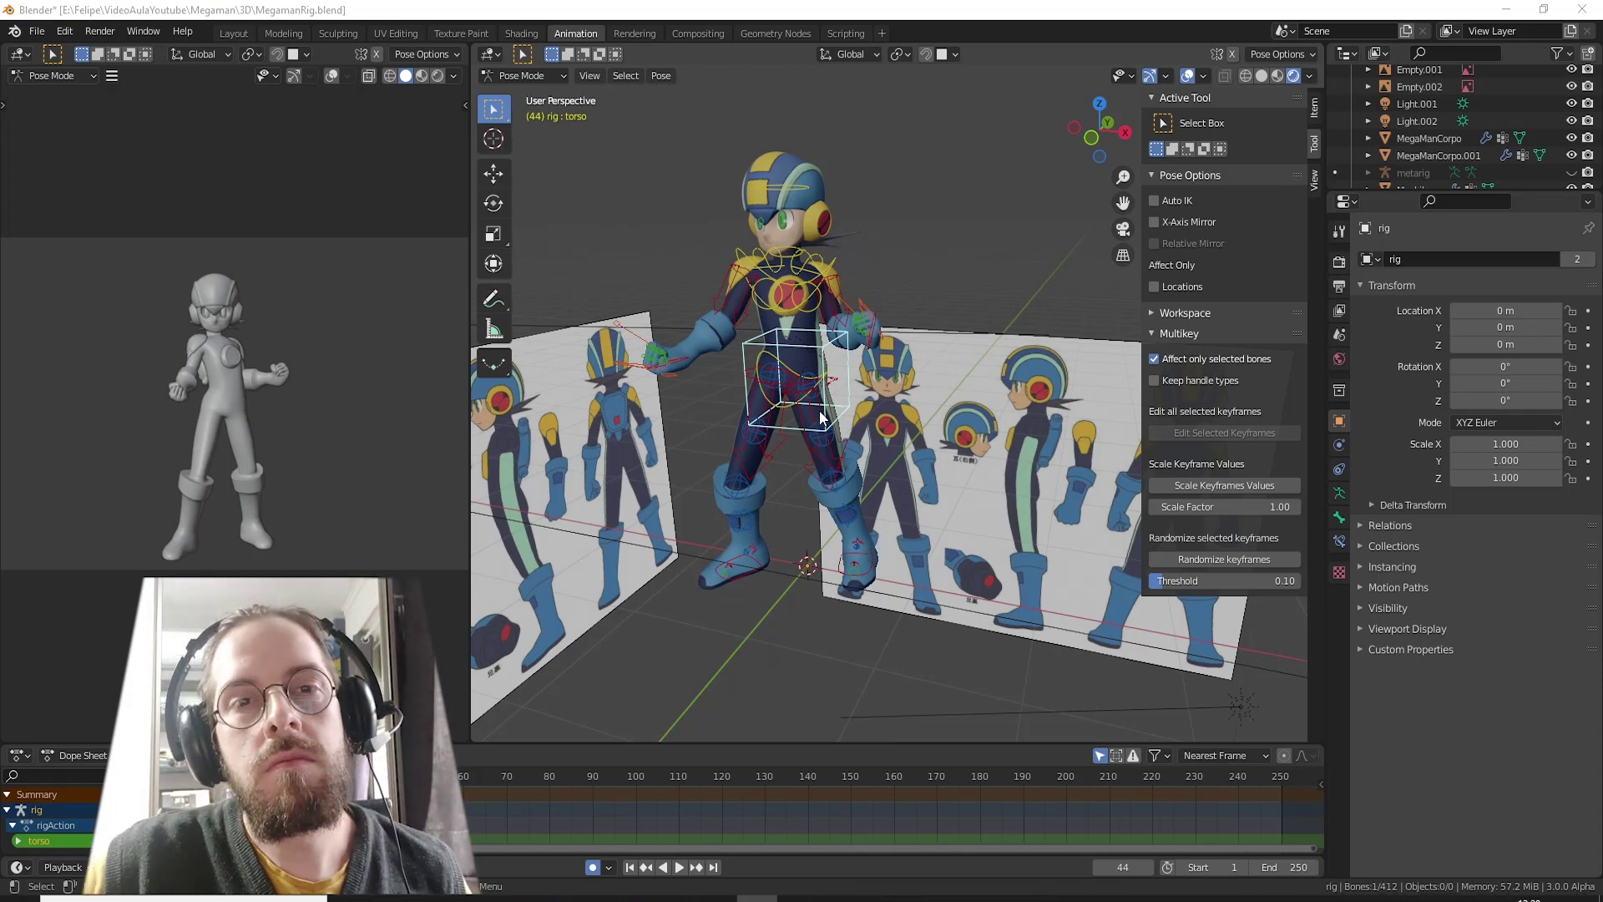
Step: Inspect the rigged Mega Man, selecting the left palm and rotating the left hand IK control
{"action": "scroll", "coordinate": [843, 464], "scroll_direction": "up", "scroll_amount": 4}
{"action": "scroll", "coordinate": [759, 561], "scroll_direction": "down", "scroll_amount": 1}
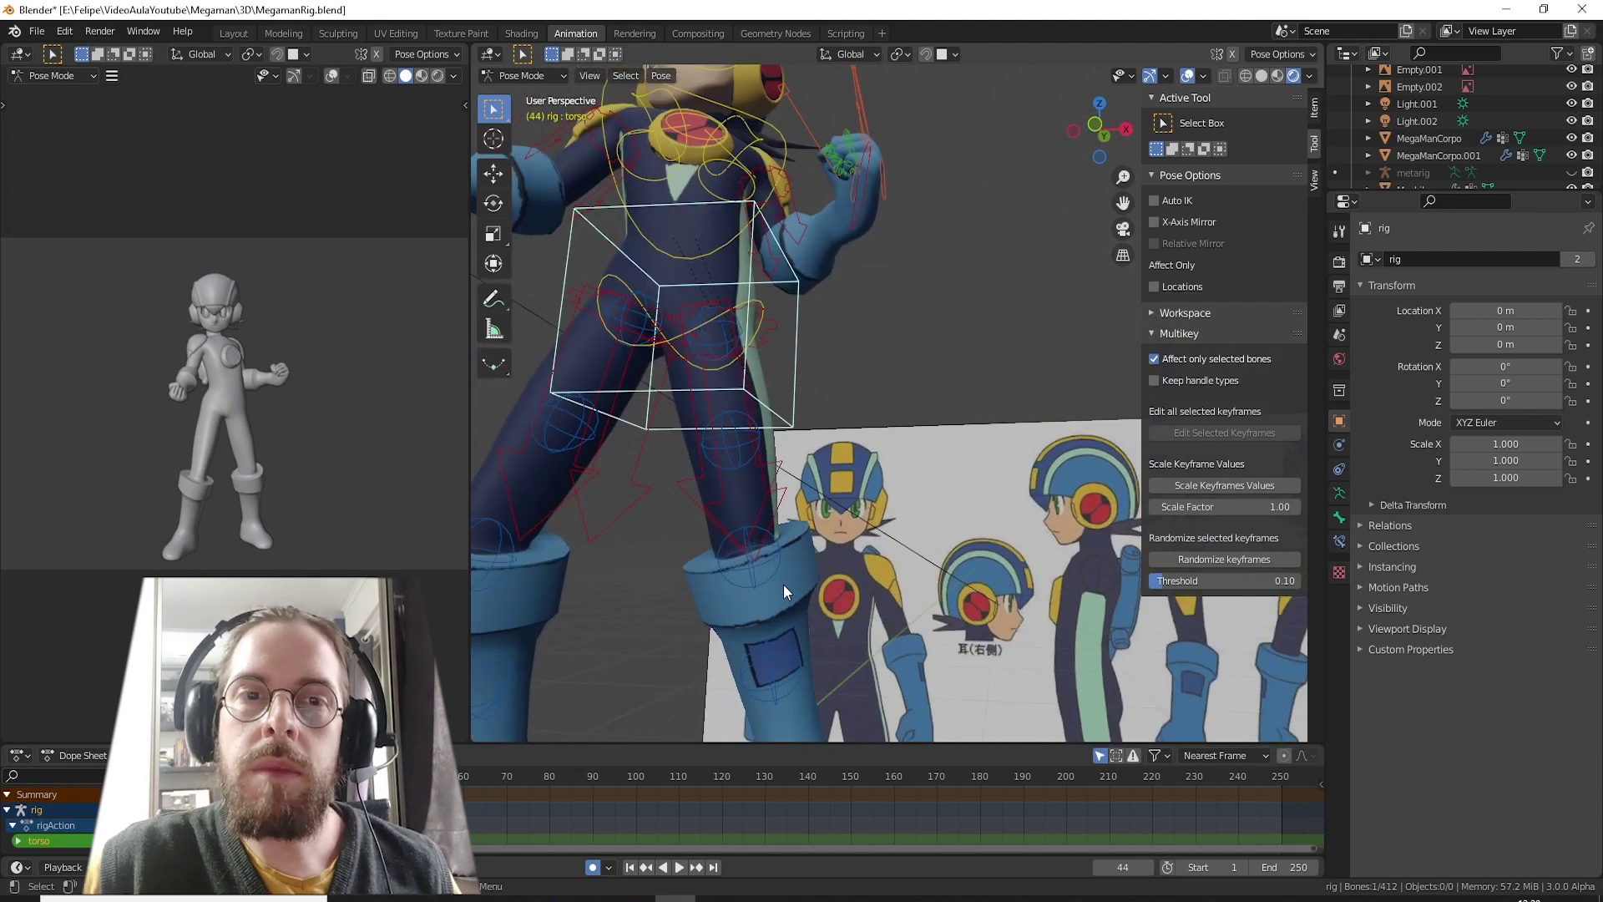
{"action": "scroll", "coordinate": [783, 585], "scroll_direction": "down", "scroll_amount": 4}
{"action": "mouse_move", "coordinate": [811, 464]}
{"action": "middle_mouse_down"}
{"action": "mouse_move", "coordinate": [884, 567]}
{"action": "mouse_move", "coordinate": [743, 568]}
{"action": "mouse_move", "coordinate": [884, 559]}
{"action": "mouse_move", "coordinate": [894, 504]}
{"action": "mouse_move", "coordinate": [884, 557]}
{"action": "mouse_move", "coordinate": [823, 551]}
{"action": "middle_mouse_up"}
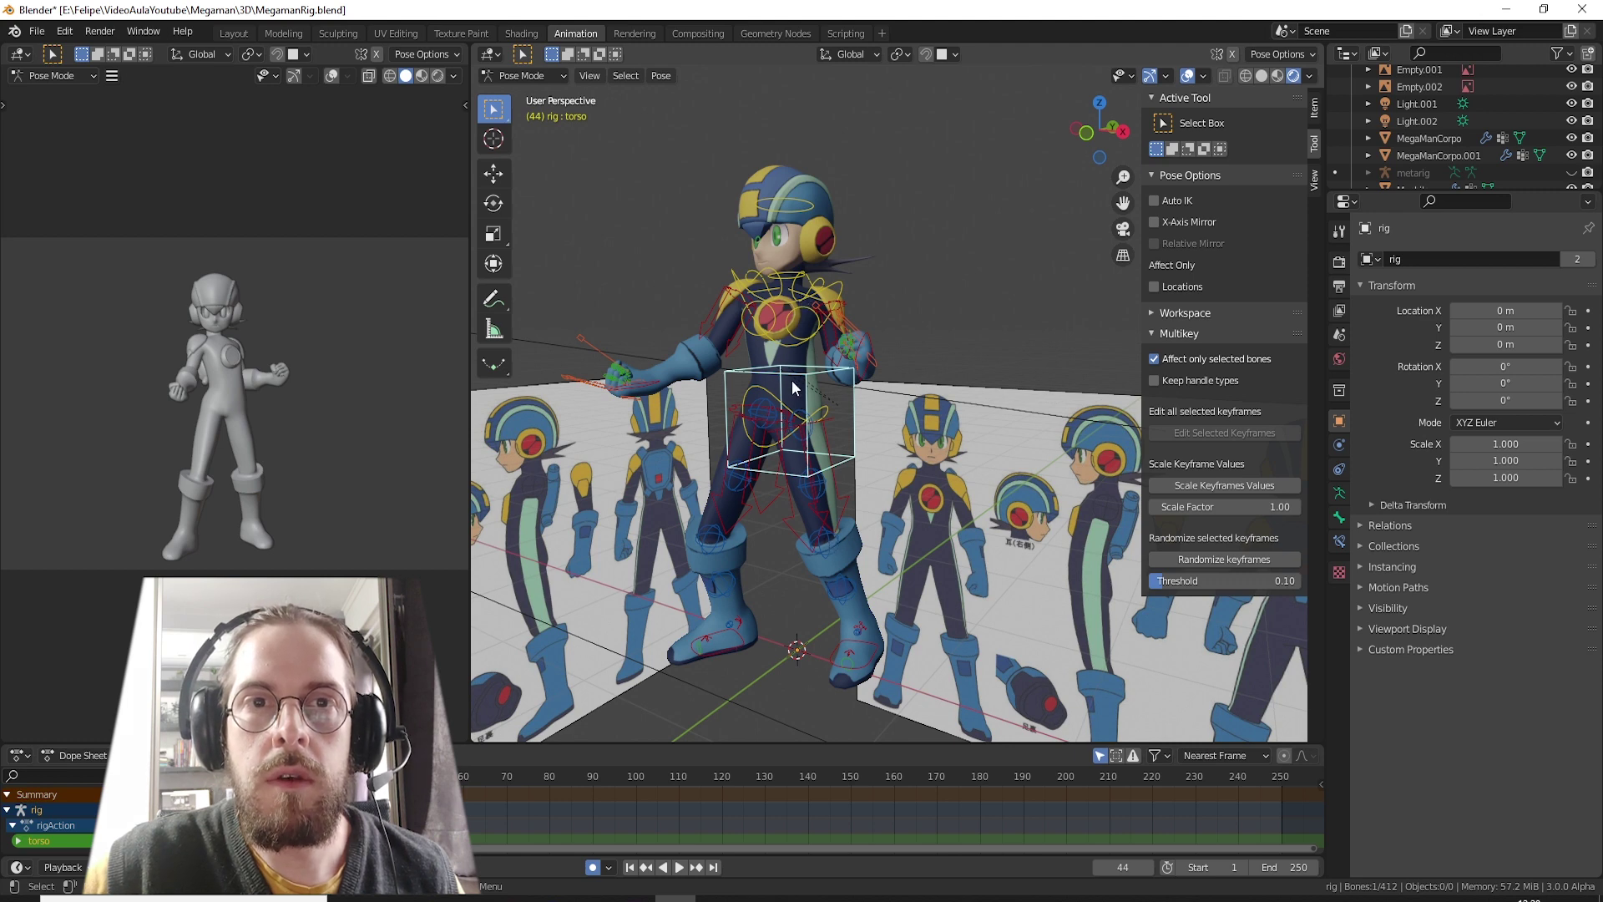
{"action": "middle_click_drag", "start_coordinate": [783, 465], "coordinate": [813, 417]}
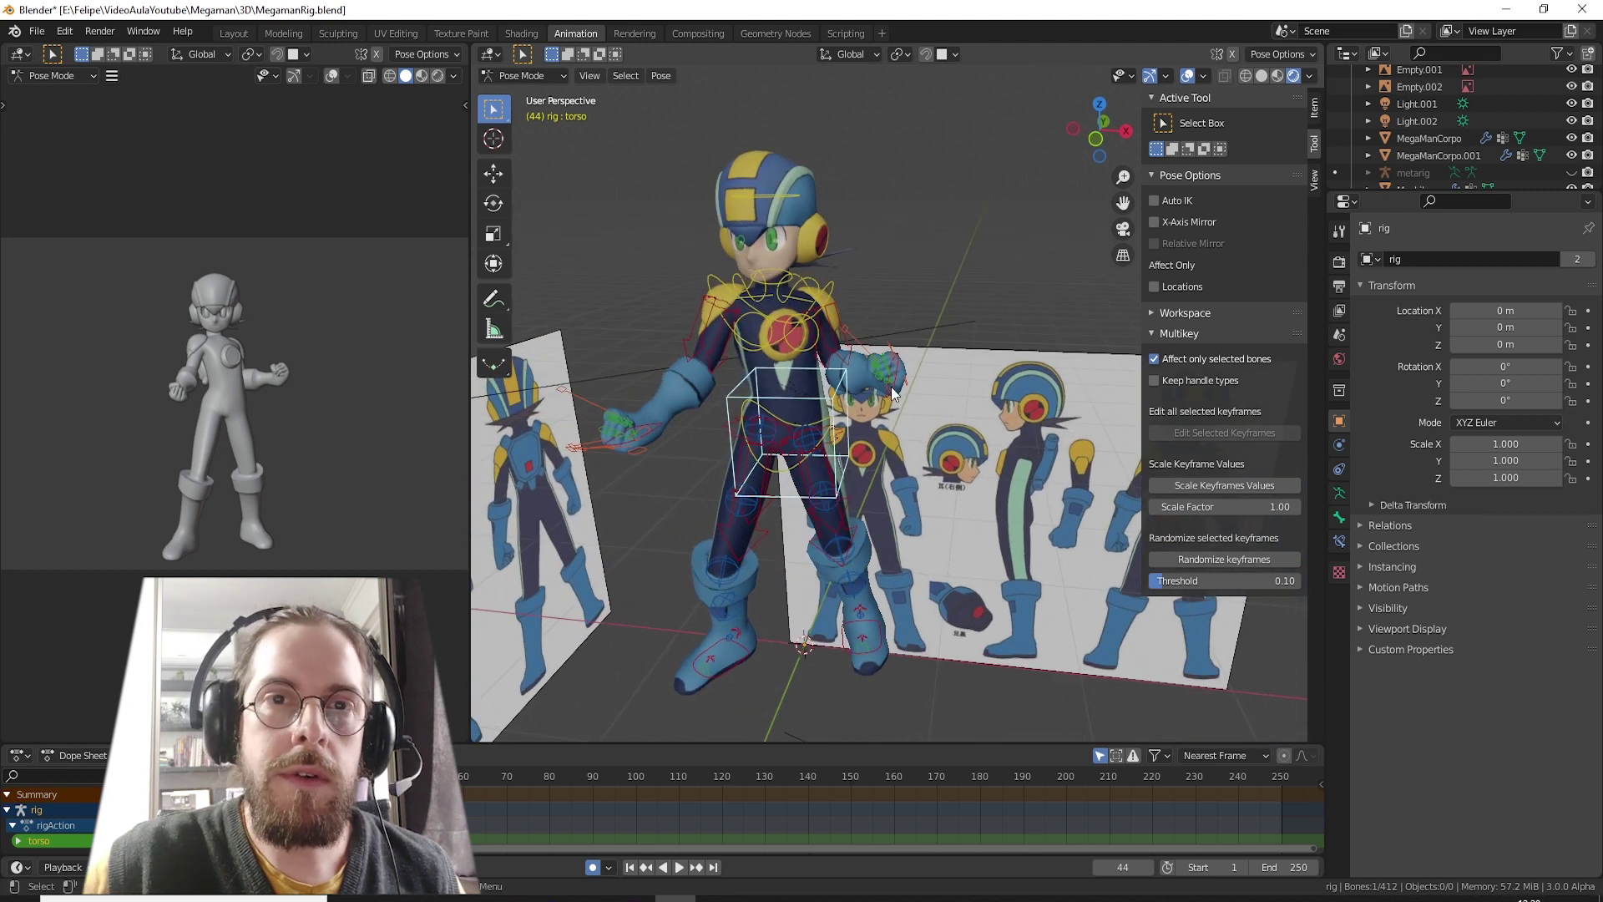
{"action": "left_click", "coordinate": [805, 398]}
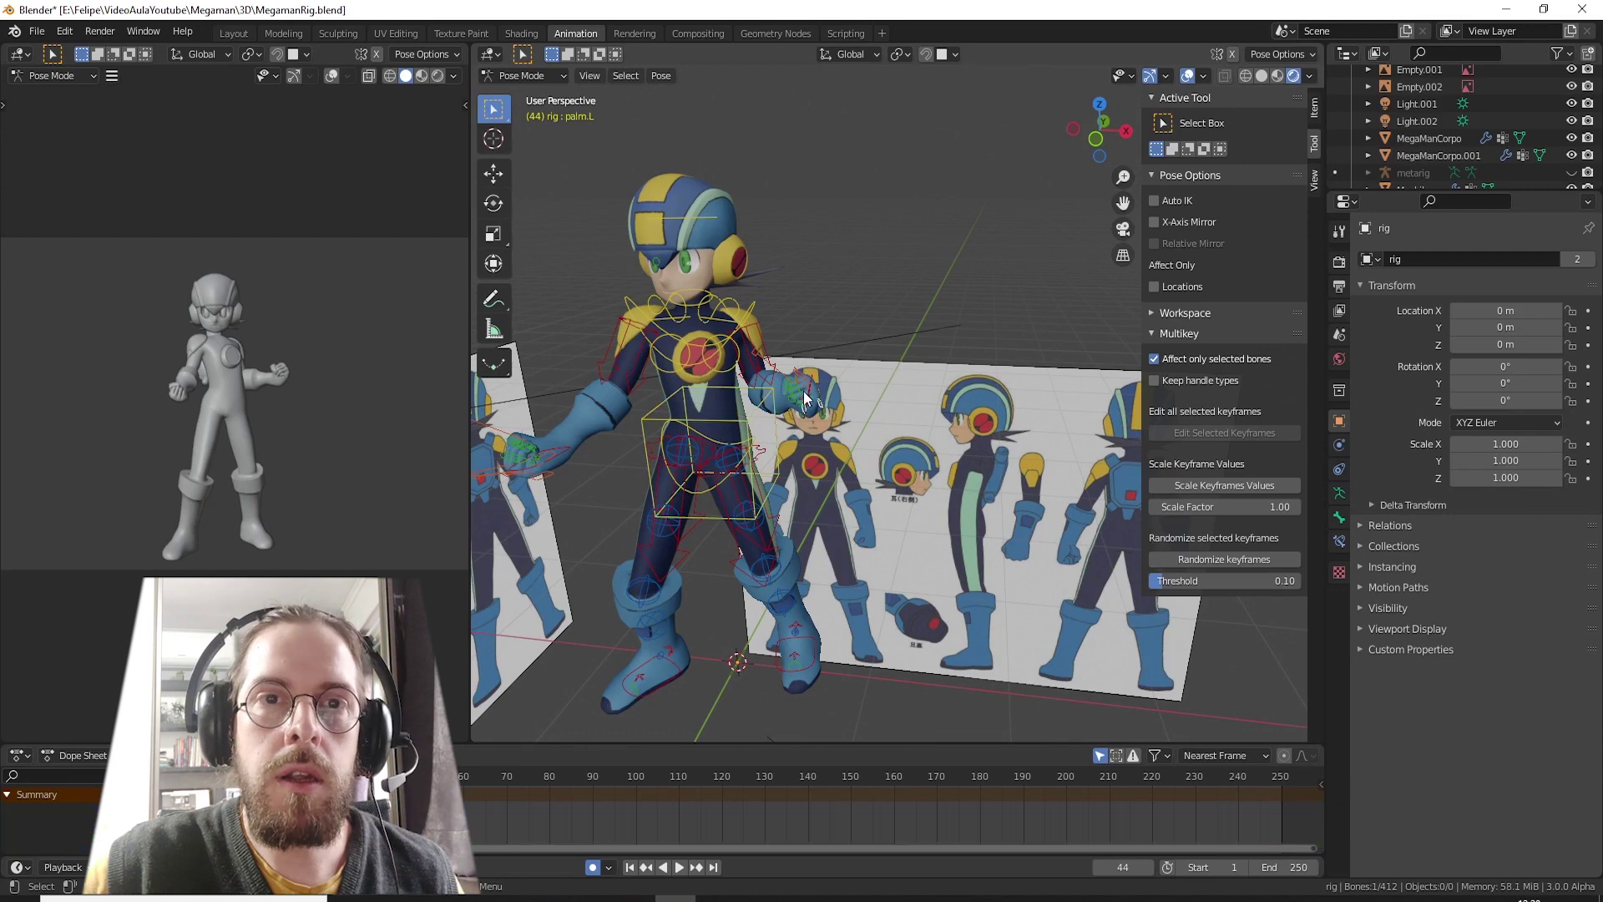
{"action": "middle_click_drag", "start_coordinate": [819, 404], "coordinate": [730, 414]}
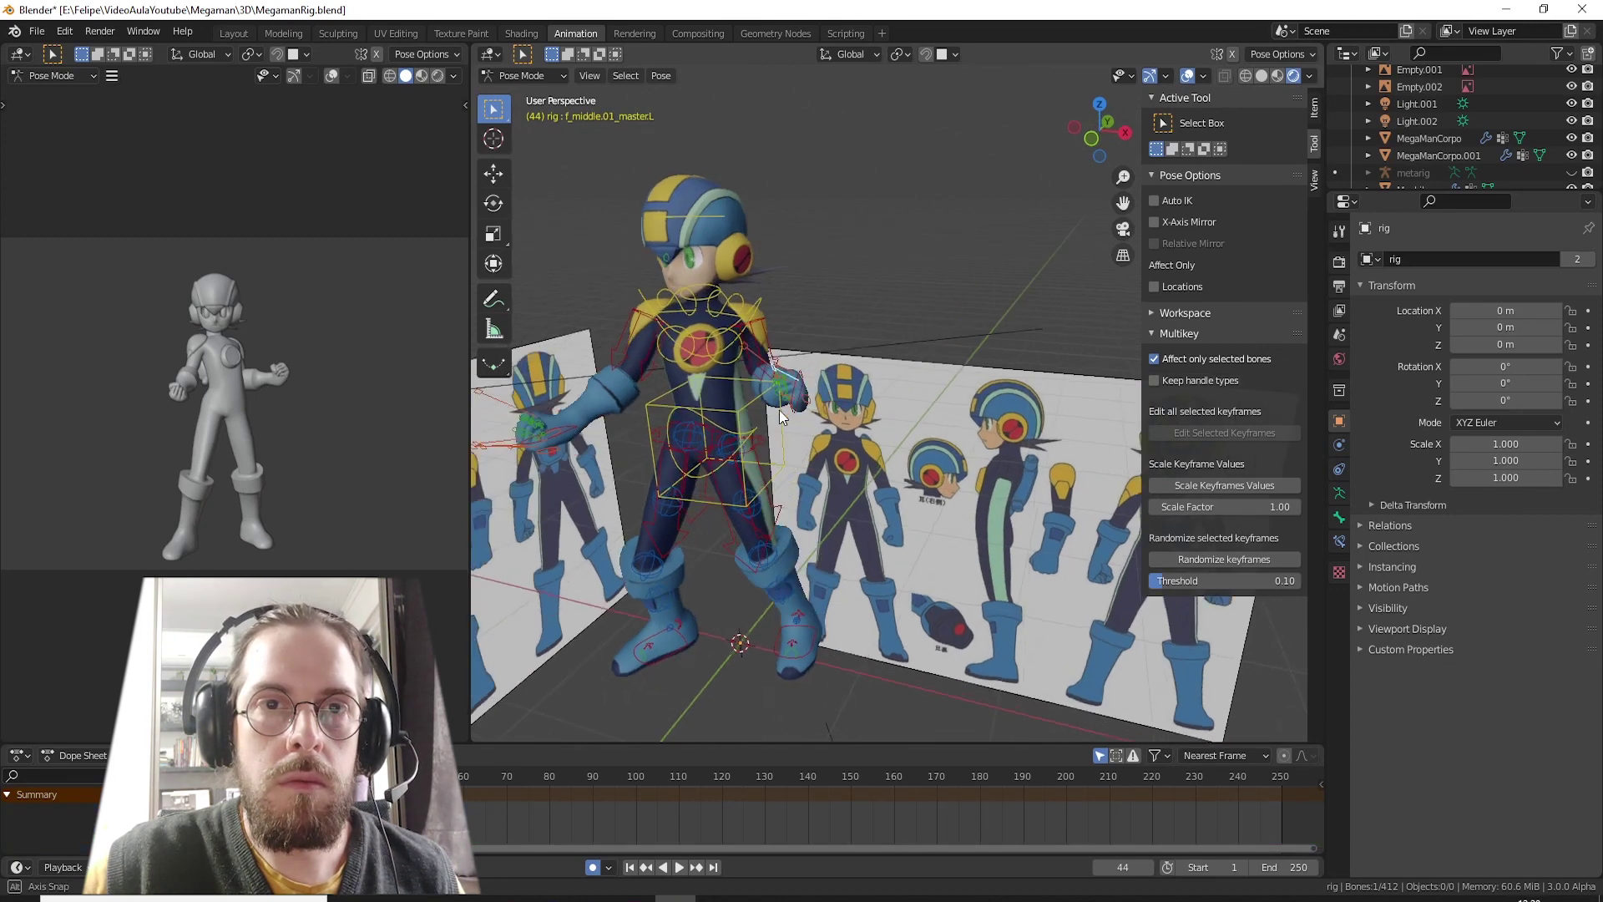
{"action": "left_click", "coordinate": [737, 330]}
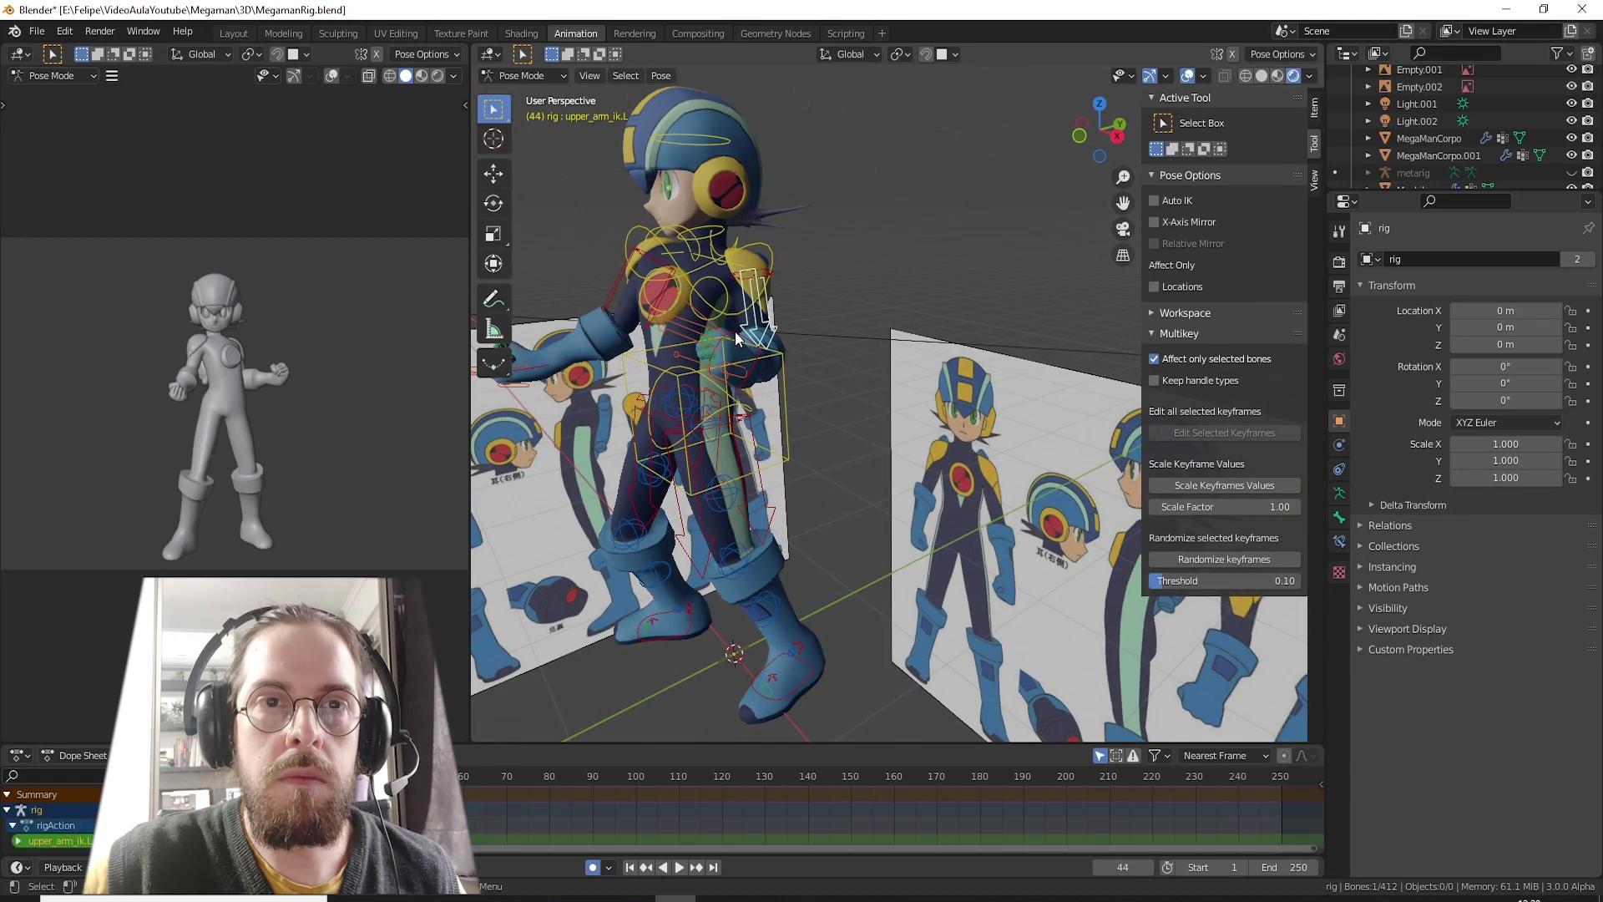
{"action": "middle_click_drag", "start_coordinate": [743, 384], "coordinate": [772, 462]}
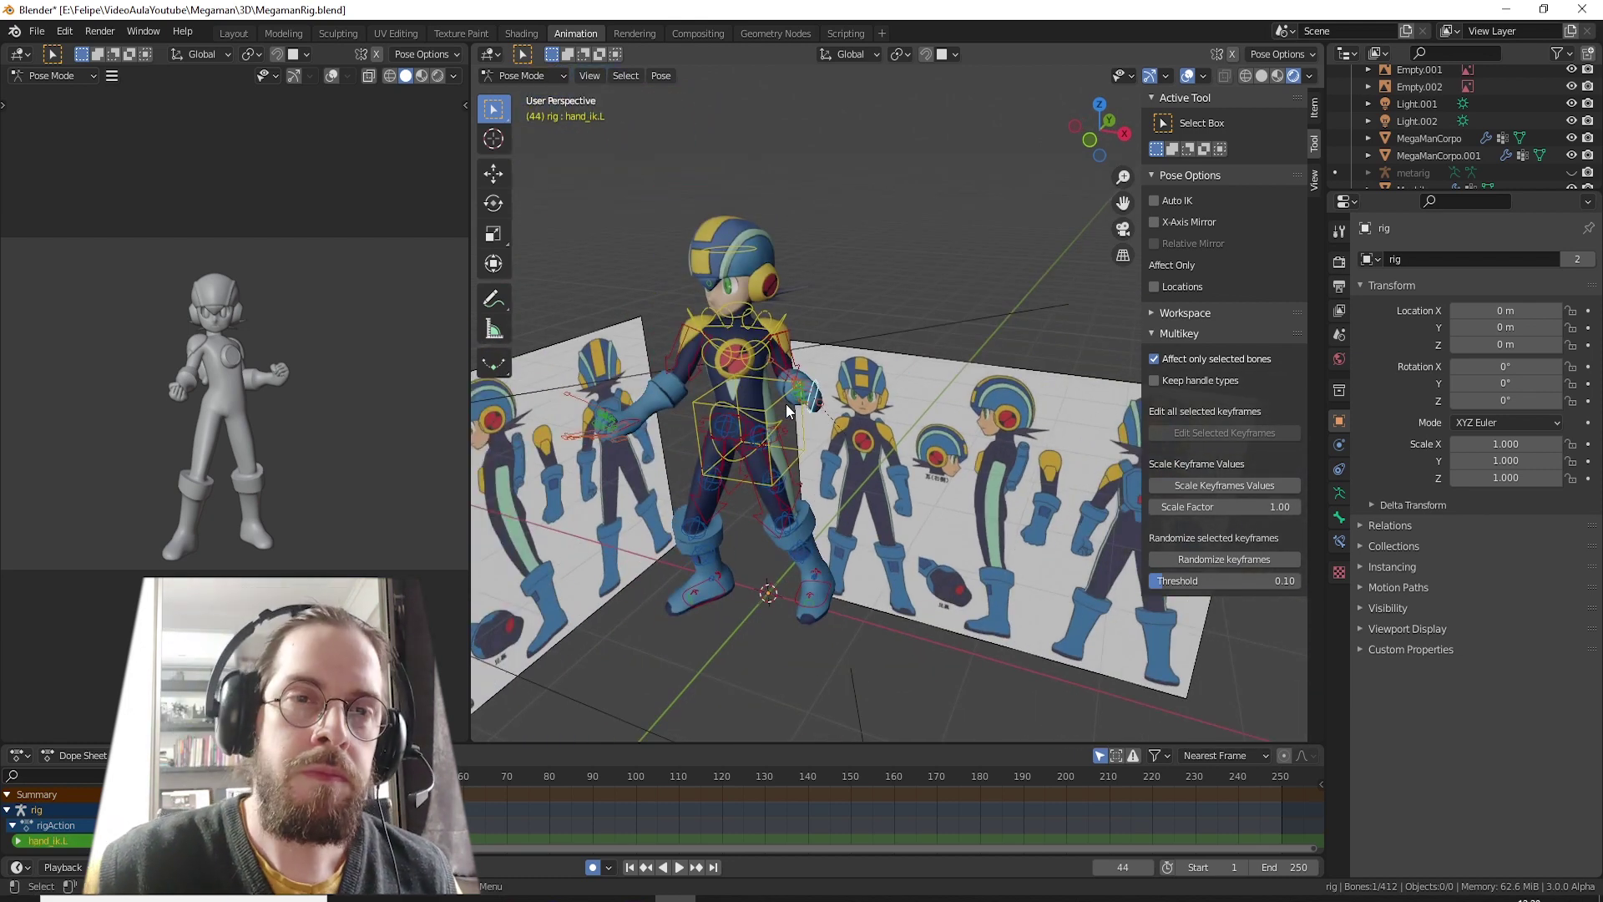
{"action": "mouse_move", "coordinate": [813, 366]}
{"action": "middle_mouse_down"}
{"action": "mouse_move", "coordinate": [832, 508]}
{"action": "mouse_move", "coordinate": [809, 319]}
{"action": "middle_mouse_up"}
{"action": "key", "text": "r"}
{"action": "left_click", "coordinate": [855, 512]}
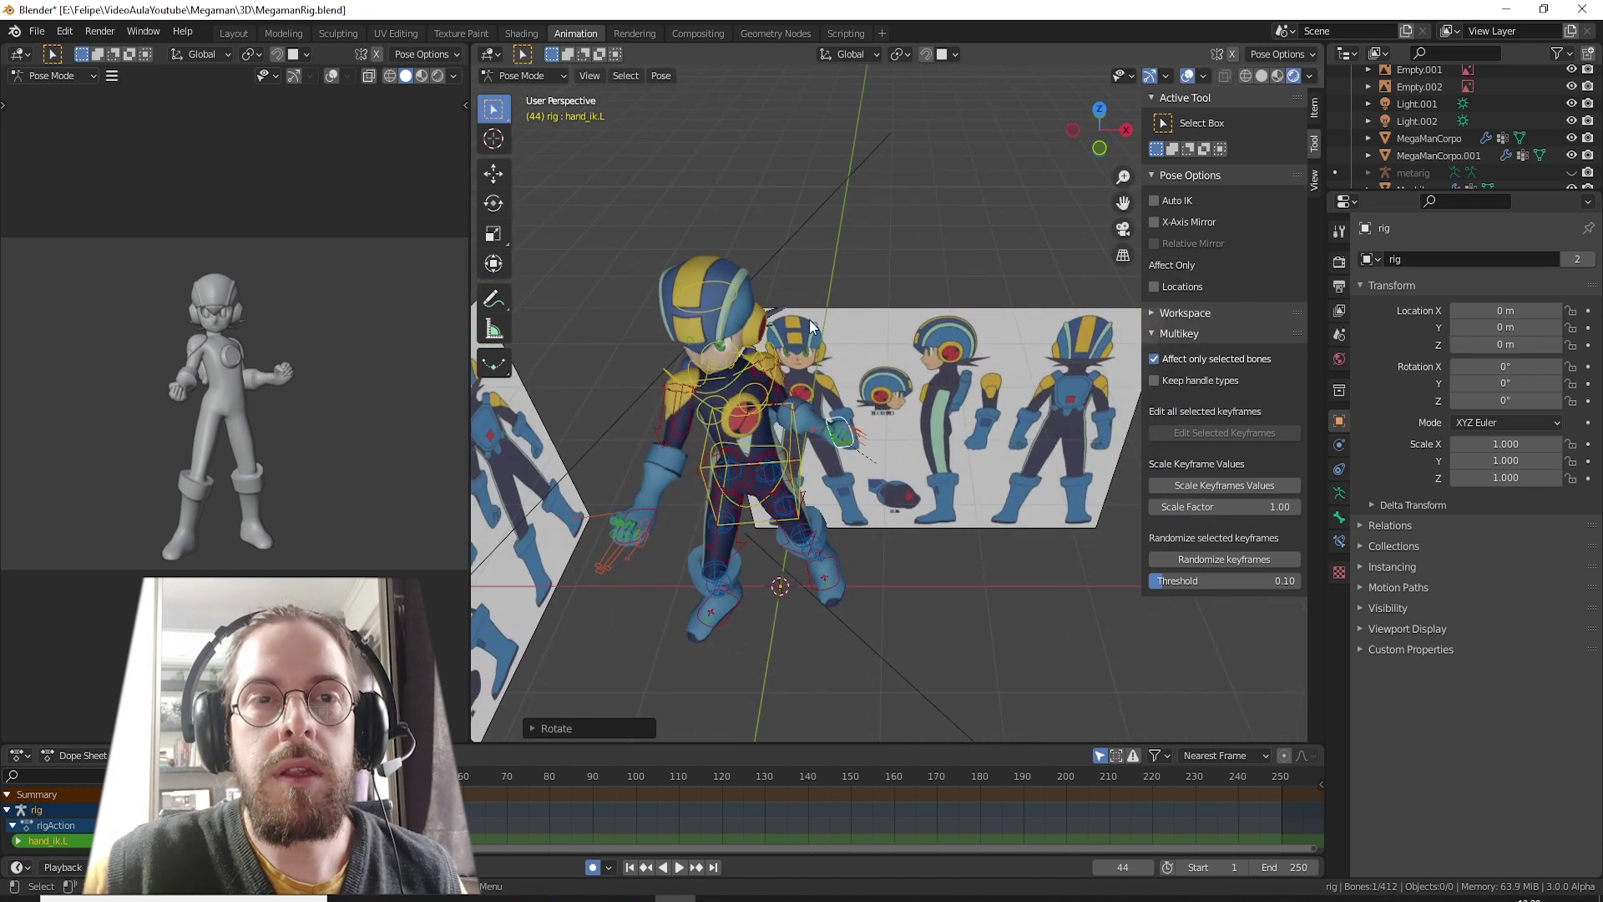
Step: Select the breast.R chest bone and orbit the character from side-back to front
{"action": "mouse_move", "coordinate": [725, 399]}
{"action": "middle_mouse_down"}
{"action": "mouse_move", "coordinate": [678, 459]}
{"action": "mouse_move", "coordinate": [776, 503]}
{"action": "middle_mouse_up"}
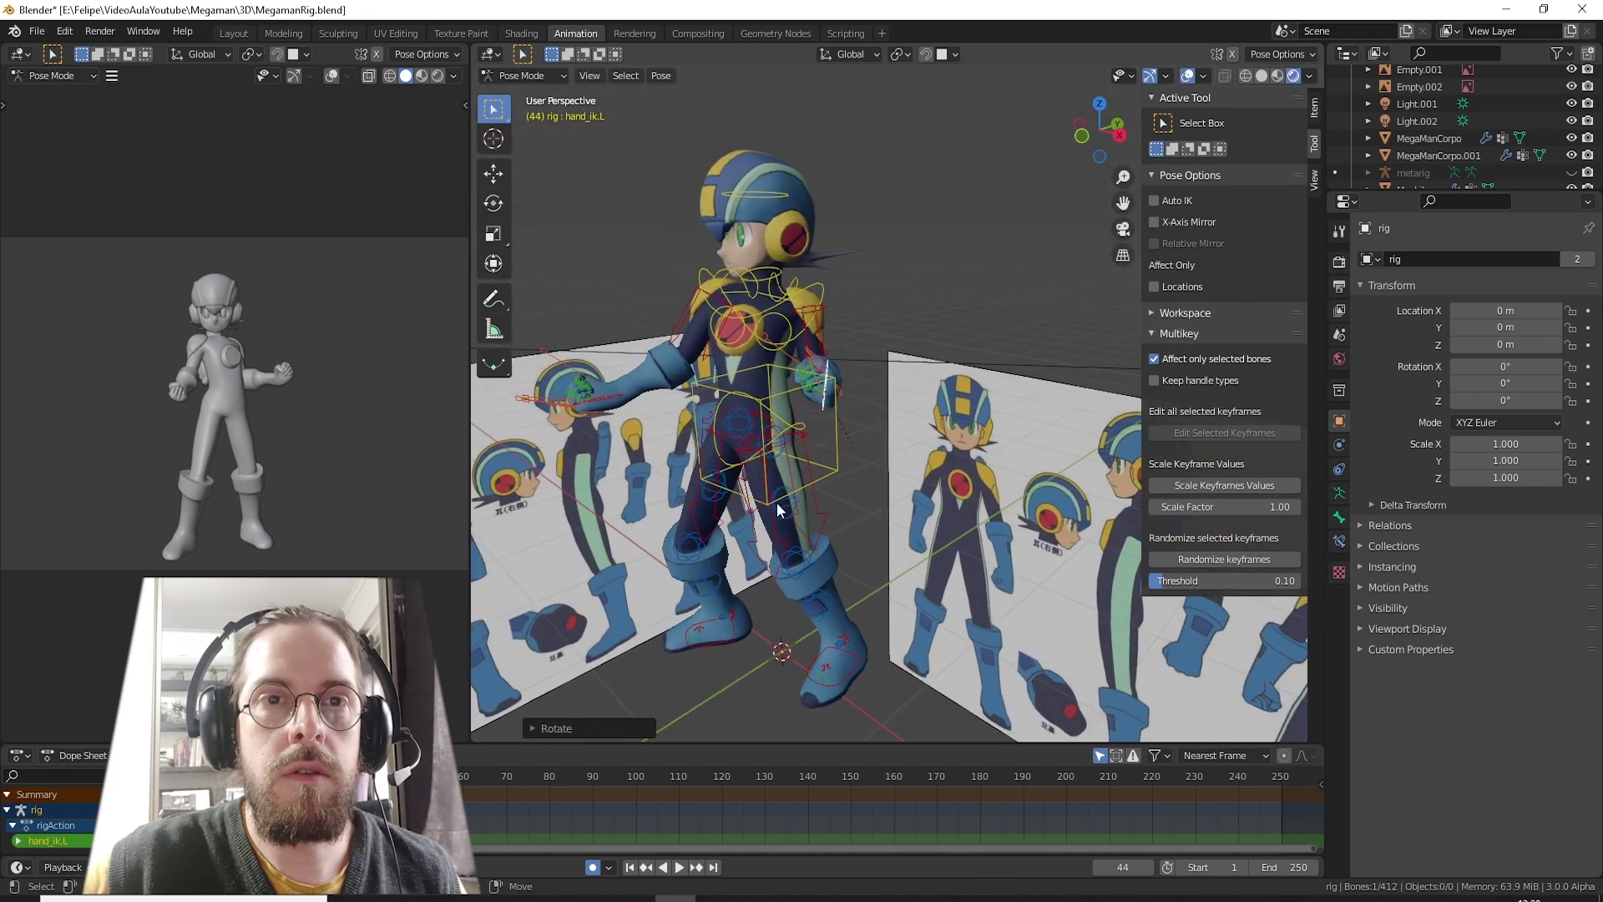
{"action": "scroll", "coordinate": [785, 353], "scroll_direction": "up", "scroll_amount": 2}
{"action": "middle_click_drag", "start_coordinate": [698, 346], "coordinate": [728, 288]}
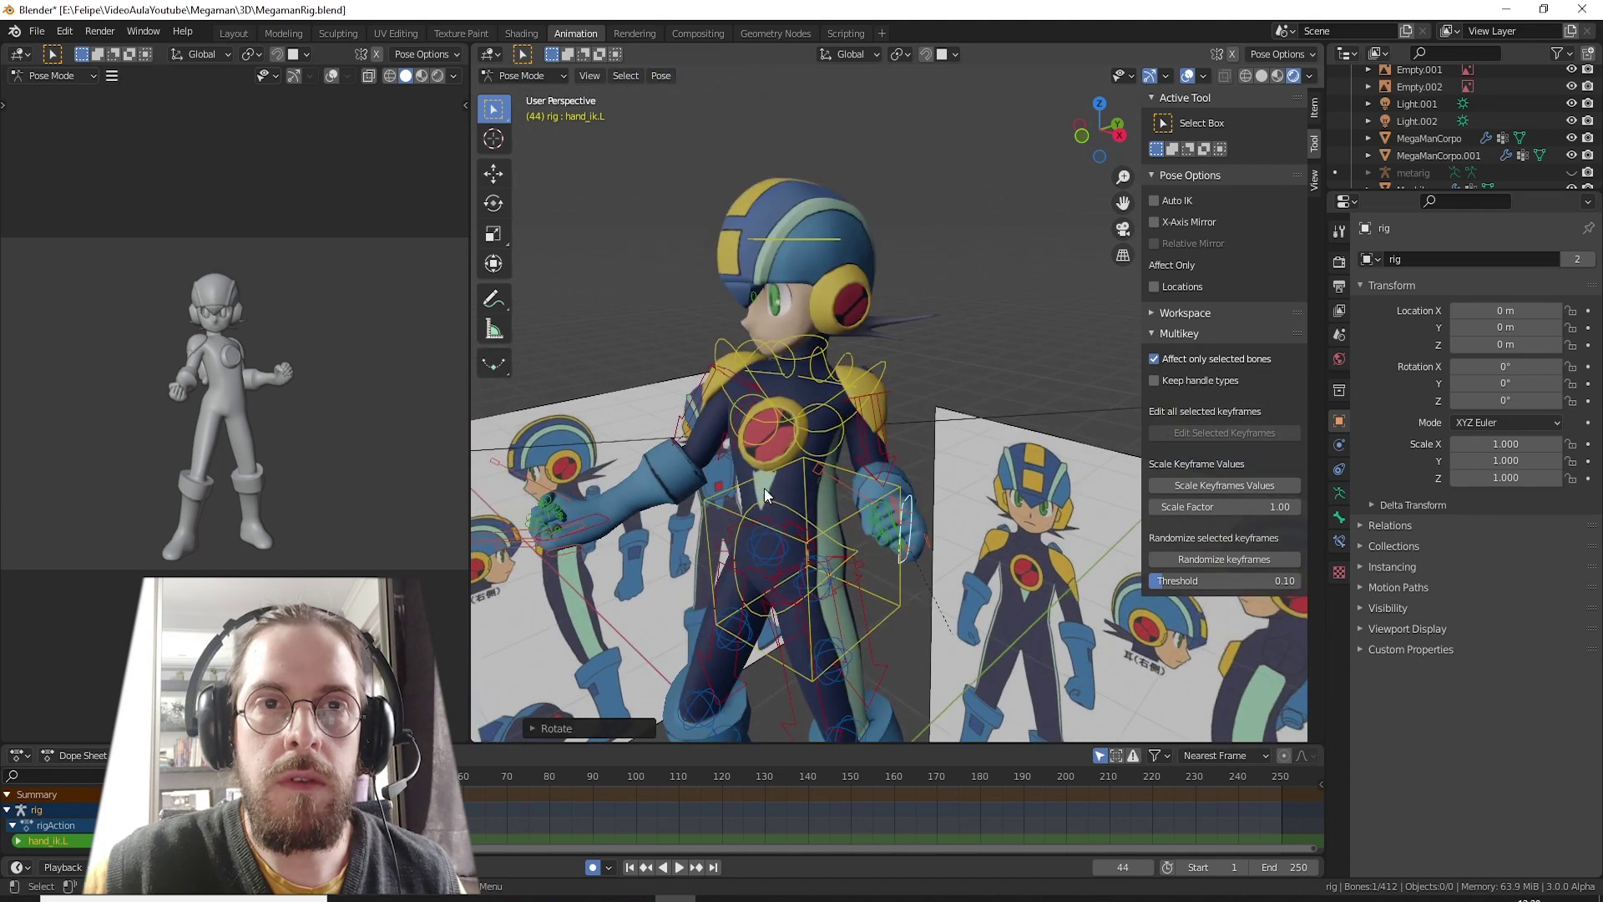
{"action": "mouse_move", "coordinate": [764, 488]}
{"action": "middle_mouse_down"}
{"action": "mouse_move", "coordinate": [669, 497]}
{"action": "mouse_move", "coordinate": [798, 493]}
{"action": "mouse_move", "coordinate": [753, 497]}
{"action": "mouse_move", "coordinate": [795, 438]}
{"action": "middle_mouse_up"}
{"action": "left_click", "coordinate": [801, 429]}
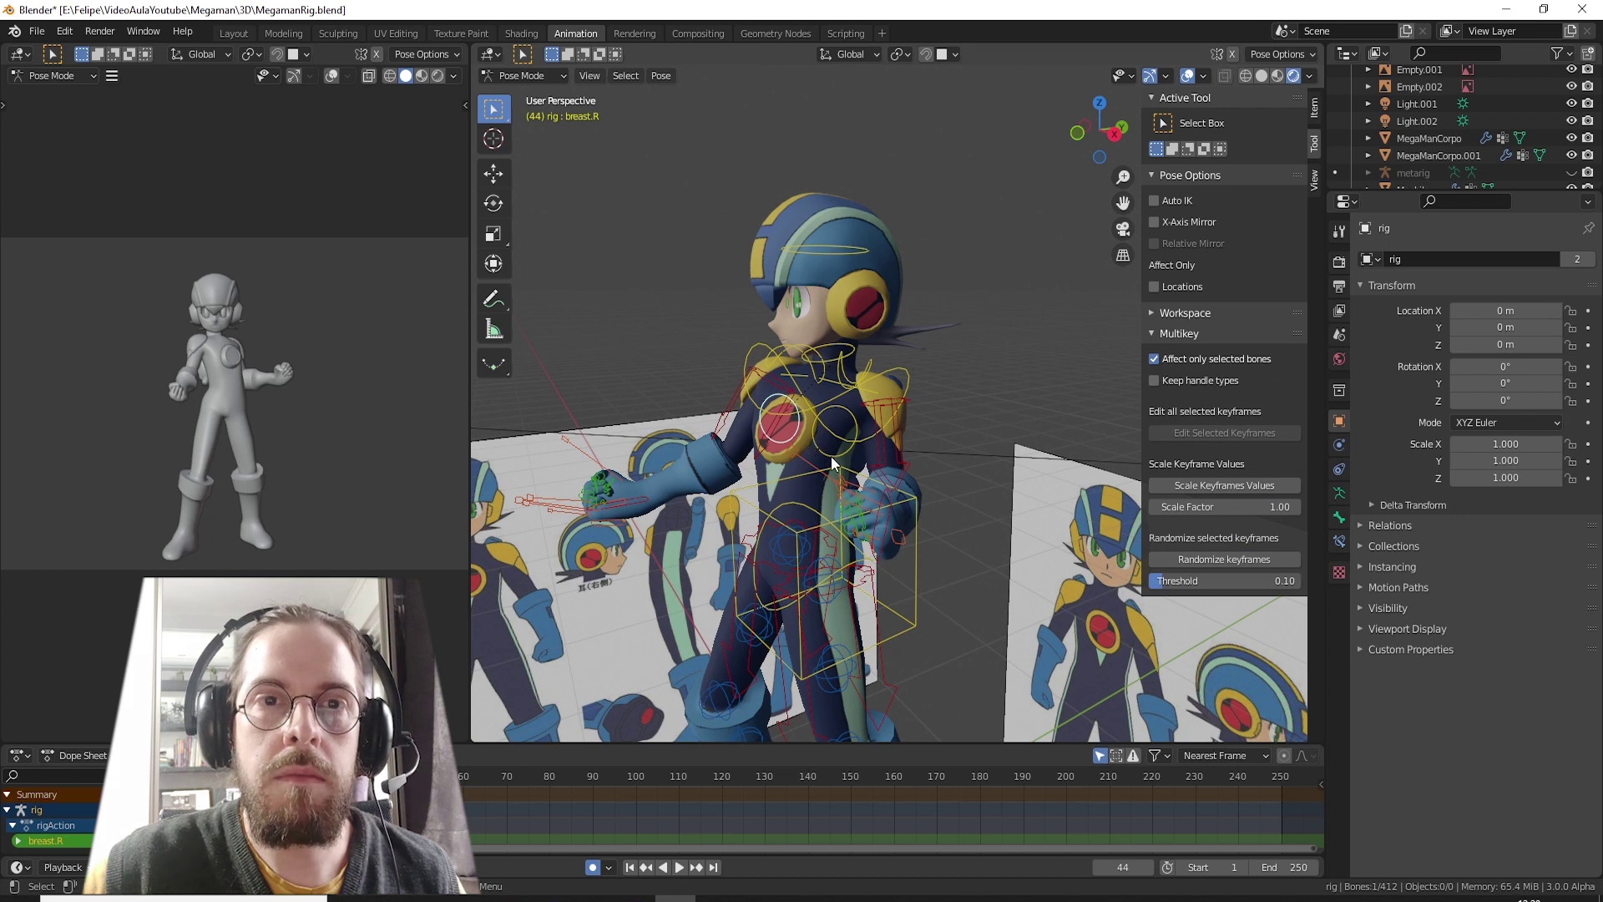
{"action": "middle_click_drag", "start_coordinate": [809, 434], "coordinate": [780, 421]}
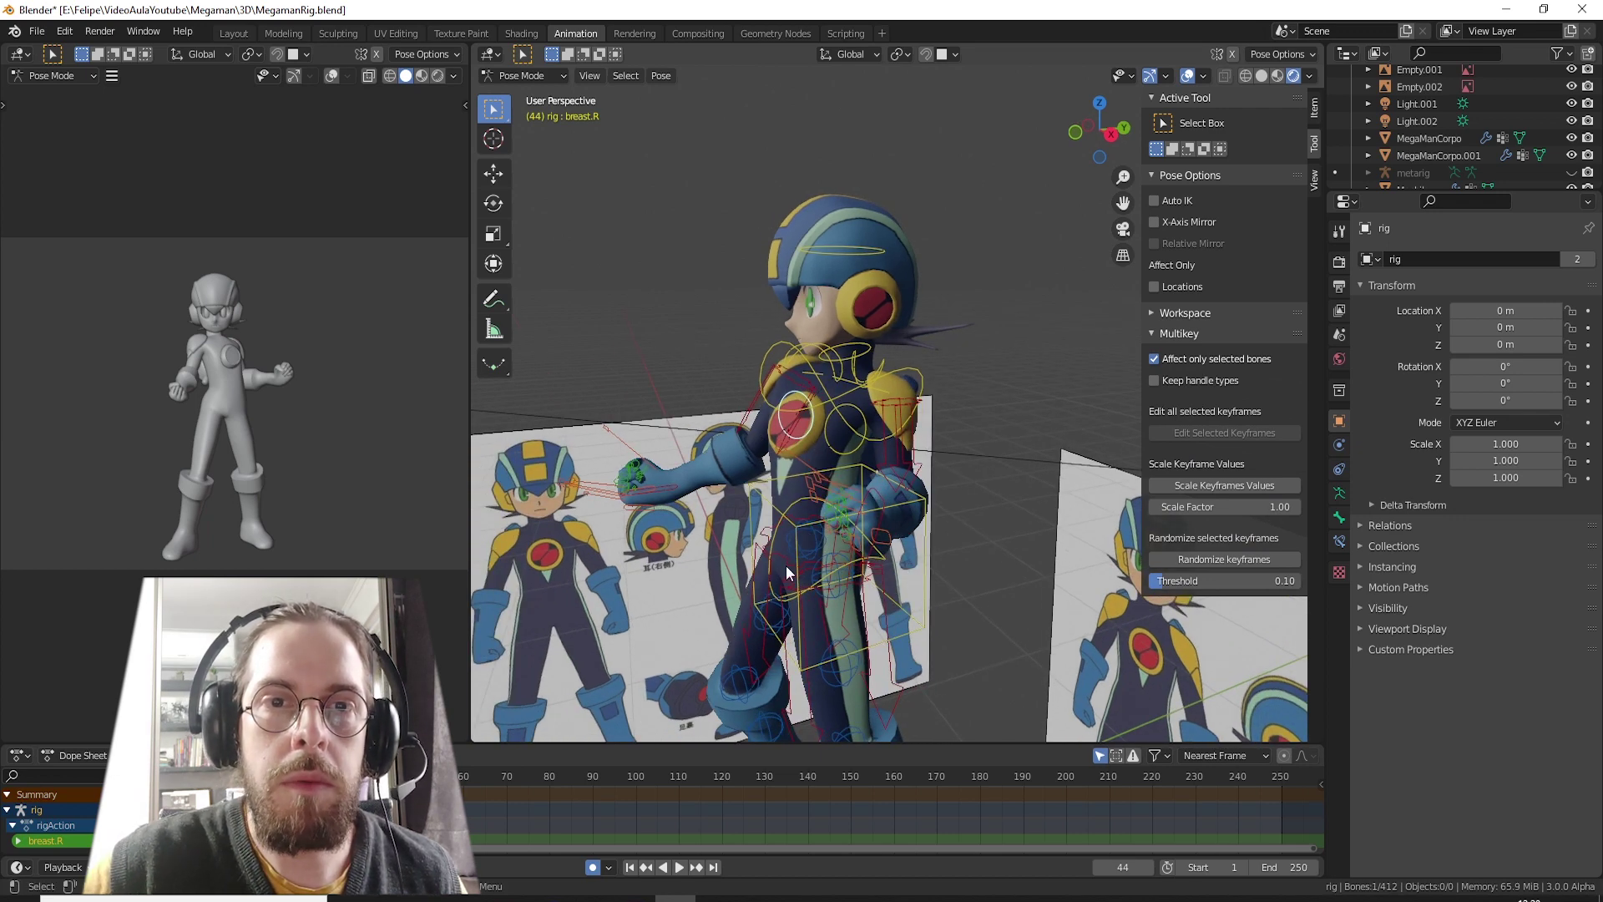
{"action": "mouse_move", "coordinate": [784, 564]}
{"action": "middle_mouse_down"}
{"action": "mouse_move", "coordinate": [810, 580]}
{"action": "mouse_move", "coordinate": [794, 493]}
{"action": "mouse_move", "coordinate": [855, 469]}
{"action": "mouse_move", "coordinate": [753, 470]}
{"action": "mouse_move", "coordinate": [798, 416]}
{"action": "mouse_move", "coordinate": [813, 444]}
{"action": "mouse_move", "coordinate": [732, 384]}
{"action": "middle_mouse_up"}
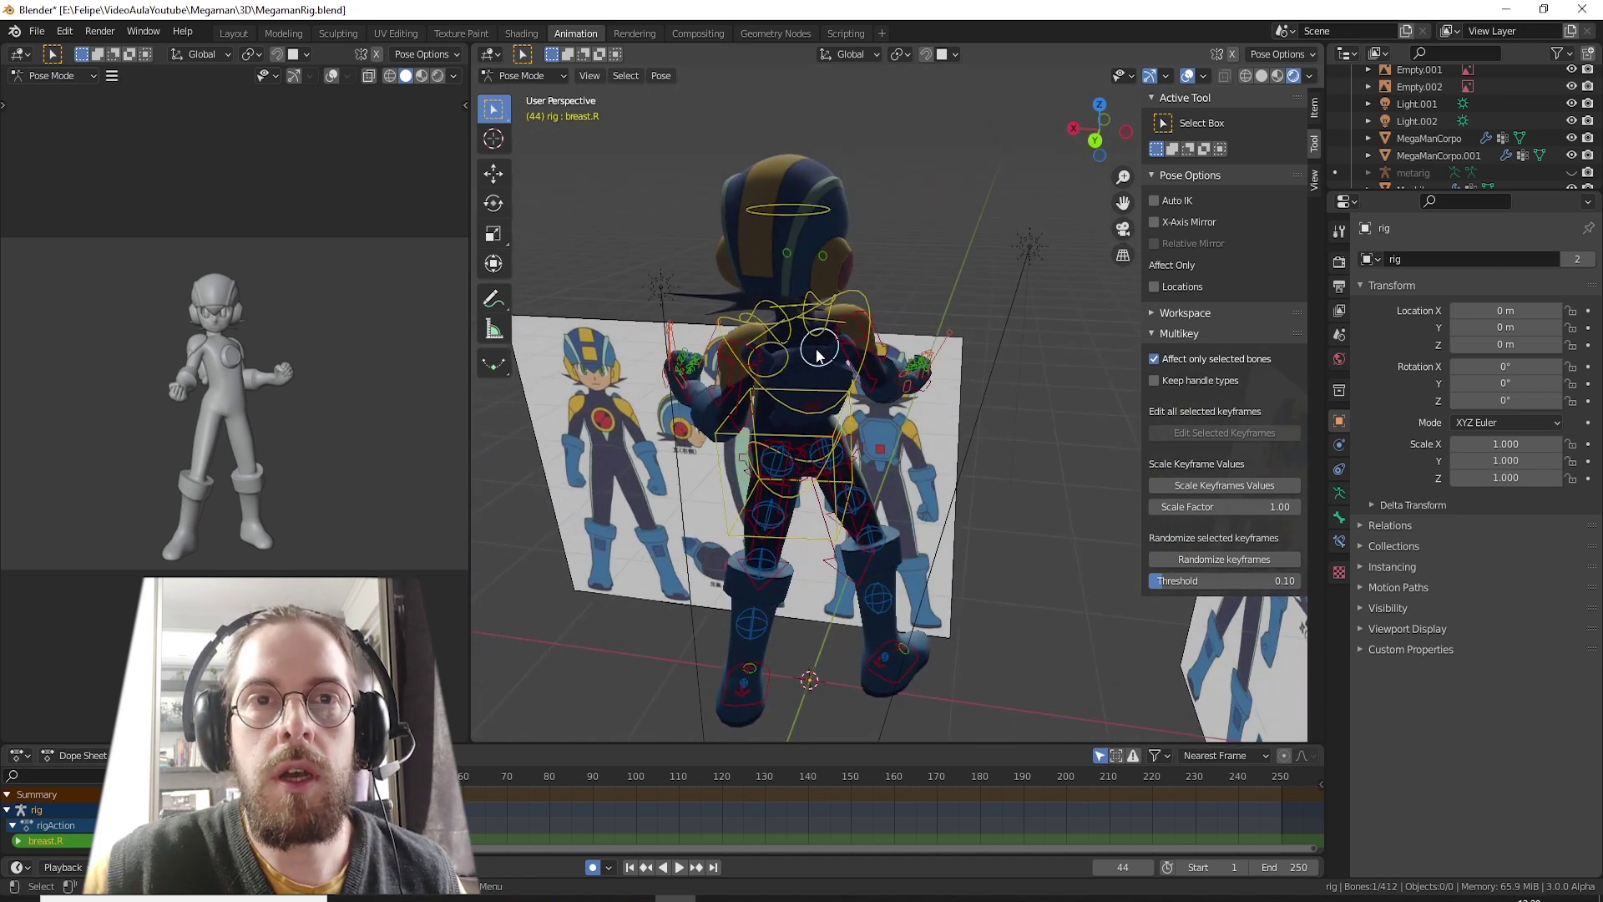
{"action": "mouse_move", "coordinate": [748, 445]}
{"action": "middle_mouse_down"}
{"action": "mouse_move", "coordinate": [808, 389]}
{"action": "mouse_move", "coordinate": [678, 437]}
{"action": "mouse_move", "coordinate": [698, 326]}
{"action": "middle_mouse_up"}
{"action": "mouse_move", "coordinate": [678, 430]}
{"action": "middle_mouse_down"}
{"action": "mouse_move", "coordinate": [628, 348]}
{"action": "mouse_move", "coordinate": [648, 398]}
{"action": "mouse_move", "coordinate": [751, 304]}
{"action": "middle_mouse_up"}
{"action": "scroll", "coordinate": [754, 374], "scroll_direction": "down", "scroll_amount": 2}
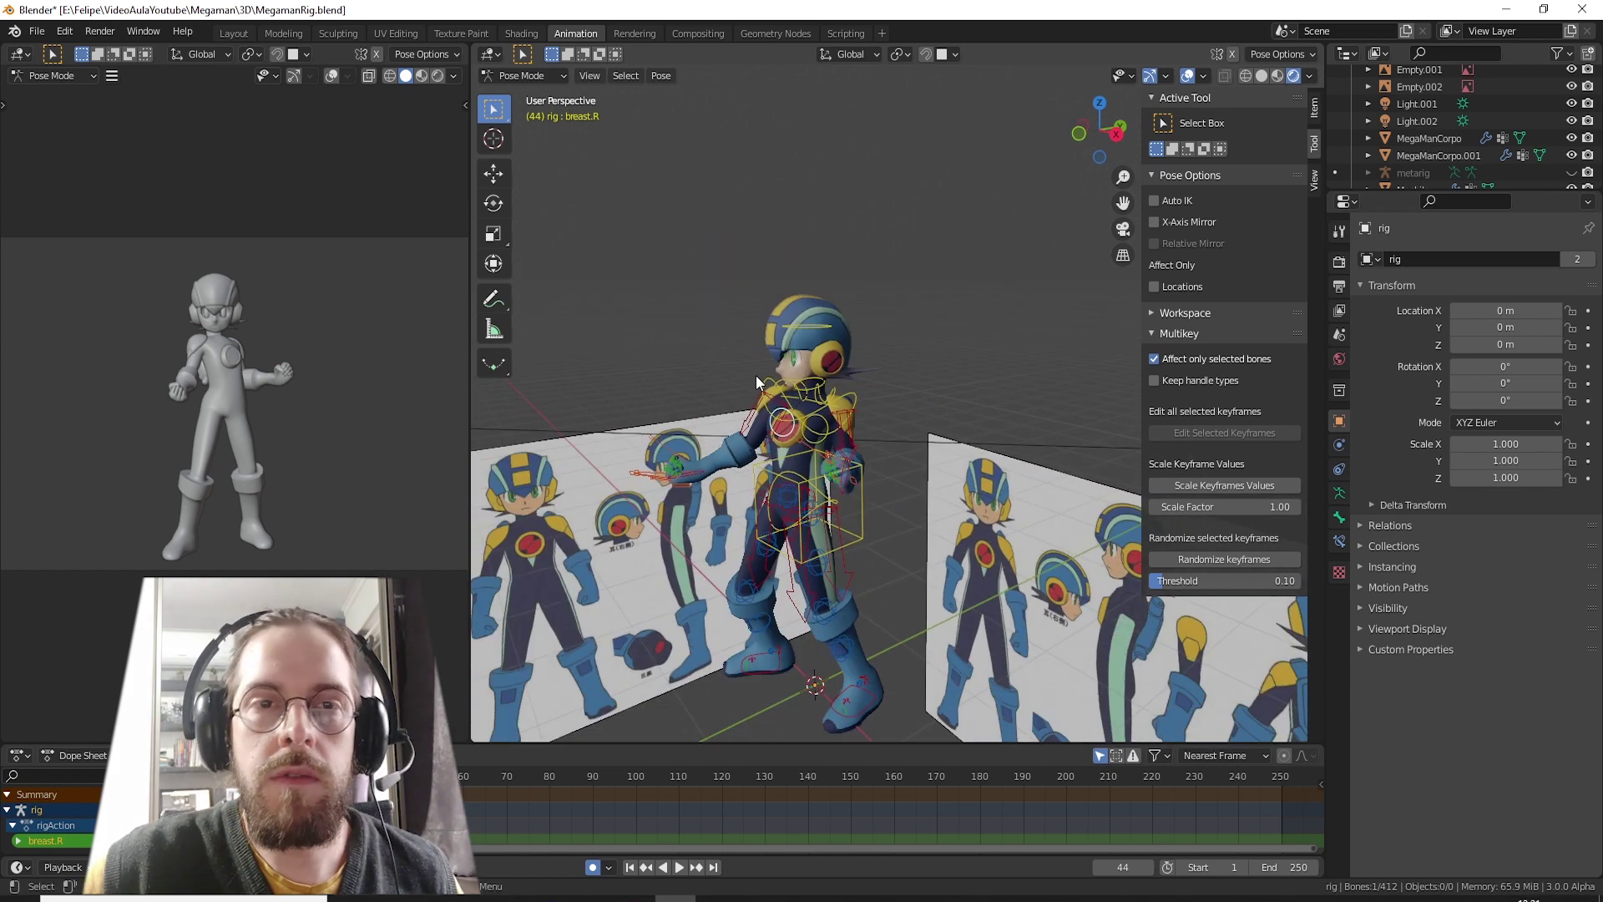
{"action": "scroll", "coordinate": [799, 442], "scroll_direction": "down", "scroll_amount": 1}
{"action": "middle_click_drag", "start_coordinate": [779, 399], "coordinate": [763, 455]}
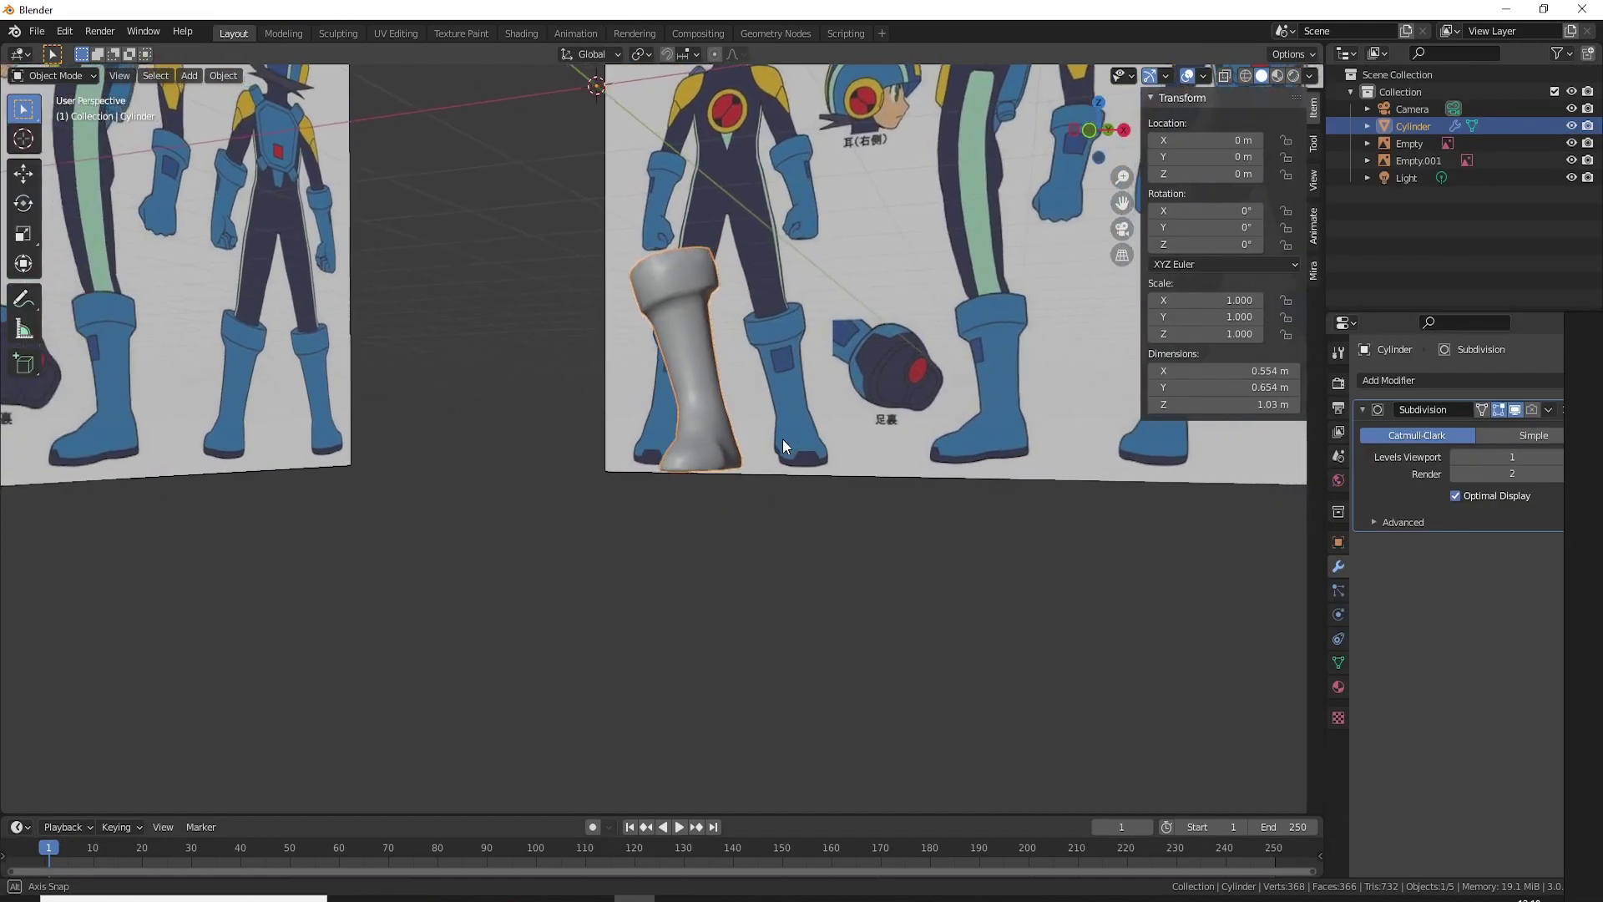
Step: Enter Edit Mode on the boot cylinder and select its top face
{"action": "middle_click_drag", "start_coordinate": [784, 445], "coordinate": [793, 449]}
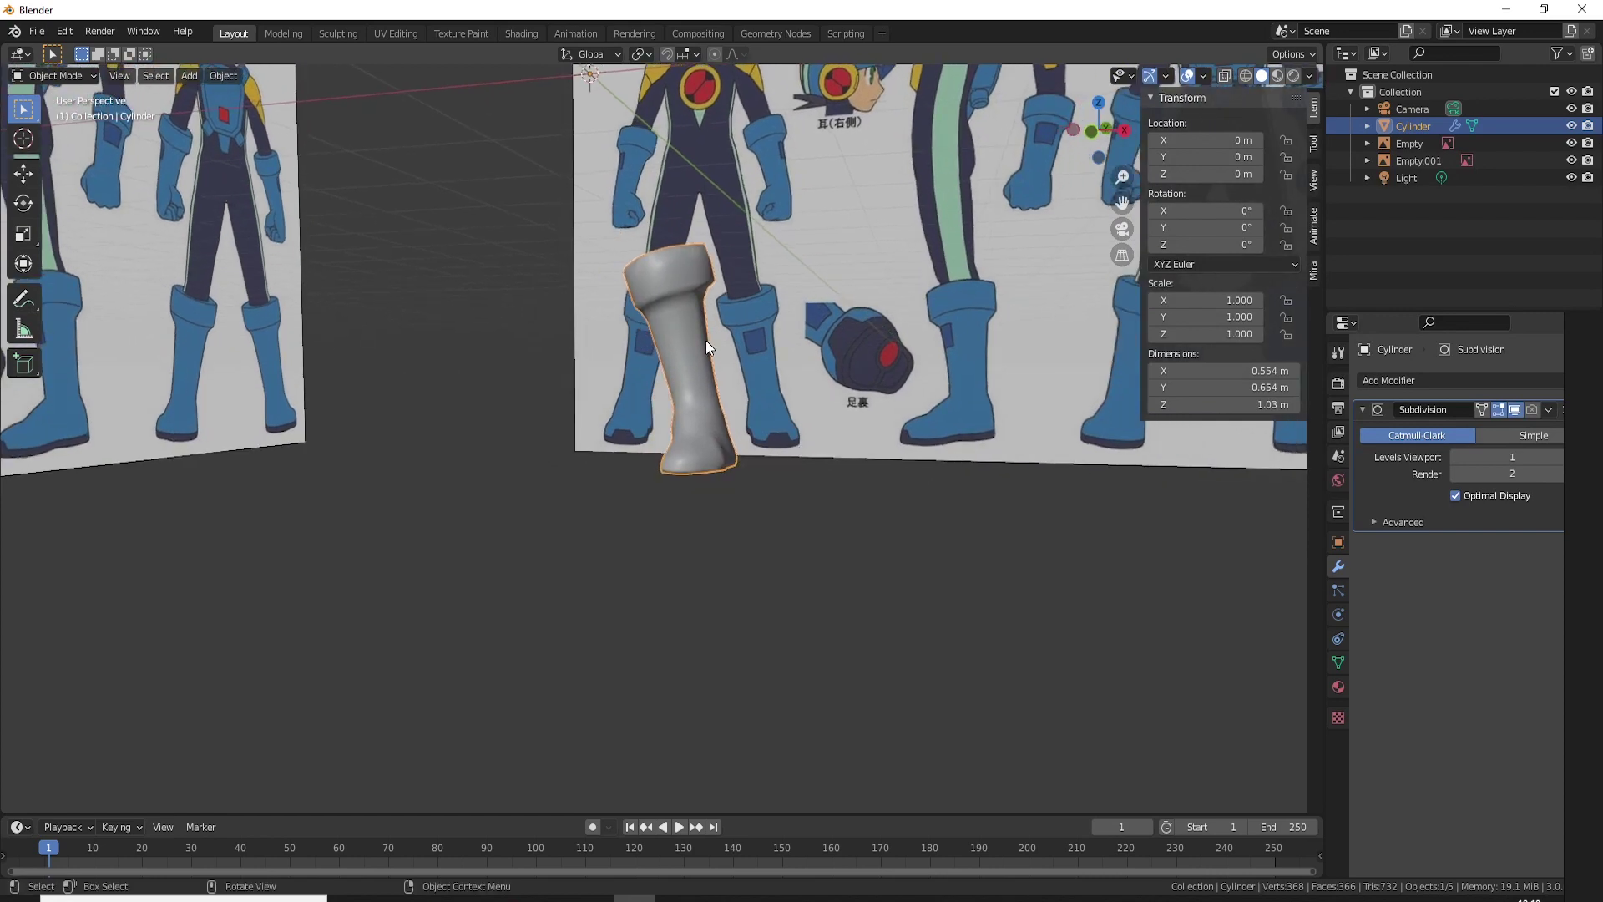
{"action": "scroll", "coordinate": [848, 539], "scroll_direction": "down", "scroll_amount": 2}
{"action": "middle_click_drag", "start_coordinate": [848, 539], "coordinate": [870, 530]}
{"action": "key", "text": "Tab"}
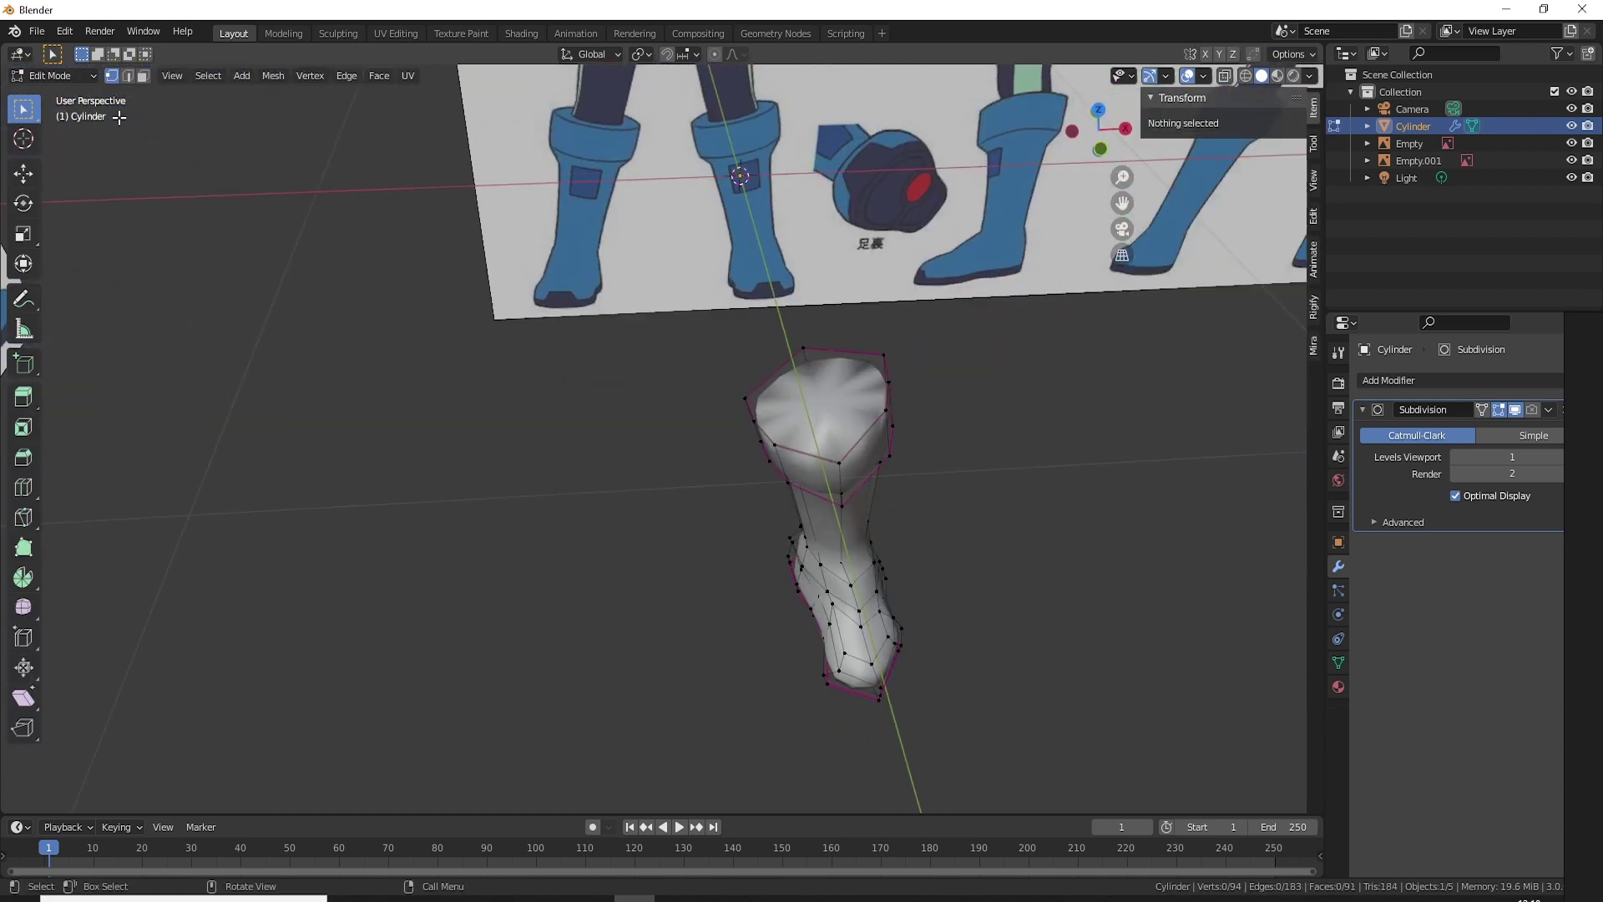
{"action": "left_click", "coordinate": [854, 410]}
{"action": "mouse_move", "coordinate": [854, 411]}
{"action": "middle_mouse_down"}
{"action": "mouse_move", "coordinate": [925, 482]}
{"action": "mouse_move", "coordinate": [851, 418]}
{"action": "mouse_move", "coordinate": [787, 392]}
{"action": "mouse_move", "coordinate": [856, 451]}
{"action": "middle_mouse_up"}
{"action": "scroll", "coordinate": [787, 392], "scroll_direction": "up", "scroll_amount": 2}
{"action": "scroll", "coordinate": [787, 392], "scroll_direction": "up", "scroll_amount": 2}
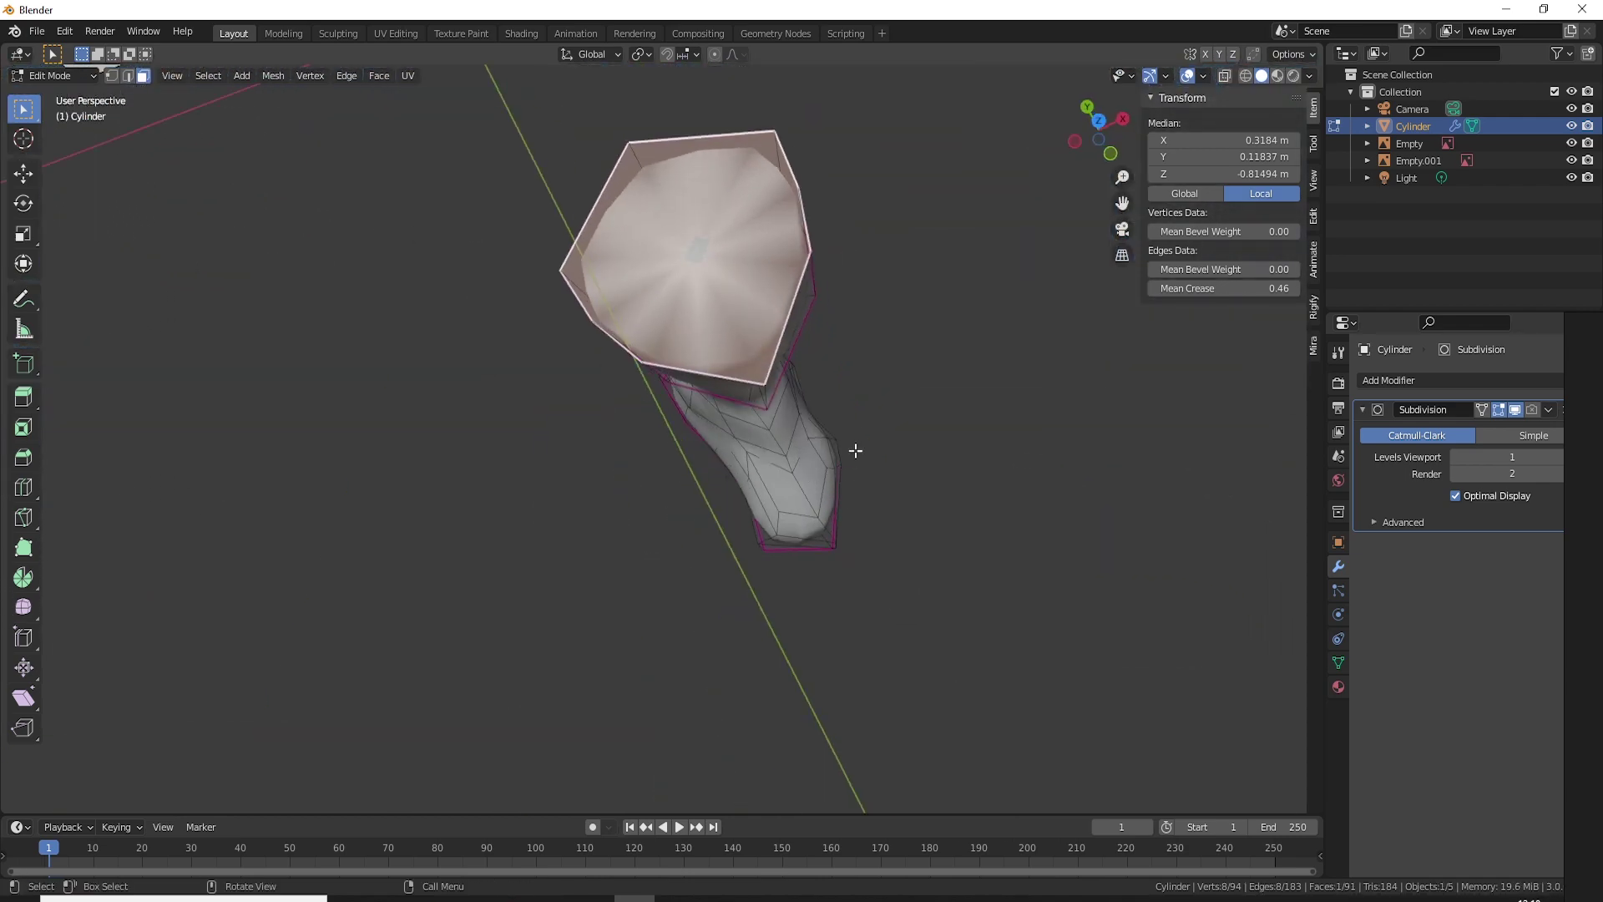
Step: Cancel and undo a stray top-face extrusion, then start insetting the top face by about 0.06 m
{"action": "key", "text": "e"}
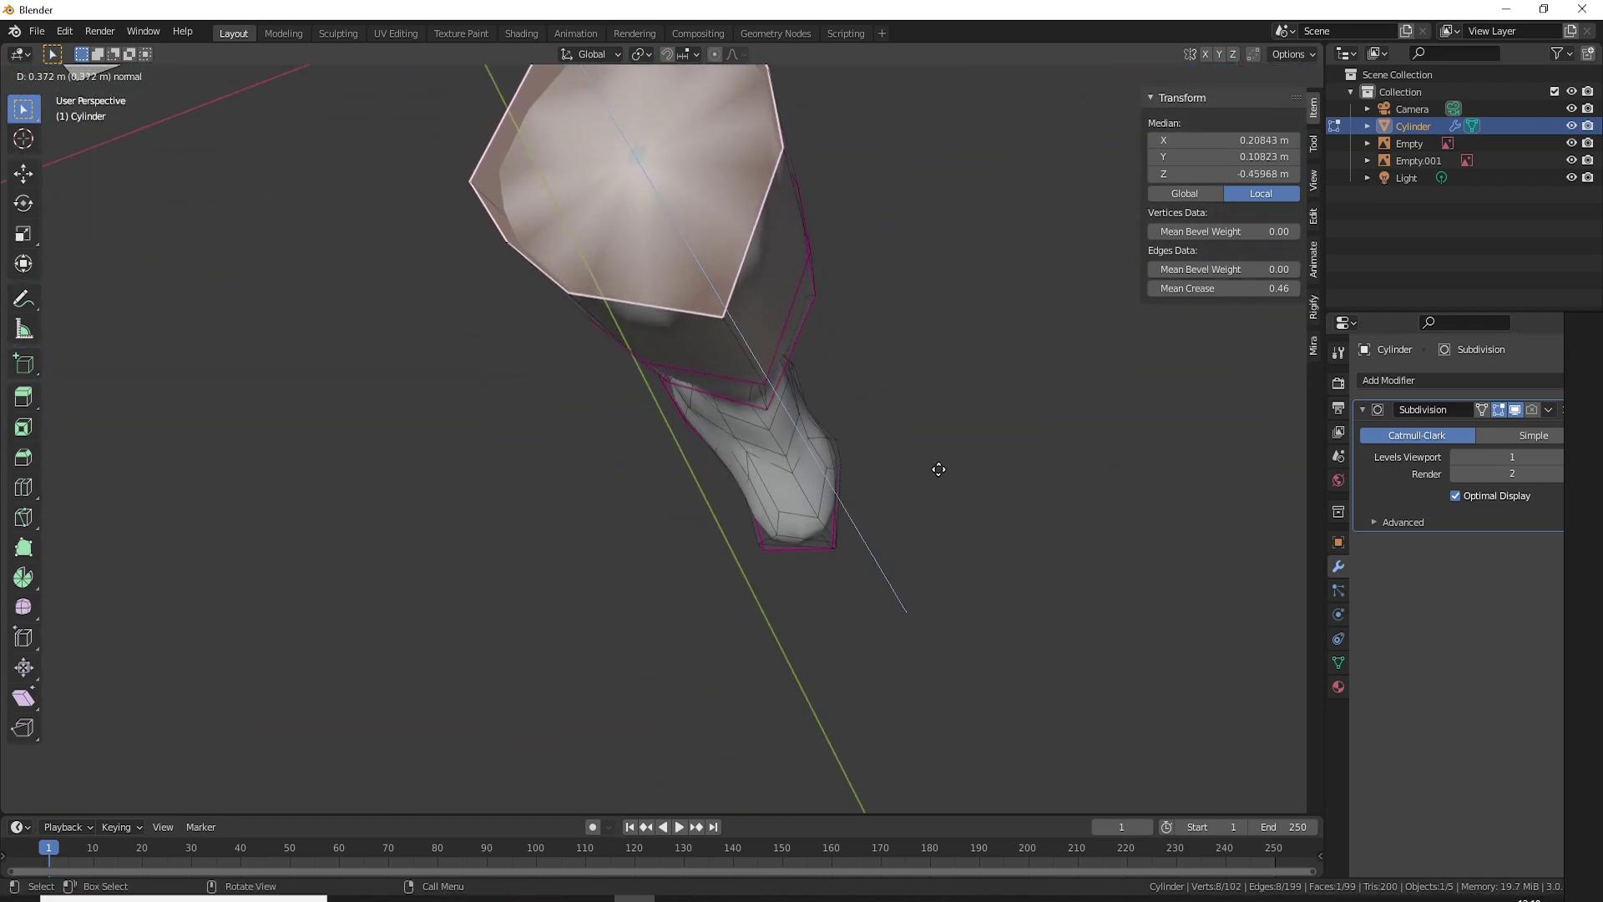
{"action": "right_click", "coordinate": [917, 454]}
{"action": "key", "text": "ctrl+z"}
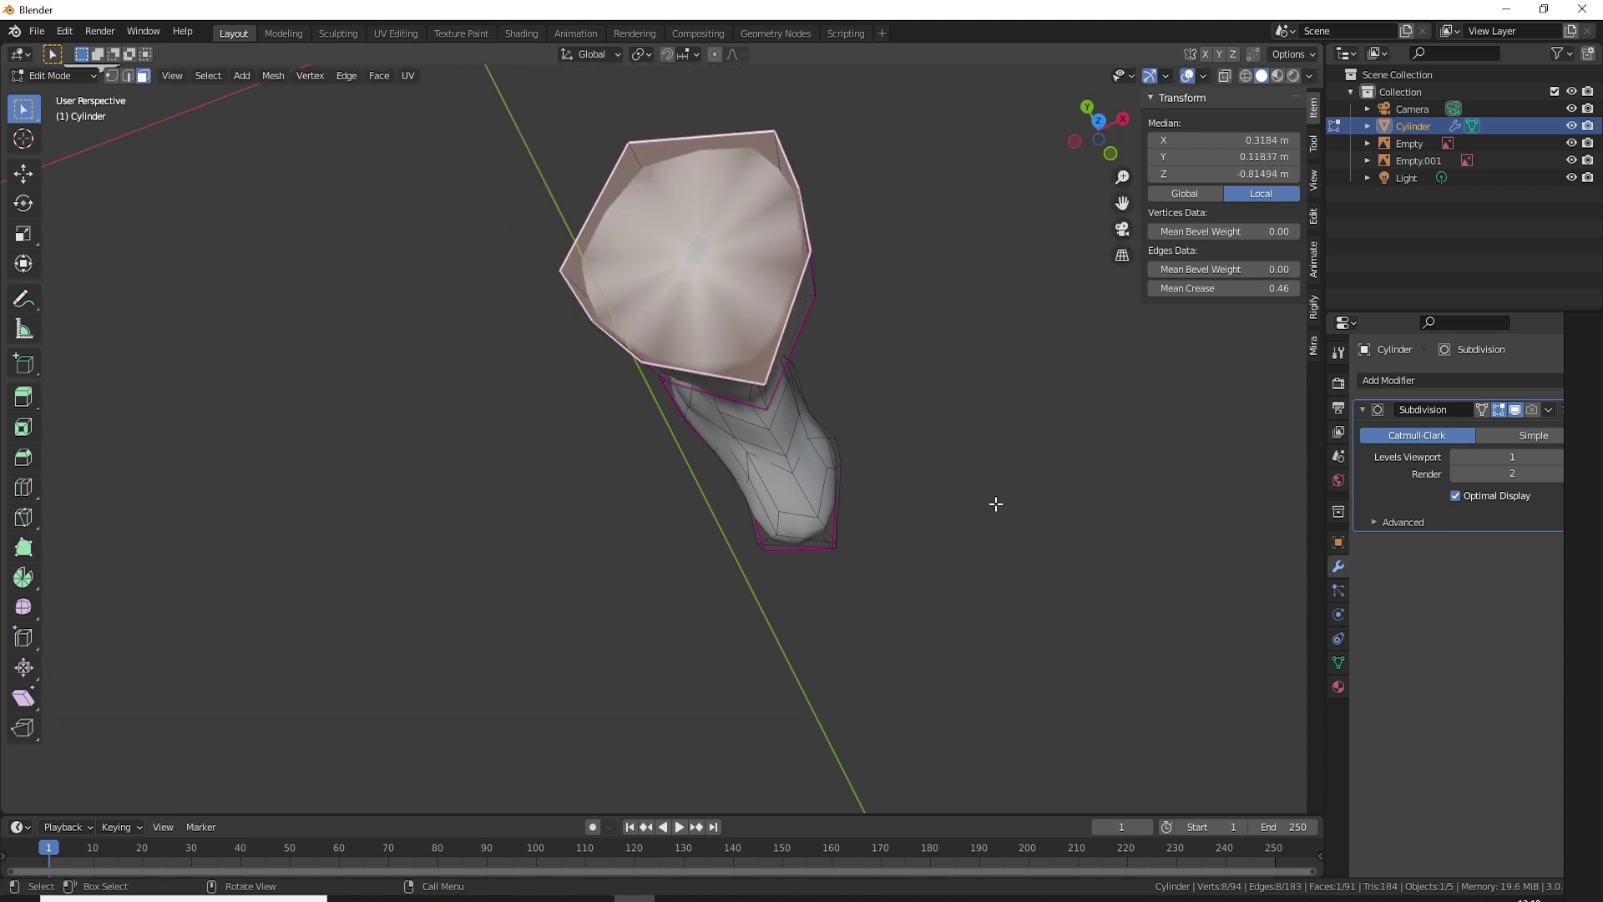
{"action": "key", "text": "i"}
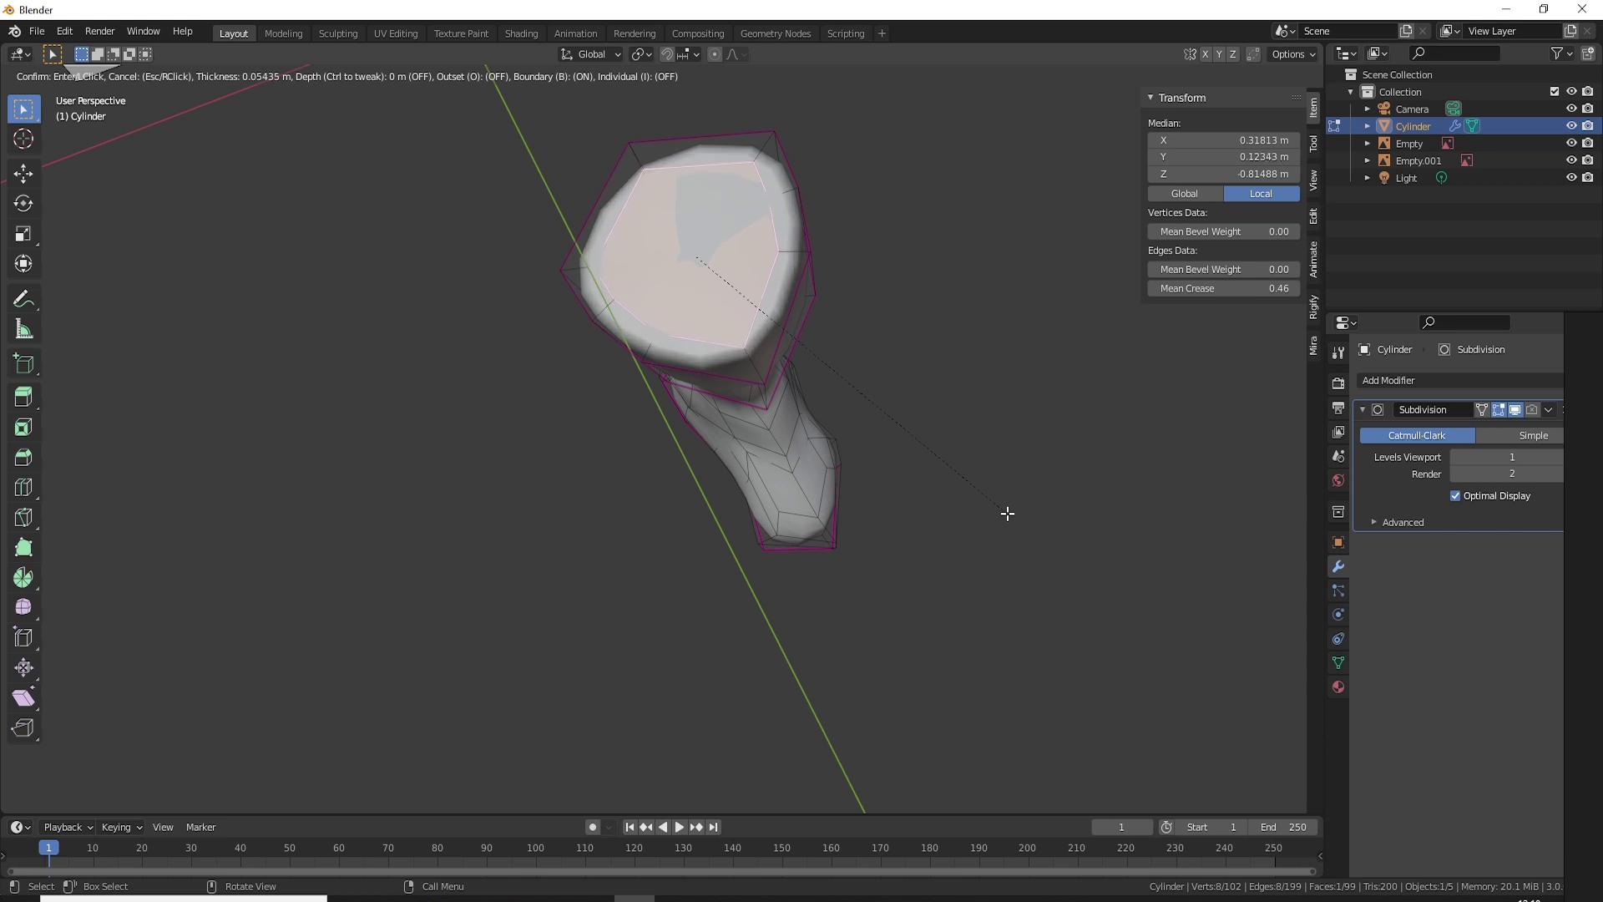
Step: Confirm the inset and extrude the top face 0.7075 m upward over the reference thigh in Front view
{"action": "left_click", "coordinate": [1002, 513]}
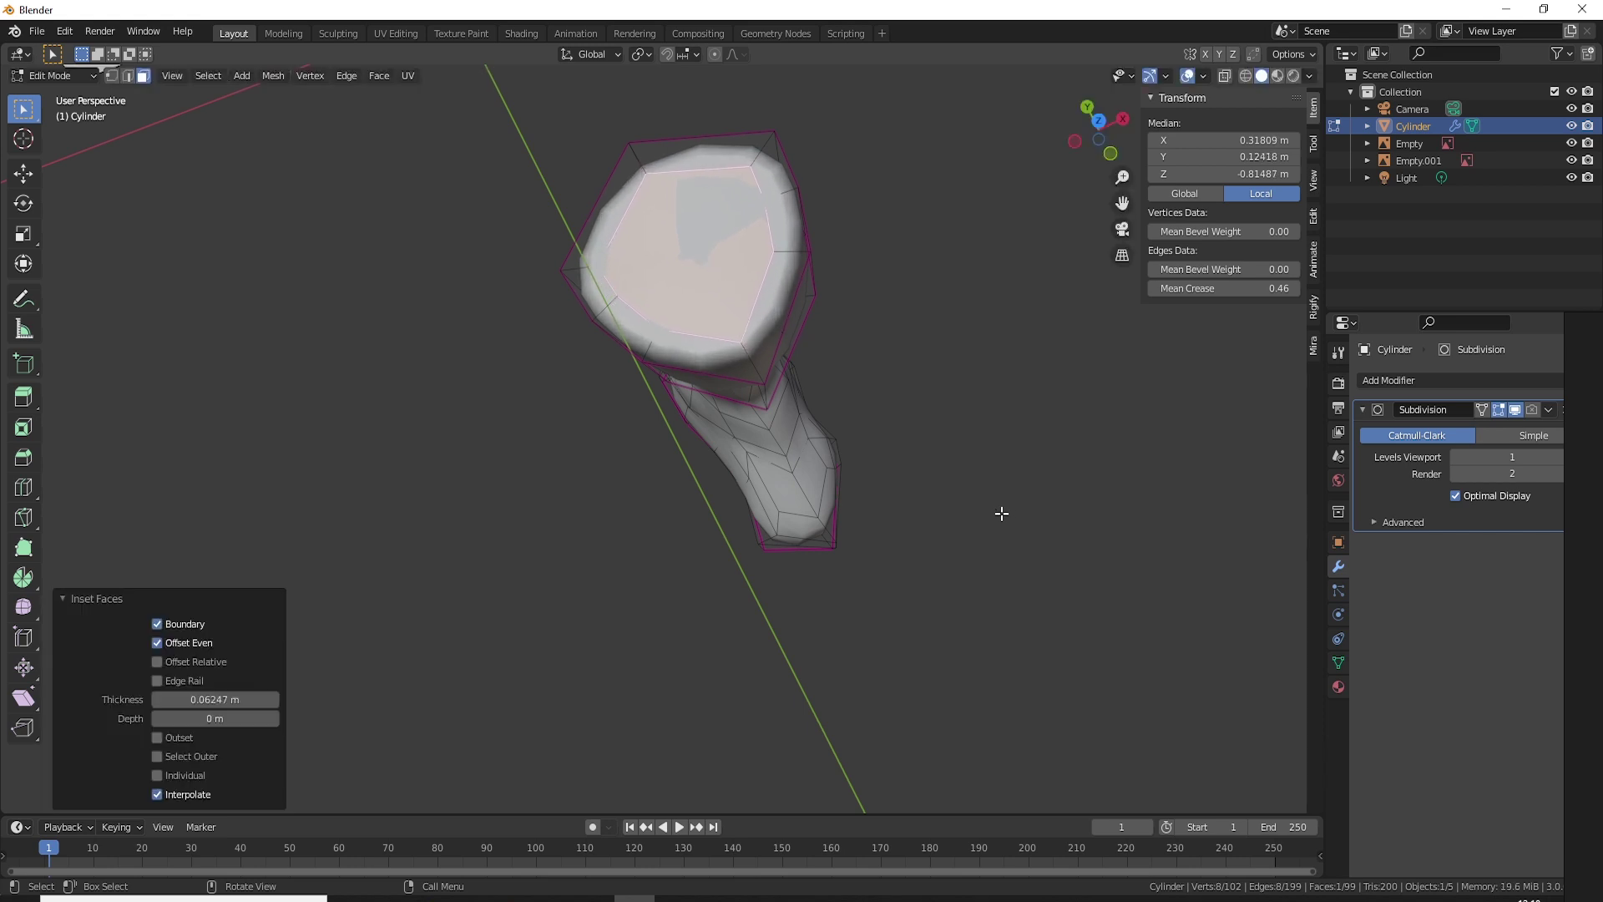
{"action": "key", "text": "KP_1"}
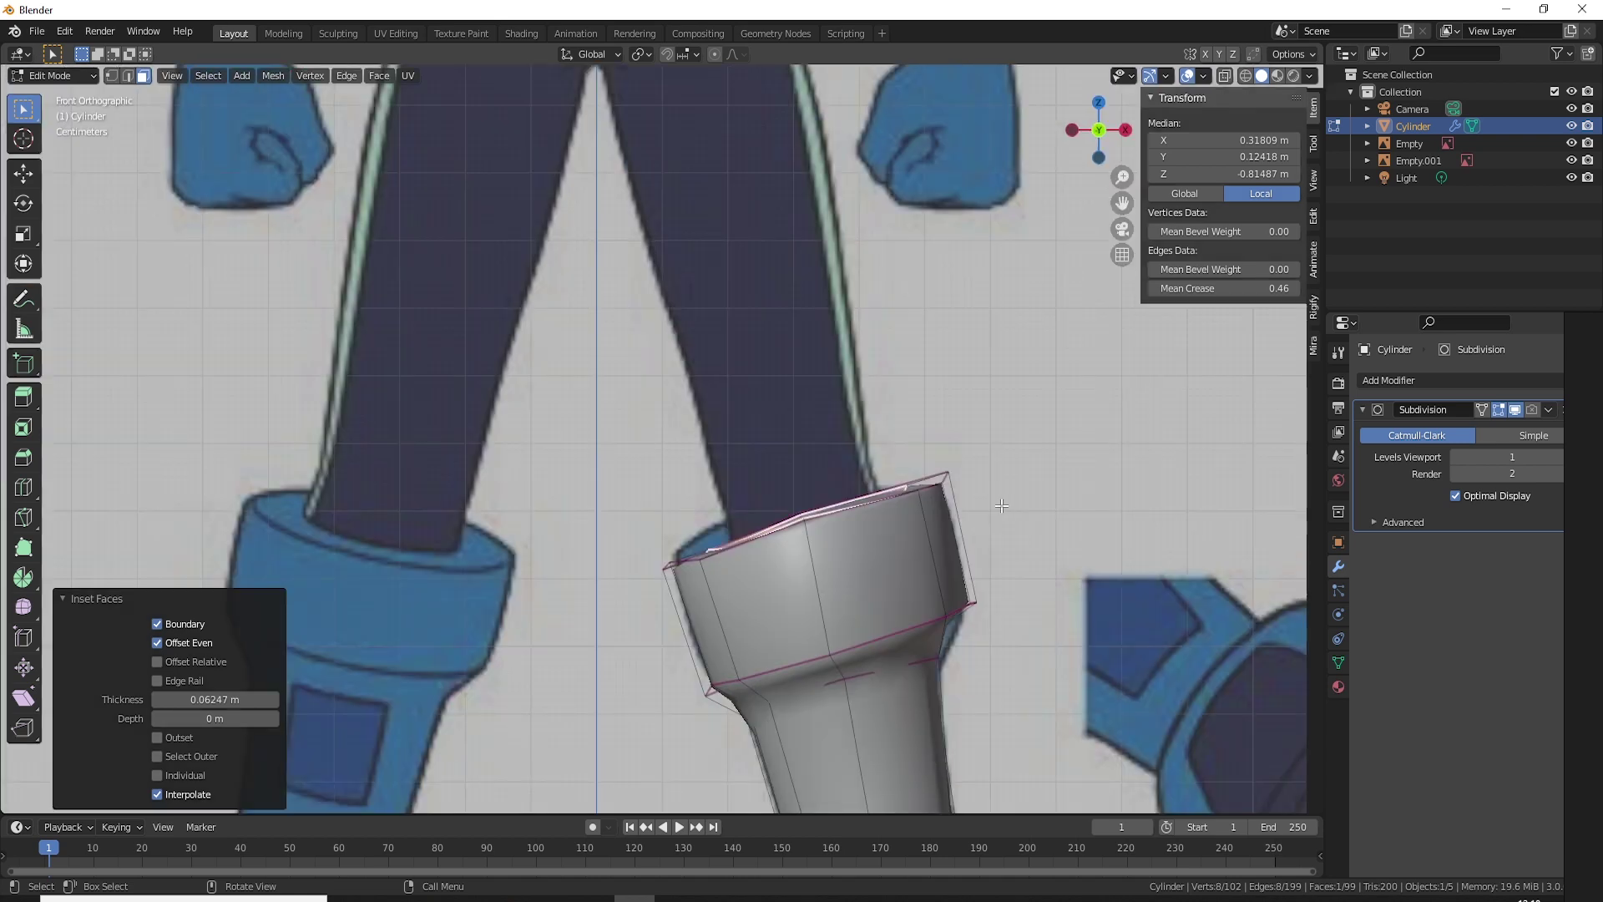
{"action": "scroll", "coordinate": [1002, 506], "scroll_direction": "down", "scroll_amount": 3}
{"action": "key", "text": "e"}
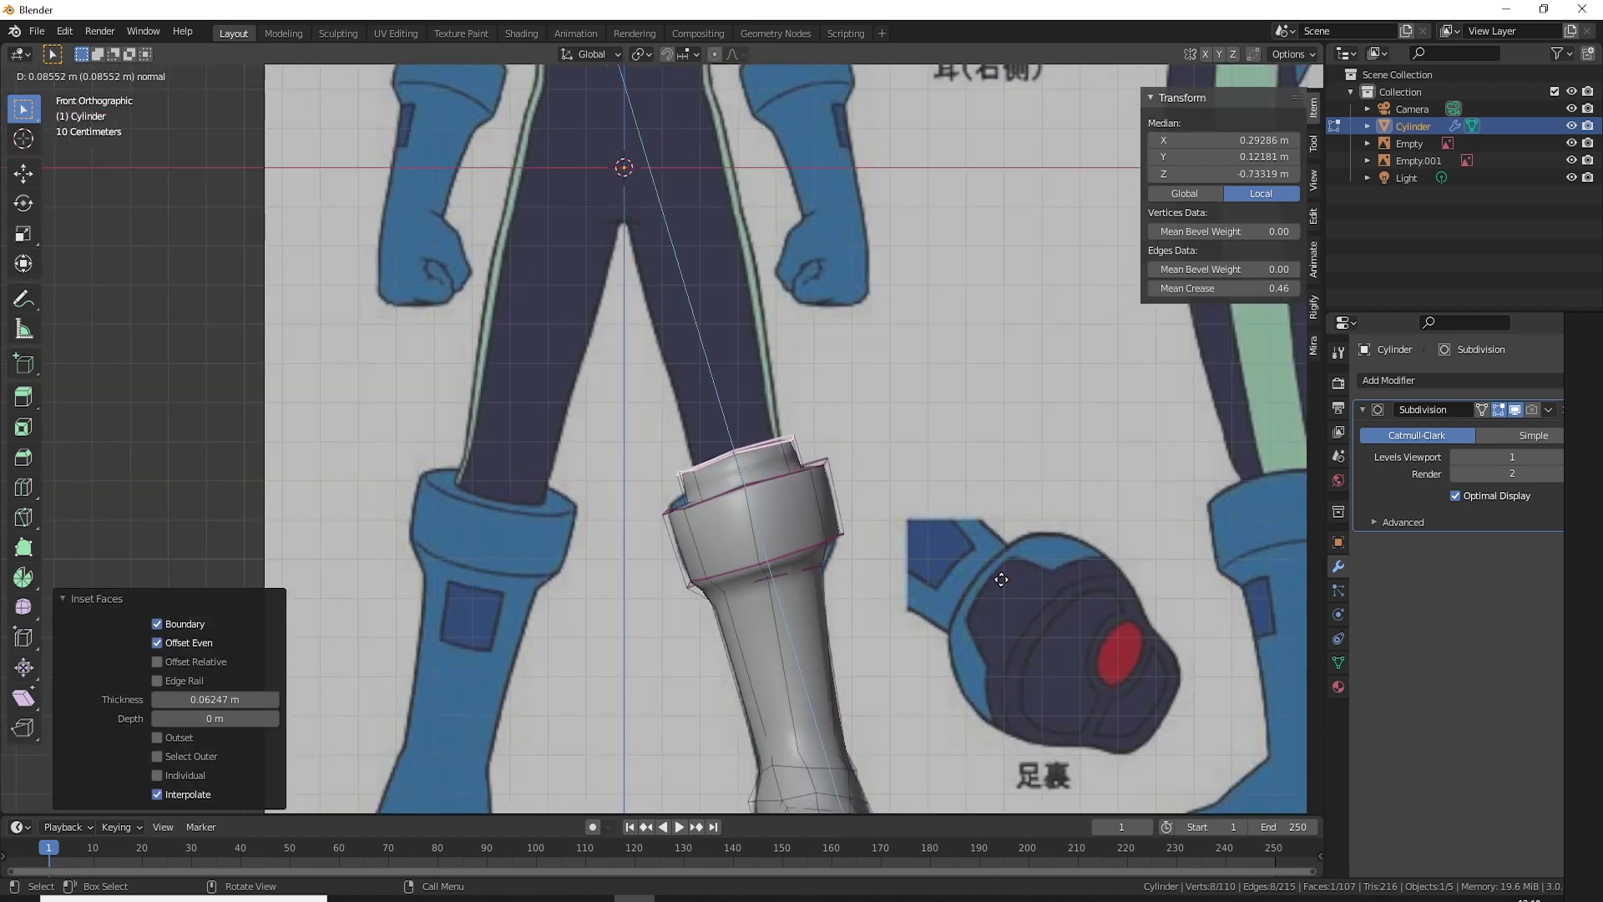
{"action": "left_click", "coordinate": [961, 368]}
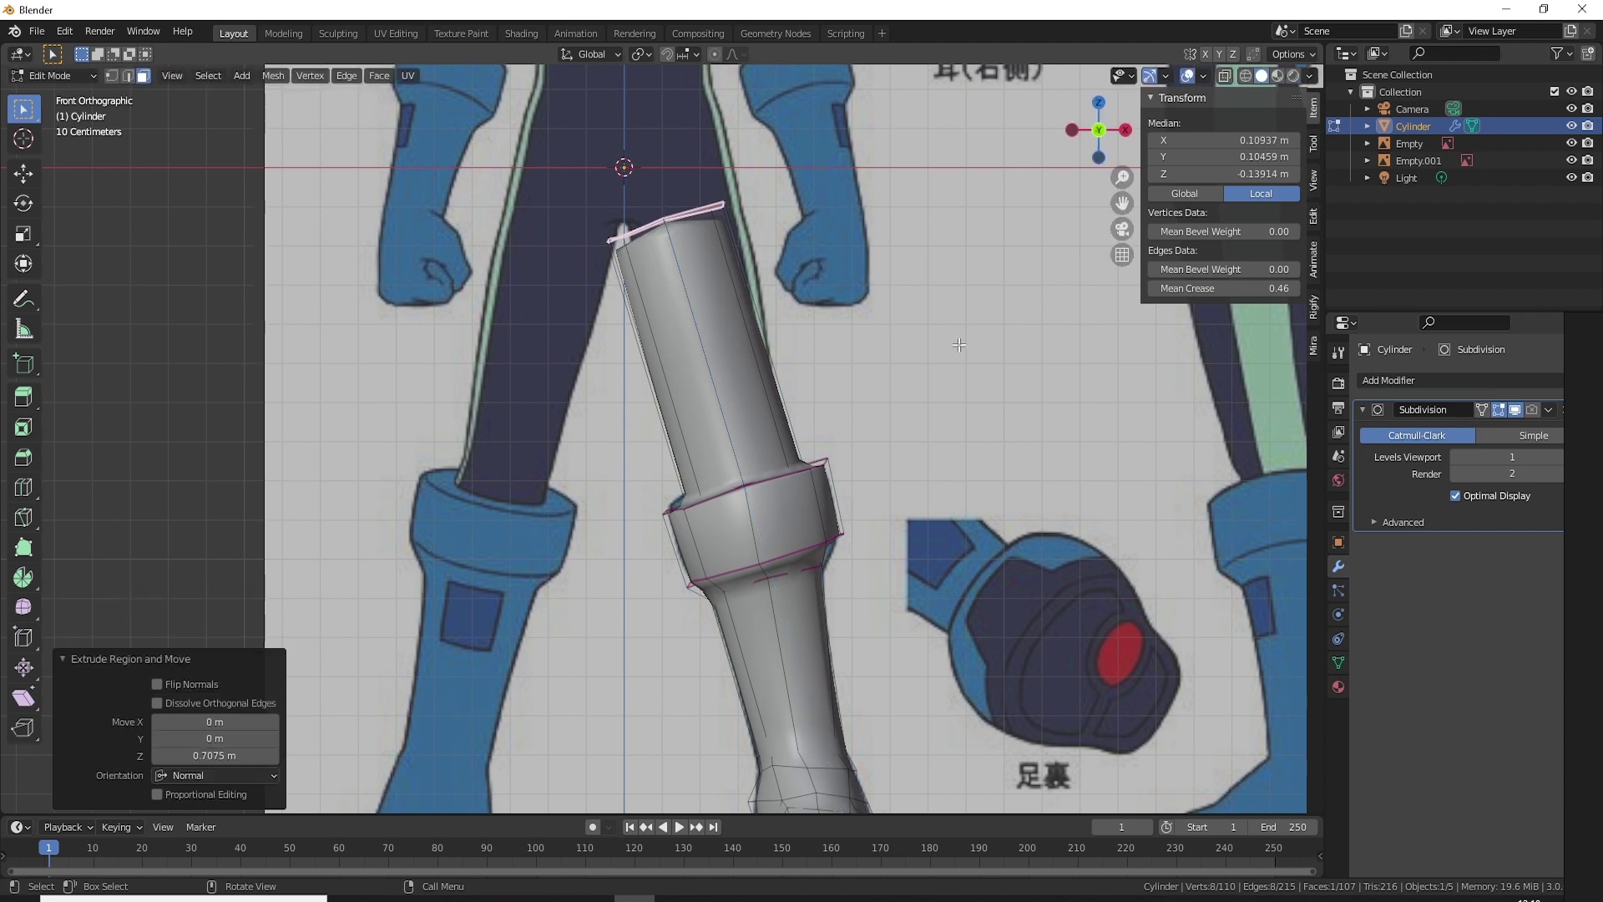
{"action": "key", "text": "g"}
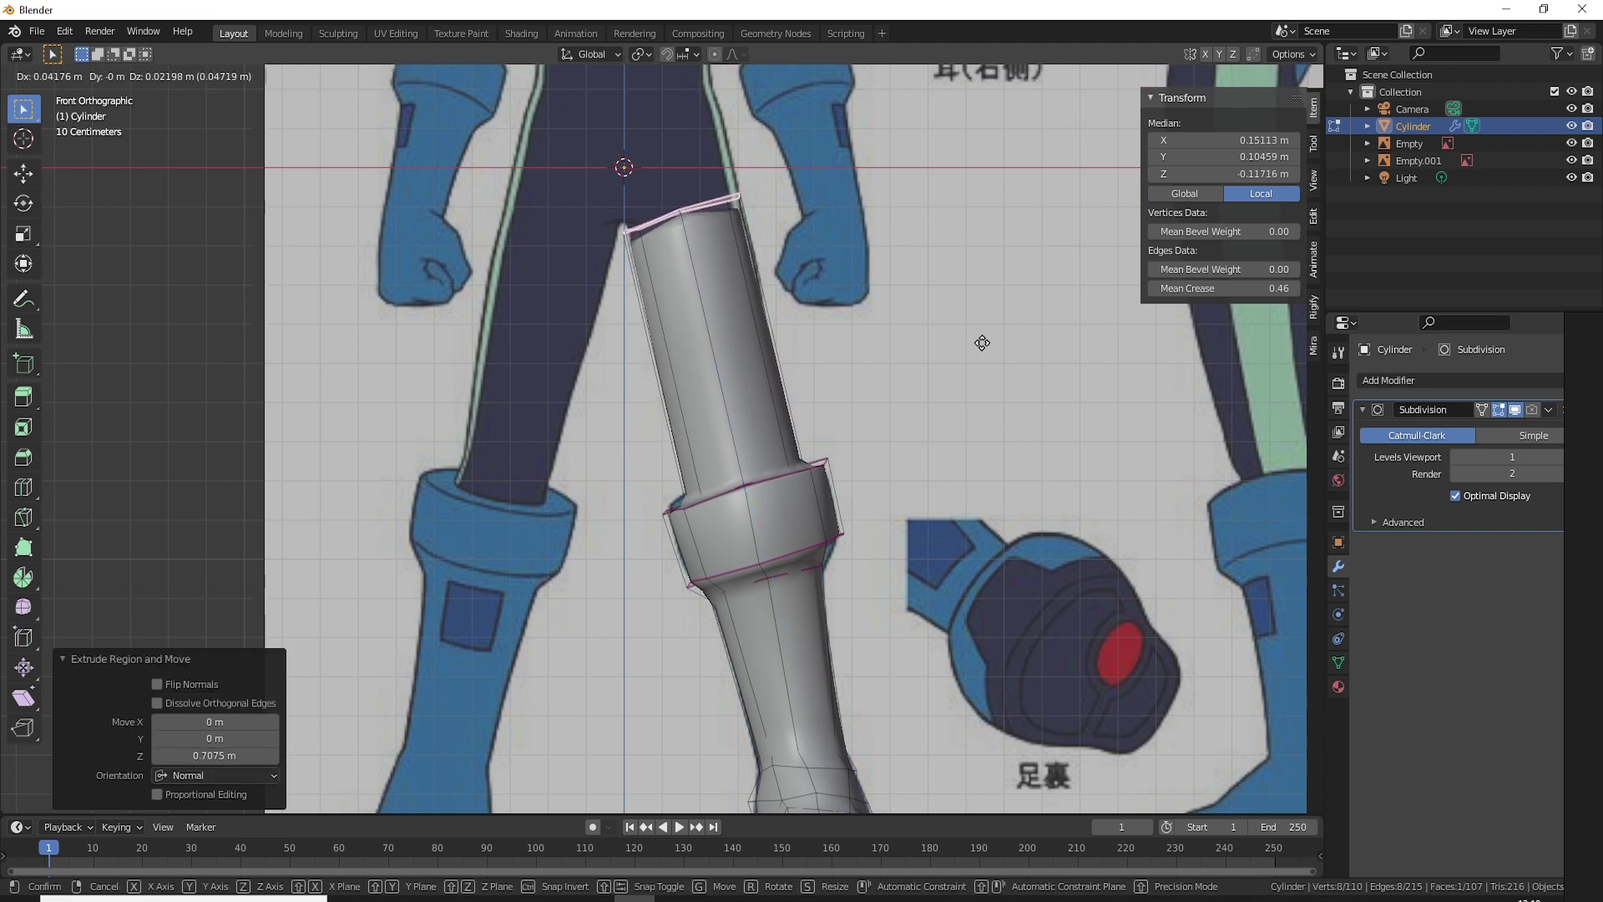
{"action": "left_click", "coordinate": [982, 342]}
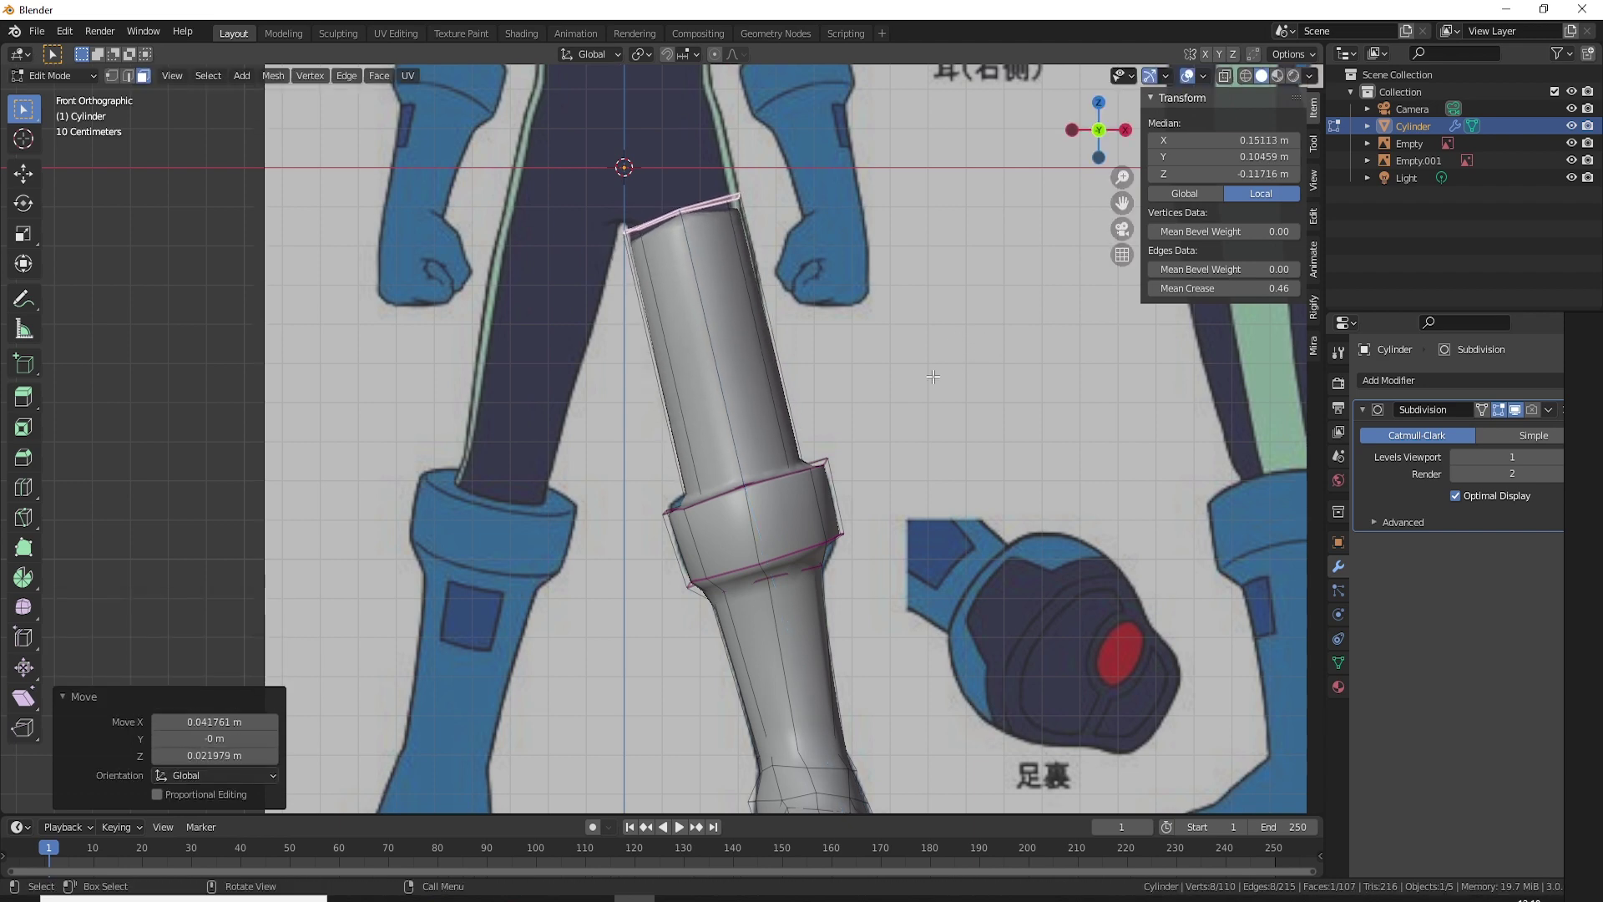
Step: Return to a perspective view and select the edge loop at the boot cup's top
{"action": "scroll", "coordinate": [934, 376], "scroll_direction": "up", "scroll_amount": 2}
{"action": "scroll", "coordinate": [843, 504], "scroll_direction": "up", "scroll_amount": 2}
{"action": "middle_click_drag", "start_coordinate": [849, 482], "coordinate": [722, 165]}
{"action": "left_click", "coordinate": [808, 404], "text": "alt"}
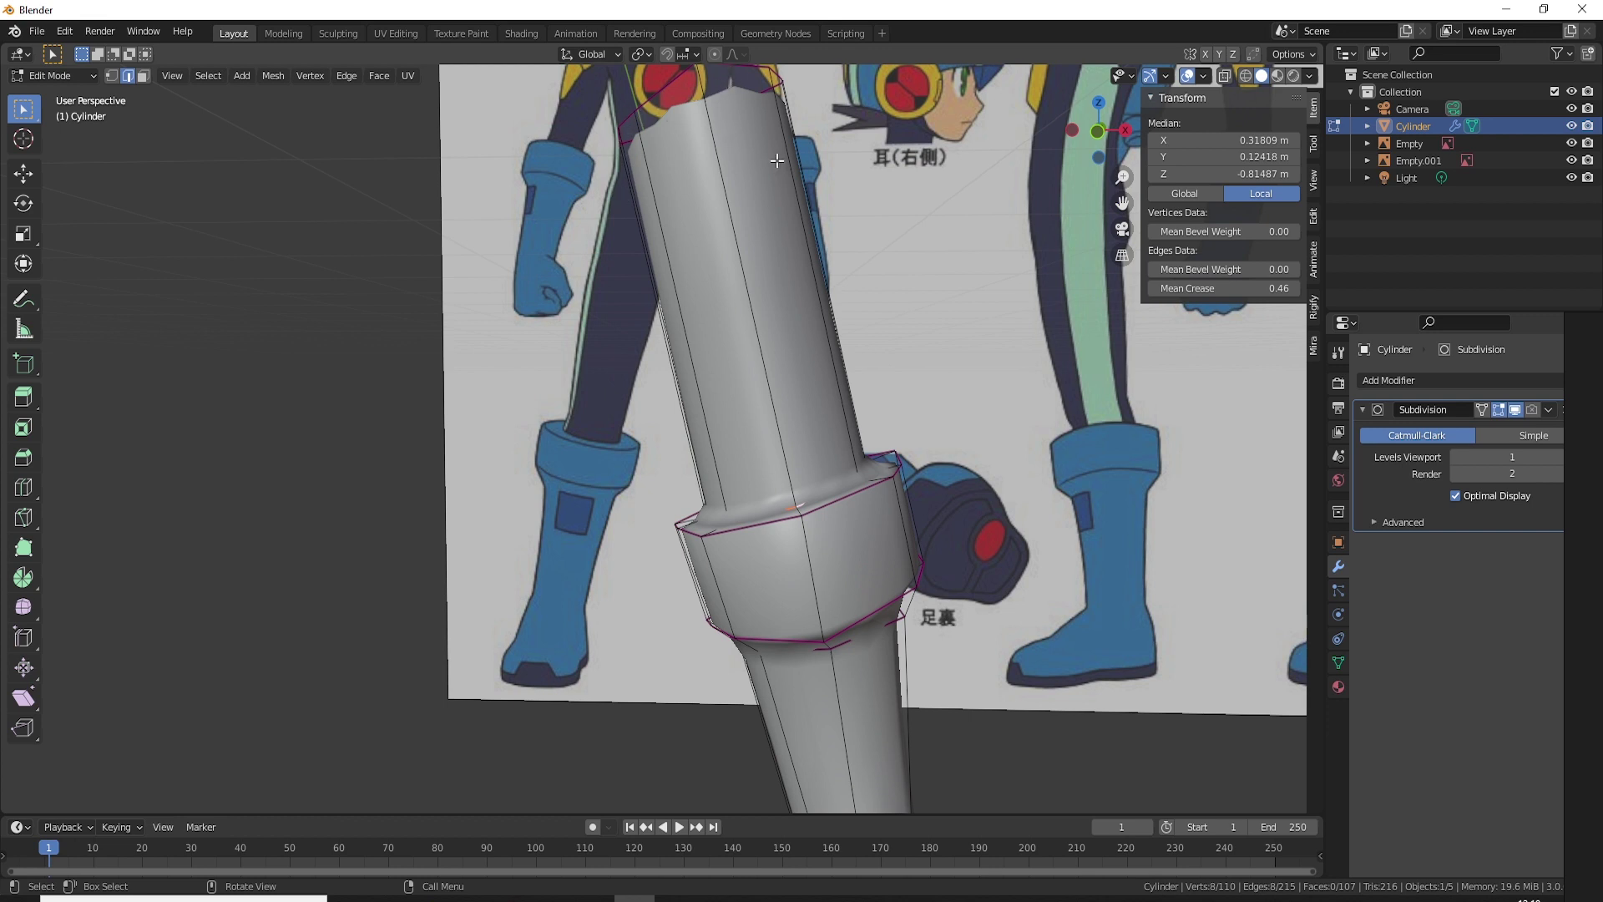
Step: Crease the boot cup's top loop at 0.70 and move the cuff ring to match the front reference
{"action": "left_click_drag", "start_coordinate": [1219, 288], "coordinate": [1302, 288]}
{"action": "middle_click_drag", "start_coordinate": [815, 347], "coordinate": [835, 334]}
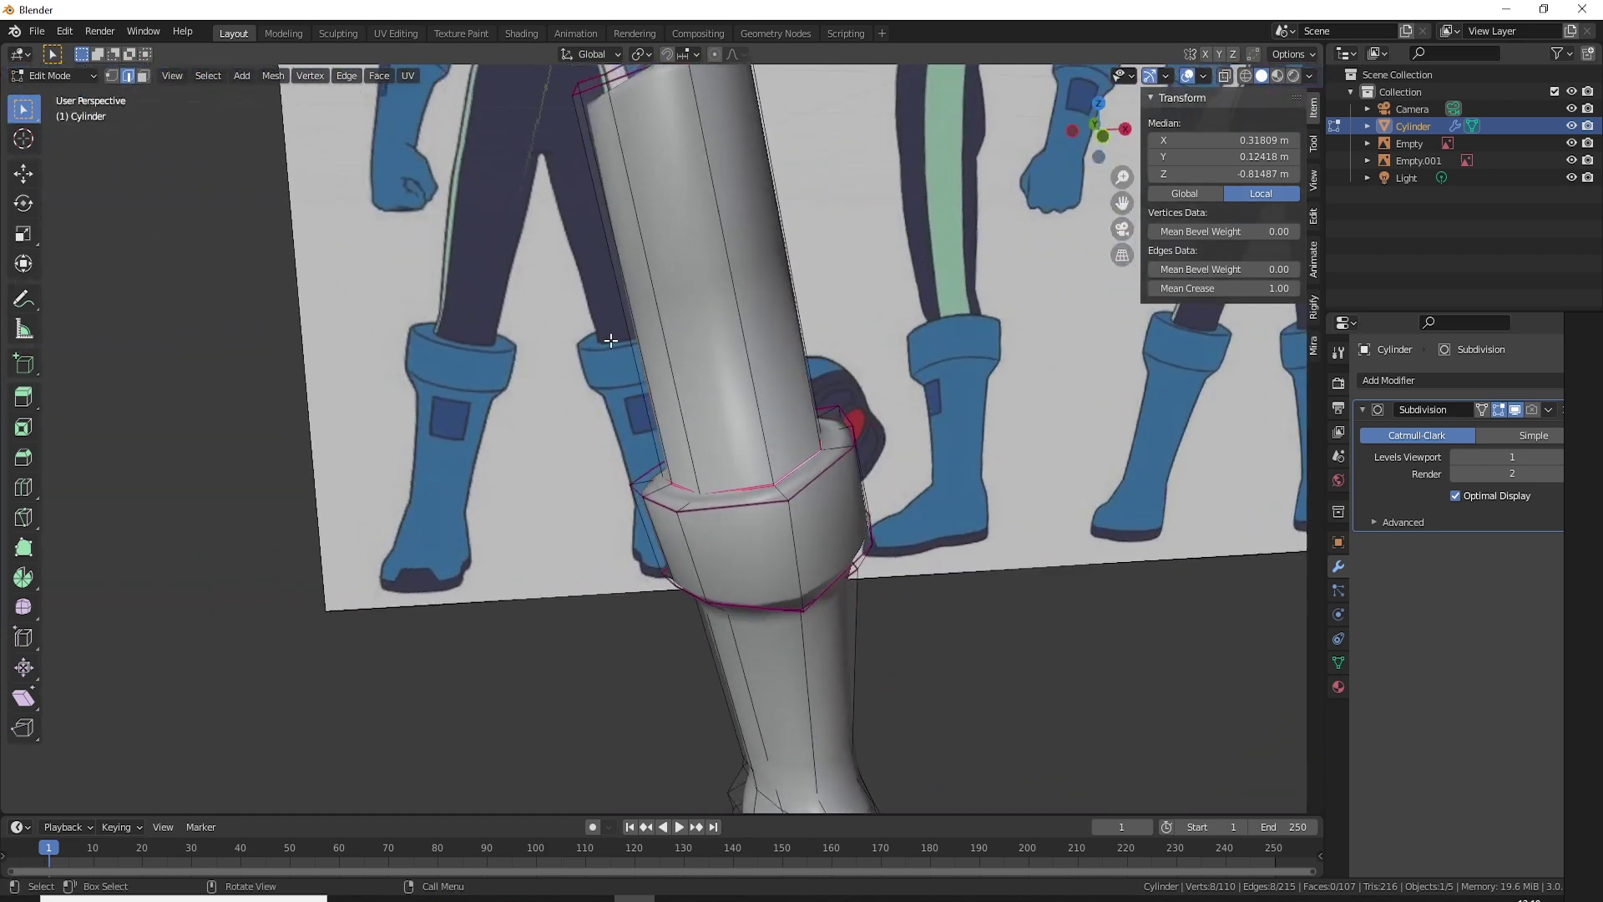
{"action": "middle_click_drag", "start_coordinate": [768, 470], "coordinate": [872, 501]}
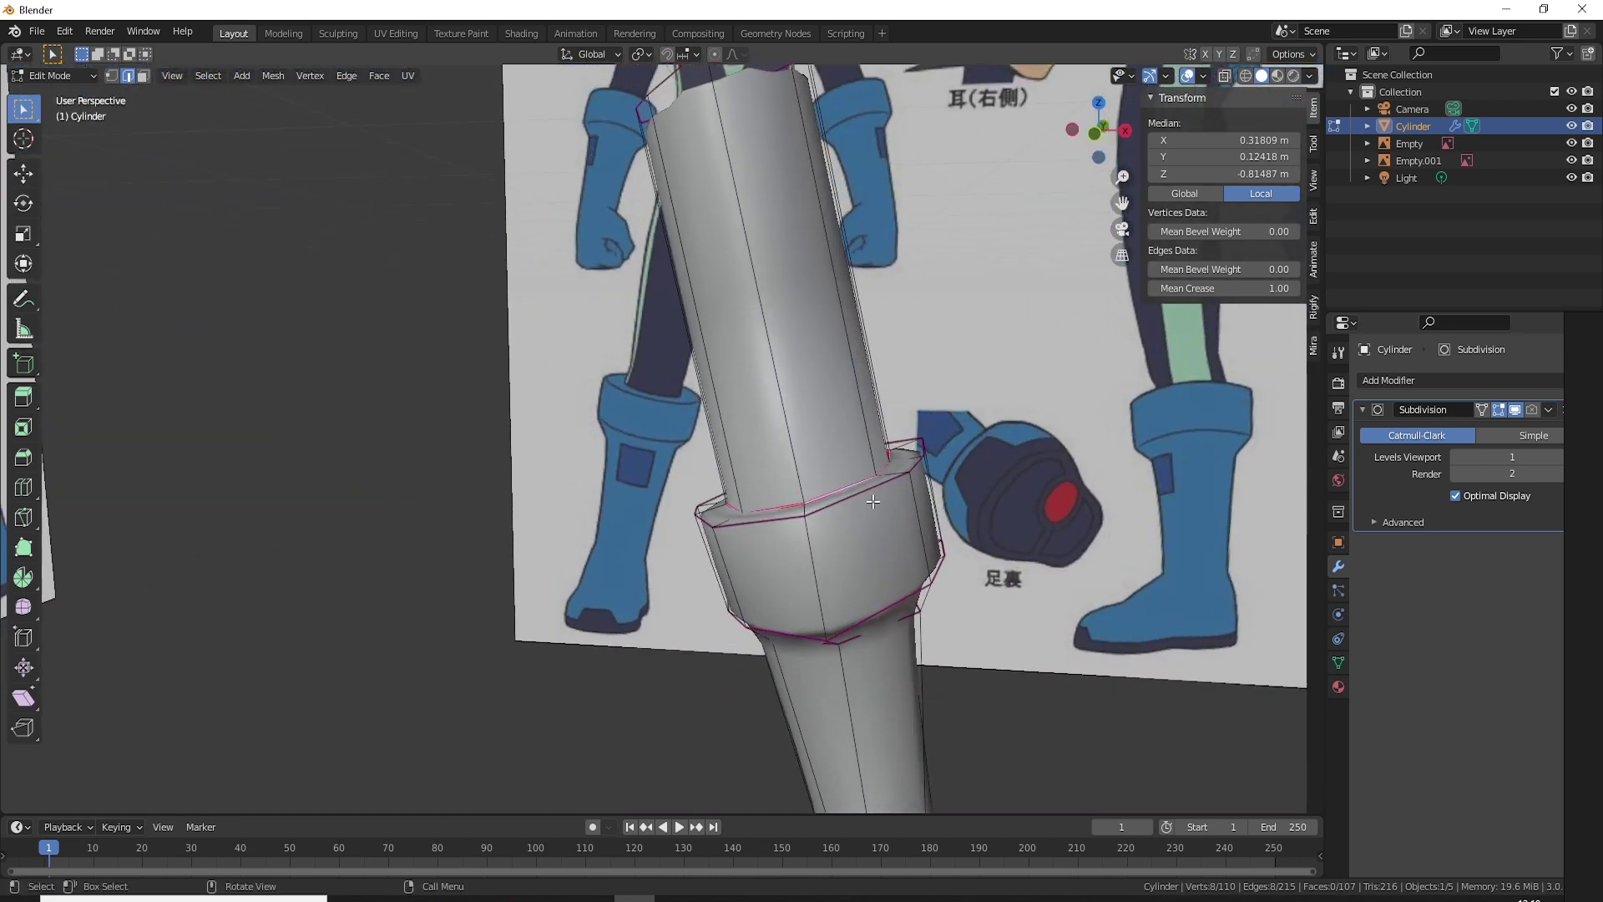
{"action": "key", "text": "KP_1"}
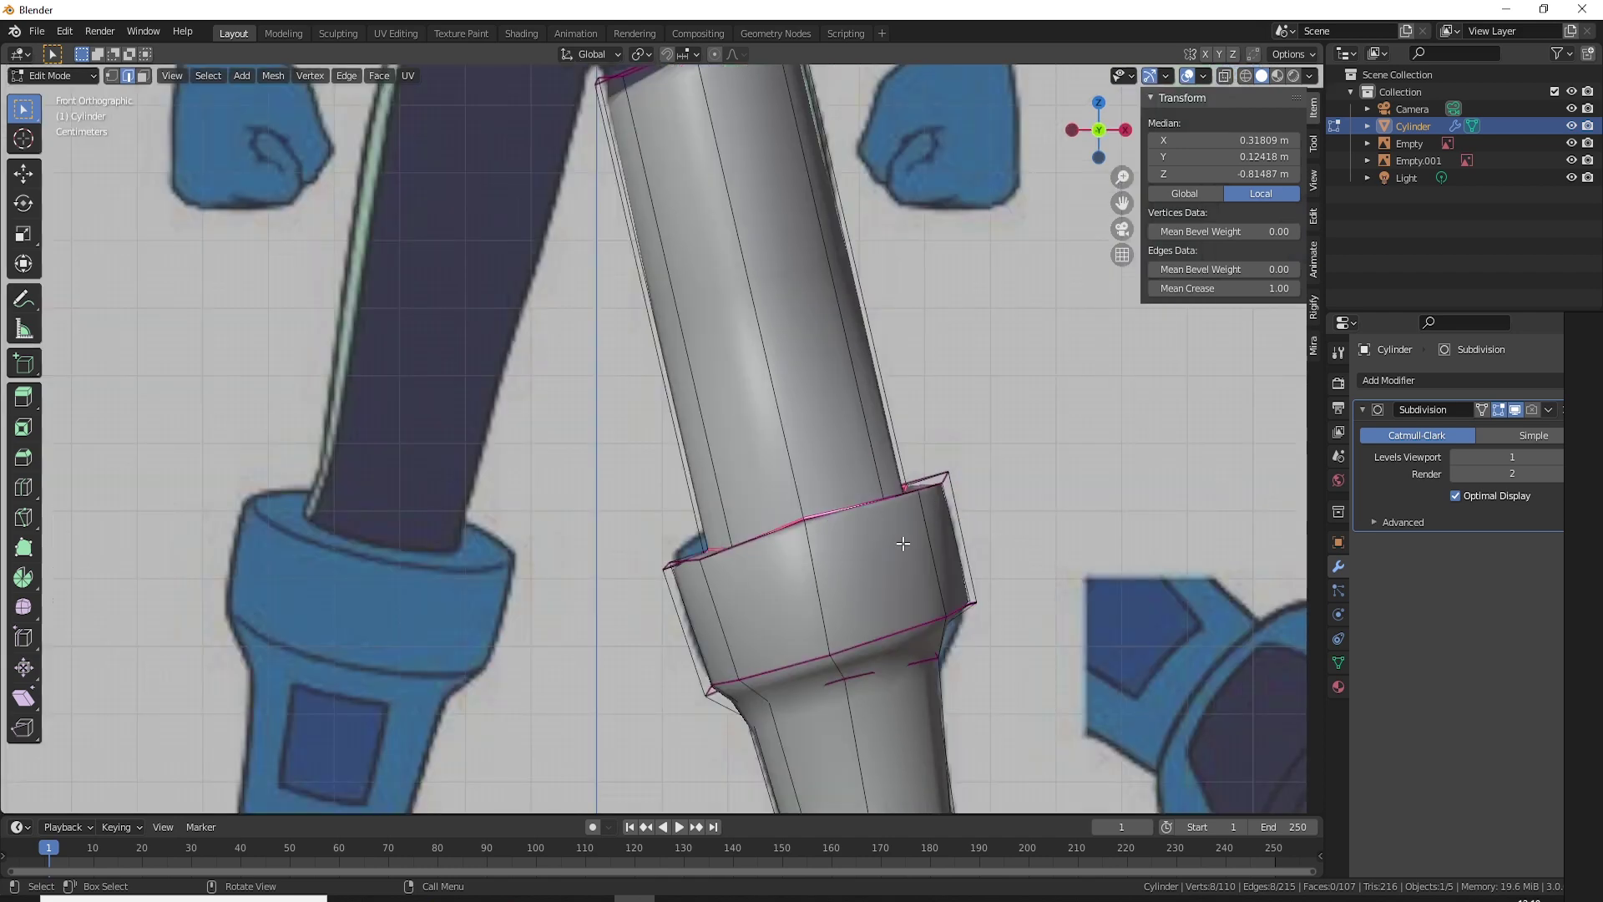
{"action": "key", "text": "g"}
{"action": "left_click", "coordinate": [918, 553]}
{"action": "mouse_move", "coordinate": [918, 553]}
{"action": "middle_mouse_down"}
{"action": "mouse_move", "coordinate": [959, 585]}
{"action": "mouse_move", "coordinate": [1019, 572]}
{"action": "mouse_move", "coordinate": [1038, 497]}
{"action": "mouse_move", "coordinate": [1080, 455]}
{"action": "mouse_move", "coordinate": [880, 454]}
{"action": "mouse_move", "coordinate": [978, 515]}
{"action": "mouse_move", "coordinate": [977, 554]}
{"action": "mouse_move", "coordinate": [1066, 501]}
{"action": "mouse_move", "coordinate": [1072, 457]}
{"action": "mouse_move", "coordinate": [1010, 284]}
{"action": "middle_mouse_up"}
{"action": "left_click", "coordinate": [1038, 548]}
Step: Lower the cuff edge creases to about 0.8 and 0.59, then view the smoothed leg in Object Mode
{"action": "mouse_move", "coordinate": [945, 452]}
{"action": "middle_mouse_down"}
{"action": "mouse_move", "coordinate": [977, 475]}
{"action": "mouse_move", "coordinate": [958, 496]}
{"action": "mouse_move", "coordinate": [998, 479]}
{"action": "middle_mouse_up"}
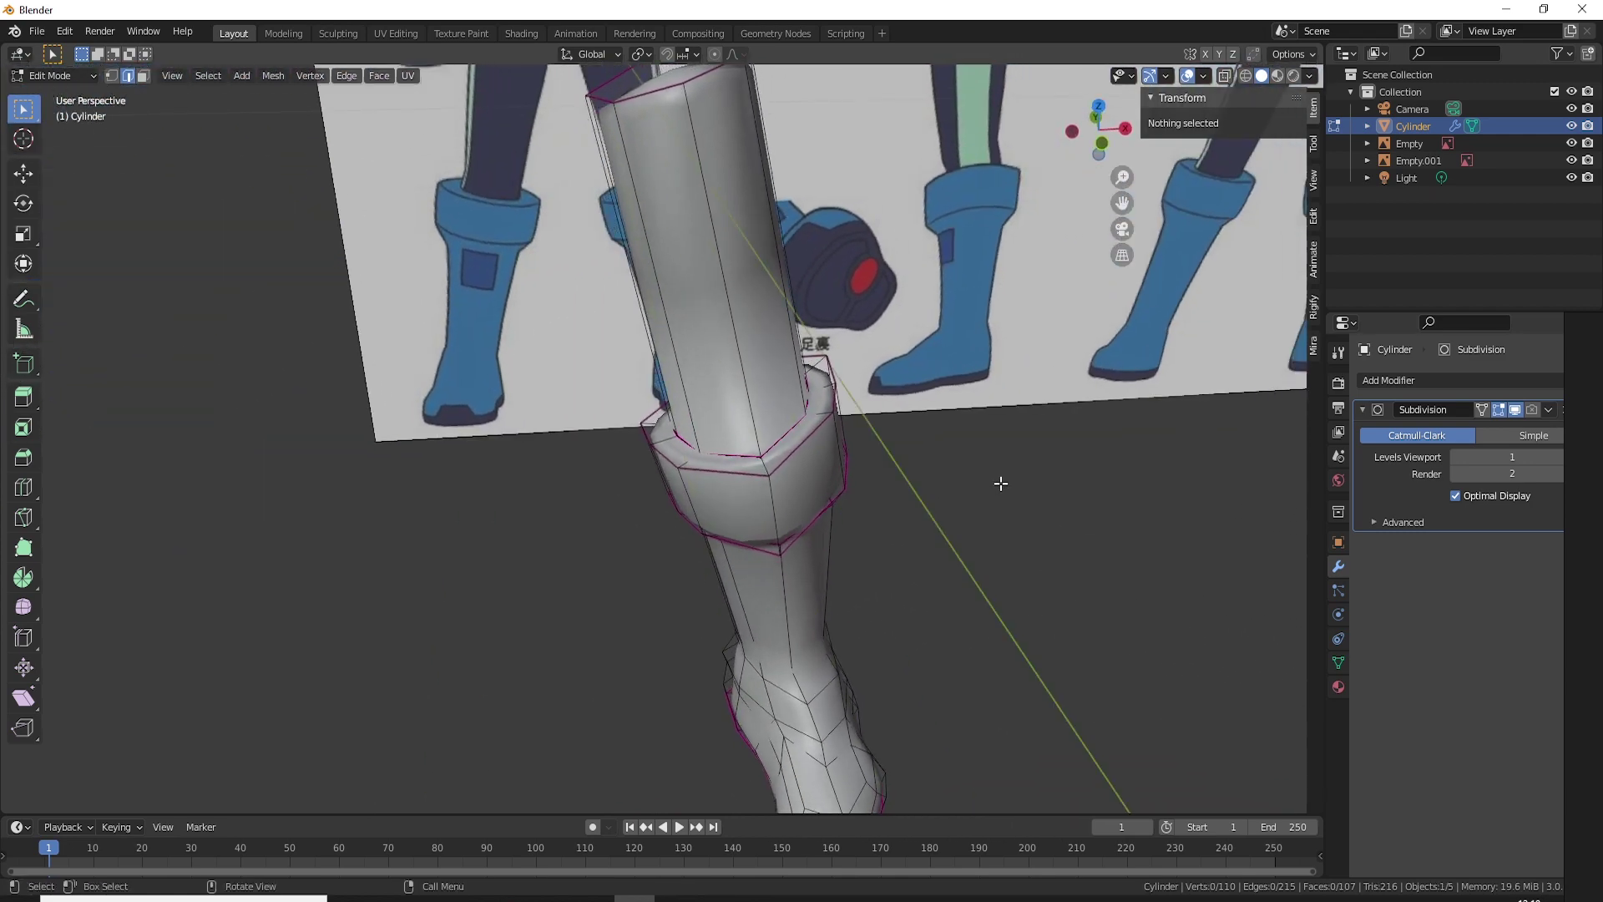
{"action": "left_click", "coordinate": [914, 496], "text": "alt"}
{"action": "middle_click_drag", "start_coordinate": [895, 505], "coordinate": [843, 474]}
{"action": "left_click", "coordinate": [834, 471], "text": "alt"}
{"action": "left_click_drag", "start_coordinate": [1277, 288], "coordinate": [1233, 288]}
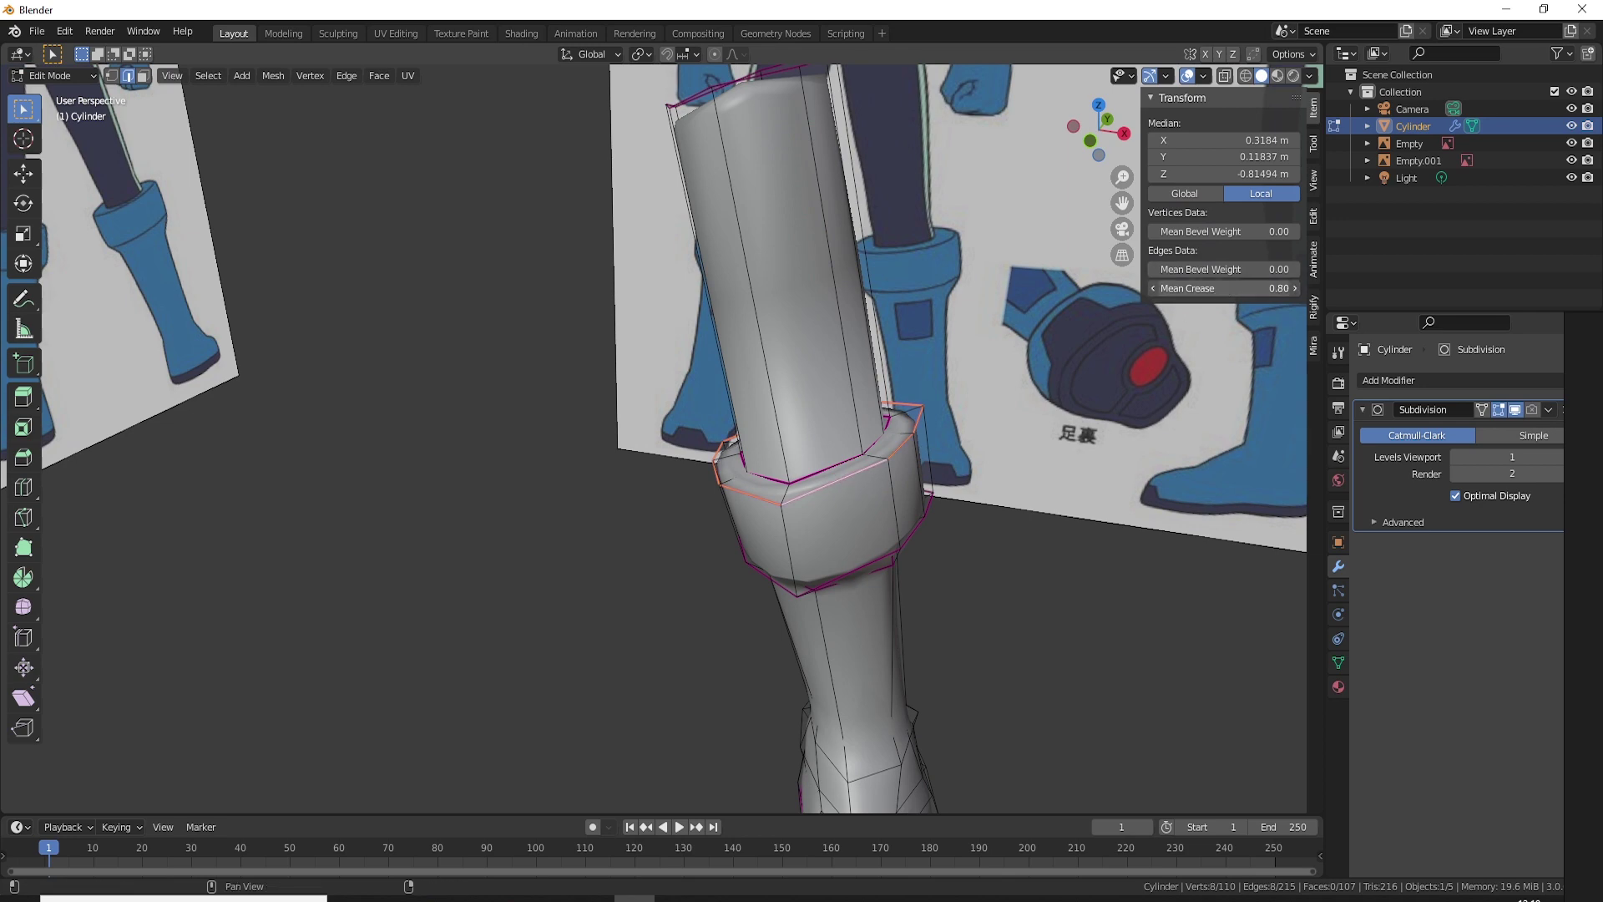
{"action": "left_click", "coordinate": [971, 541]}
{"action": "middle_click_drag", "start_coordinate": [973, 536], "coordinate": [940, 566]}
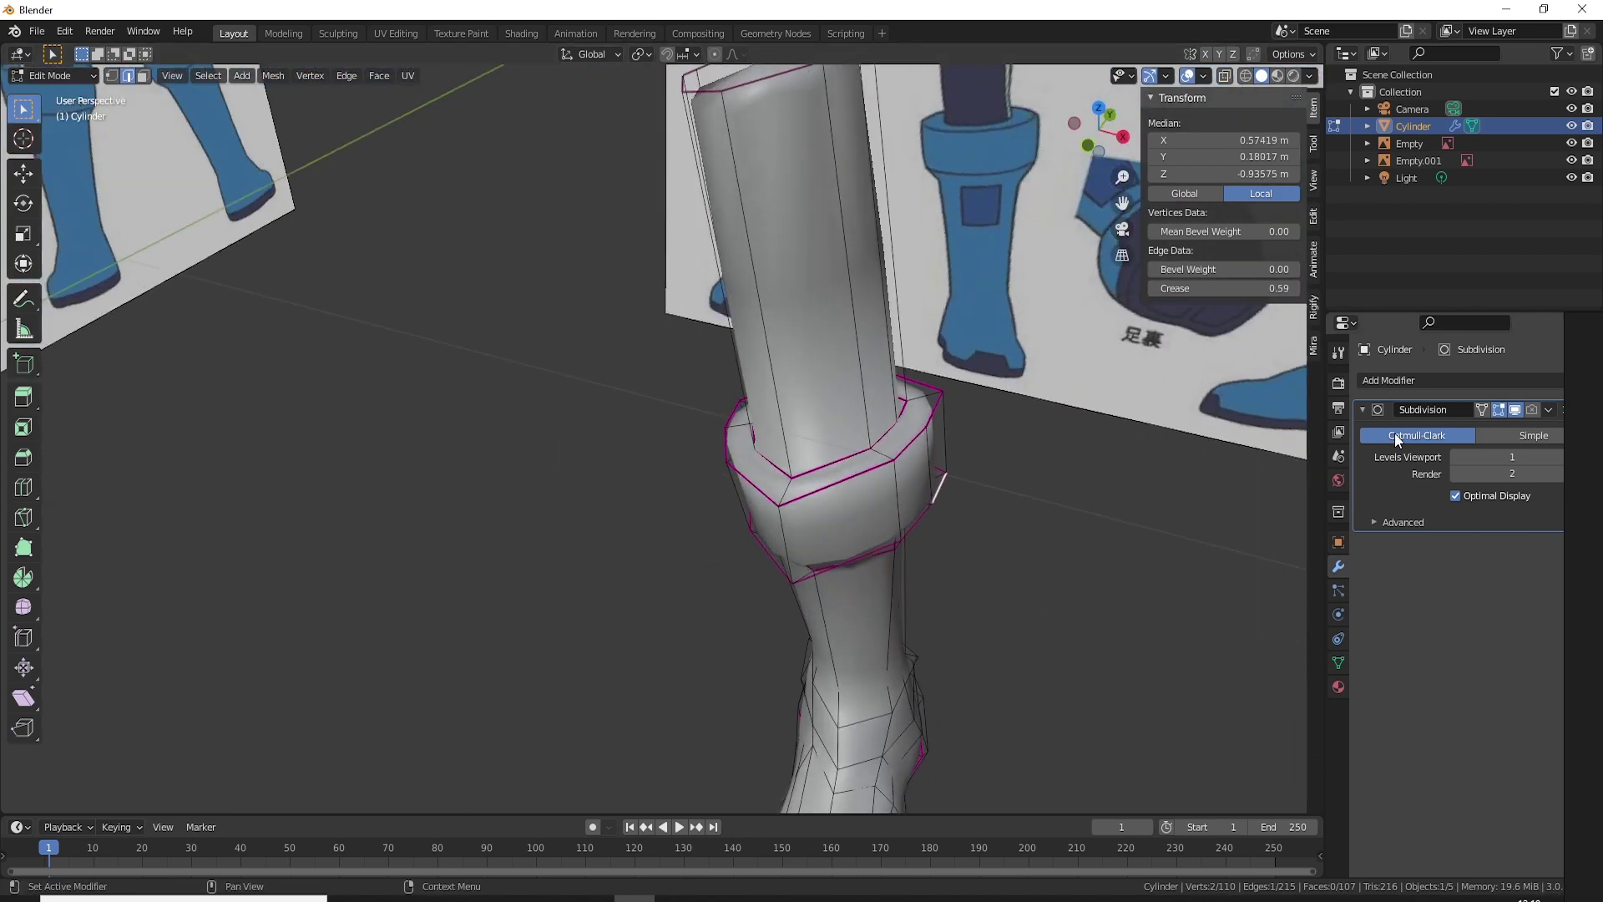
{"action": "key", "text": "Tab"}
{"action": "mouse_move", "coordinate": [1040, 468]}
{"action": "middle_mouse_down"}
{"action": "mouse_move", "coordinate": [985, 467]}
{"action": "mouse_move", "coordinate": [1209, 485]}
{"action": "mouse_move", "coordinate": [923, 576]}
{"action": "mouse_move", "coordinate": [778, 530]}
{"action": "mouse_move", "coordinate": [783, 435]}
{"action": "mouse_move", "coordinate": [858, 404]}
{"action": "mouse_move", "coordinate": [944, 407]}
{"action": "mouse_move", "coordinate": [904, 395]}
{"action": "mouse_move", "coordinate": [933, 385]}
{"action": "mouse_move", "coordinate": [850, 442]}
{"action": "mouse_move", "coordinate": [965, 412]}
{"action": "mouse_move", "coordinate": [769, 483]}
{"action": "mouse_move", "coordinate": [849, 494]}
{"action": "mouse_move", "coordinate": [763, 503]}
{"action": "mouse_move", "coordinate": [818, 500]}
{"action": "middle_mouse_up"}
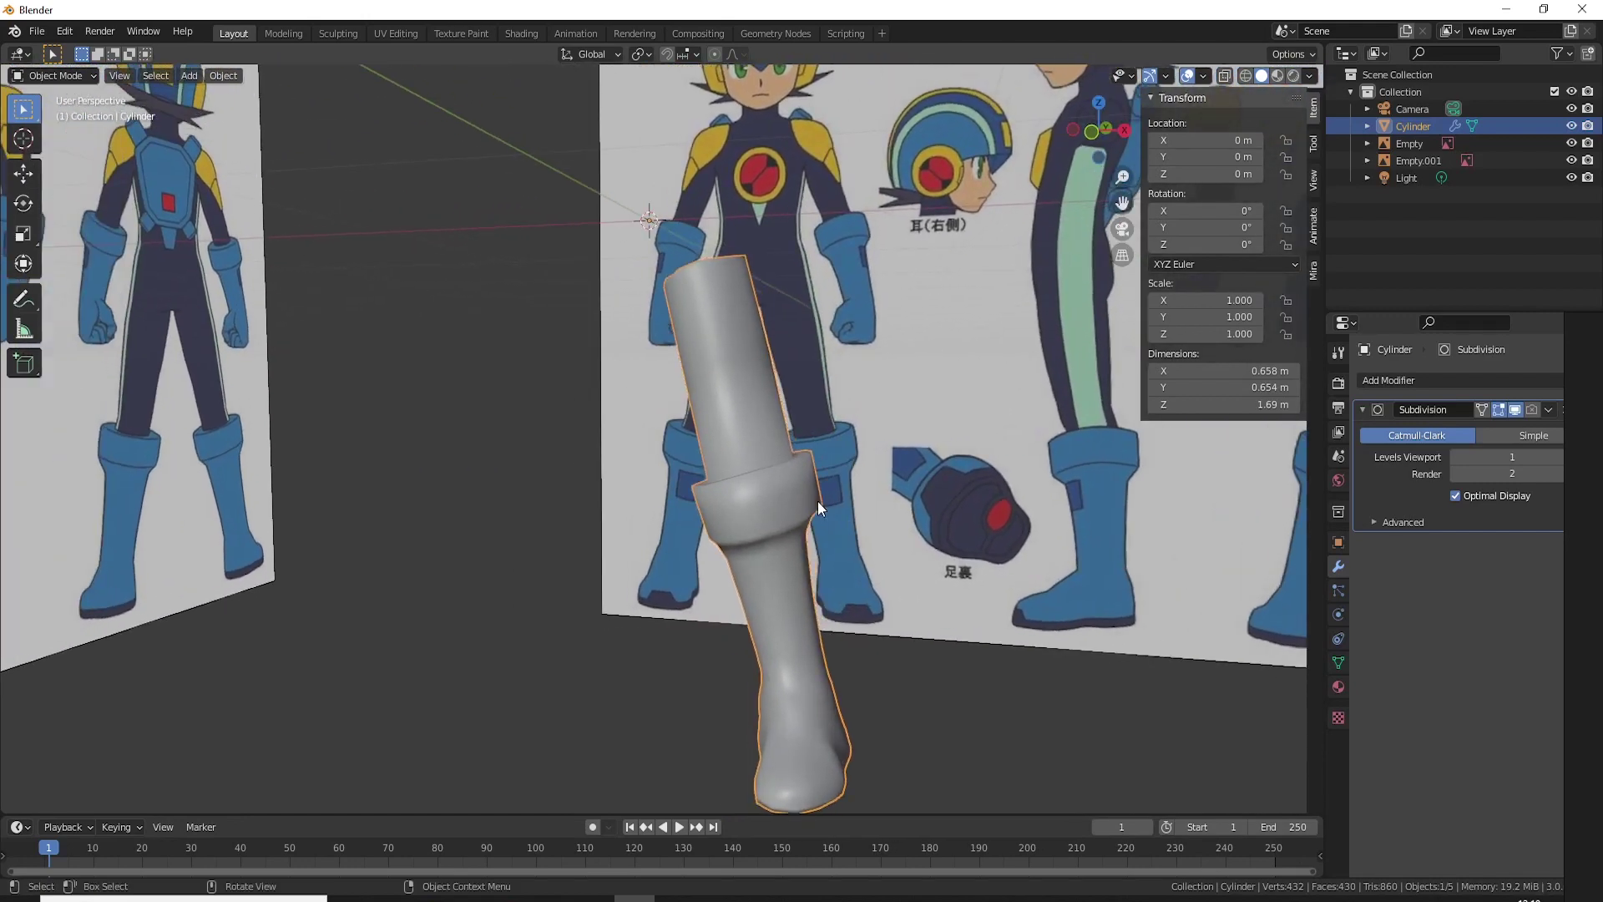
Step: In Right Ortho X-ray edit view, move the leg's top ring onto the side reference outline
{"action": "key", "text": "KP_3"}
{"action": "key", "text": "Tab"}
{"action": "key", "text": "alt+z"}
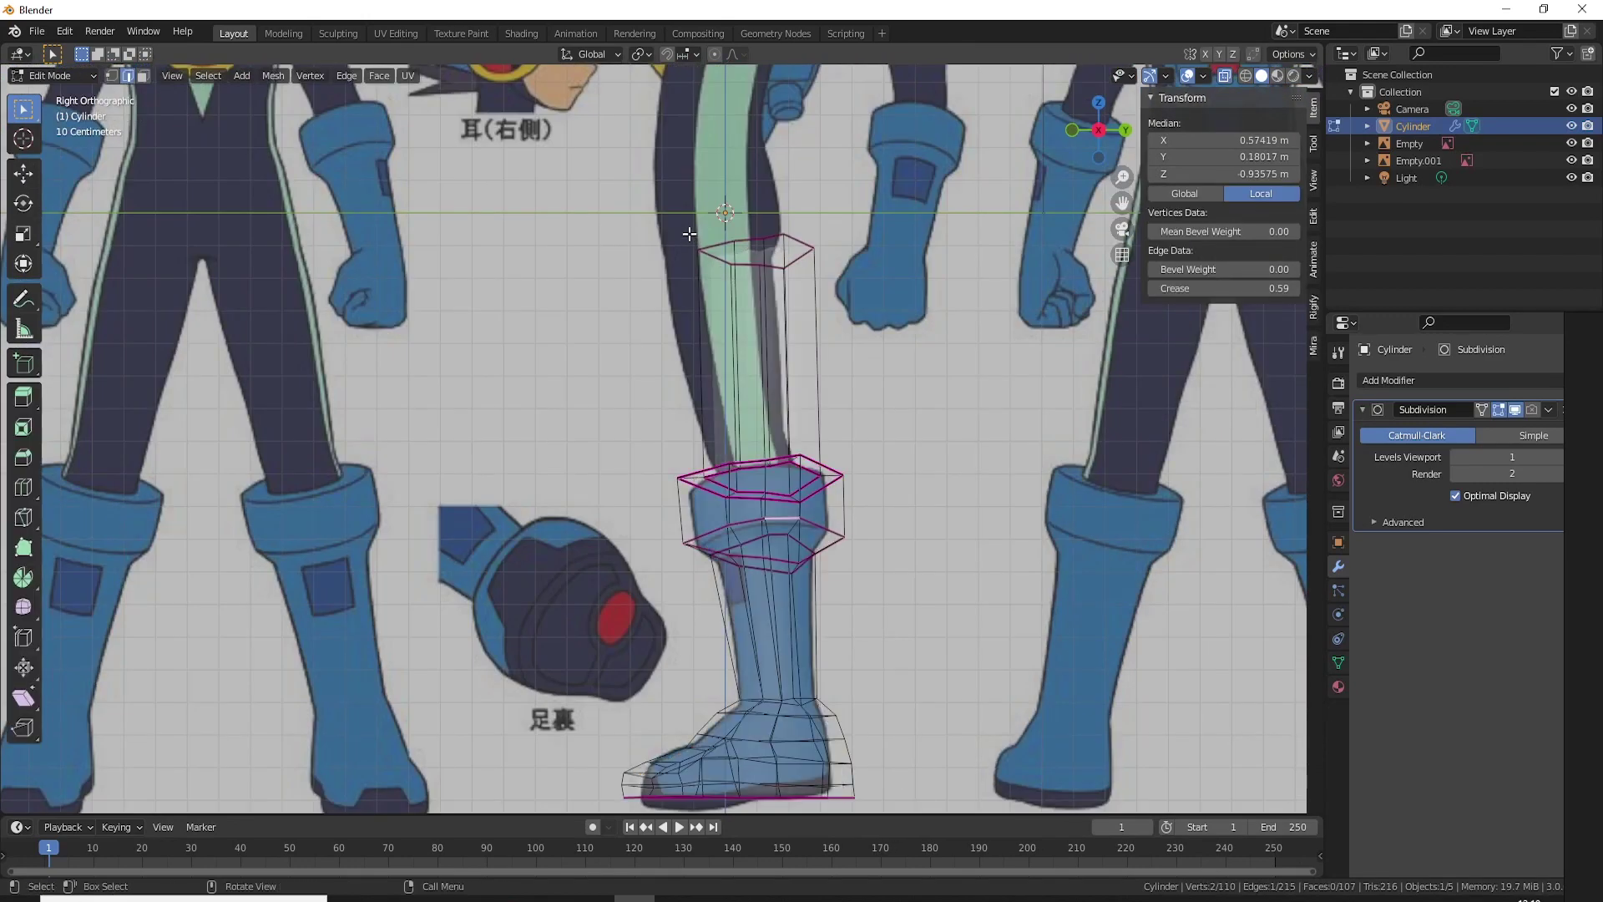
{"action": "left_click_drag", "start_coordinate": [693, 234], "coordinate": [838, 289]}
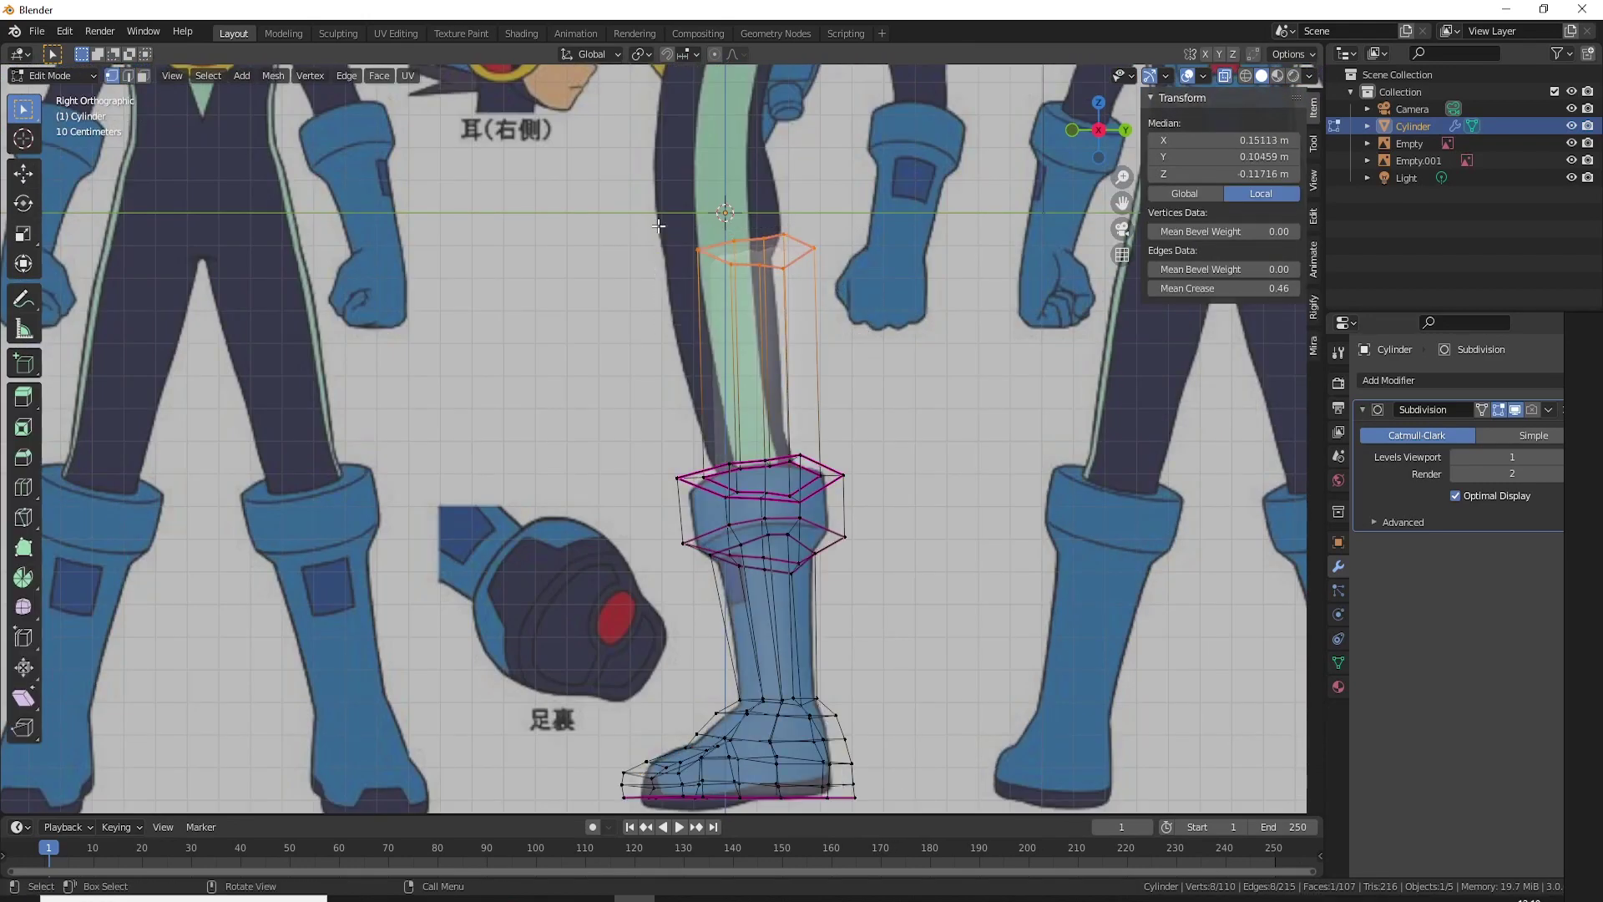
{"action": "key", "text": "g"}
{"action": "left_click", "coordinate": [740, 275]}
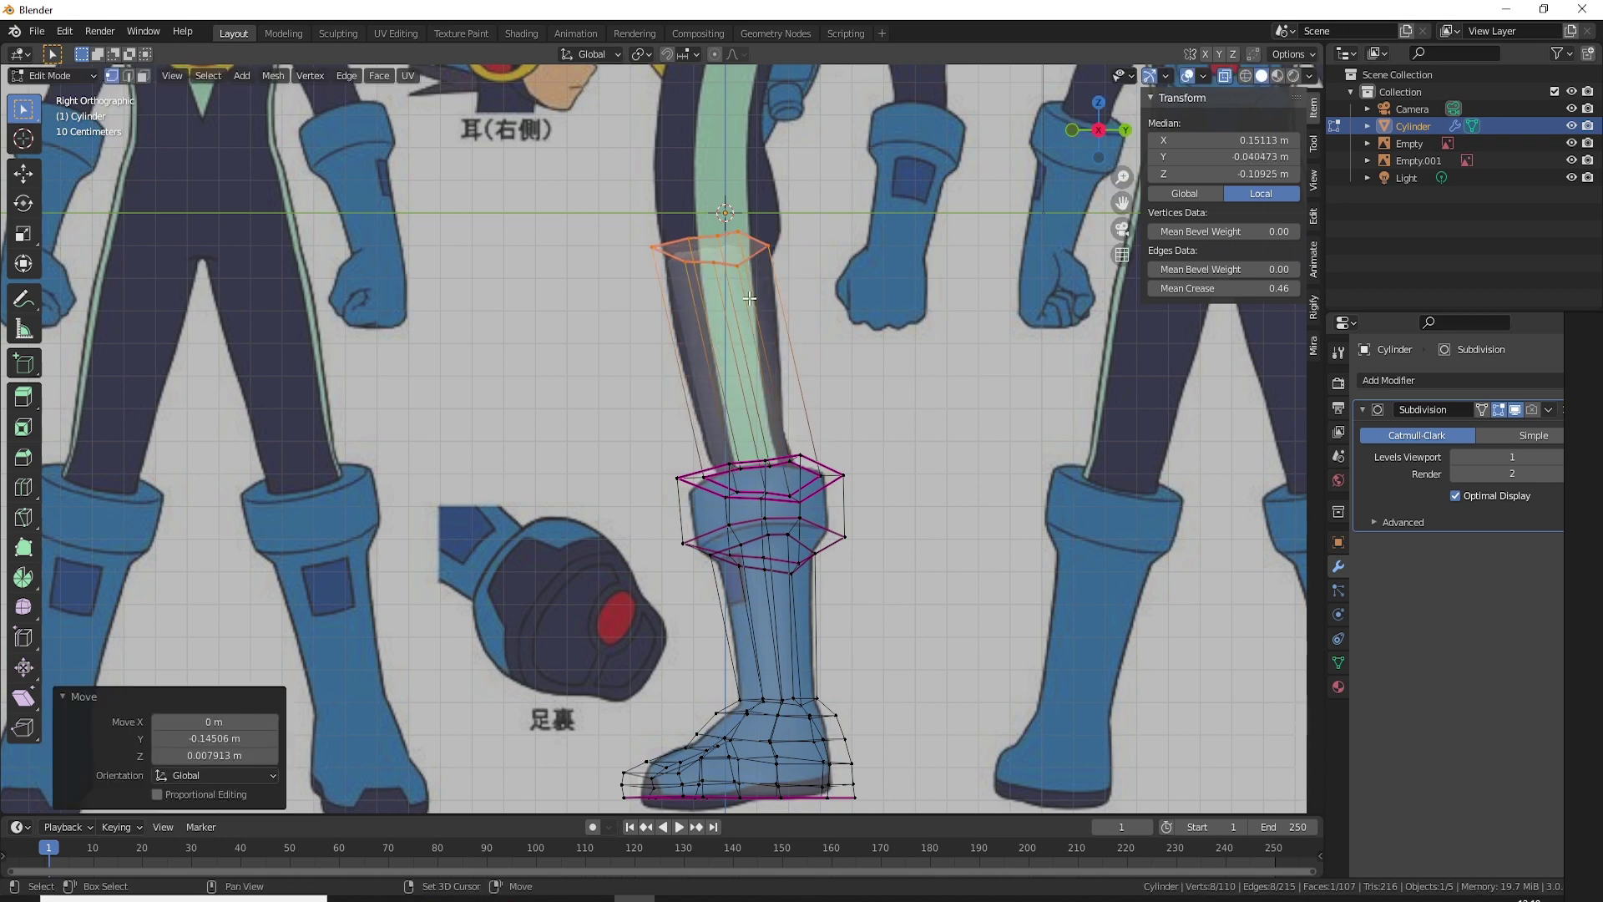
Step: Add a new edge loop partway up the shin
{"action": "scroll", "coordinate": [872, 423], "scroll_direction": "up", "scroll_amount": 2}
{"action": "scroll", "coordinate": [872, 423], "scroll_direction": "up", "scroll_amount": 2}
{"action": "middle_click_drag", "start_coordinate": [873, 424], "coordinate": [818, 418], "text": "shift"}
{"action": "key", "text": "alt+z"}
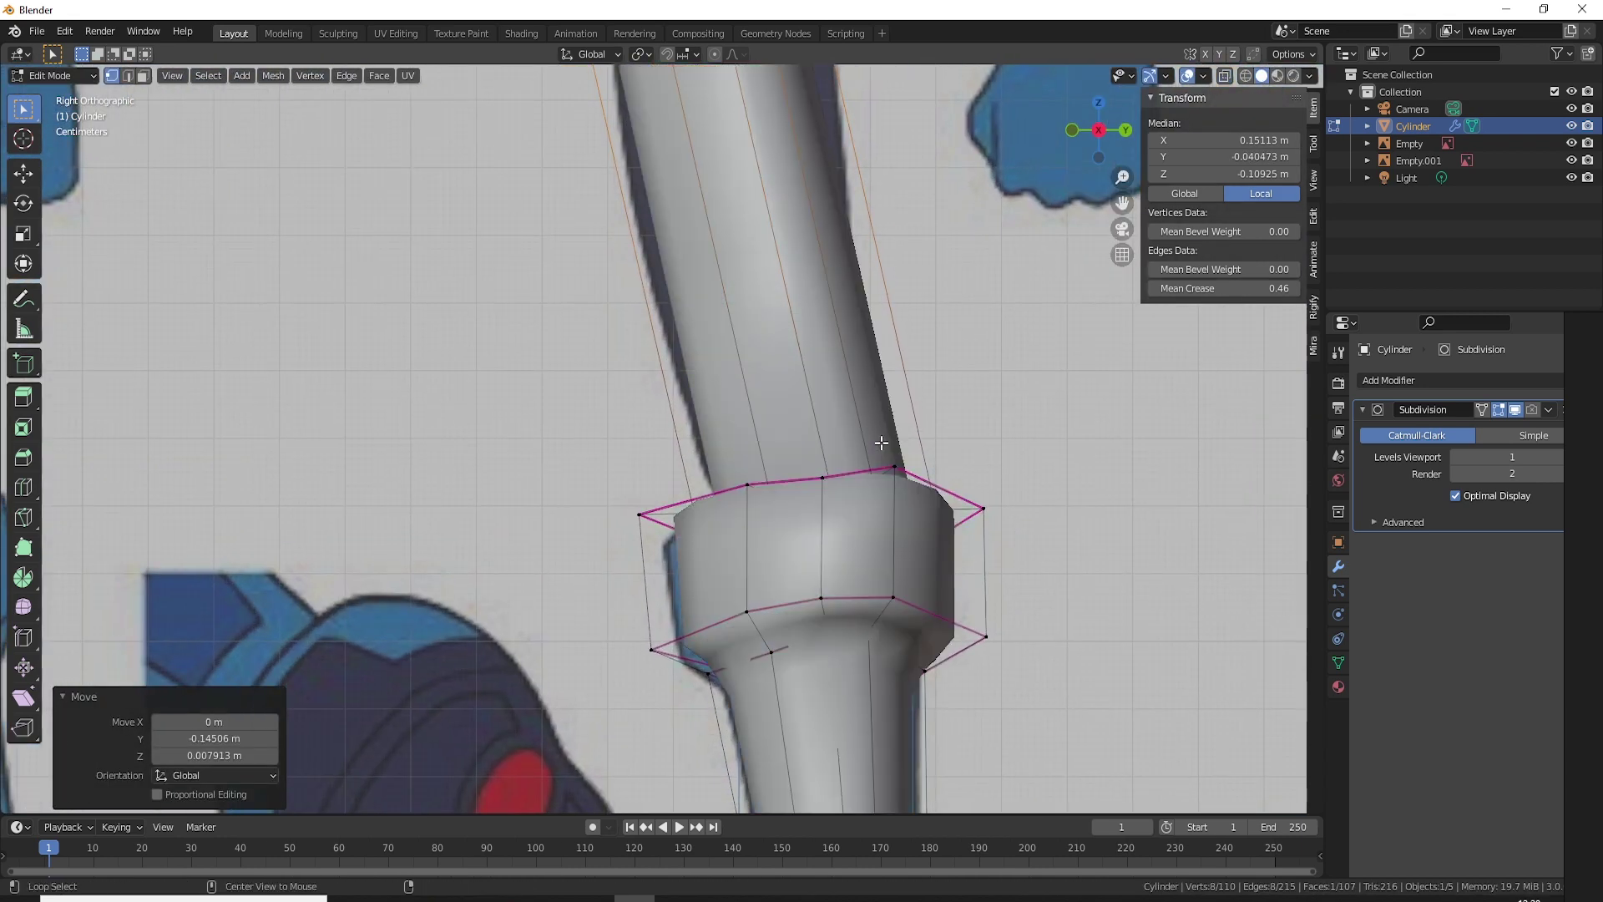
{"action": "key", "text": "alt+z"}
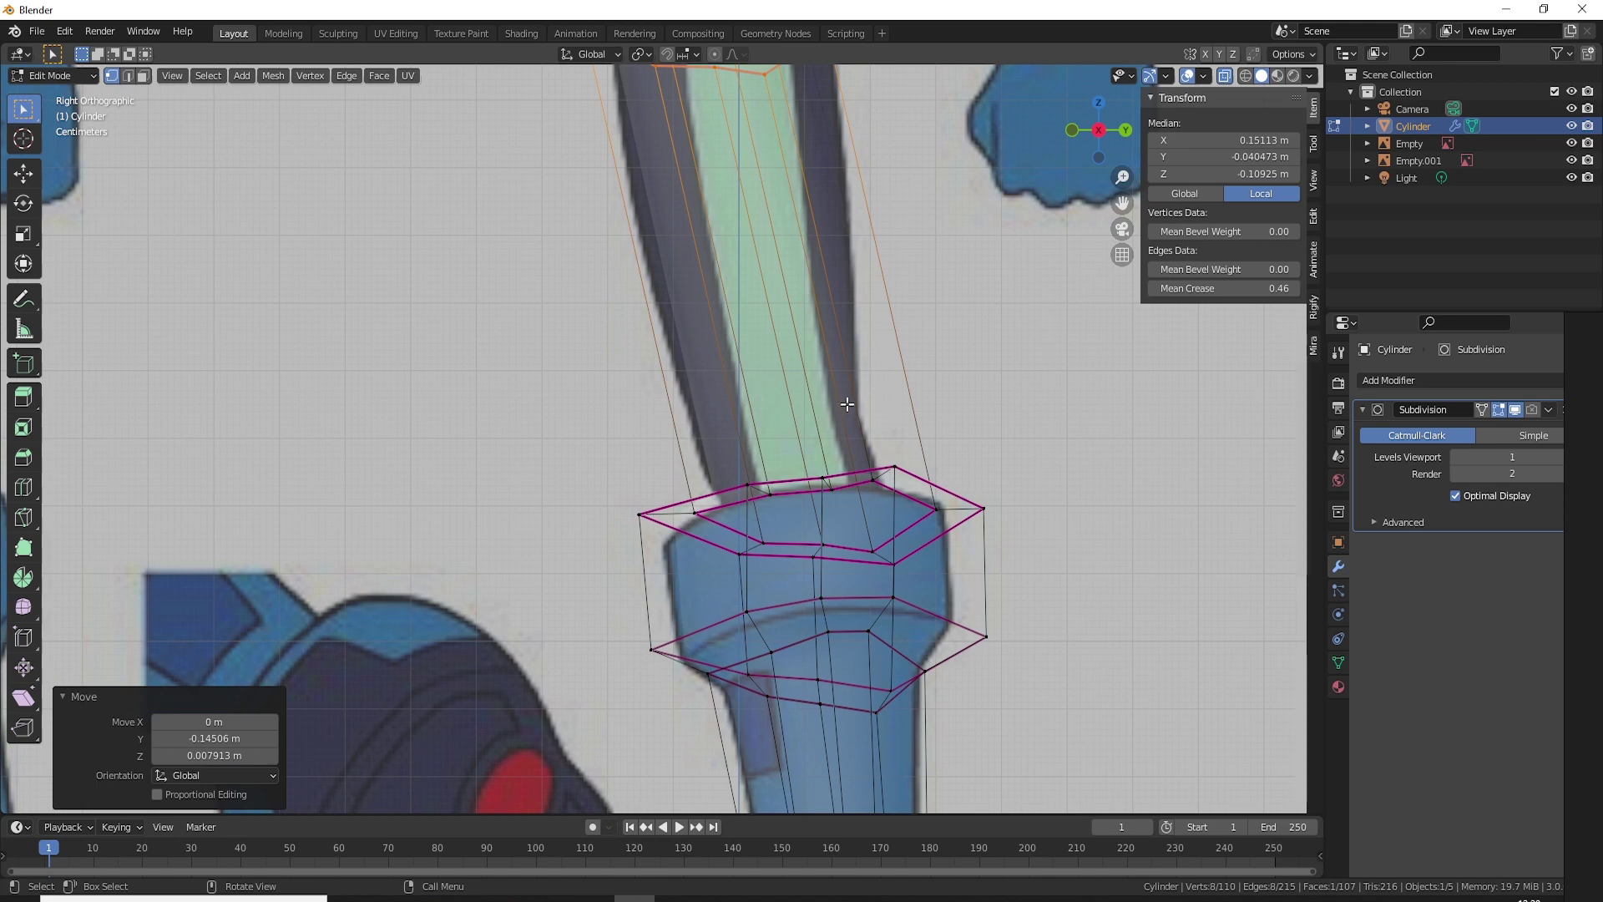
{"action": "key", "text": "alt+z"}
{"action": "middle_click_drag", "start_coordinate": [800, 281], "coordinate": [801, 455], "text": "shift"}
{"action": "key", "text": "ctrl+r"}
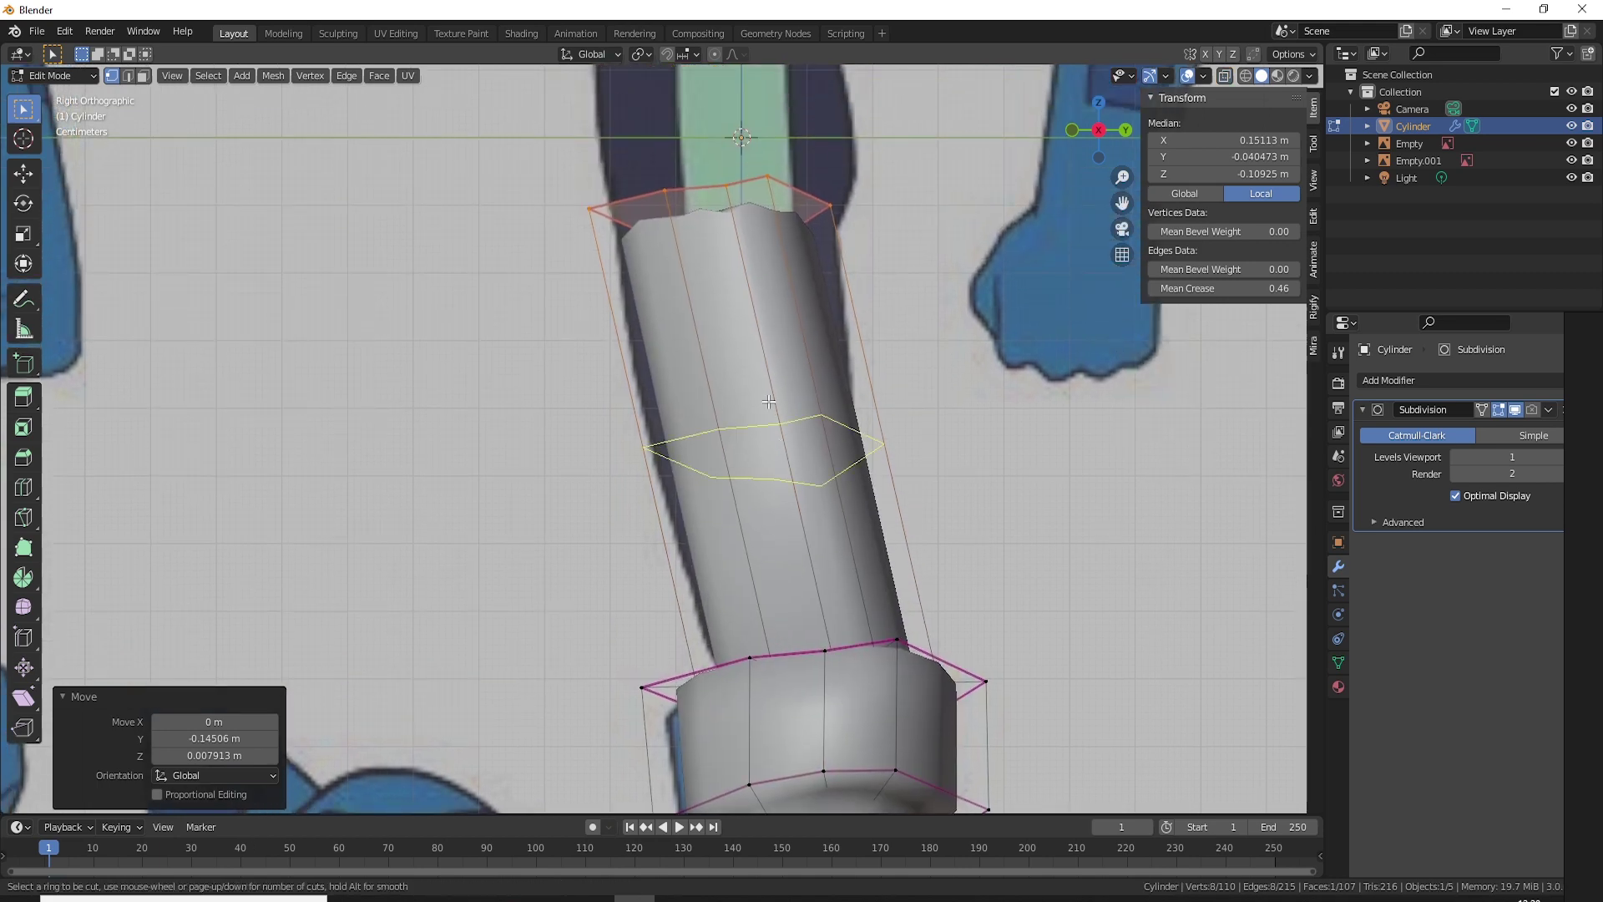
{"action": "left_click", "coordinate": [764, 434]}
{"action": "left_click", "coordinate": [780, 543]}
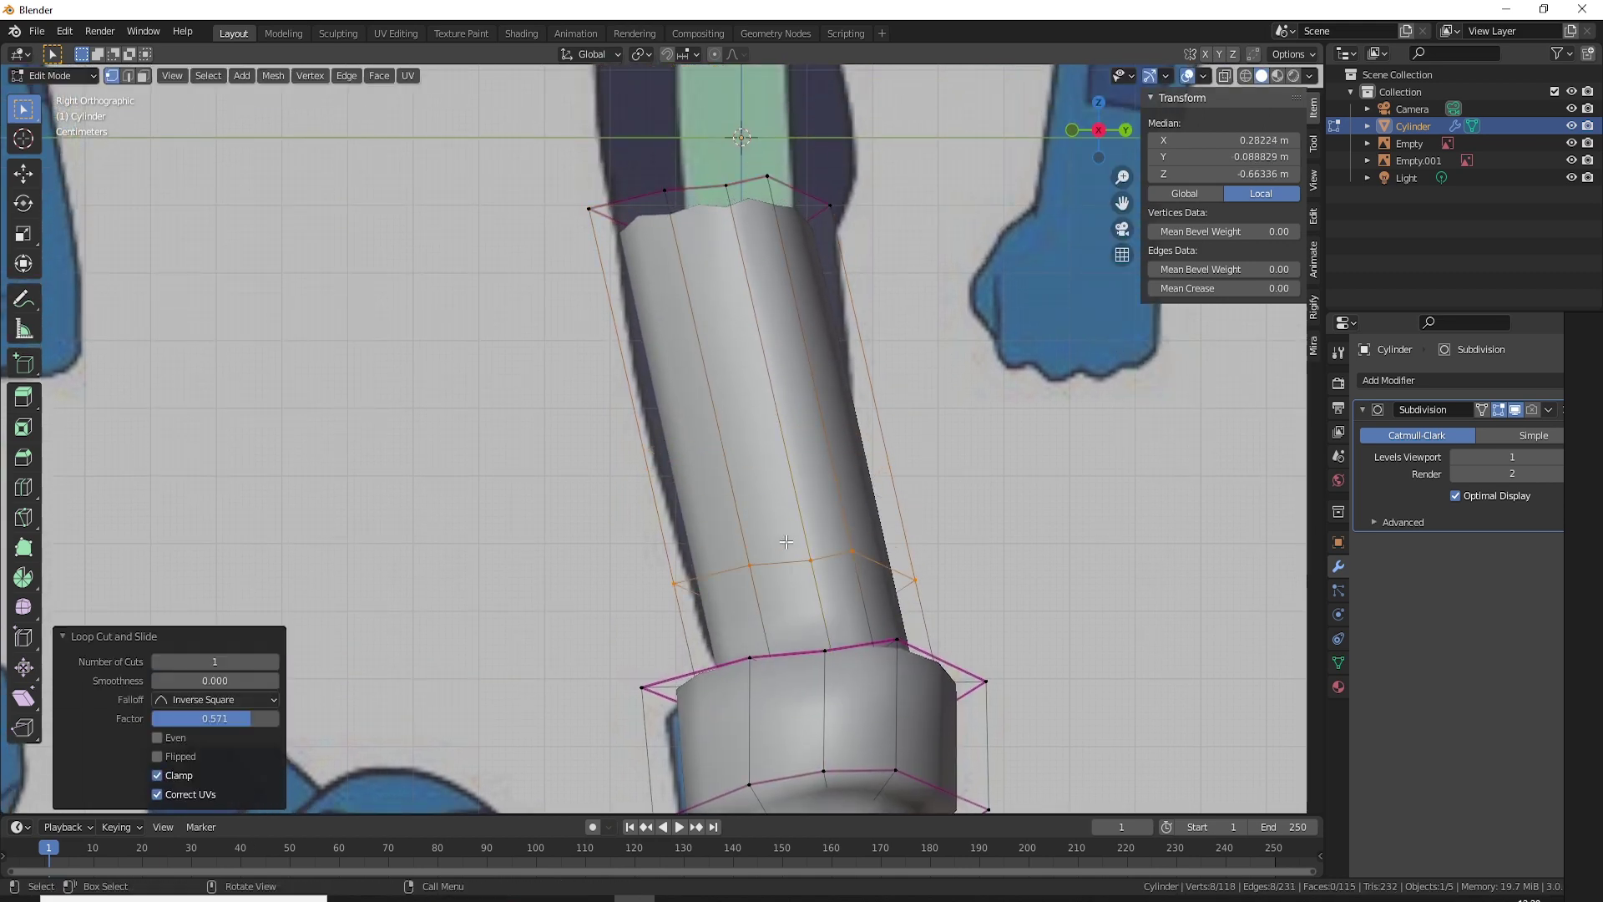
Step: Pull the new shin loop's vertices onto the reference leg outline and shift a top-ring vertex inward
{"action": "key", "text": "alt+z"}
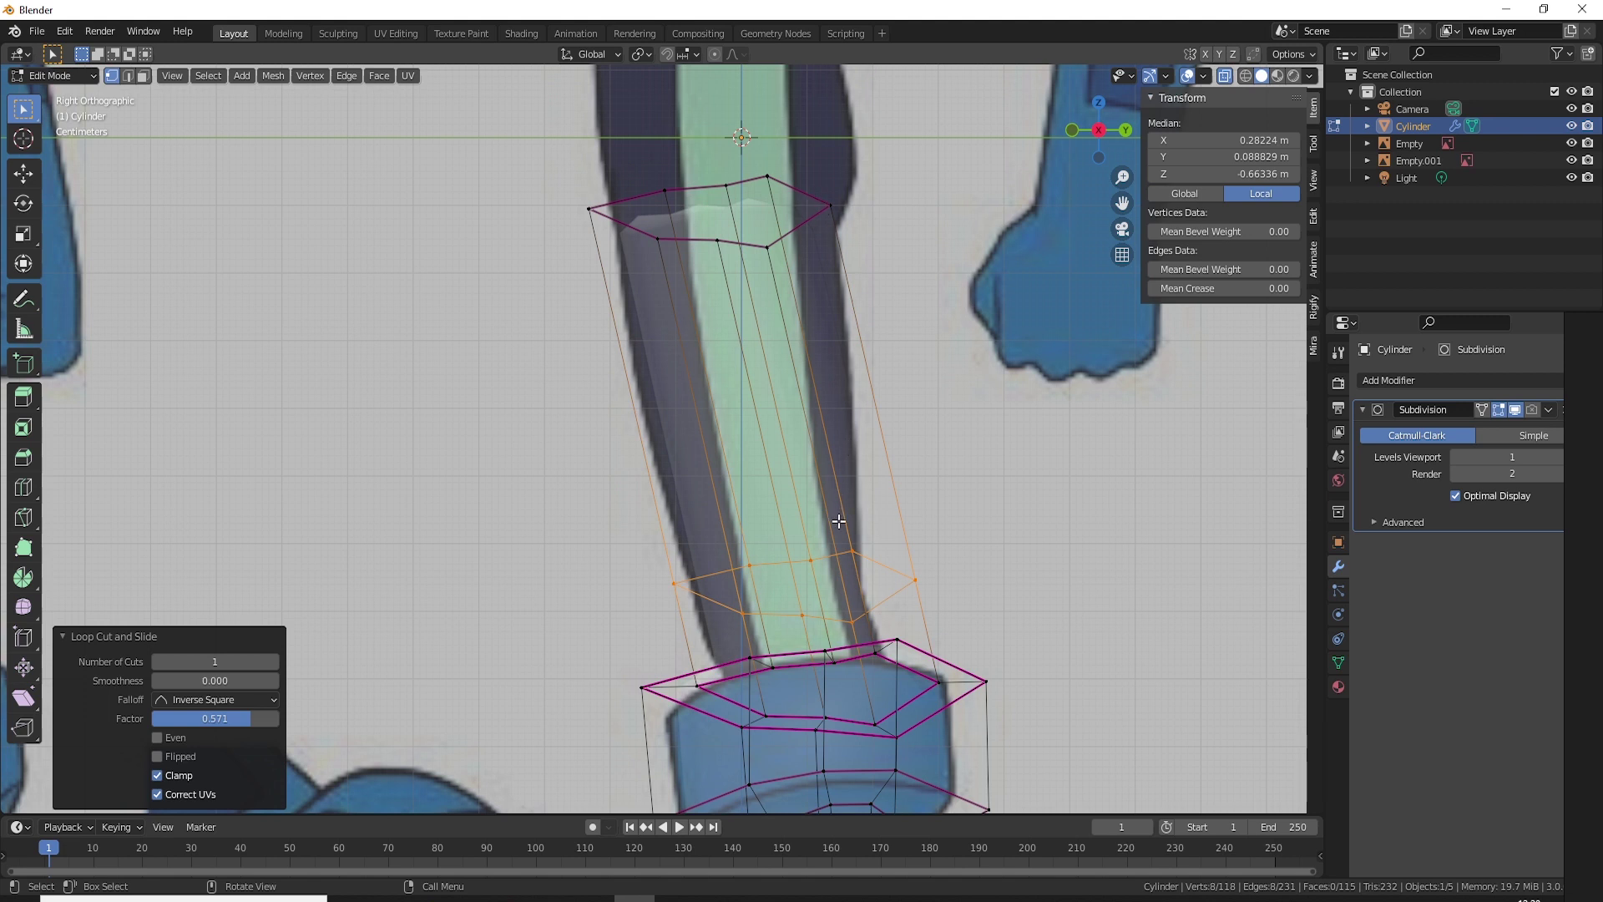
{"action": "mouse_move", "coordinate": [952, 599]}
{"action": "left_mouse_down"}
{"action": "mouse_move", "coordinate": [865, 553]}
{"action": "mouse_move", "coordinate": [675, 544]}
{"action": "left_mouse_up"}
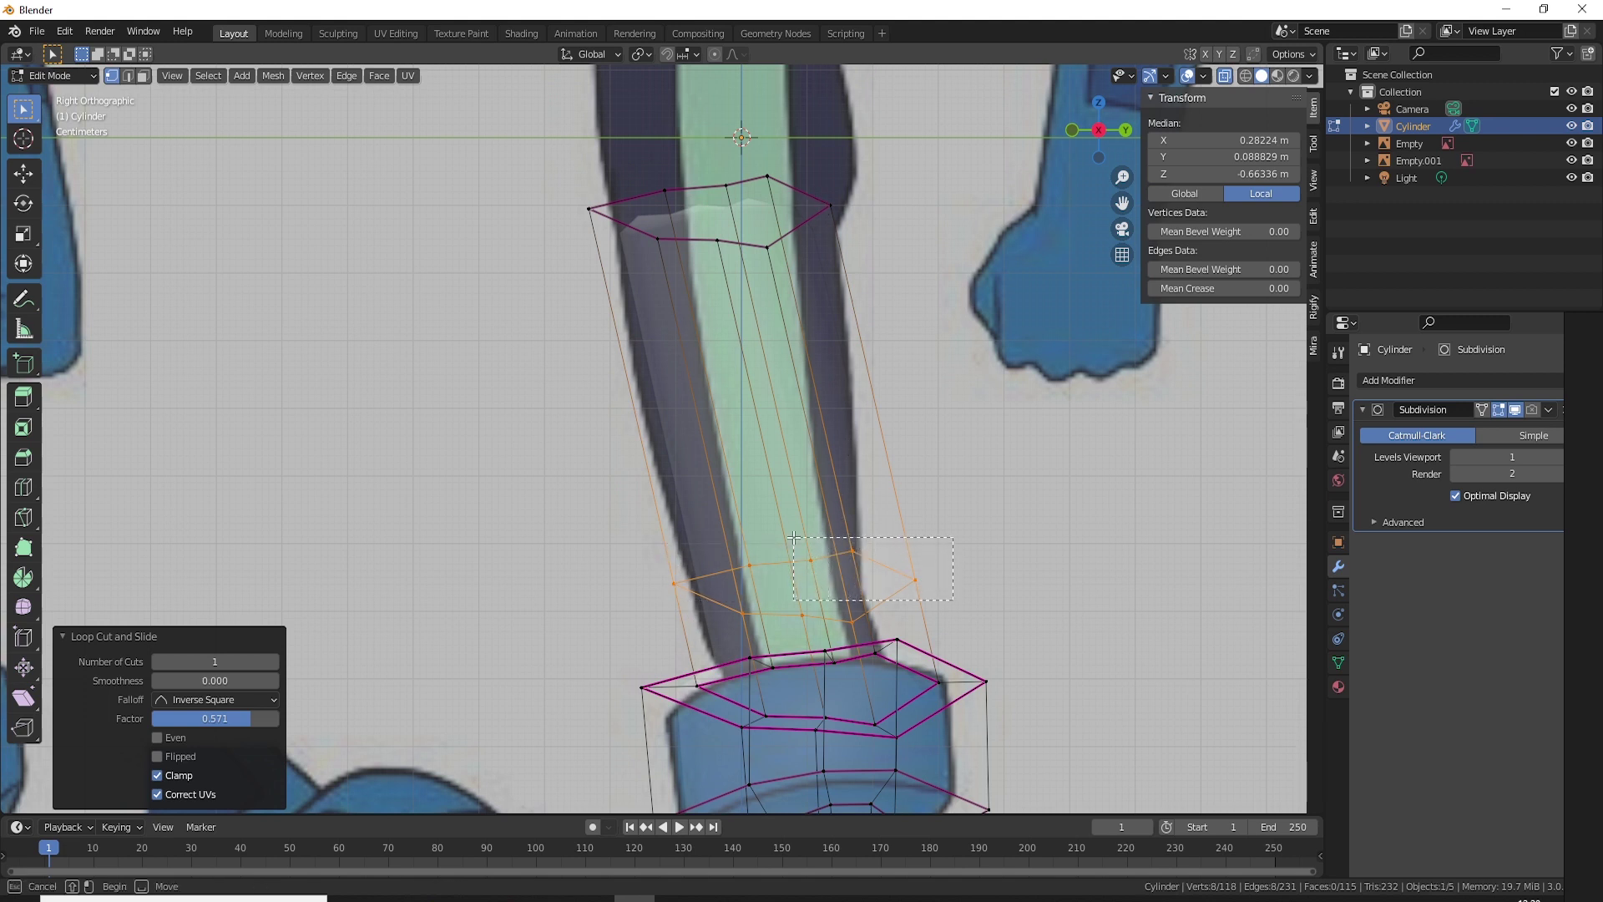
{"action": "left_click_drag", "start_coordinate": [793, 537], "coordinate": [800, 544]}
{"action": "left_click", "coordinate": [821, 610]}
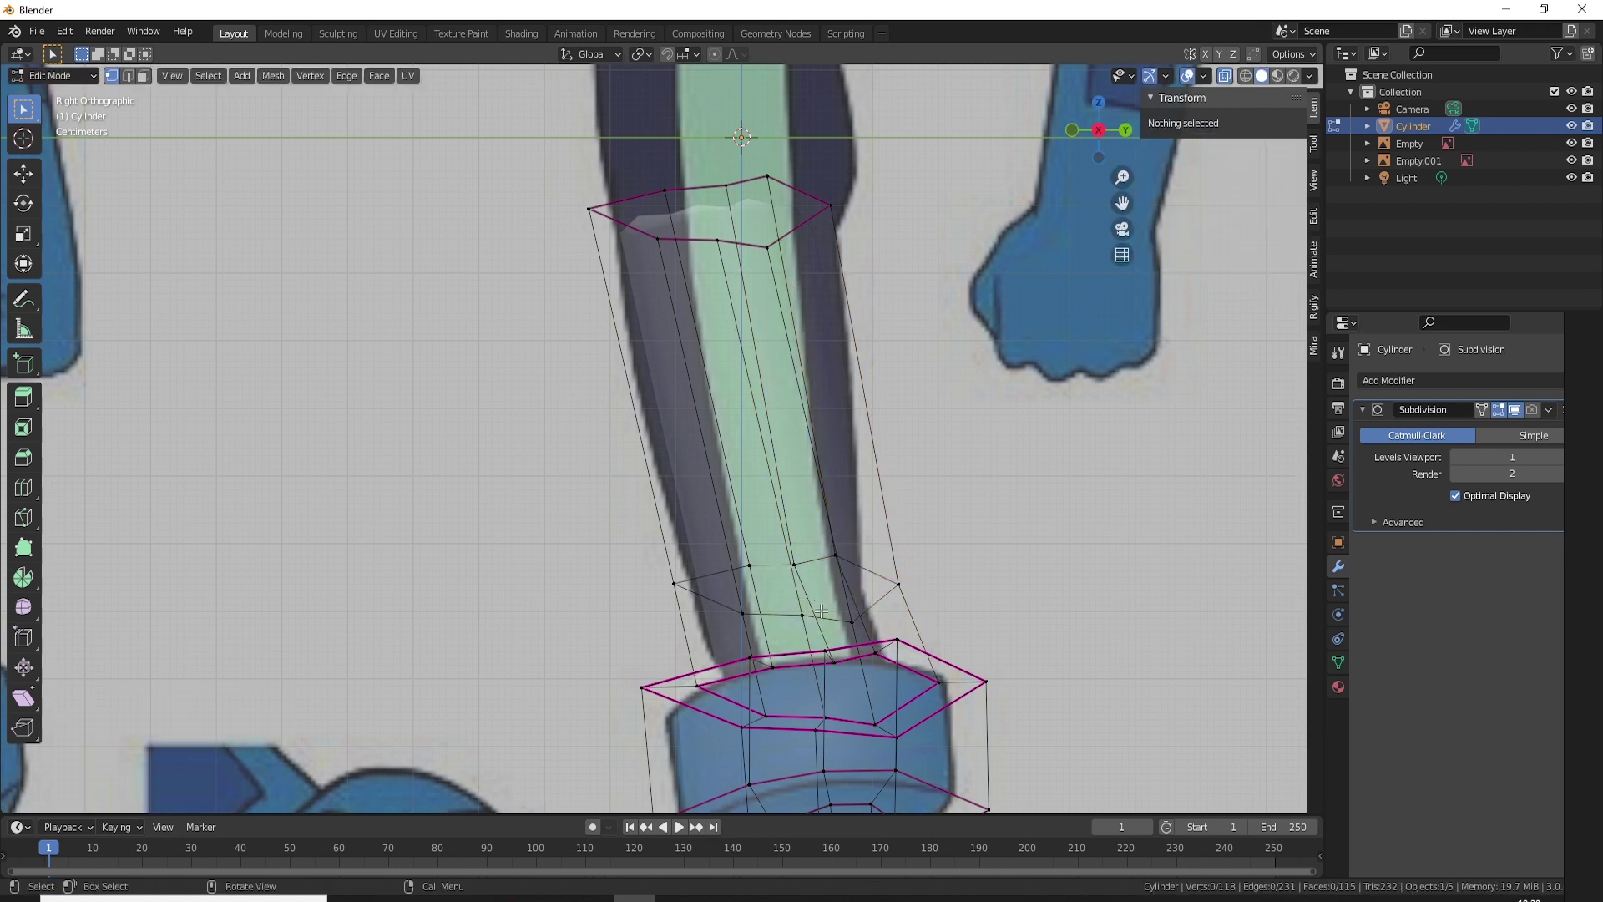
{"action": "left_click_drag", "start_coordinate": [860, 623], "coordinate": [826, 615]}
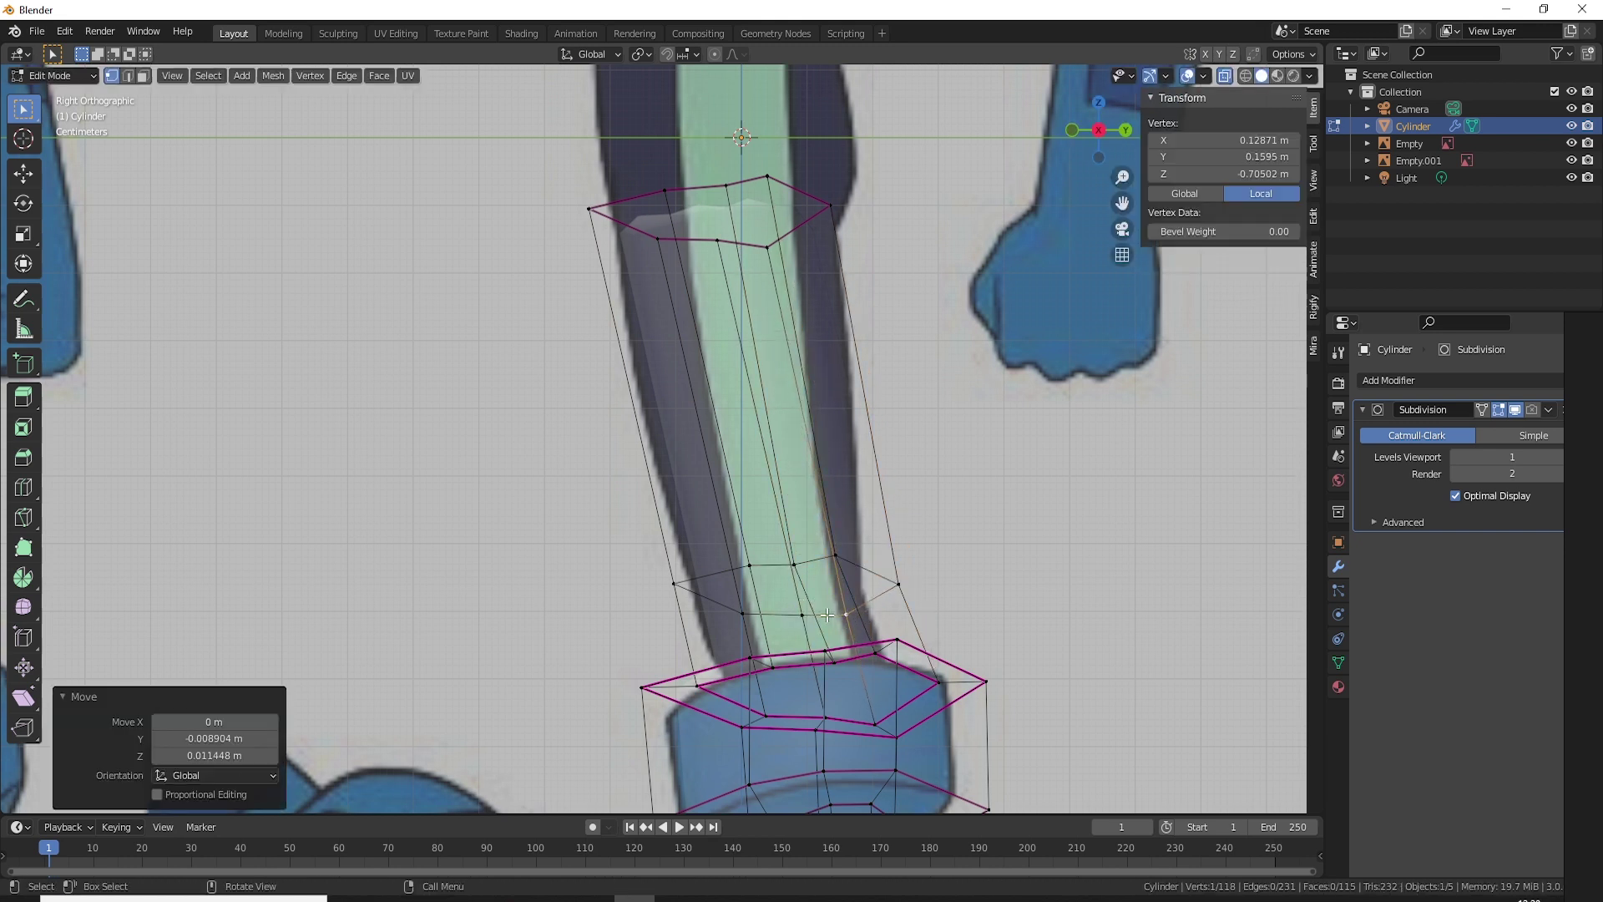
{"action": "left_click_drag", "start_coordinate": [675, 586], "coordinate": [695, 602]}
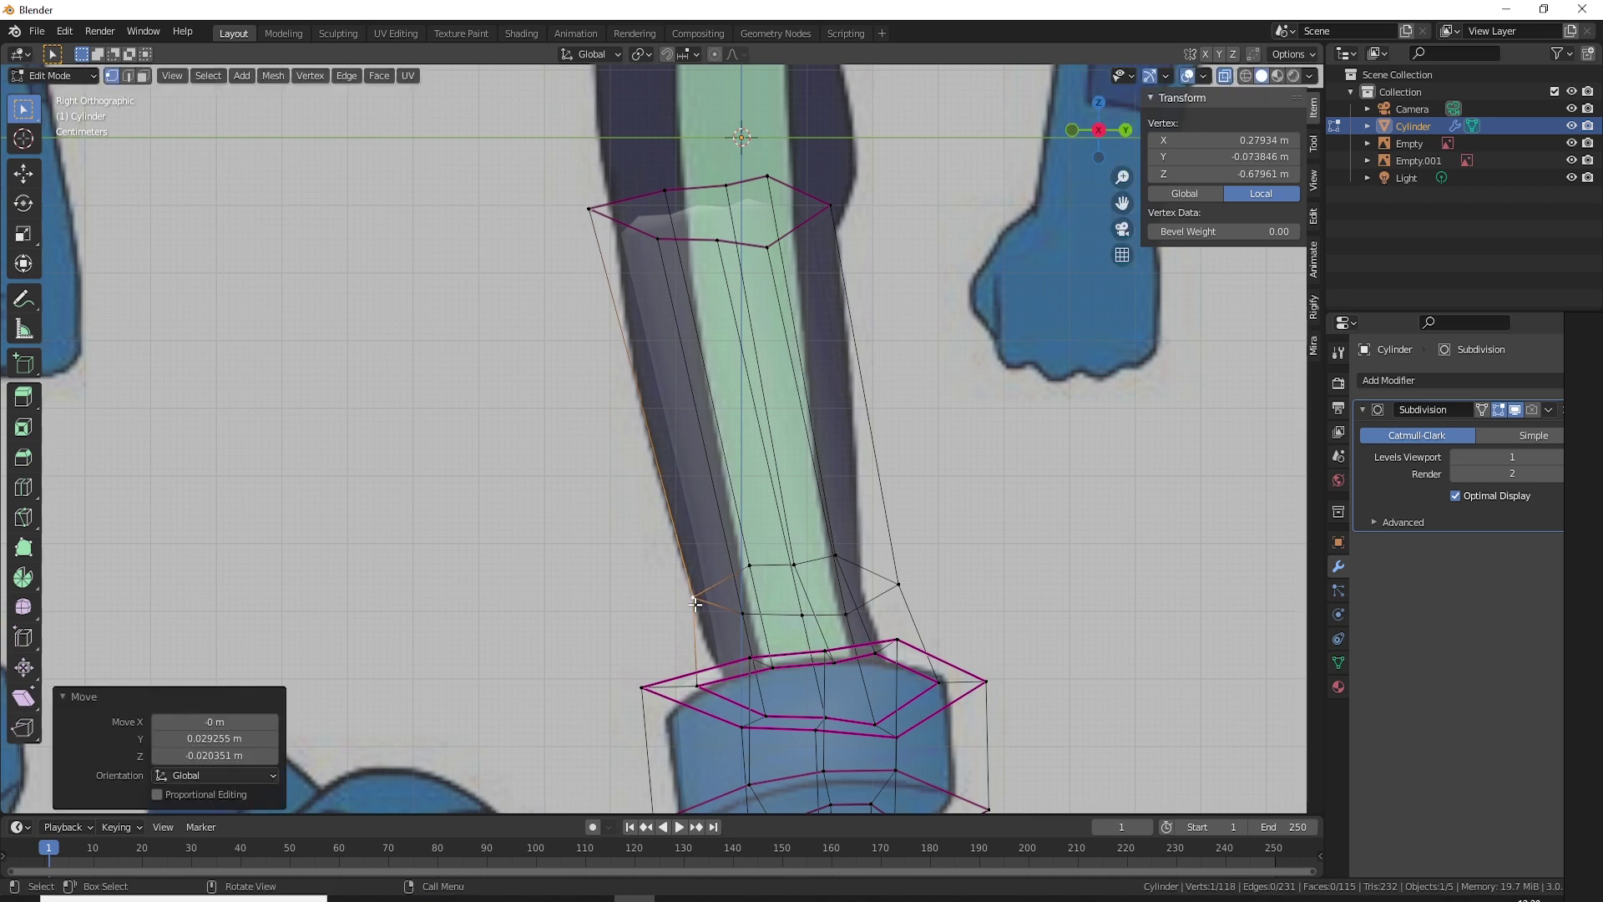
{"action": "key", "text": "ctrl+z"}
{"action": "key", "text": "ctrl+shift+z"}
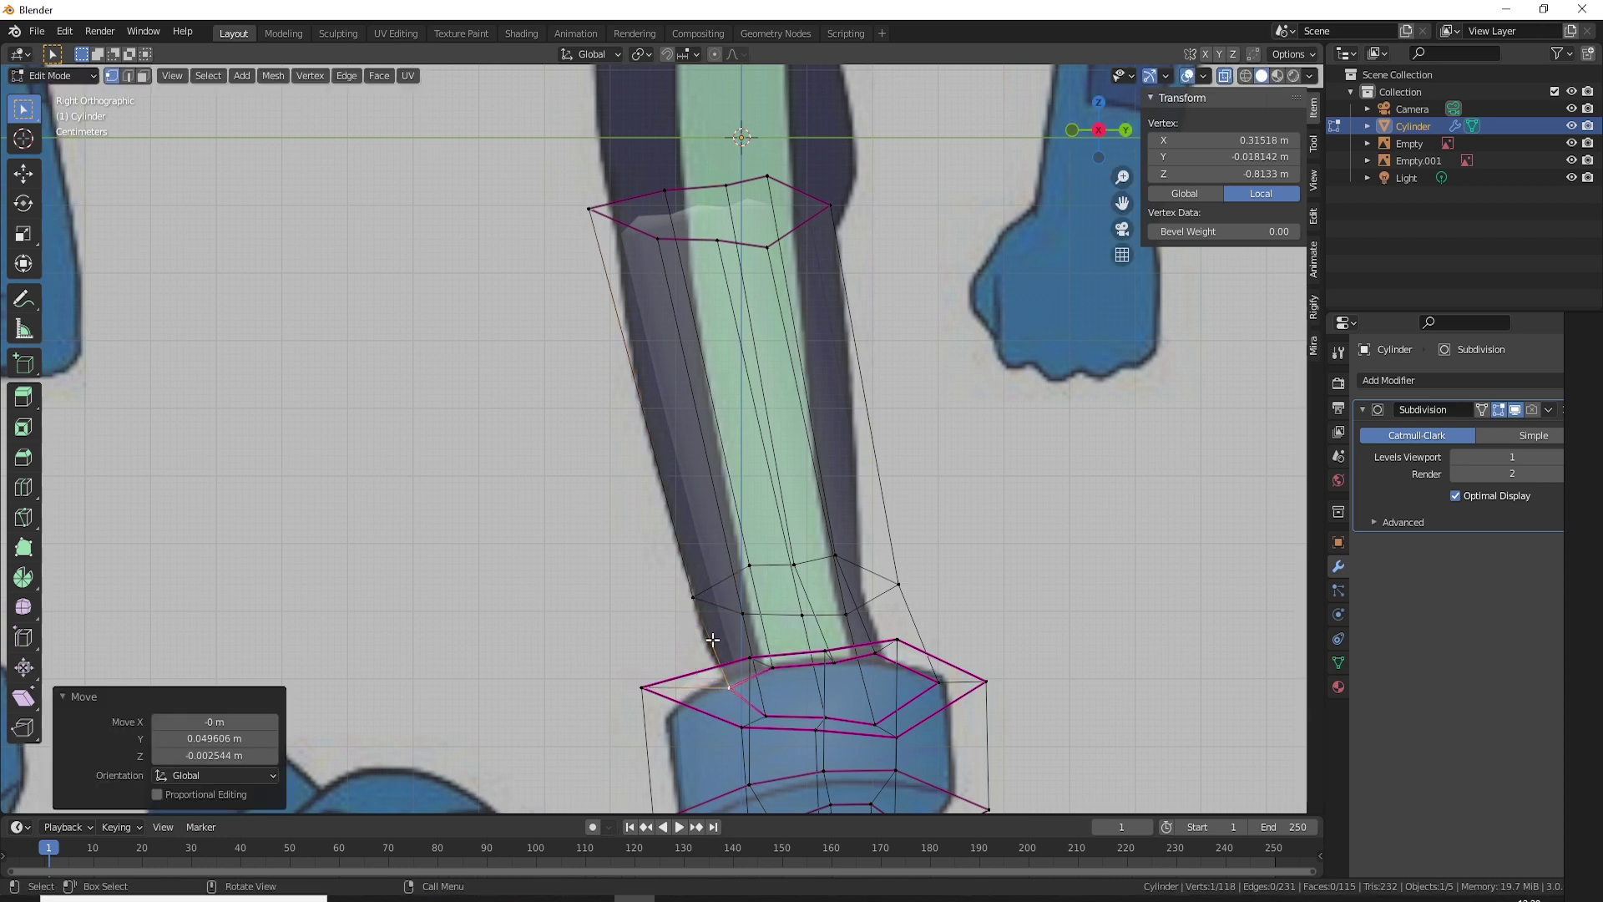
{"action": "left_click", "coordinate": [689, 600]}
{"action": "left_click_drag", "start_coordinate": [689, 600], "coordinate": [681, 605]}
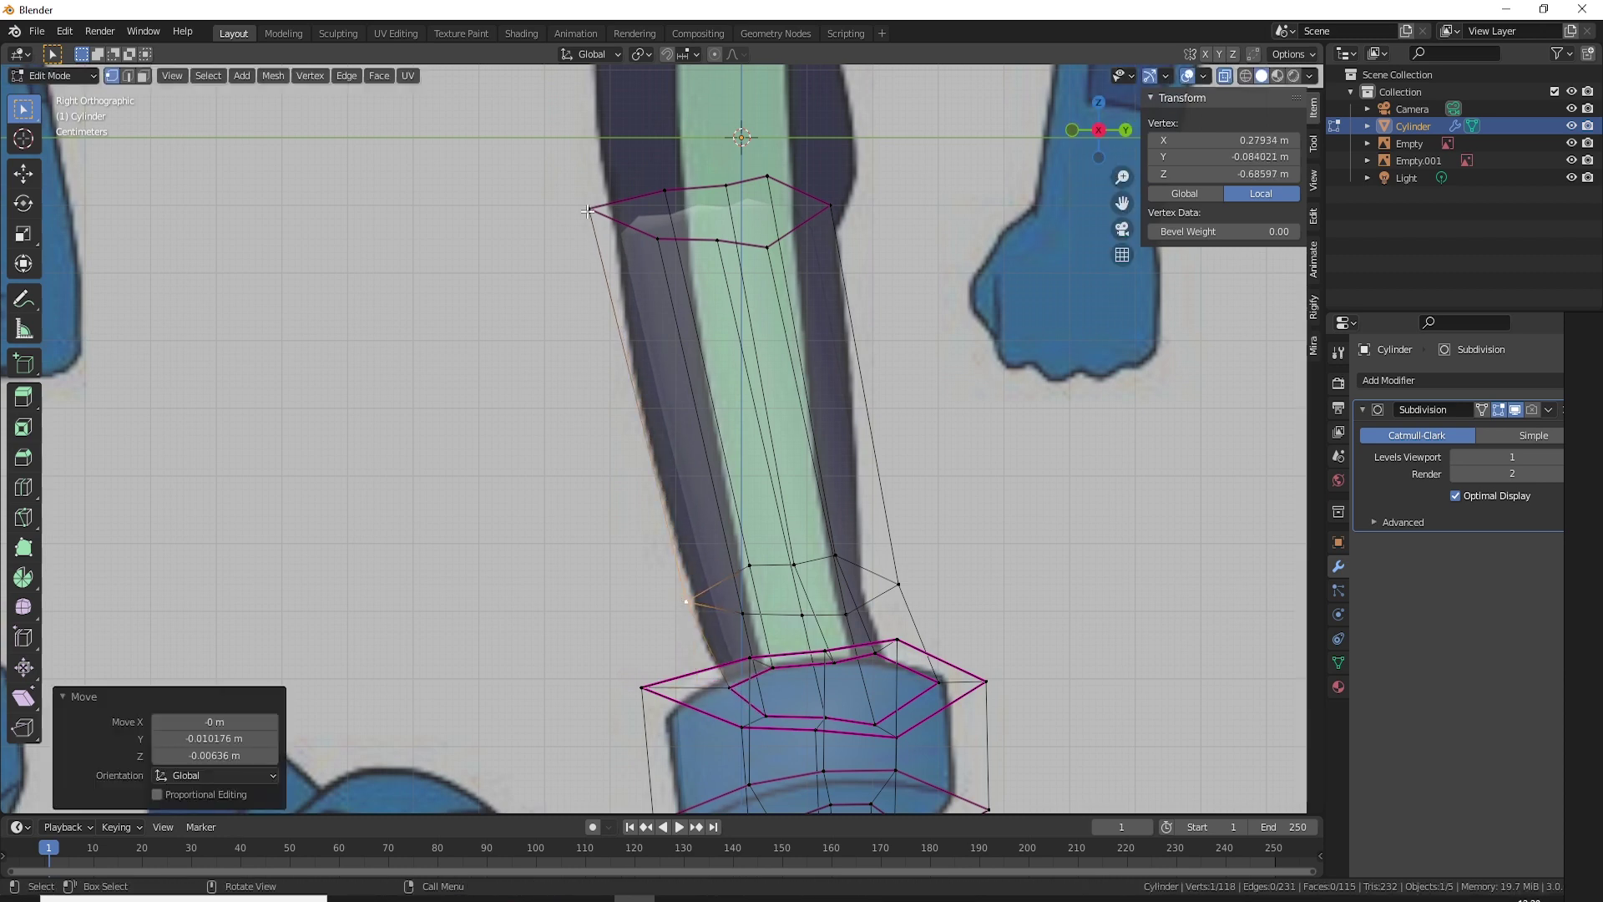
{"action": "left_click_drag", "start_coordinate": [587, 211], "coordinate": [597, 213]}
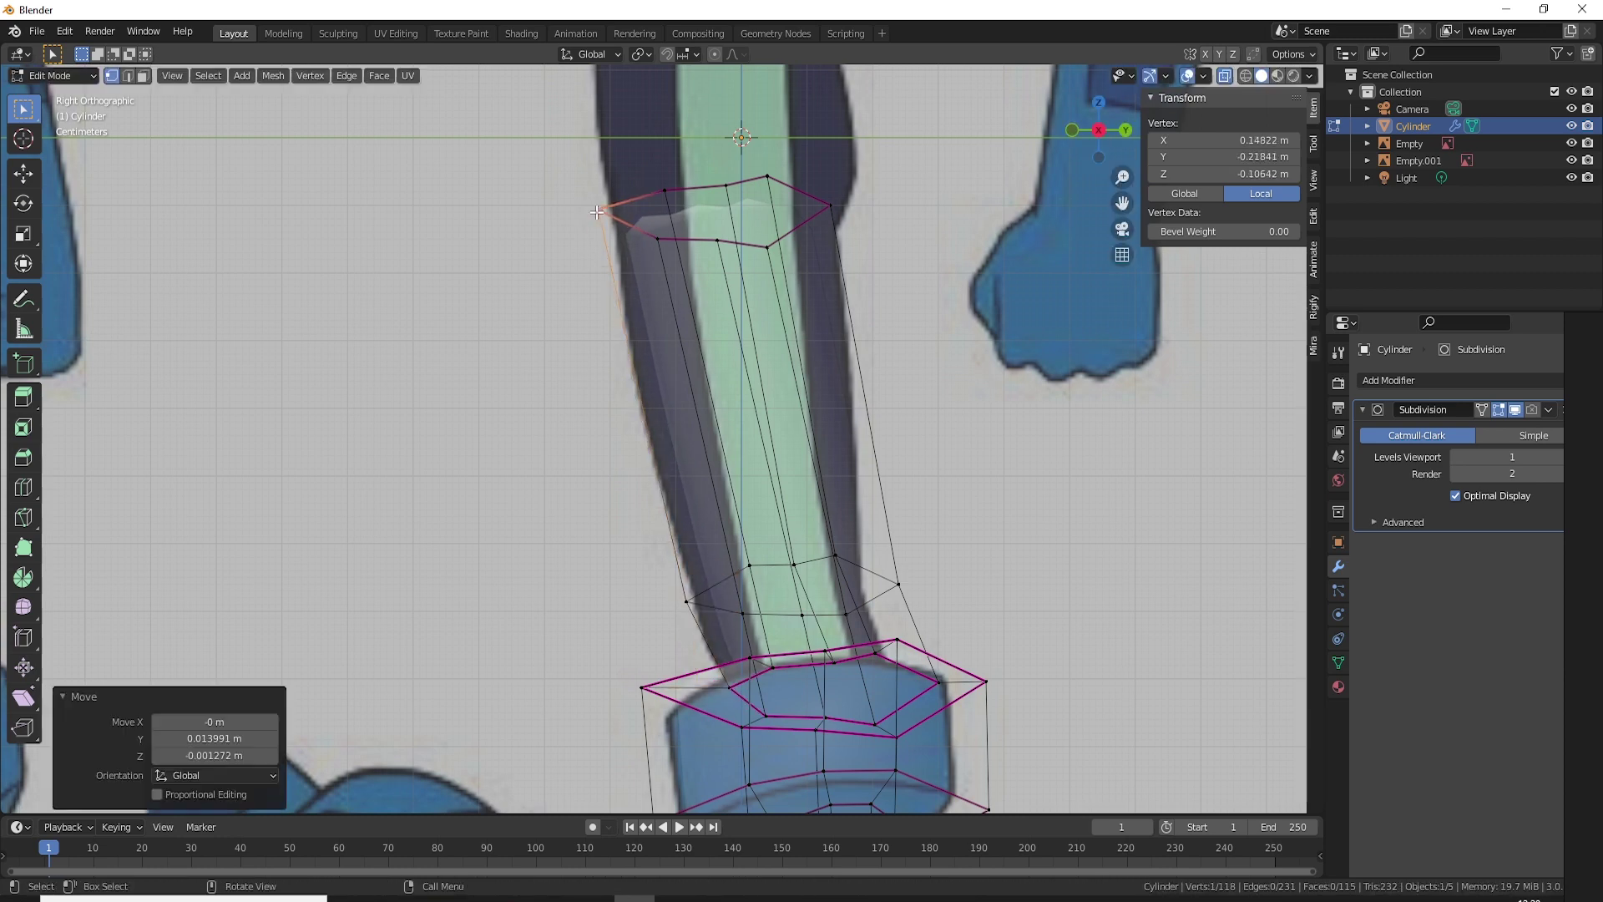
Step: Reposition the top ring's outer and top-middle vertices to match the reference
{"action": "left_click", "coordinate": [756, 567]}
{"action": "key", "text": "alt+z"}
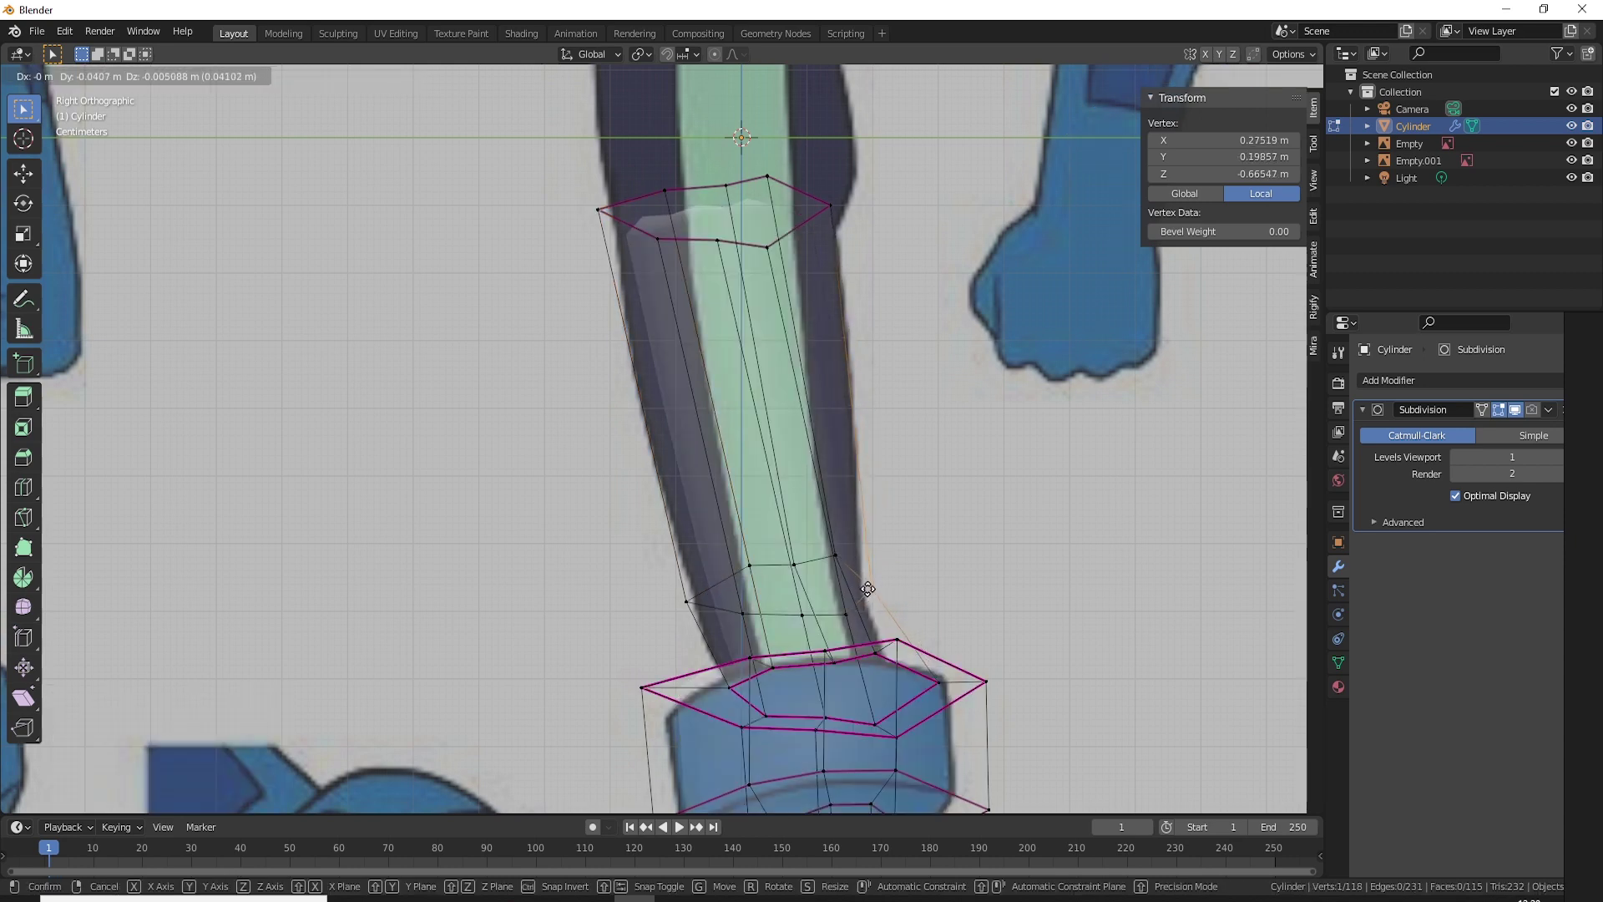
{"action": "left_click", "coordinate": [860, 585]}
{"action": "key", "text": "g"}
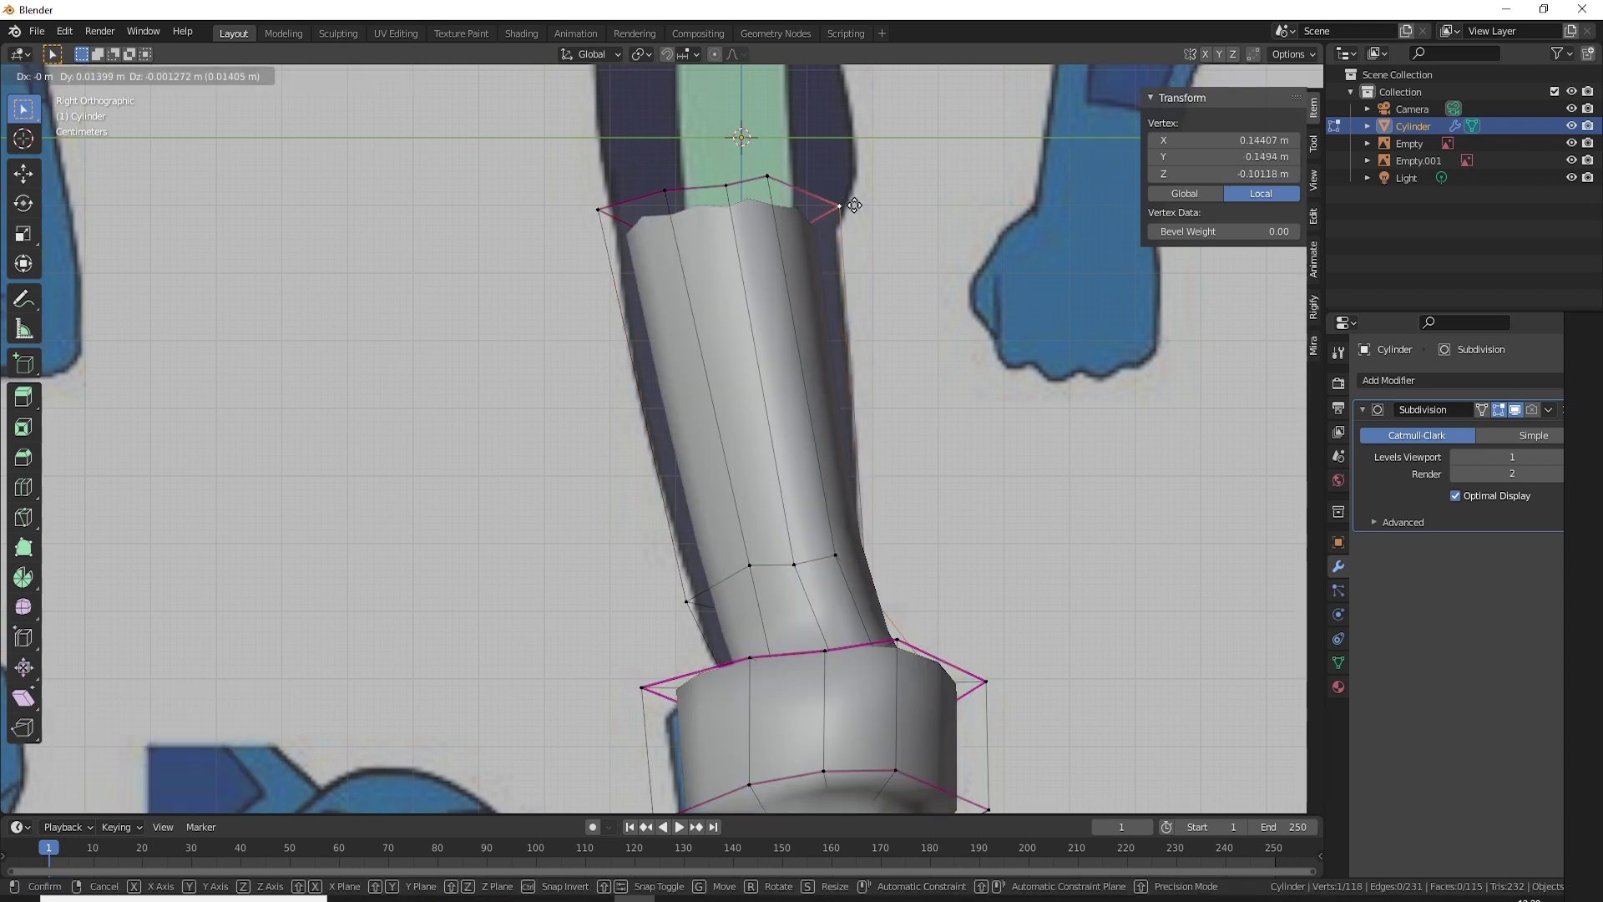
{"action": "left_click", "coordinate": [877, 218]}
{"action": "left_click", "coordinate": [767, 177]}
{"action": "key", "text": "g"}
{"action": "left_click", "coordinate": [810, 192]}
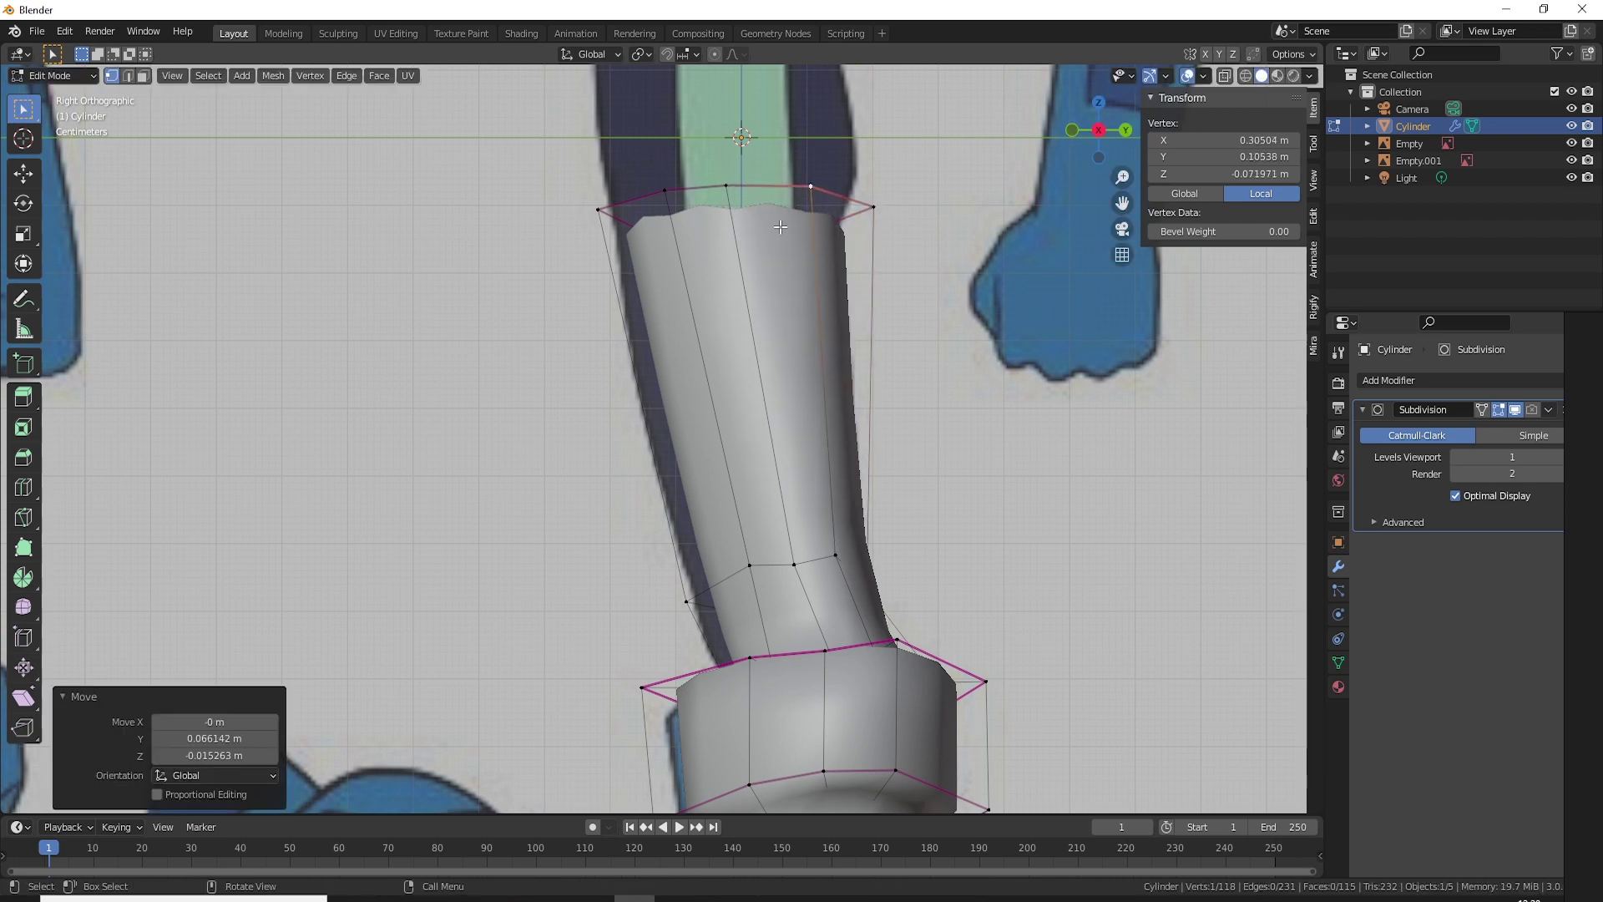
{"action": "key", "text": "alt+z"}
Step: Adjust a lower-ring vertex and two more top-ring vertices to the outline
{"action": "left_click", "coordinate": [787, 242]}
{"action": "key", "text": "g"}
{"action": "left_click", "coordinate": [811, 240]}
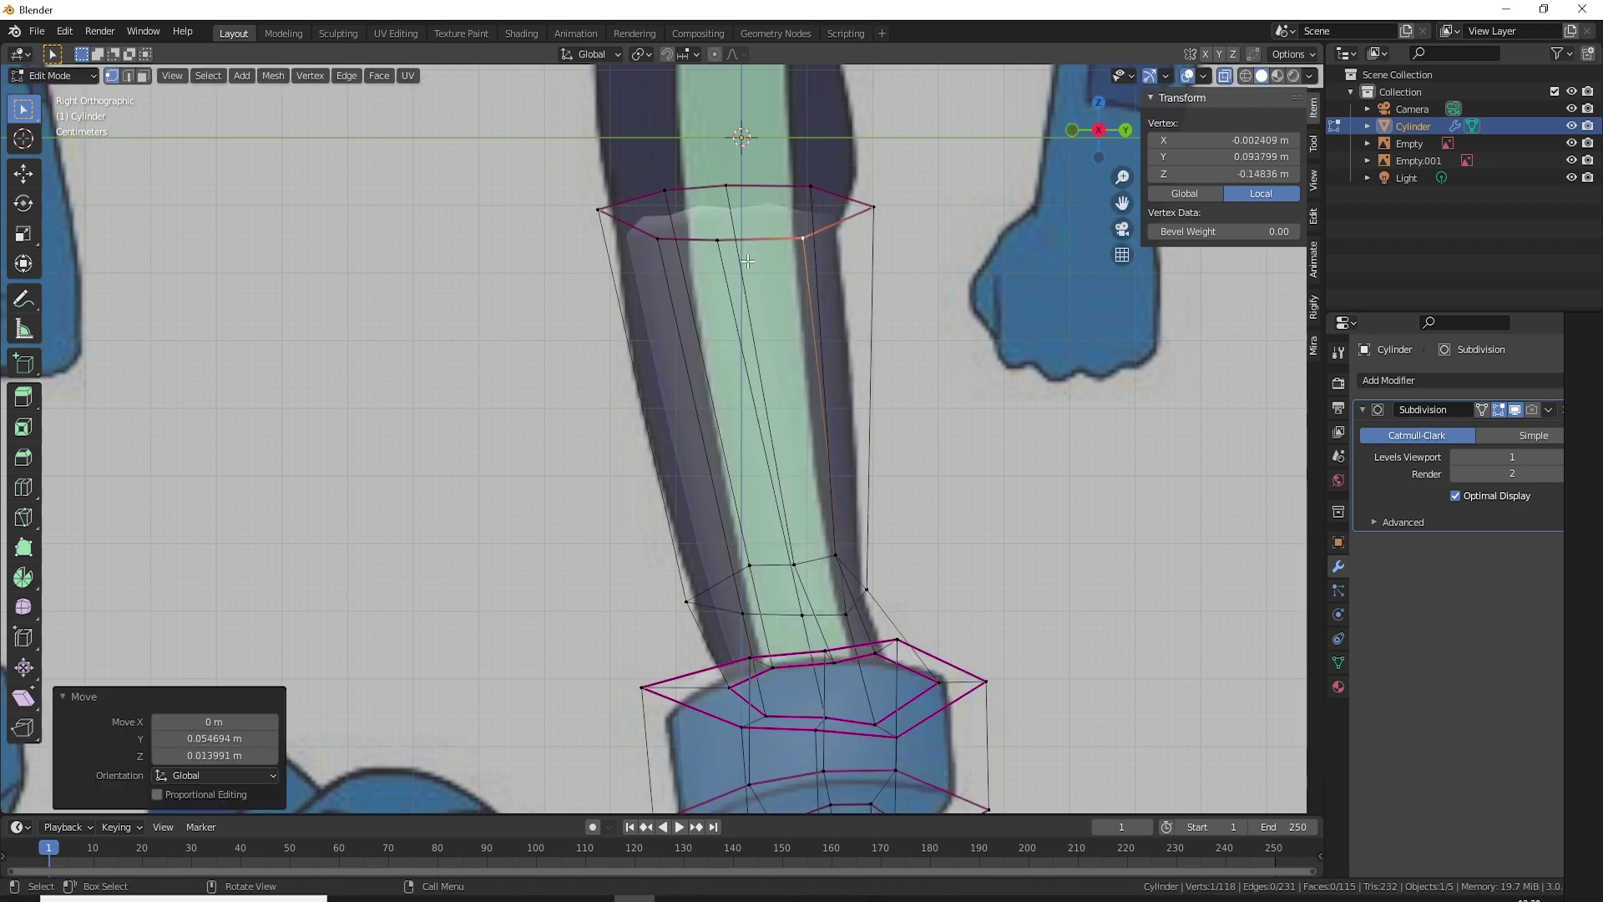
{"action": "key", "text": "alt+z"}
{"action": "key", "text": "g"}
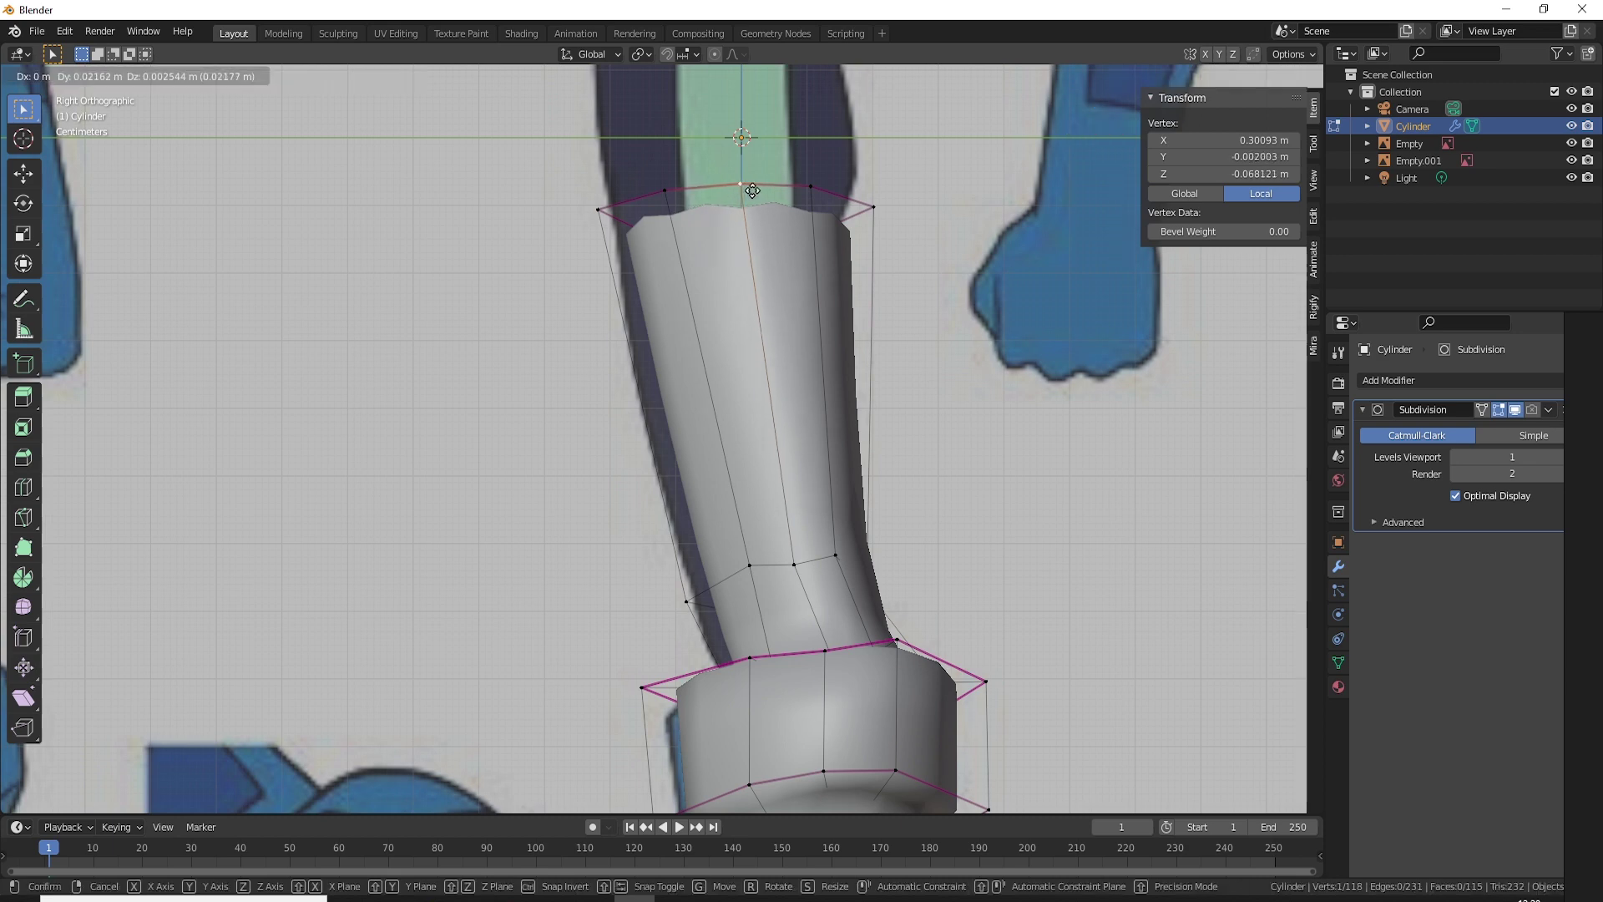
{"action": "left_click", "coordinate": [744, 184]}
{"action": "left_click", "coordinate": [653, 192]}
{"action": "key", "text": "g"}
Step: Lower a front shin-loop vertex and reposition a back shin vertex
{"action": "left_click", "coordinate": [750, 566]}
{"action": "key", "text": "g"}
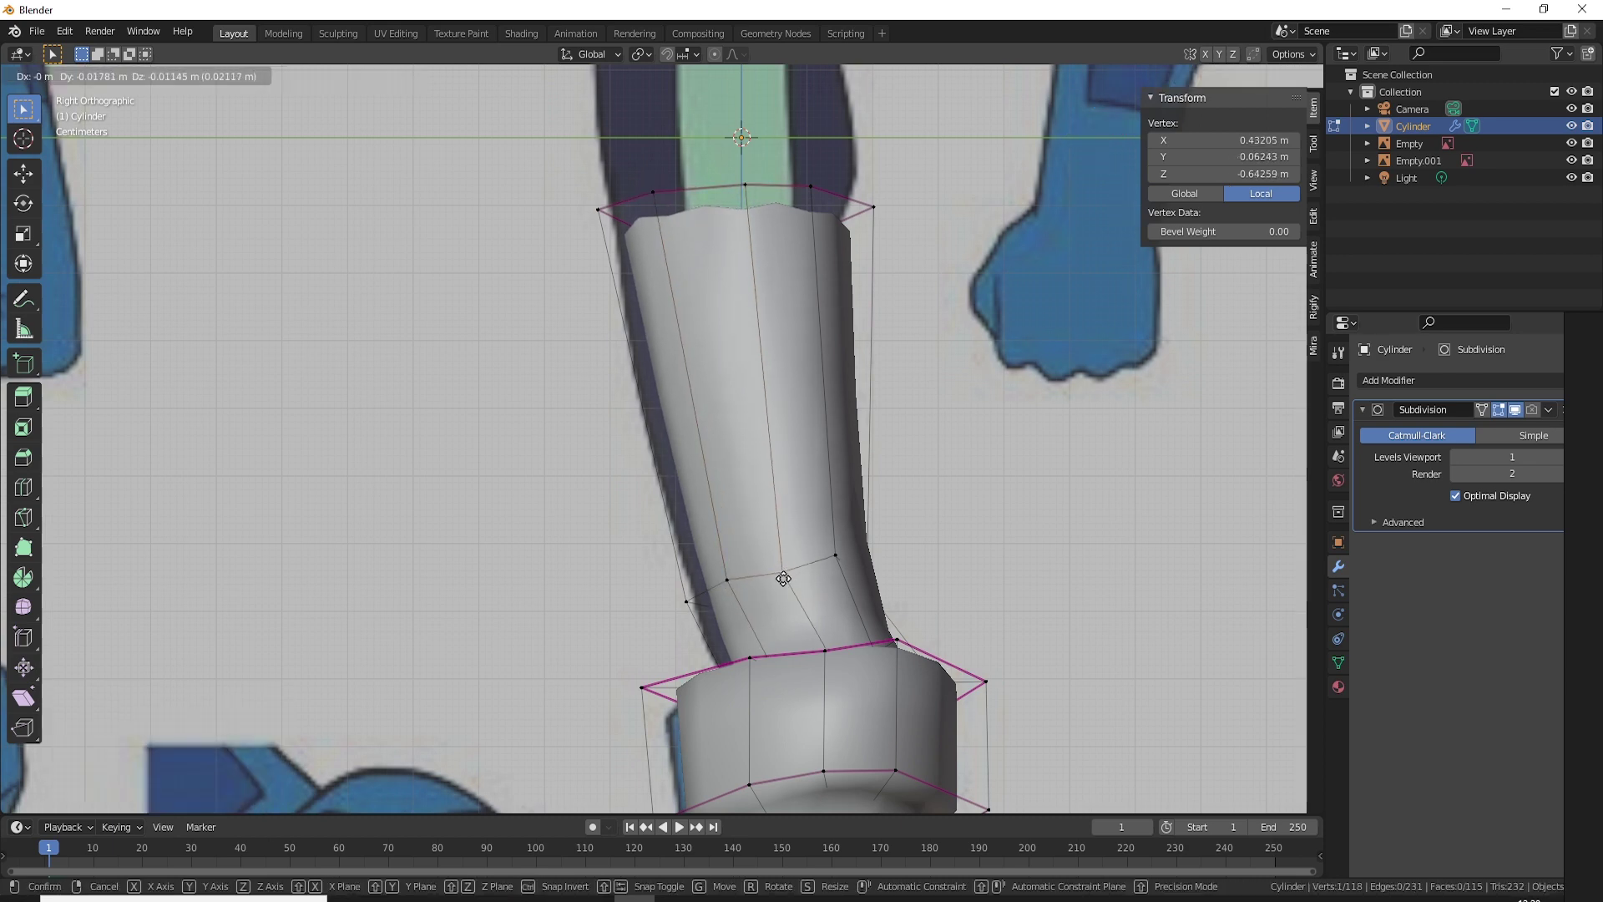
{"action": "key", "text": "g"}
{"action": "left_click", "coordinate": [782, 573]}
{"action": "key", "text": "alt+z"}
{"action": "key", "text": "g"}
{"action": "left_click", "coordinate": [868, 589]}
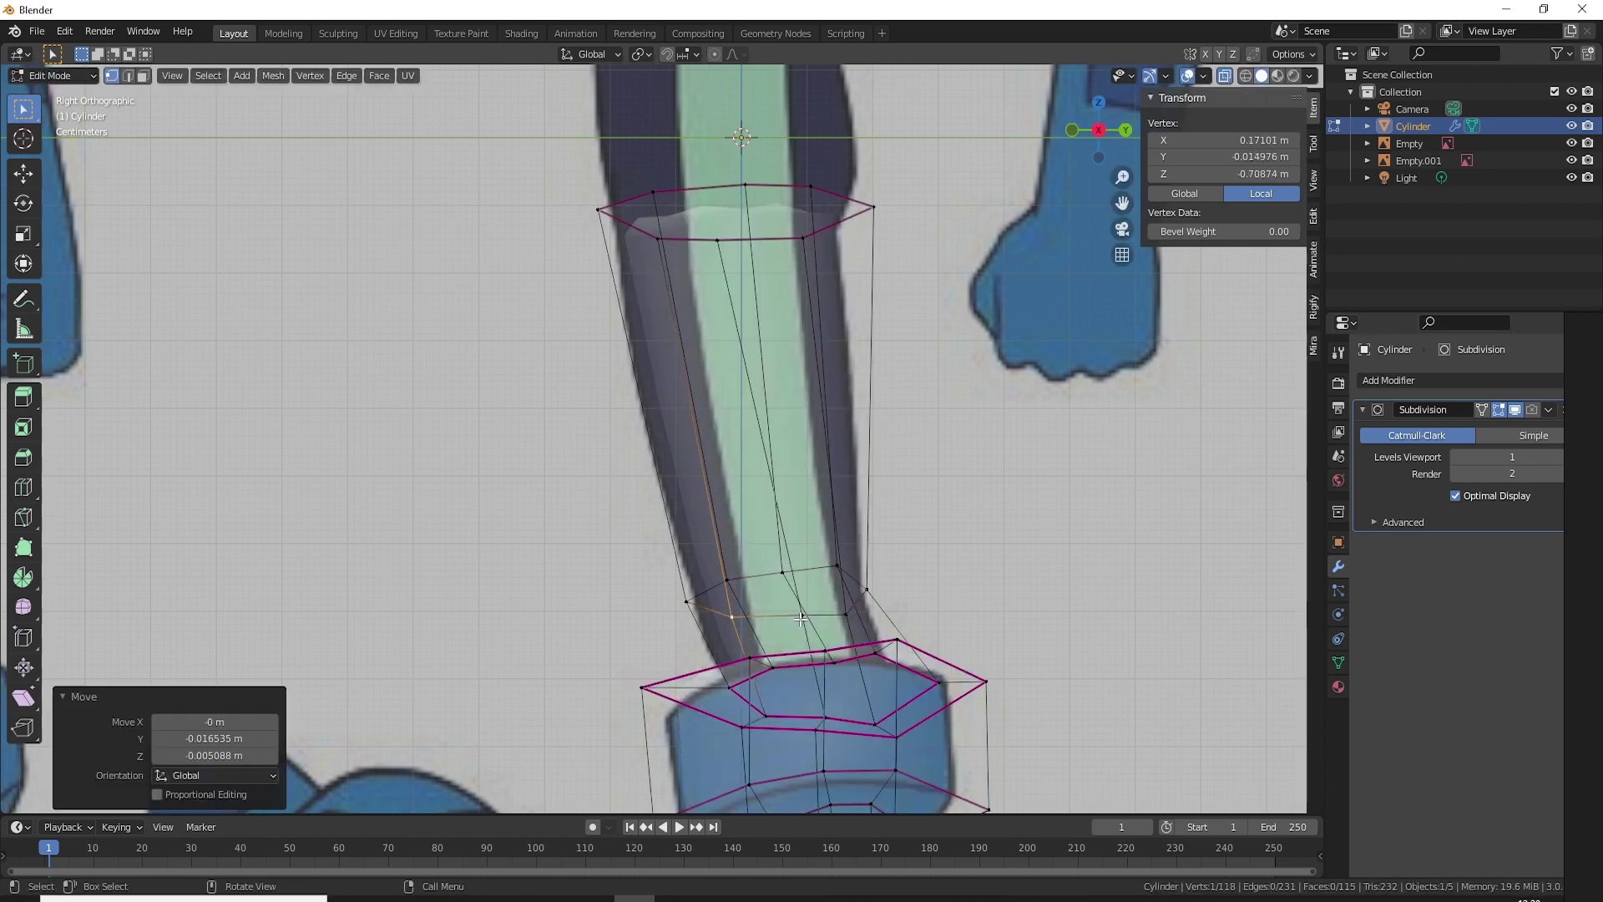
Step: Fine-tune the back shin vertices, nudging one slightly upward
{"action": "key", "text": "g"}
{"action": "left_click", "coordinate": [870, 587]}
{"action": "key", "text": "alt+z"}
{"action": "key", "text": "g"}
{"action": "left_click", "coordinate": [866, 583]}
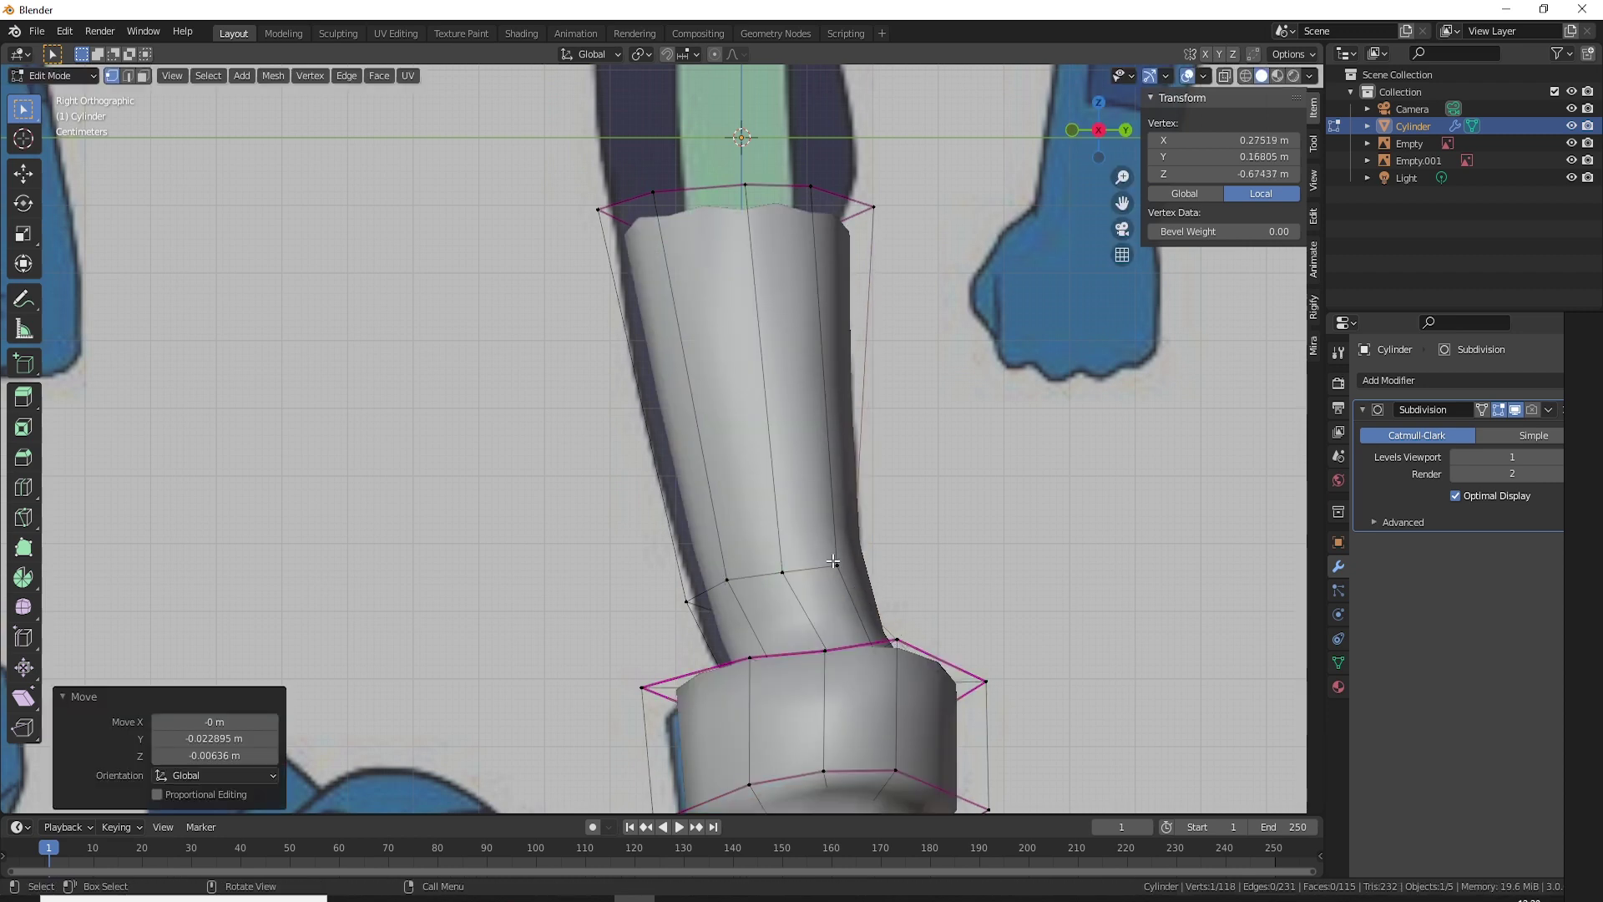
{"action": "key", "text": "alt+z"}
{"action": "left_click", "coordinate": [838, 609]}
{"action": "key", "text": "g"}
Step: Move a pair of selected ring vertices onto the reference, checked from perspective and side views
{"action": "left_click", "coordinate": [838, 605]}
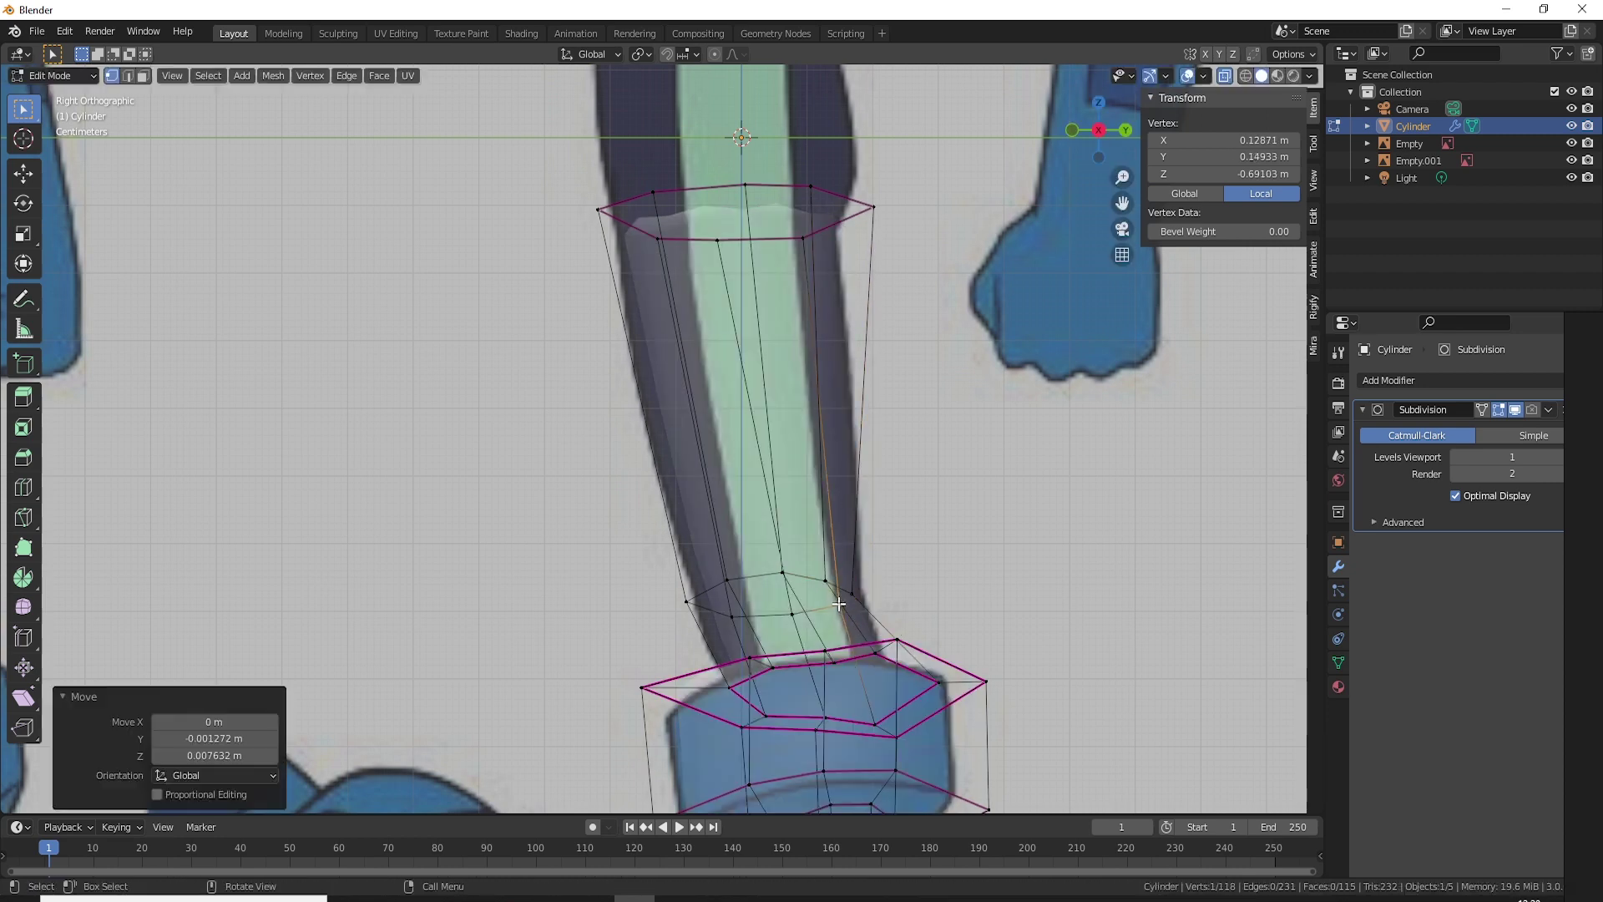
{"action": "left_click", "coordinate": [878, 657], "text": "shift"}
{"action": "mouse_move", "coordinate": [879, 657]}
{"action": "middle_mouse_down"}
{"action": "mouse_move", "coordinate": [918, 683]}
{"action": "mouse_move", "coordinate": [866, 589]}
{"action": "middle_mouse_up"}
{"action": "left_click", "coordinate": [884, 680], "text": "shift"}
{"action": "key", "text": "KP_3"}
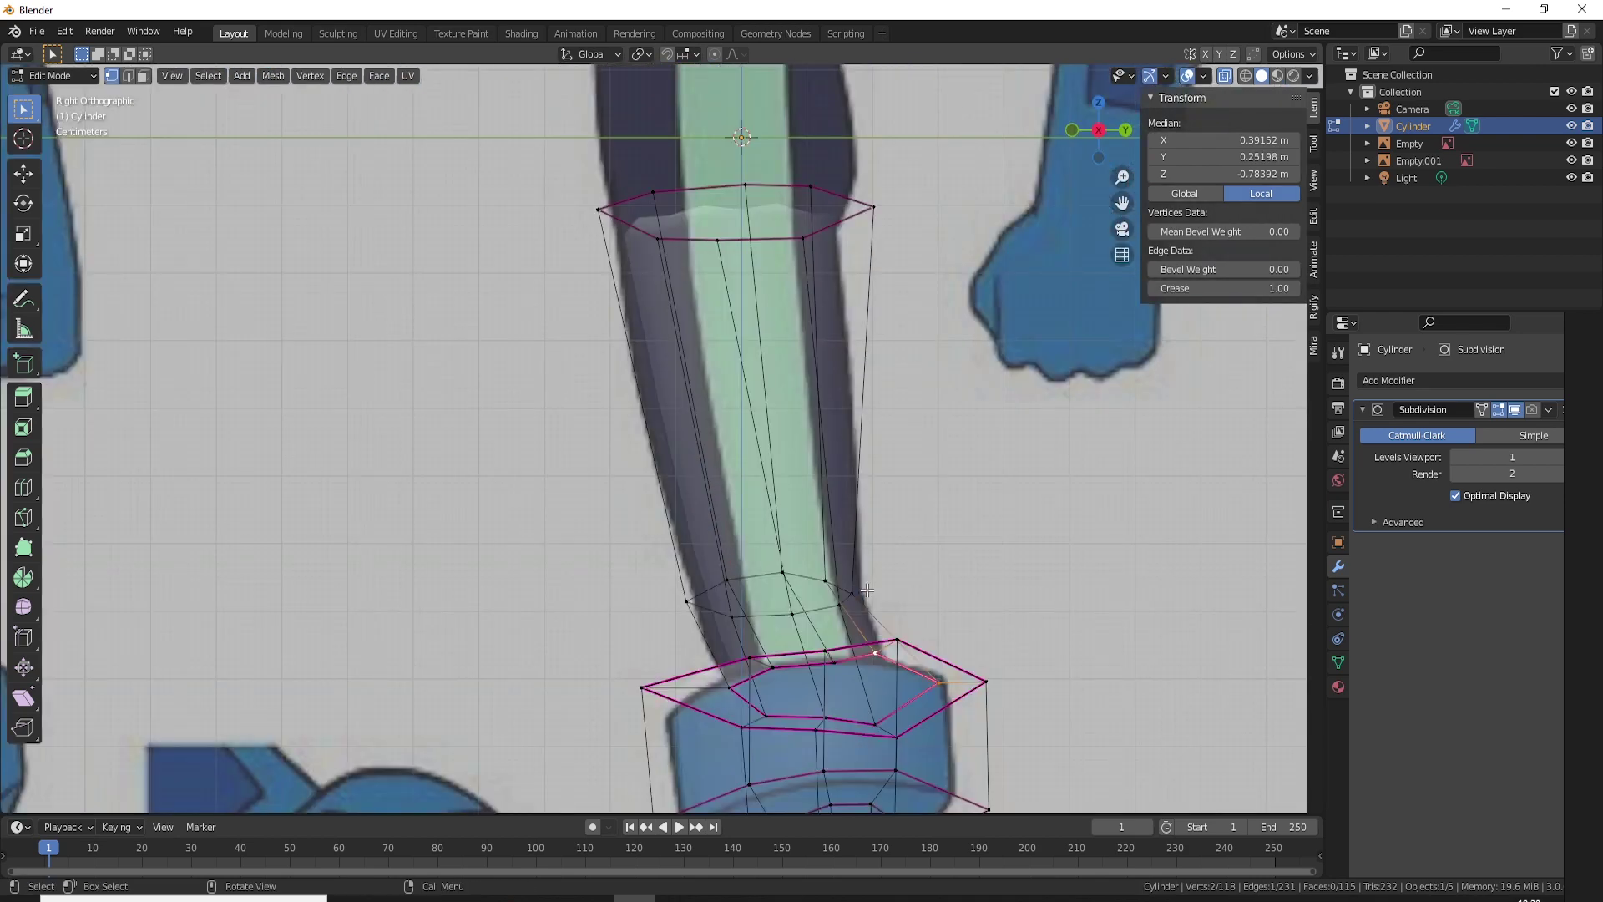
{"action": "key", "text": "g"}
{"action": "left_click", "coordinate": [951, 700]}
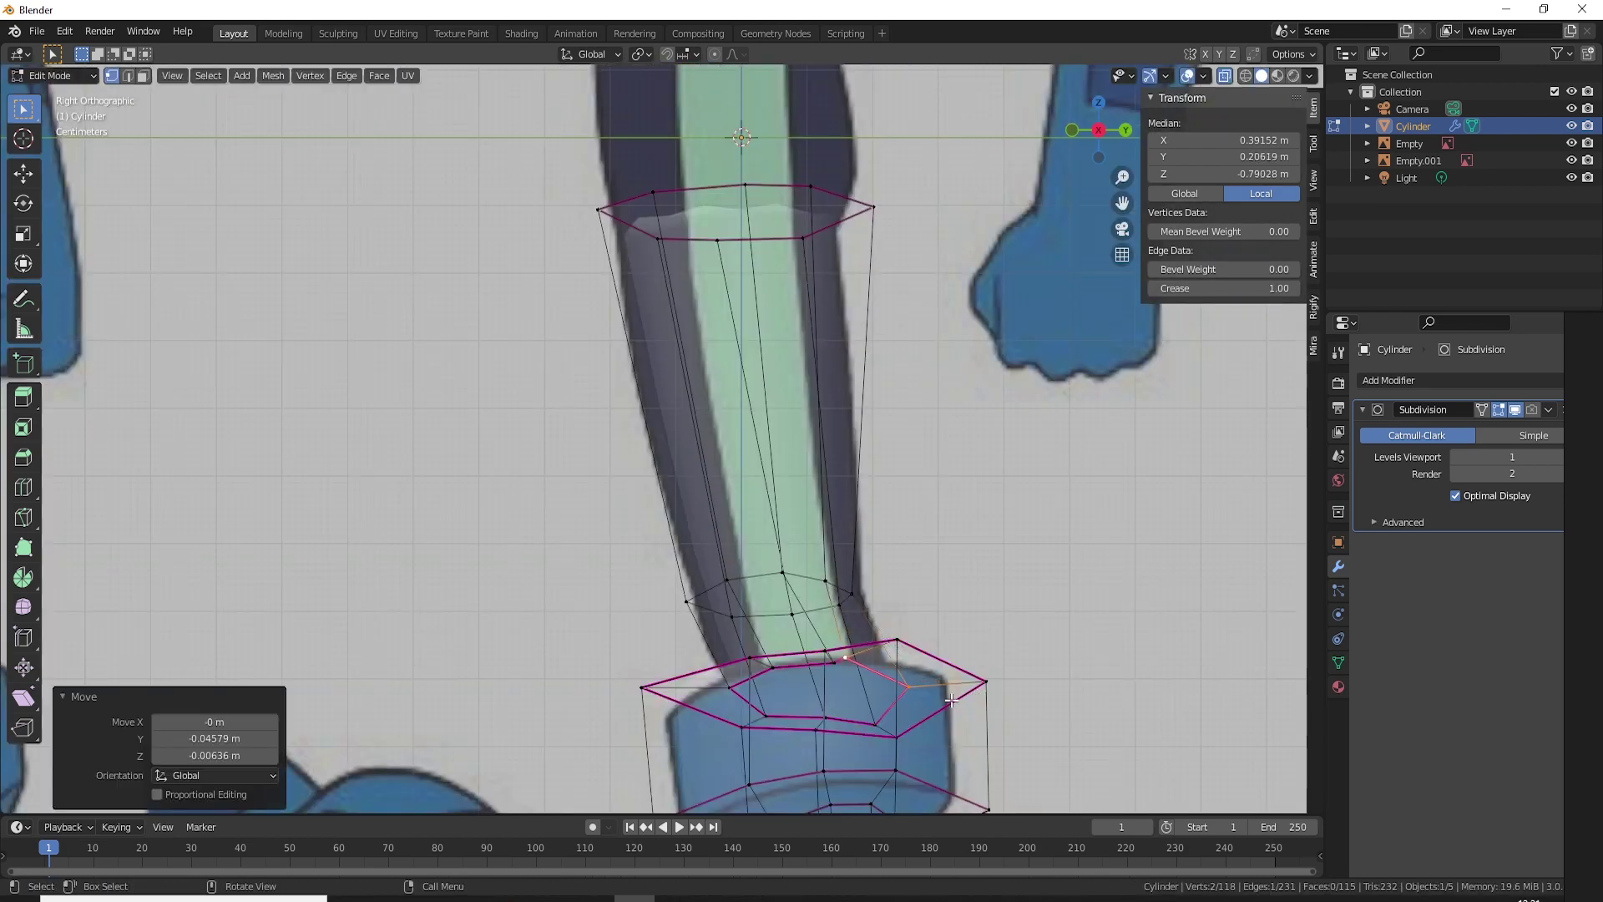
Step: Reposition a single ankle-ring vertex onto the outline
{"action": "left_click", "coordinate": [915, 687]}
{"action": "key", "text": "g"}
{"action": "left_click", "coordinate": [868, 716]}
{"action": "key", "text": "g"}
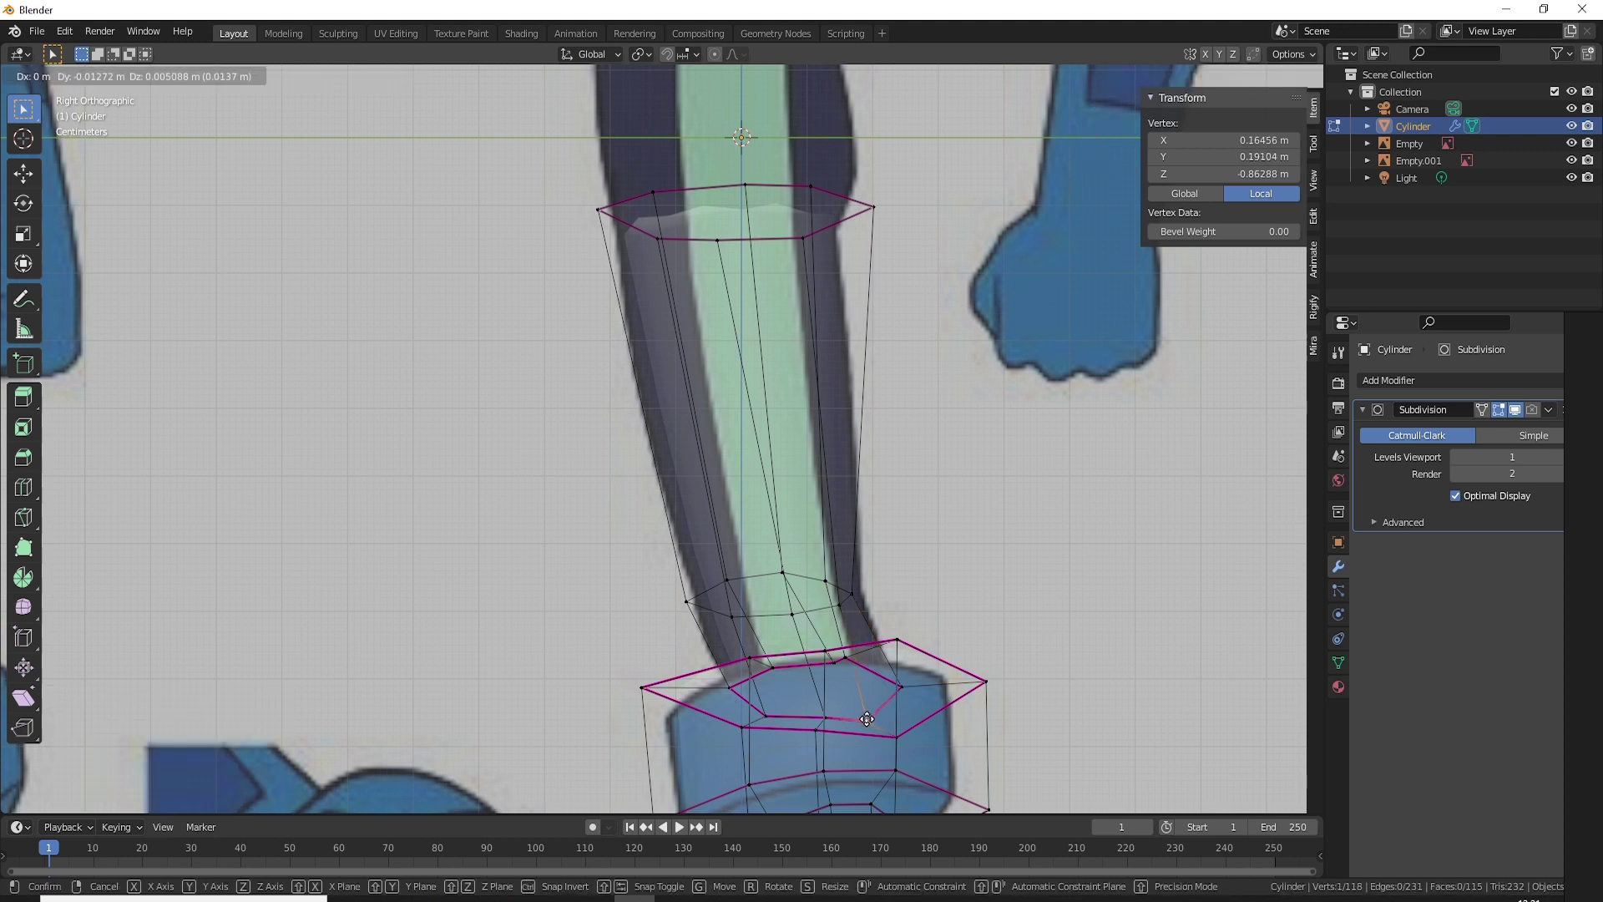
{"action": "left_click", "coordinate": [872, 714]}
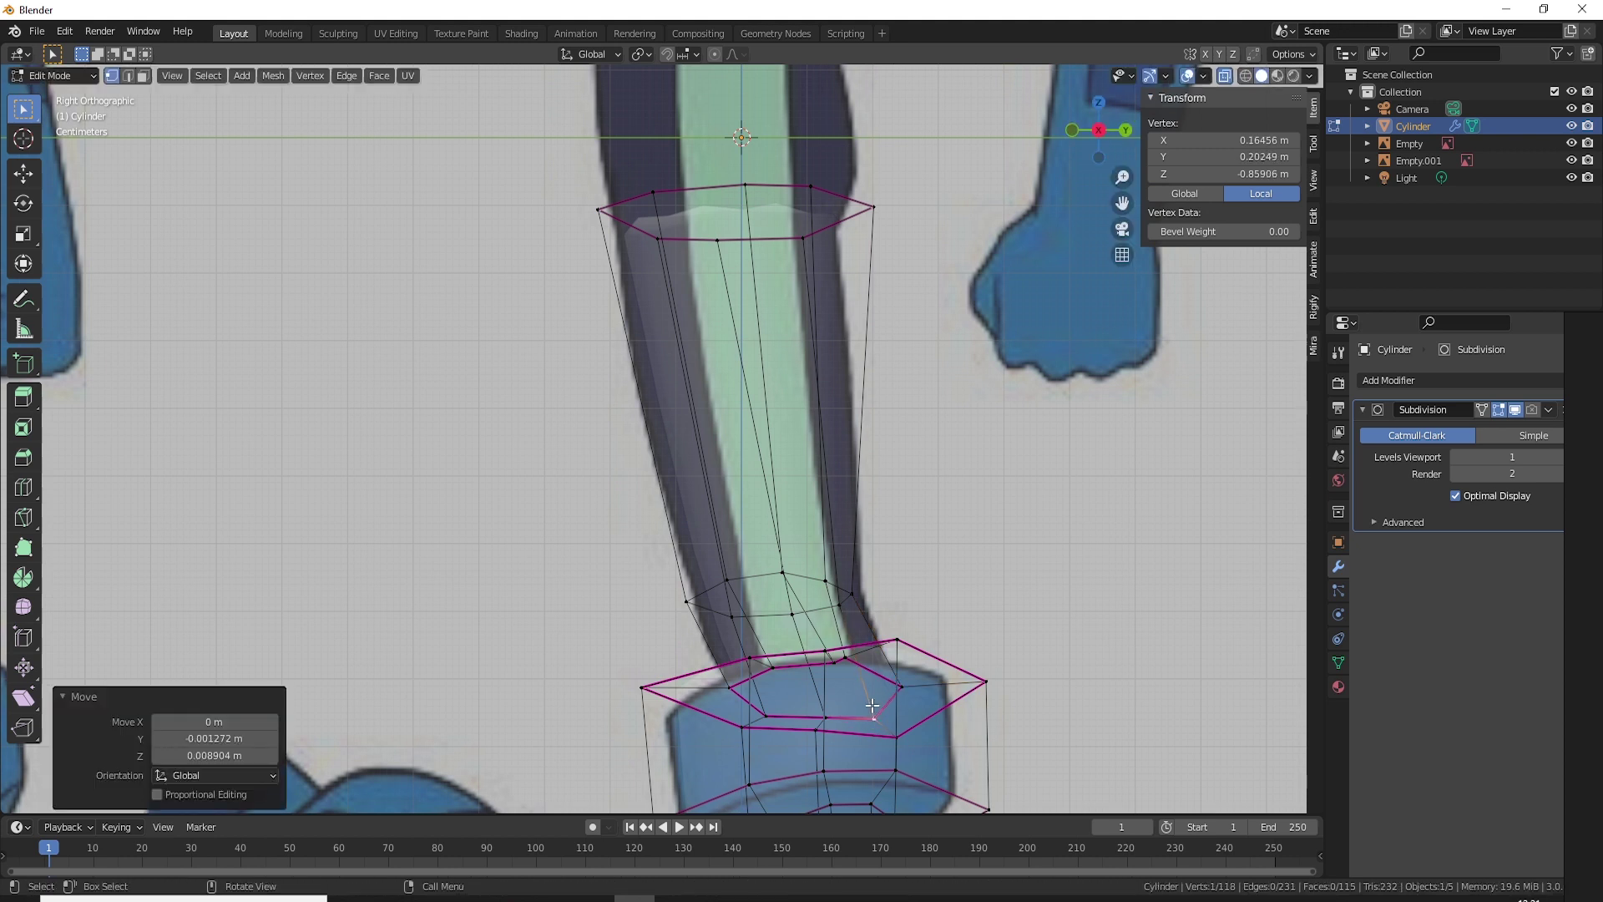
Step: Move the top ring's right vertex onto the leg outline, checking the solid shape
{"action": "middle_click_drag", "start_coordinate": [874, 215], "coordinate": [884, 259], "text": "shift"}
{"action": "key", "text": "alt+z"}
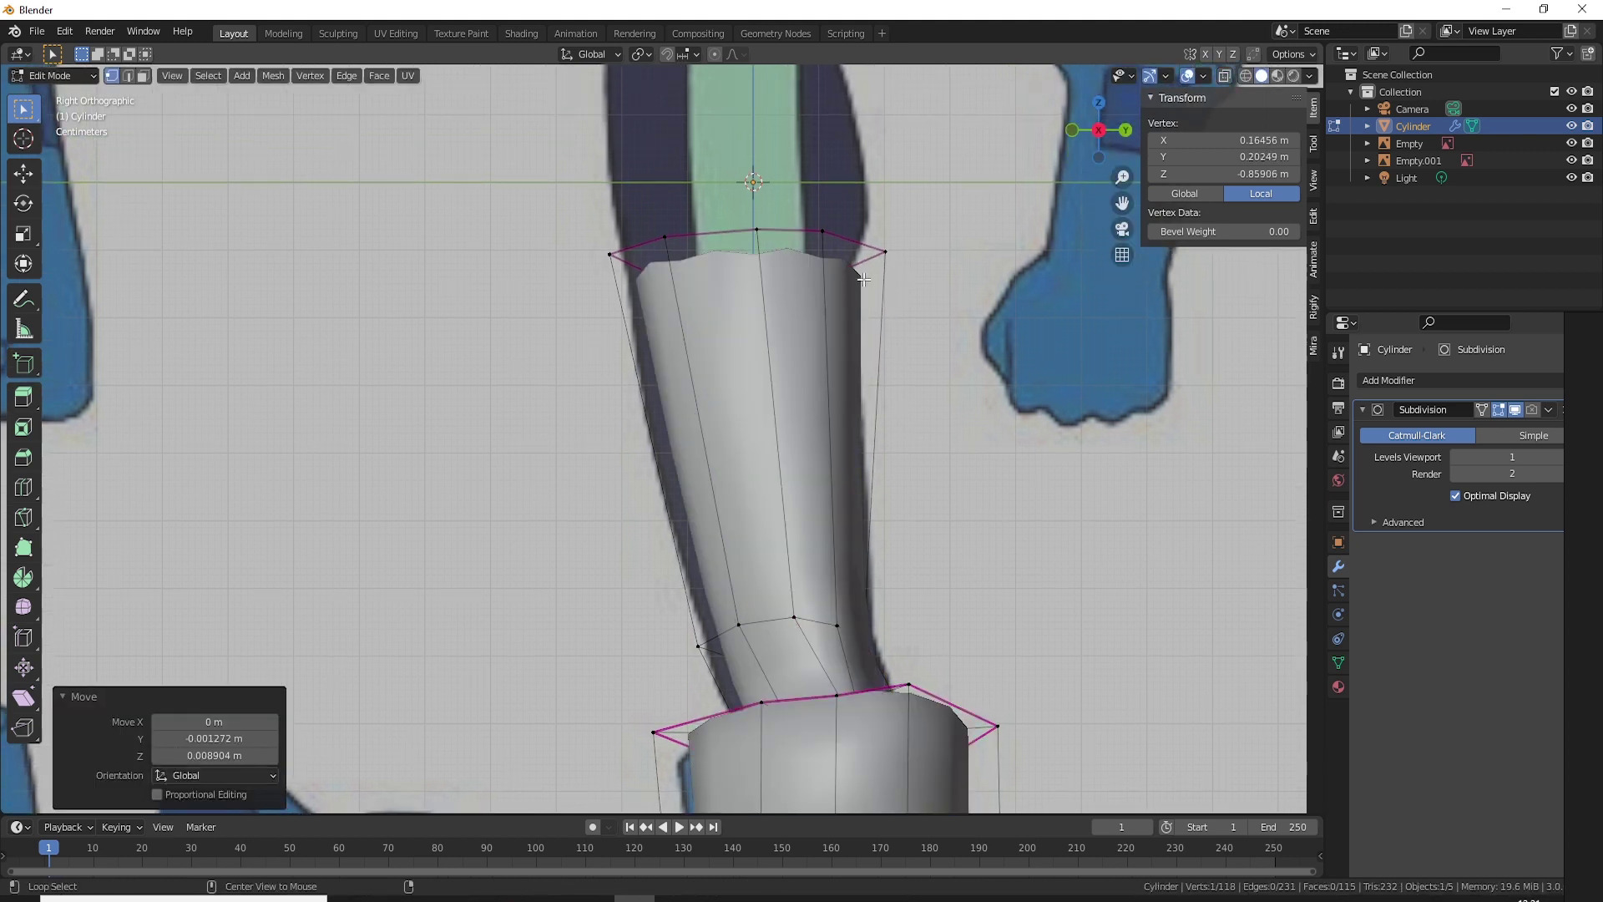
{"action": "key", "text": "alt+z"}
{"action": "left_click", "coordinate": [884, 255]}
{"action": "key", "text": "g"}
{"action": "key", "text": "alt+z"}
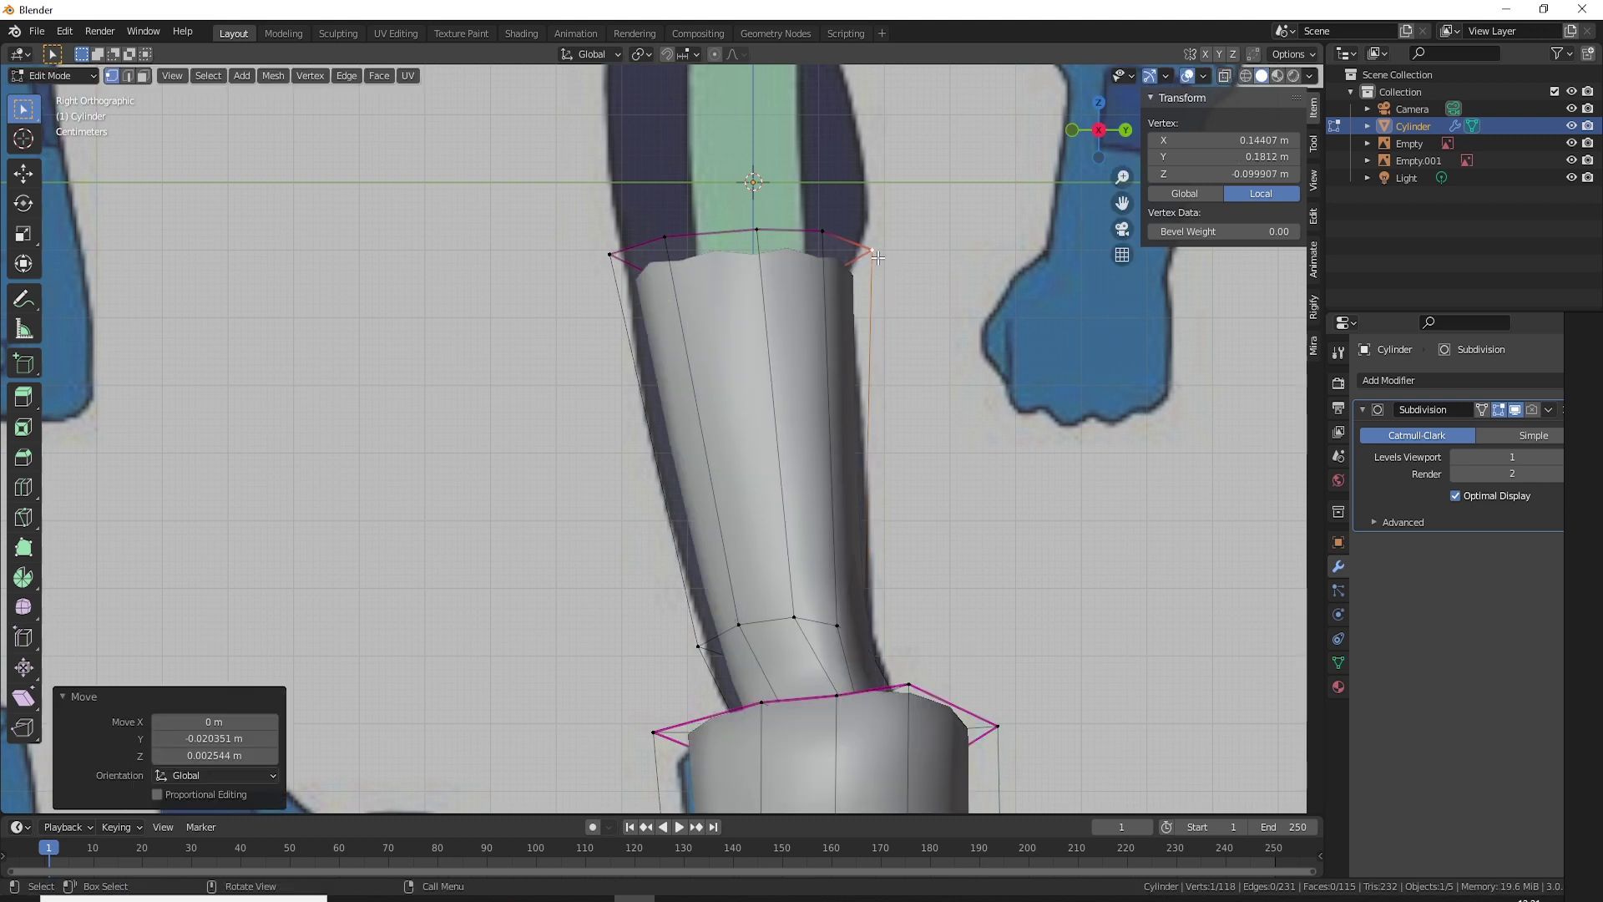
Step: Loop-cut mid-leg and move the new loop's right and left vertices onto the outline
{"action": "key", "text": "ctrl+r"}
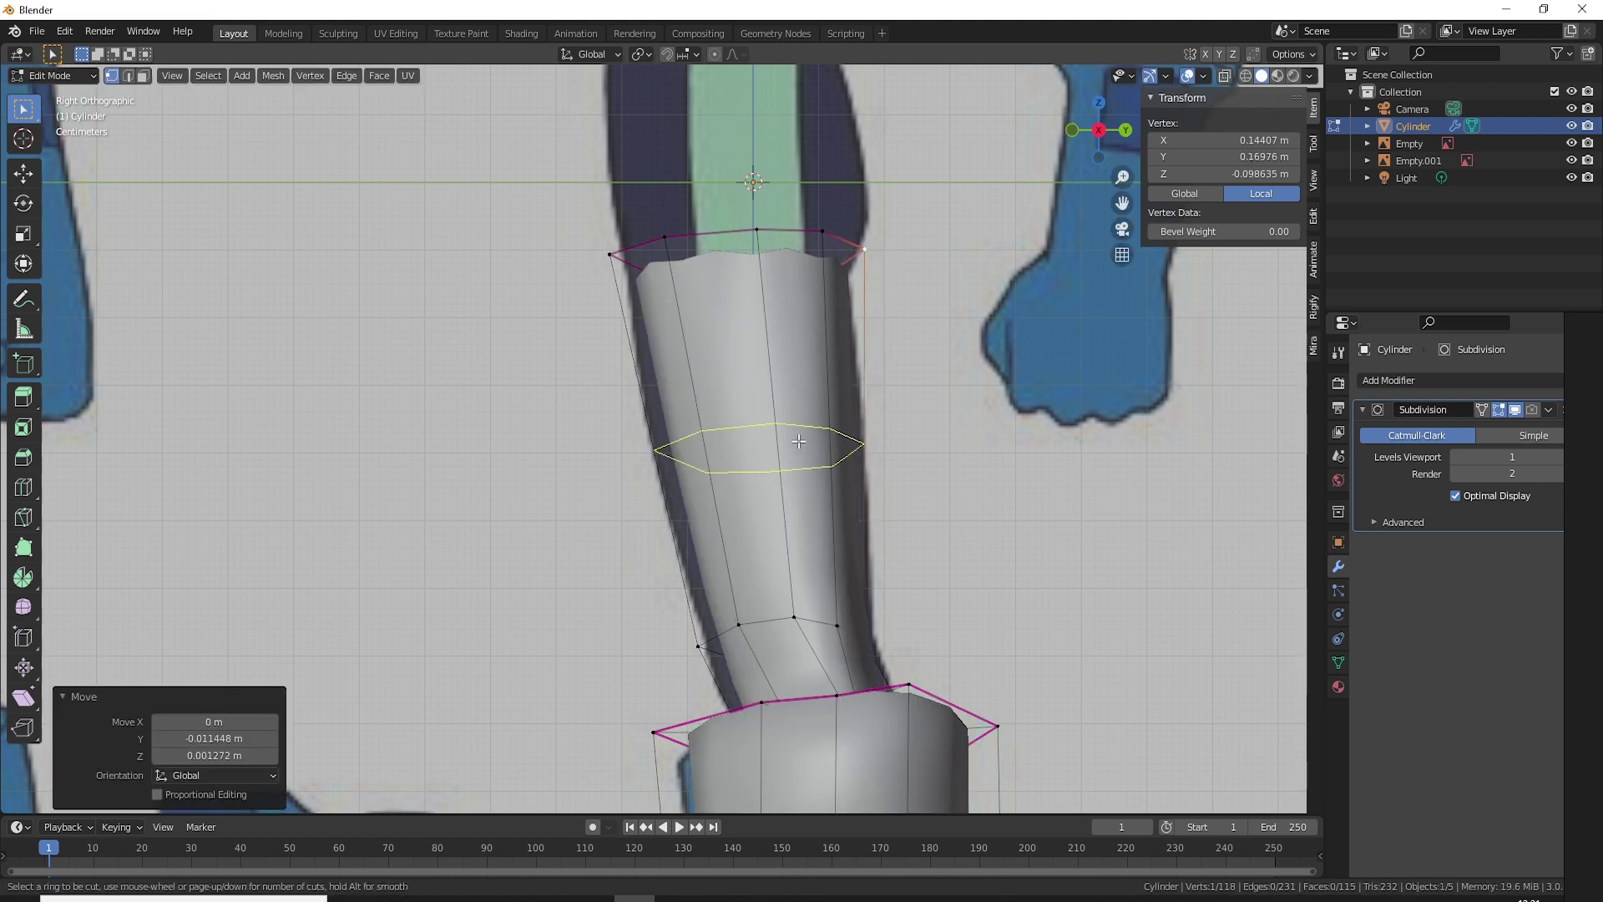
{"action": "left_click", "coordinate": [797, 441]}
{"action": "left_click", "coordinate": [797, 445]}
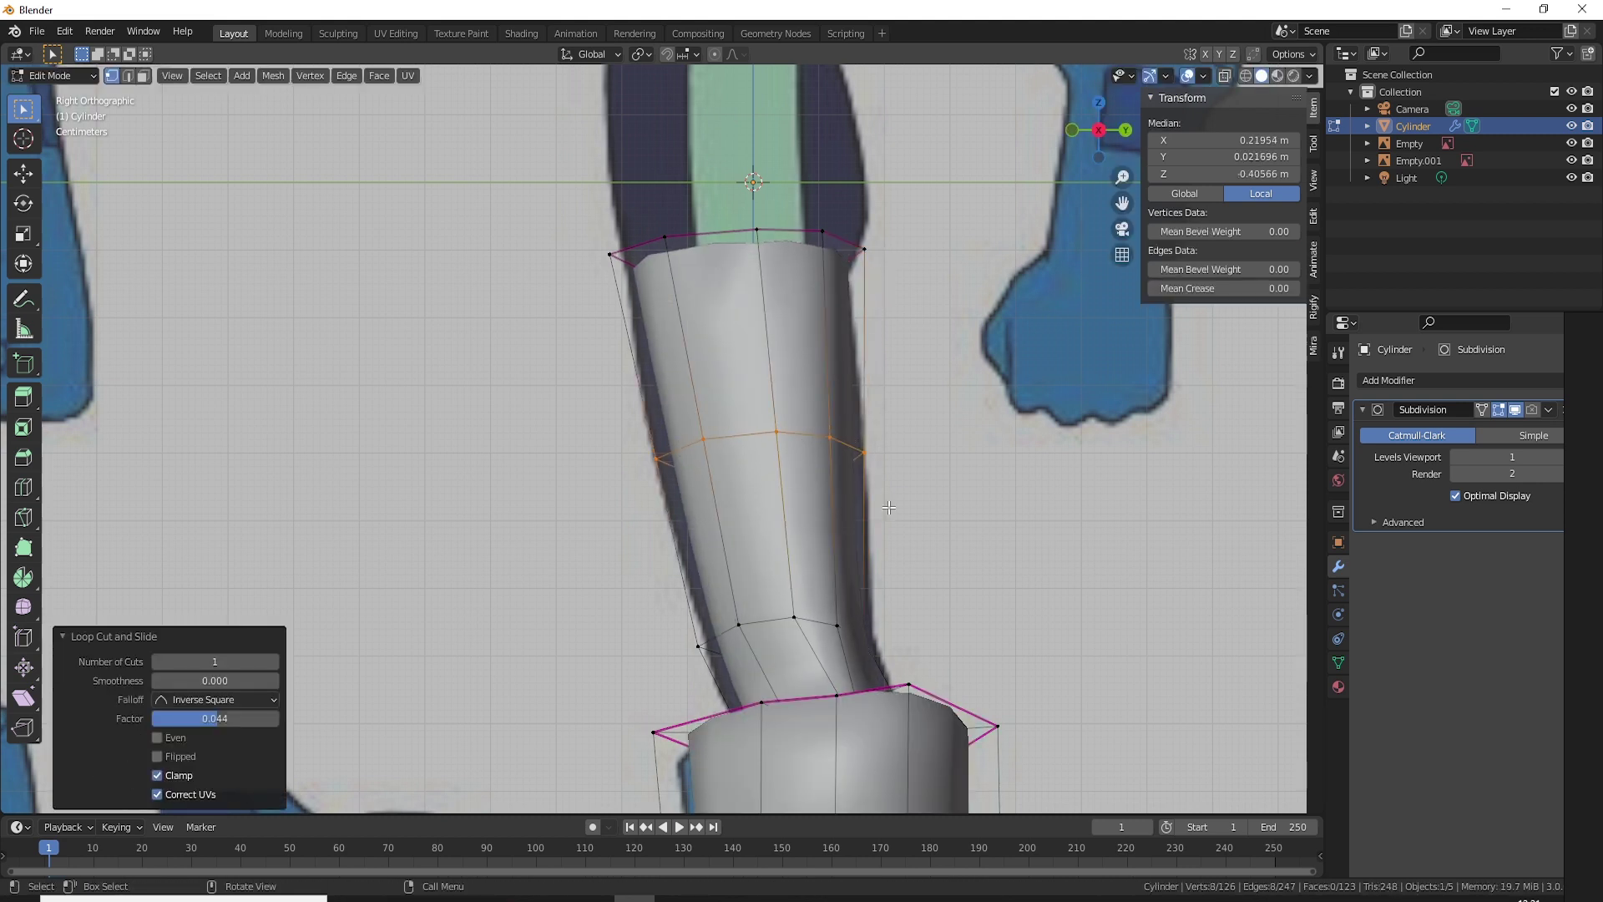
{"action": "left_click_drag", "start_coordinate": [773, 413], "coordinate": [885, 463]}
{"action": "key", "text": "g"}
{"action": "left_click", "coordinate": [771, 416]}
{"action": "left_click_drag", "start_coordinate": [644, 469], "coordinate": [715, 409]}
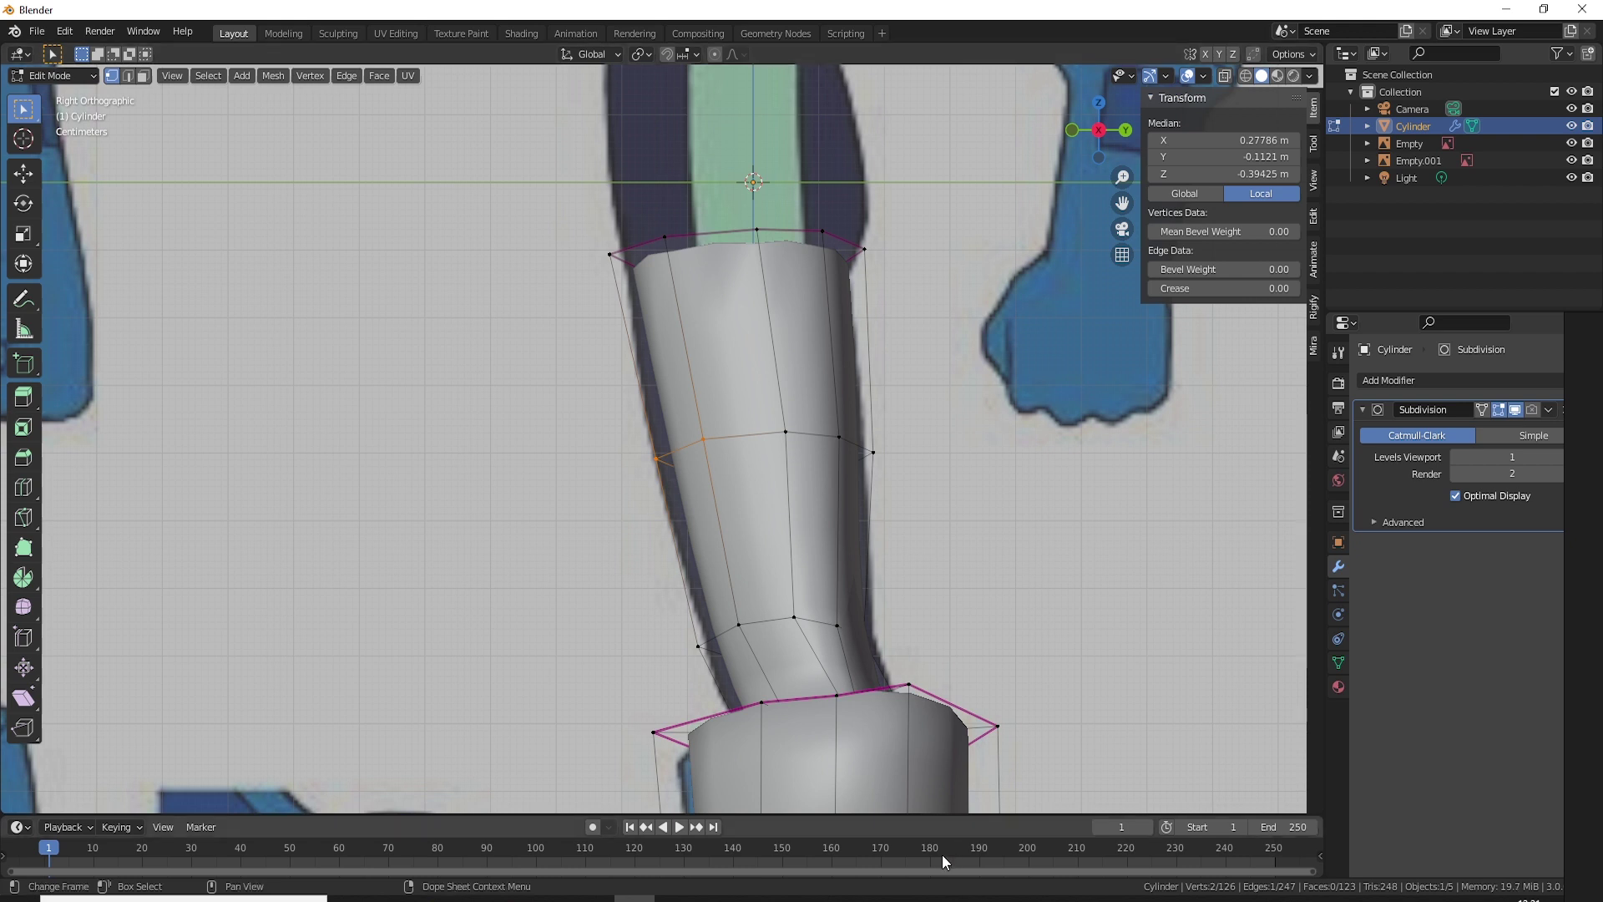
{"action": "key", "text": "g"}
{"action": "left_click", "coordinate": [690, 495]}
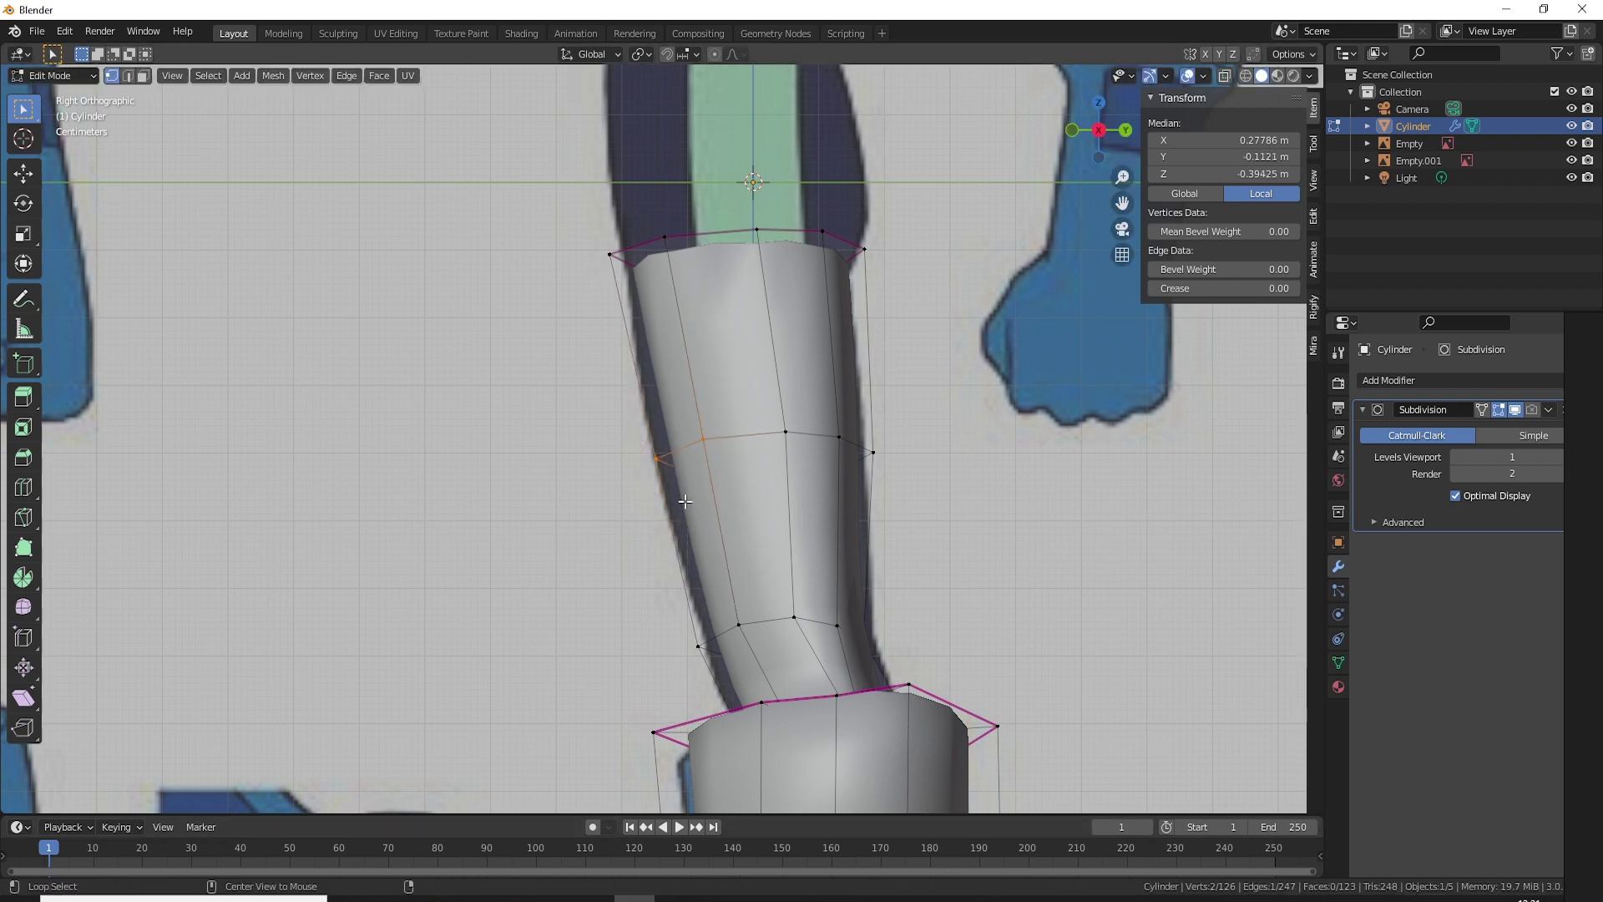
Step: Push the mid-loop's left vertices further outward in X-ray view
{"action": "key", "text": "alt+z"}
{"action": "left_click", "coordinate": [686, 482], "text": "shift"}
{"action": "key", "text": "g"}
{"action": "left_click", "coordinate": [700, 426]}
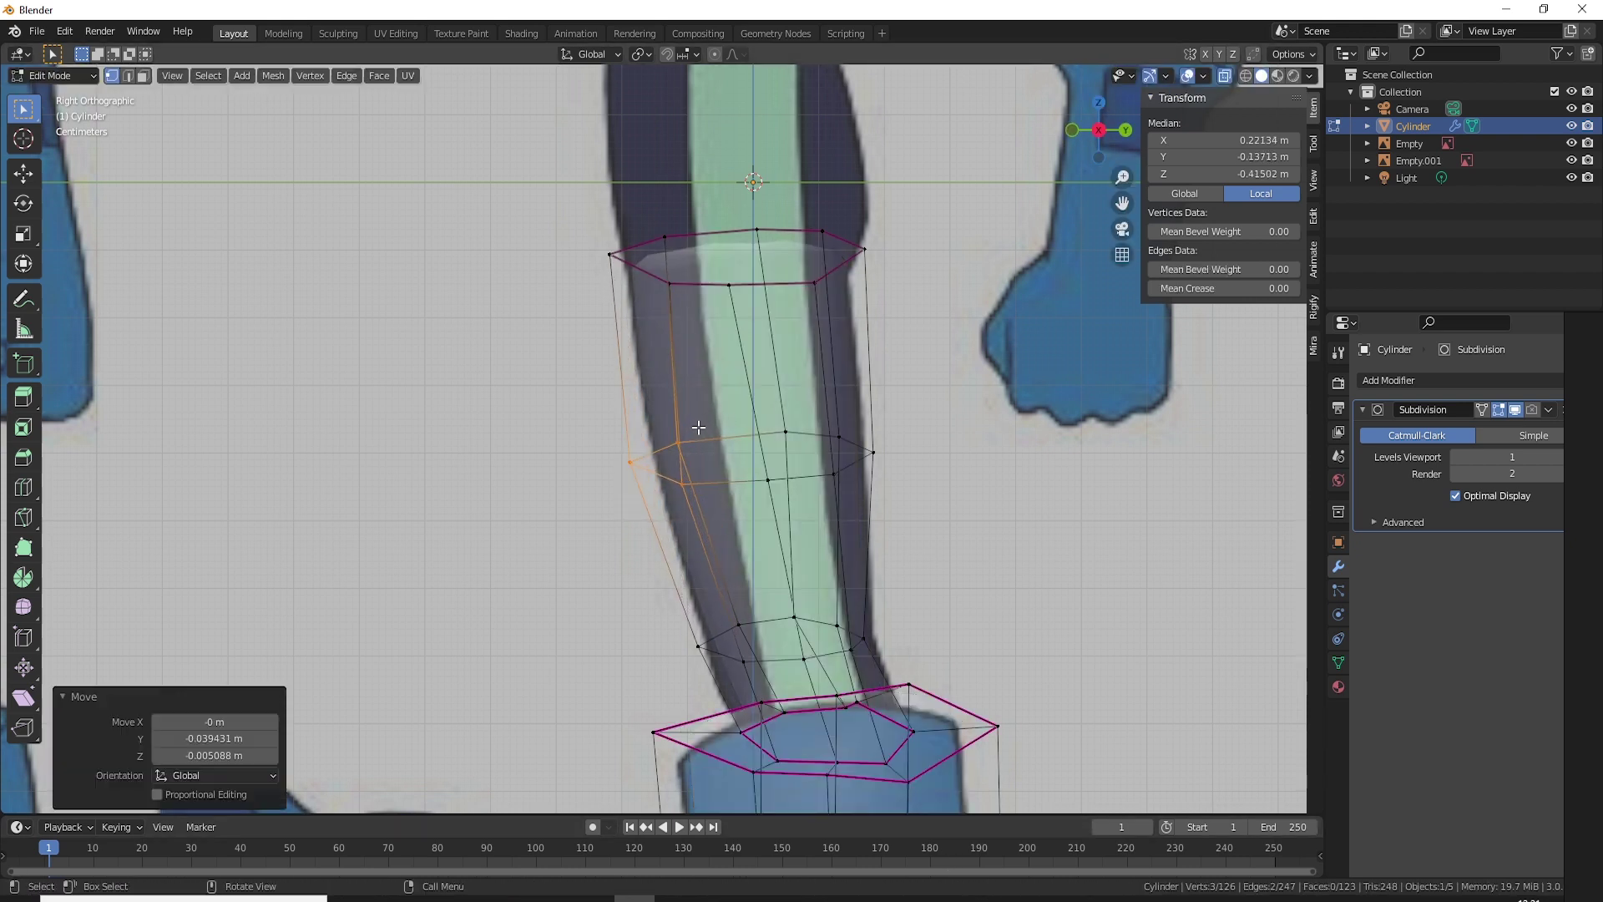
{"action": "key", "text": "alt+z"}
Step: Move the lower-left leg vertices onto the reference outline
{"action": "left_click", "coordinate": [659, 607]}
{"action": "key", "text": "alt+z"}
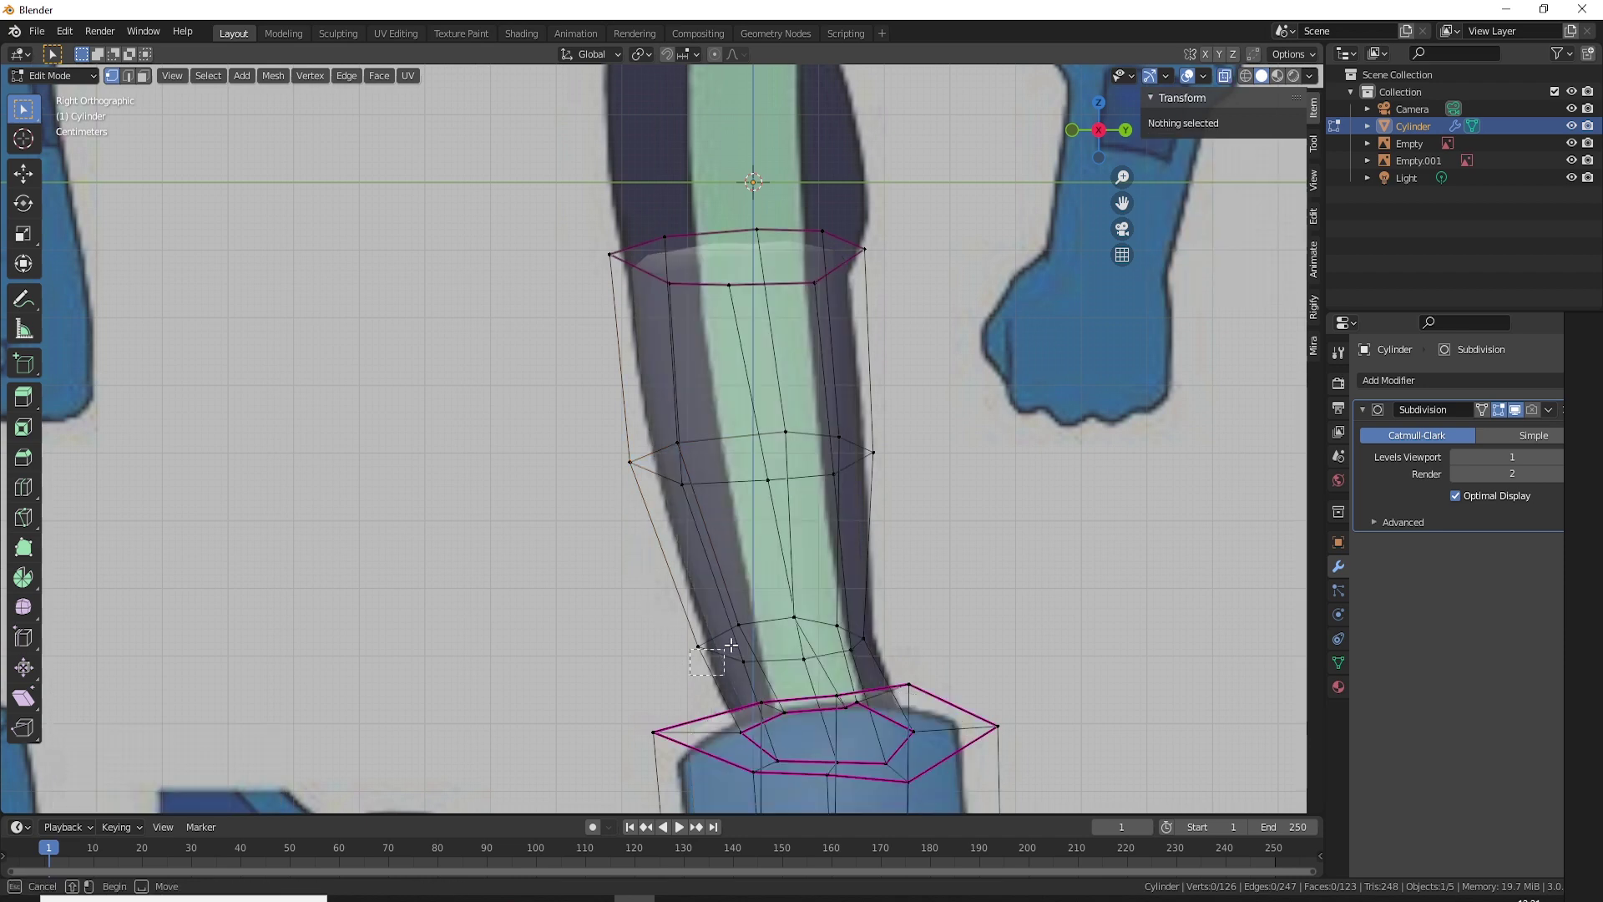
{"action": "left_click_drag", "start_coordinate": [685, 675], "coordinate": [735, 627]}
{"action": "key", "text": "g"}
{"action": "left_click", "coordinate": [750, 619]}
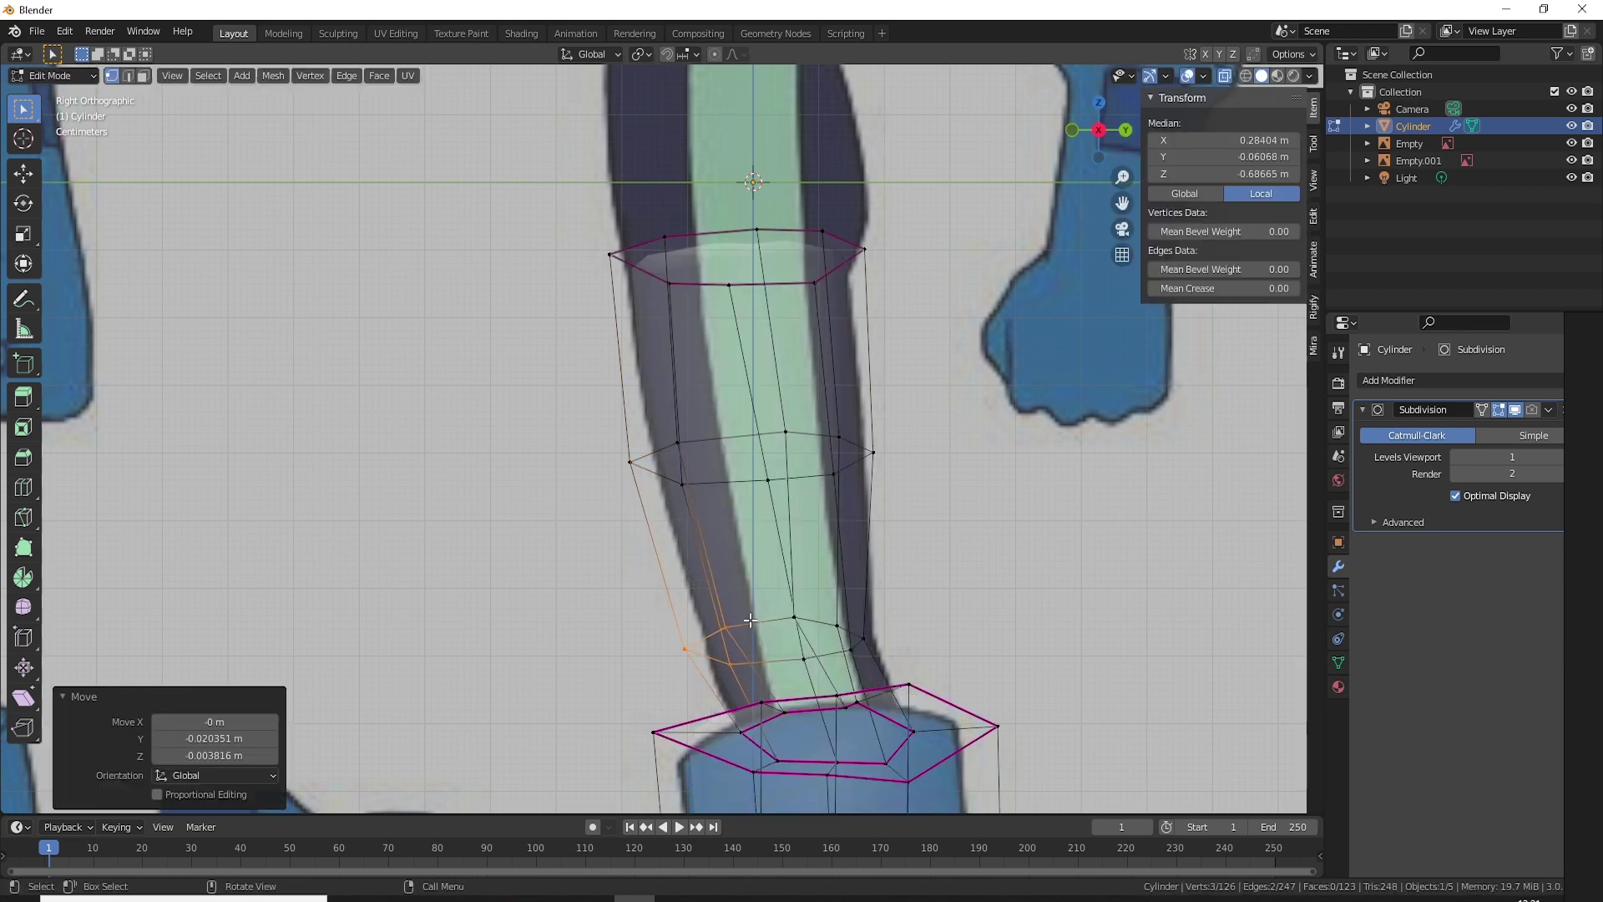
{"action": "key", "text": "alt+z"}
Step: Add an edge loop near the ankle and shift one of its vertices onto the outline
{"action": "scroll", "coordinate": [778, 693], "scroll_direction": "up", "scroll_amount": 1}
{"action": "key", "text": "ctrl+r"}
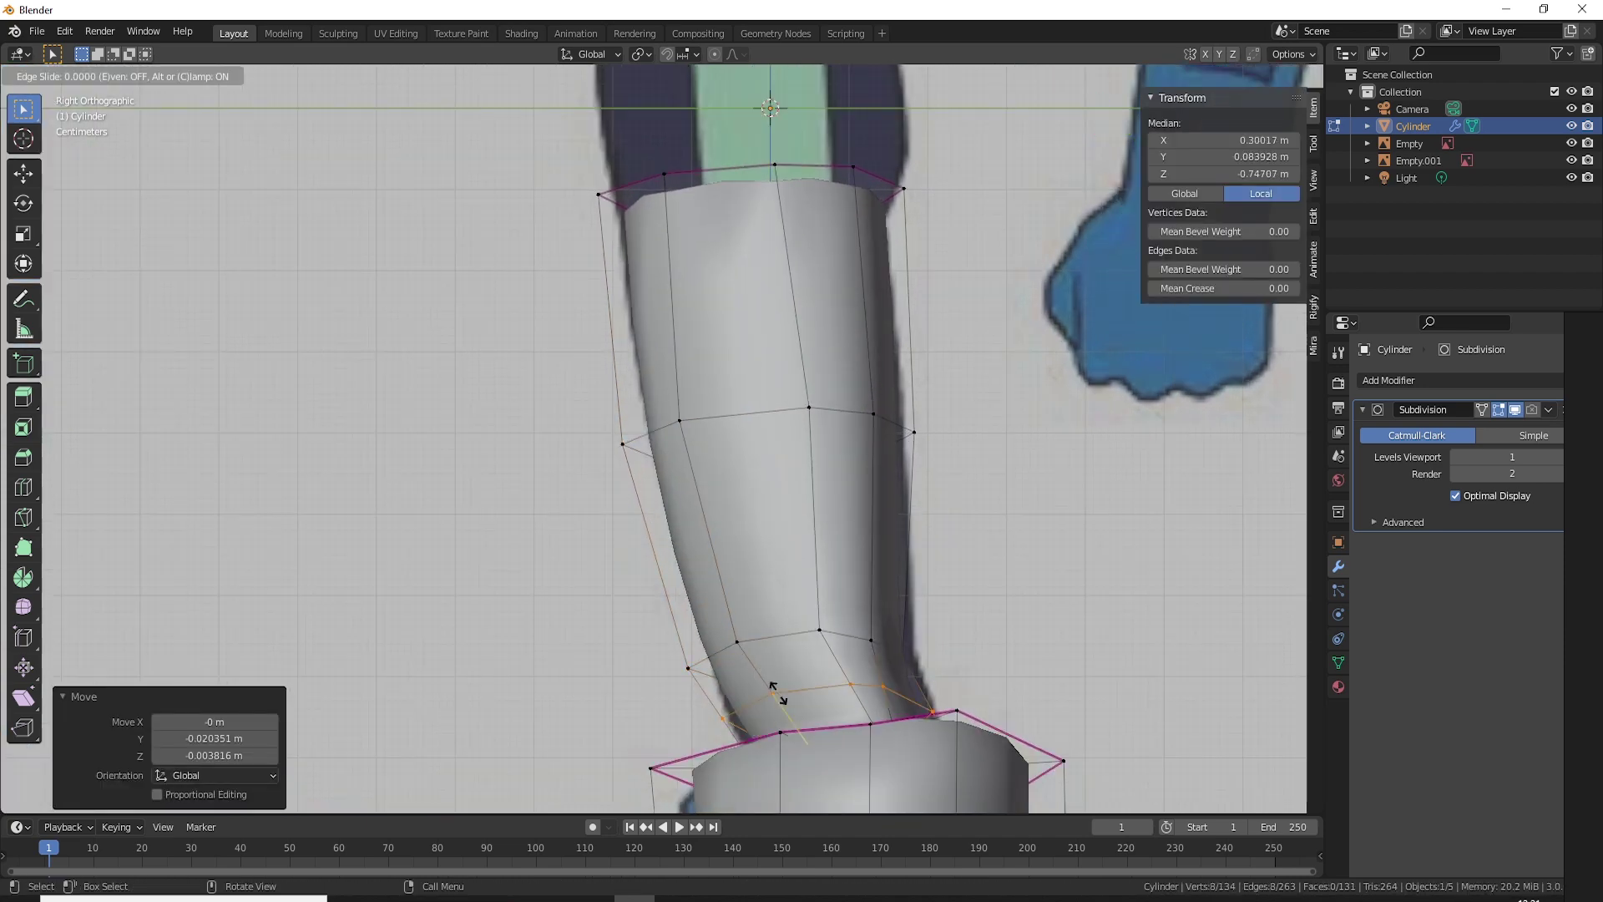
{"action": "left_click", "coordinate": [769, 693]}
{"action": "left_click", "coordinate": [720, 702]}
{"action": "key", "text": "g"}
{"action": "left_click", "coordinate": [713, 716]}
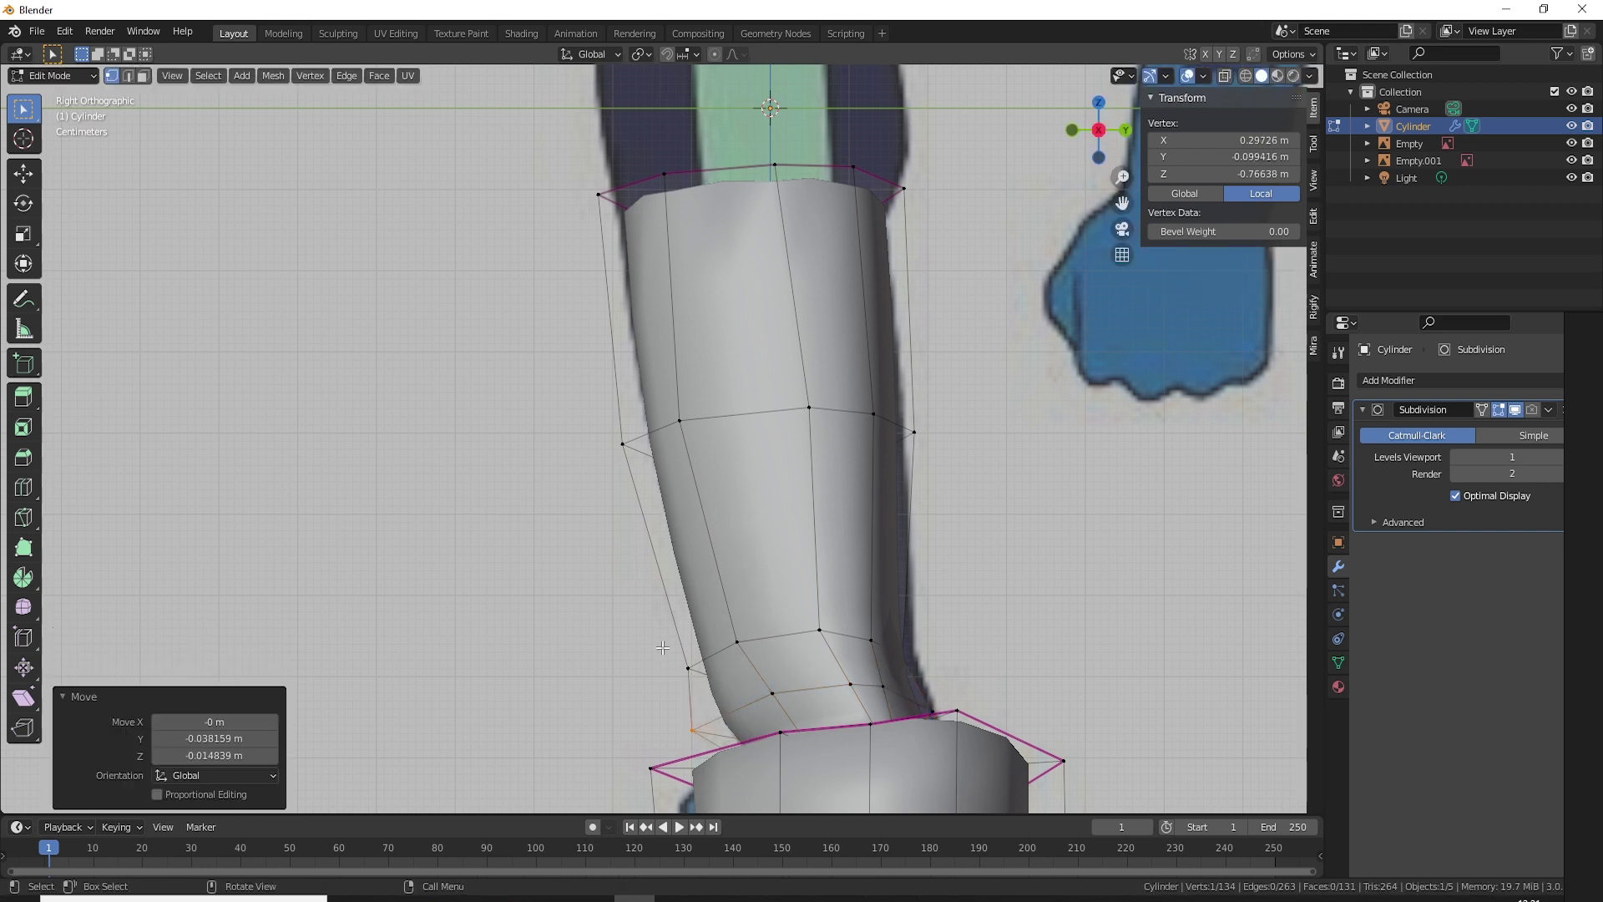
{"action": "key", "text": "g"}
{"action": "left_click", "coordinate": [750, 719]}
Step: Reposition the remaining ankle-loop vertices so the shin bends into the boot cuff
{"action": "key", "text": "alt+z"}
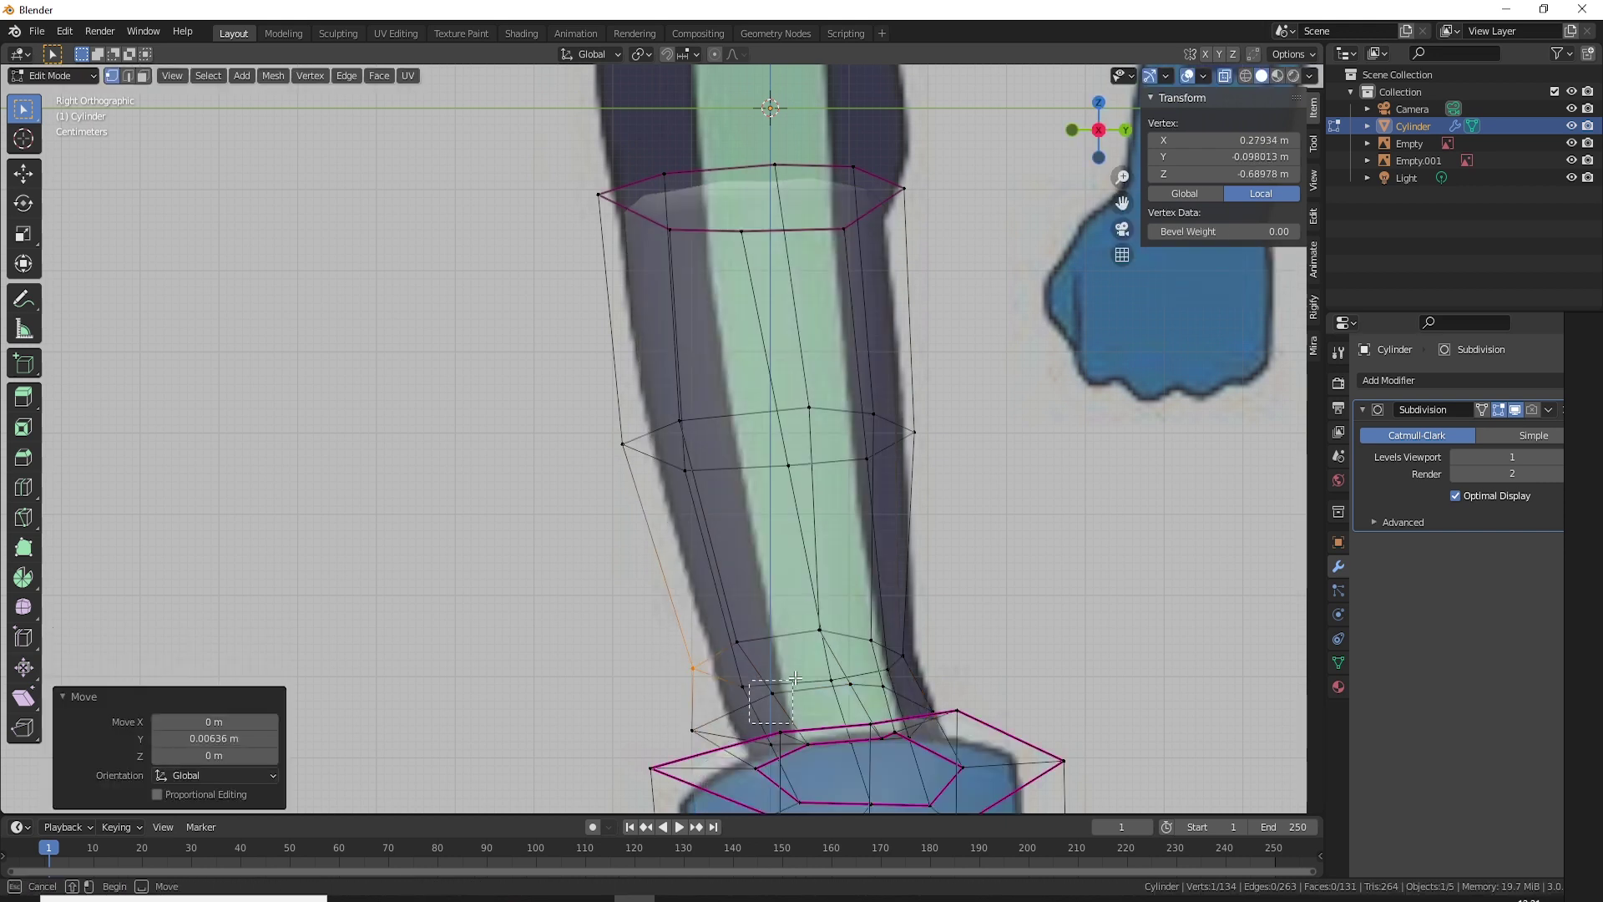
{"action": "left_click", "coordinate": [769, 693]}
{"action": "key", "text": "alt+z"}
{"action": "key", "text": "g"}
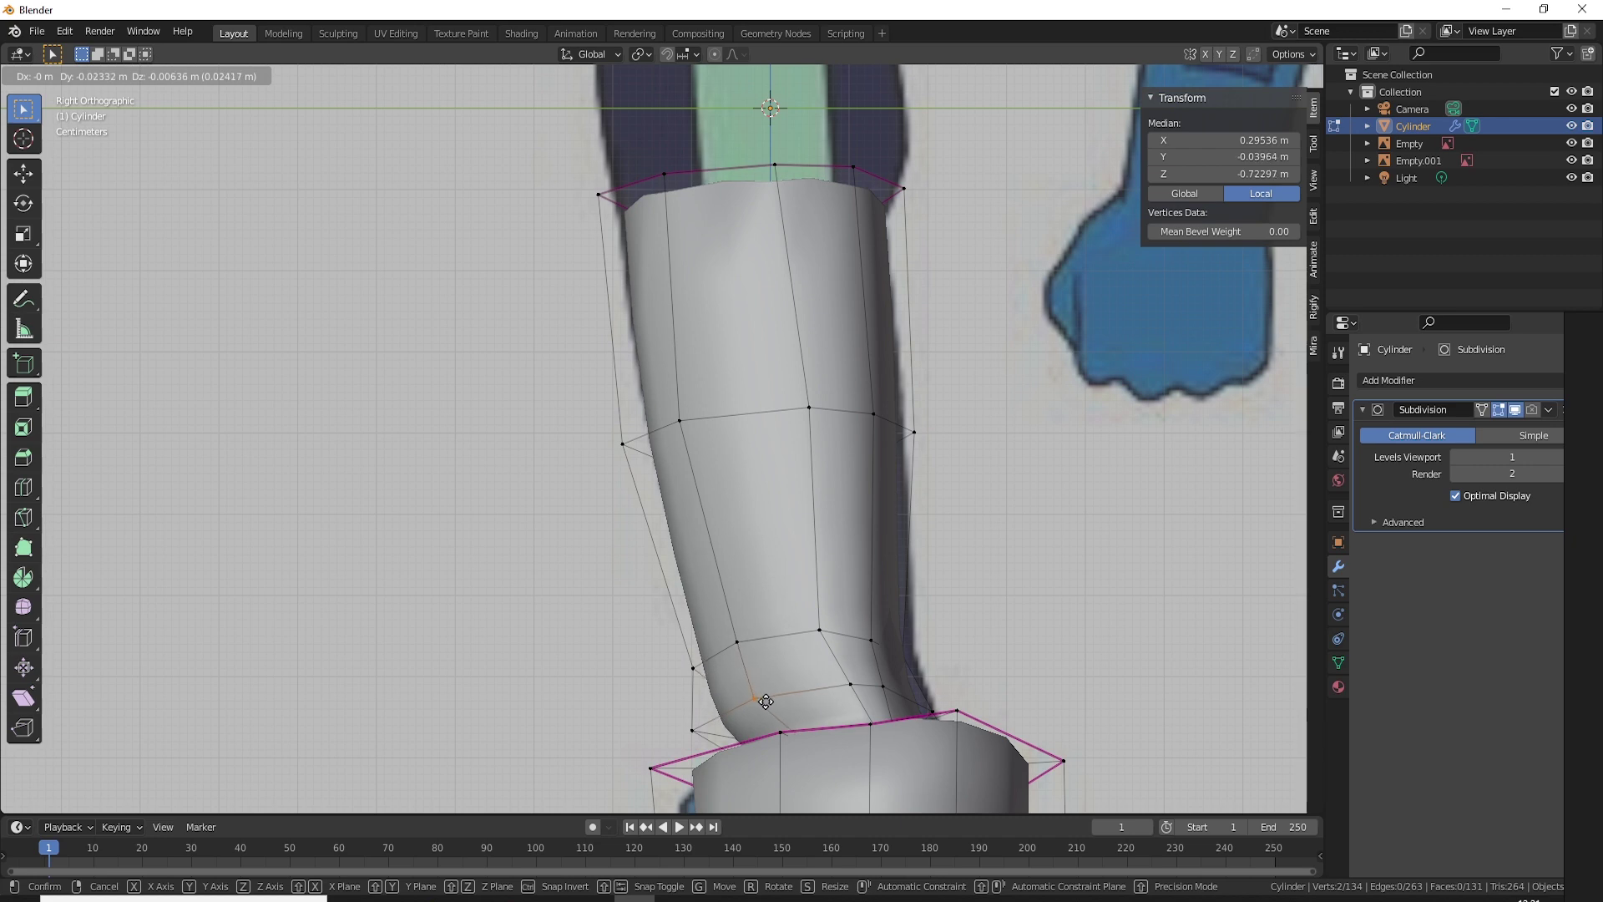
{"action": "left_click", "coordinate": [763, 701]}
{"action": "key", "text": "alt+a"}
{"action": "left_click", "coordinate": [715, 676]}
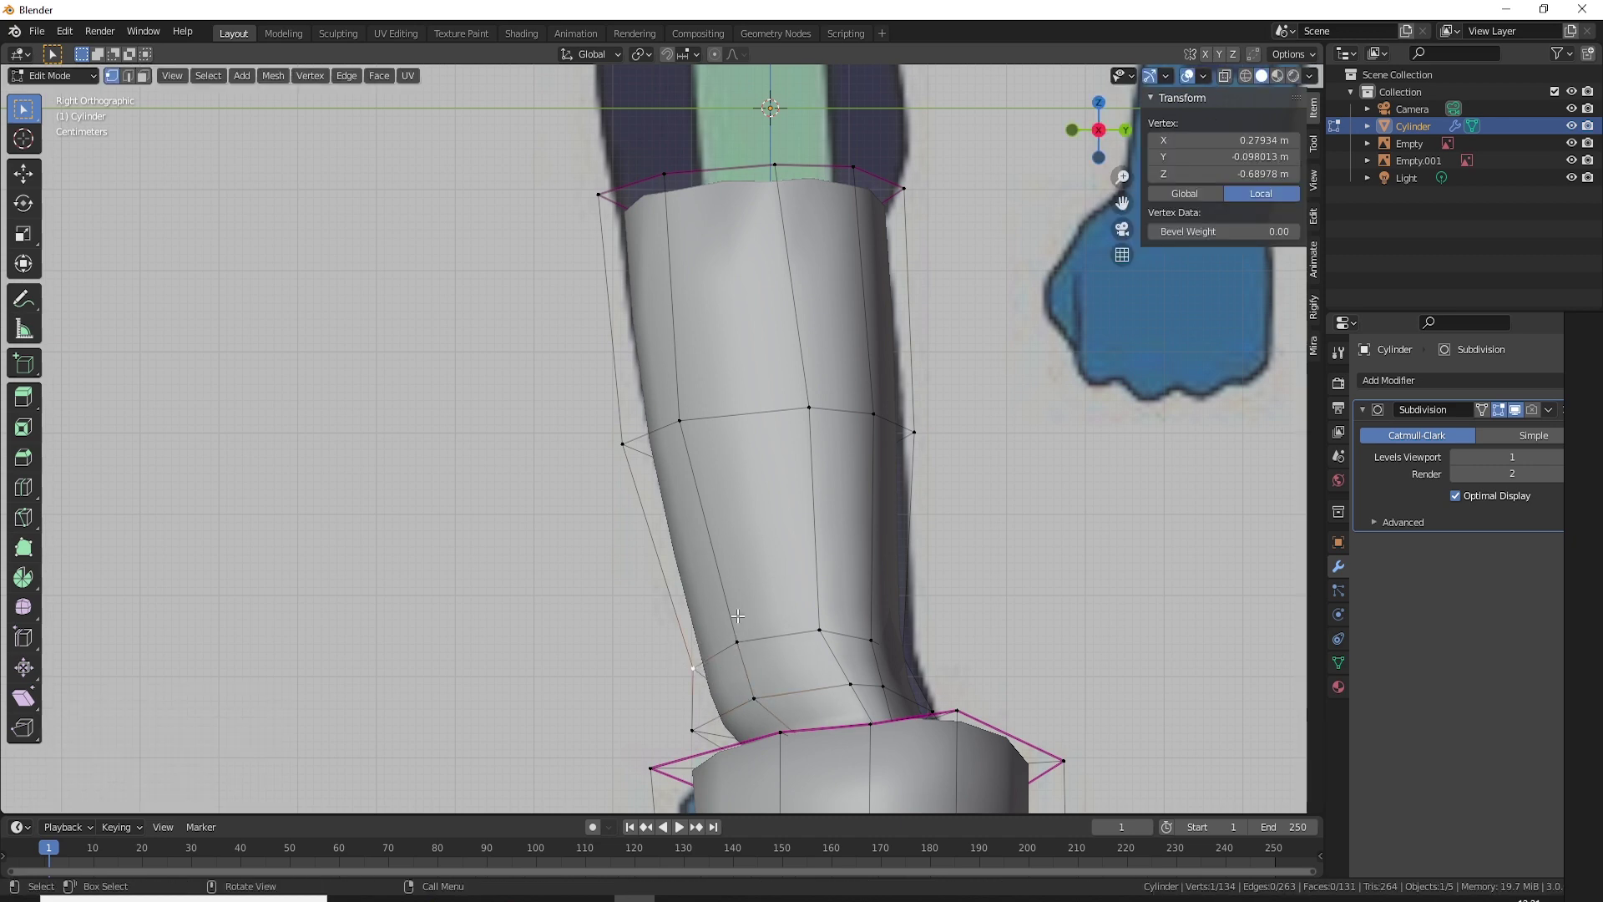
{"action": "middle_click_drag", "start_coordinate": [715, 676], "coordinate": [837, 677]}
{"action": "mouse_move", "coordinate": [691, 685]}
{"action": "middle_mouse_down"}
{"action": "mouse_move", "coordinate": [752, 603]}
{"action": "mouse_move", "coordinate": [728, 586]}
{"action": "middle_mouse_up"}
{"action": "key", "text": "g"}
{"action": "left_click", "coordinate": [751, 603]}
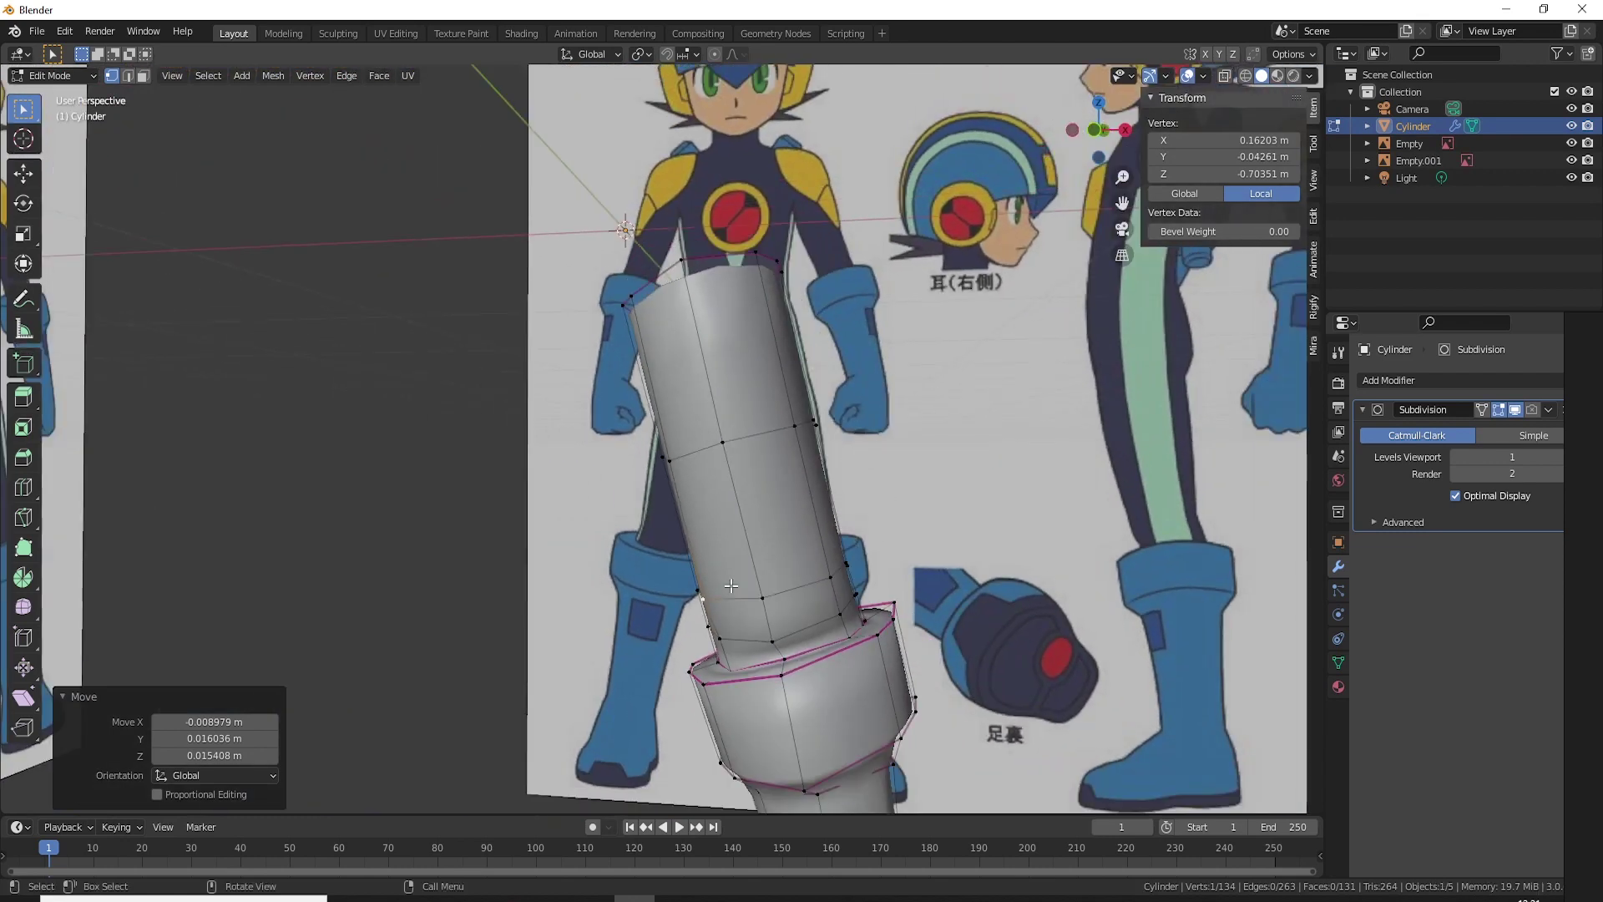
Step: In see-through front view, move the lower loop's left vertices onto the reference leg outline
{"action": "key", "text": "KP_1"}
{"action": "key", "text": "alt+z"}
{"action": "scroll", "coordinate": [776, 568], "scroll_direction": "up", "scroll_amount": 1}
{"action": "scroll", "coordinate": [824, 542], "scroll_direction": "up", "scroll_amount": 2}
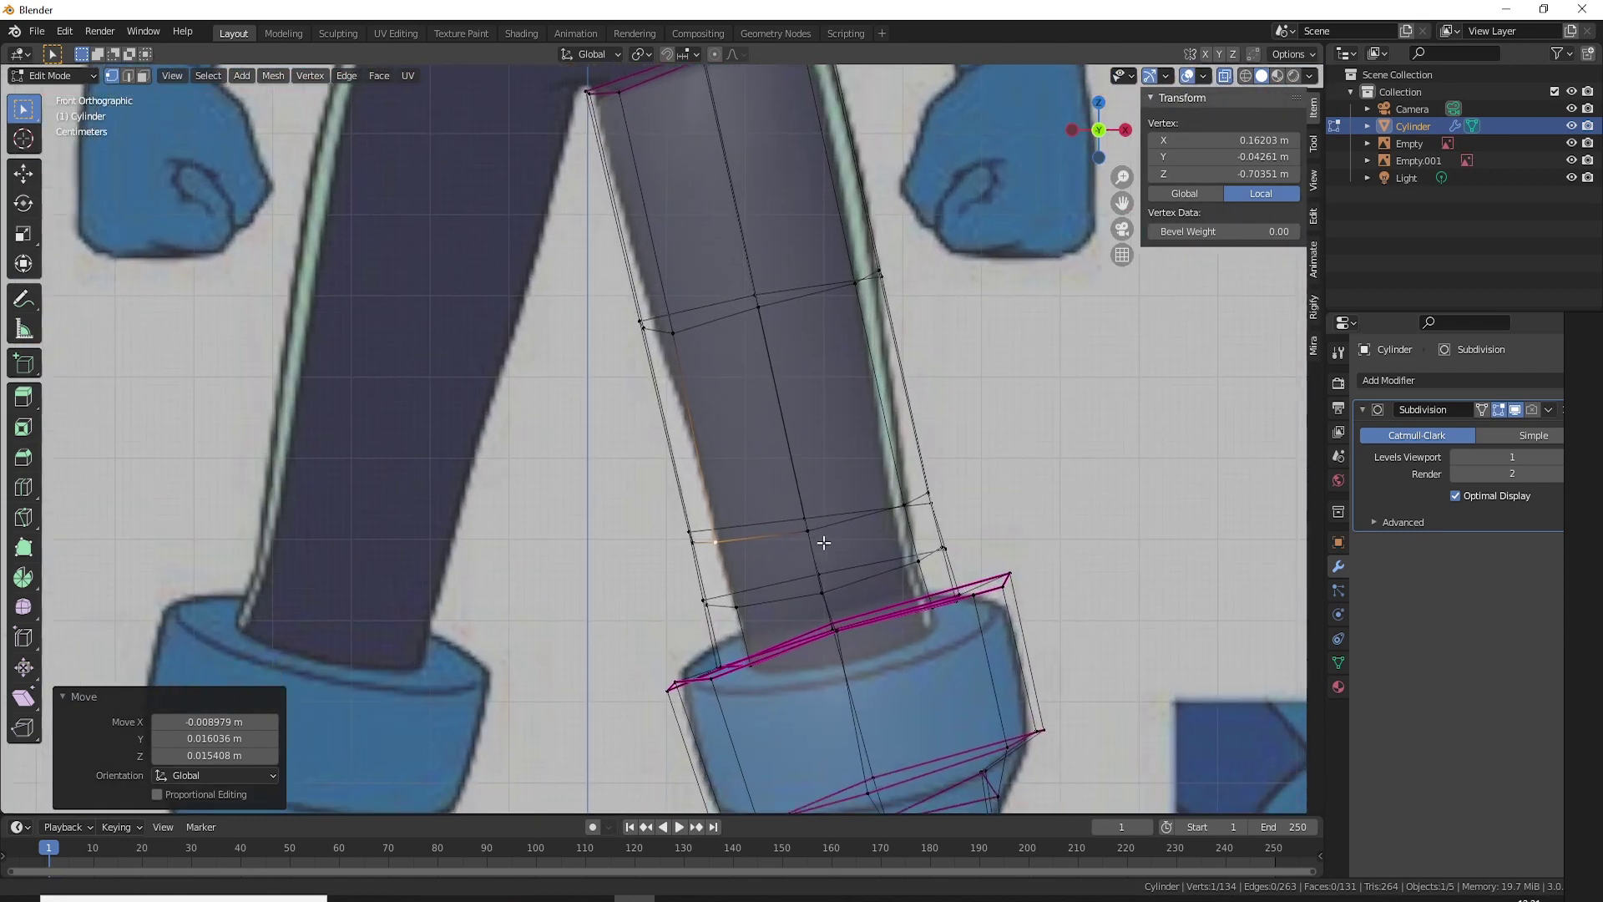
{"action": "scroll", "coordinate": [824, 542], "scroll_direction": "down", "scroll_amount": 1, "text": "shift"}
{"action": "mouse_move", "coordinate": [647, 482]}
{"action": "left_mouse_down"}
{"action": "mouse_move", "coordinate": [973, 525]}
{"action": "mouse_move", "coordinate": [762, 554]}
{"action": "left_mouse_up"}
{"action": "key", "text": "g"}
{"action": "left_click", "coordinate": [714, 574]}
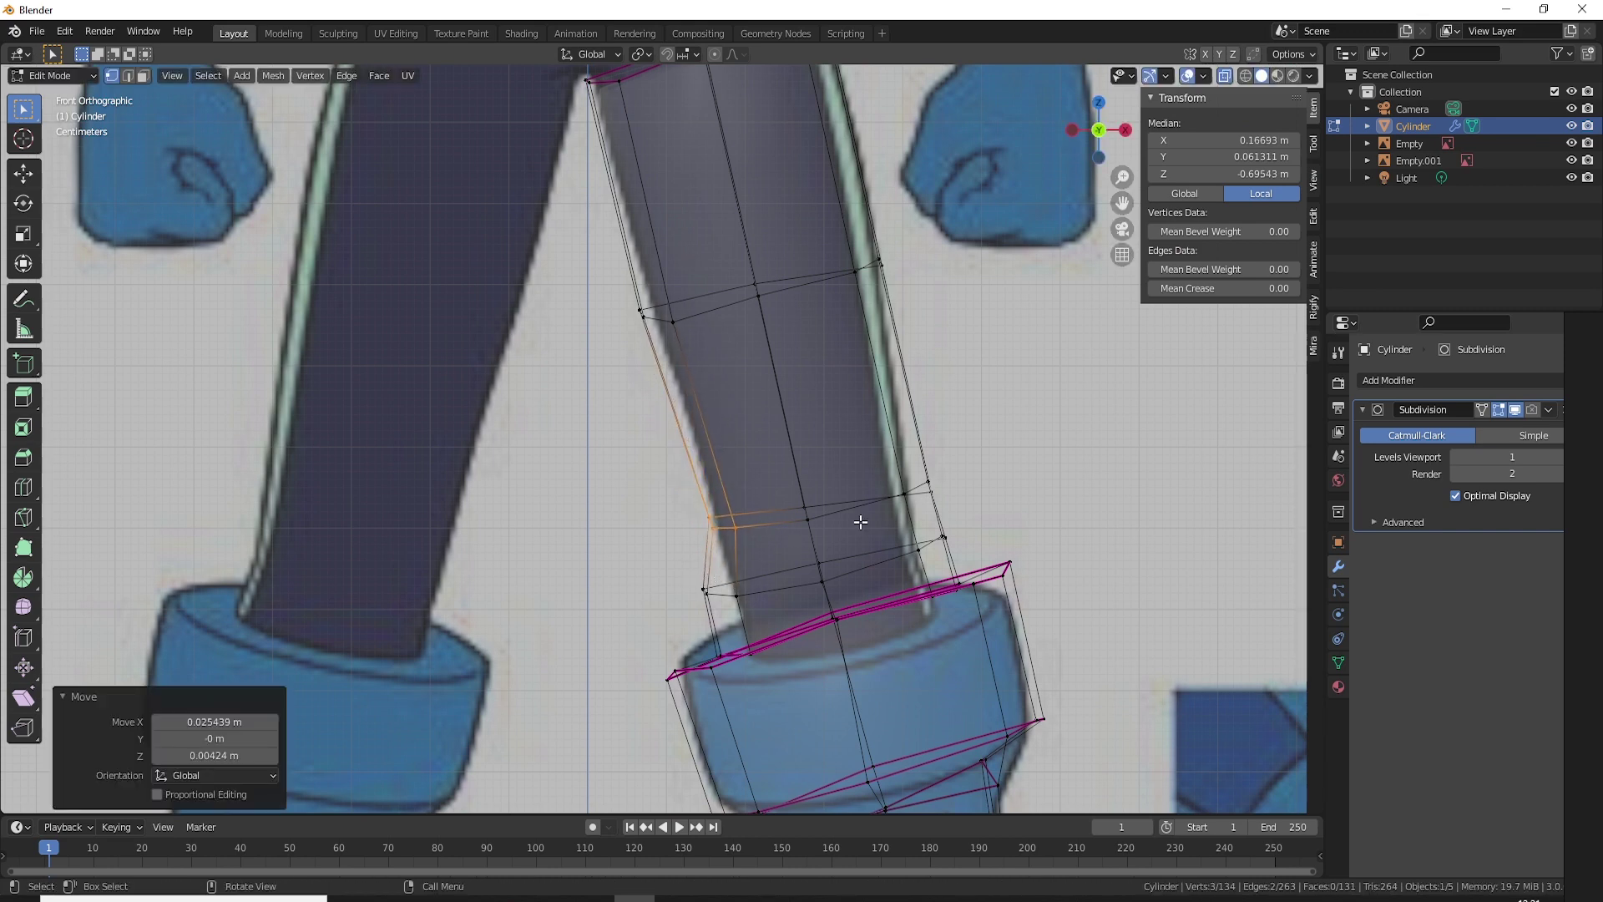
Step: Move the lower loop's right-side and ankle vertices to follow the reference leg
{"action": "key", "text": "g"}
{"action": "mouse_move", "coordinate": [919, 472]}
{"action": "left_mouse_down"}
{"action": "mouse_move", "coordinate": [868, 526]}
{"action": "mouse_move", "coordinate": [883, 574]}
{"action": "left_mouse_up"}
{"action": "left_click", "coordinate": [846, 524]}
{"action": "key", "text": "g"}
{"action": "left_click", "coordinate": [857, 576]}
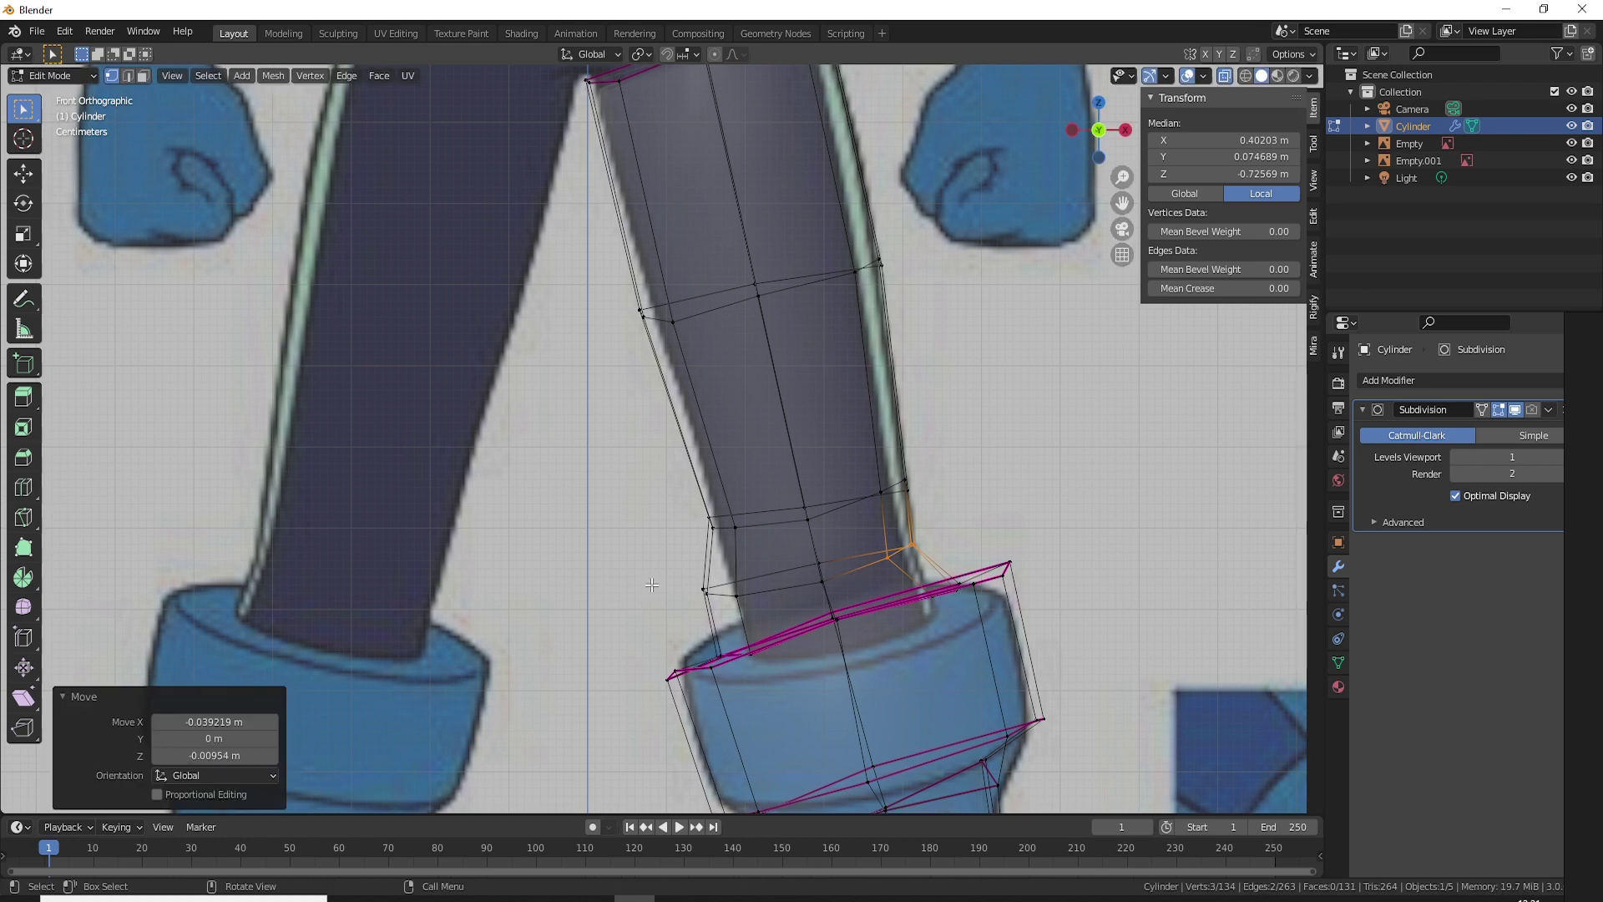
{"action": "left_click_drag", "start_coordinate": [689, 576], "coordinate": [751, 605]}
{"action": "key", "text": "g"}
{"action": "left_click", "coordinate": [785, 609]}
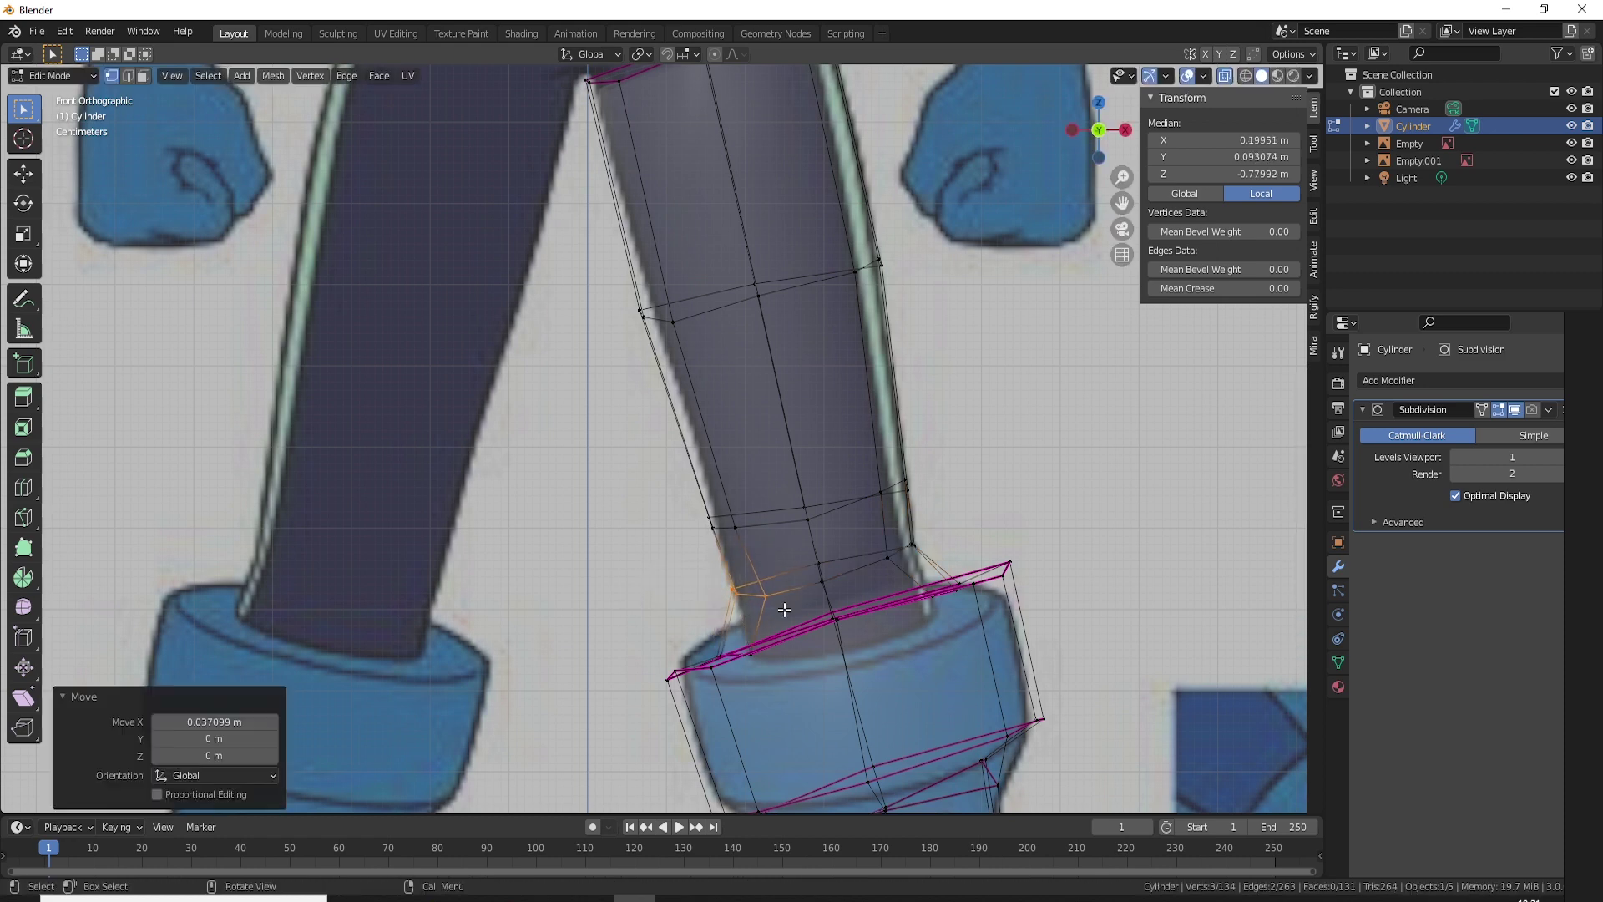
Step: Select boot-ring vertices and shift them in front view to match the reference boot
{"action": "left_click", "coordinate": [720, 656], "text": "shift"}
{"action": "mouse_move", "coordinate": [719, 655]}
{"action": "middle_mouse_down"}
{"action": "mouse_move", "coordinate": [558, 517]}
{"action": "mouse_move", "coordinate": [707, 549]}
{"action": "middle_mouse_up"}
{"action": "left_click", "coordinate": [557, 517], "text": "shift"}
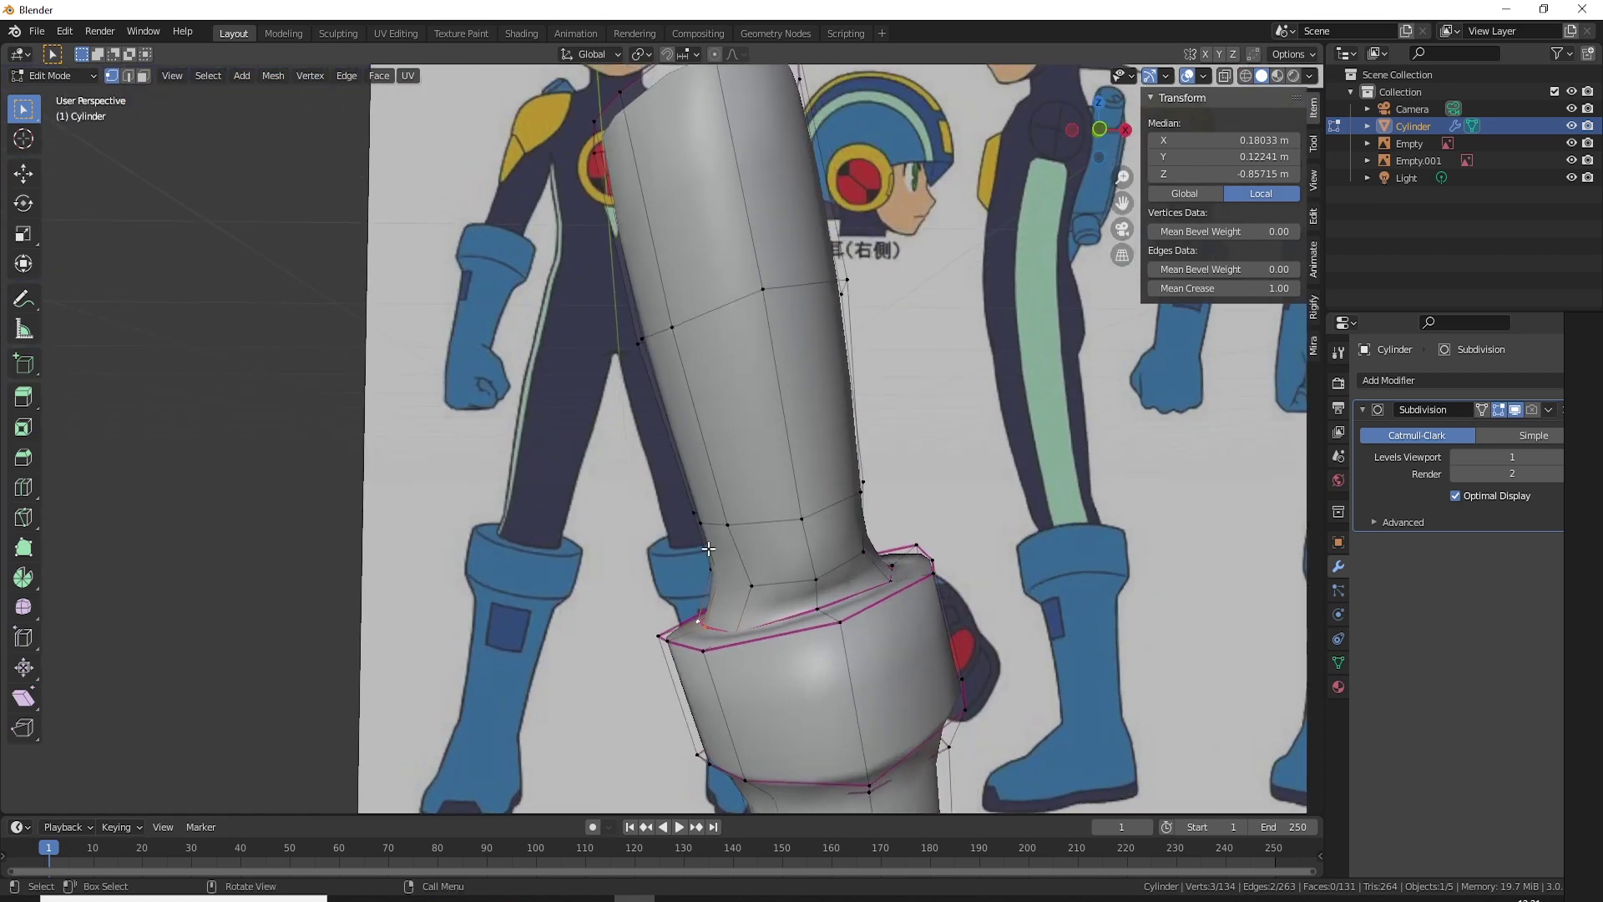
{"action": "key", "text": "KP_1"}
{"action": "key", "text": "g"}
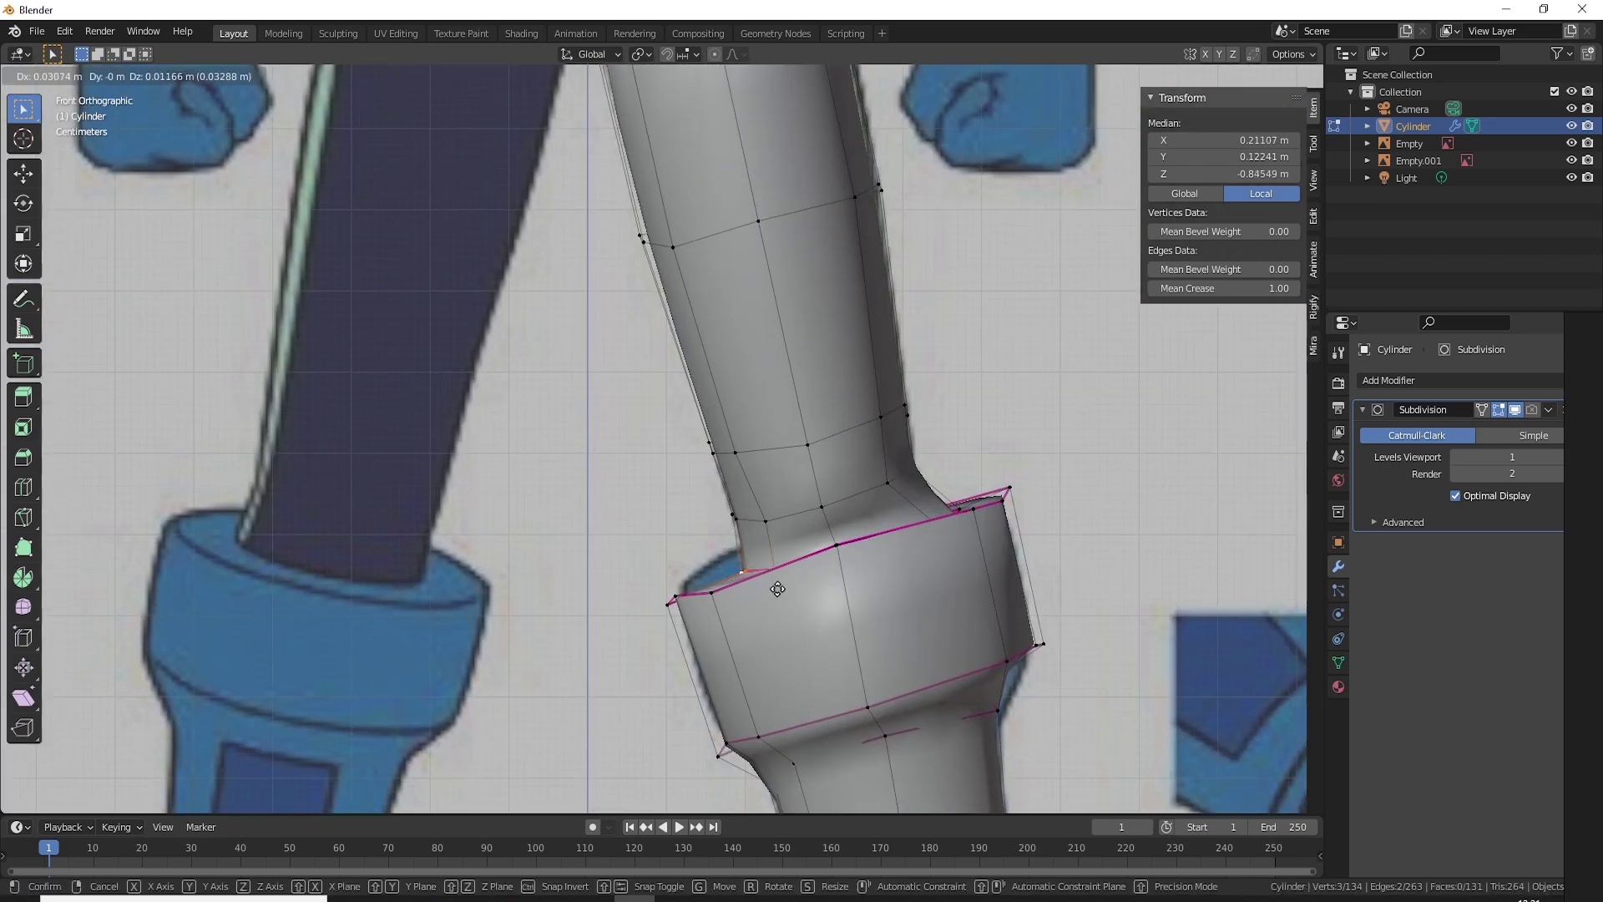
{"action": "left_click", "coordinate": [786, 588]}
Step: Move another boot-ring vertex left and down onto the reference outline
{"action": "middle_click_drag", "start_coordinate": [970, 524], "coordinate": [960, 550]}
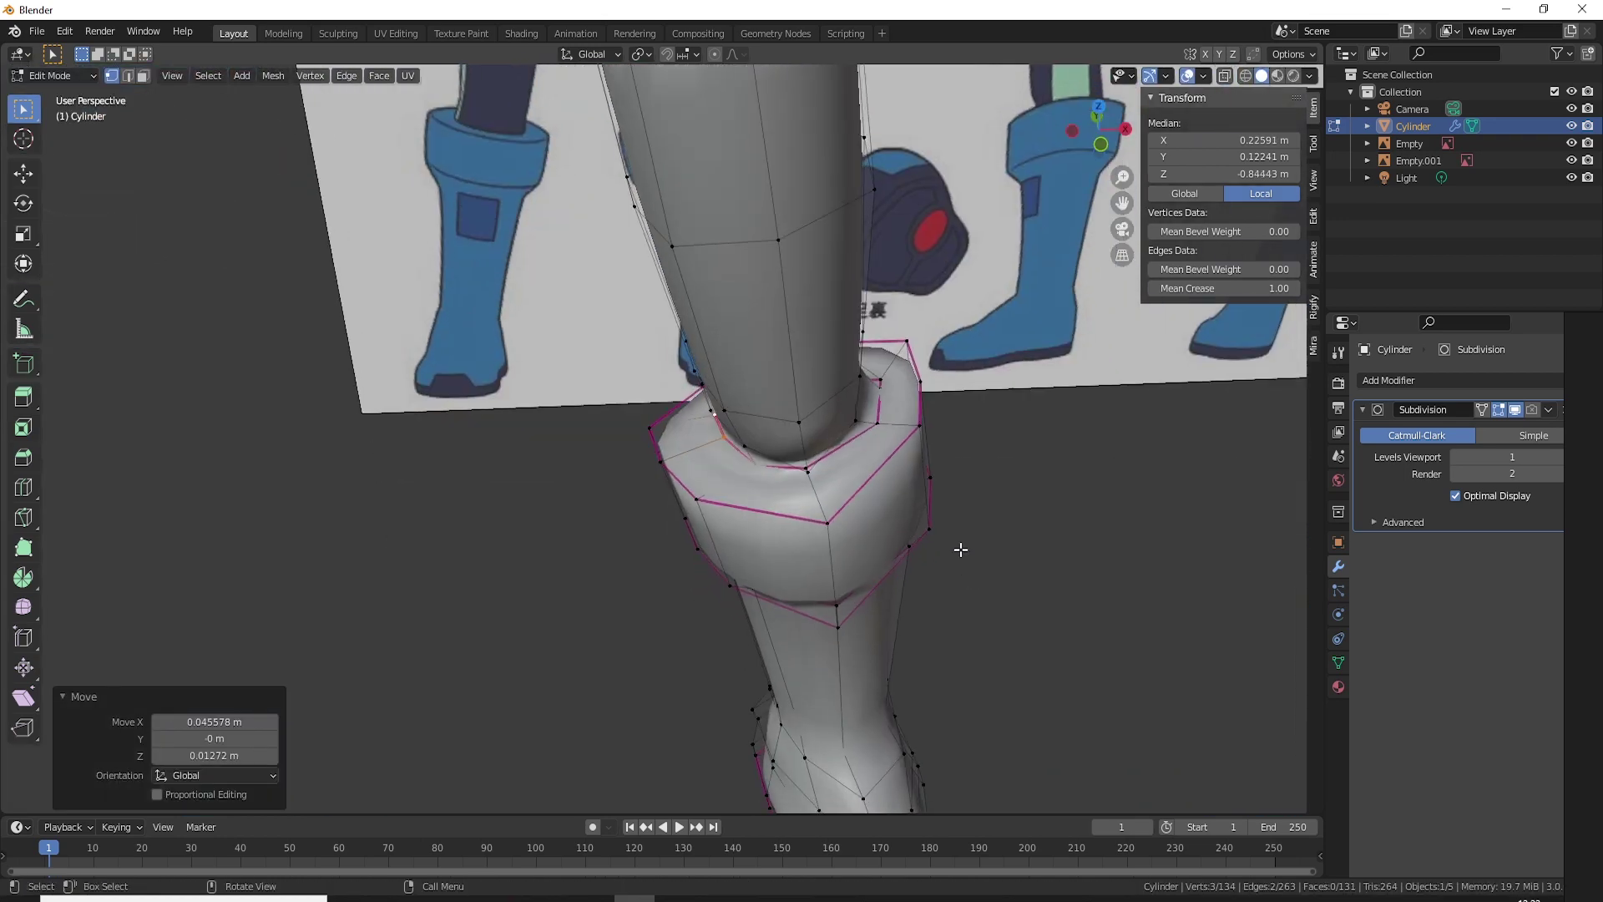
{"action": "left_click", "coordinate": [876, 419], "text": "shift"}
{"action": "middle_click_drag", "start_coordinate": [876, 419], "coordinate": [769, 453]}
{"action": "middle_click_drag", "start_coordinate": [1043, 602], "coordinate": [968, 594]}
{"action": "left_click", "coordinate": [969, 595], "text": "shift"}
{"action": "key", "text": "KP_1"}
{"action": "key", "text": "g"}
{"action": "left_click", "coordinate": [937, 628]}
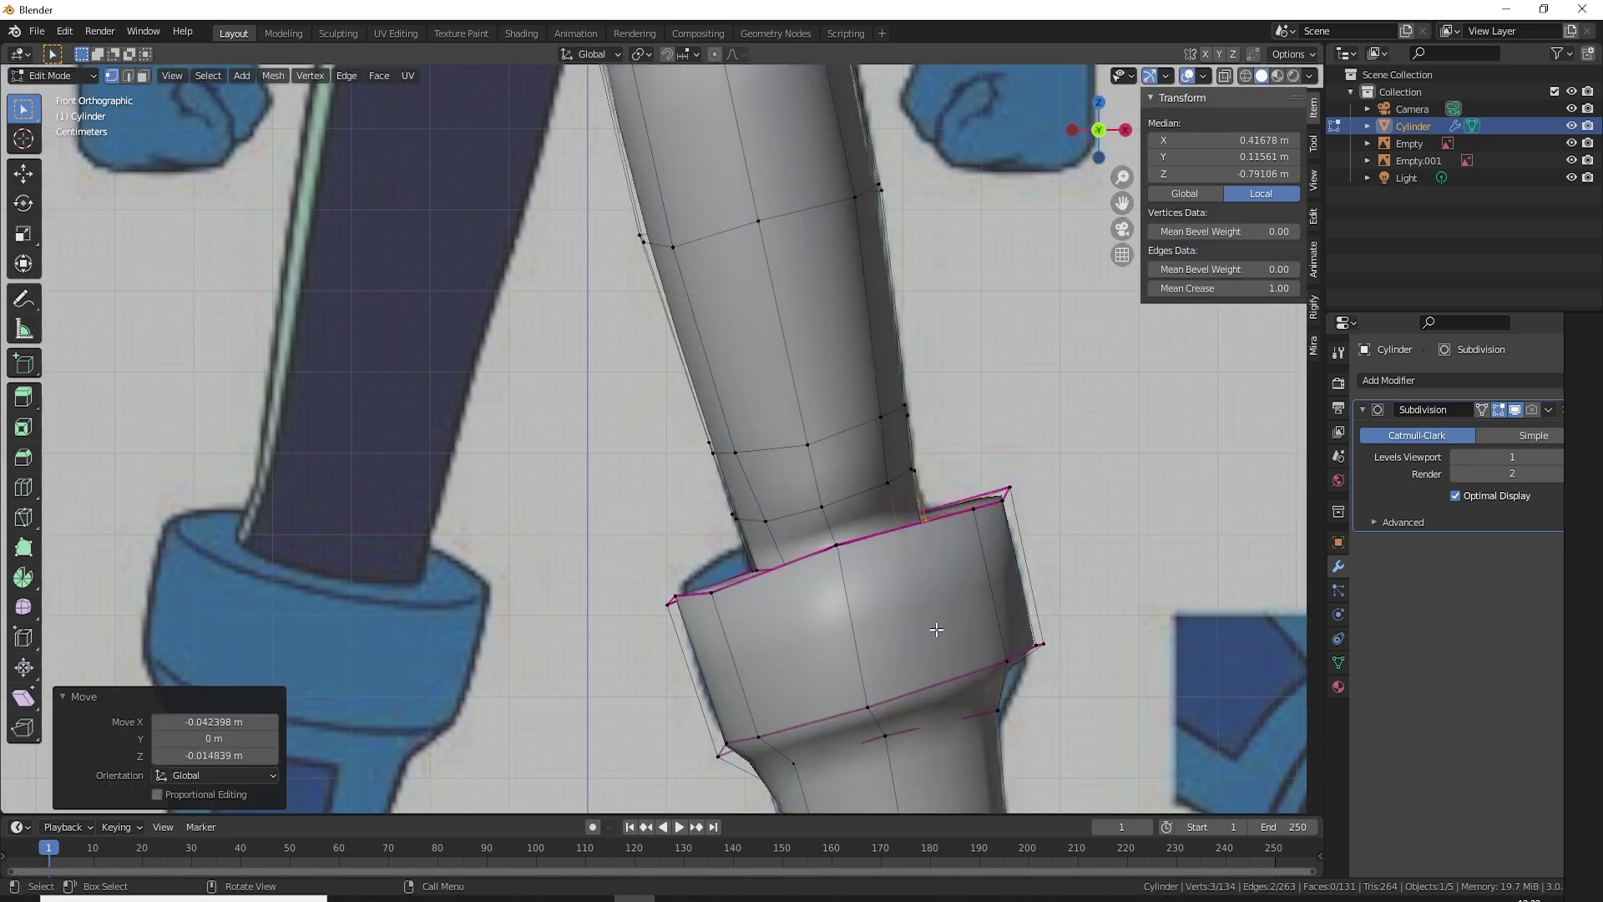
Step: Reposition upper-leg vertices, pushing the right side outward to the thigh outline
{"action": "middle_click_drag", "start_coordinate": [814, 577], "coordinate": [822, 551], "text": "shift"}
{"action": "left_click", "coordinate": [822, 551]}
{"action": "key", "text": "g"}
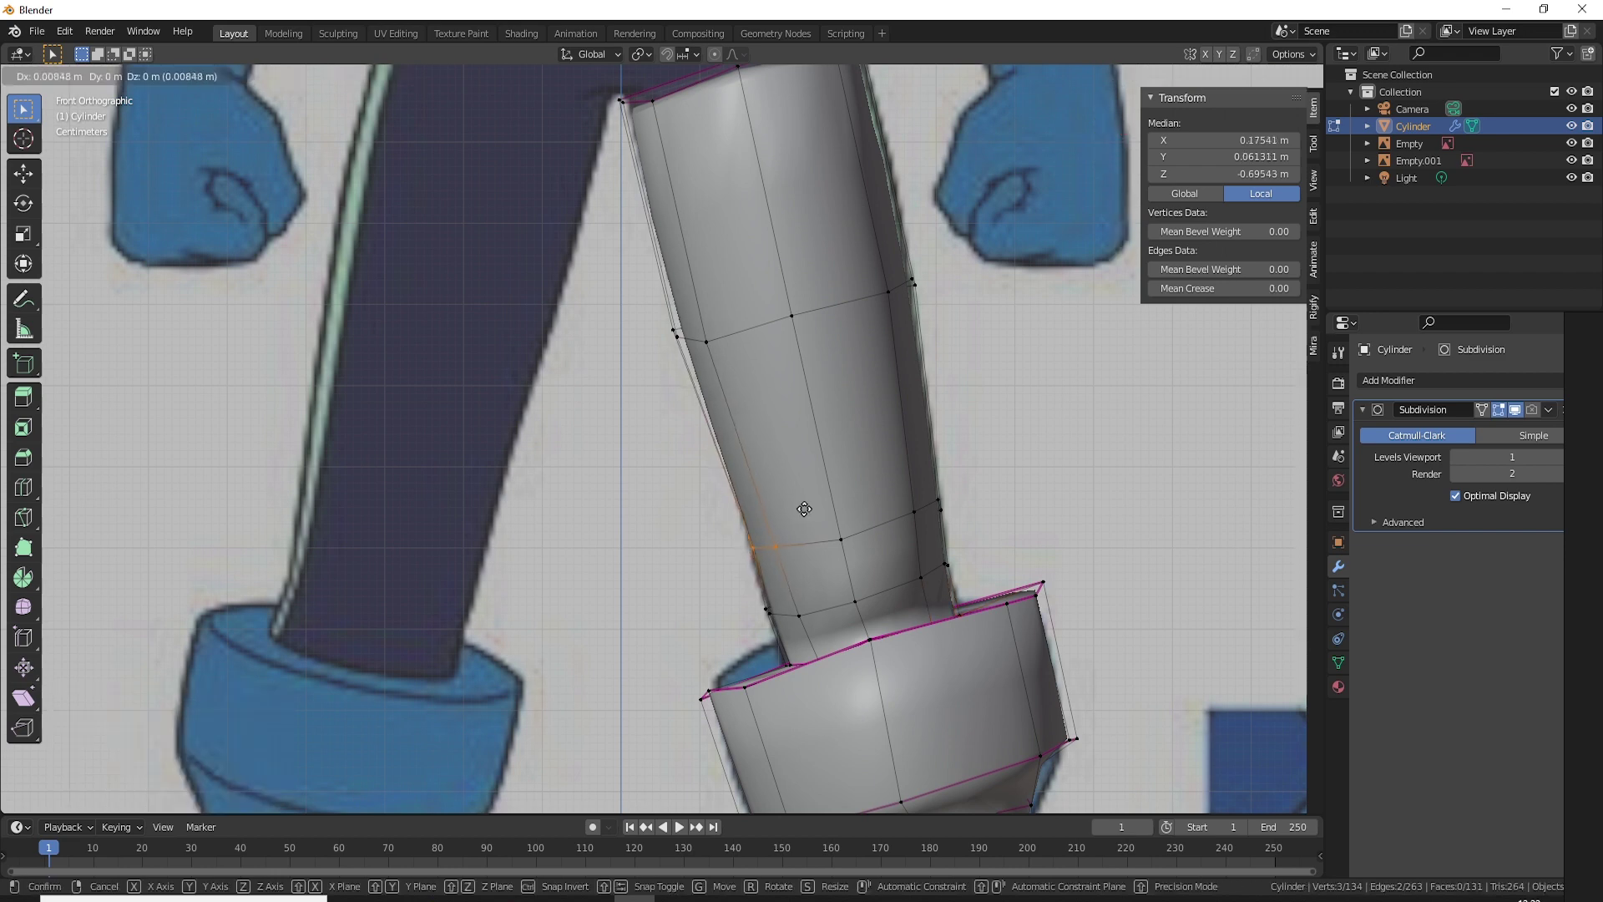
{"action": "left_click", "coordinate": [636, 390]}
{"action": "key", "text": "g"}
{"action": "left_click", "coordinate": [710, 334]}
{"action": "left_click", "coordinate": [914, 317]}
{"action": "key", "text": "g"}
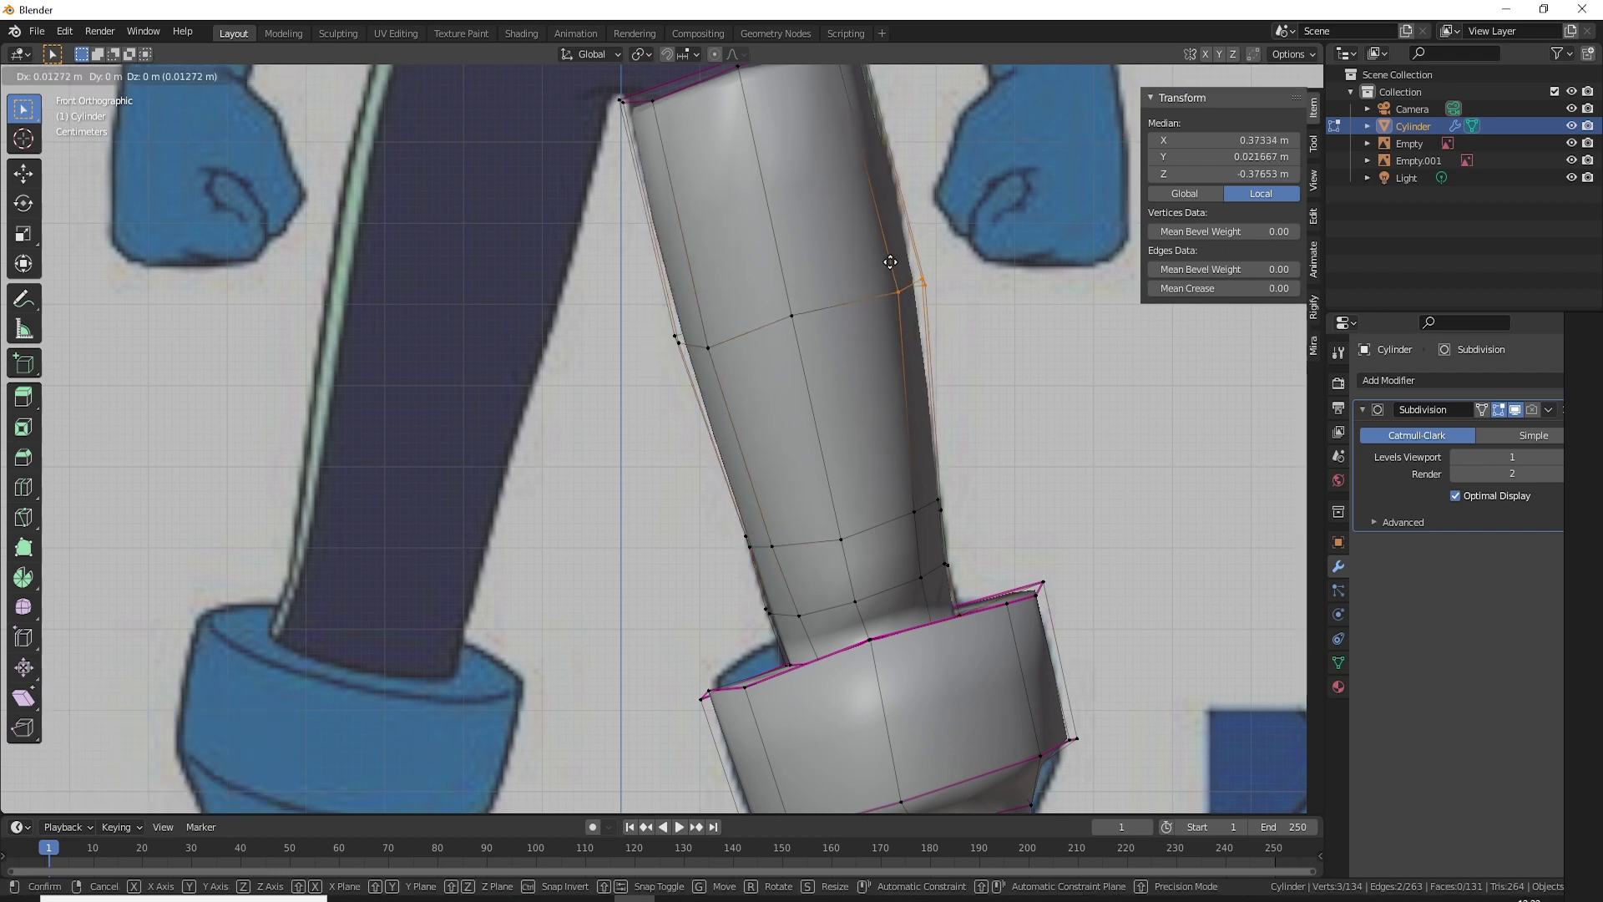
{"action": "middle_click_drag", "start_coordinate": [919, 127], "coordinate": [919, 295], "text": "shift"}
Step: Adjust the top-ring vertices and nudge a group of leg vertices sideways
{"action": "key", "text": "g"}
{"action": "left_click", "coordinate": [751, 260]}
{"action": "key", "text": "g"}
{"action": "middle_click_drag", "start_coordinate": [807, 549], "coordinate": [797, 386], "text": "shift"}
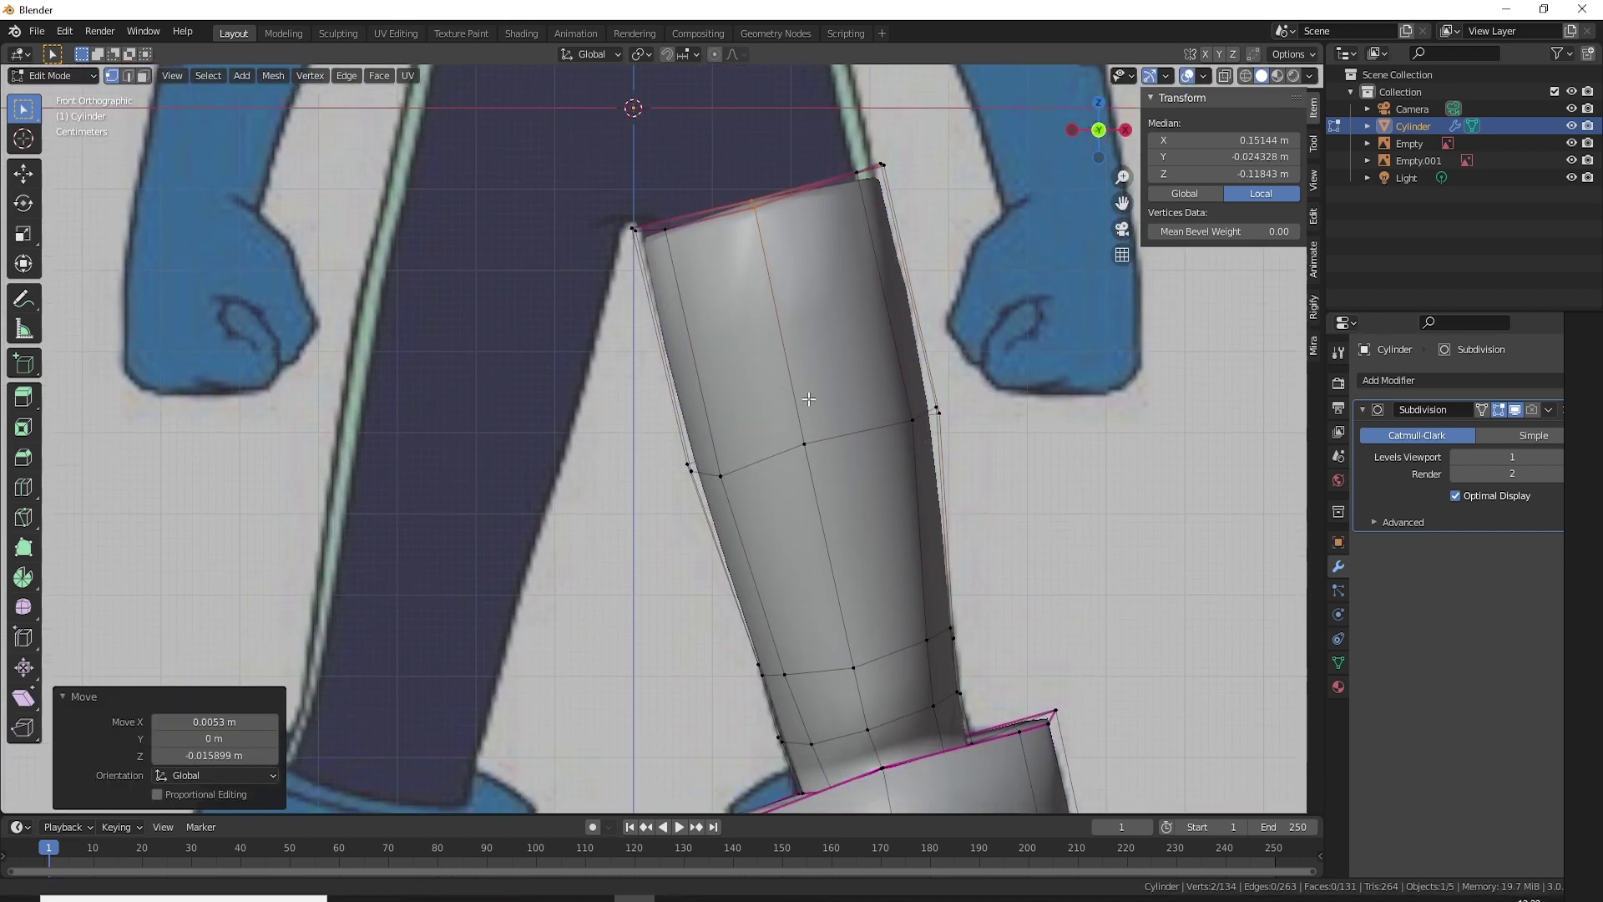
{"action": "key", "text": "b"}
{"action": "left_click_drag", "start_coordinate": [797, 385], "coordinate": [742, 589]}
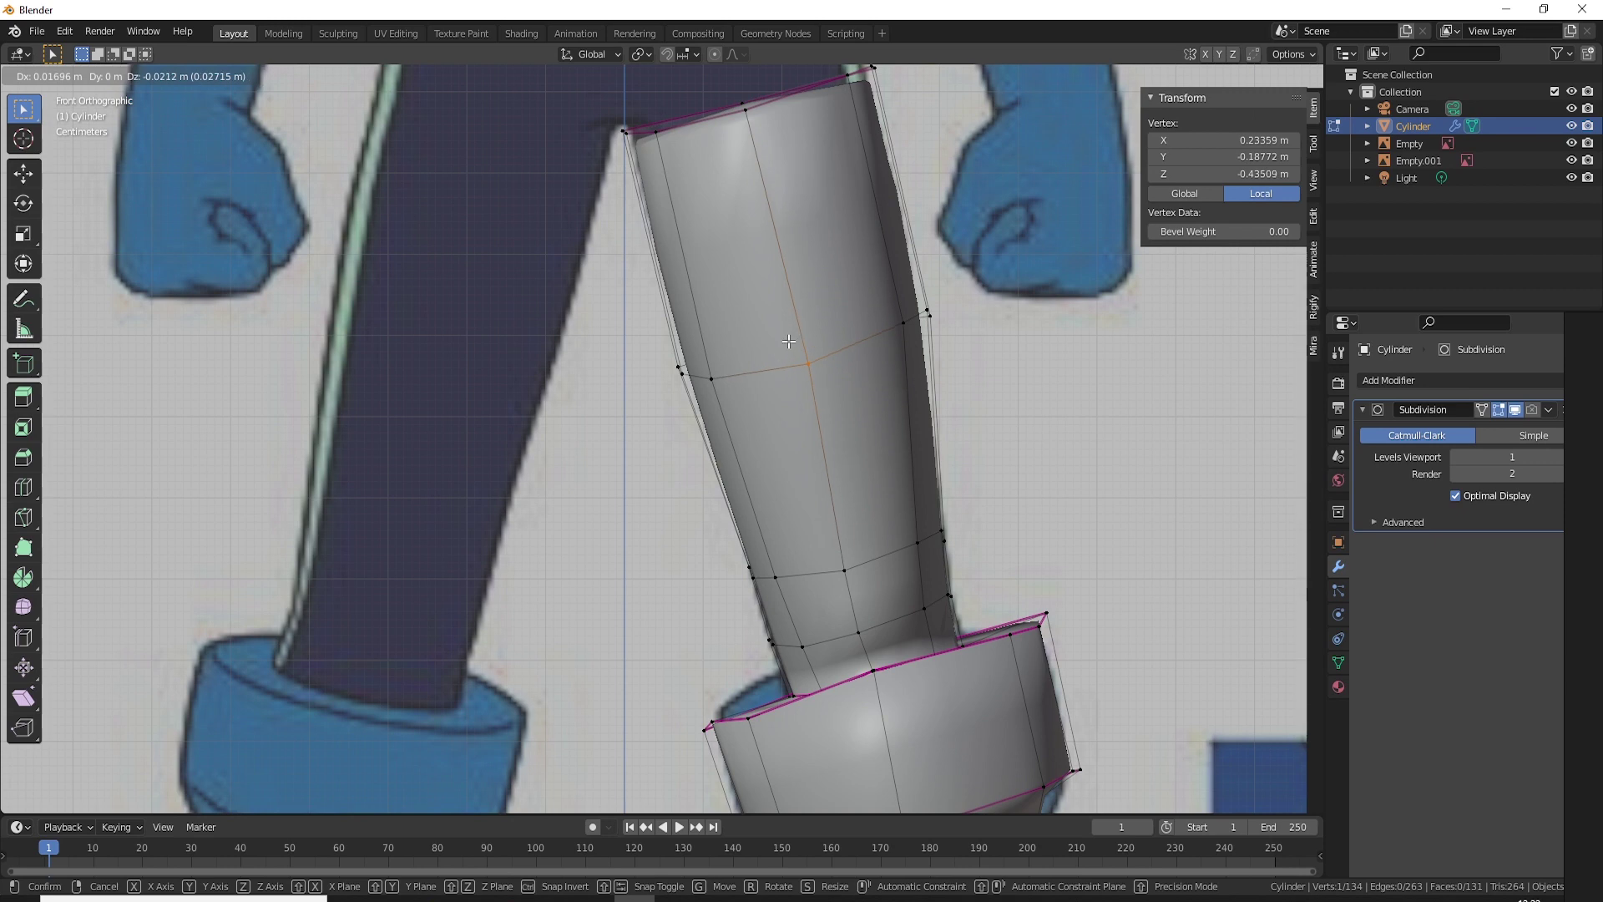
{"action": "key", "text": "g"}
{"action": "left_click", "coordinate": [788, 615]}
Step: Nudge individual leg vertices on both sides onto the reference outline
{"action": "left_click", "coordinate": [778, 576]}
{"action": "key", "text": "g"}
{"action": "left_click", "coordinate": [776, 576]}
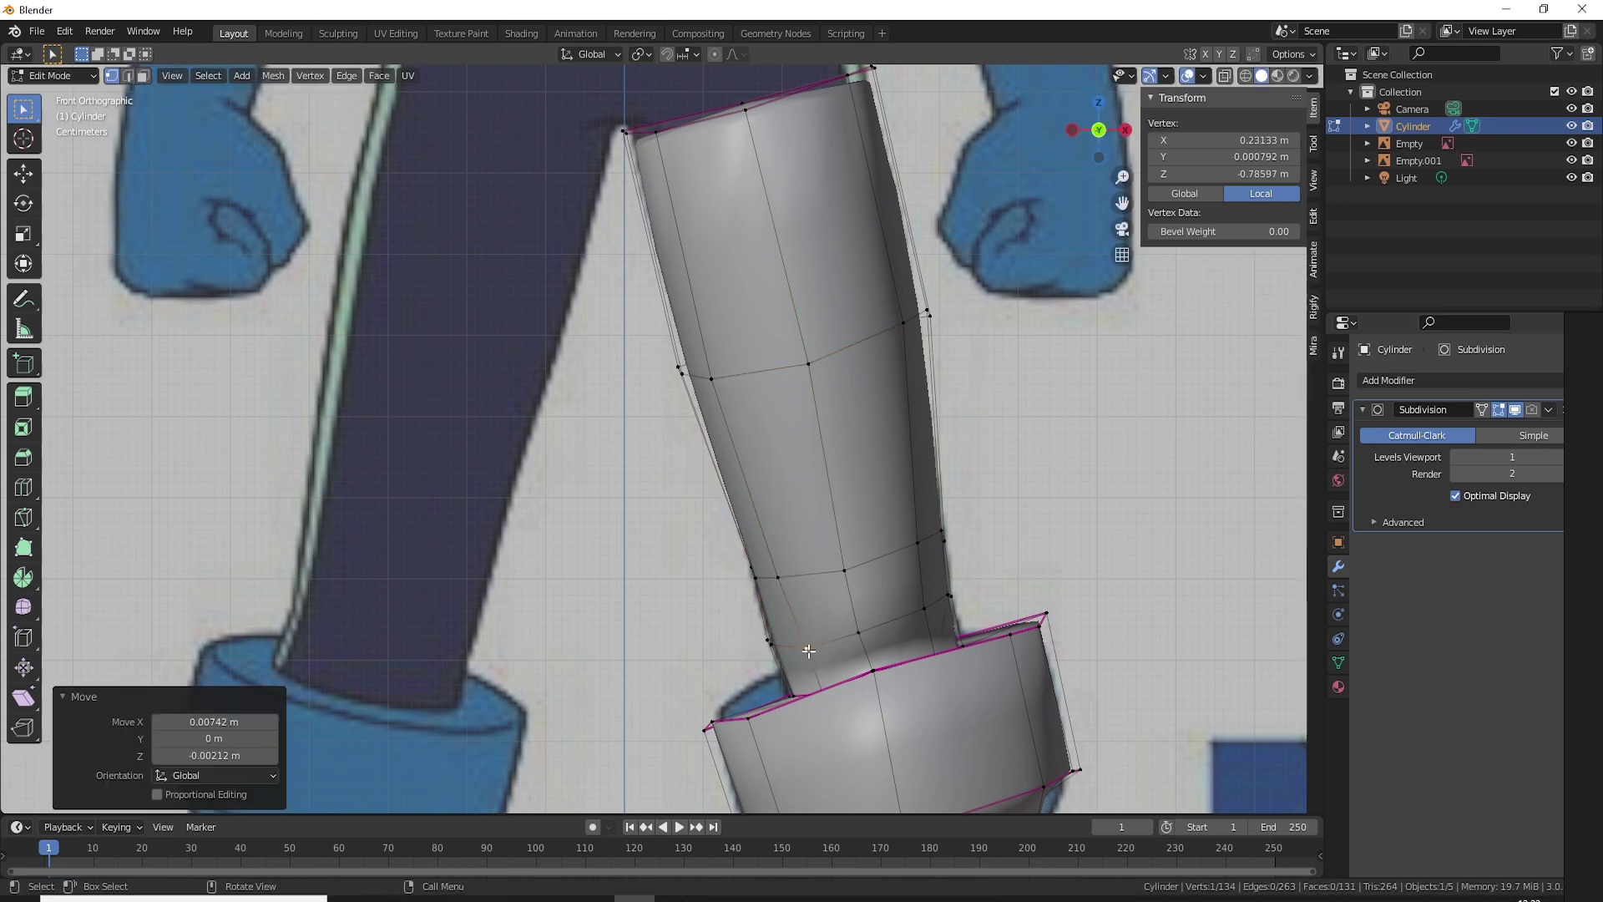
{"action": "key", "text": "g"}
{"action": "left_click", "coordinate": [791, 578]}
{"action": "left_click", "coordinate": [923, 537]}
{"action": "key", "text": "g"}
{"action": "left_click", "coordinate": [908, 555]}
{"action": "key", "text": "g"}
{"action": "left_click", "coordinate": [933, 551]}
{"action": "scroll", "coordinate": [933, 551], "scroll_direction": "down", "scroll_amount": 7}
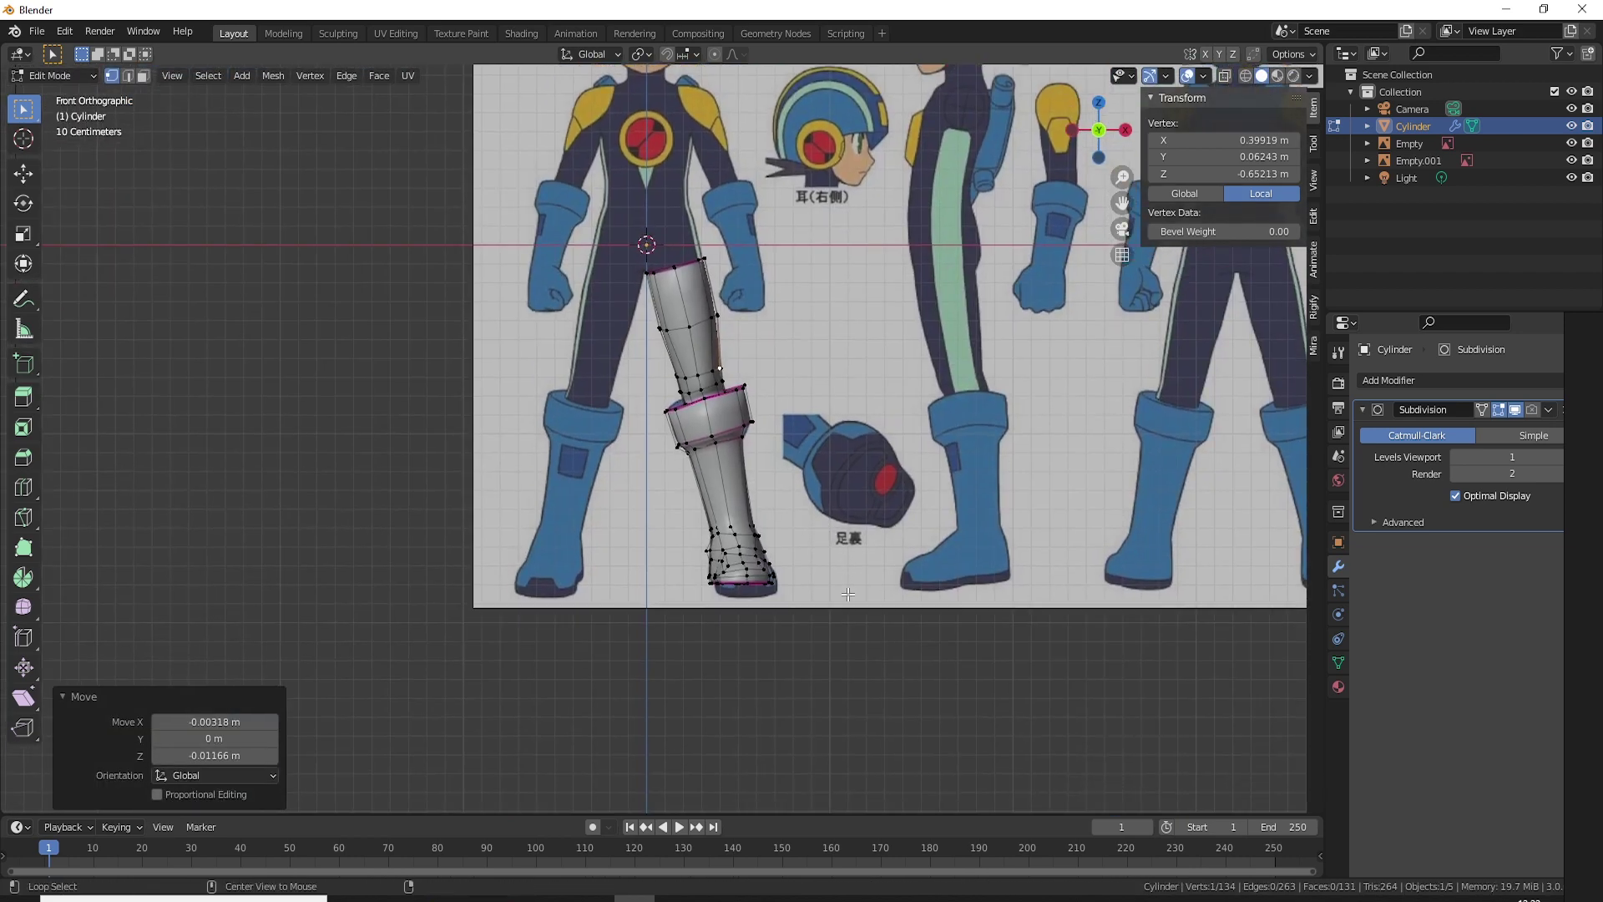
Step: Switch to Object Mode and inspect the smoothed leg from several angles, including right view
{"action": "key", "text": "Tab"}
{"action": "mouse_move", "coordinate": [1082, 666]}
{"action": "middle_mouse_down"}
{"action": "mouse_move", "coordinate": [894, 488]}
{"action": "mouse_move", "coordinate": [713, 511]}
{"action": "mouse_move", "coordinate": [724, 546]}
{"action": "mouse_move", "coordinate": [765, 572]}
{"action": "mouse_move", "coordinate": [570, 584]}
{"action": "middle_mouse_up"}
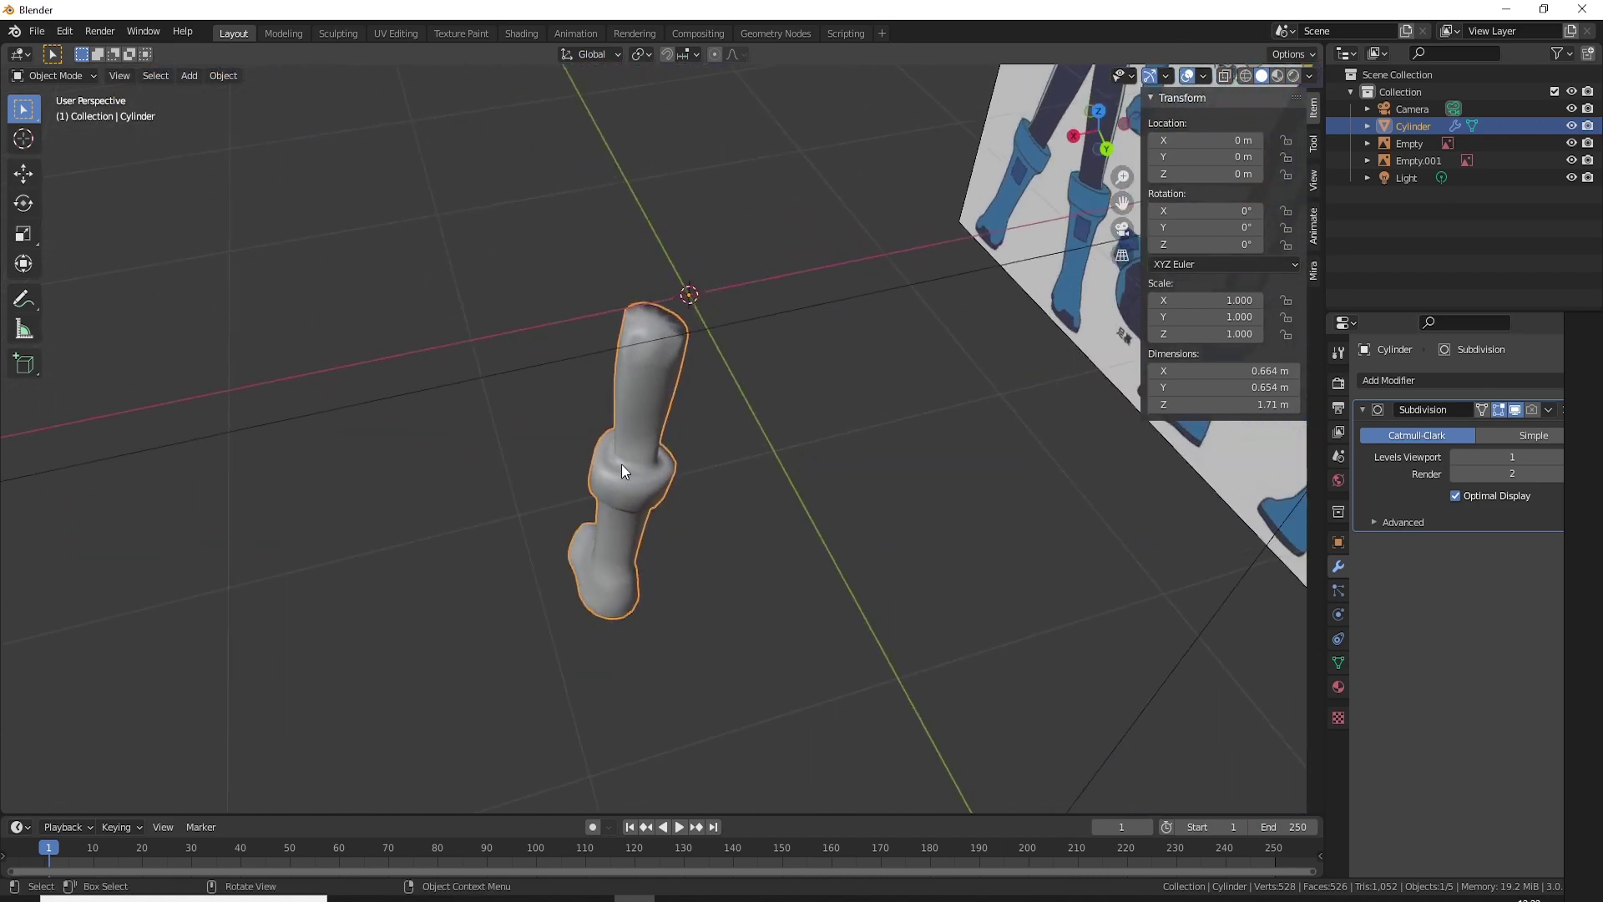
{"action": "mouse_move", "coordinate": [621, 464]}
{"action": "middle_mouse_down"}
{"action": "mouse_move", "coordinate": [694, 508]}
{"action": "mouse_move", "coordinate": [779, 466]}
{"action": "mouse_move", "coordinate": [907, 447]}
{"action": "mouse_move", "coordinate": [734, 454]}
{"action": "mouse_move", "coordinate": [693, 497]}
{"action": "mouse_move", "coordinate": [786, 547]}
{"action": "mouse_move", "coordinate": [919, 547]}
{"action": "mouse_move", "coordinate": [973, 609]}
{"action": "mouse_move", "coordinate": [1195, 577]}
{"action": "middle_mouse_up"}
{"action": "mouse_move", "coordinate": [660, 499]}
{"action": "middle_mouse_down"}
{"action": "mouse_move", "coordinate": [639, 436]}
{"action": "mouse_move", "coordinate": [601, 448]}
{"action": "mouse_move", "coordinate": [649, 403]}
{"action": "mouse_move", "coordinate": [538, 409]}
{"action": "mouse_move", "coordinate": [754, 393]}
{"action": "middle_mouse_up"}
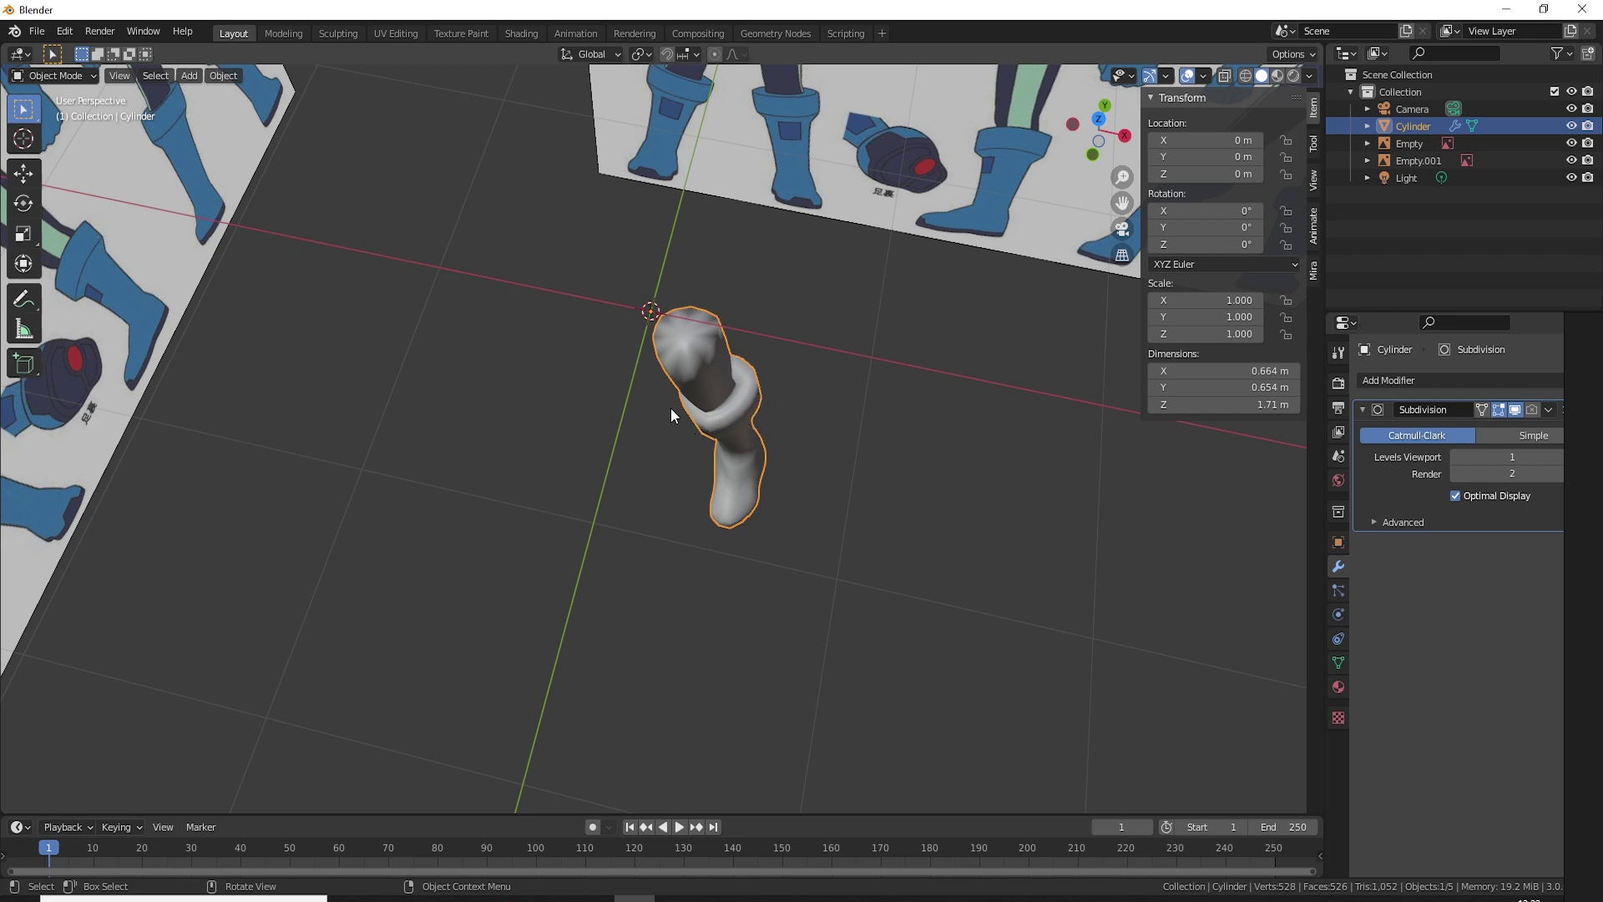
{"action": "mouse_move", "coordinate": [763, 438]}
{"action": "middle_mouse_down"}
{"action": "mouse_move", "coordinate": [638, 337]}
{"action": "mouse_move", "coordinate": [673, 361]}
{"action": "middle_mouse_up"}
{"action": "key", "text": "KP_3"}
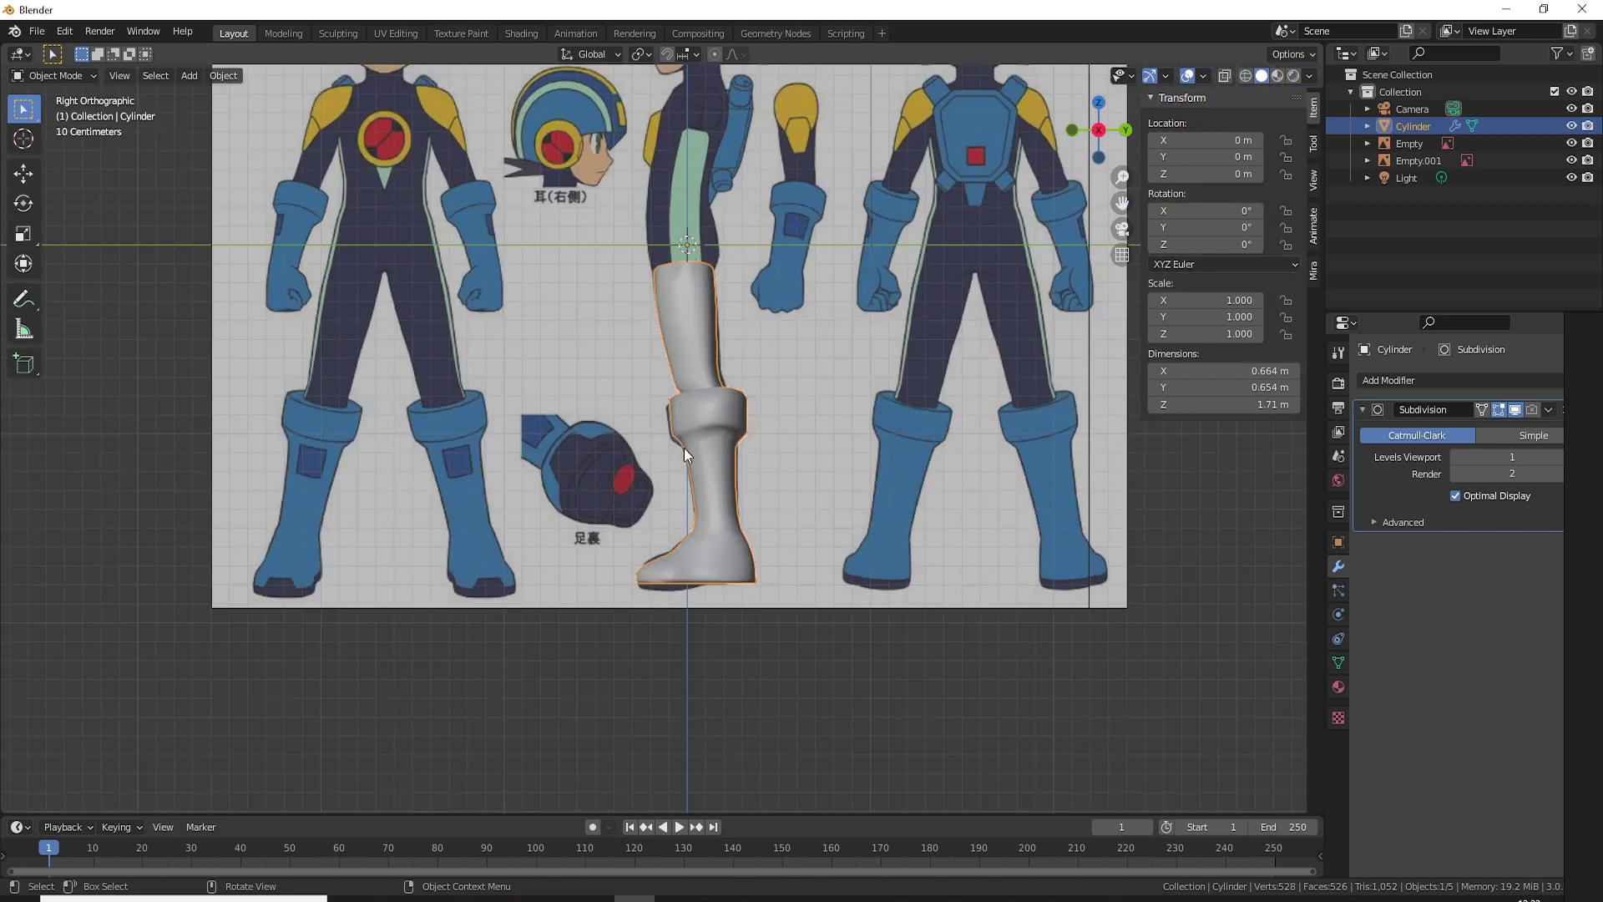
{"action": "mouse_move", "coordinate": [683, 447]}
{"action": "middle_mouse_down"}
{"action": "mouse_move", "coordinate": [692, 464]}
{"action": "mouse_move", "coordinate": [628, 434]}
{"action": "mouse_move", "coordinate": [772, 444]}
{"action": "middle_mouse_up"}
{"action": "scroll", "coordinate": [785, 446], "scroll_direction": "up", "scroll_amount": 1}
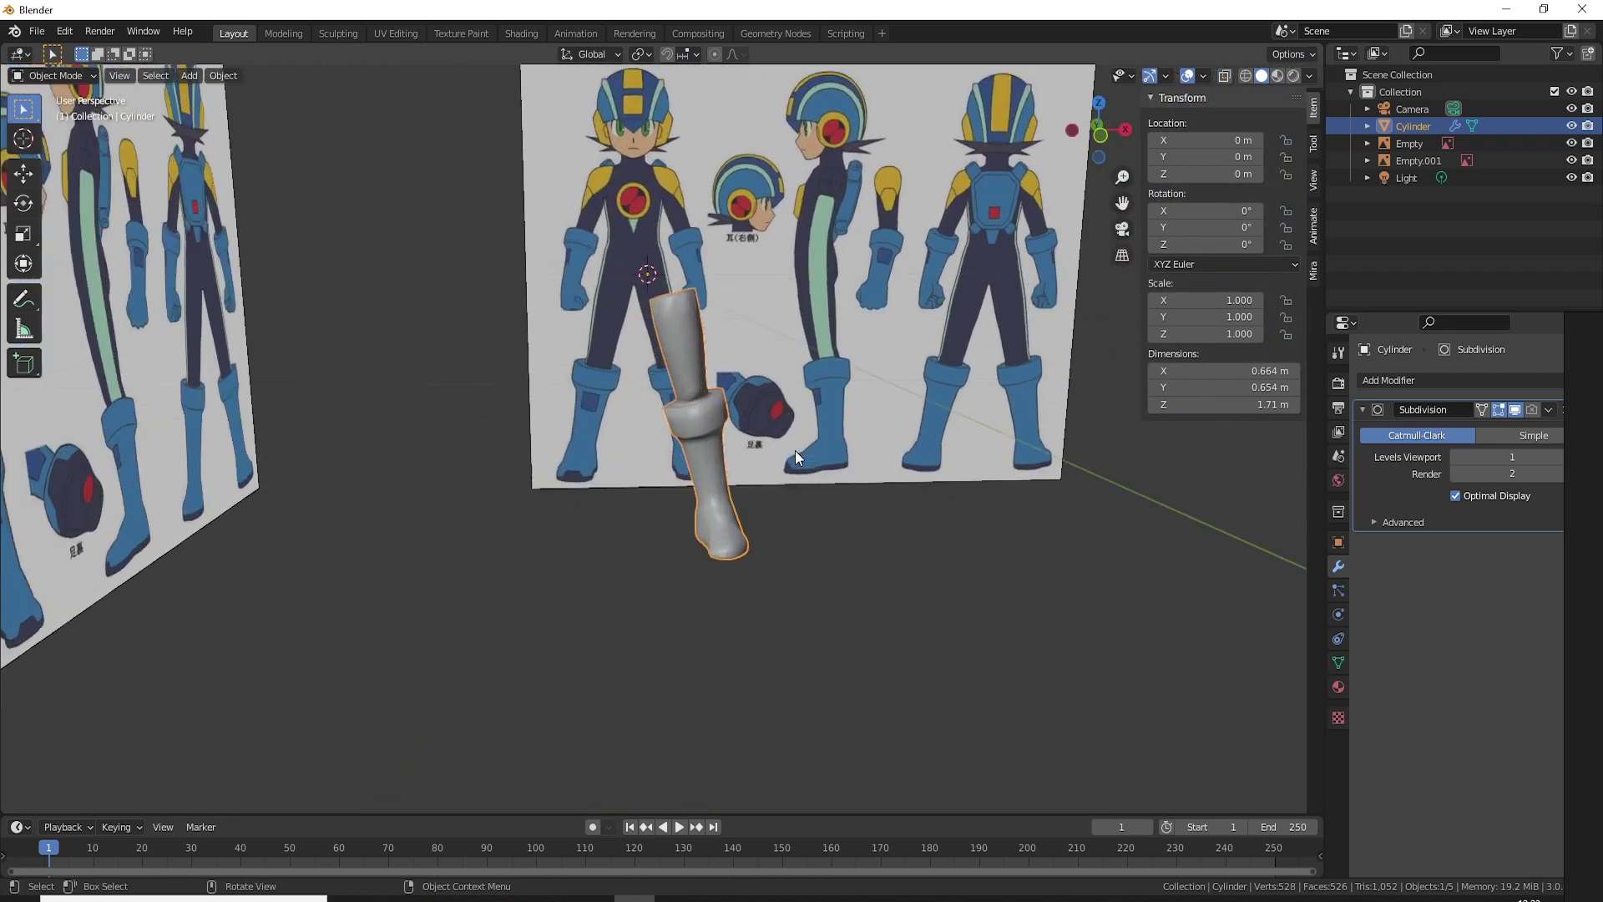
{"action": "scroll", "coordinate": [797, 459], "scroll_direction": "up", "scroll_amount": 1}
{"action": "scroll", "coordinate": [799, 468], "scroll_direction": "up", "scroll_amount": 1}
{"action": "scroll", "coordinate": [804, 480], "scroll_direction": "up", "scroll_amount": 1}
{"action": "mouse_move", "coordinate": [809, 495]}
{"action": "middle_mouse_down"}
{"action": "mouse_move", "coordinate": [312, 496]}
{"action": "mouse_move", "coordinate": [593, 551]}
{"action": "mouse_move", "coordinate": [594, 529]}
{"action": "mouse_move", "coordinate": [755, 693]}
{"action": "mouse_move", "coordinate": [925, 522]}
{"action": "middle_mouse_up"}
Step: In Edit Mode, reposition a knee-ring vertex, undoing one unwanted move
{"action": "key", "text": "Tab"}
{"action": "scroll", "coordinate": [629, 541], "scroll_direction": "up", "scroll_amount": 2}
{"action": "scroll", "coordinate": [630, 542], "scroll_direction": "up", "scroll_amount": 3}
{"action": "key", "text": "g"}
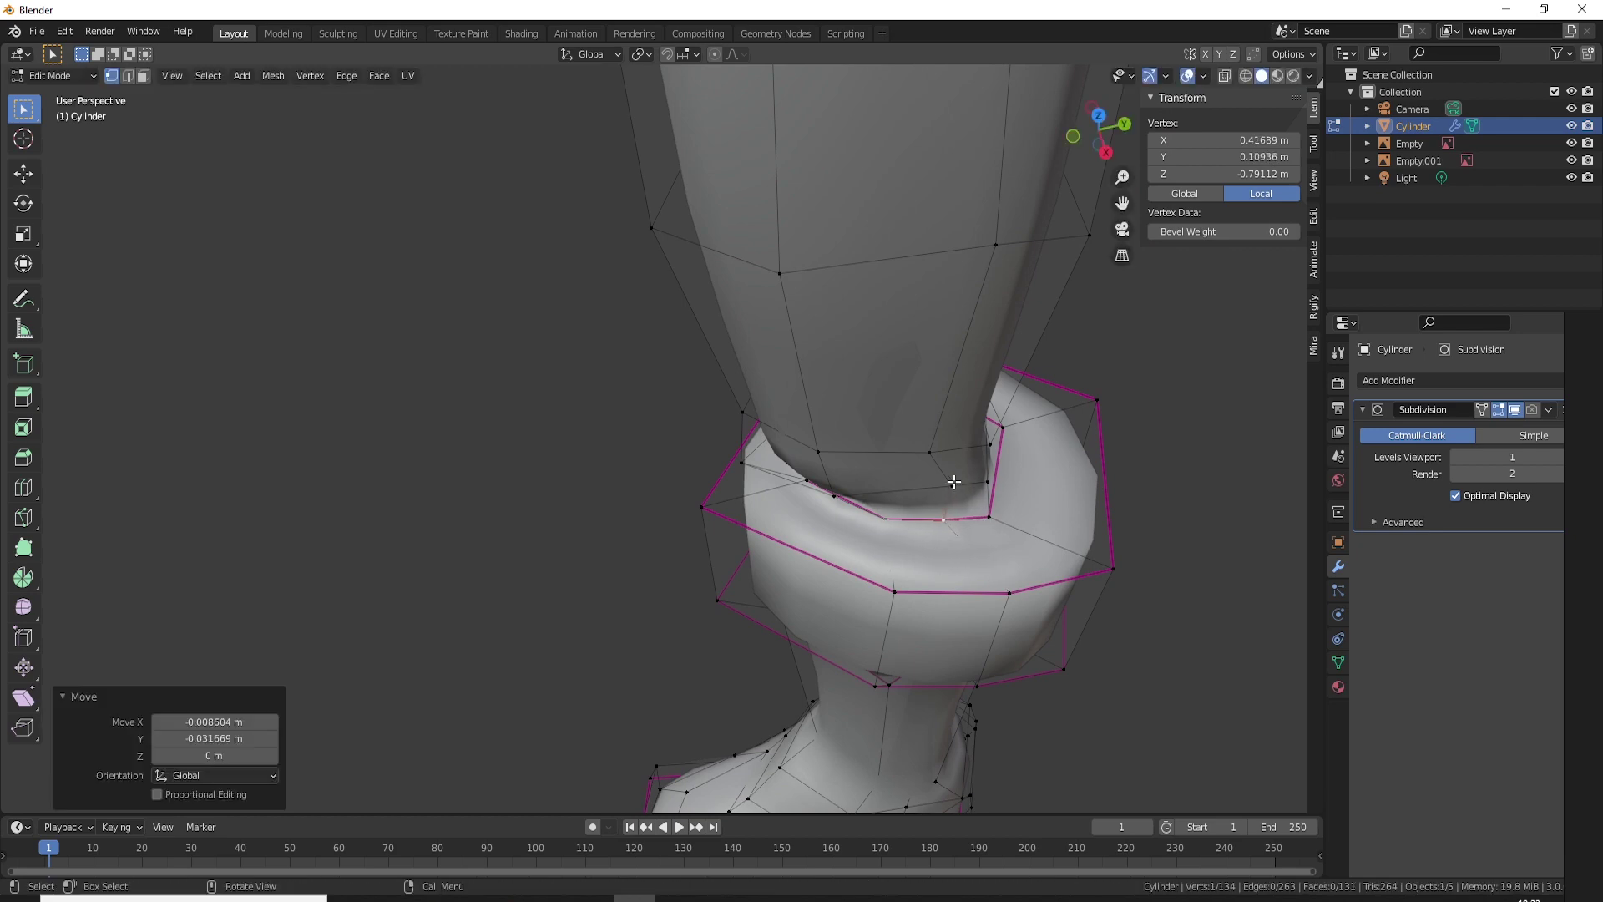
{"action": "left_click", "coordinate": [927, 522]}
{"action": "key", "text": "g"}
{"action": "key", "text": "ctrl+z"}
Step: Move further knee-ring vertices so the cuff wraps neatly around the leg
{"action": "scroll", "coordinate": [924, 522], "scroll_direction": "down", "scroll_amount": 3}
{"action": "key", "text": "g"}
{"action": "left_click", "coordinate": [835, 409]}
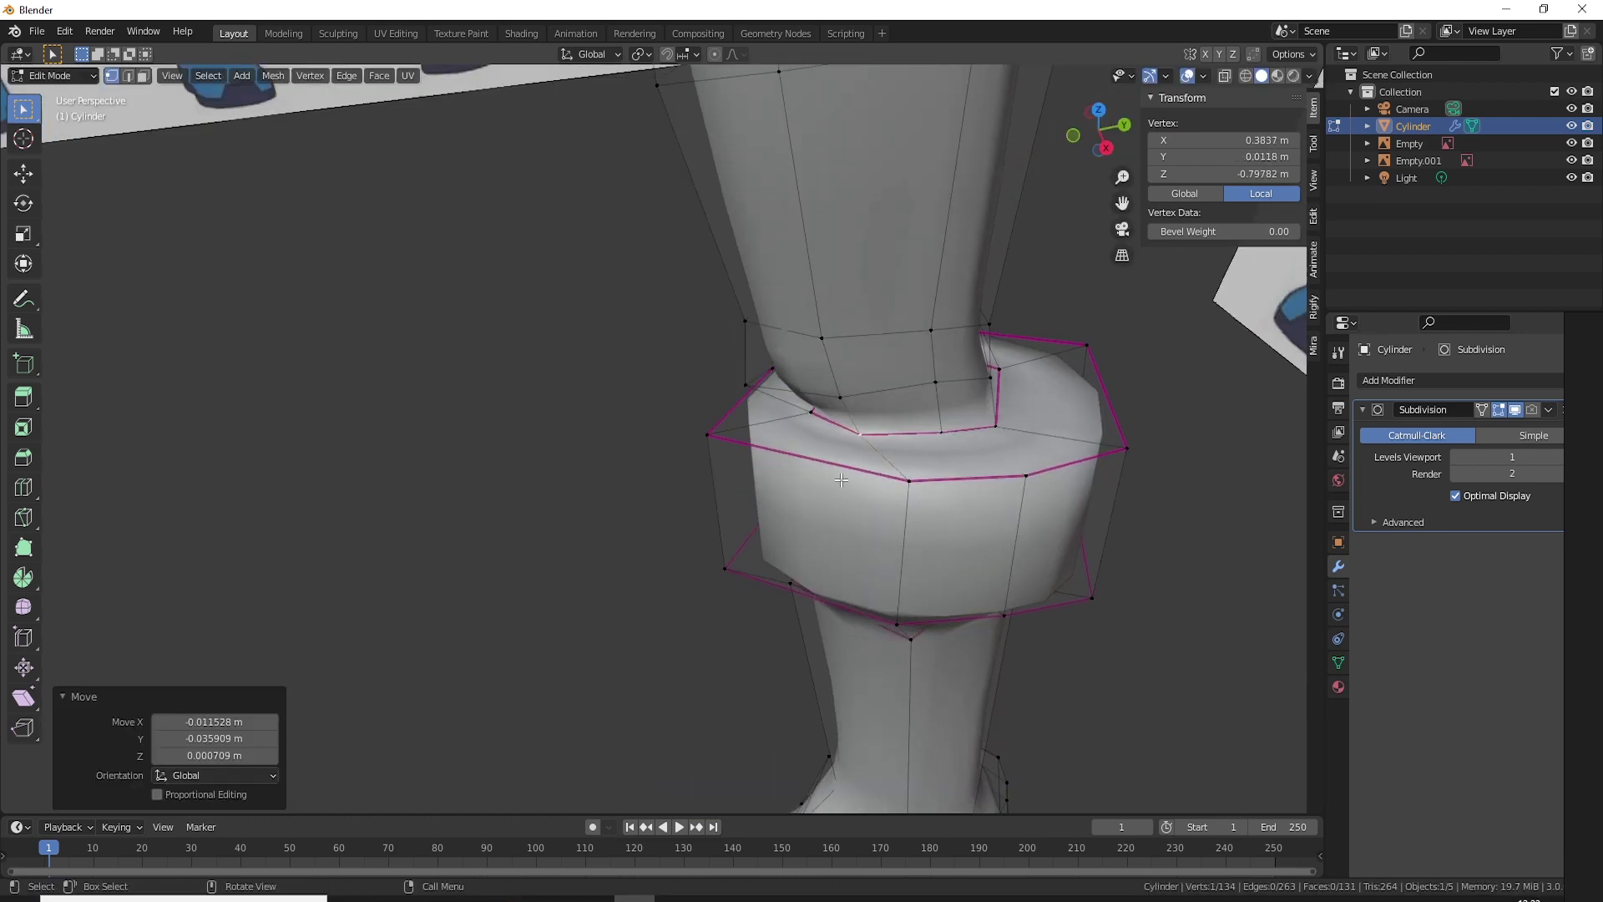
{"action": "mouse_move", "coordinate": [835, 409]}
{"action": "middle_mouse_down"}
{"action": "mouse_move", "coordinate": [901, 511]}
{"action": "mouse_move", "coordinate": [645, 385]}
{"action": "mouse_move", "coordinate": [500, 284]}
{"action": "middle_mouse_up"}
{"action": "left_click", "coordinate": [460, 268]}
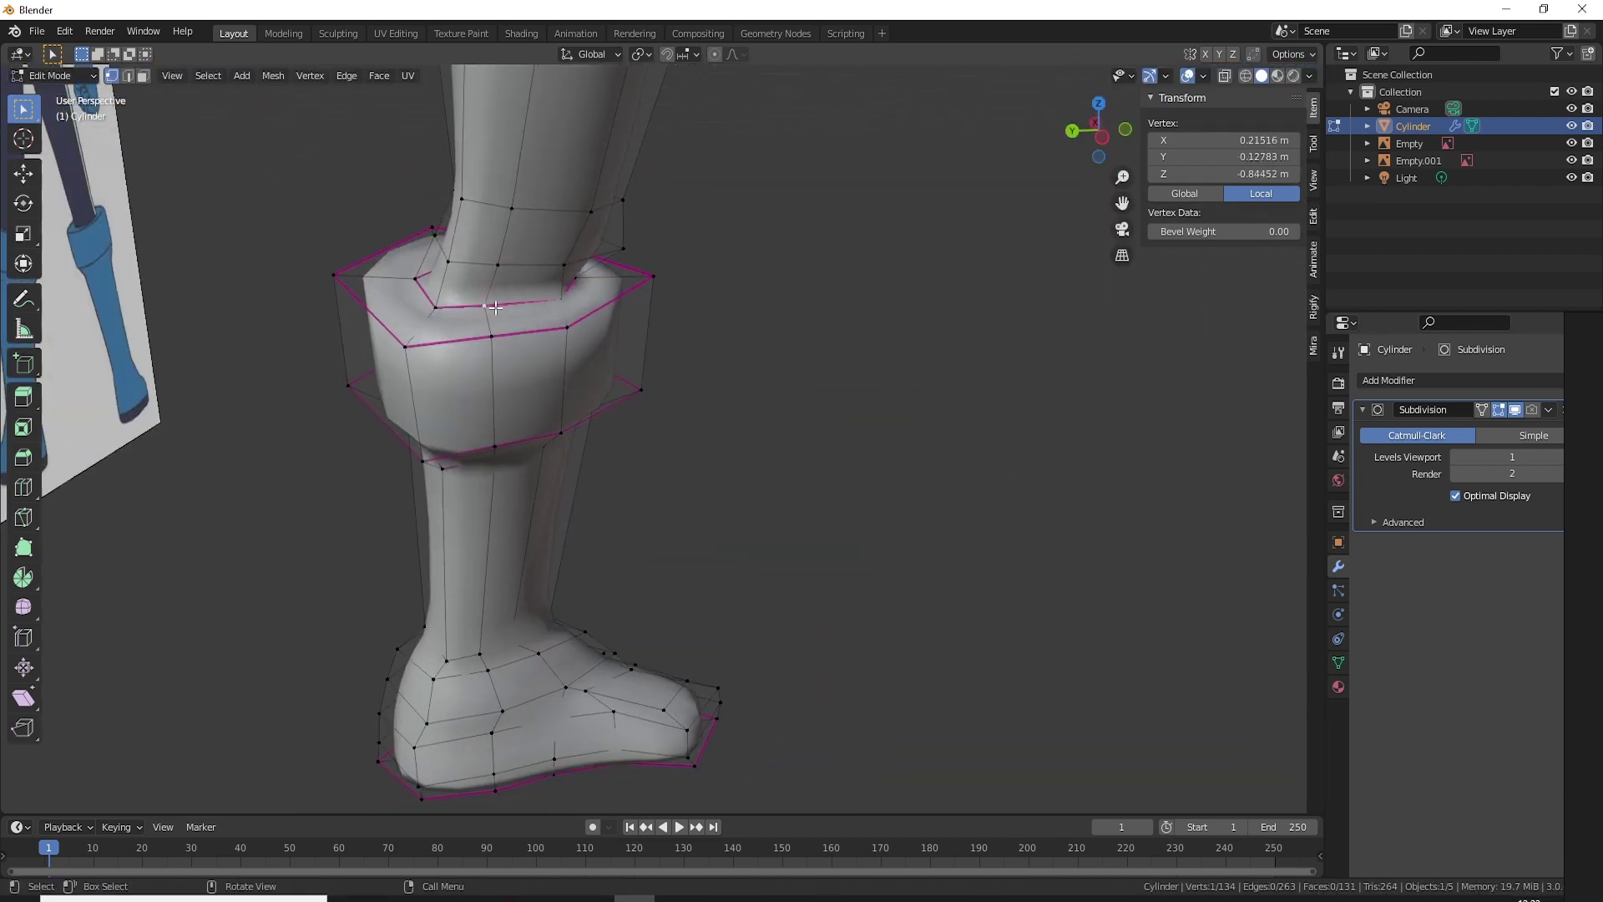
{"action": "key", "text": "g"}
{"action": "left_click", "coordinate": [460, 268]}
Step: Compare the knee ring against the reference in front orthographic view
{"action": "middle_click_drag", "start_coordinate": [518, 376], "coordinate": [696, 543]}
{"action": "key", "text": "KP_1"}
{"action": "scroll", "coordinate": [734, 560], "scroll_direction": "down", "scroll_amount": 3}
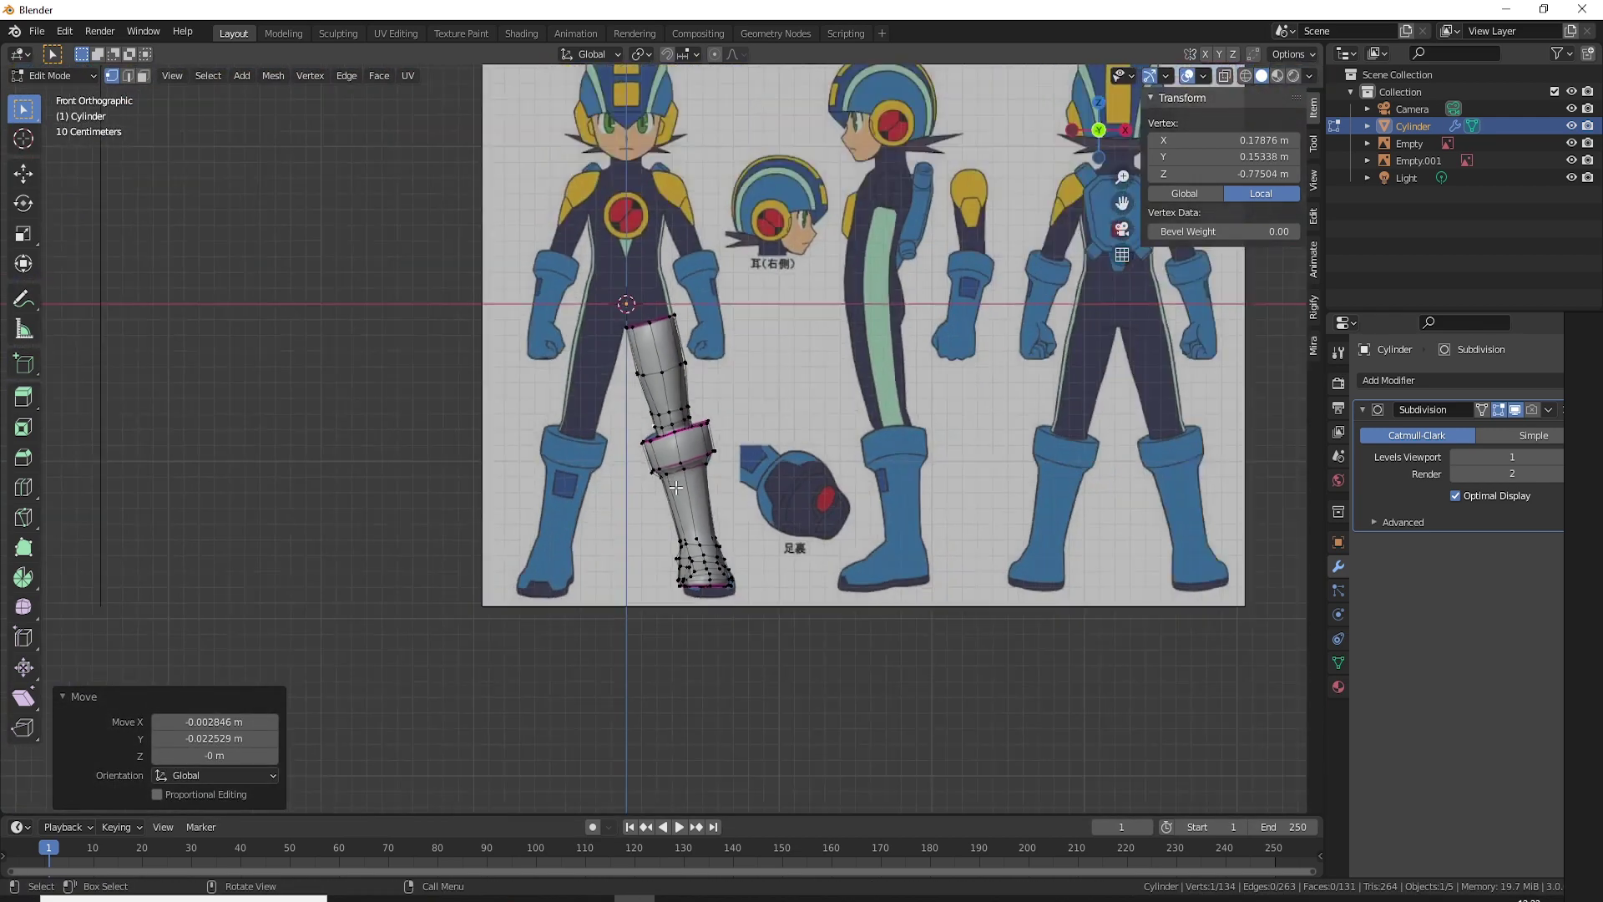
{"action": "scroll", "coordinate": [743, 564], "scroll_direction": "down", "scroll_amount": 2}
{"action": "scroll", "coordinate": [750, 569], "scroll_direction": "up", "scroll_amount": 2}
{"action": "scroll", "coordinate": [797, 595], "scroll_direction": "up", "scroll_amount": 2}
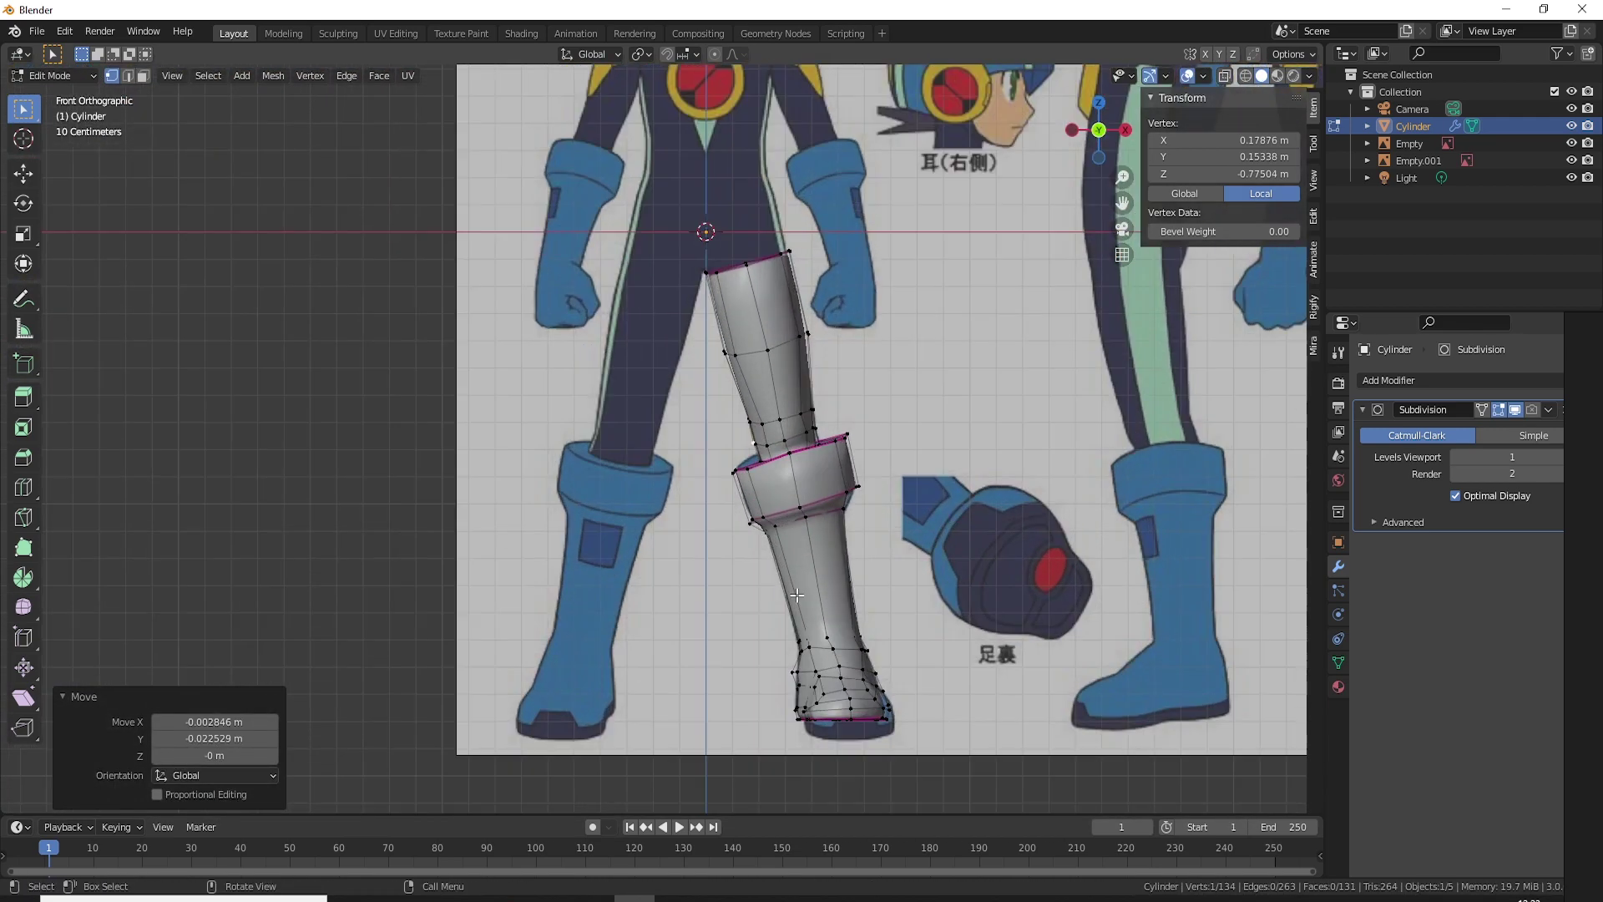
{"action": "scroll", "coordinate": [849, 509], "scroll_direction": "down", "scroll_amount": 2}
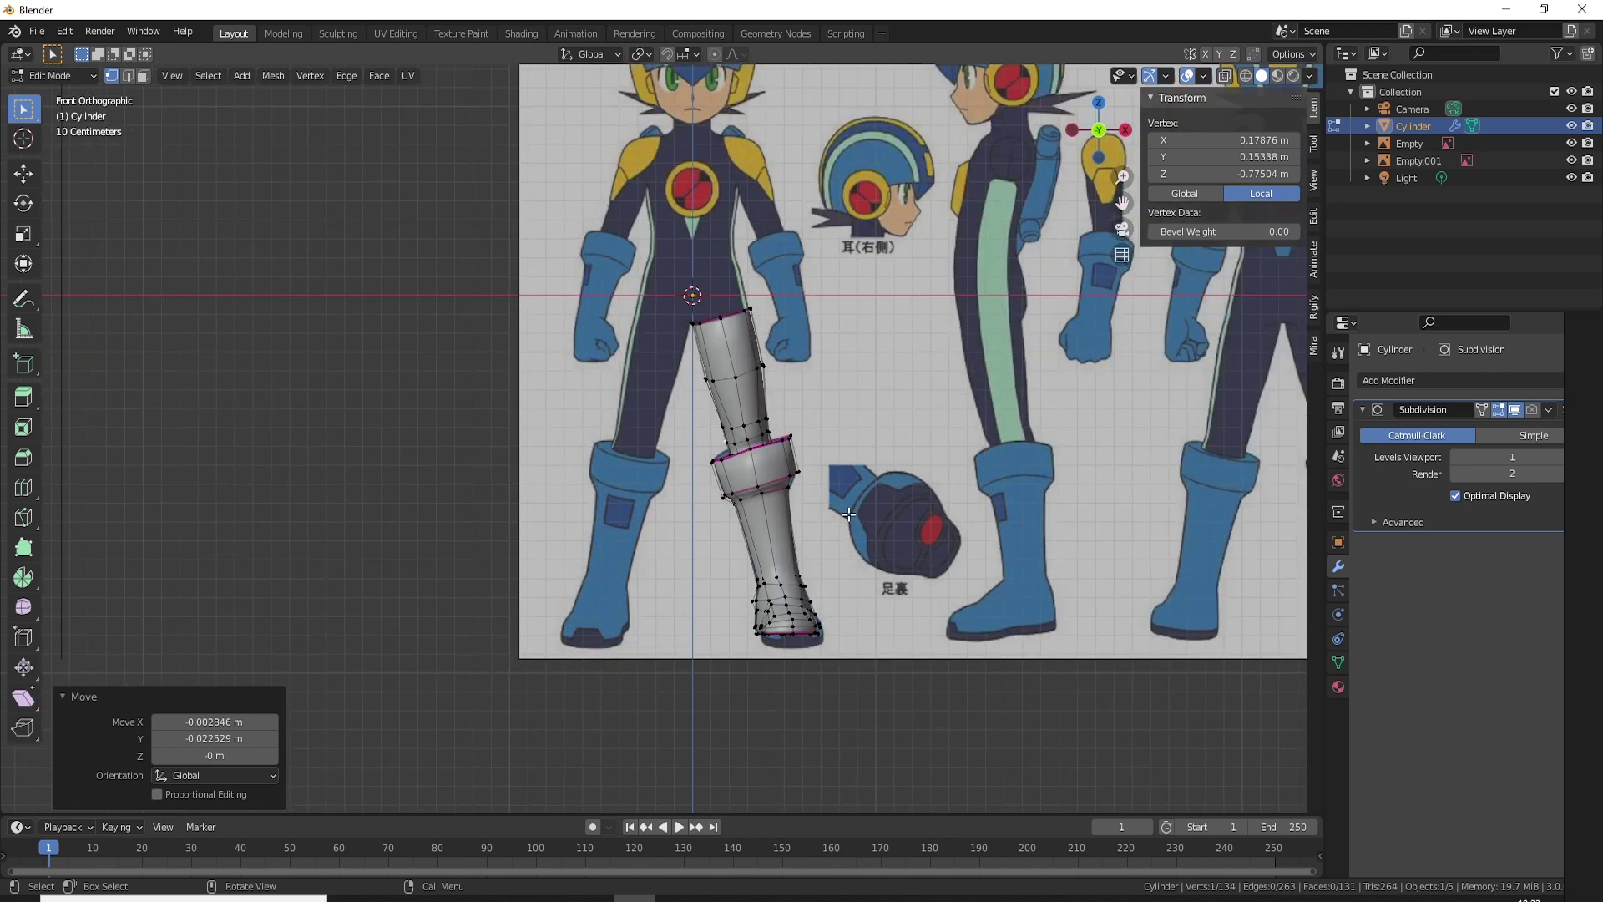
Step: Add a Mirror modifier on the X axis to create the second leg and boot
{"action": "left_click", "coordinate": [1424, 382]}
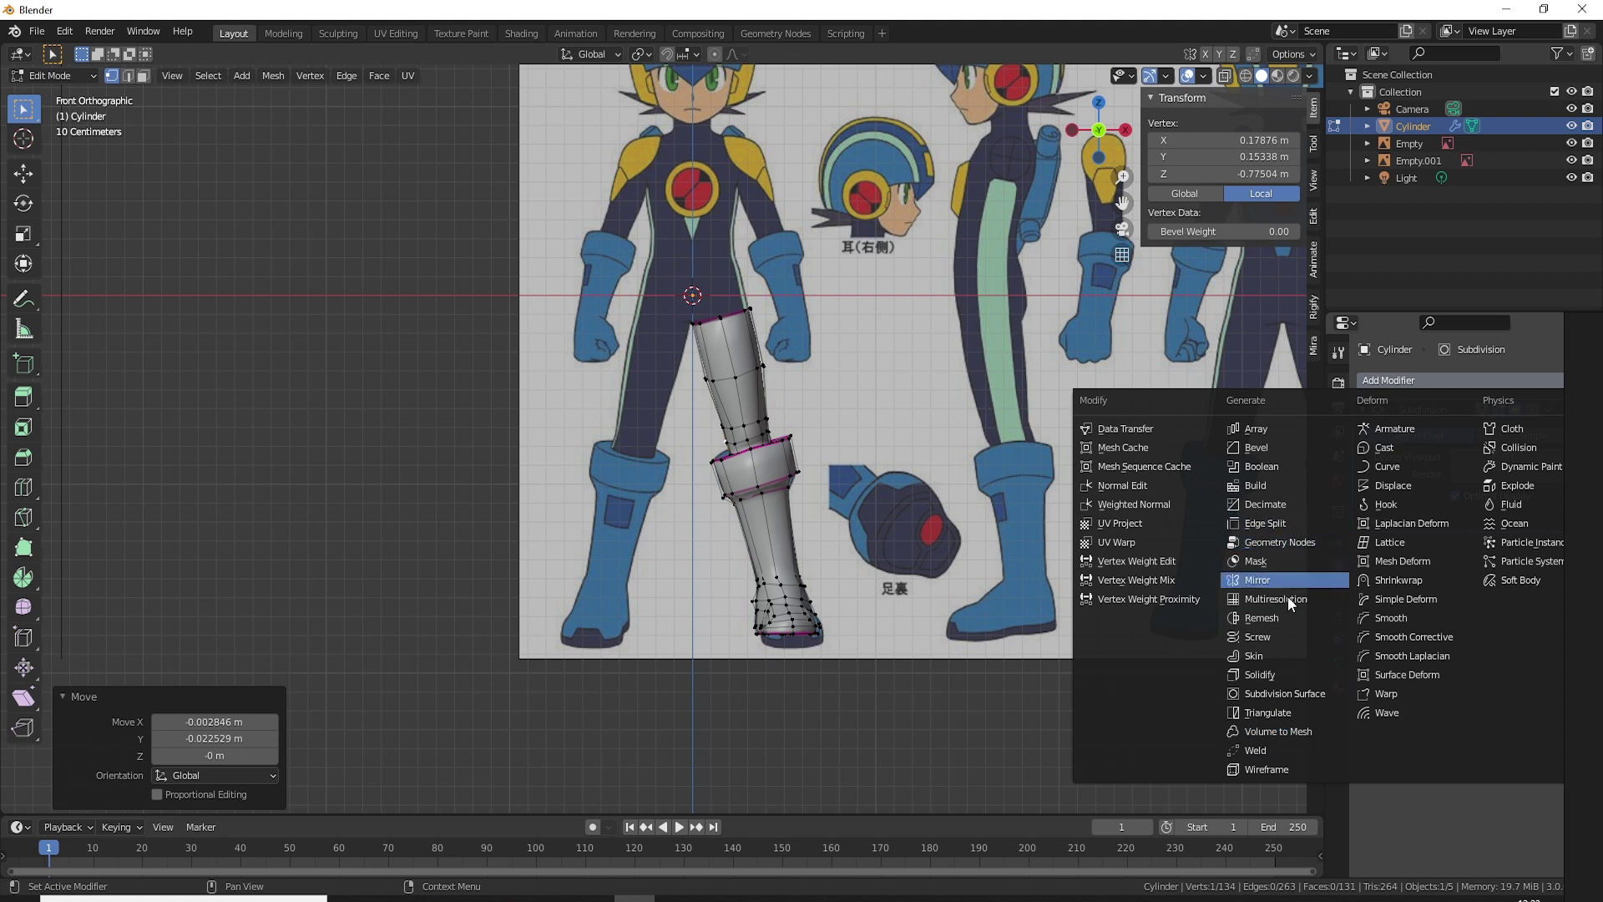
{"action": "left_click", "coordinate": [1240, 581]}
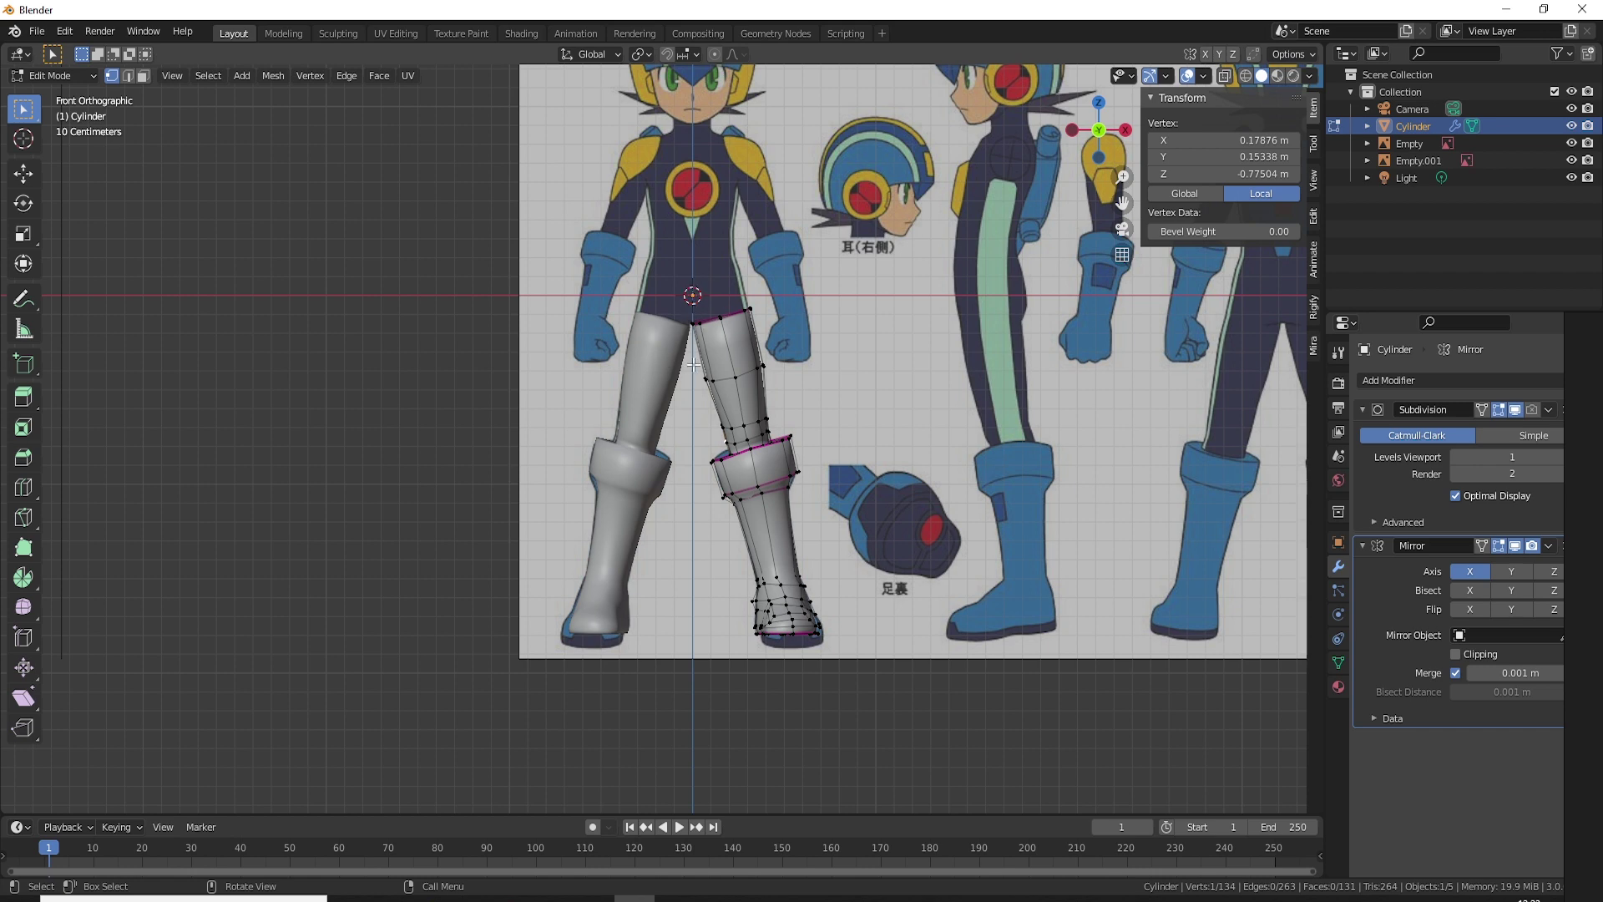
{"action": "scroll", "coordinate": [677, 382], "scroll_direction": "up", "scroll_amount": 5}
{"action": "scroll", "coordinate": [737, 350], "scroll_direction": "up", "scroll_amount": 3}
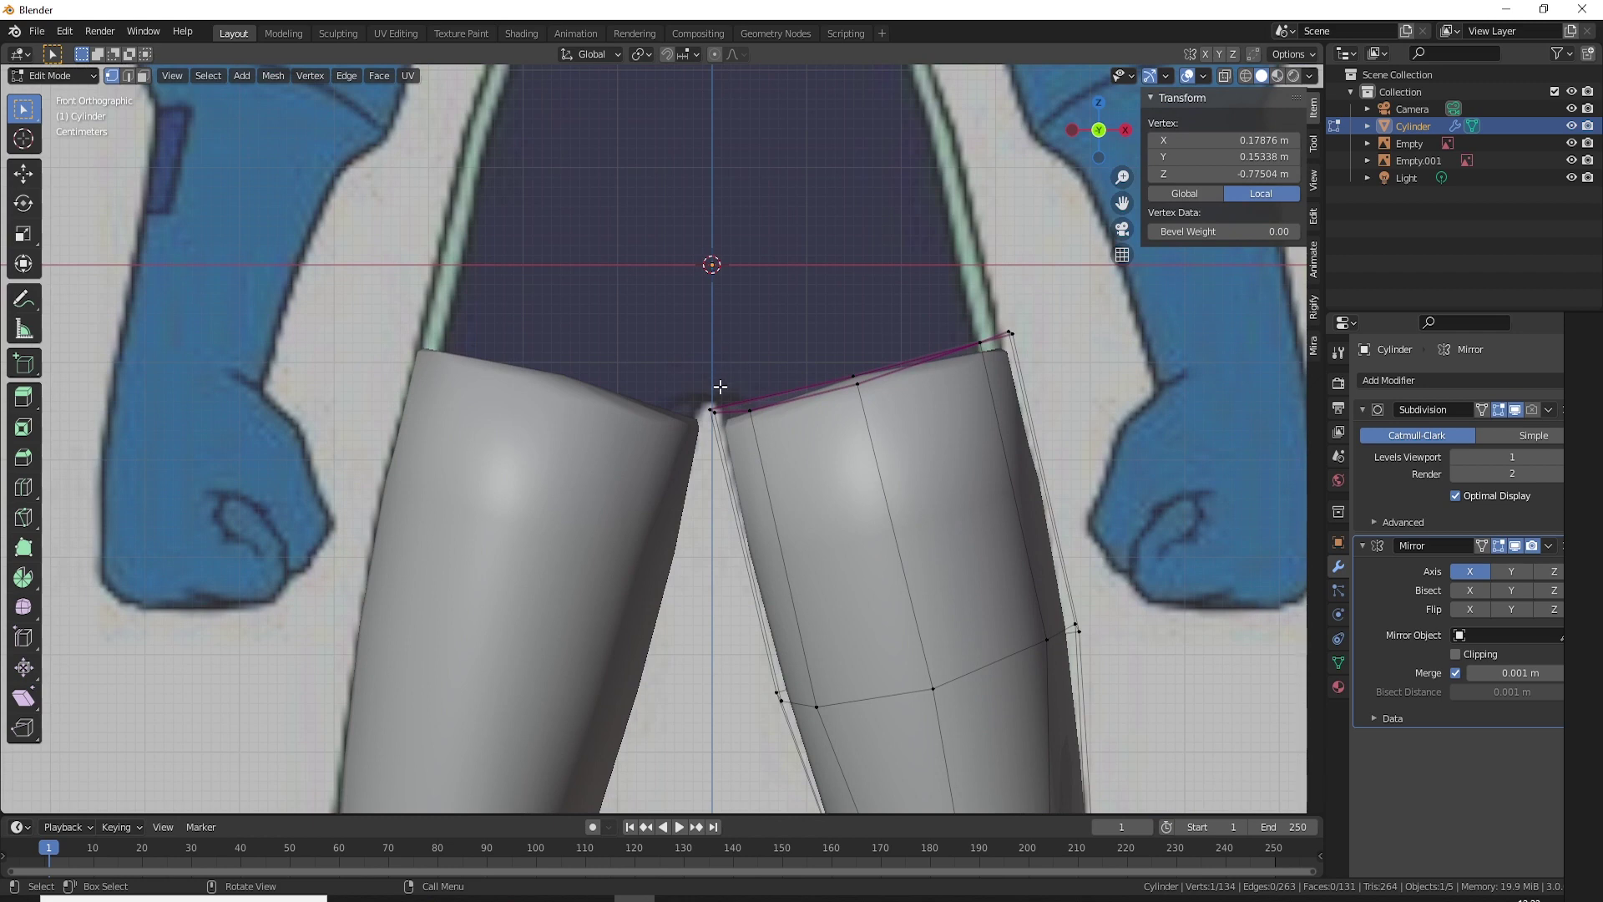
{"action": "scroll", "coordinate": [720, 386], "scroll_direction": "down", "scroll_amount": 4}
{"action": "scroll", "coordinate": [709, 424], "scroll_direction": "down", "scroll_amount": 3}
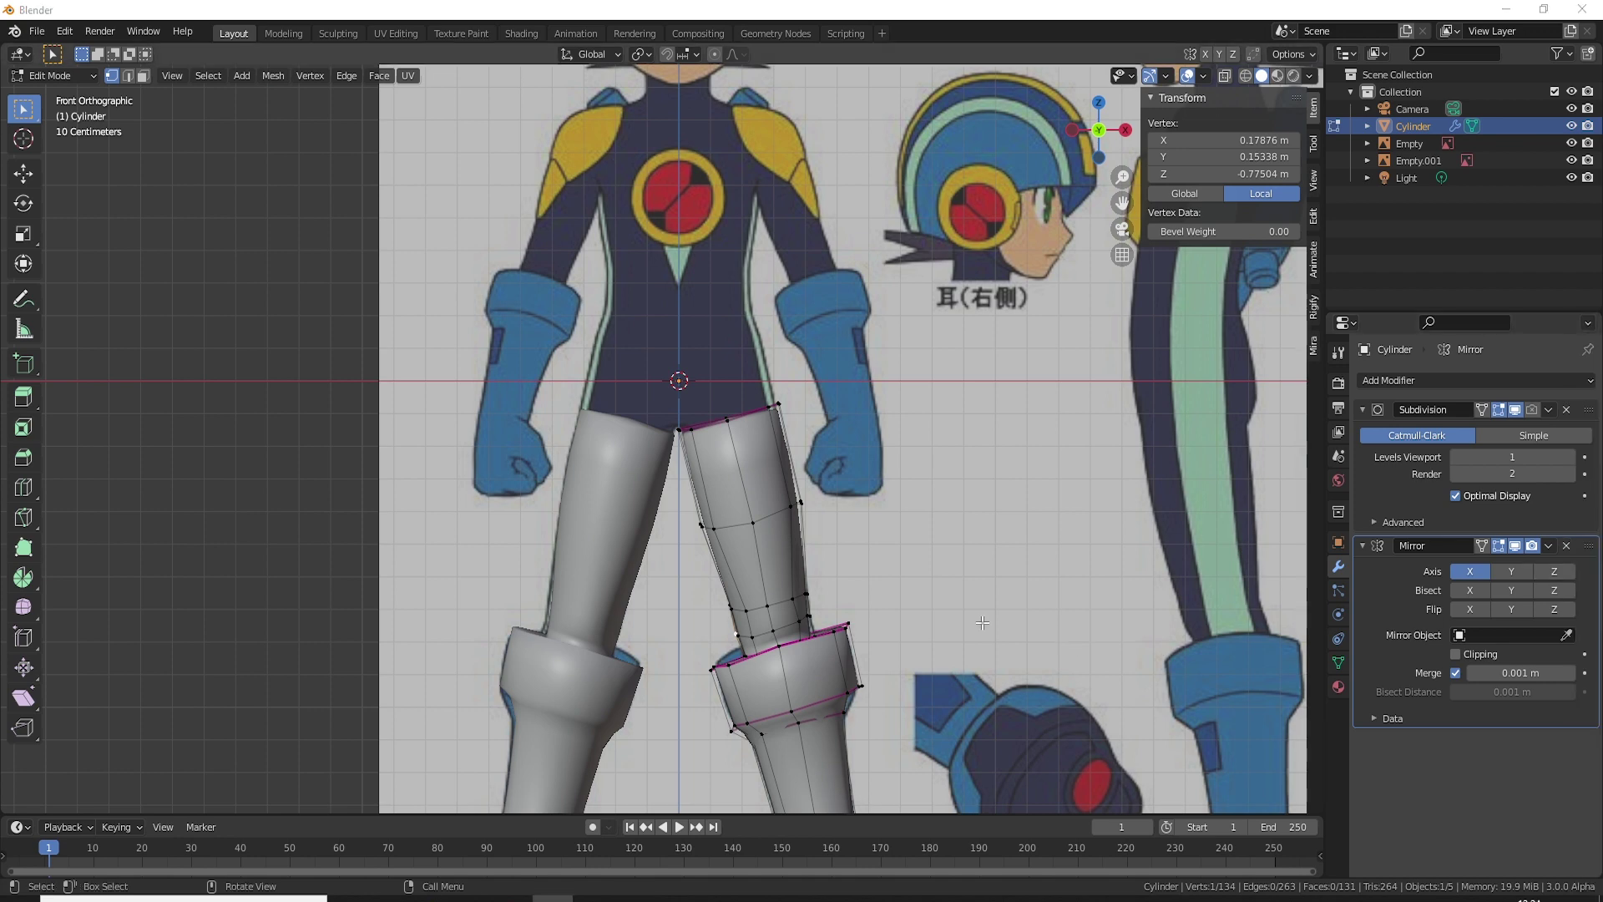
{"action": "scroll", "coordinate": [848, 616], "scroll_direction": "down", "scroll_amount": 2}
{"action": "scroll", "coordinate": [831, 582], "scroll_direction": "down", "scroll_amount": 1}
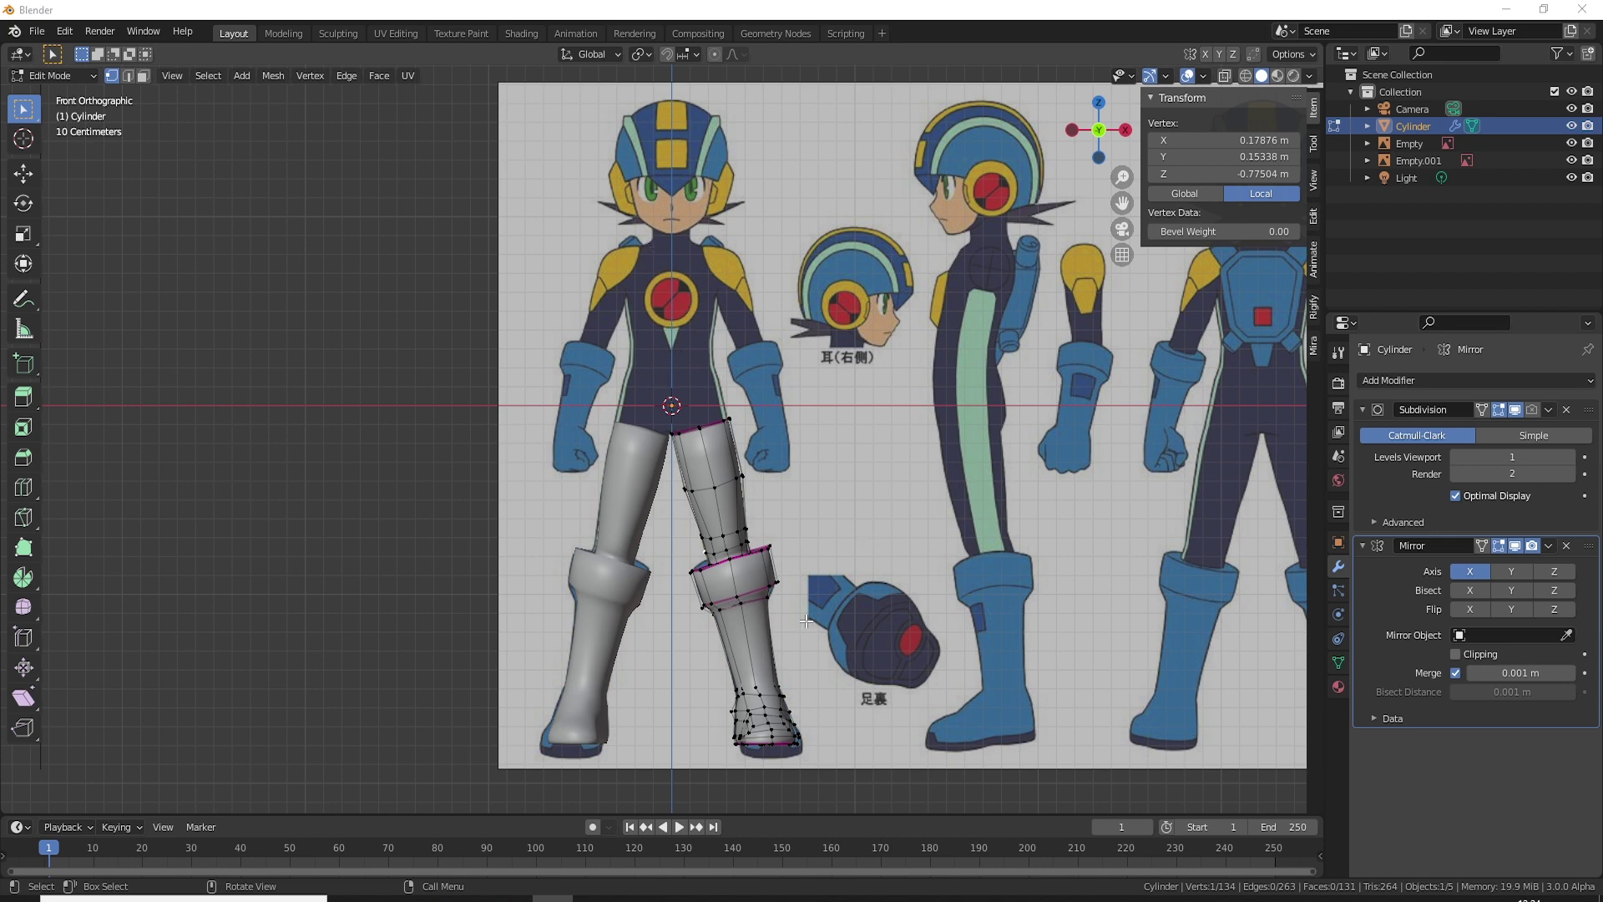
Step: Return to Object Mode and view the mirrored legs from the front and at an angle
{"action": "middle_click_drag", "start_coordinate": [806, 621], "coordinate": [777, 390]}
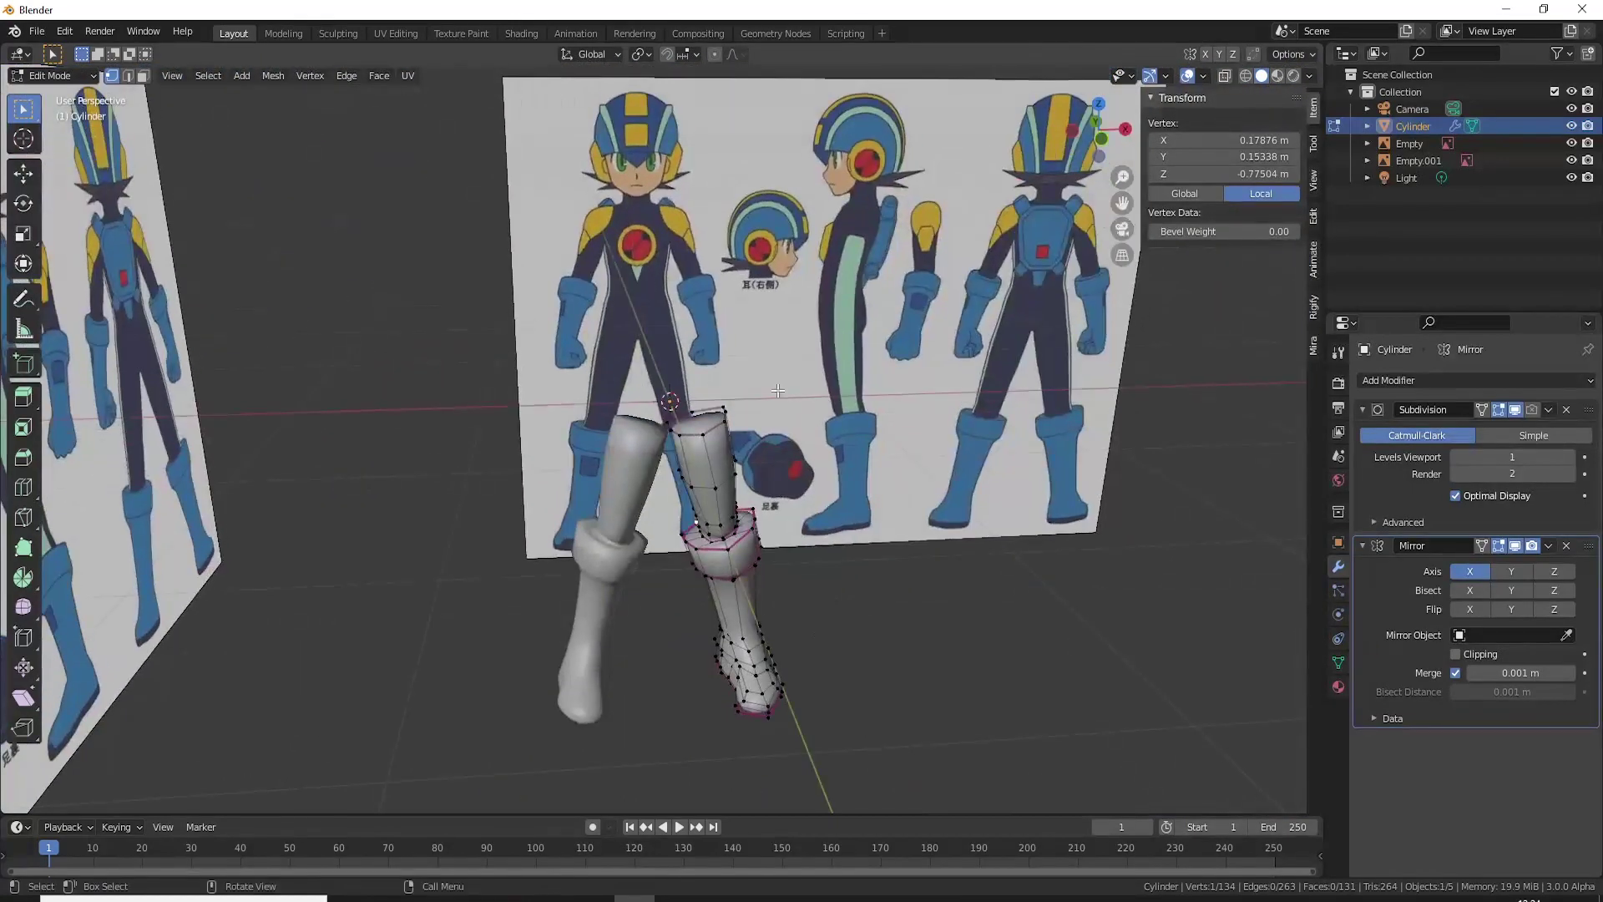
{"action": "middle_click_drag", "start_coordinate": [658, 367], "coordinate": [656, 362]}
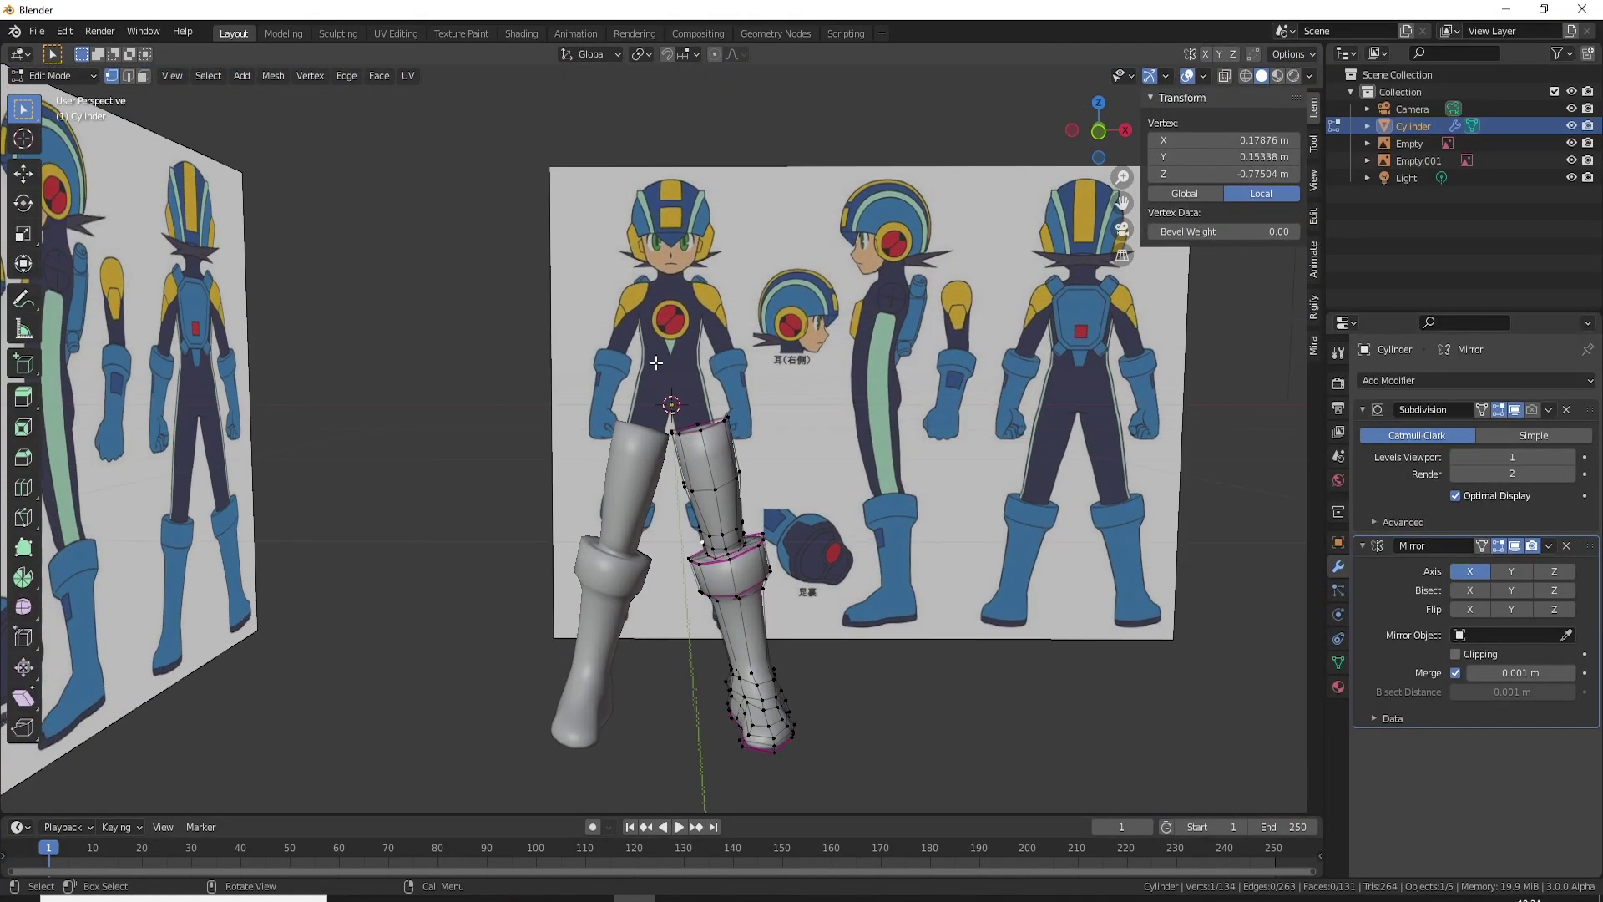
{"action": "middle_click_drag", "start_coordinate": [488, 388], "coordinate": [364, 429]}
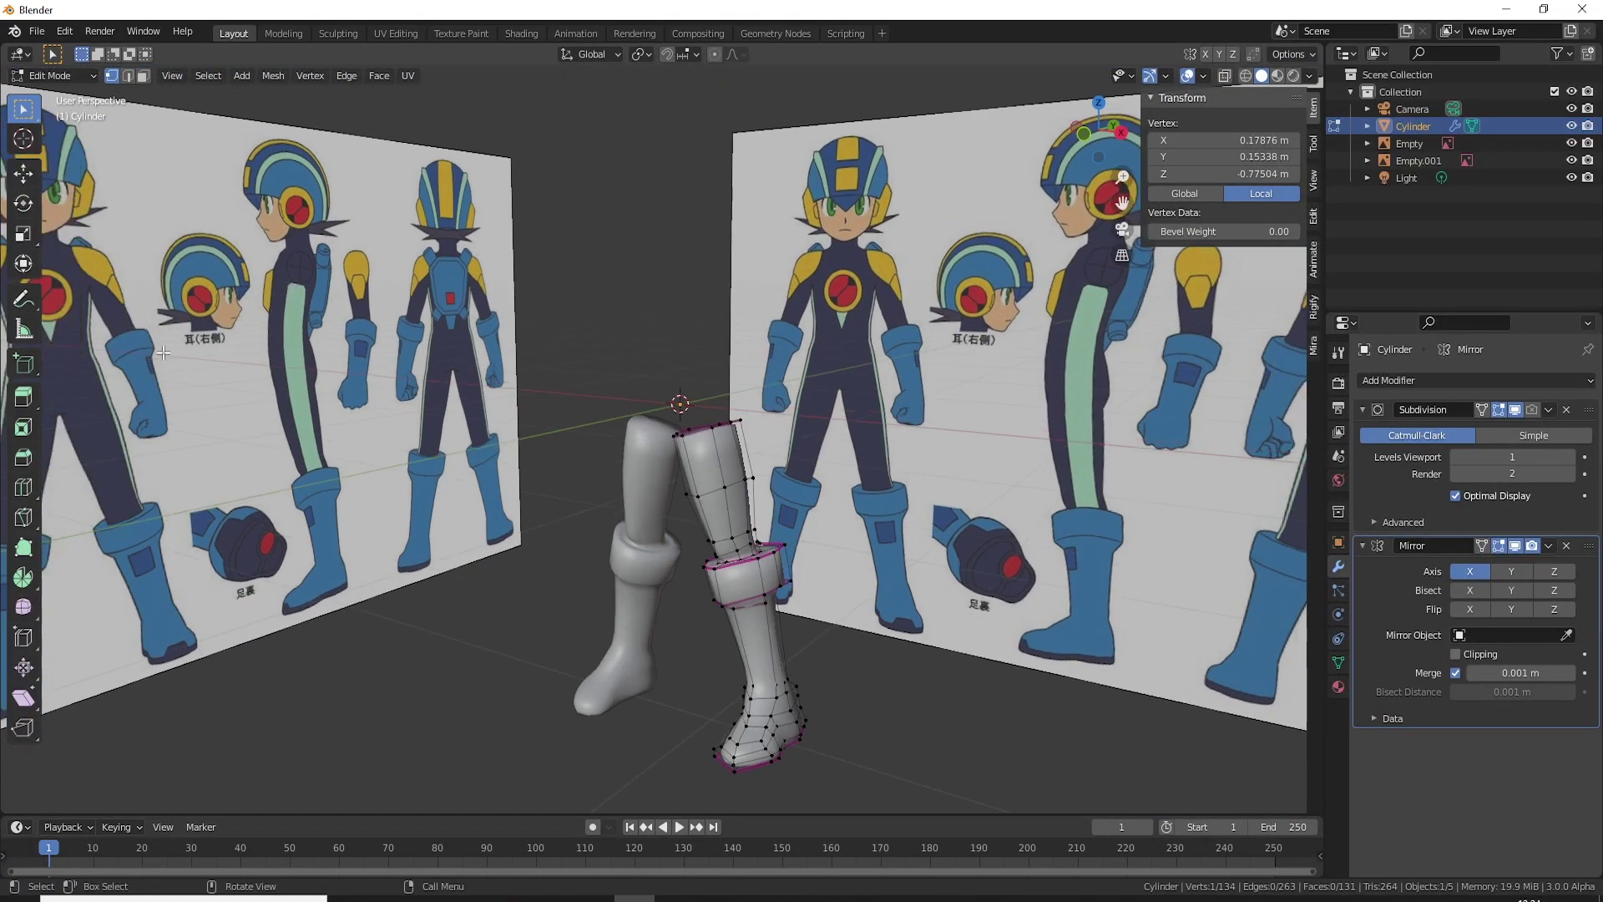
{"action": "scroll", "coordinate": [163, 352], "scroll_direction": "down", "scroll_amount": 3}
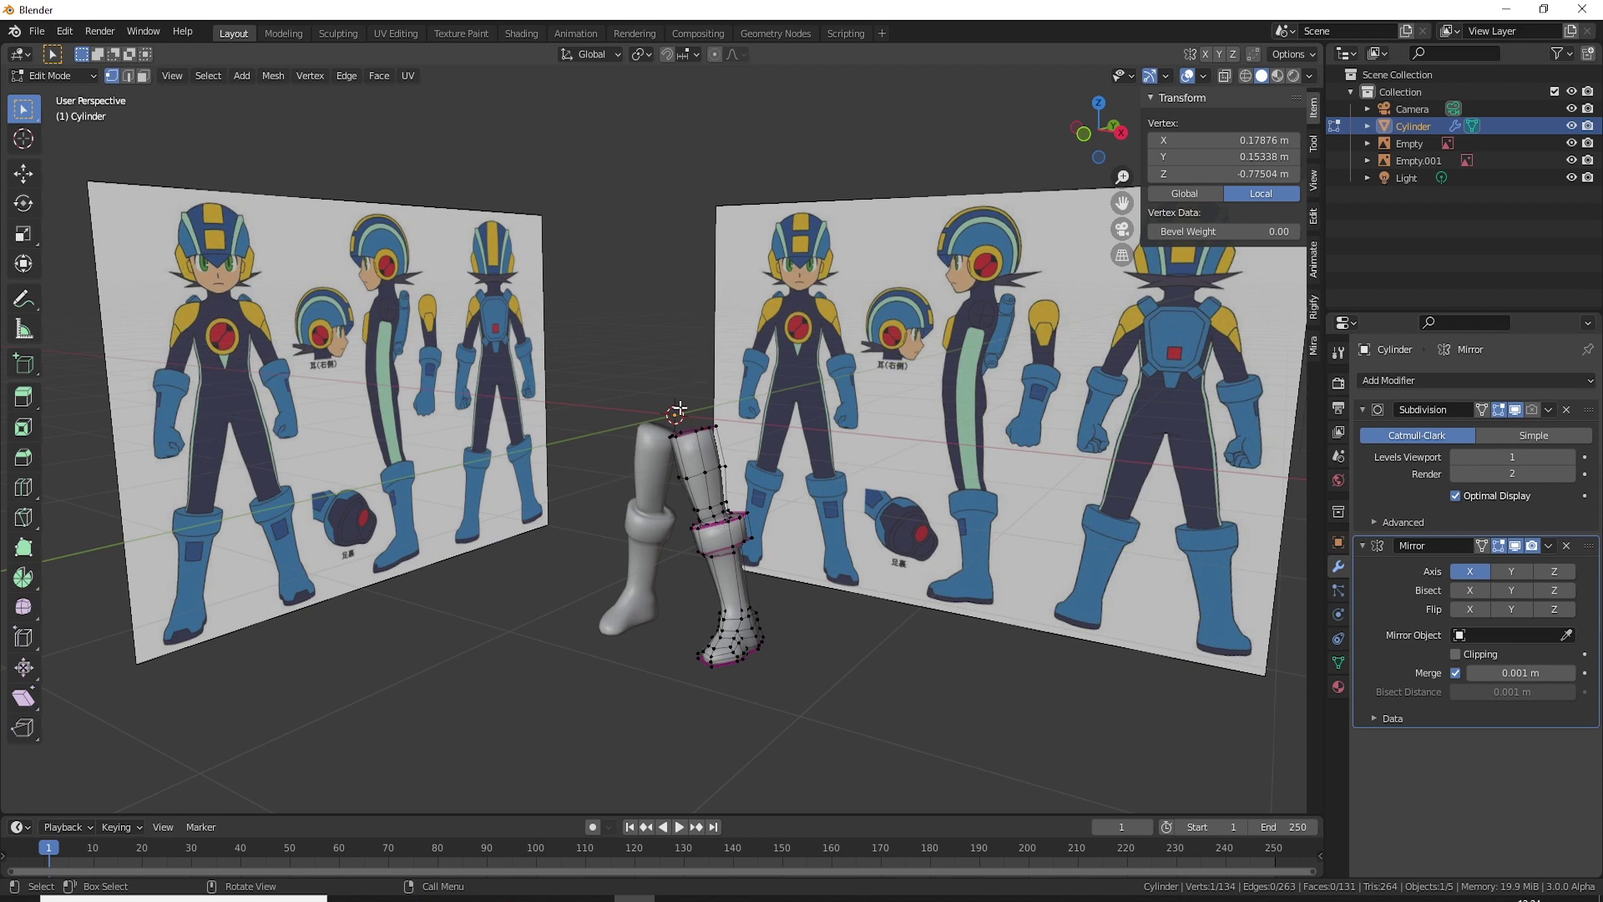
{"action": "key", "text": "KP_1"}
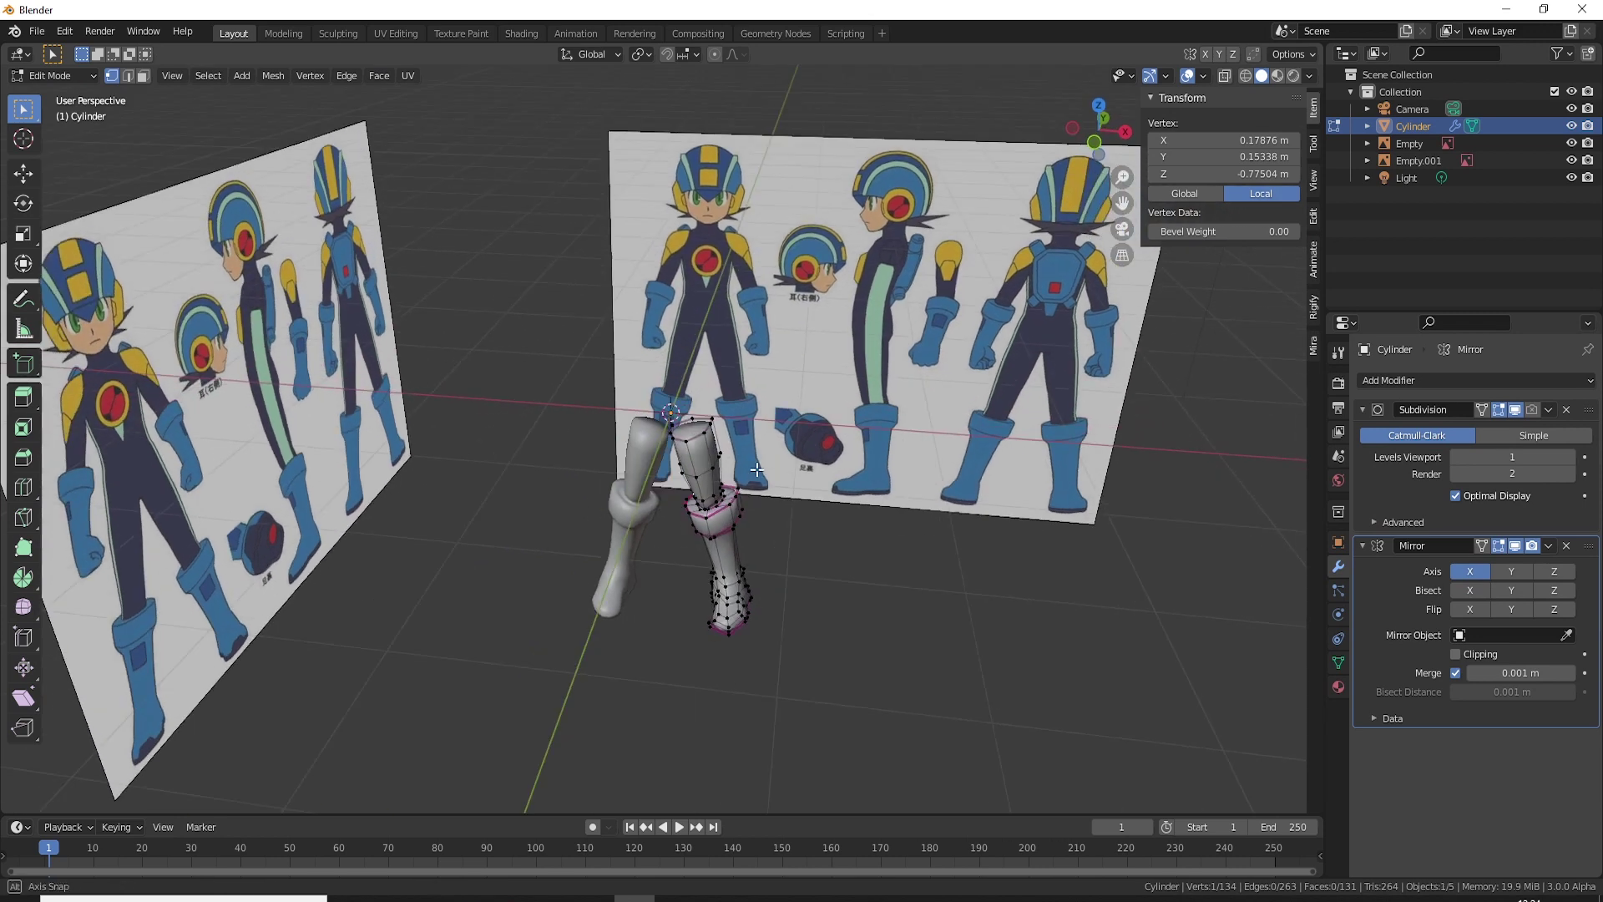
{"action": "scroll", "coordinate": [686, 426], "scroll_direction": "up", "scroll_amount": 4}
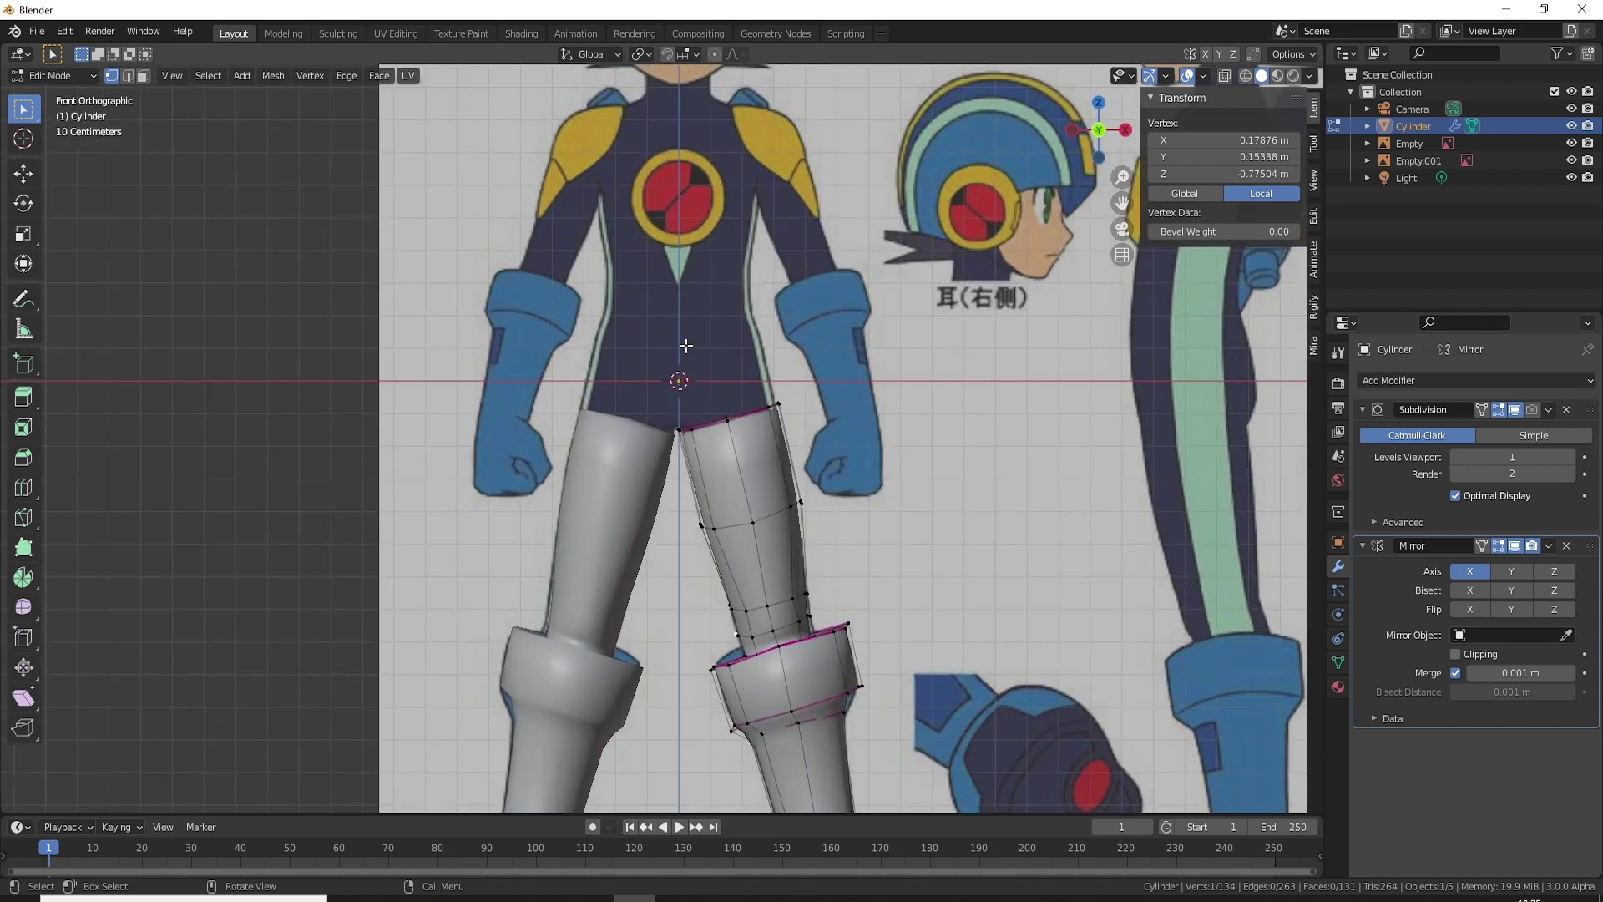
{"action": "key", "text": "Tab"}
{"action": "scroll", "coordinate": [690, 344], "scroll_direction": "down", "scroll_amount": 5}
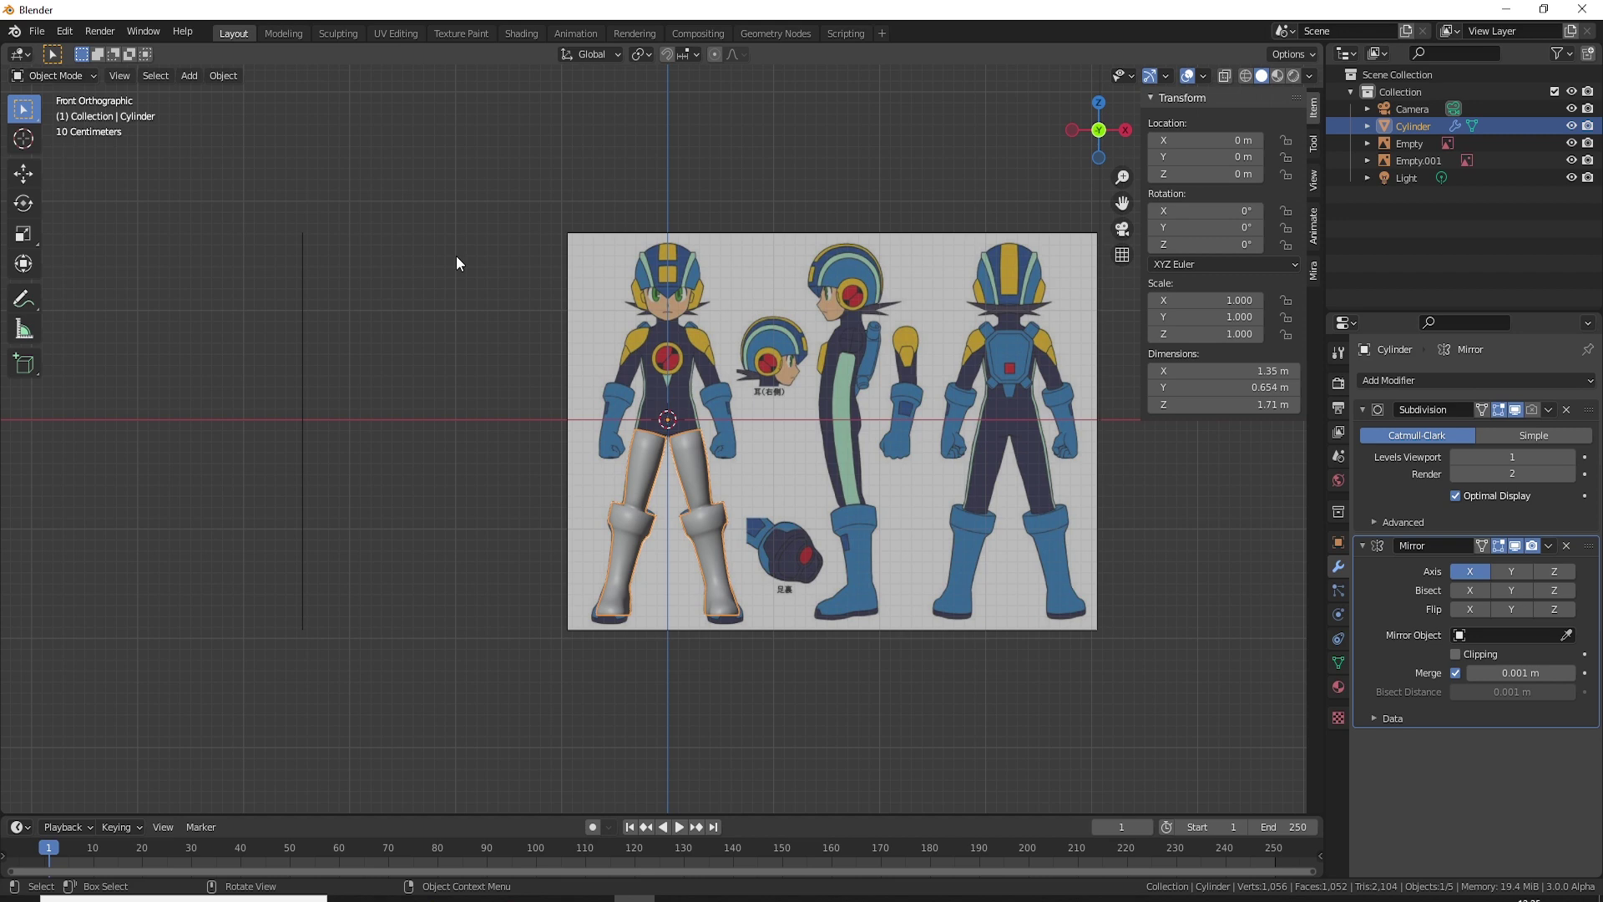
{"action": "scroll", "coordinate": [719, 354], "scroll_direction": "up", "scroll_amount": 5}
{"action": "scroll", "coordinate": [724, 302], "scroll_direction": "up", "scroll_amount": 2}
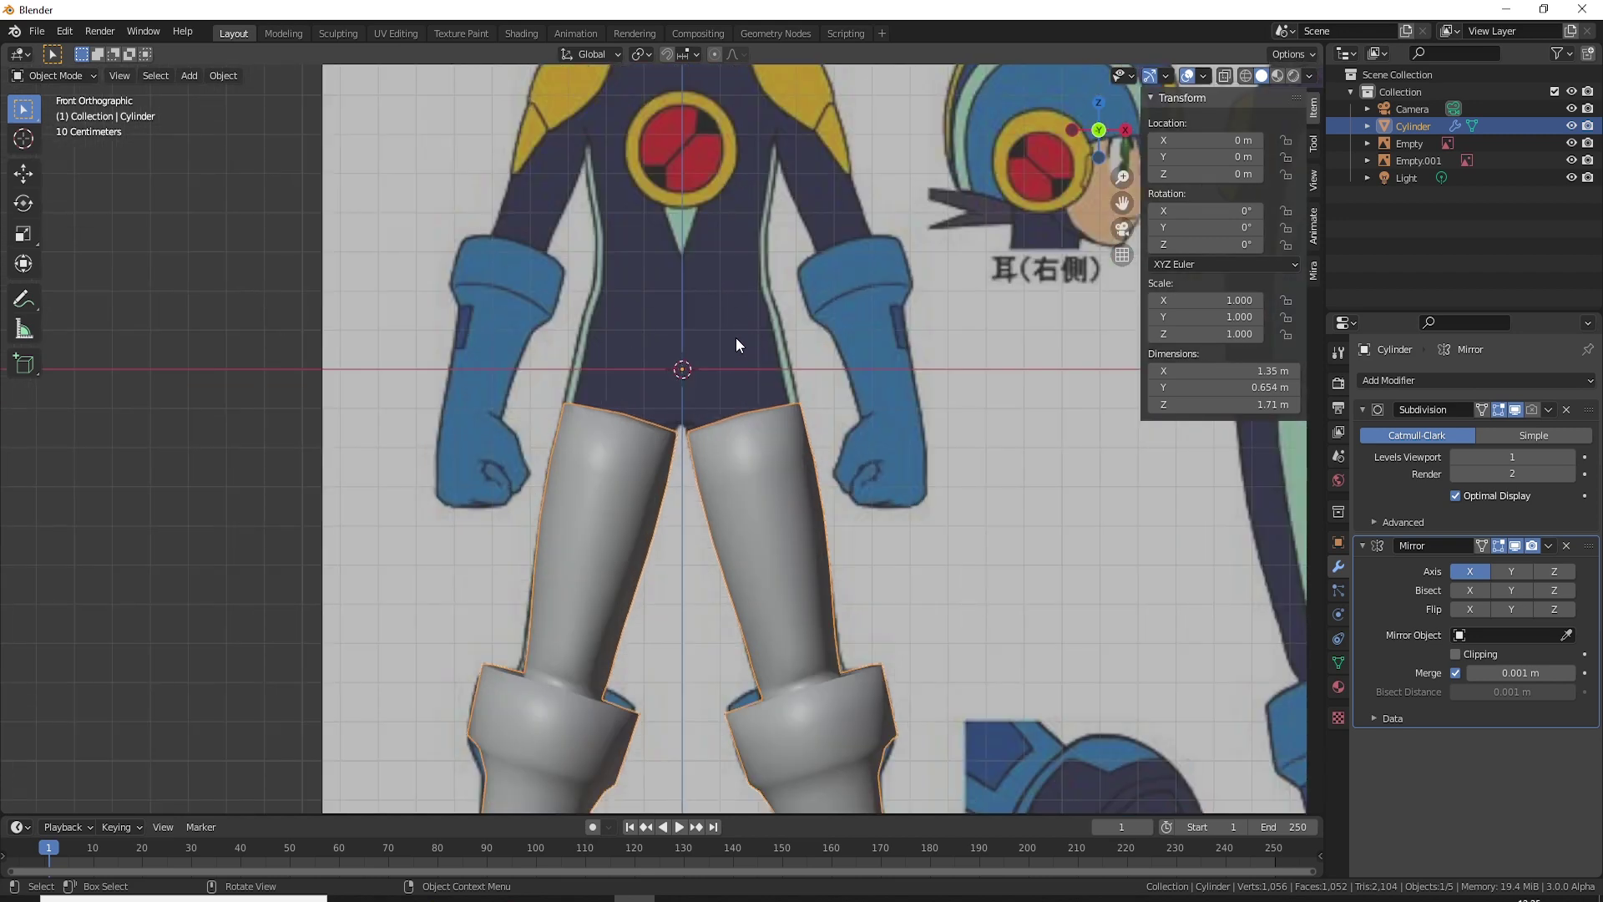
{"action": "mouse_move", "coordinate": [735, 344]}
{"action": "middle_mouse_down"}
{"action": "mouse_move", "coordinate": [682, 394]}
{"action": "mouse_move", "coordinate": [724, 381]}
{"action": "middle_mouse_up"}
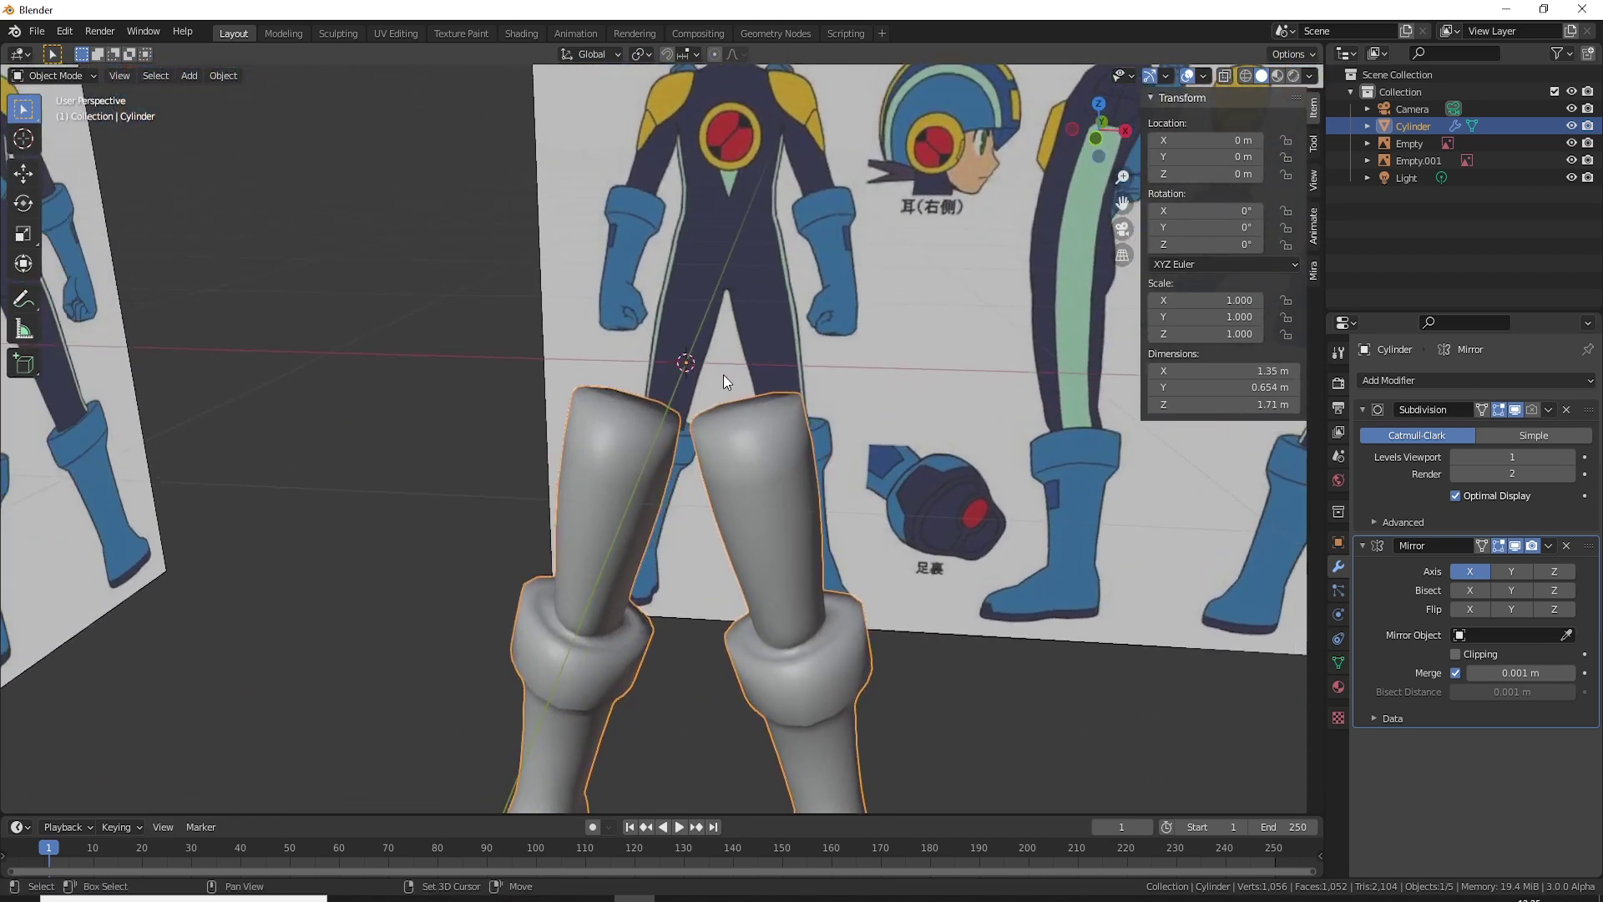
Step: Add a six-vertex cylinder at the origin and enter Edit Mode on it
{"action": "key", "text": "shift+a"}
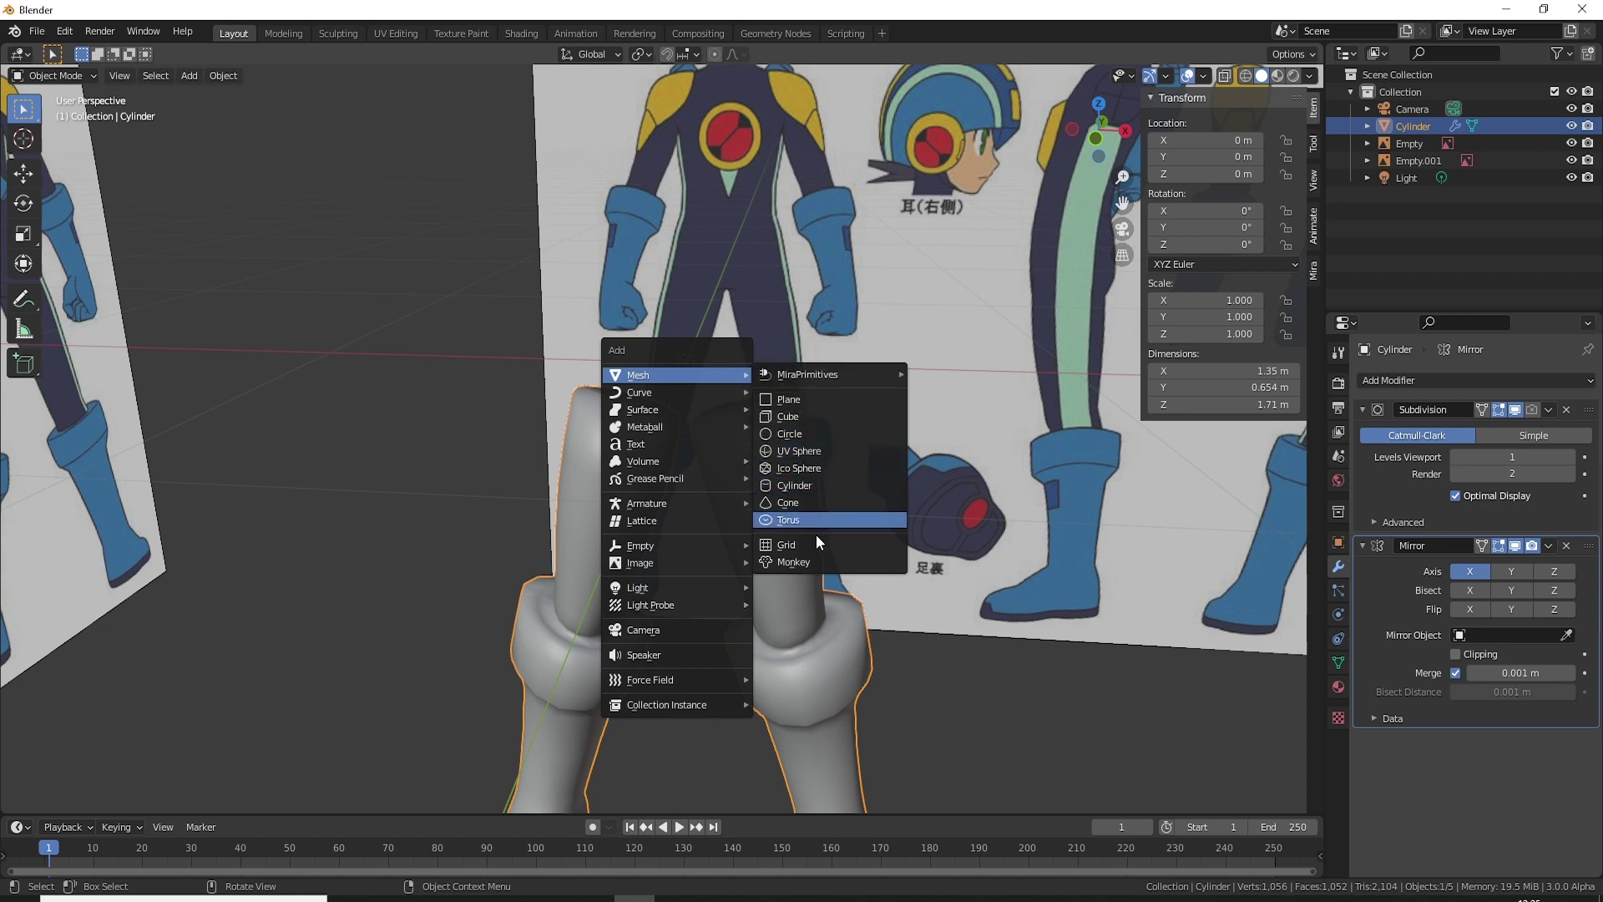
{"action": "left_click", "coordinate": [809, 483]}
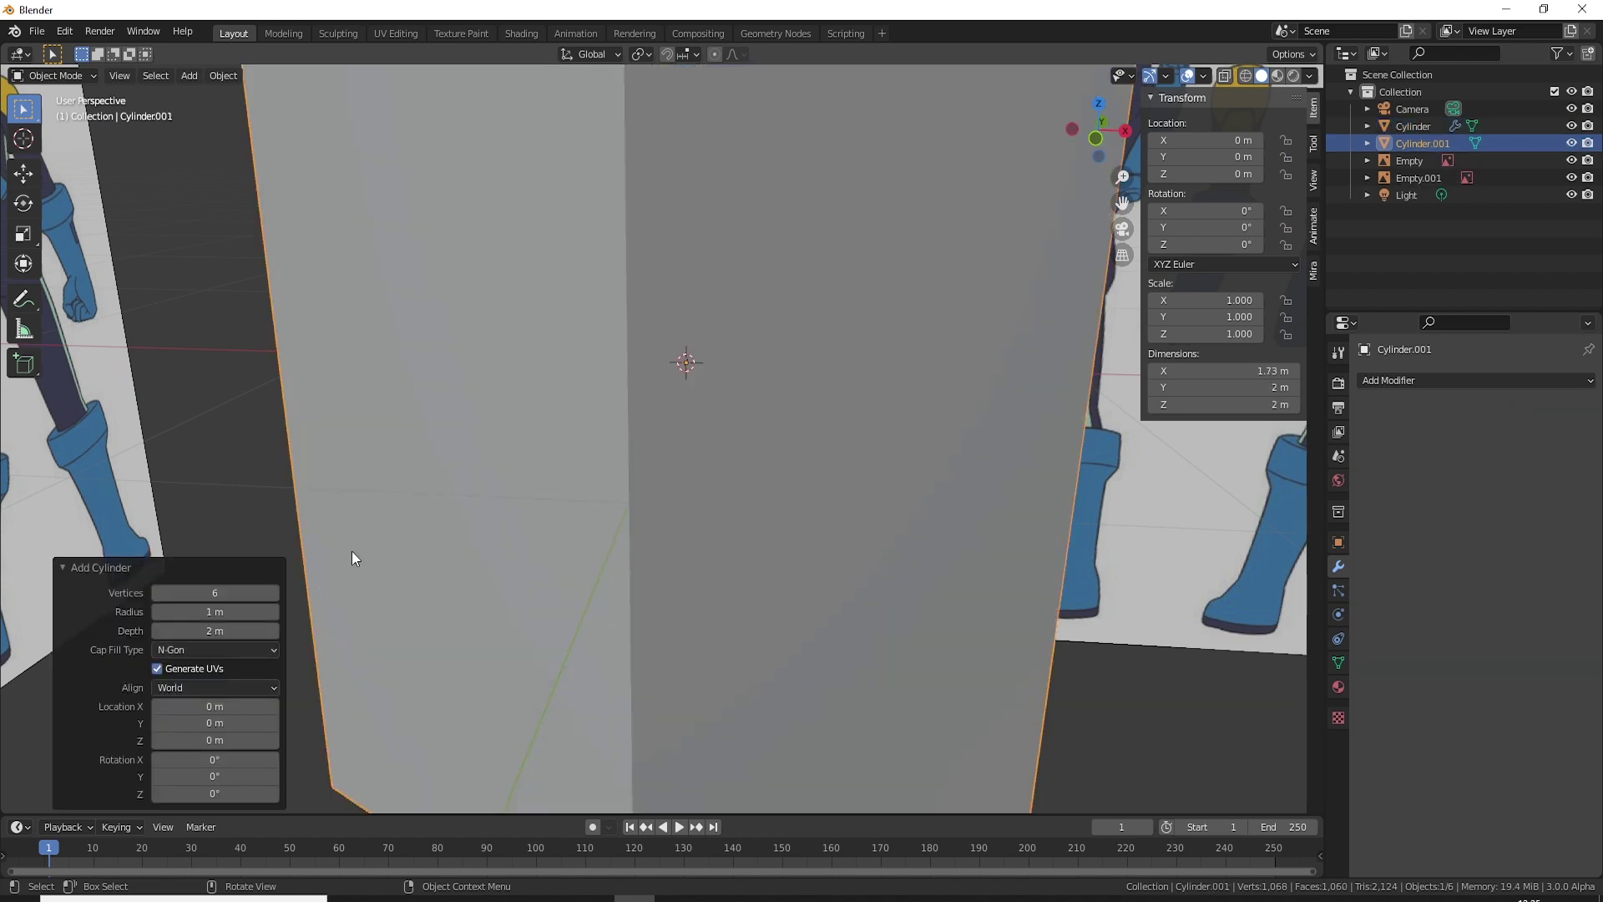
{"action": "scroll", "coordinate": [400, 543], "scroll_direction": "down", "scroll_amount": 8}
{"action": "mouse_move", "coordinate": [743, 311]}
{"action": "middle_mouse_down"}
{"action": "mouse_move", "coordinate": [580, 353]}
{"action": "mouse_move", "coordinate": [516, 448]}
{"action": "mouse_move", "coordinate": [713, 482]}
{"action": "mouse_move", "coordinate": [745, 378]}
{"action": "mouse_move", "coordinate": [633, 301]}
{"action": "middle_mouse_up"}
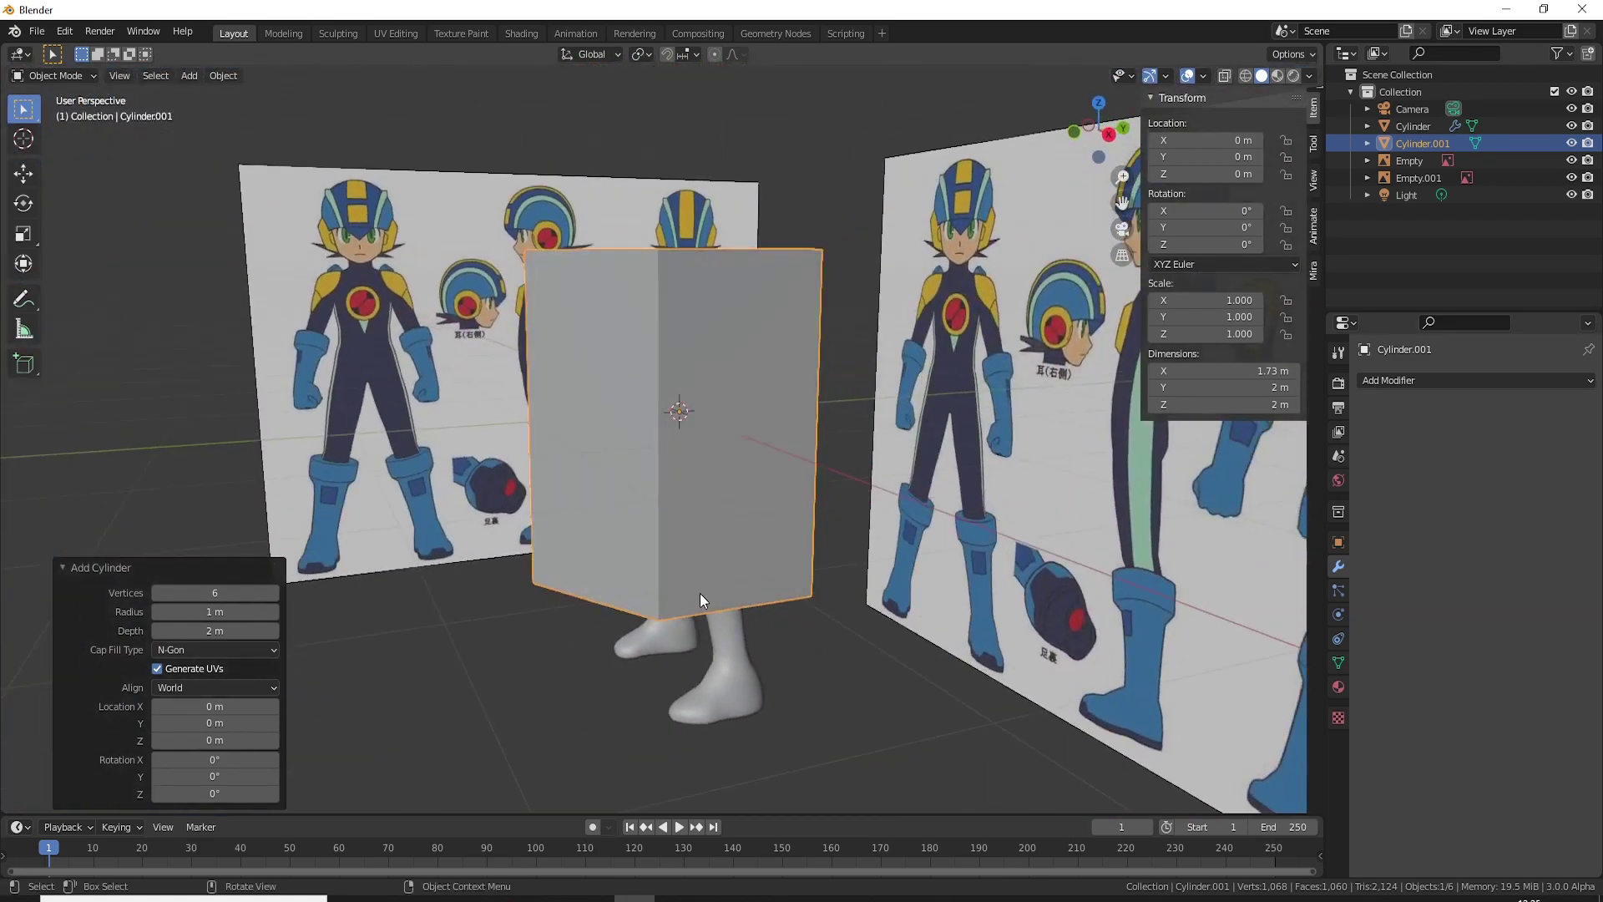
{"action": "mouse_move", "coordinate": [546, 484]}
{"action": "middle_mouse_down"}
{"action": "mouse_move", "coordinate": [699, 573]}
{"action": "mouse_move", "coordinate": [704, 451]}
{"action": "mouse_move", "coordinate": [695, 488]}
{"action": "middle_mouse_up"}
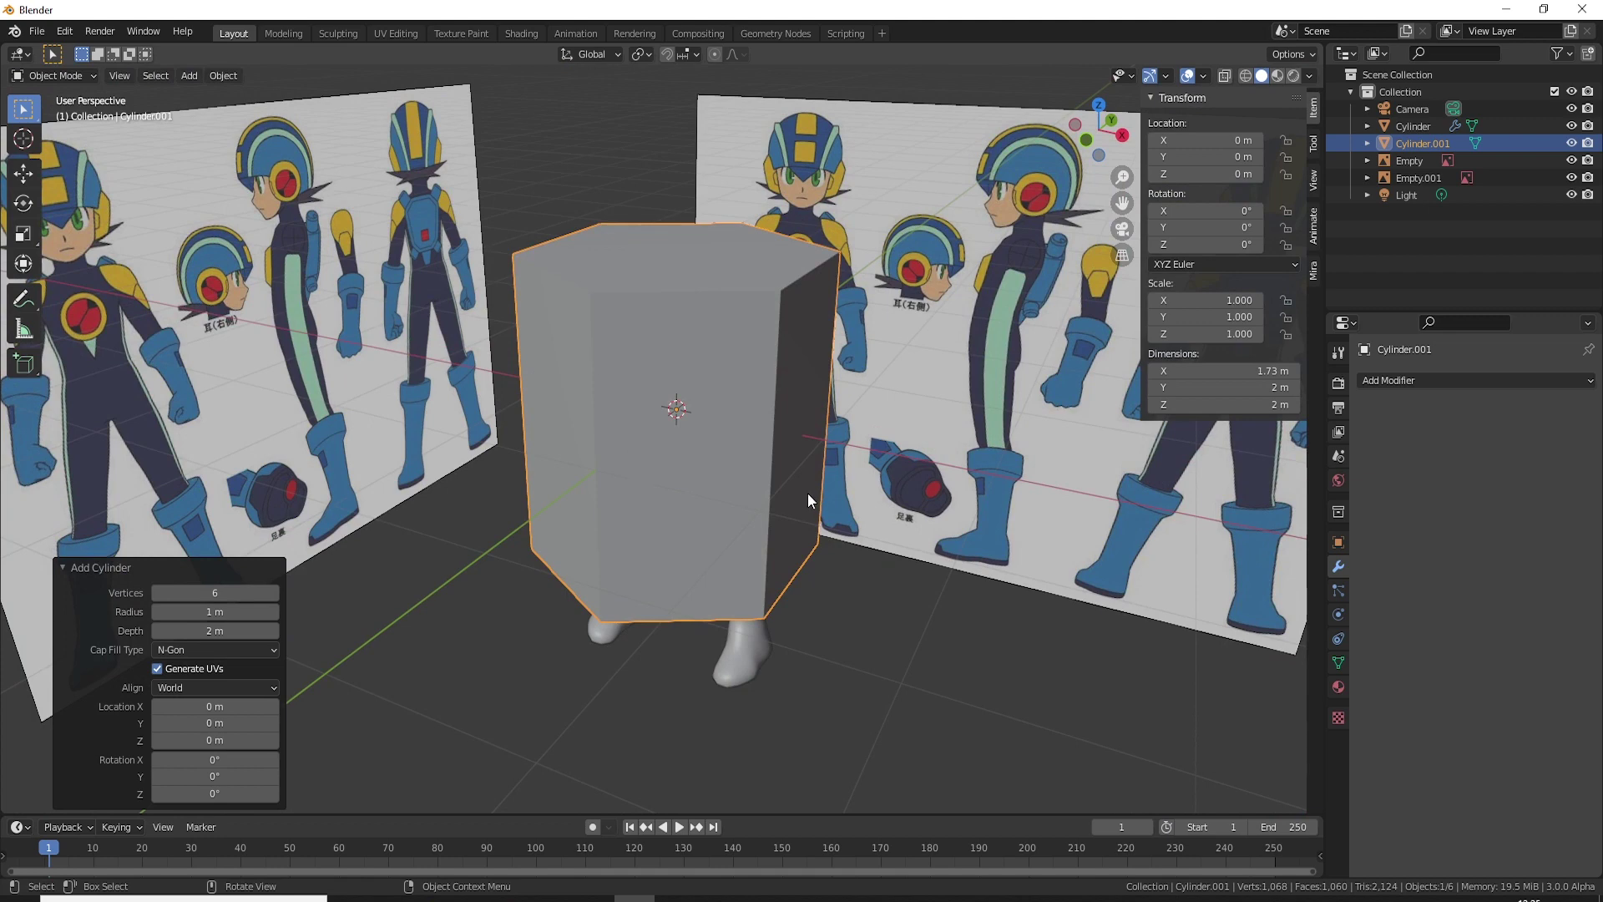
{"action": "key", "text": "Tab"}
Step: Scale the torso cylinder down to 0.189 and switch to front view
{"action": "key", "text": "s"}
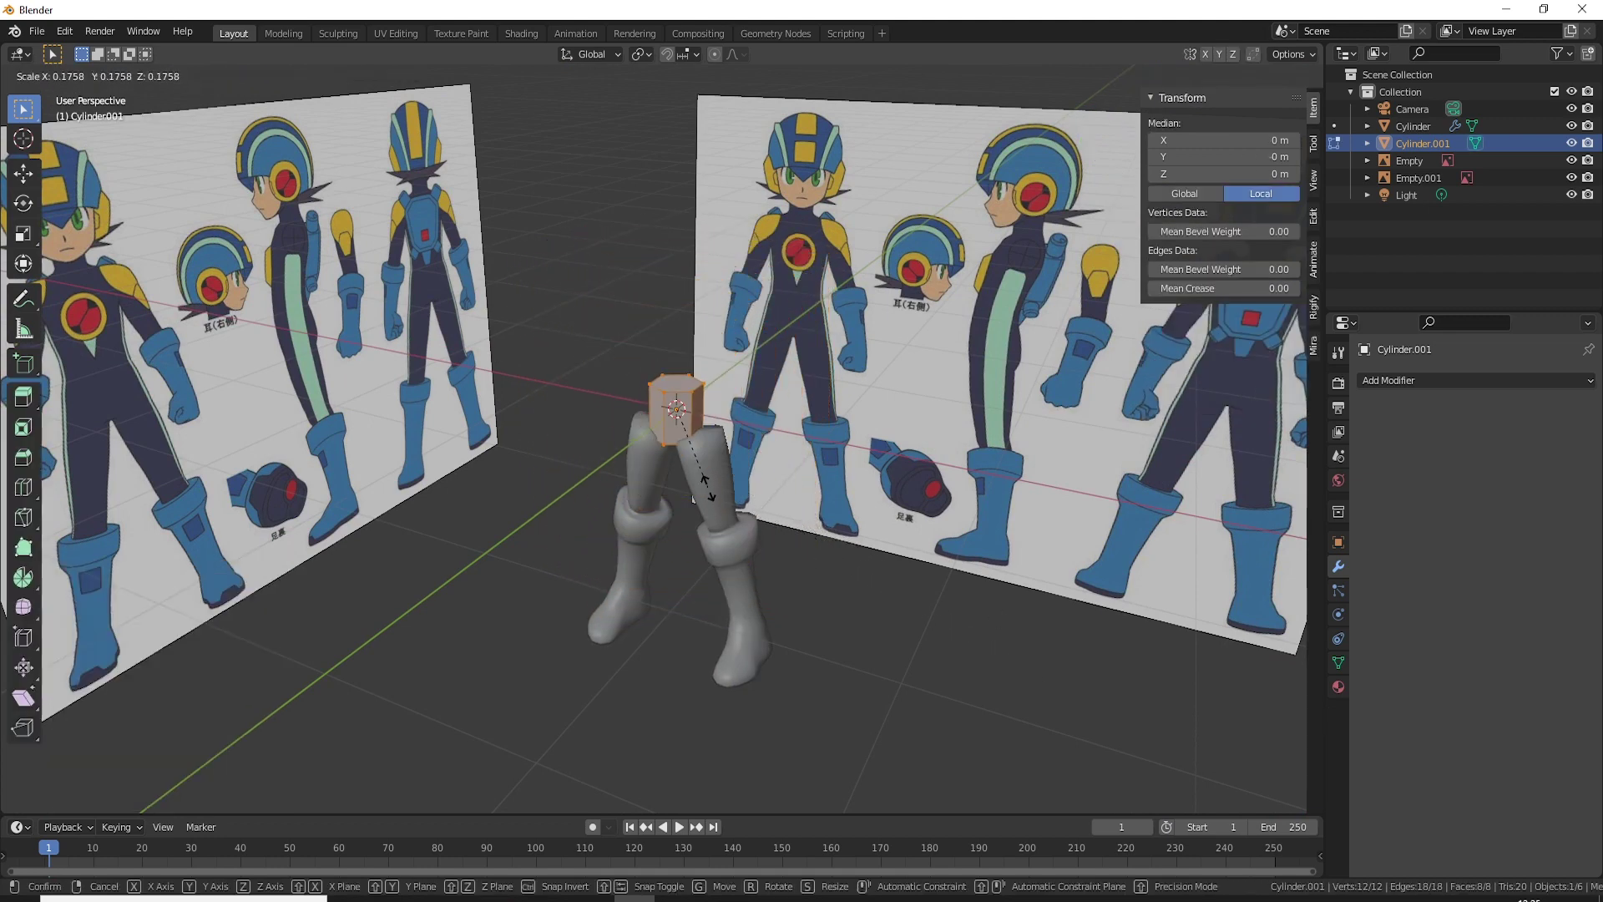
{"action": "left_click", "coordinate": [710, 495]}
{"action": "key", "text": "KP_1"}
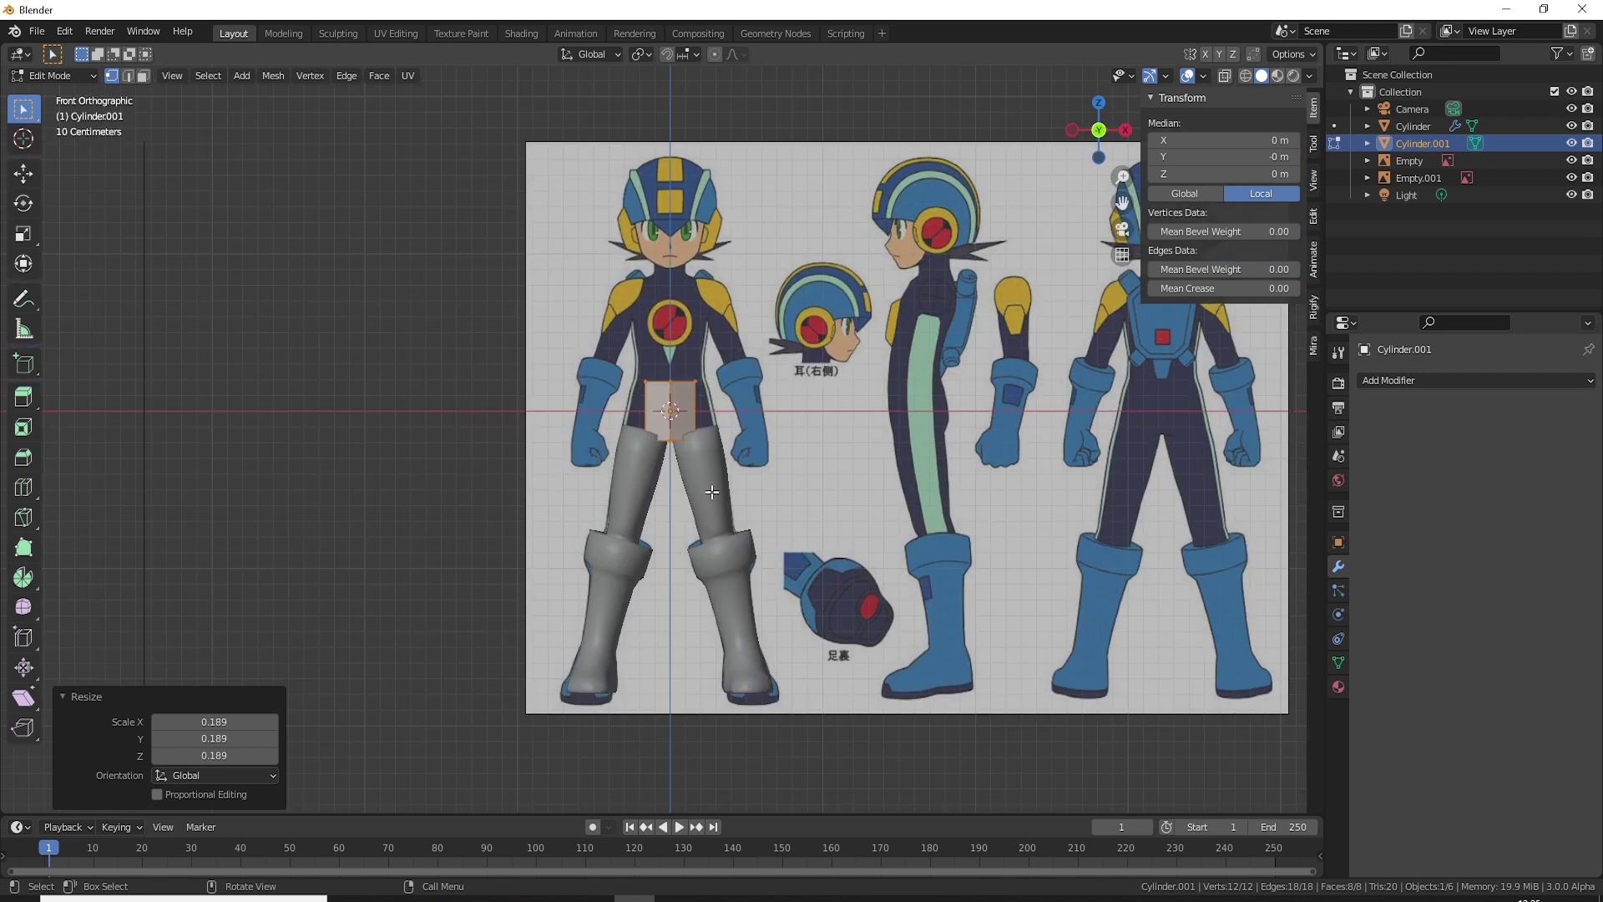
{"action": "key", "text": "g"}
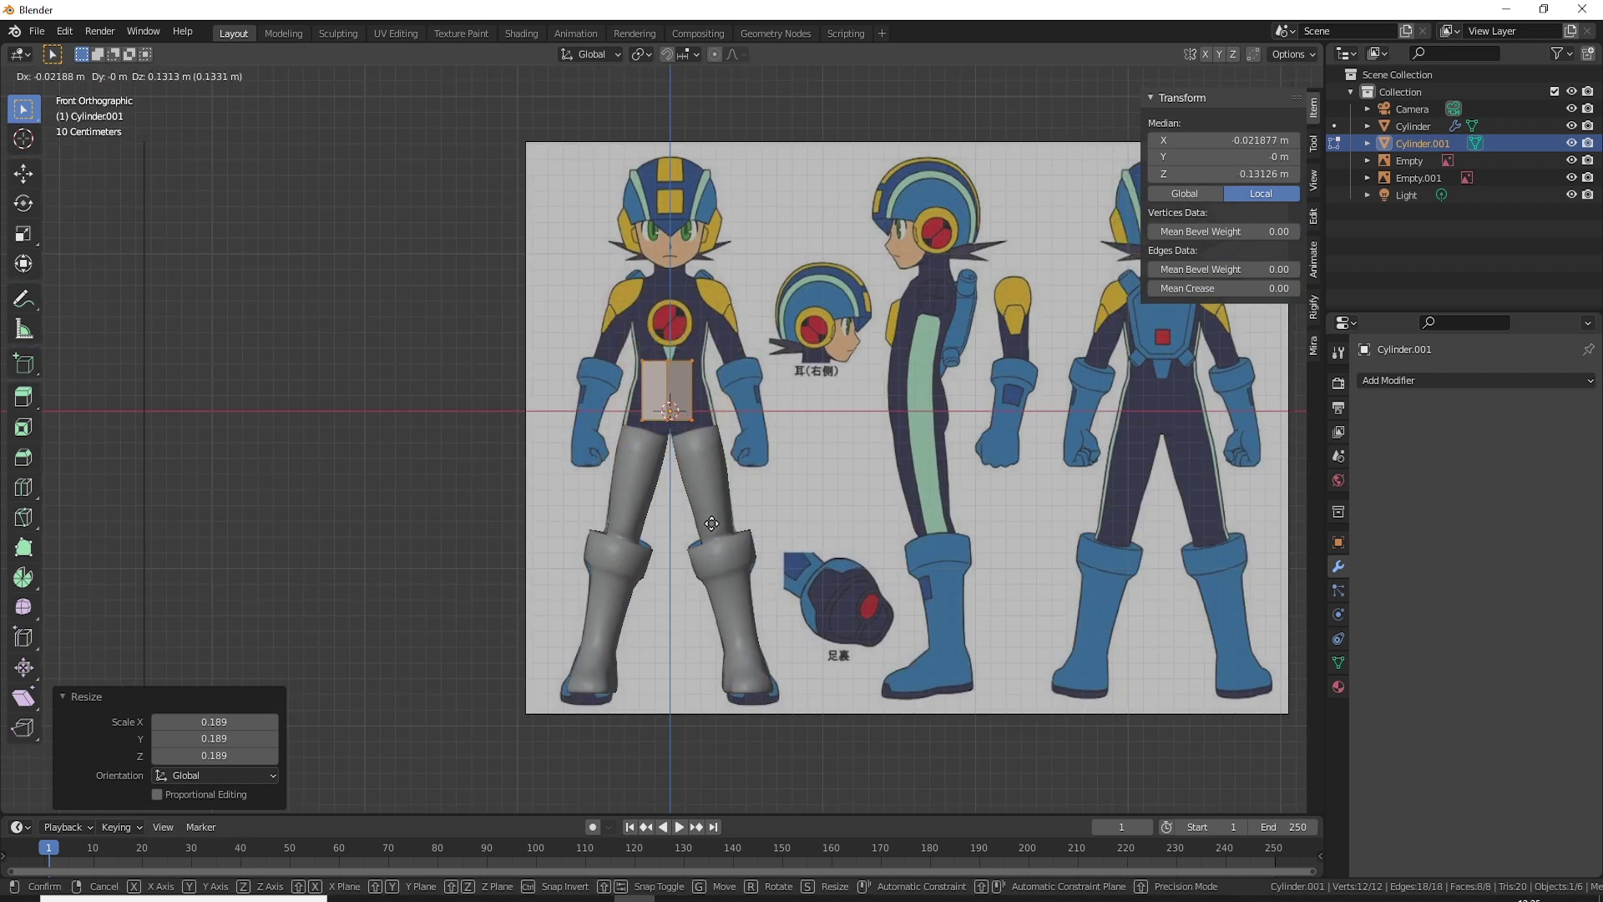
{"action": "right_click", "coordinate": [718, 521]}
Step: Raise the cylinder 0.42 m along Z to the reference chest
{"action": "key", "text": "g"}
{"action": "key", "text": "z"}
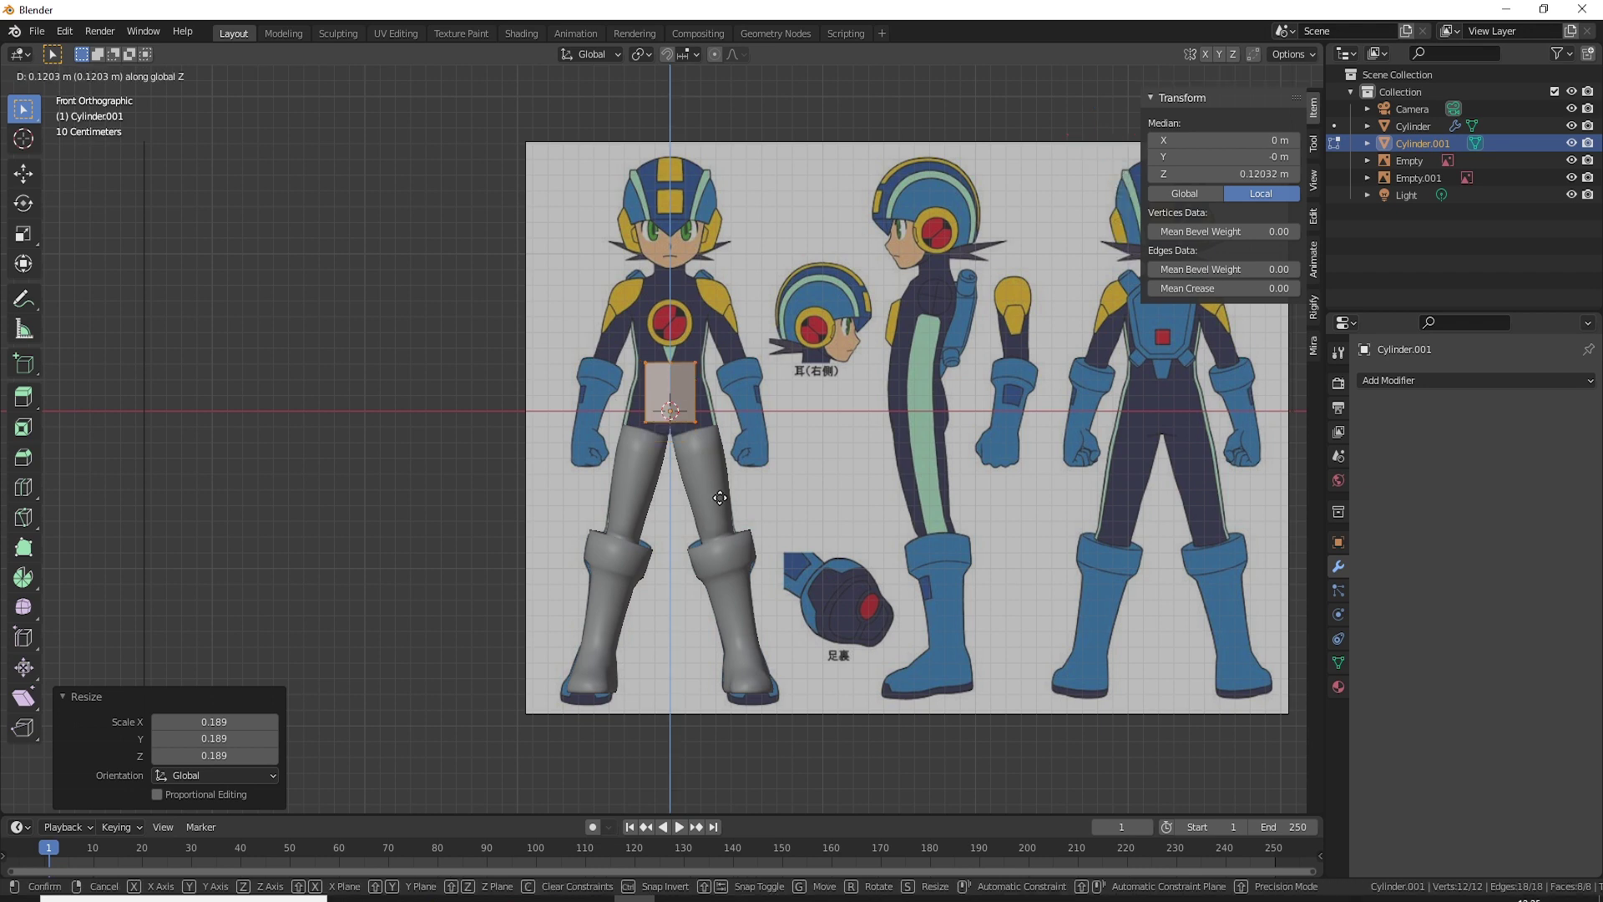
{"action": "left_click_drag", "start_coordinate": [719, 471], "coordinate": [719, 454]}
{"action": "left_click", "coordinate": [719, 454]}
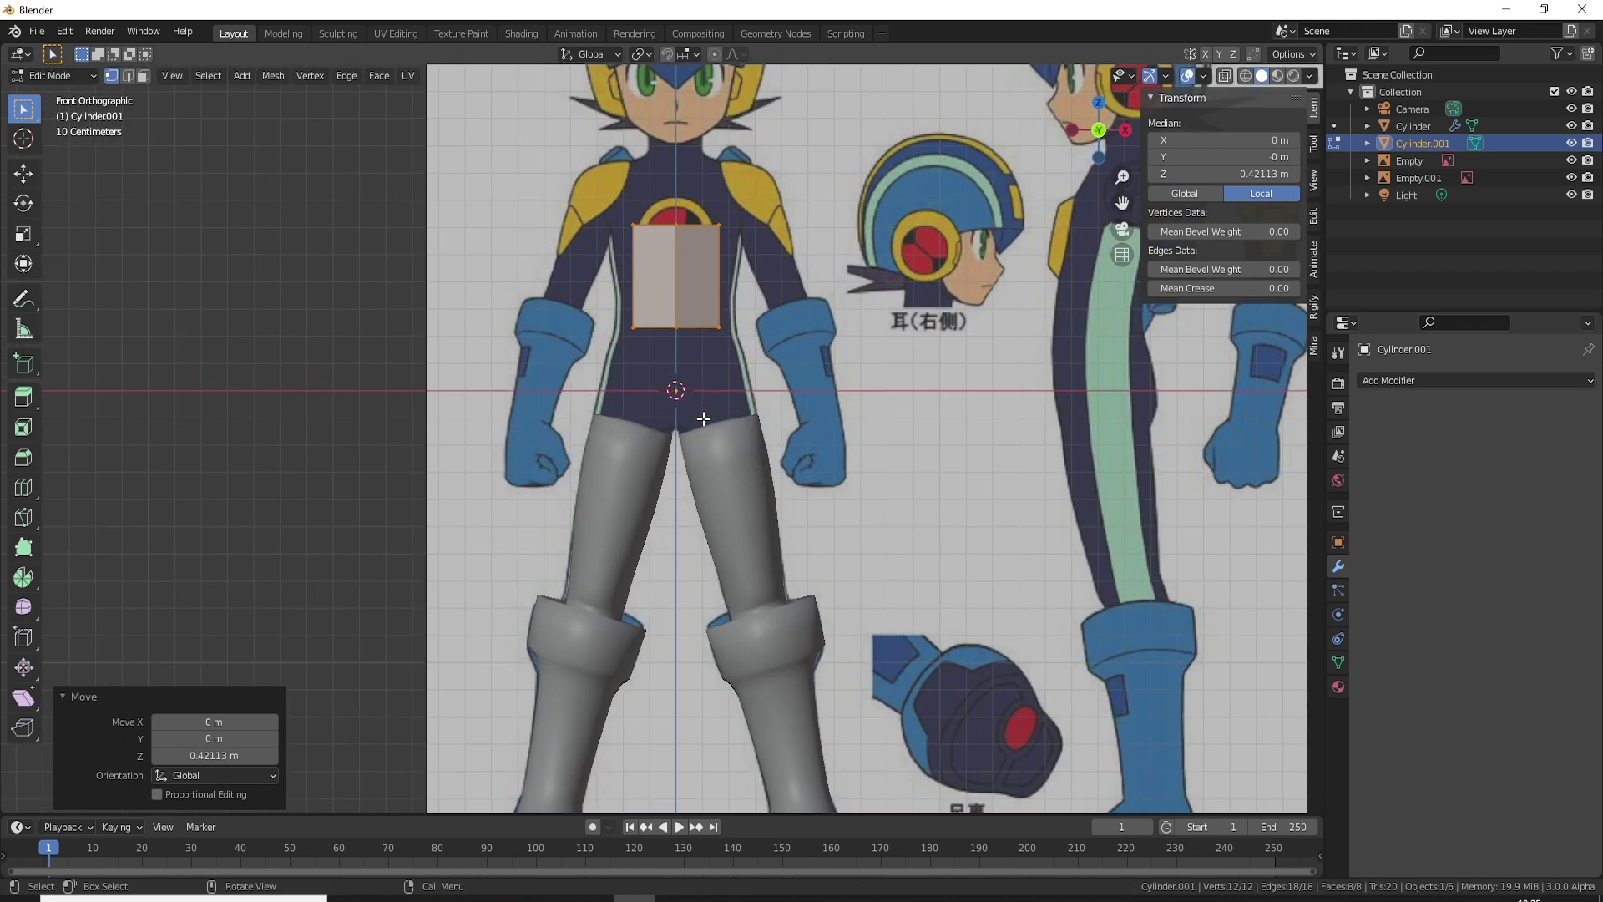
{"action": "scroll", "coordinate": [720, 454], "scroll_direction": "up", "scroll_amount": 6}
{"action": "mouse_move", "coordinate": [719, 454]}
{"action": "middle_mouse_down"}
{"action": "mouse_move", "coordinate": [743, 511]}
{"action": "mouse_move", "coordinate": [741, 437]}
{"action": "mouse_move", "coordinate": [715, 521]}
{"action": "mouse_move", "coordinate": [704, 381]}
{"action": "middle_mouse_up"}
{"action": "left_click", "coordinate": [675, 370]}
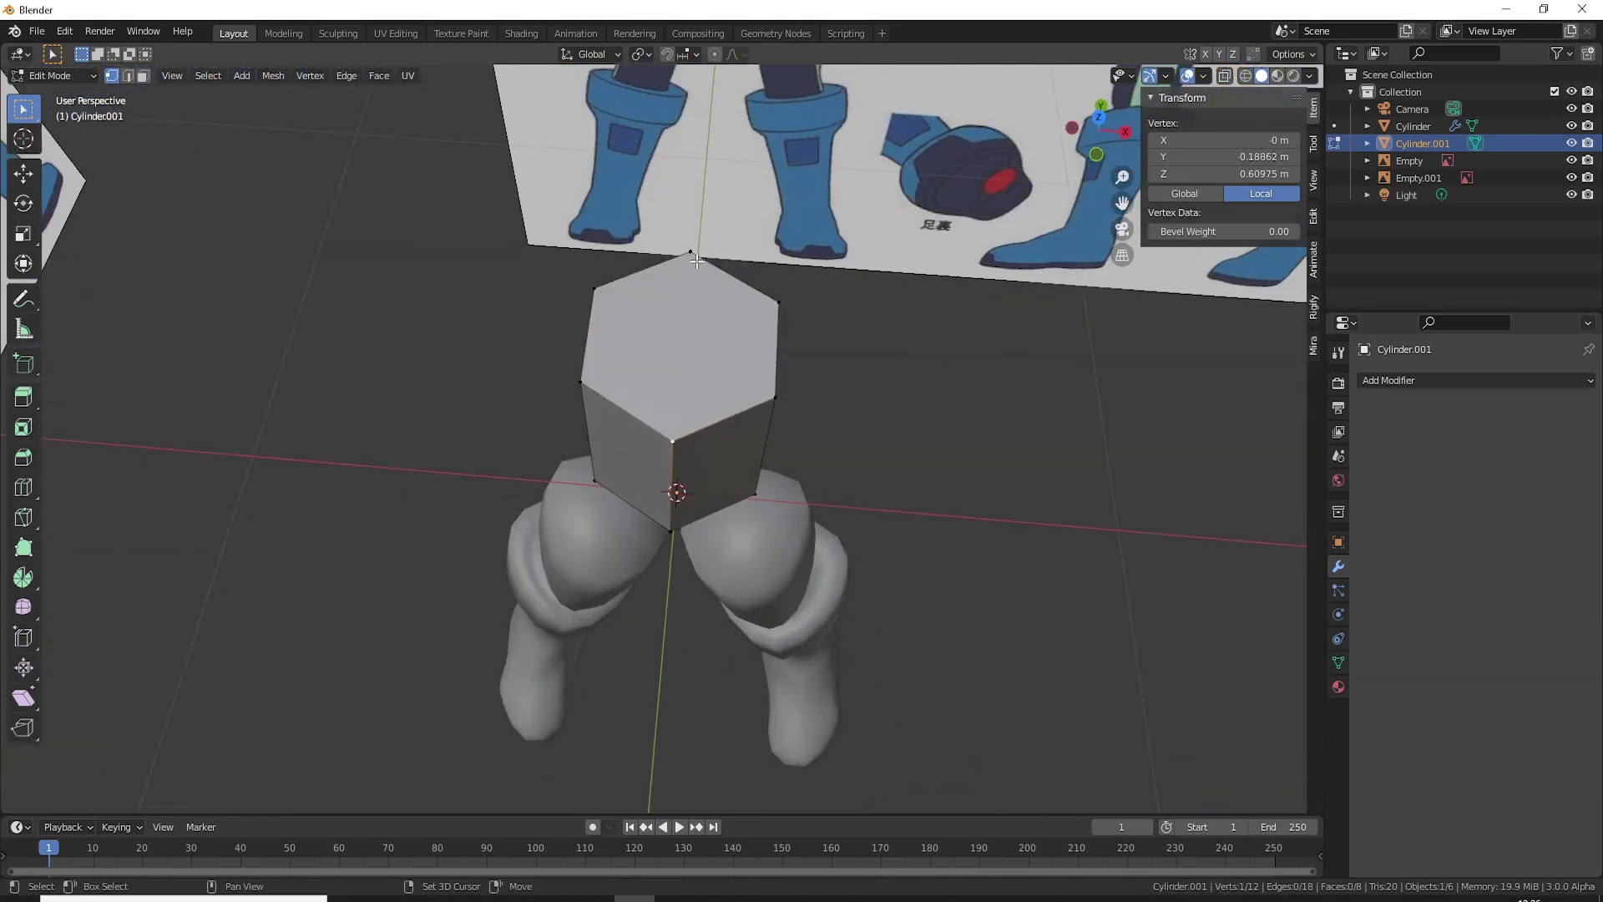
Step: Join two opposite bottom vertices of the cylinder with a new edge across the bottom face
{"action": "left_click", "coordinate": [695, 254], "text": "shift"}
{"action": "mouse_move", "coordinate": [695, 255]}
{"action": "middle_mouse_down"}
{"action": "mouse_move", "coordinate": [705, 382]}
{"action": "mouse_move", "coordinate": [669, 432]}
{"action": "mouse_move", "coordinate": [692, 435]}
{"action": "middle_mouse_up"}
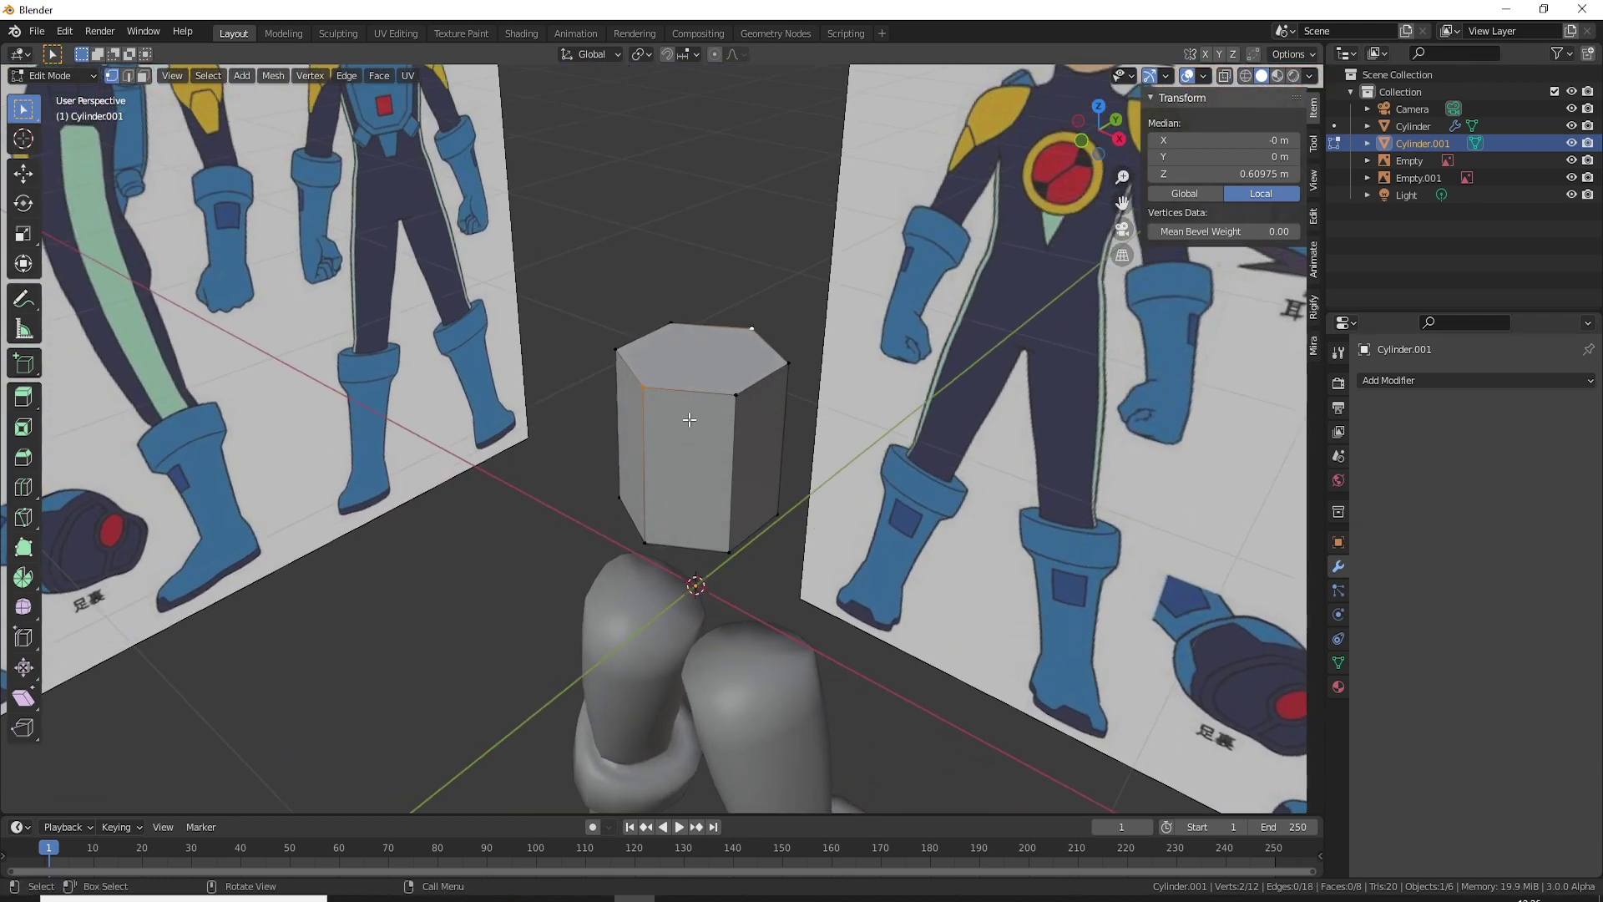
{"action": "left_click", "coordinate": [646, 397]}
{"action": "left_click", "coordinate": [752, 328], "text": "shift"}
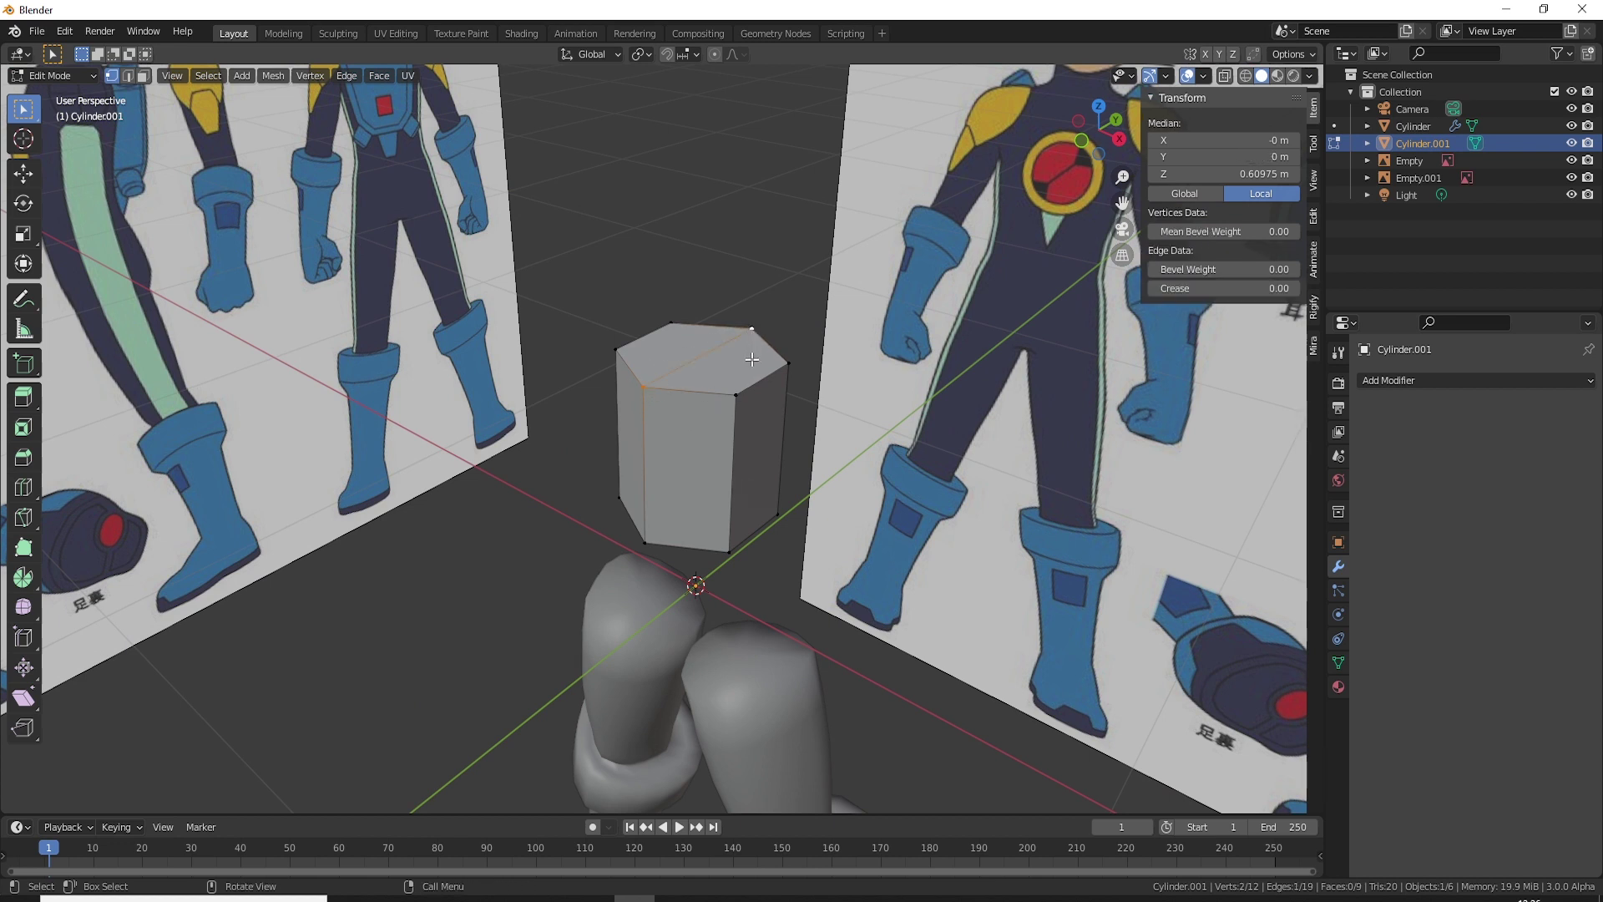
{"action": "middle_click_drag", "start_coordinate": [634, 495], "coordinate": [649, 420]}
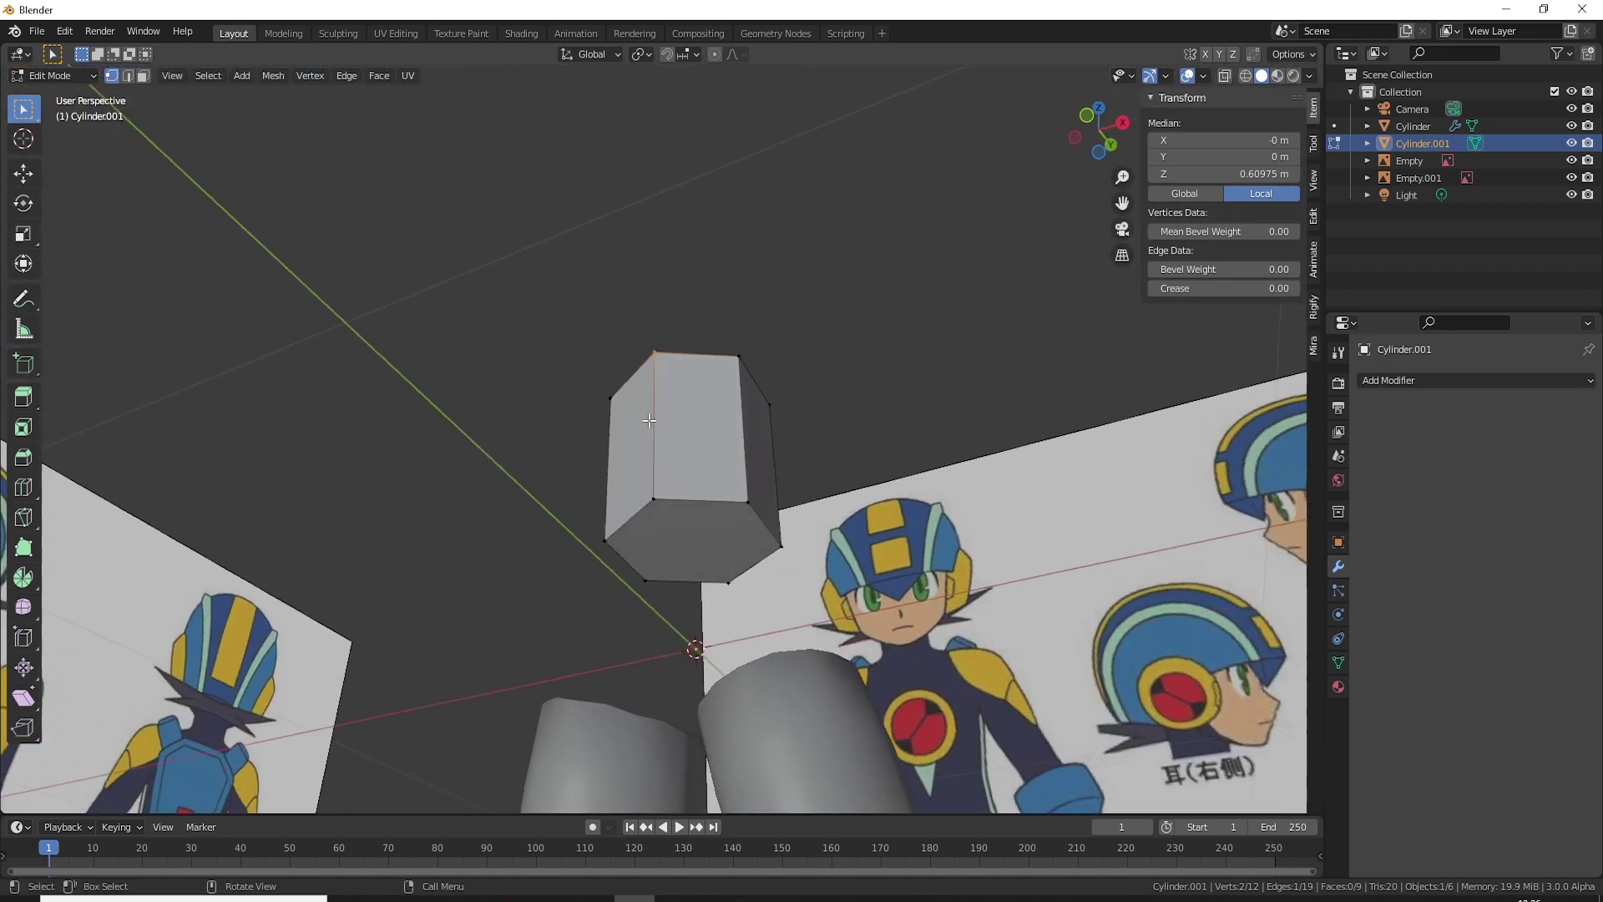
{"action": "left_click", "coordinate": [655, 498]}
{"action": "left_click", "coordinate": [732, 583], "text": "shift"}
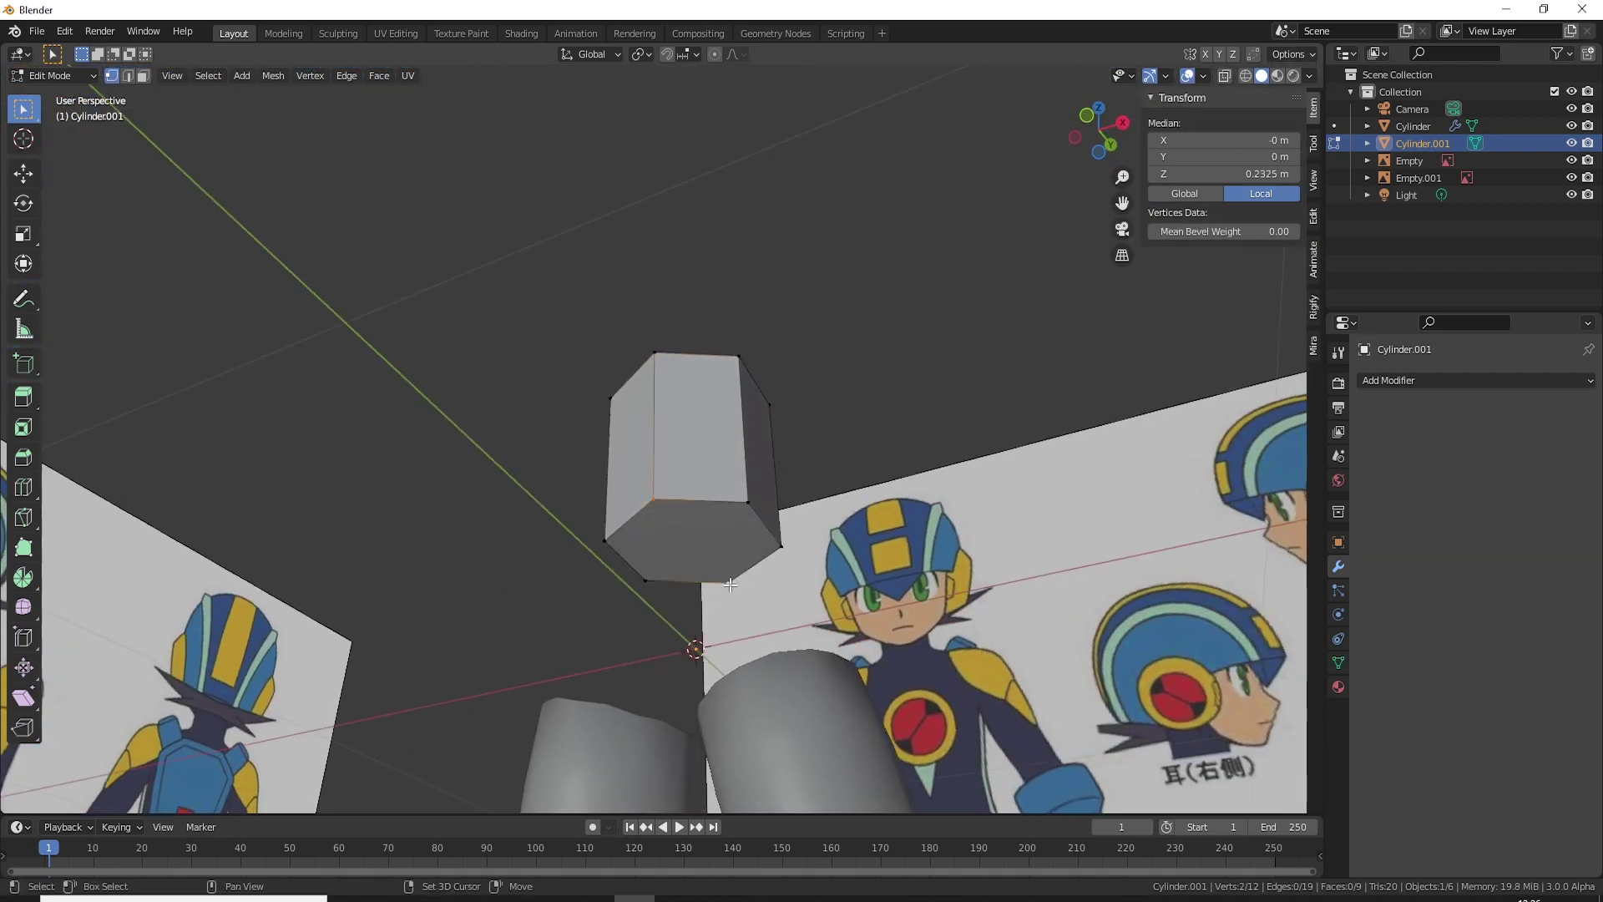
{"action": "key", "text": "f"}
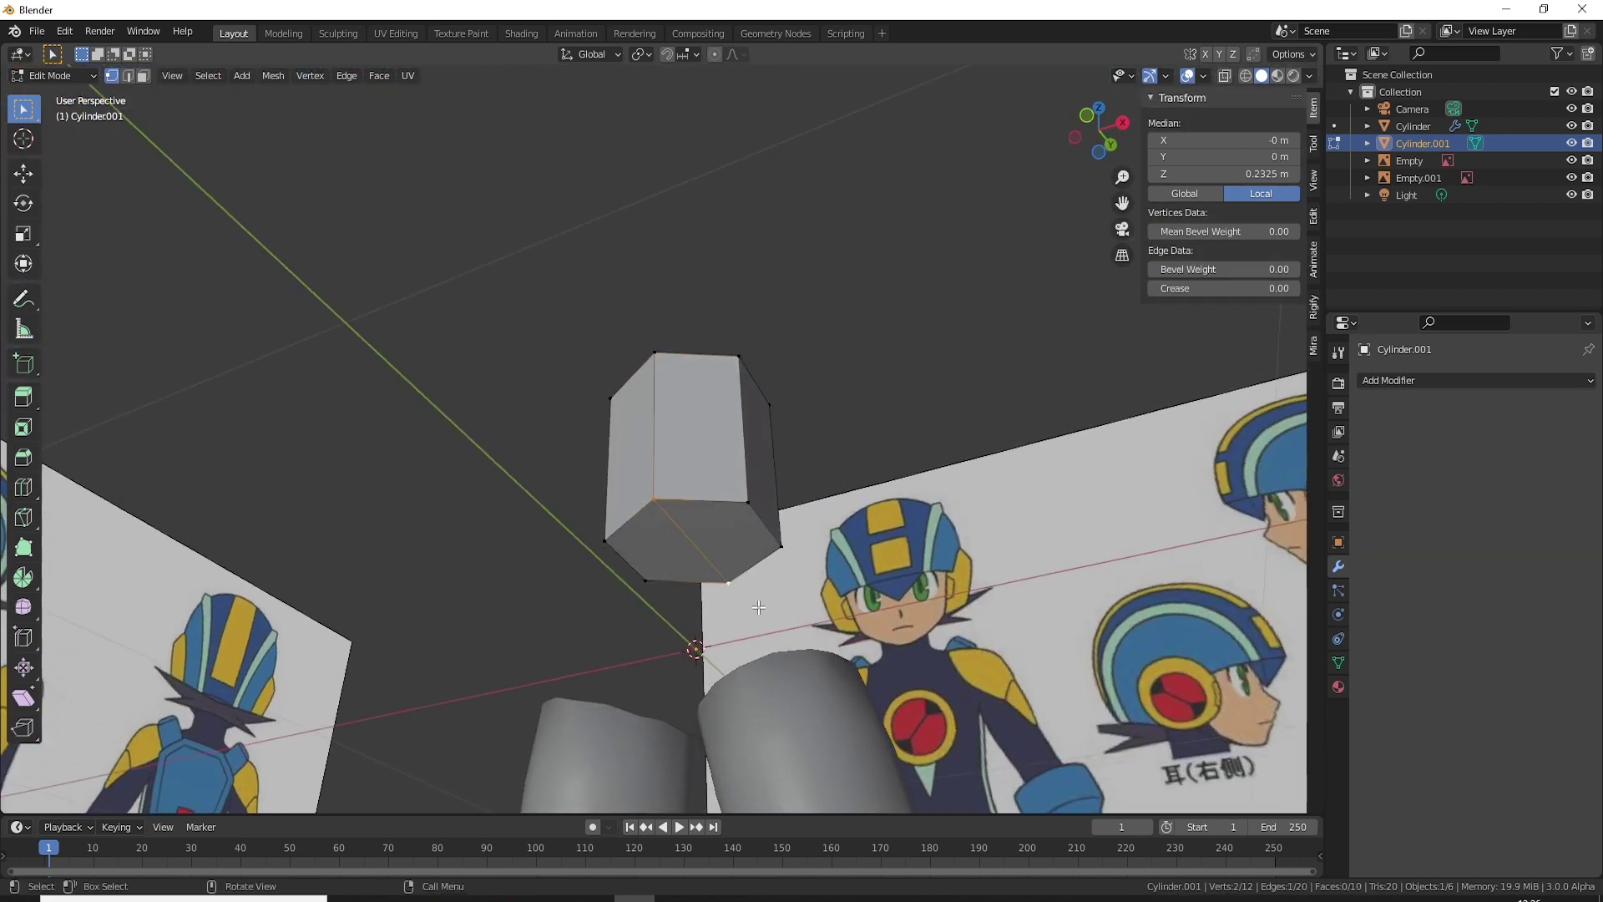
{"action": "key", "text": "ctrl+r"}
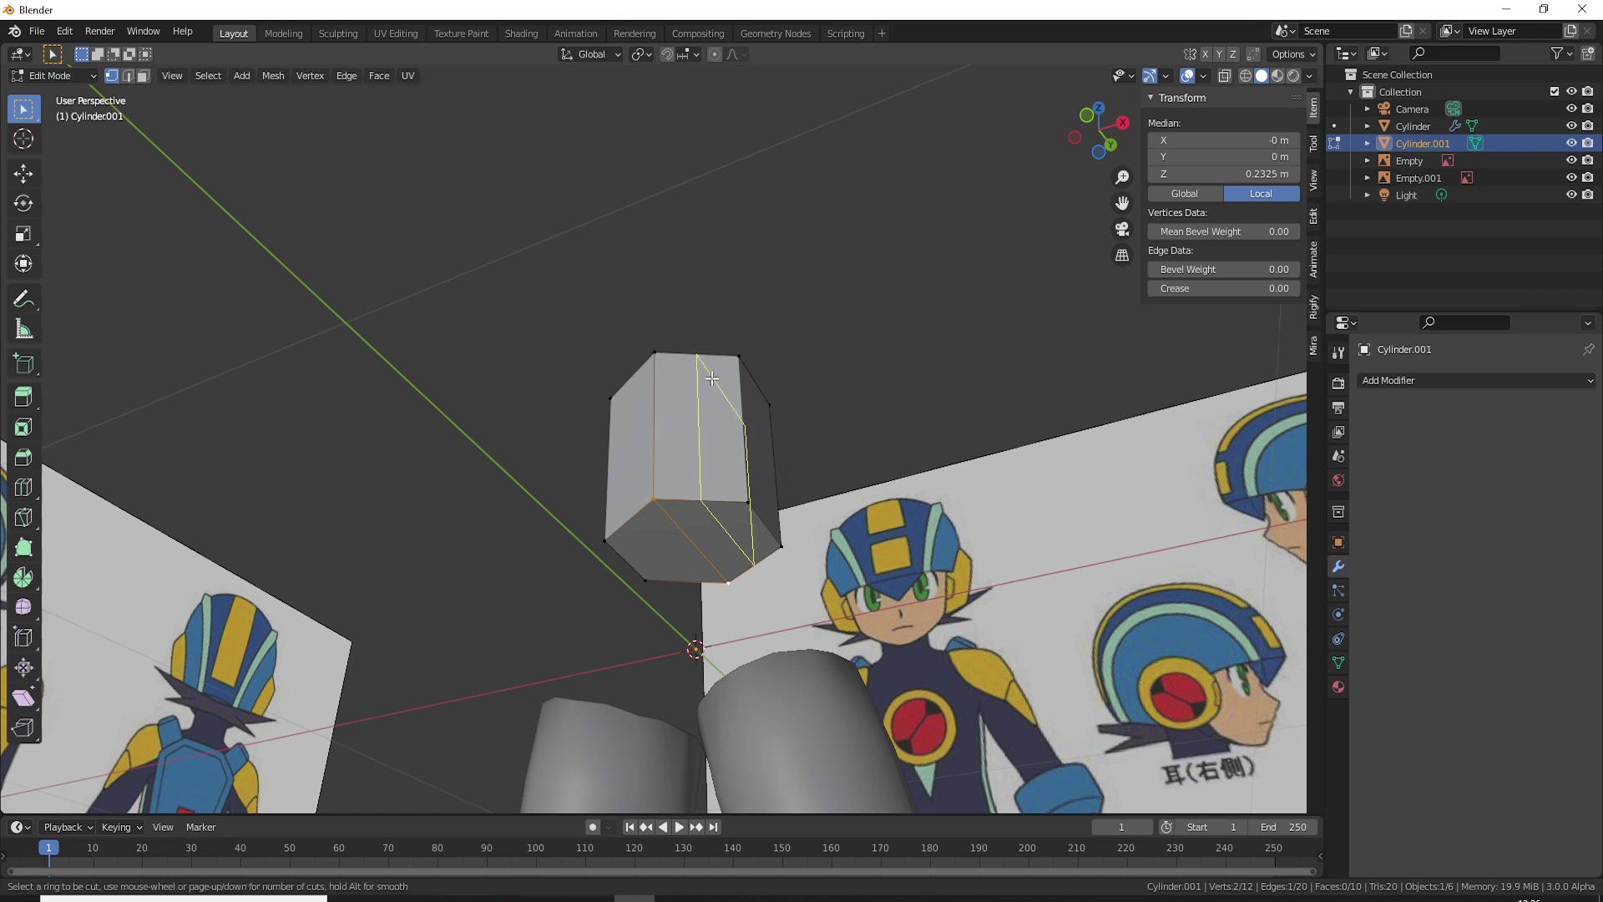
Step: Undo the stray bottom edge, rejoin the bottom vertices, and add a centred loop cut down the torso cylinder
{"action": "key", "text": "Escape"}
{"action": "key", "text": "ctrl+z"}
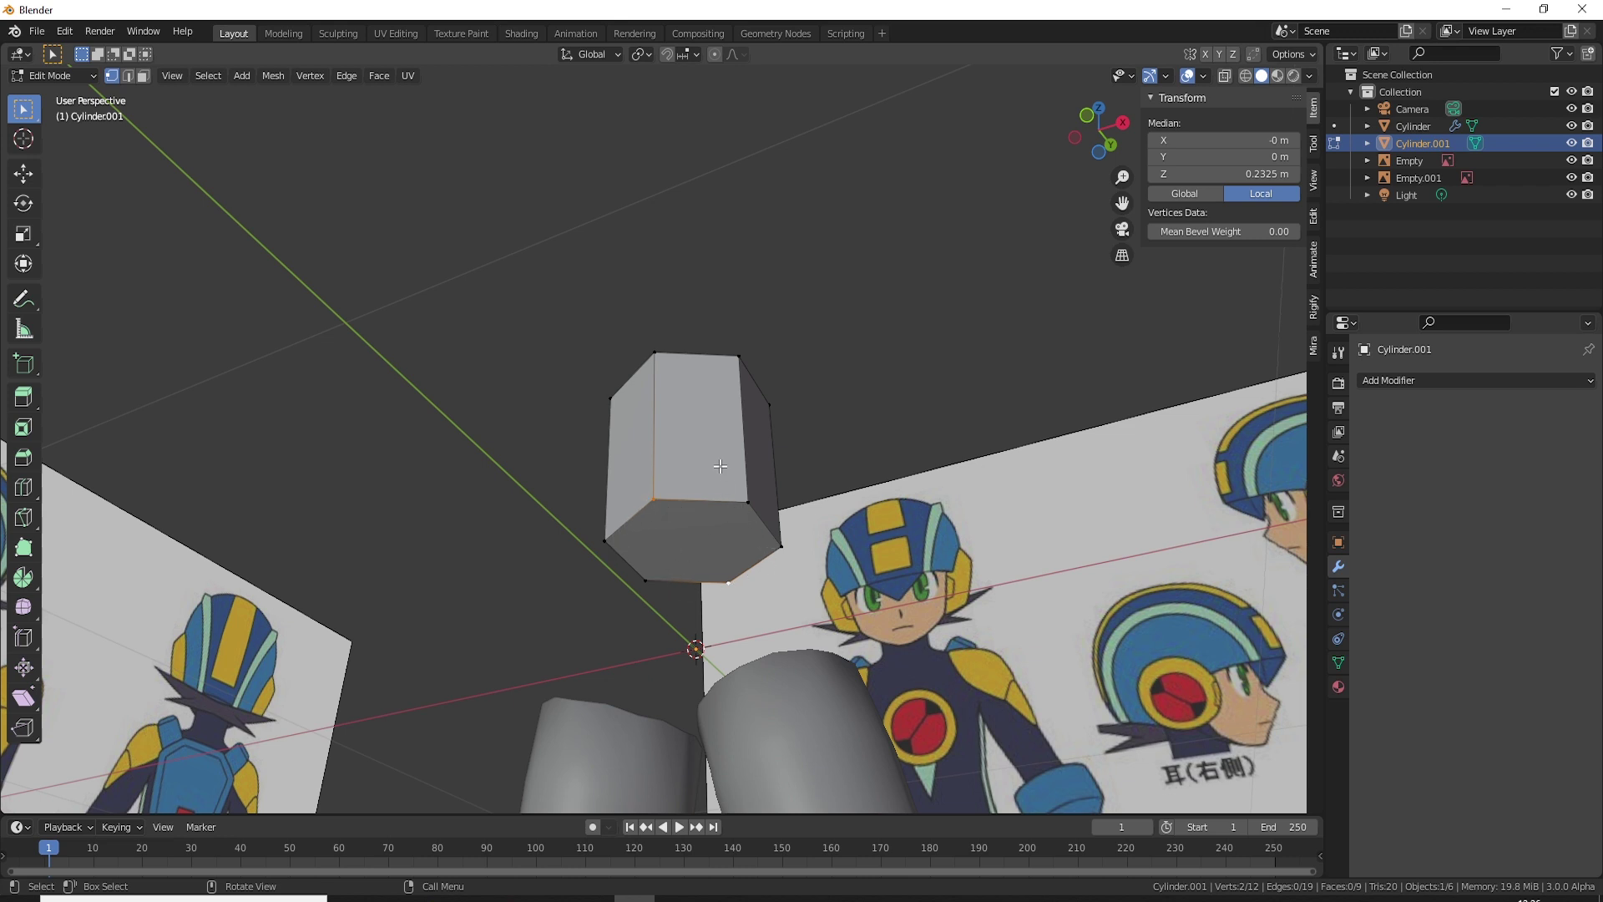
{"action": "key", "text": "ctrl+r"}
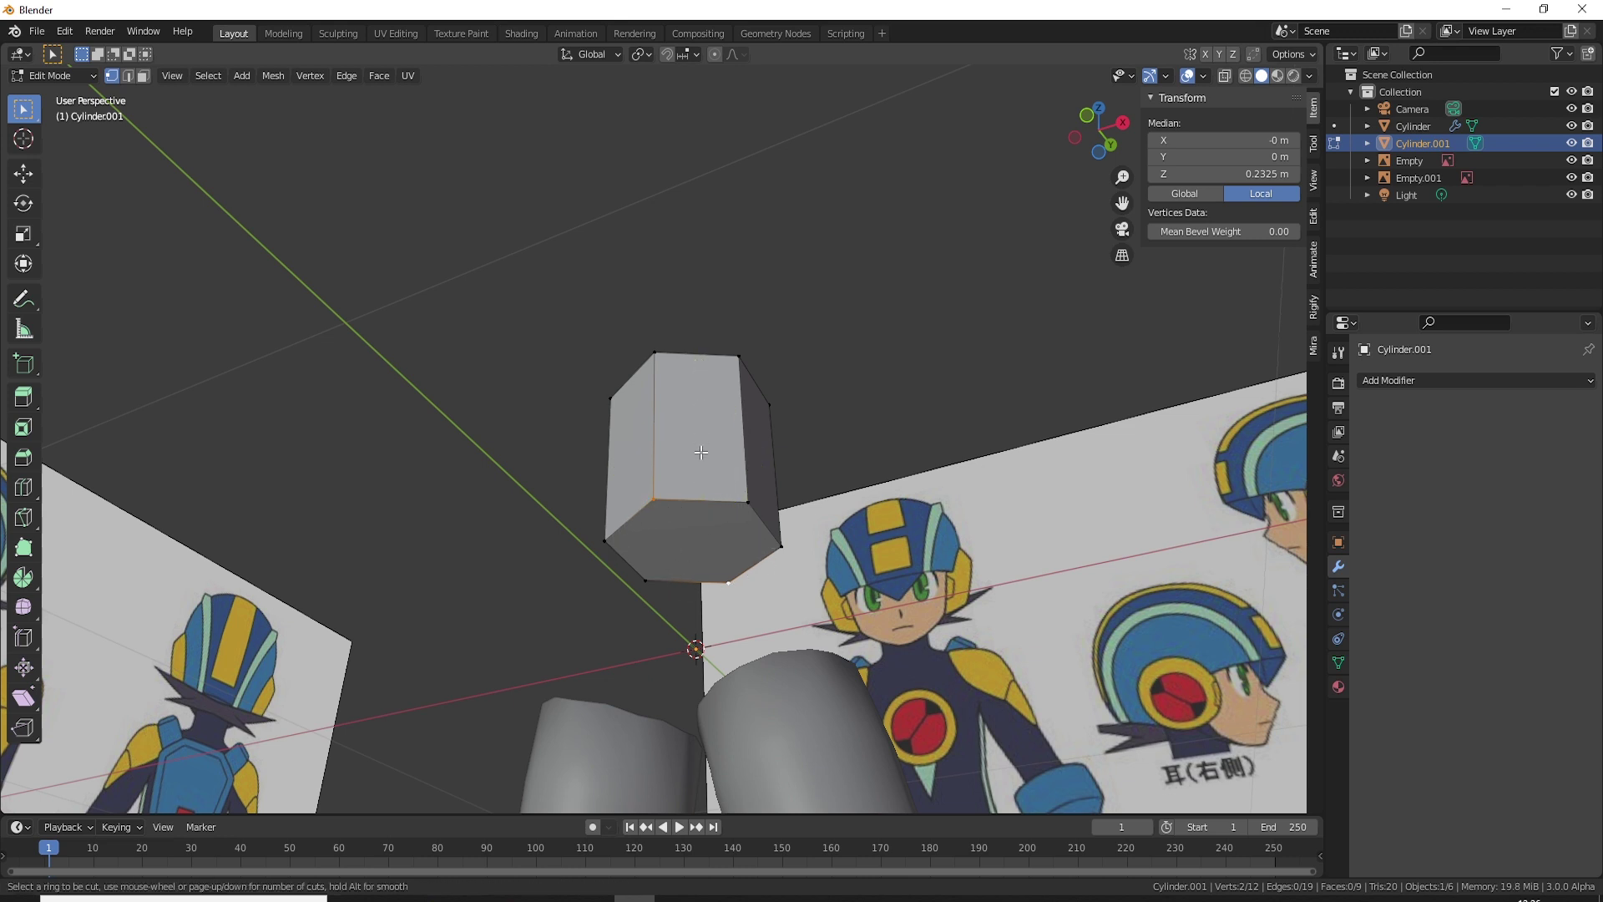
{"action": "key", "text": "Escape"}
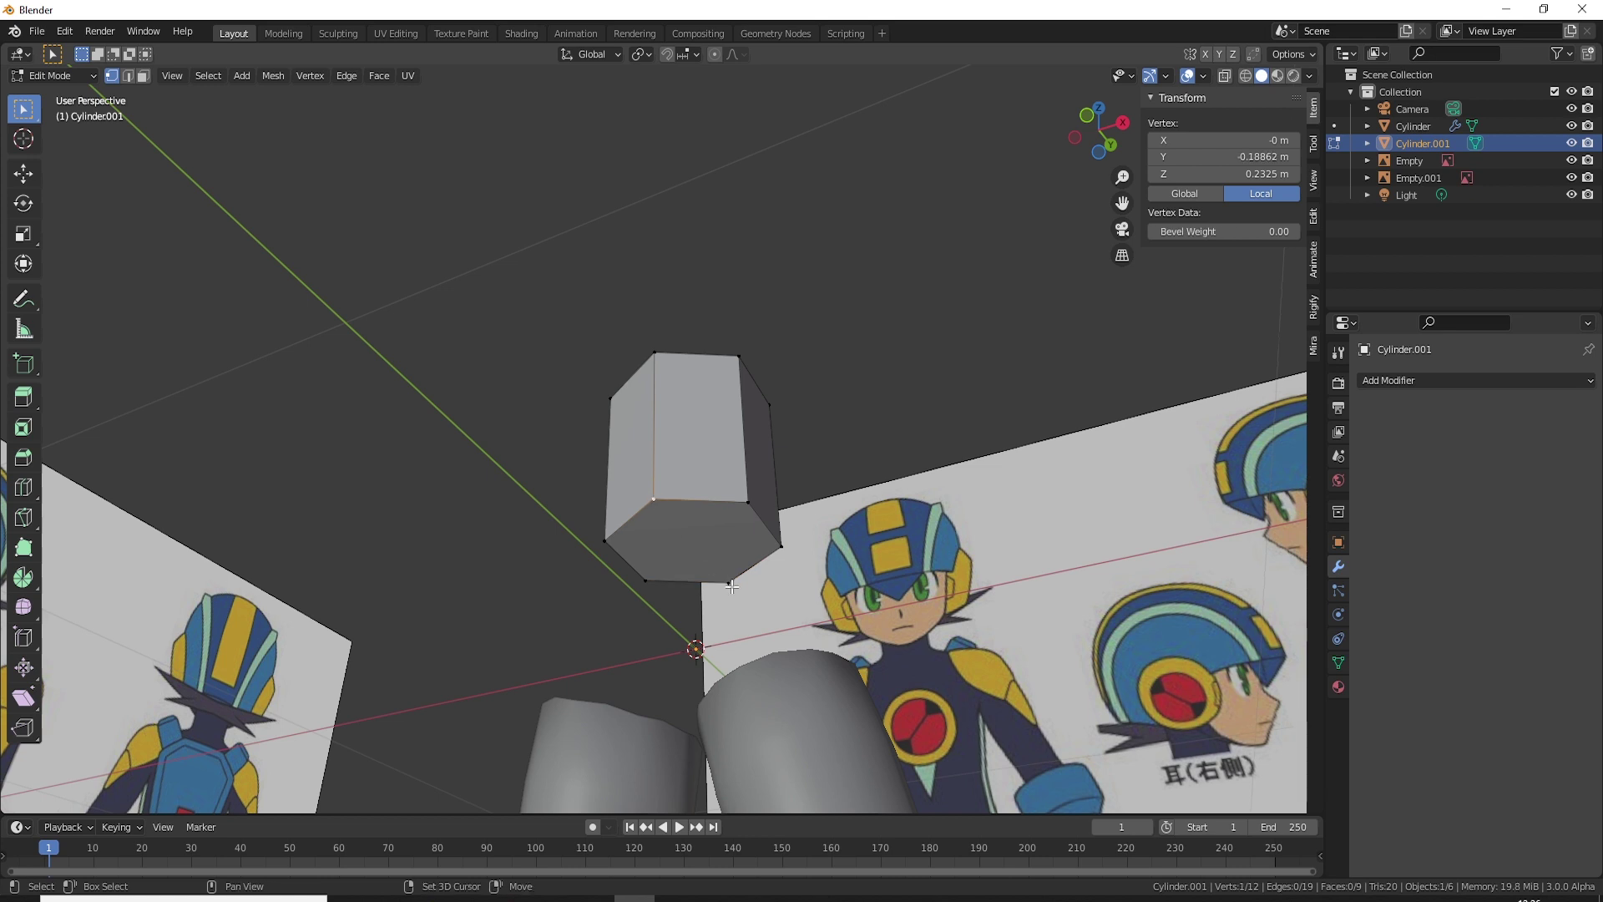
{"action": "key", "text": "j"}
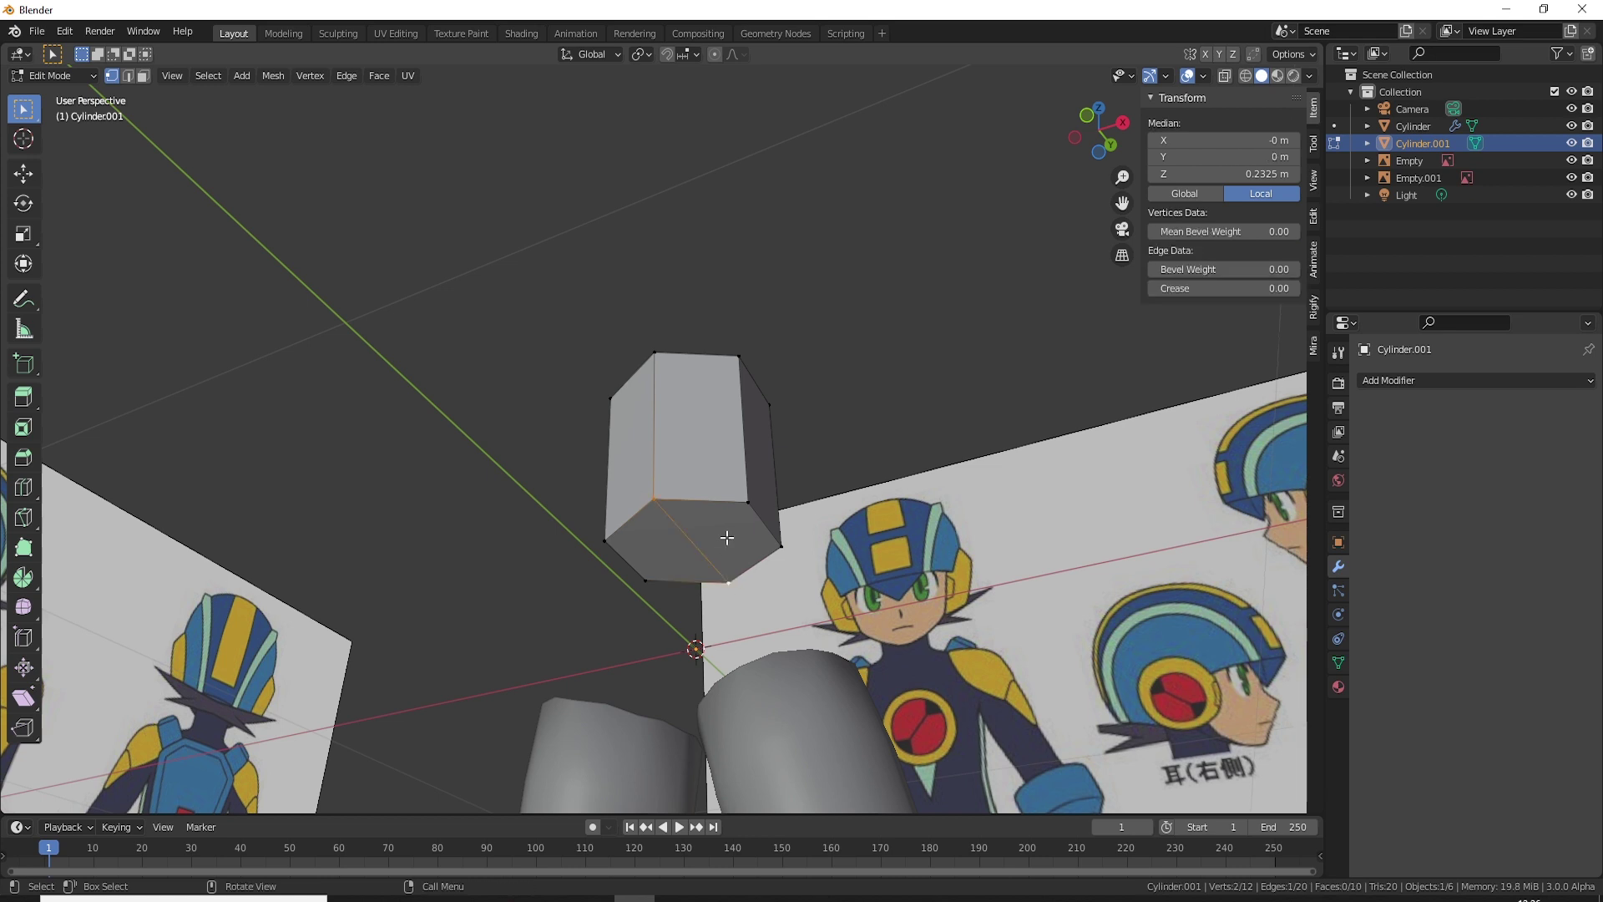
{"action": "key", "text": "ctrl+r"}
{"action": "left_click", "coordinate": [712, 468]}
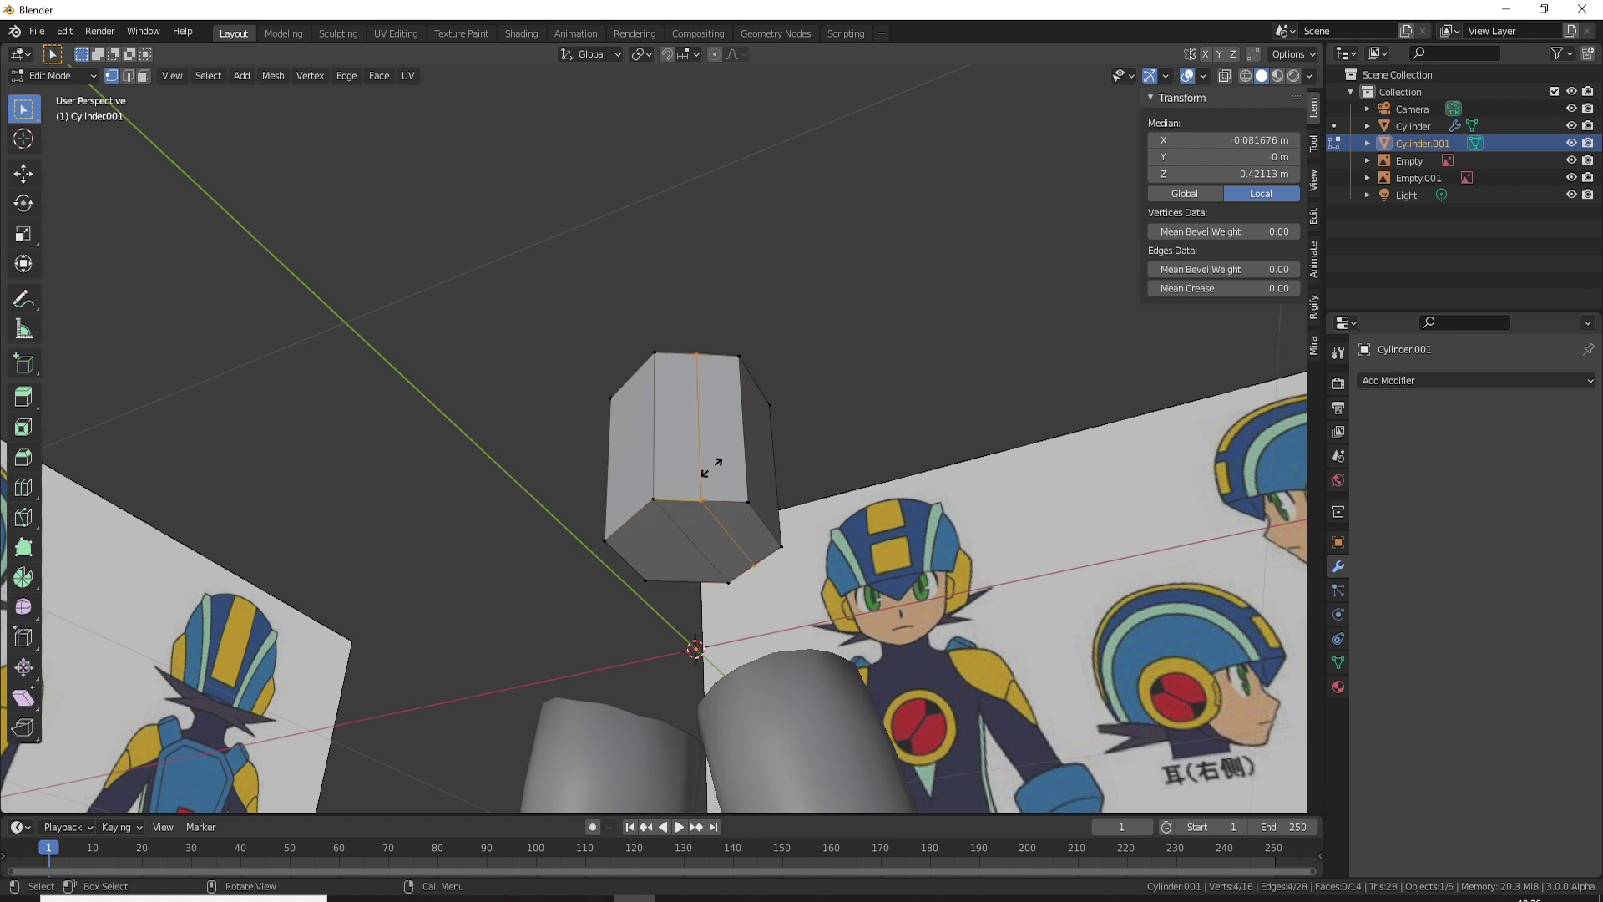
{"action": "right_click", "coordinate": [712, 473]}
Step: Nudge a side edge of the cylinder in the top view to reshape its cross-section
{"action": "middle_click_drag", "start_coordinate": [709, 452], "coordinate": [716, 481]}
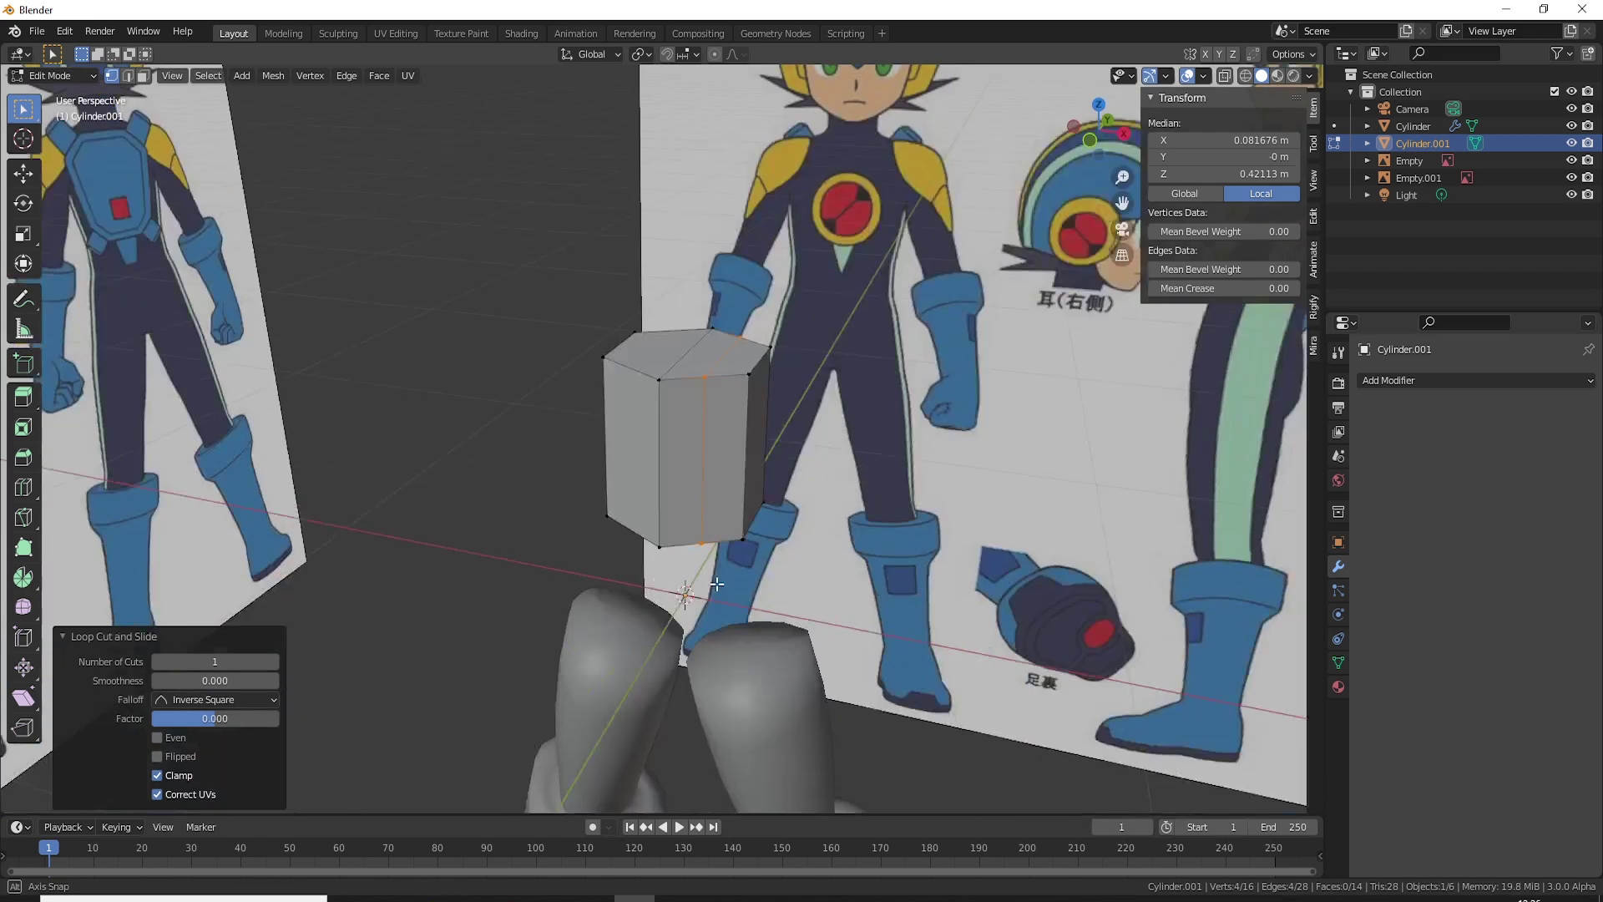
{"action": "left_click", "coordinate": [708, 480]}
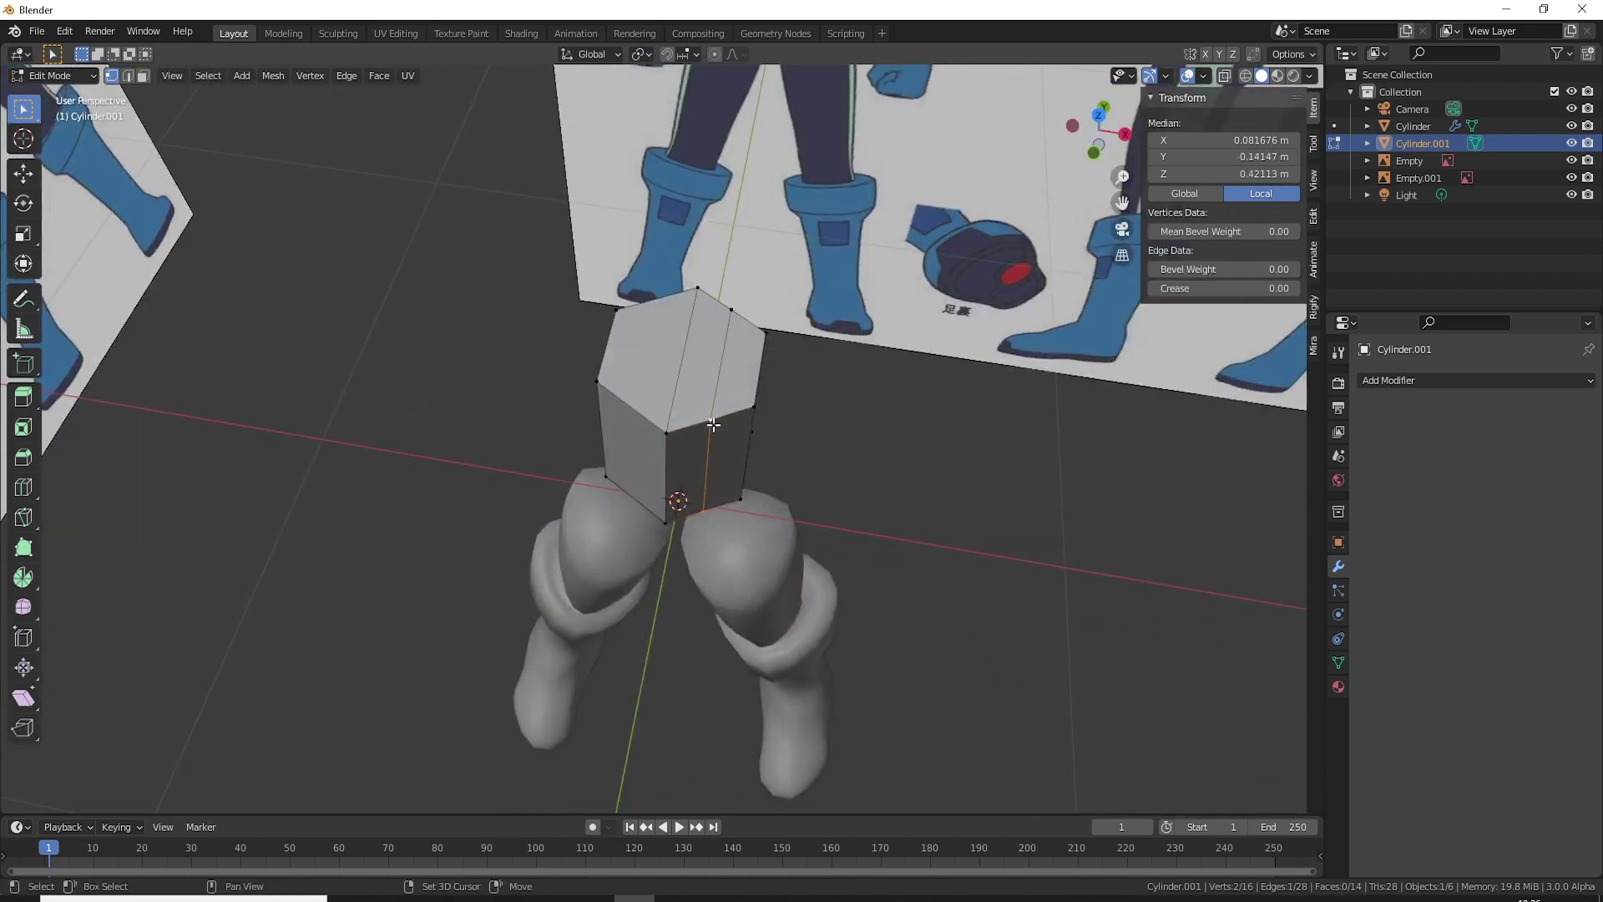
{"action": "middle_click_drag", "start_coordinate": [741, 444], "coordinate": [730, 522]}
{"action": "key", "text": "g"}
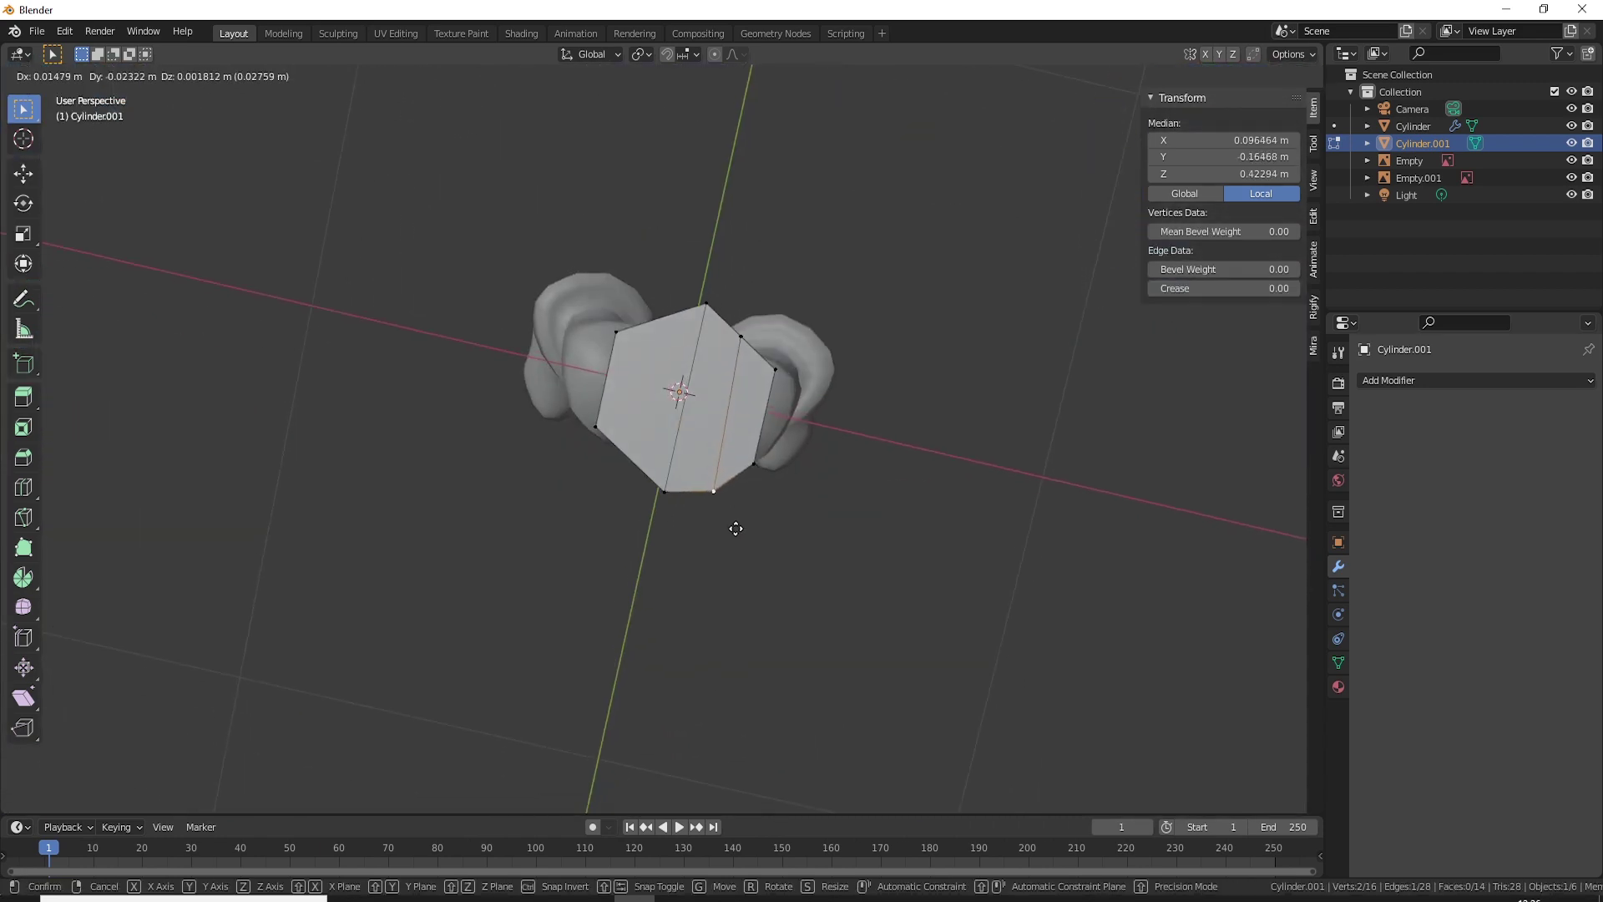
{"action": "left_click", "coordinate": [735, 529]}
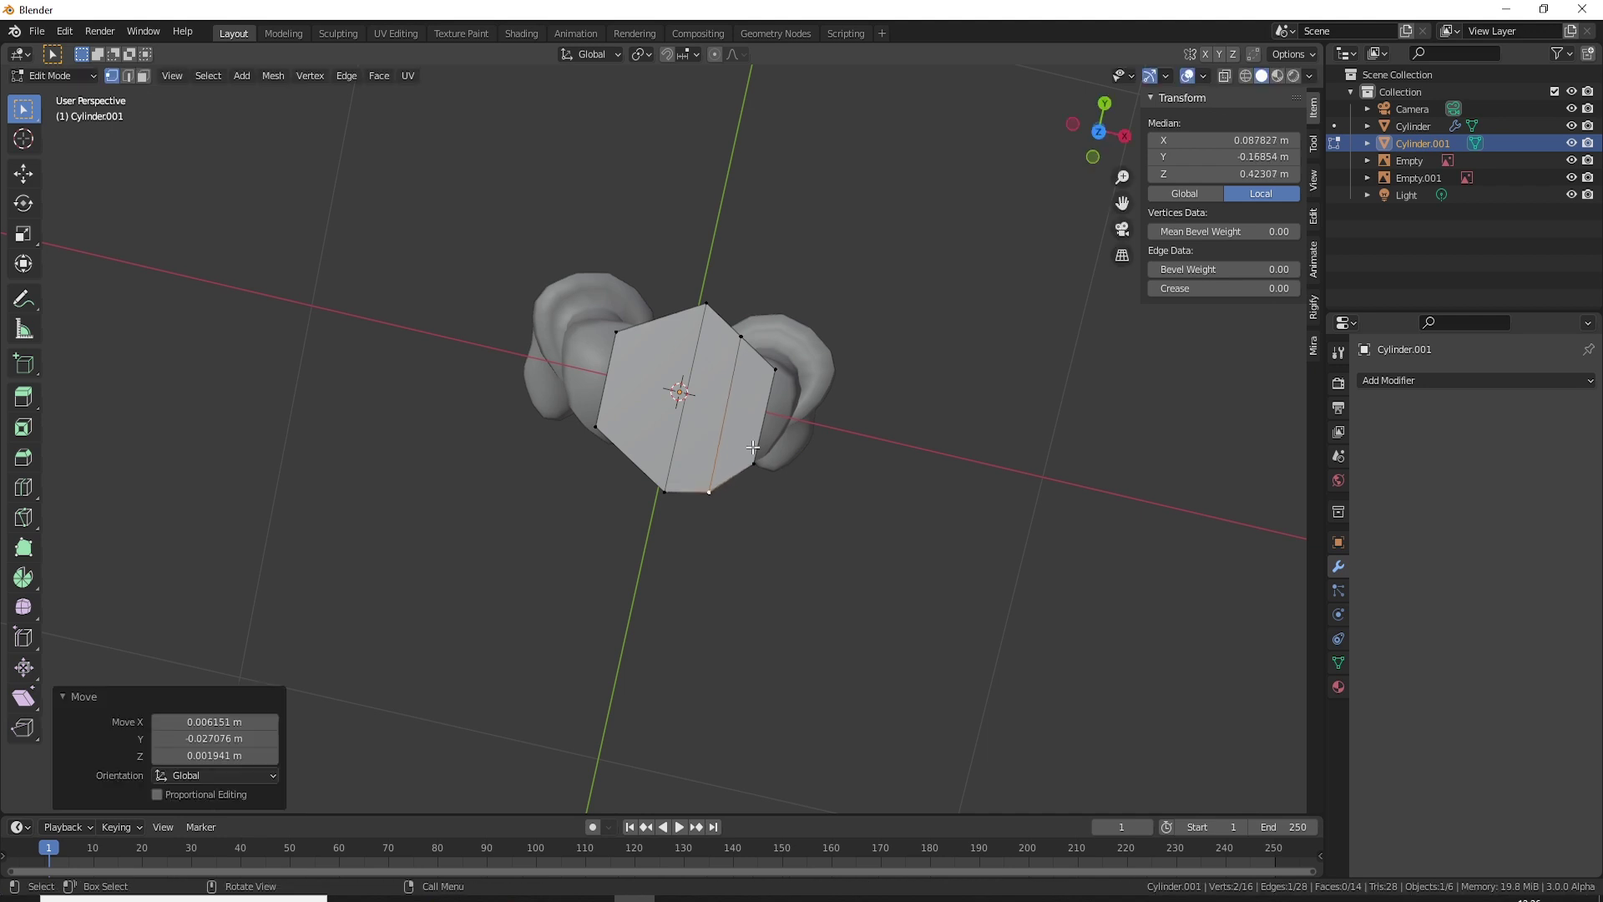
Step: Move another side edge by 0.012915 m in X, then select the vertices of one half
{"action": "mouse_move", "coordinate": [738, 339]}
{"action": "middle_mouse_down"}
{"action": "mouse_move", "coordinate": [622, 531]}
{"action": "mouse_move", "coordinate": [626, 514]}
{"action": "middle_mouse_up"}
{"action": "left_click", "coordinate": [617, 524]}
{"action": "left_click", "coordinate": [619, 580], "text": "shift"}
{"action": "key", "text": "g"}
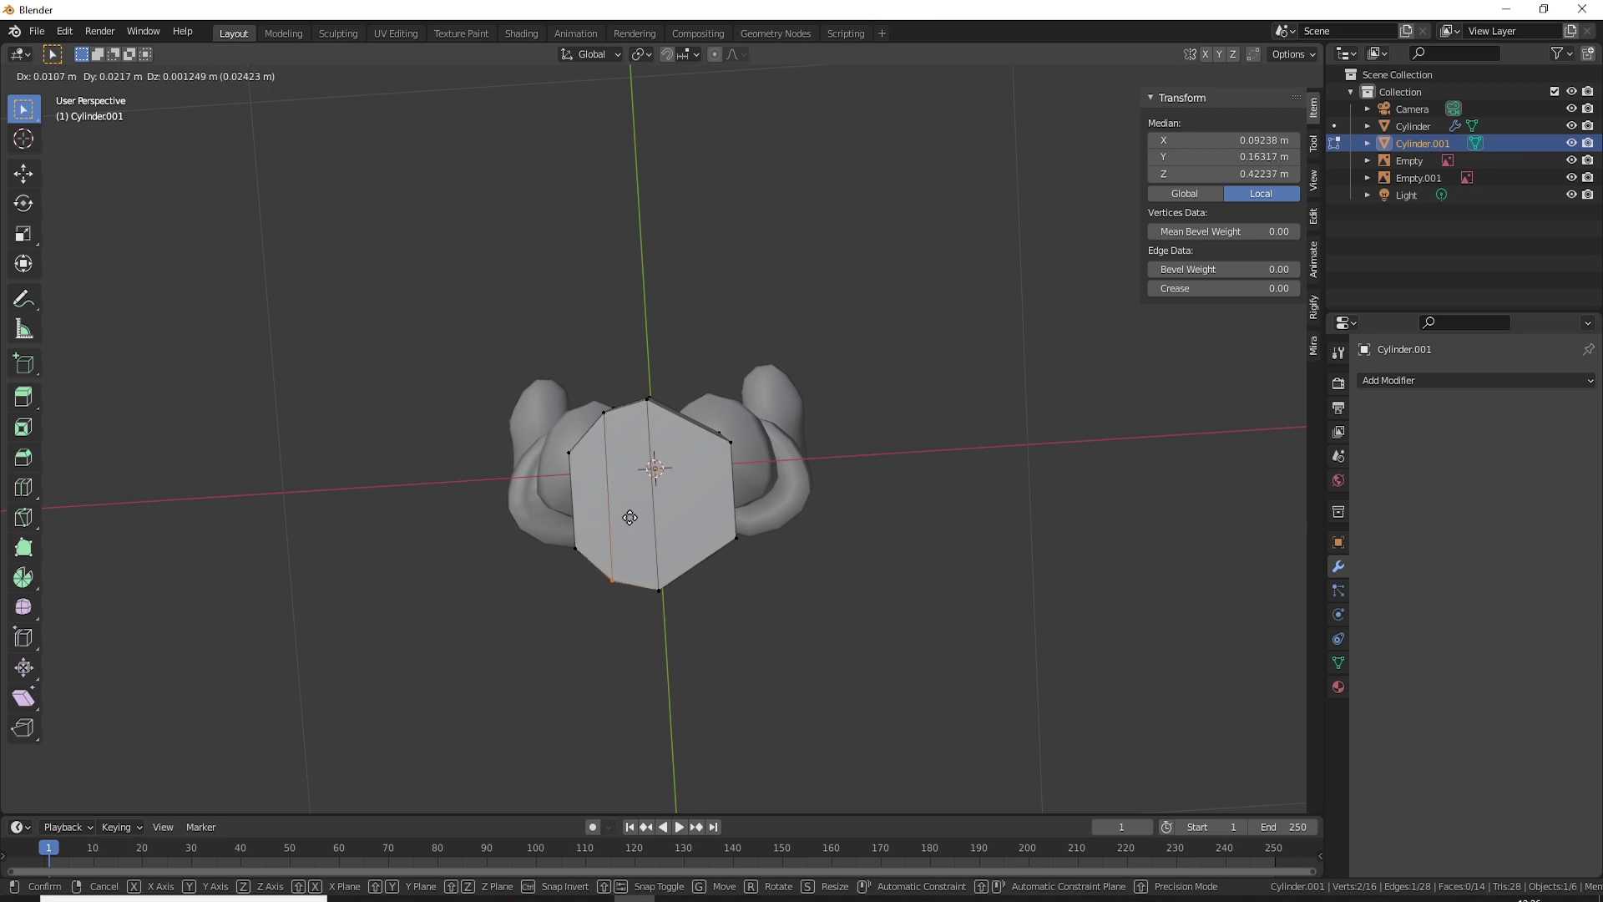
{"action": "left_click", "coordinate": [629, 520]}
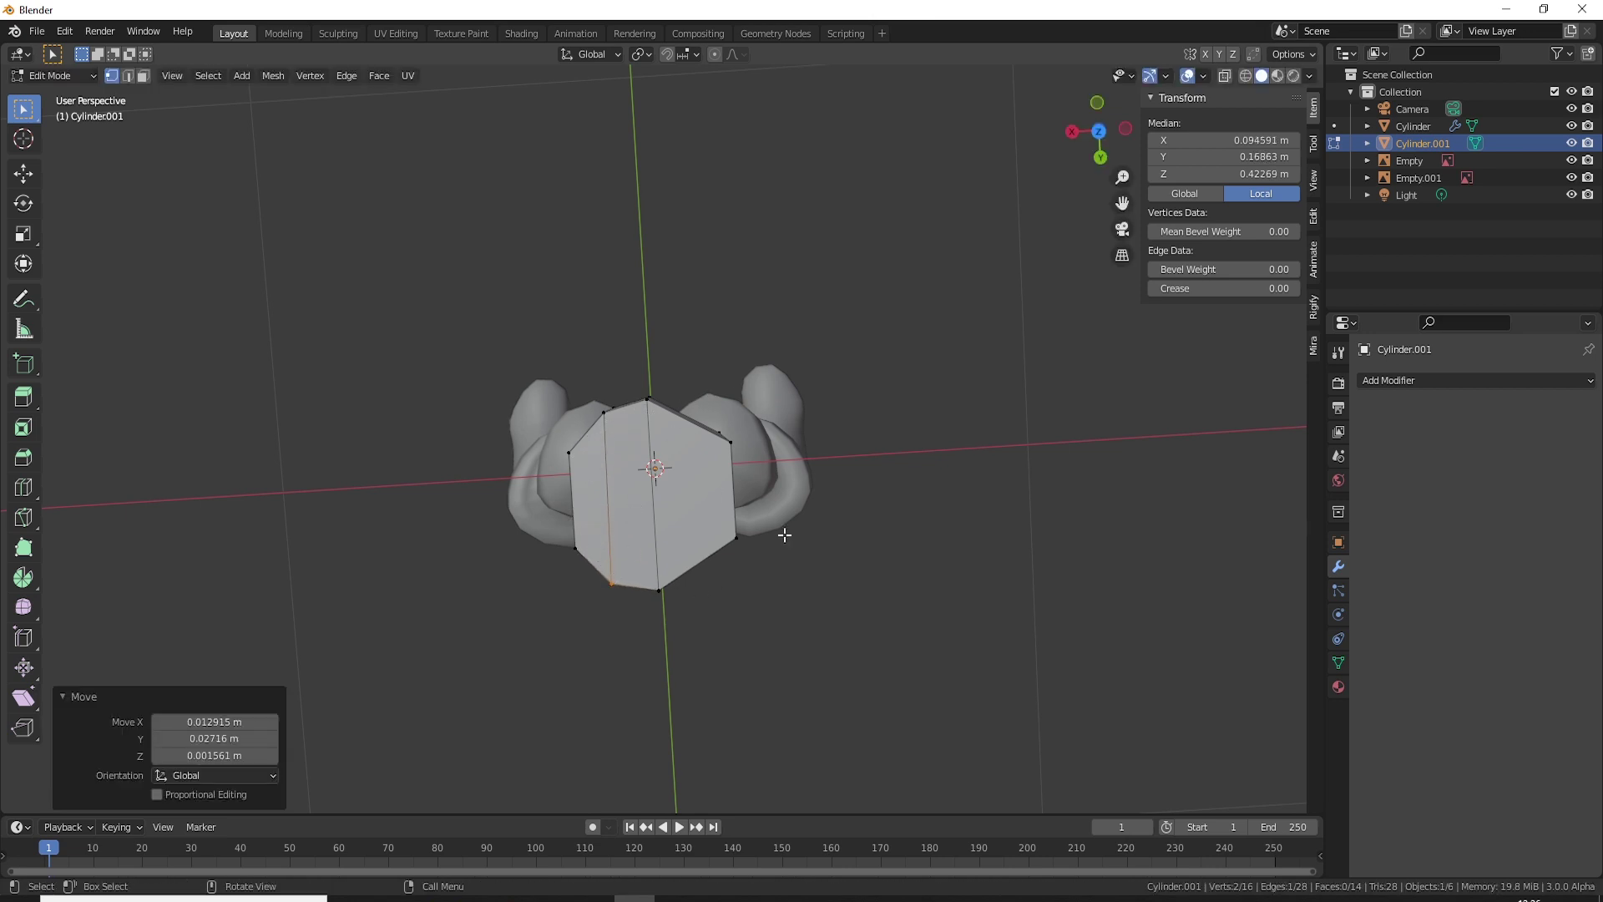
{"action": "left_click_drag", "start_coordinate": [810, 637], "coordinate": [713, 493], "text": "shift"}
{"action": "mouse_move", "coordinate": [823, 526]}
{"action": "middle_mouse_down"}
{"action": "mouse_move", "coordinate": [807, 566]}
{"action": "mouse_move", "coordinate": [583, 518]}
{"action": "middle_mouse_up"}
{"action": "left_click", "coordinate": [830, 544], "text": "shift"}
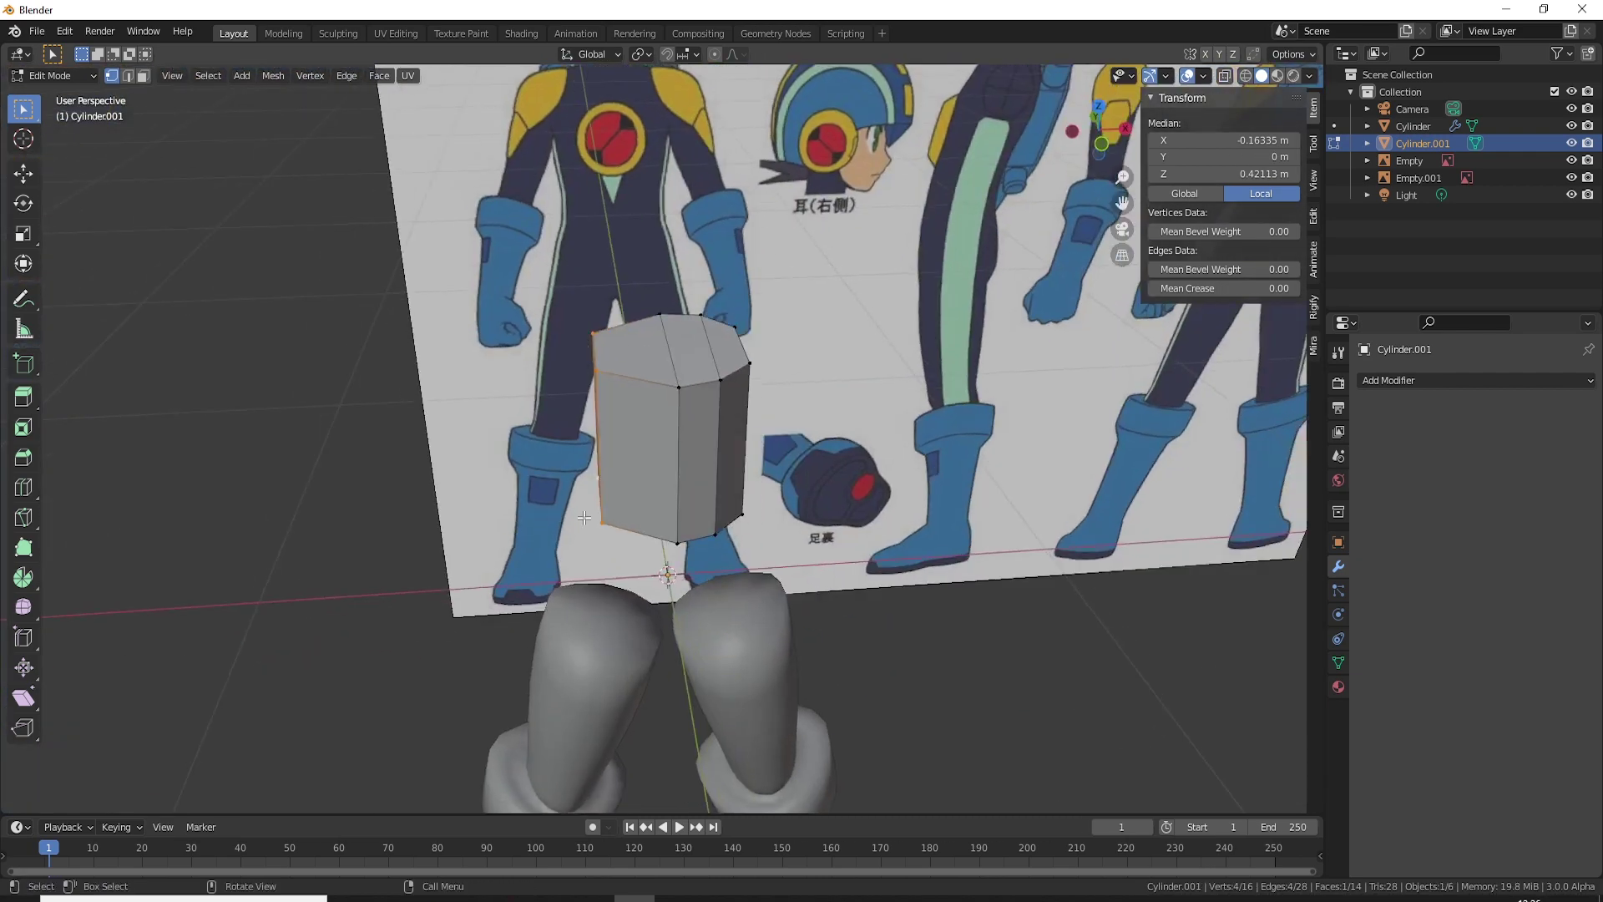
Step: Delete the selected half of the torso, add a vertical edge loop, and shift an edge into place
{"action": "key", "text": "x"}
{"action": "left_click", "coordinate": [584, 518]}
{"action": "mouse_move", "coordinate": [664, 486]}
{"action": "middle_mouse_down"}
{"action": "mouse_move", "coordinate": [720, 505]}
{"action": "mouse_move", "coordinate": [723, 410]}
{"action": "middle_mouse_up"}
{"action": "key", "text": "ctrl+r"}
{"action": "left_click", "coordinate": [723, 409]}
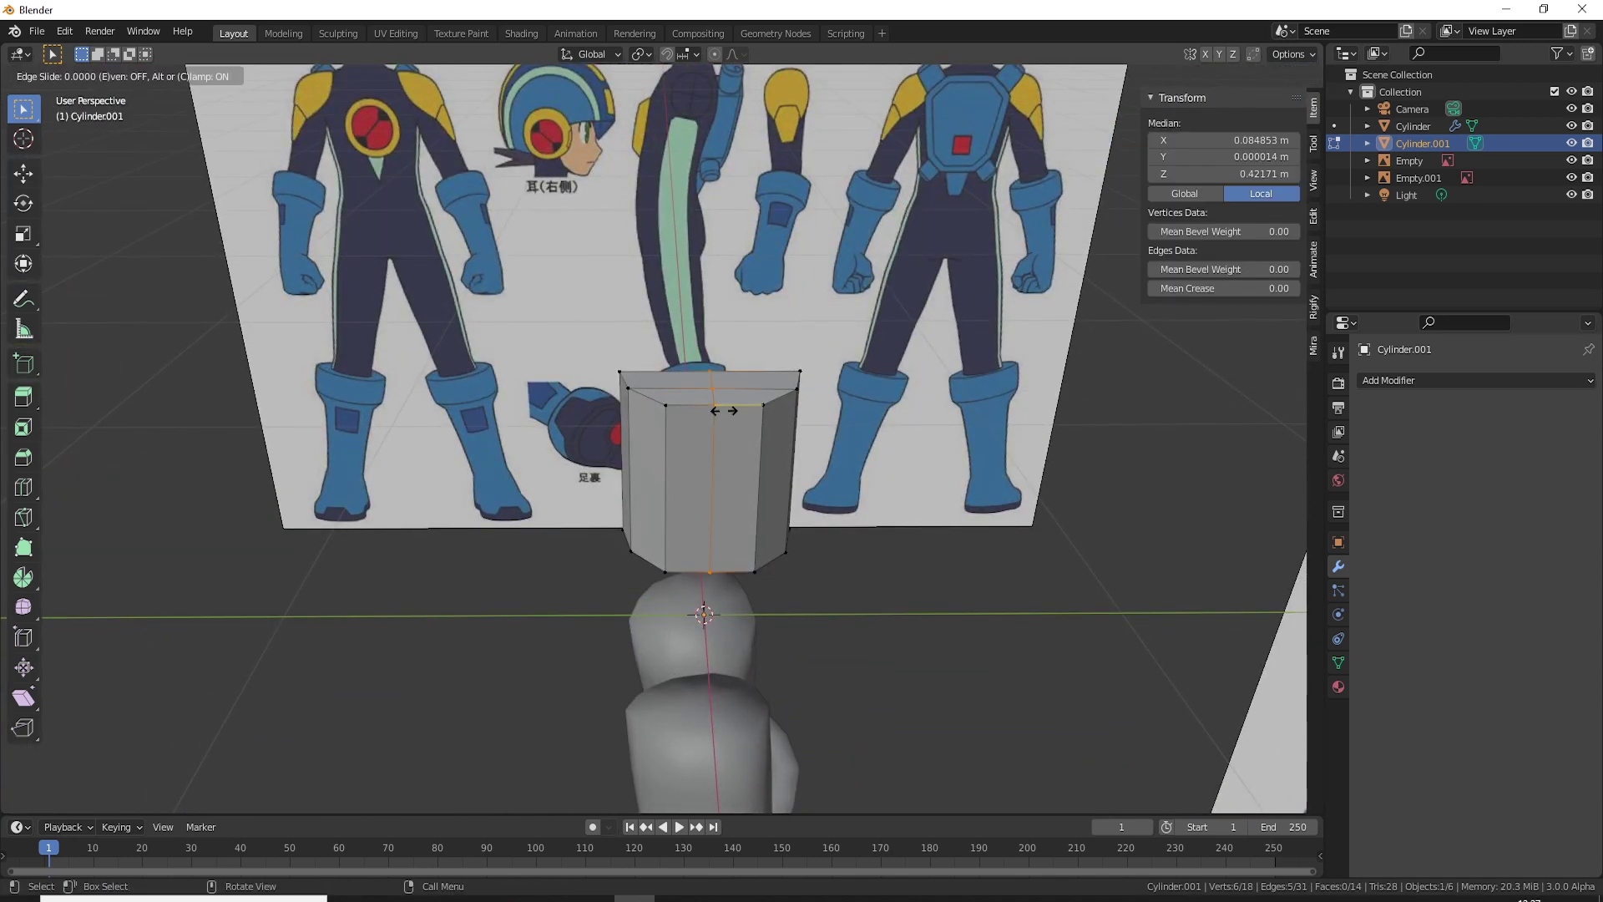
{"action": "left_click", "coordinate": [711, 406]}
{"action": "left_click", "coordinate": [711, 572]}
{"action": "middle_click_drag", "start_coordinate": [711, 572], "coordinate": [743, 571]}
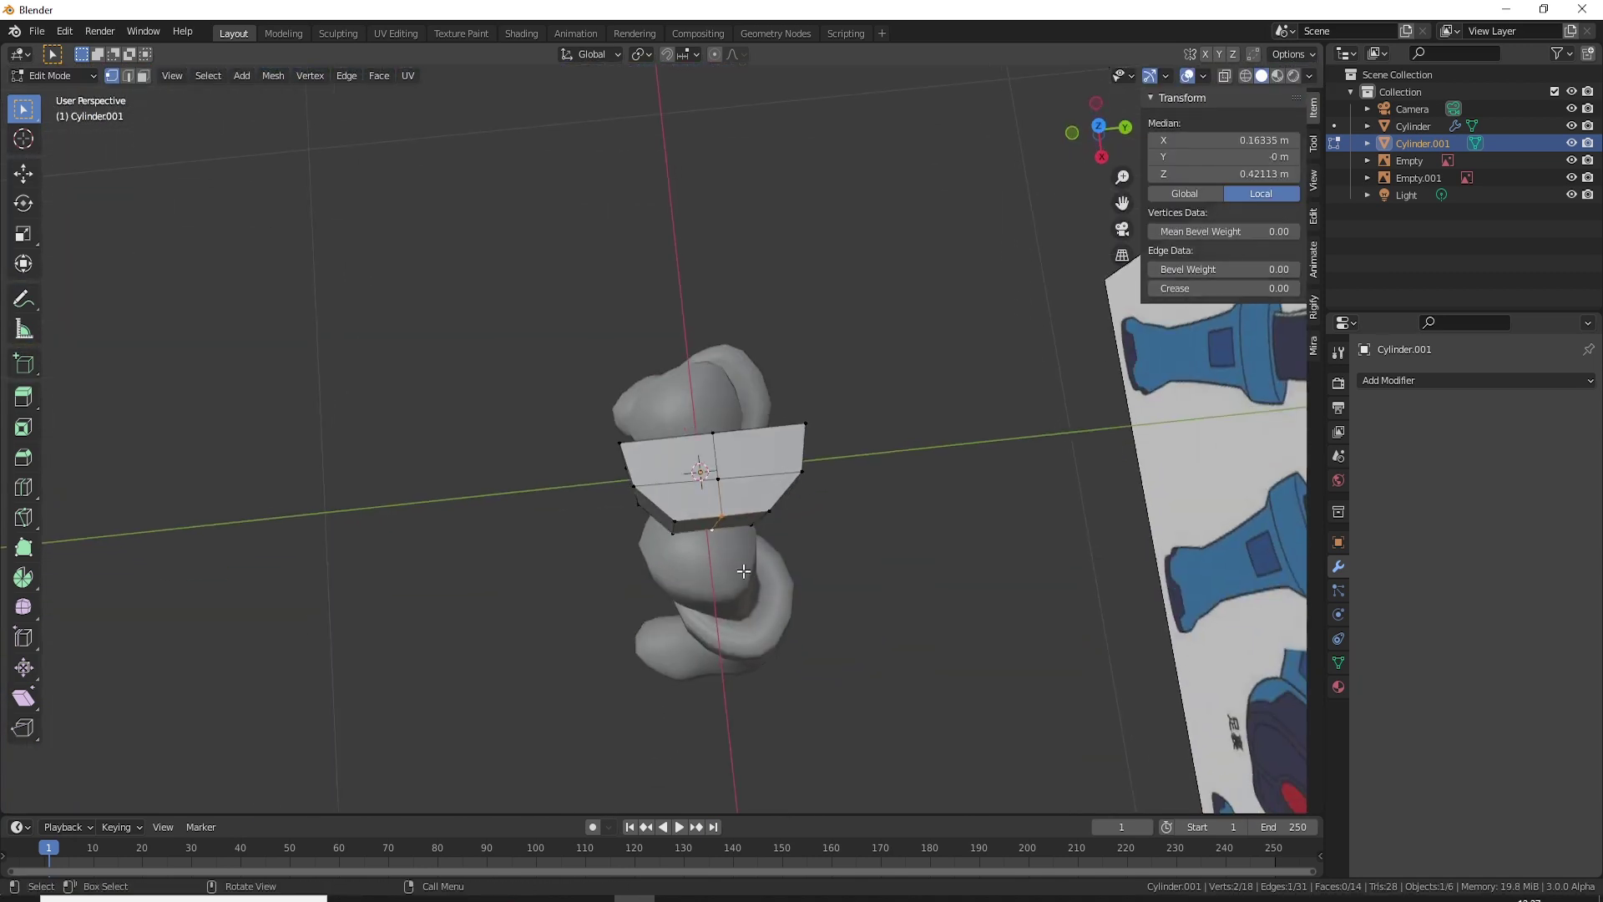
{"action": "key", "text": "g"}
{"action": "left_click", "coordinate": [749, 586]}
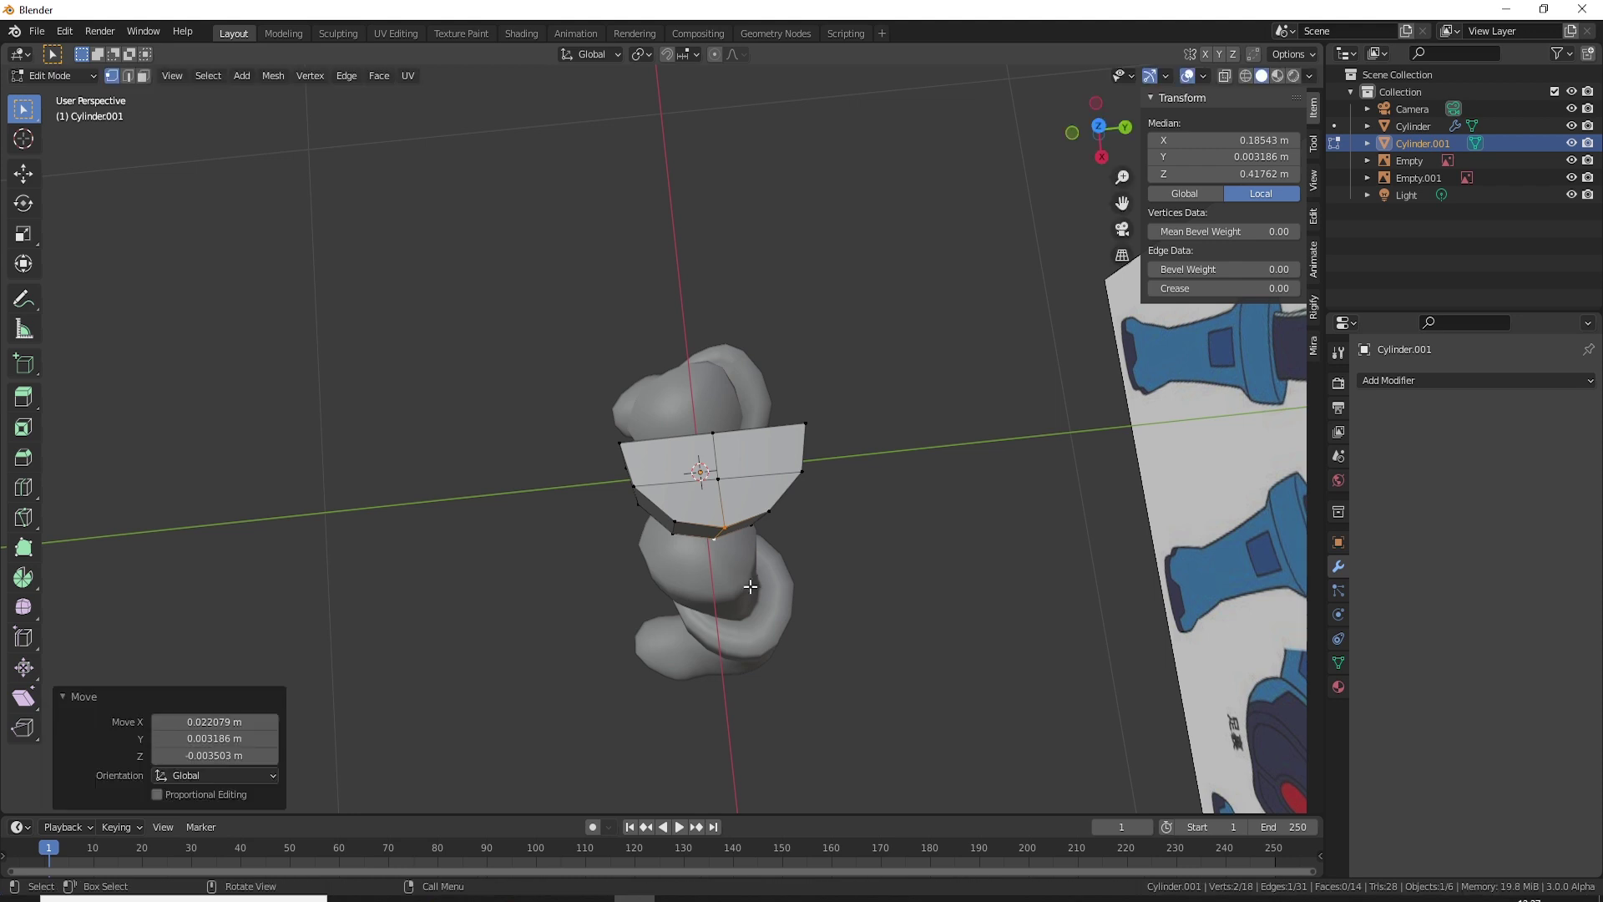
Step: Switch to front orthographic view, zoom in, and bring up the Add Modifier list
{"action": "key", "text": "KP_1"}
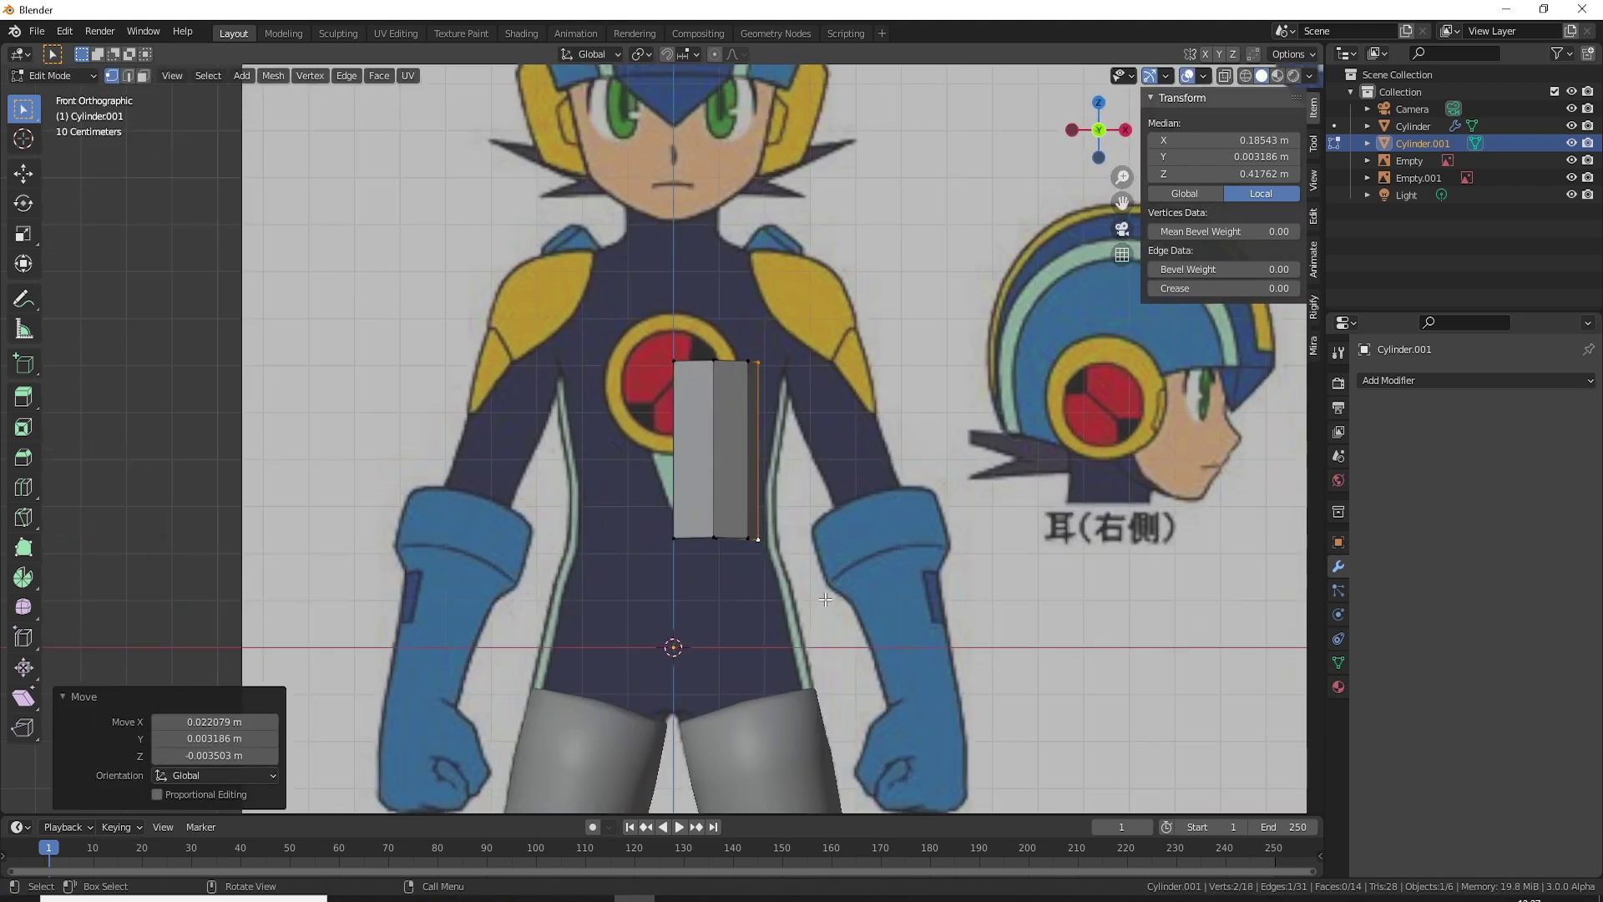
{"action": "scroll", "coordinate": [825, 599], "scroll_direction": "up", "scroll_amount": 1}
{"action": "scroll", "coordinate": [793, 576], "scroll_direction": "up", "scroll_amount": 1}
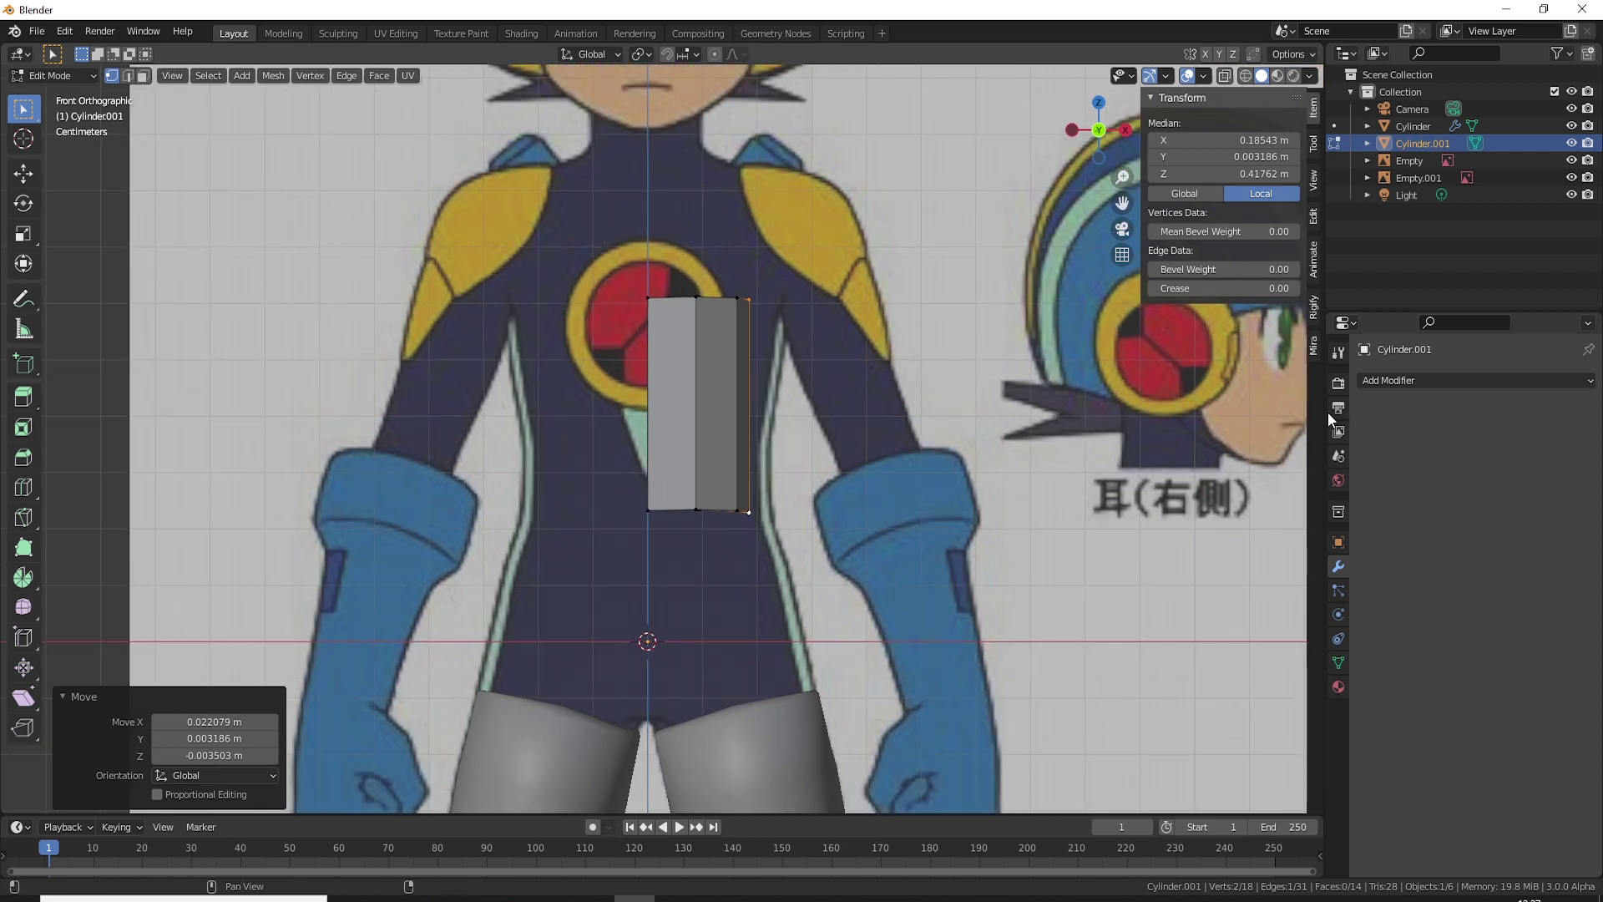
{"action": "left_click", "coordinate": [1436, 380]}
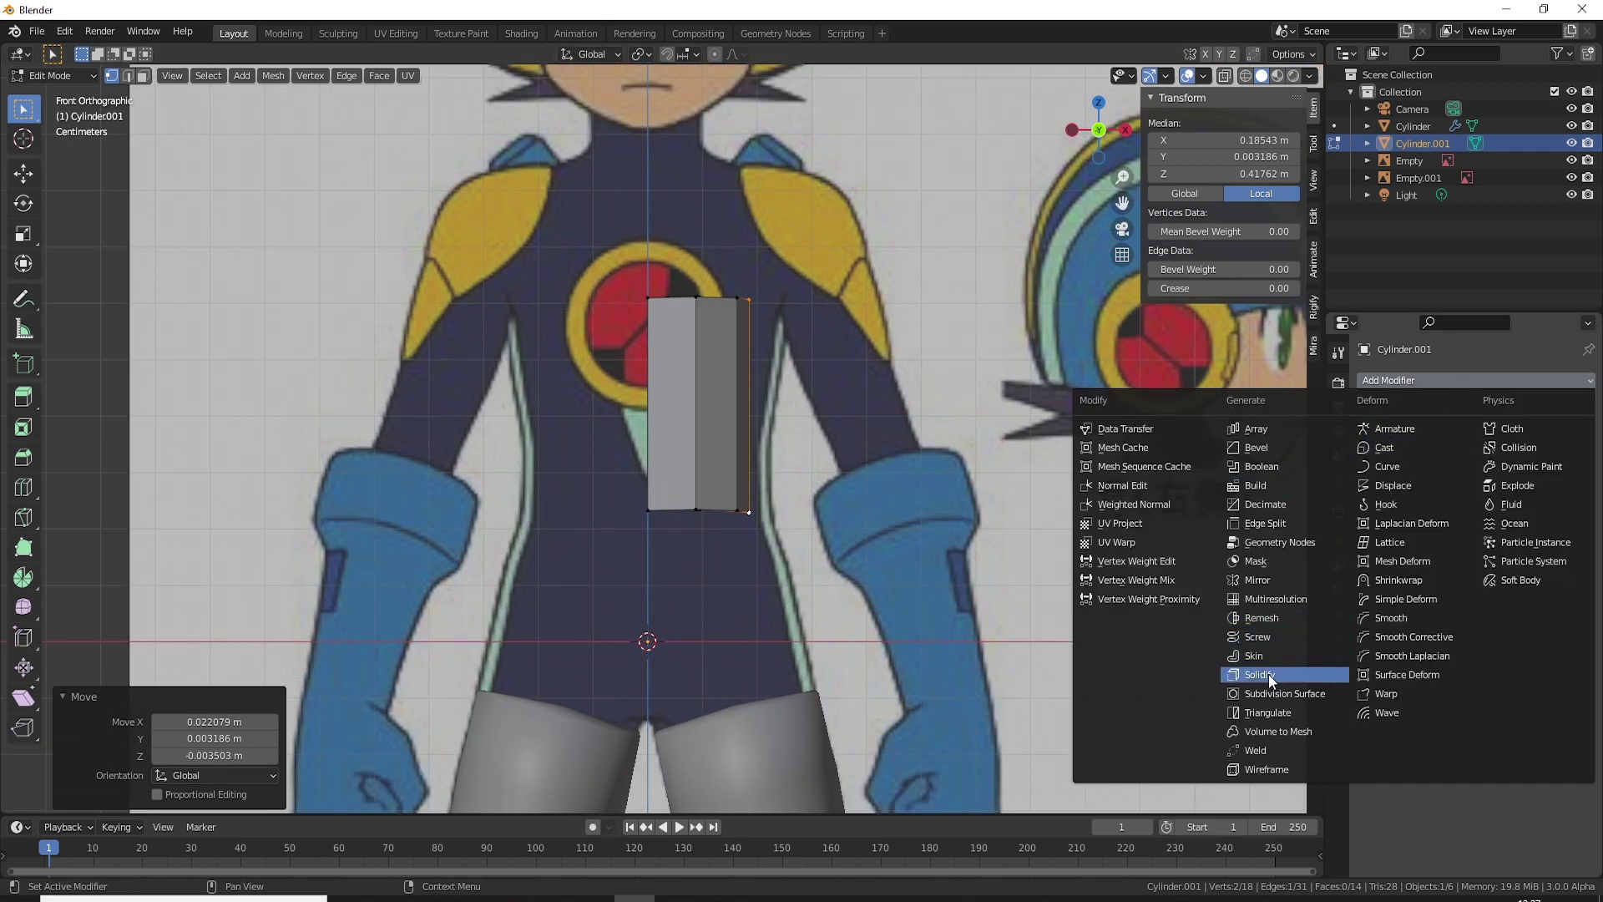
Step: Add a Mirror modifier to the torso and test-move its top-centre vertex
{"action": "left_click", "coordinate": [1274, 579]}
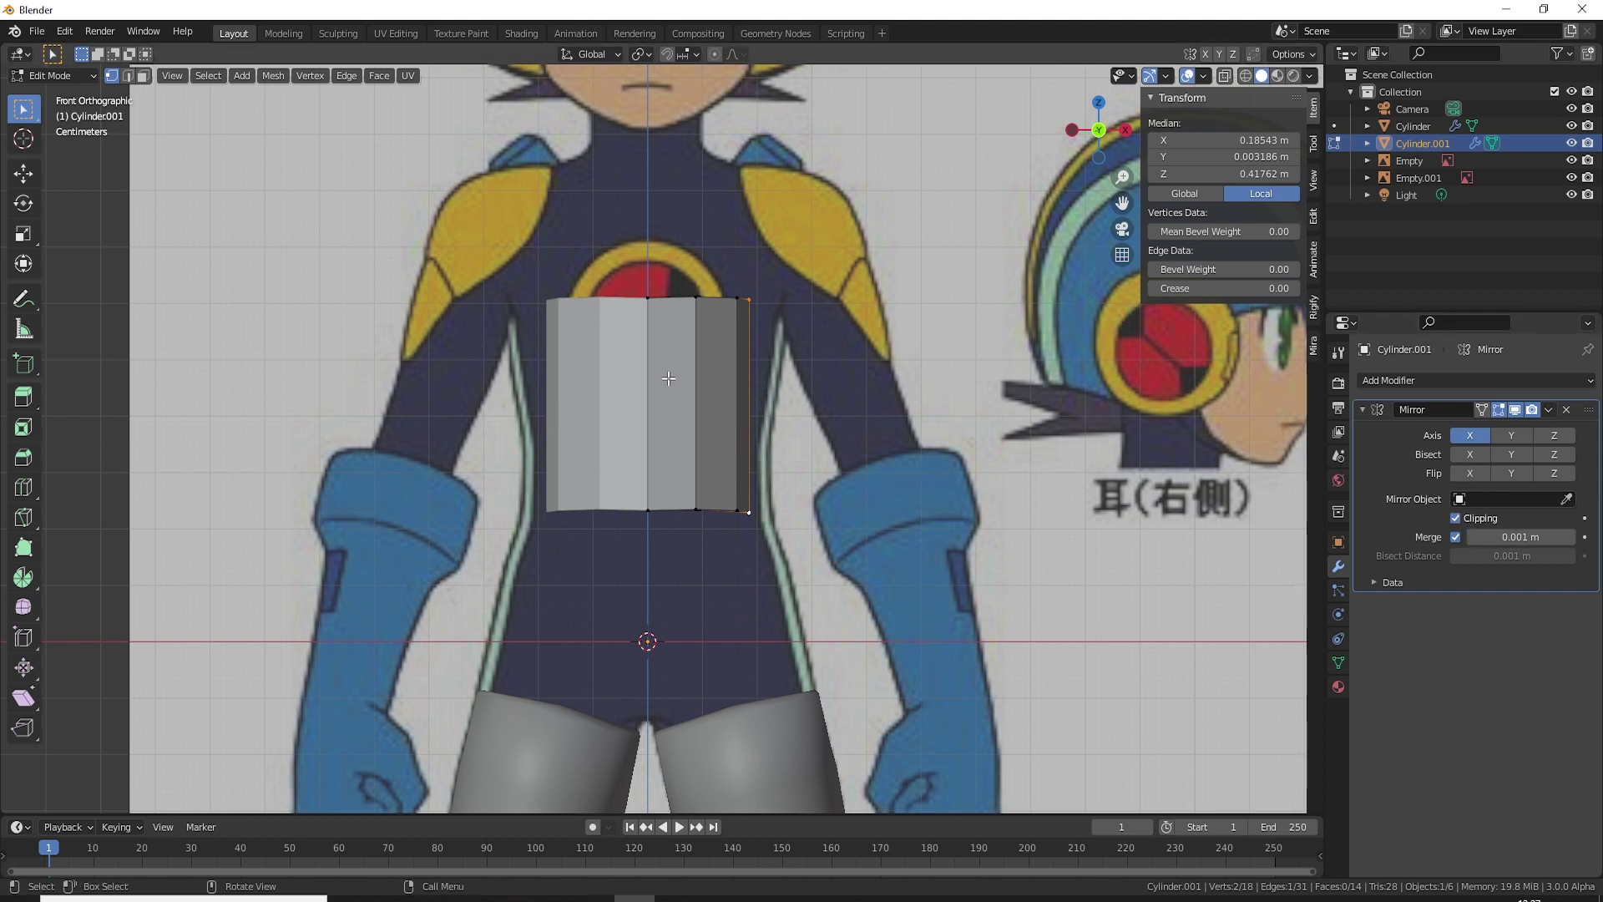
{"action": "left_click", "coordinate": [644, 297]}
{"action": "key", "text": "g"}
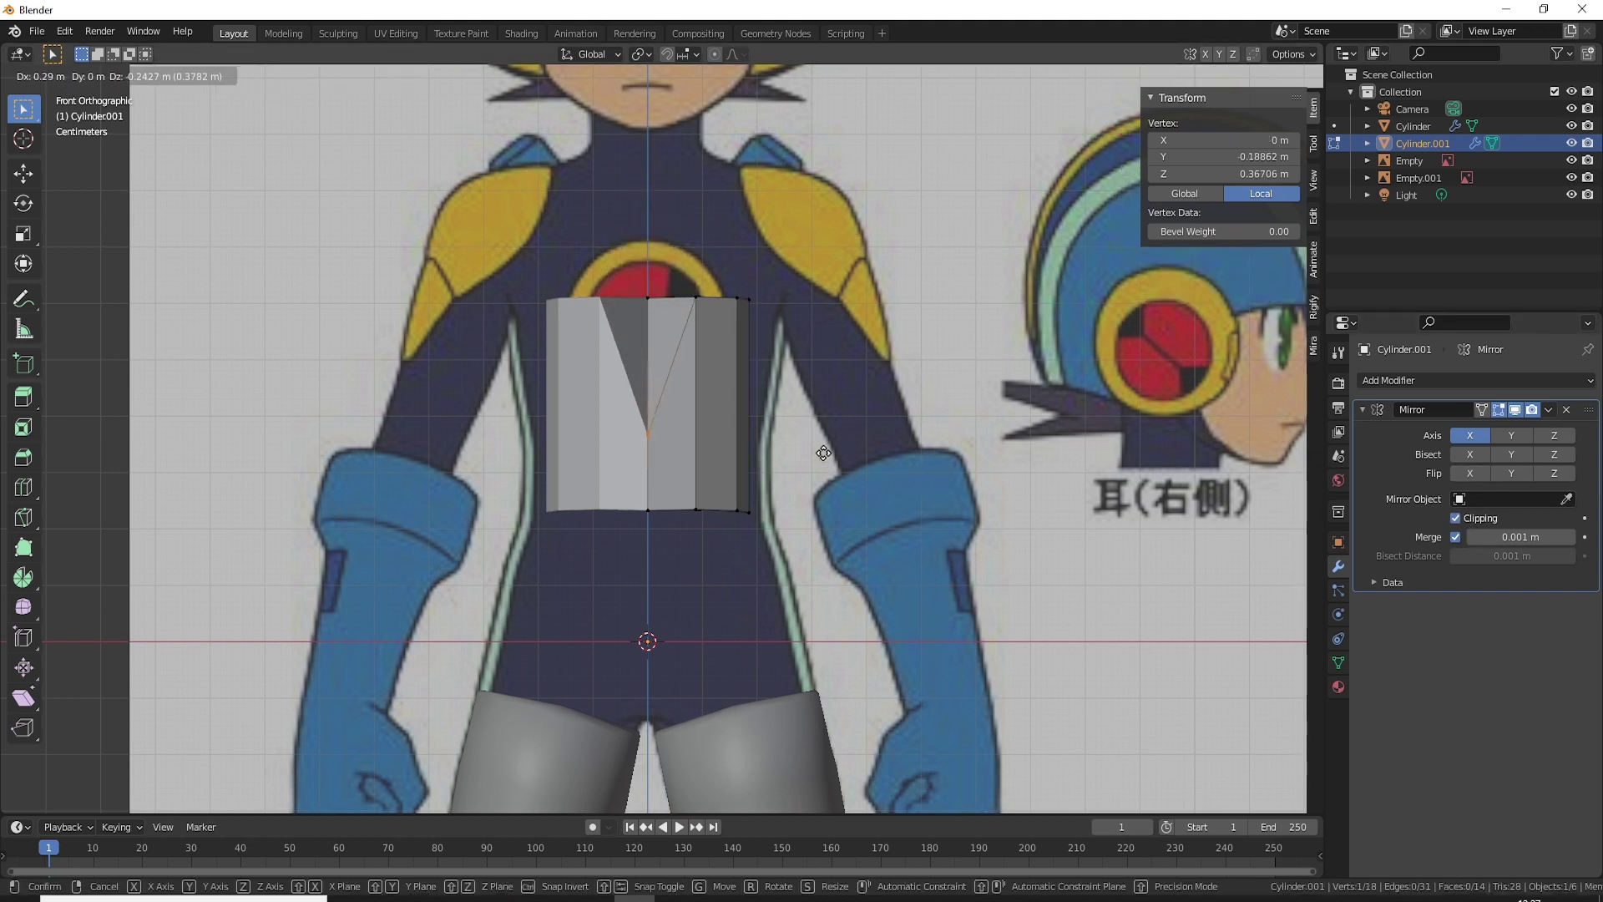
{"action": "key", "text": "Escape"}
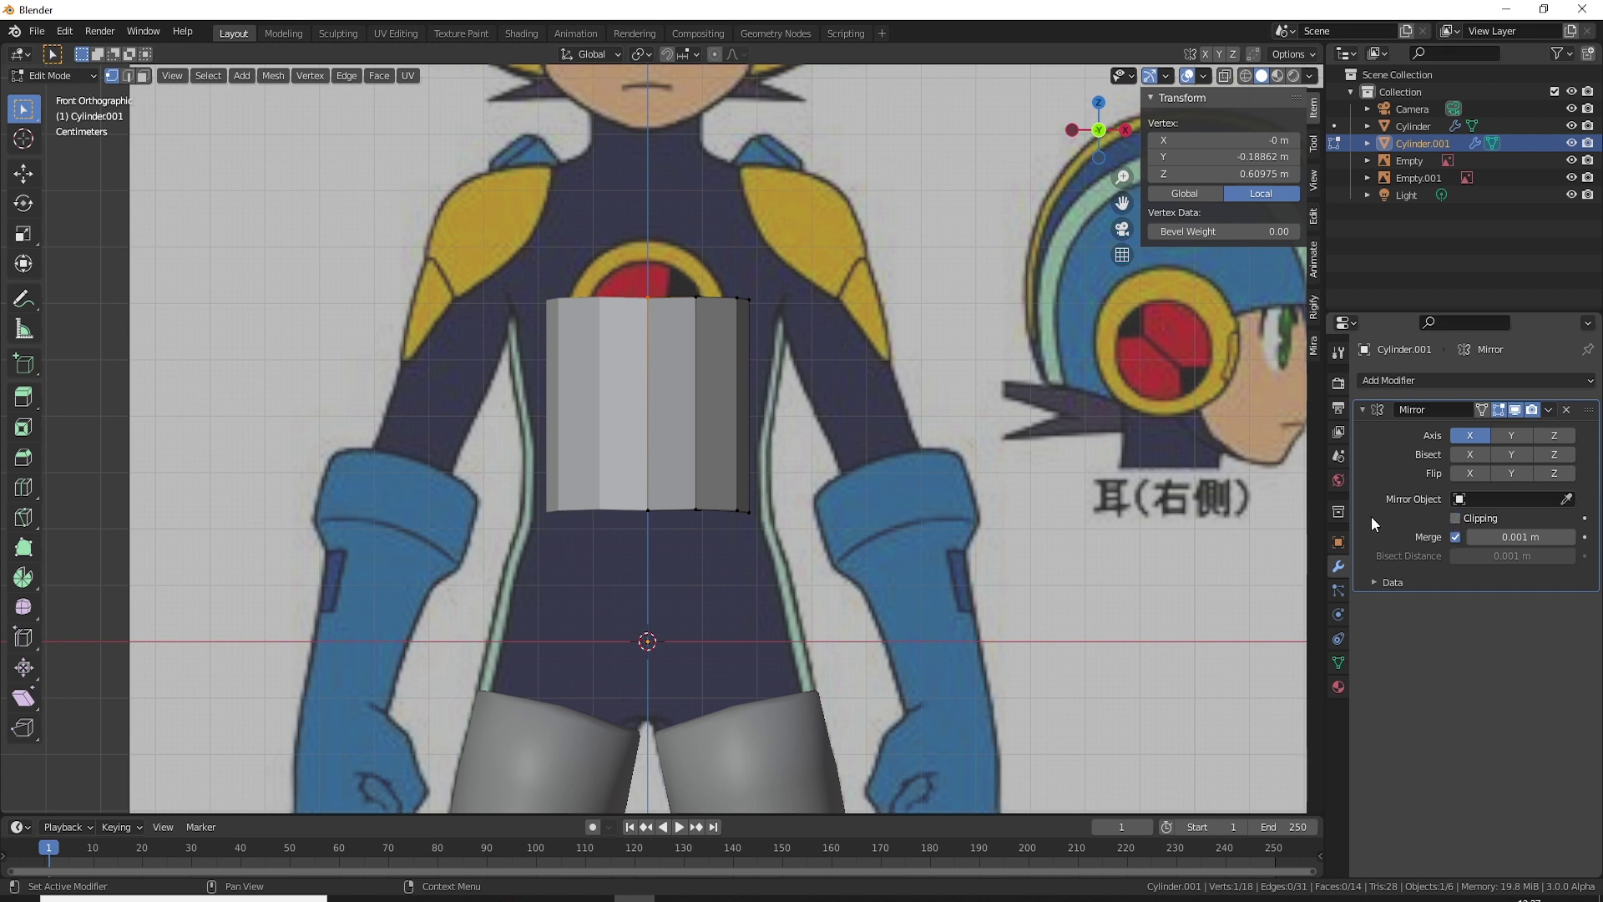
{"action": "key", "text": "g"}
{"action": "key", "text": "Escape"}
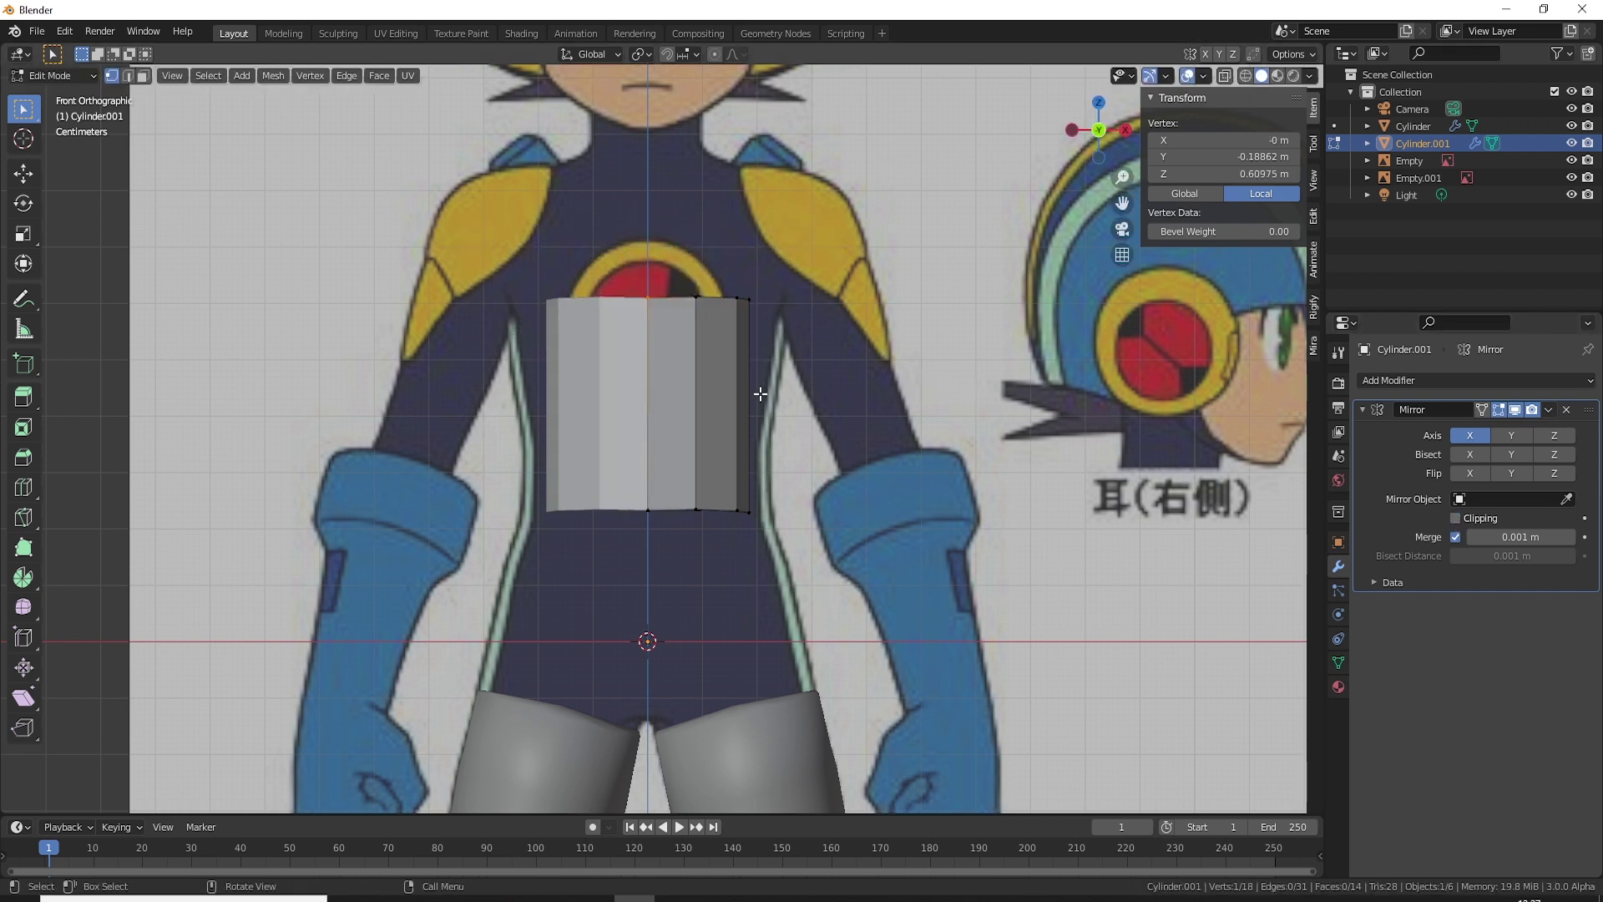
Step: Enable Clipping on the Mirror modifier, confirm the centre vertex stays pinned, then select the right-side vertices
{"action": "left_click", "coordinate": [1476, 520]}
{"action": "key", "text": "g"}
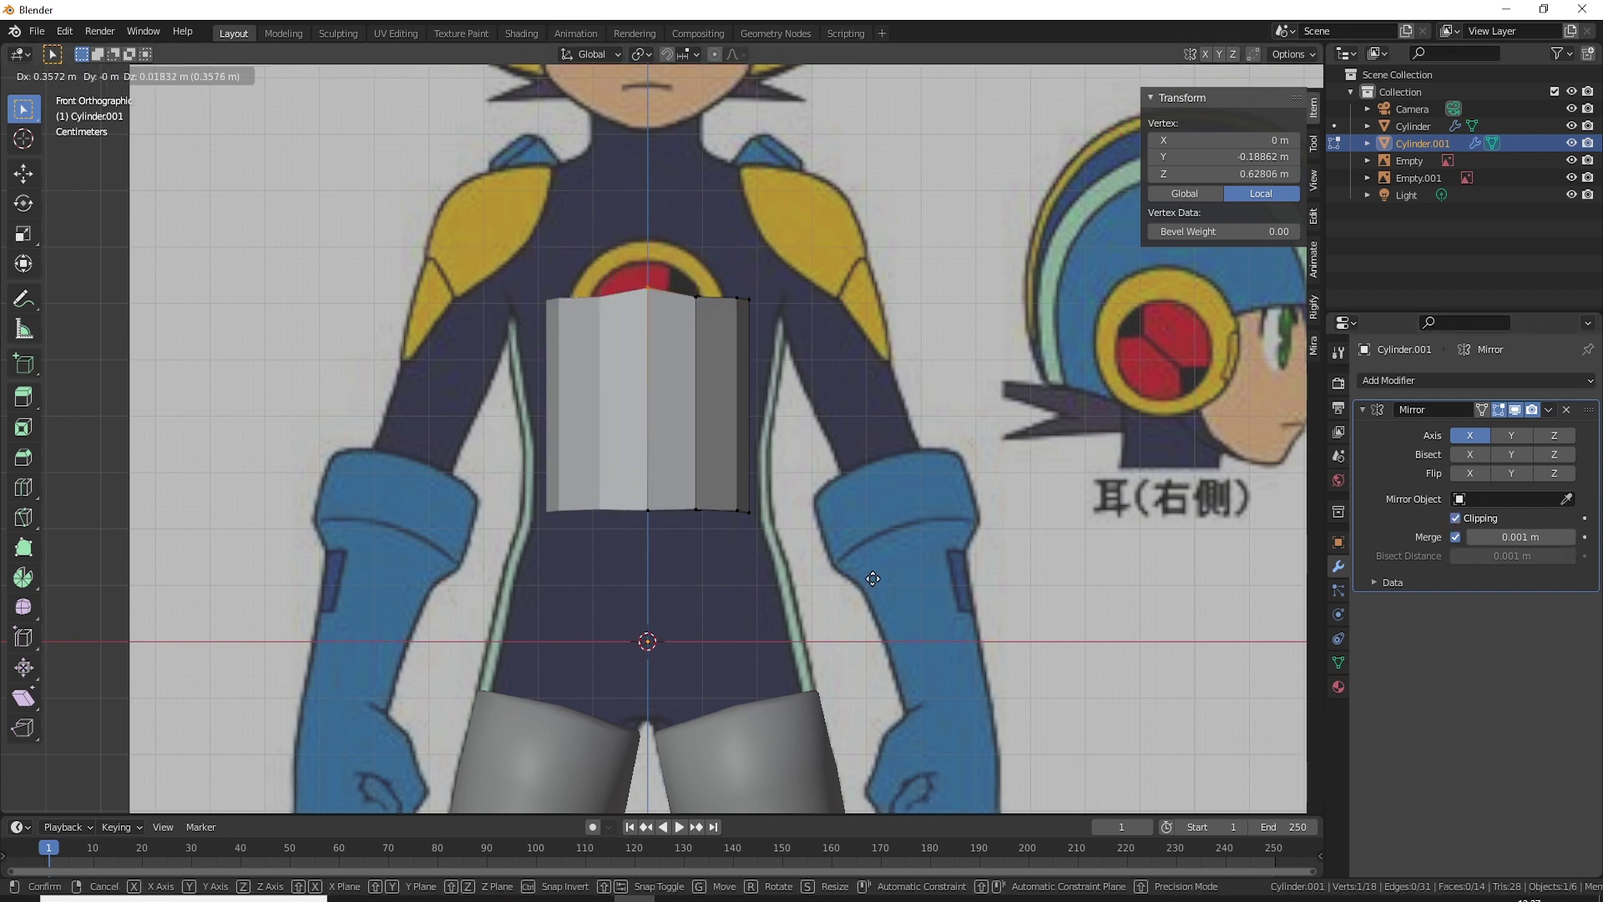
{"action": "key", "text": "Escape"}
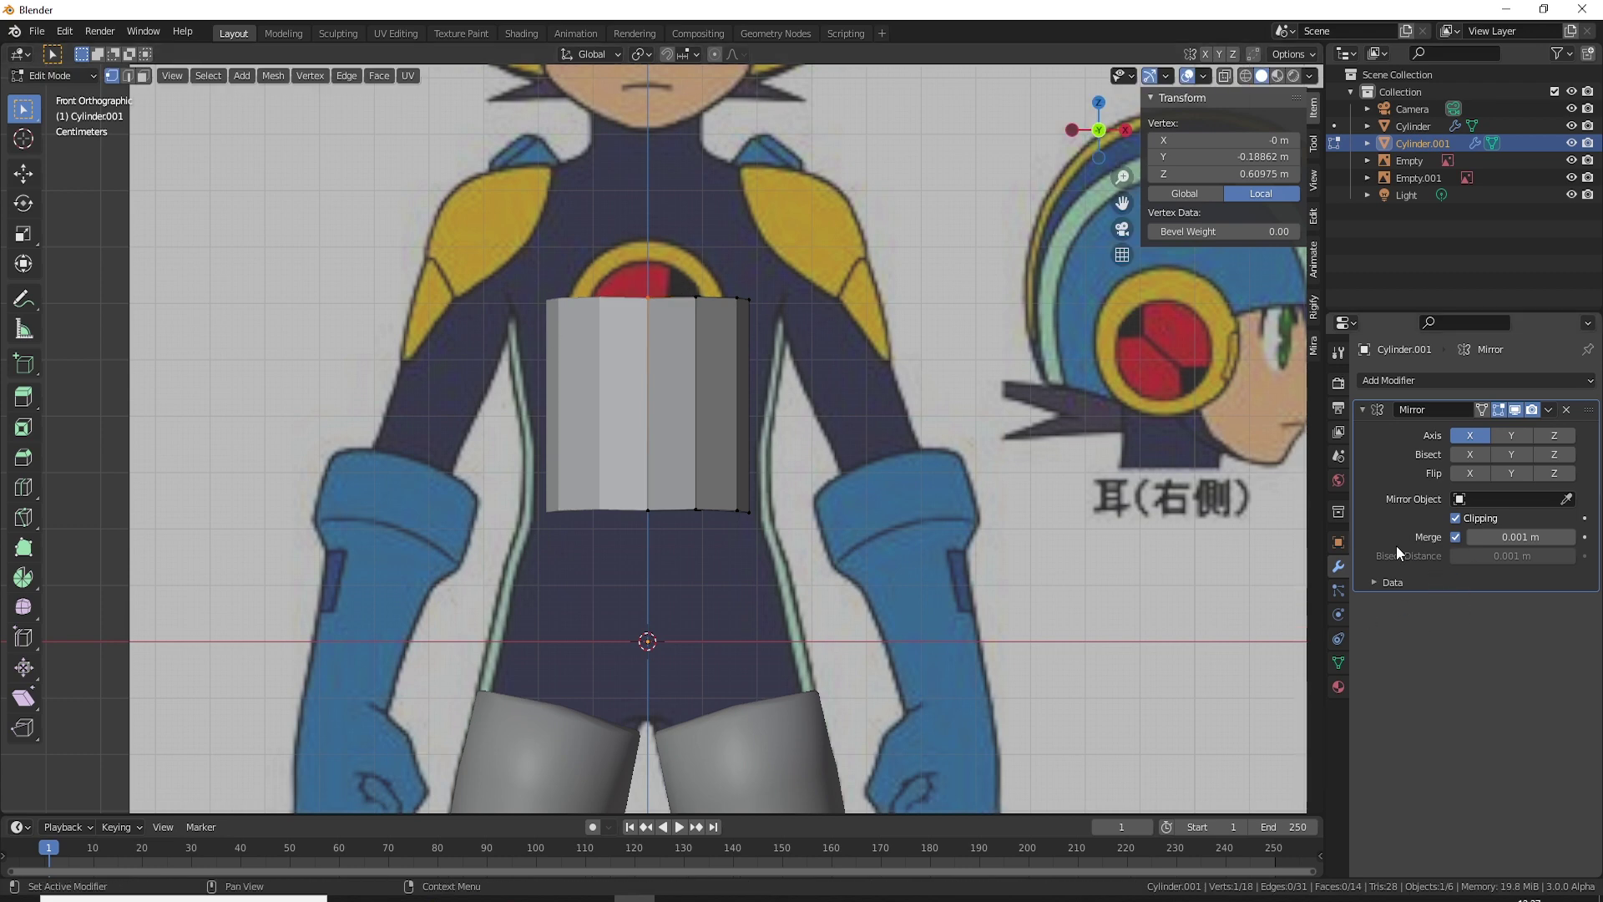
{"action": "scroll", "coordinate": [662, 441], "scroll_direction": "down", "scroll_amount": 2}
{"action": "left_click_drag", "start_coordinate": [831, 325], "coordinate": [668, 569]}
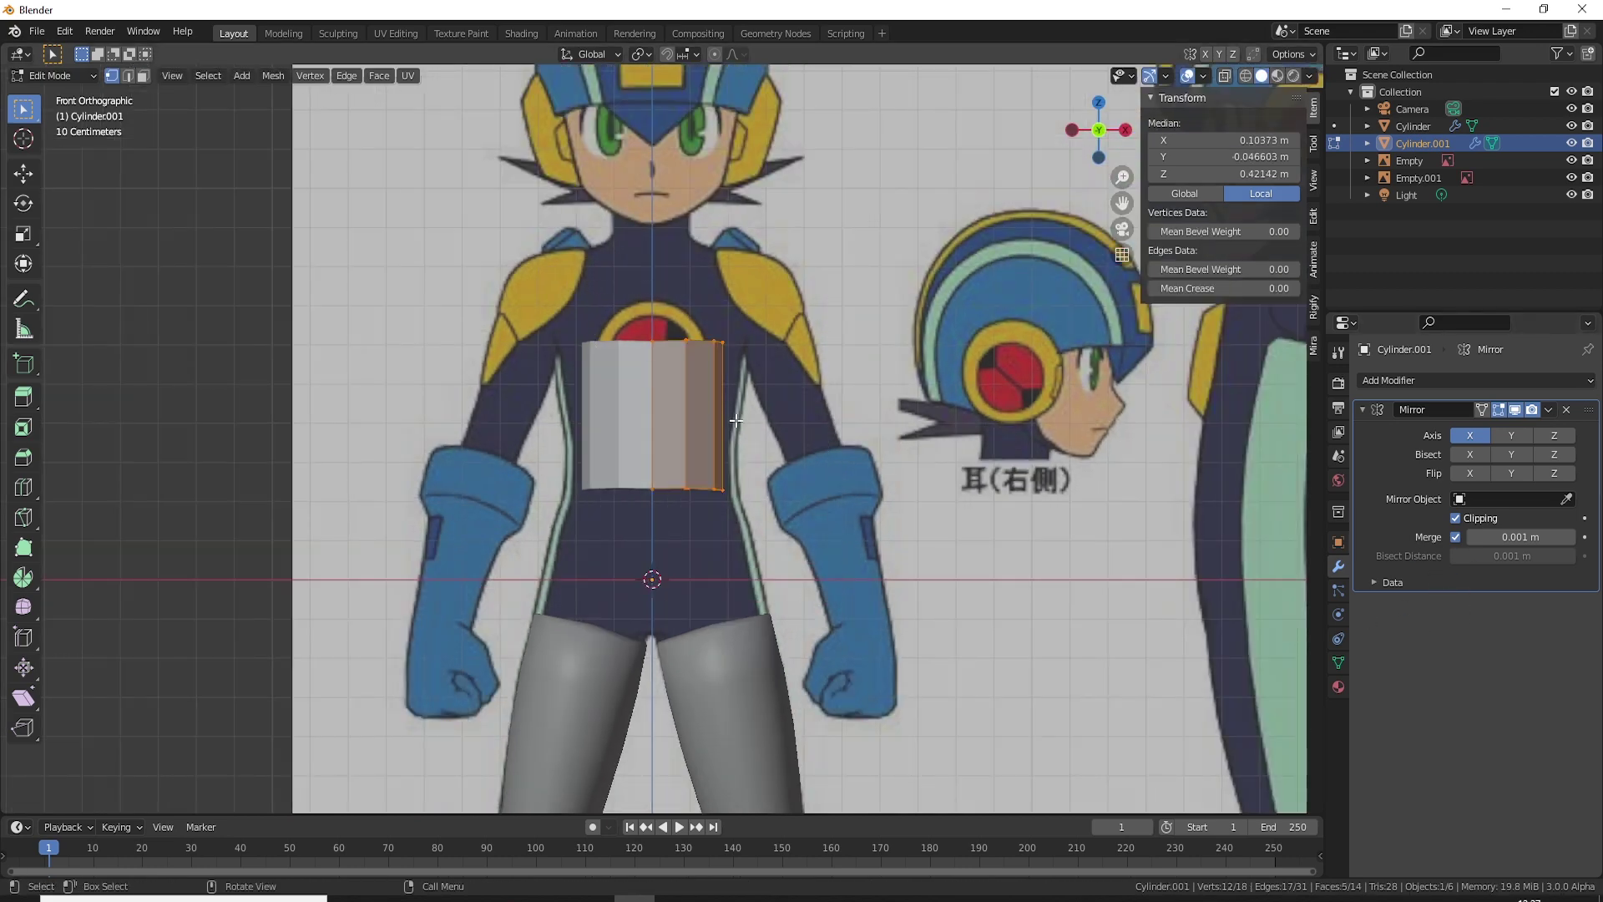
Step: Toggle X-ray over the reference and select all the torso block's vertices
{"action": "key", "text": "alt+z"}
{"action": "key", "text": "a"}
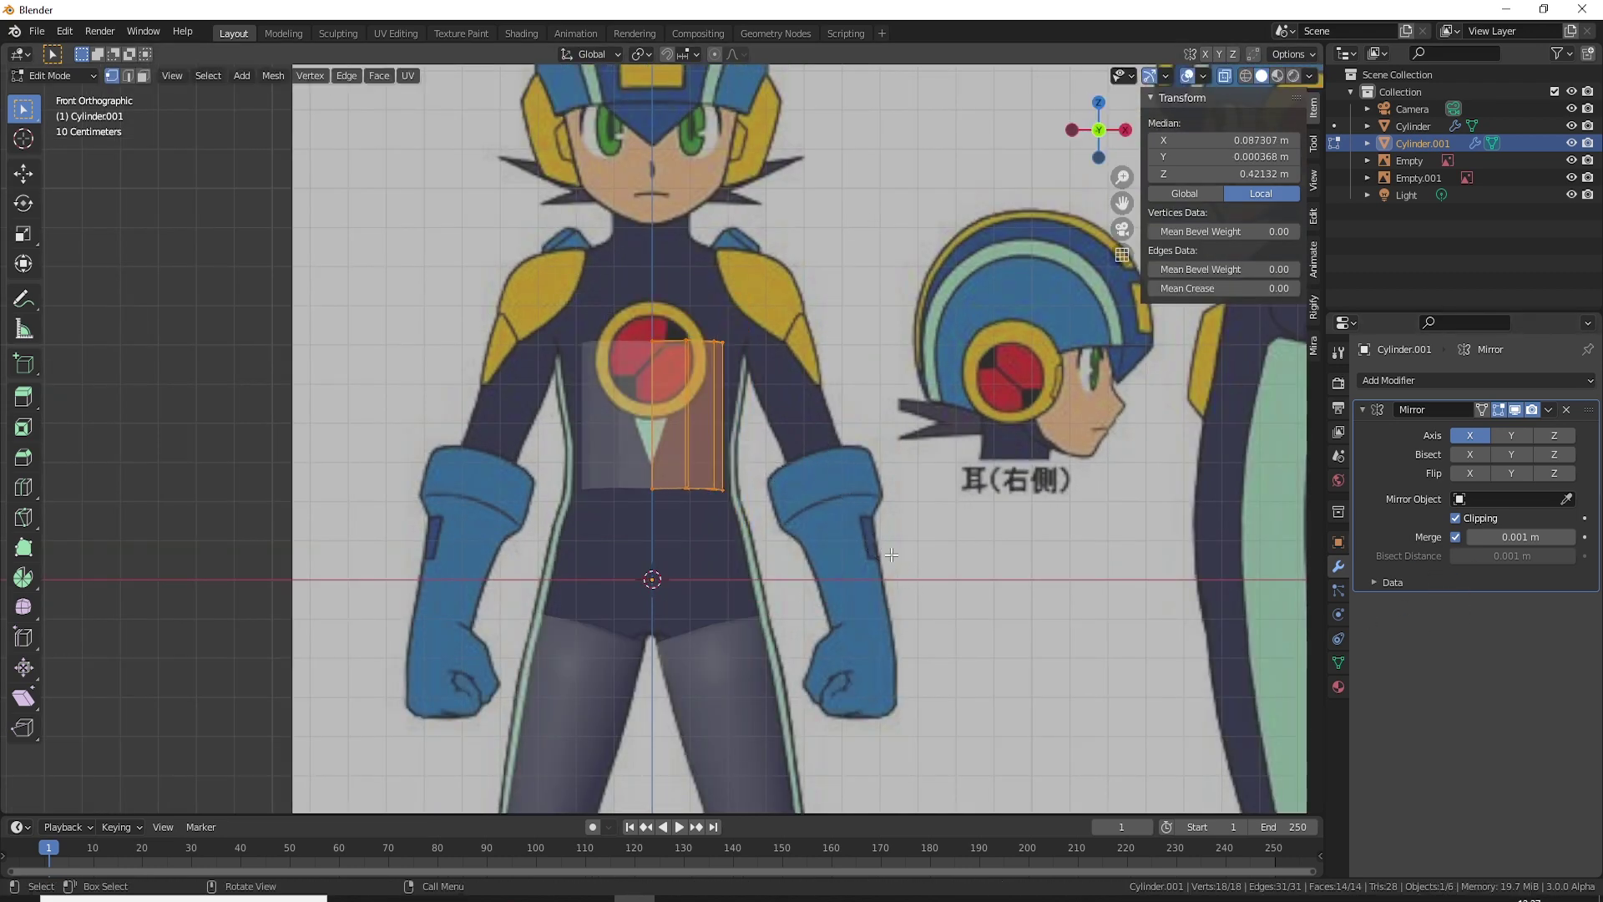
{"action": "key", "text": "alt+z"}
{"action": "key", "text": "alt+z"}
{"action": "key", "text": "alt+z"}
{"action": "key", "text": "alt+z"}
{"action": "key", "text": "alt+z"}
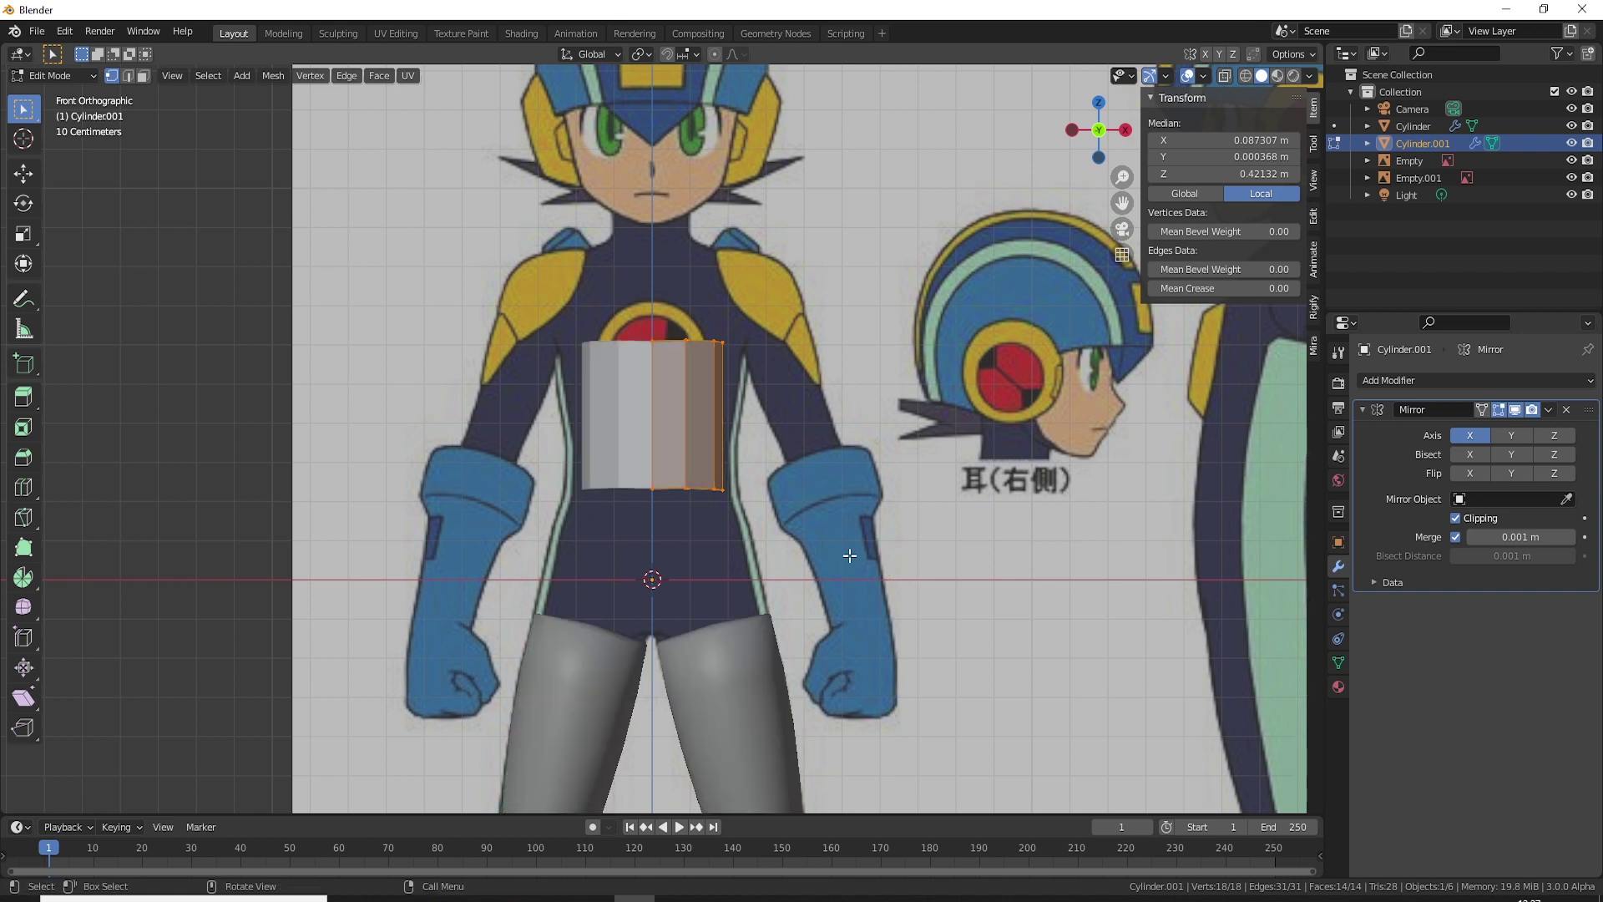
{"action": "left_click_drag", "start_coordinate": [849, 555], "coordinate": [576, 263]}
{"action": "key", "text": "alt+z"}
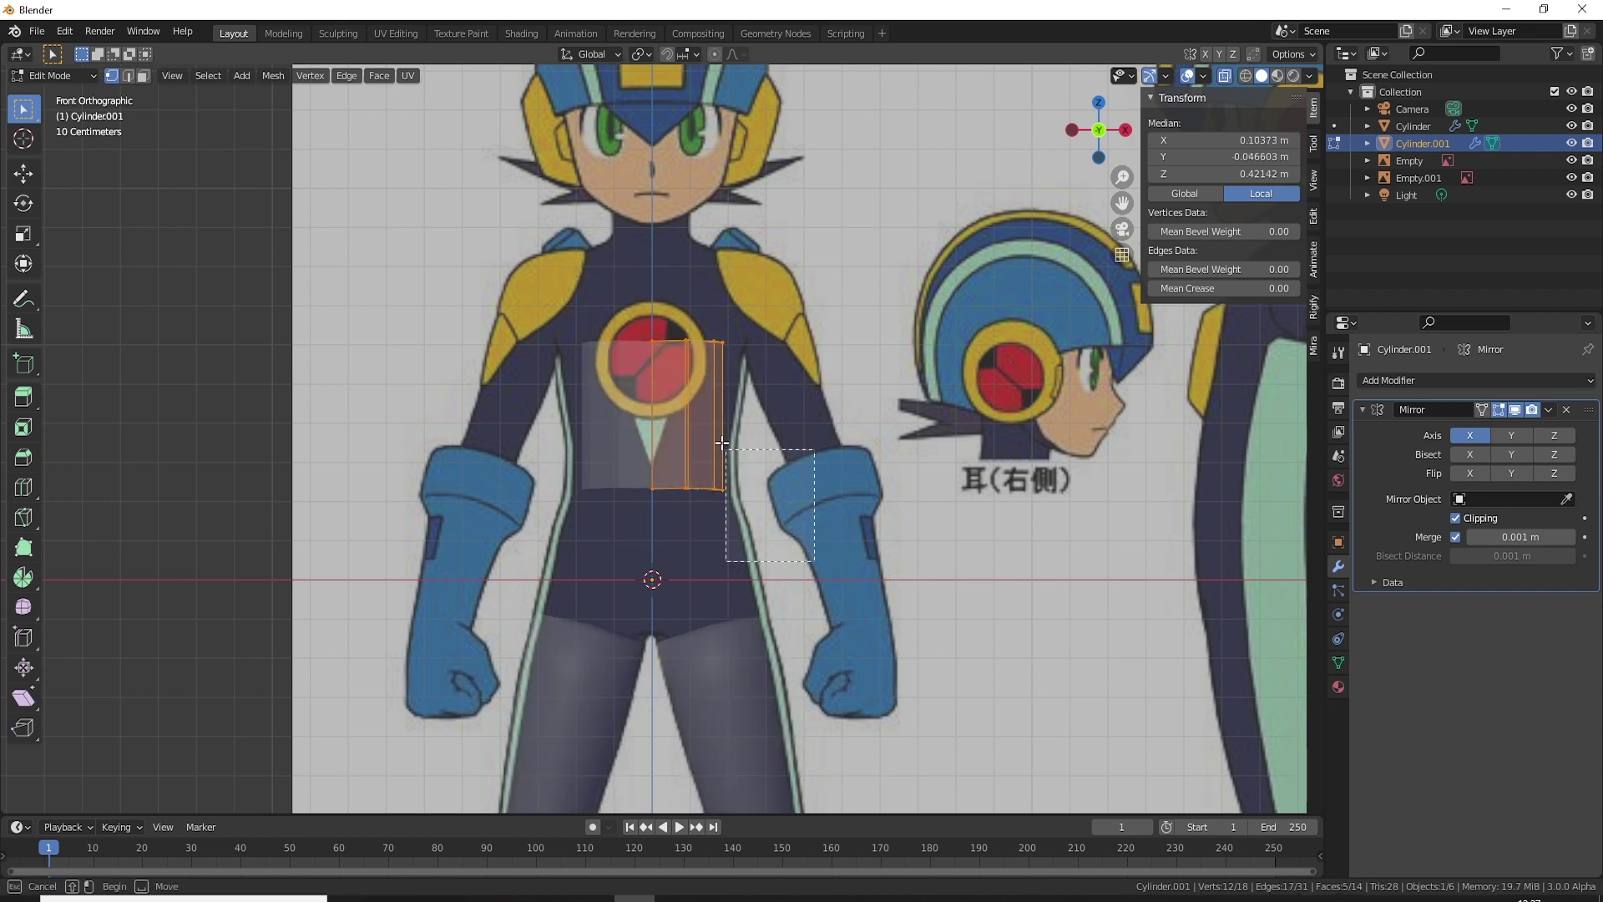
{"action": "key", "text": "a"}
{"action": "key", "text": "alt+z"}
Step: Scale the torso block by 1.615 and raise it 0.12308 m to span shoulders to waist
{"action": "key", "text": "s"}
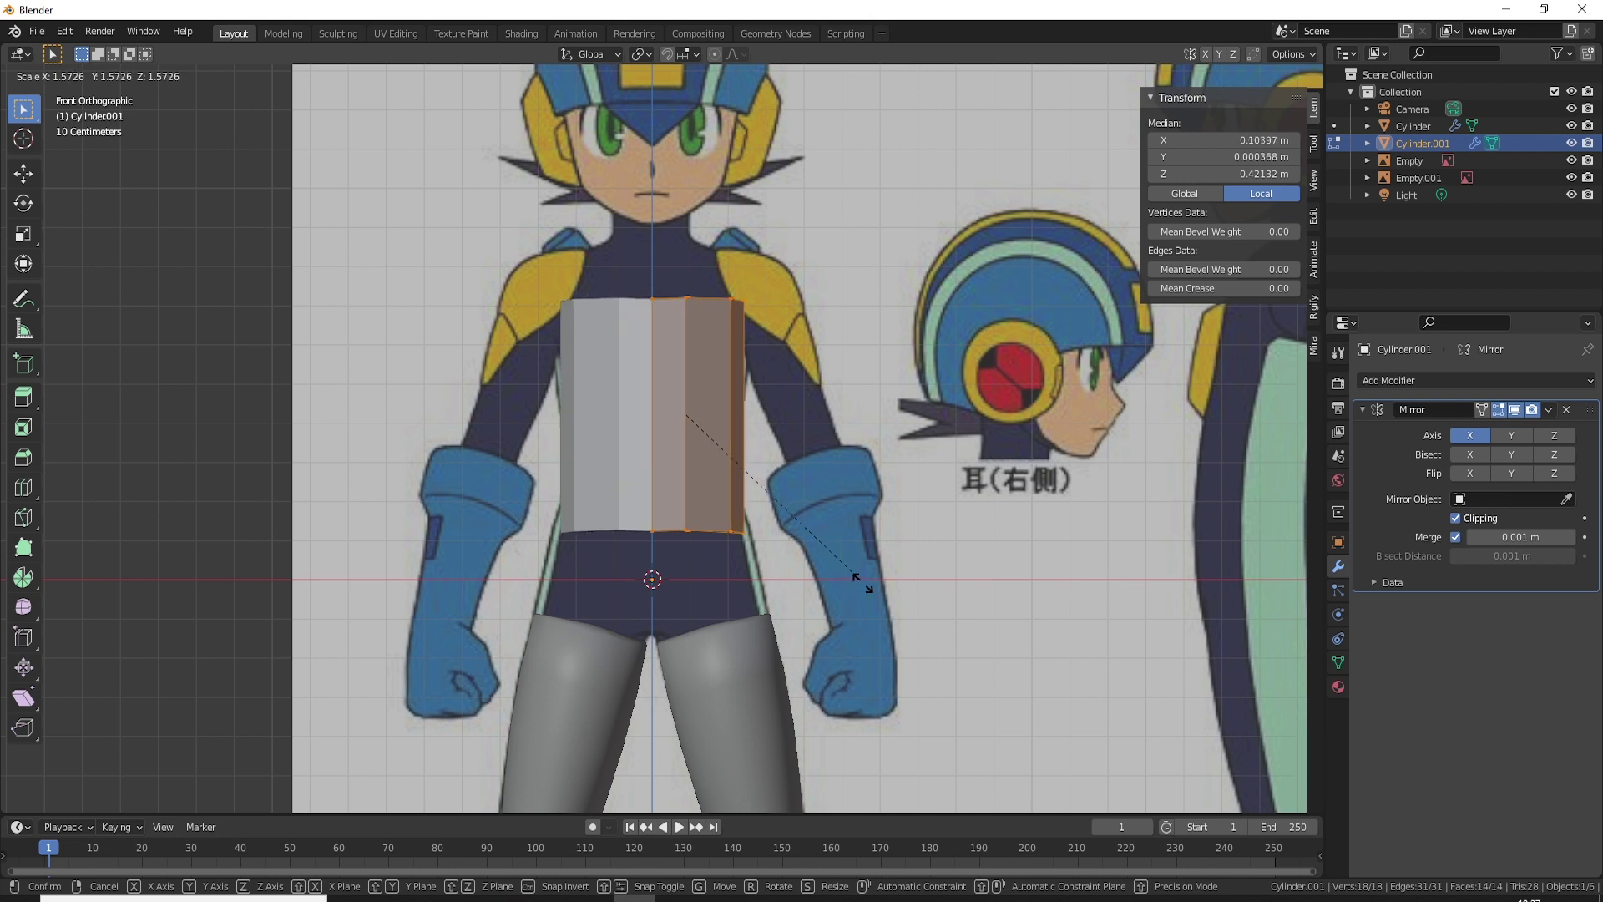
{"action": "left_click", "coordinate": [862, 583]}
{"action": "key", "text": "g"}
{"action": "key", "text": "z"}
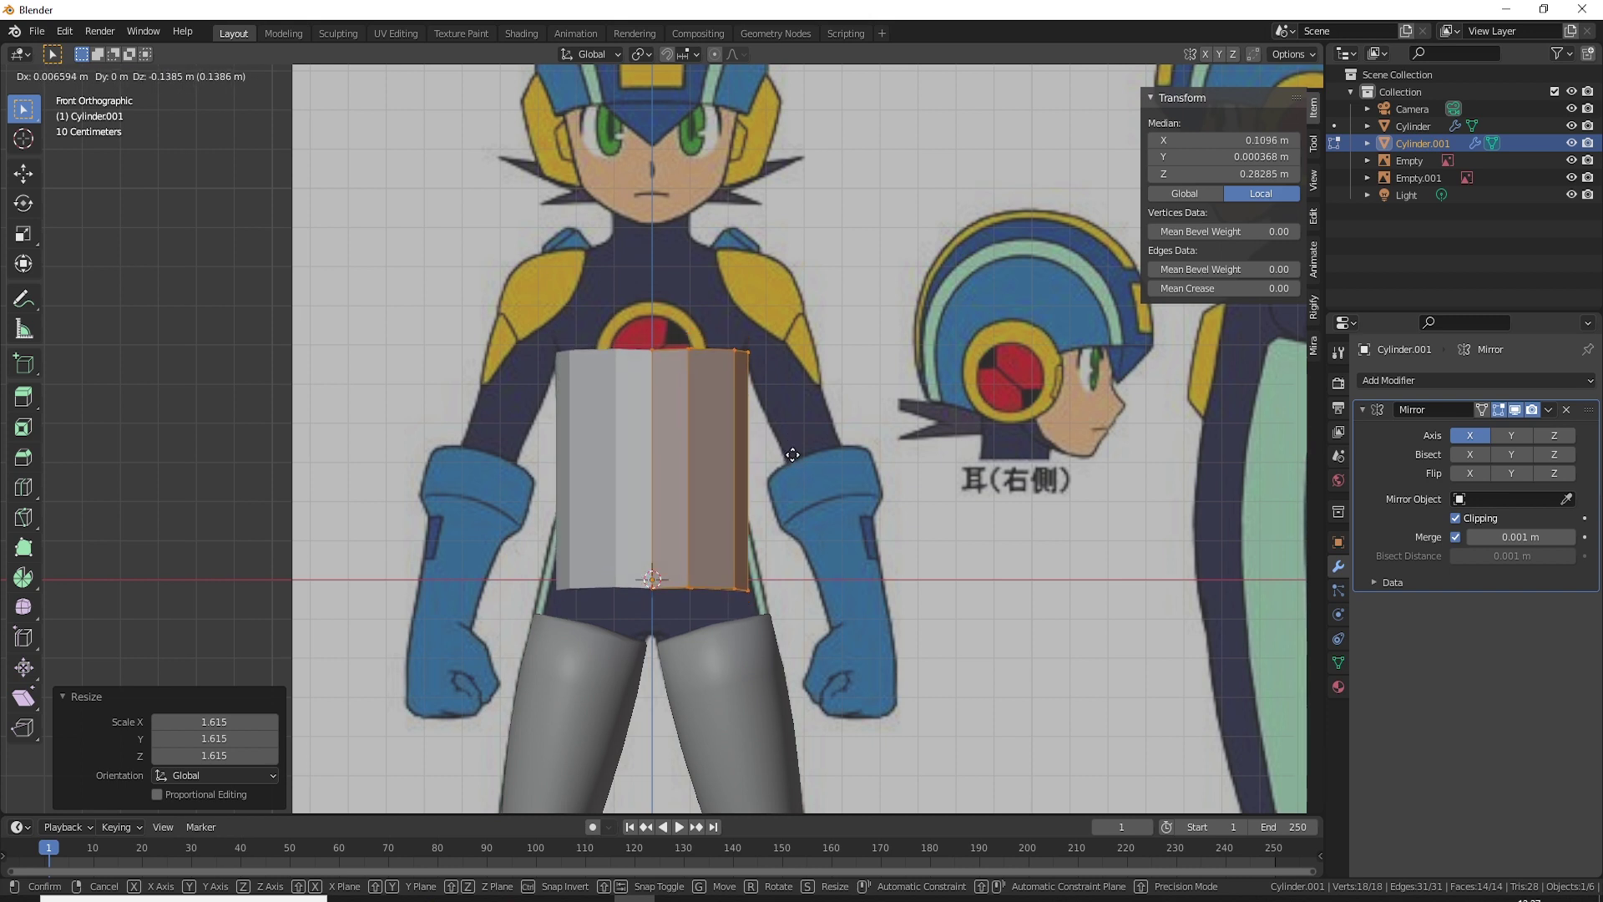
{"action": "left_click", "coordinate": [786, 352]}
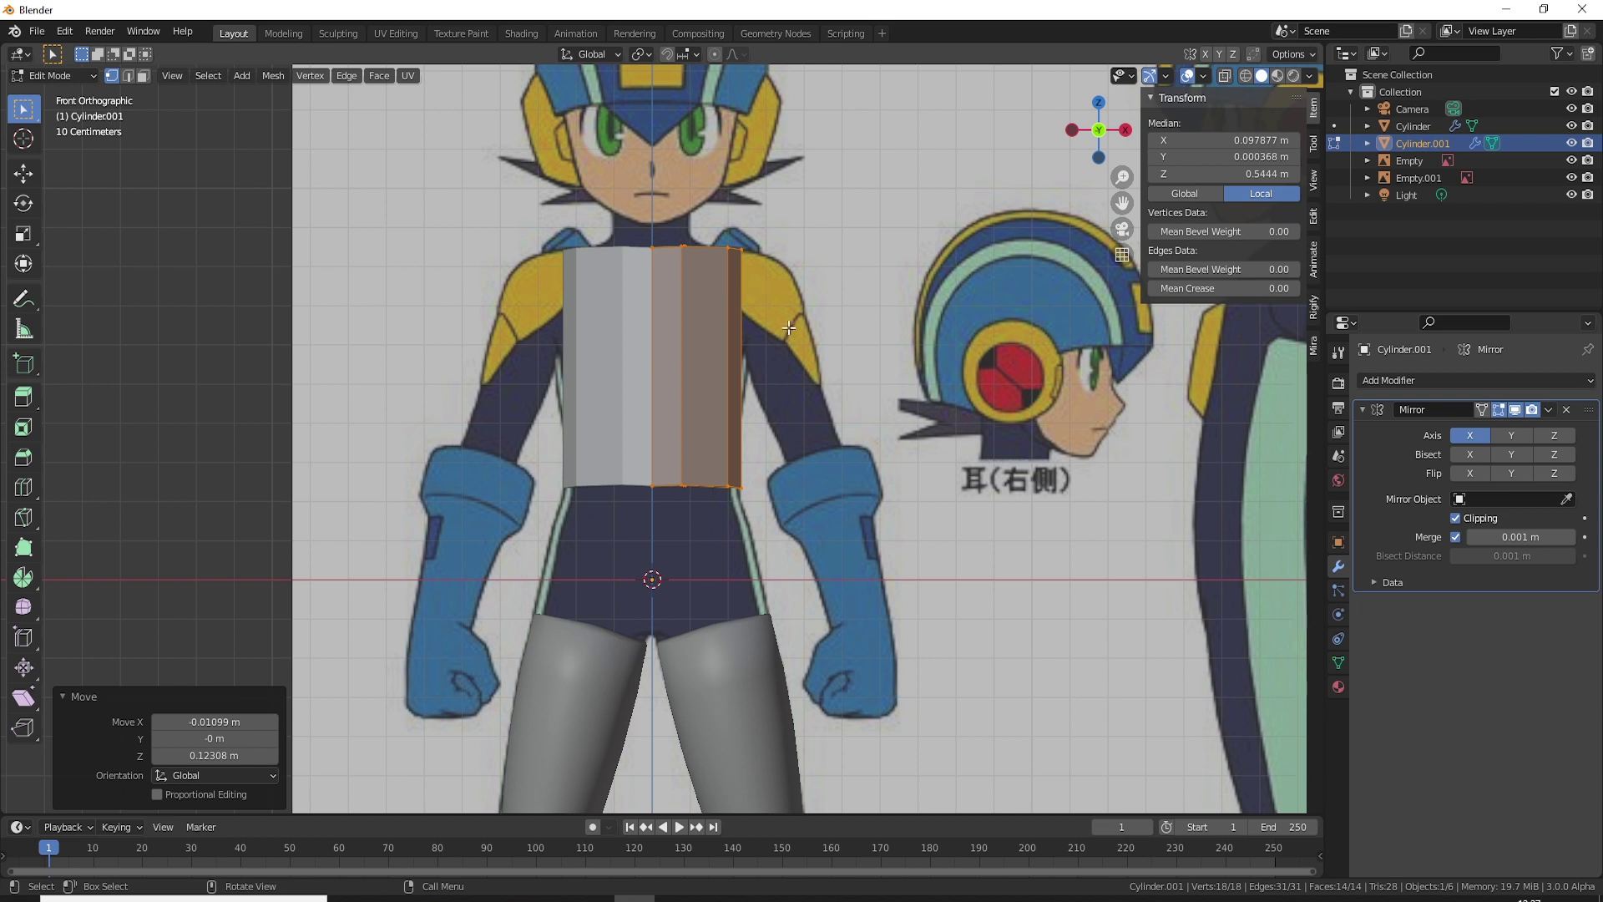
{"action": "key", "text": "ctrl+r"}
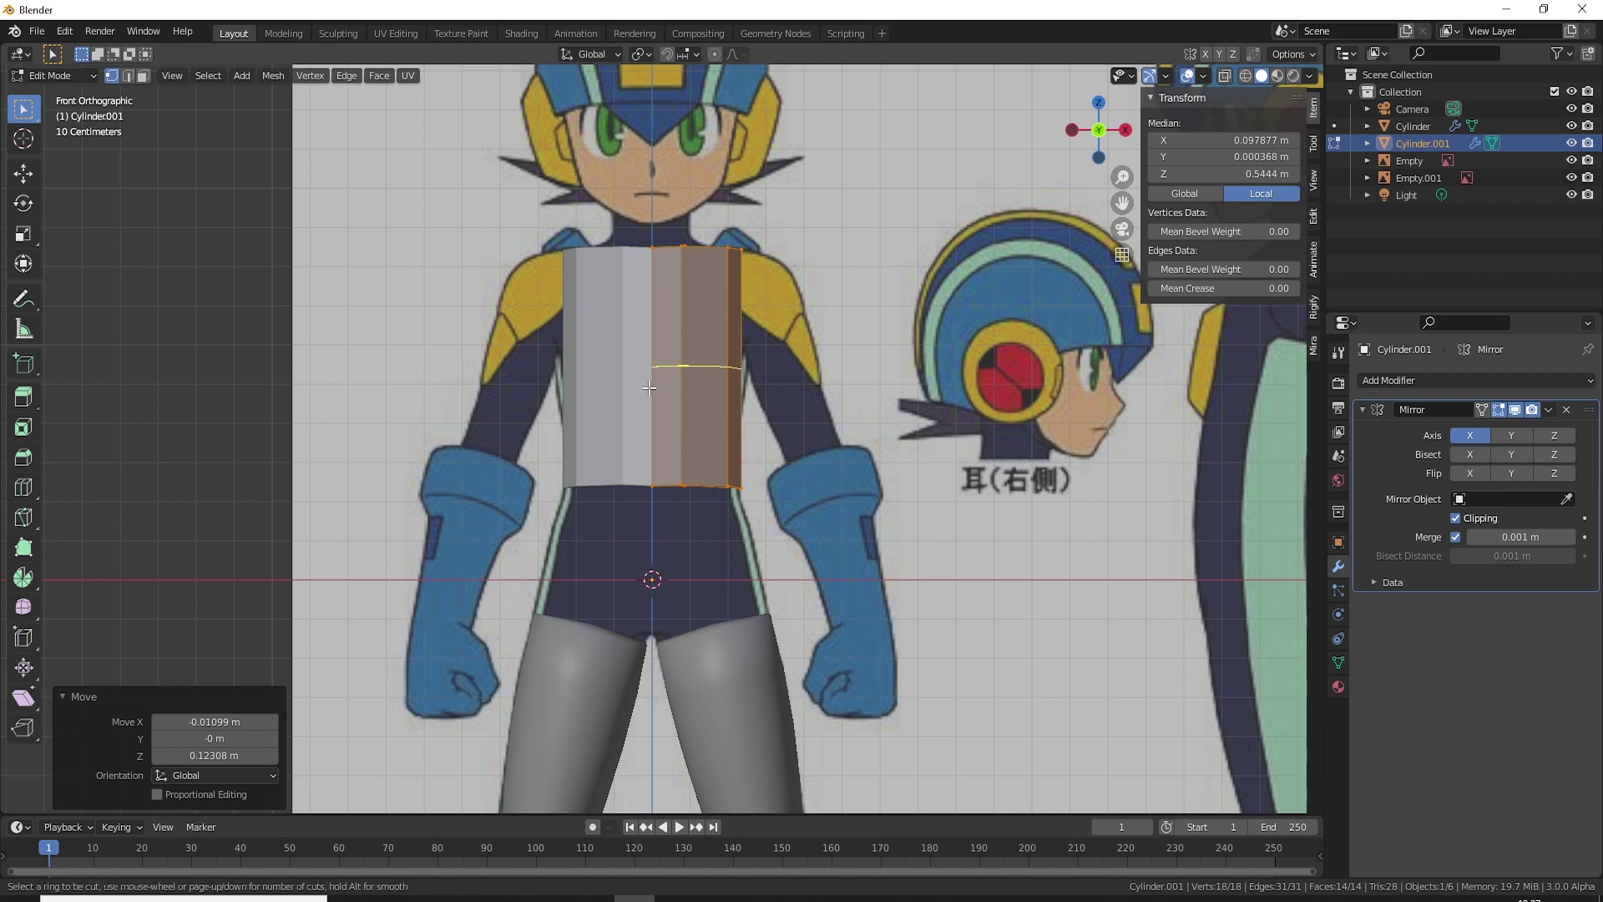
Step: Add an edge loop slid toward the chest and lower the torso's bottom row down to the hips
{"action": "left_click", "coordinate": [650, 387]}
{"action": "left_click", "coordinate": [655, 379]}
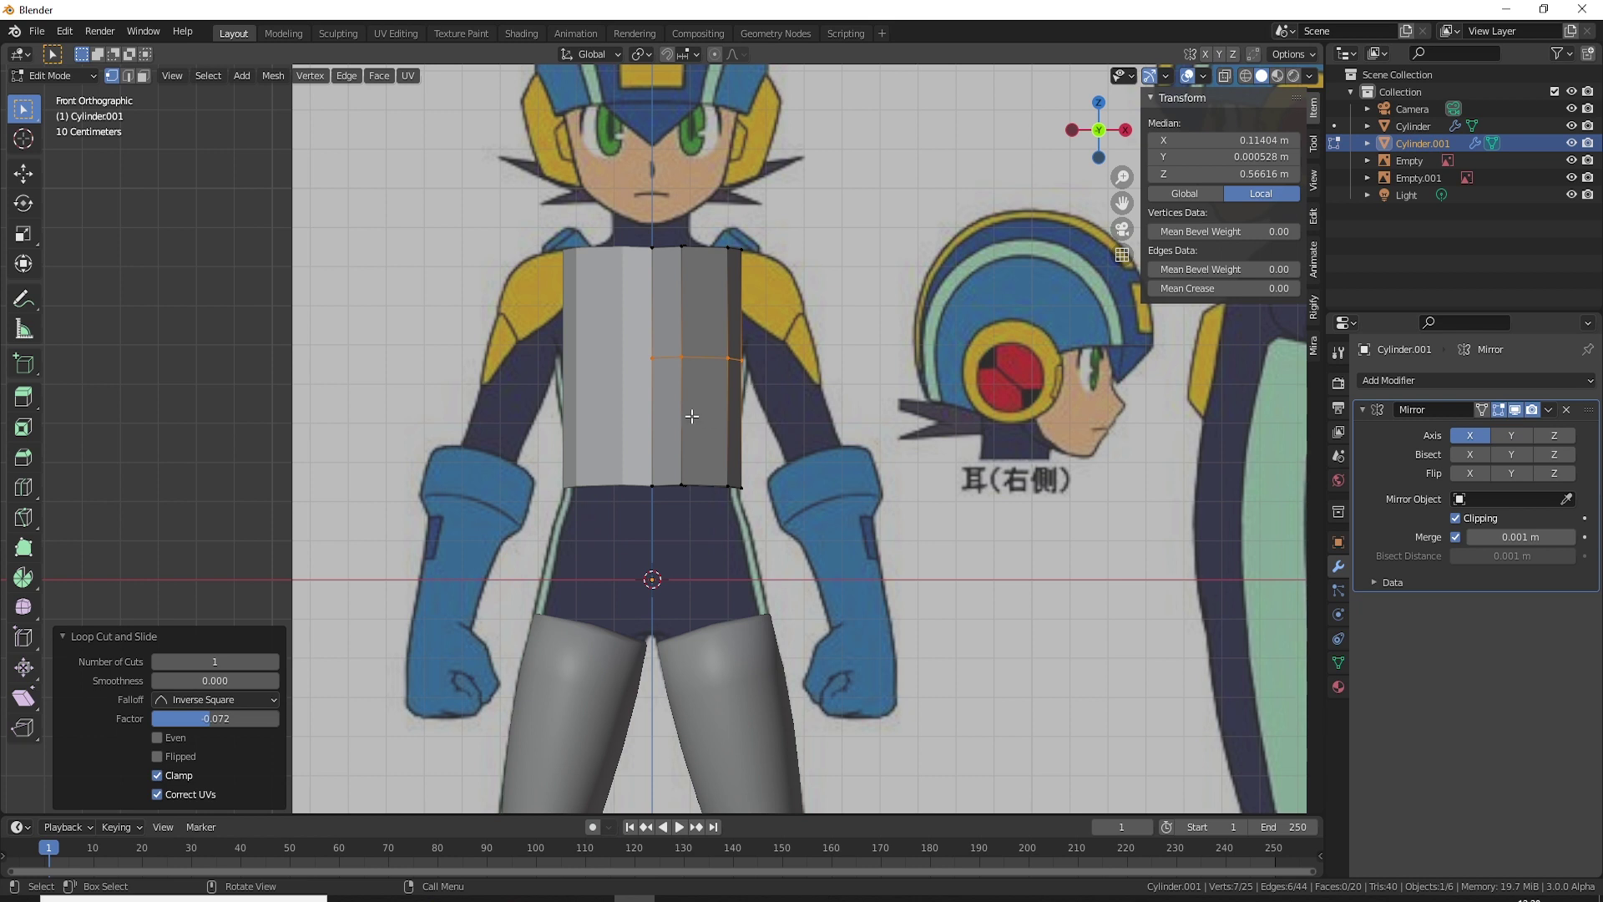
{"action": "left_click_drag", "start_coordinate": [772, 552], "coordinate": [633, 488]}
{"action": "key", "text": "alt+z"}
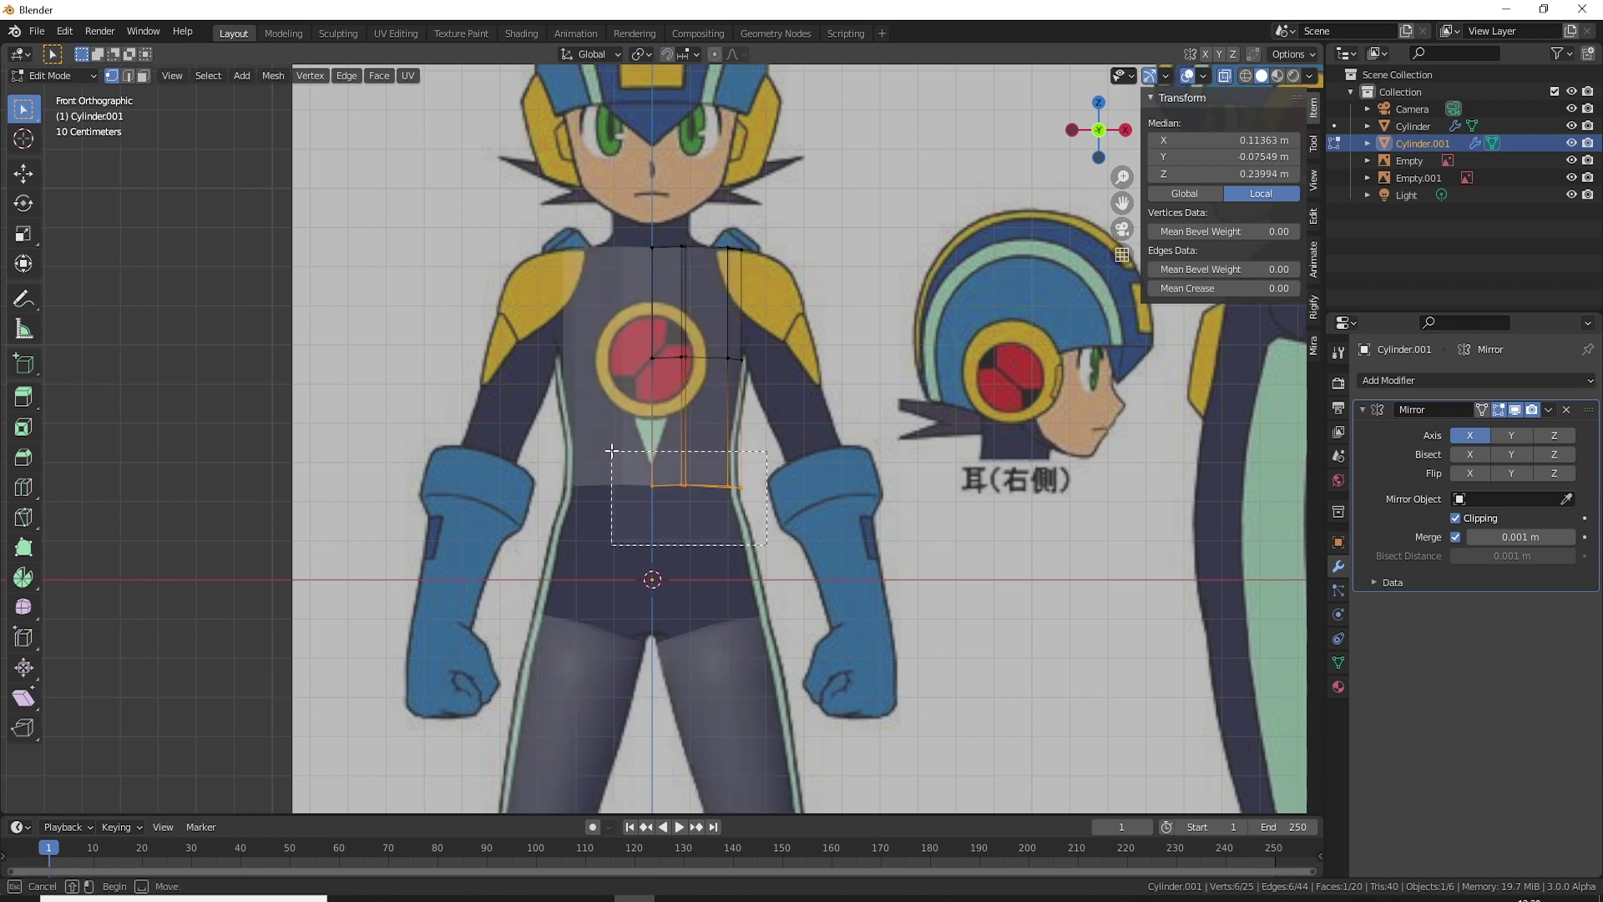
{"action": "left_click_drag", "start_coordinate": [744, 549], "coordinate": [605, 445]}
{"action": "key", "text": "g"}
{"action": "key", "text": "z"}
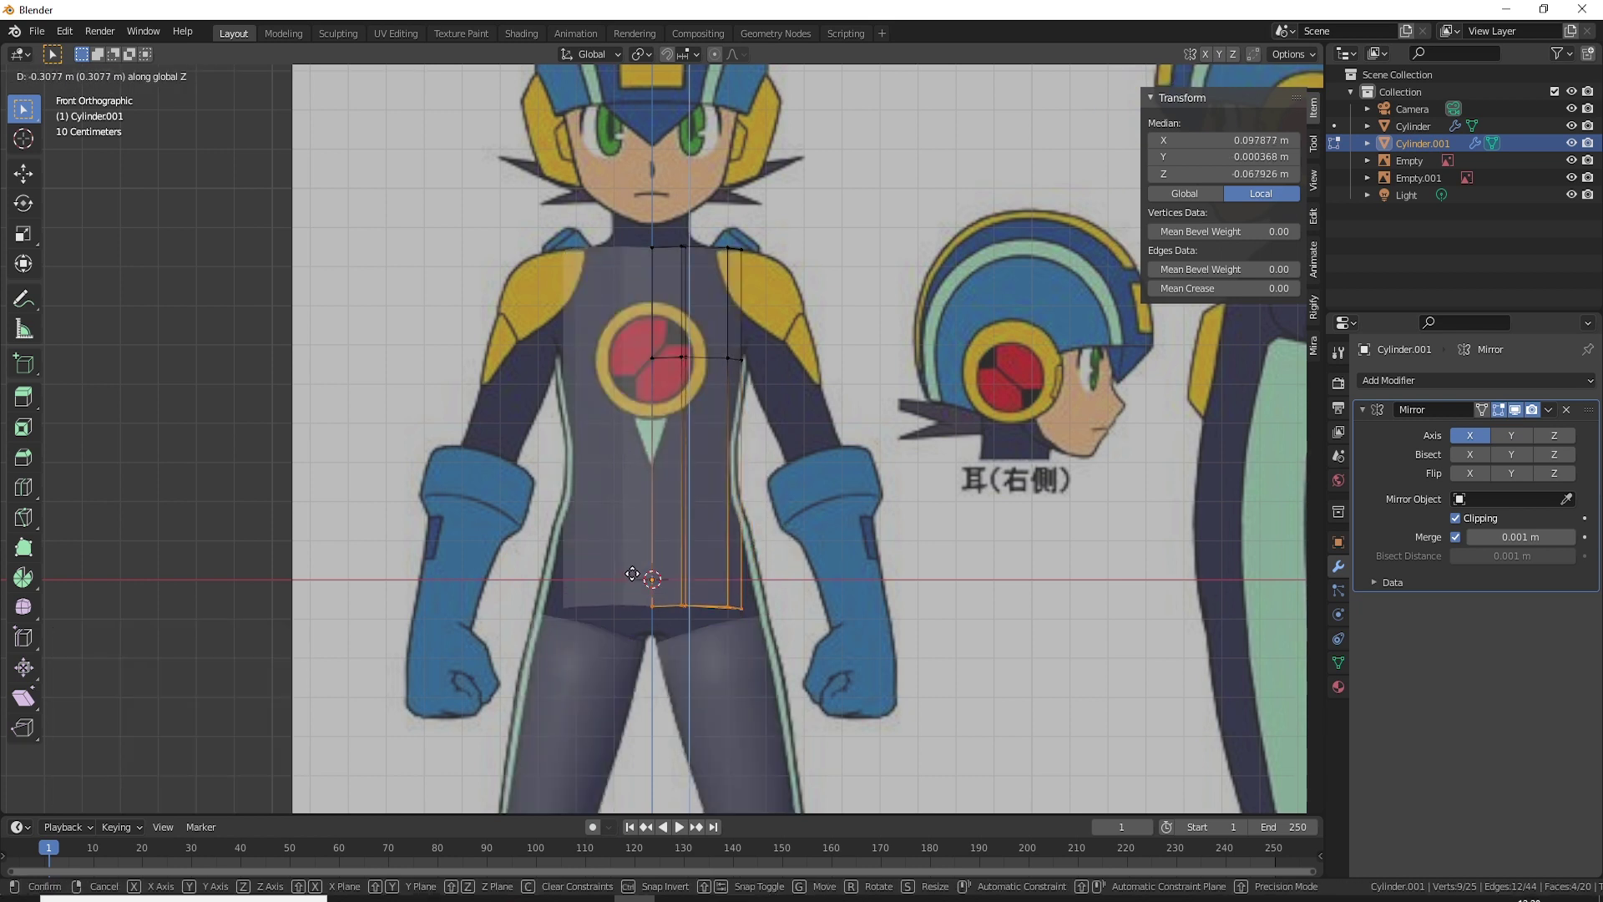
{"action": "left_click", "coordinate": [632, 573]}
{"action": "key", "text": "g"}
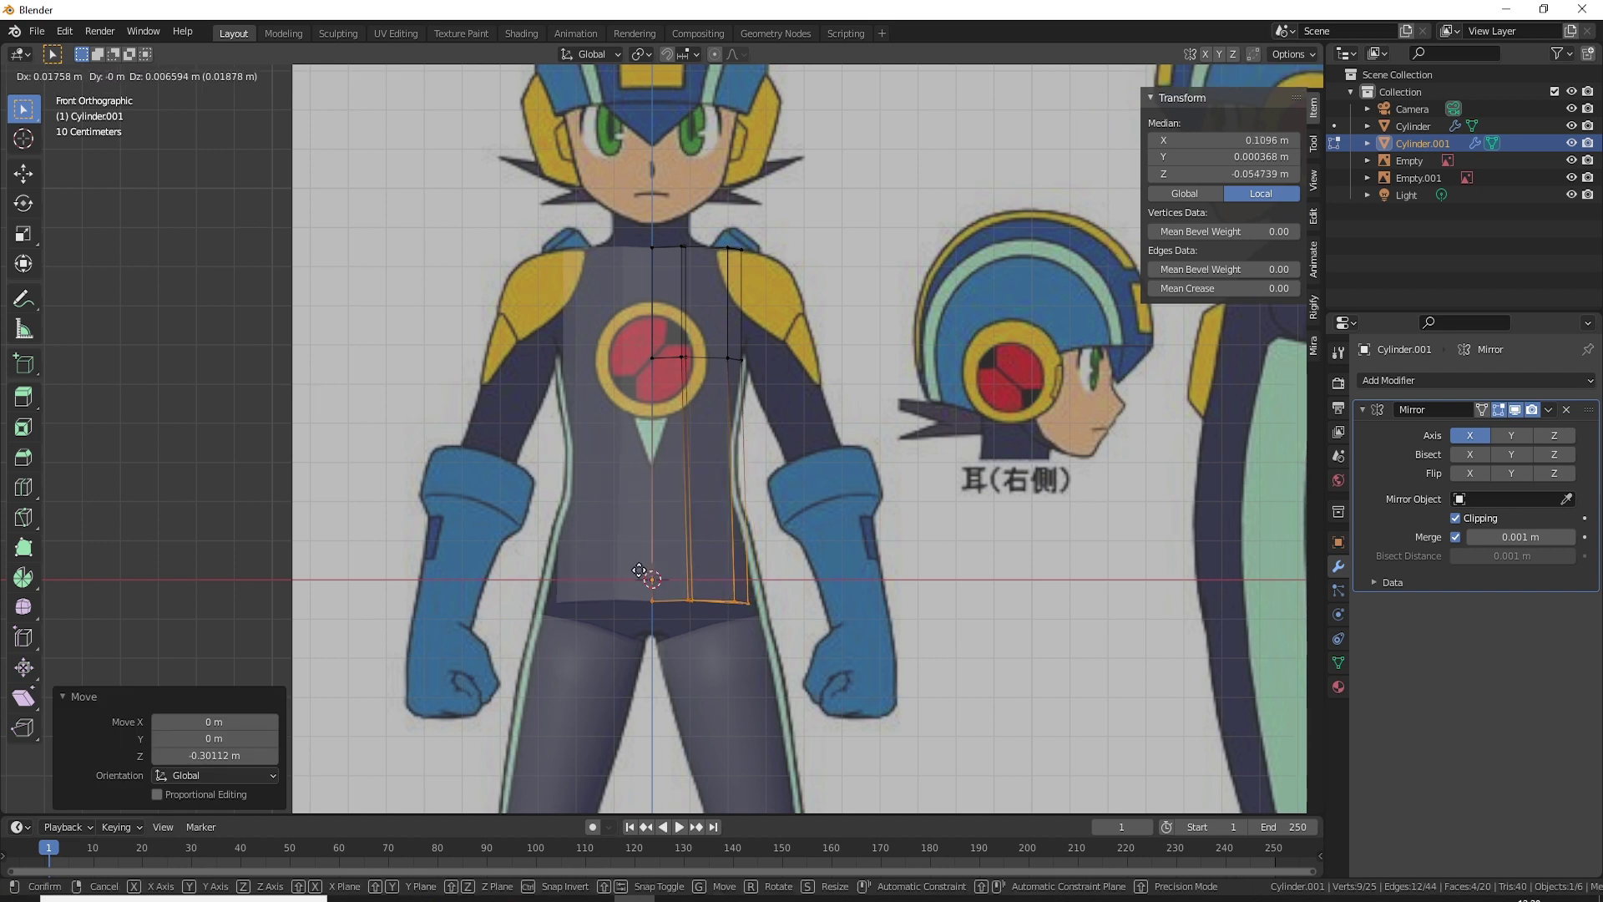
{"action": "key", "text": "Escape"}
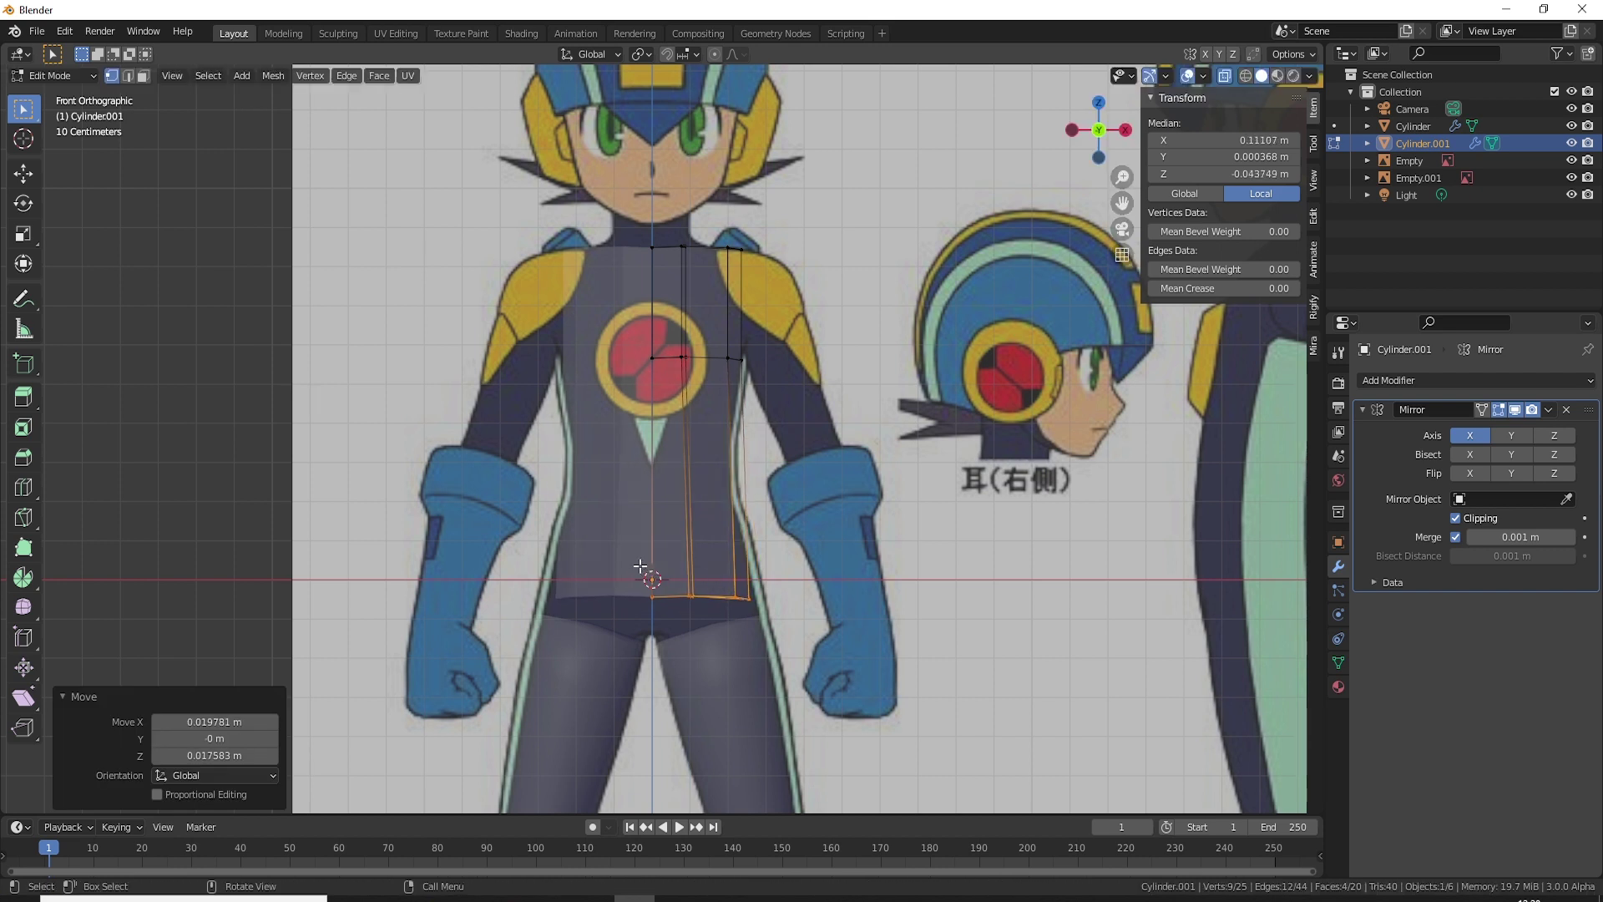
Step: Add a centred mid-torso loop, narrow the waist, and align the mid and top vertices with the outline
{"action": "key", "text": "ctrl+r"}
{"action": "left_click", "coordinate": [710, 497]}
{"action": "right_click", "coordinate": [710, 497]}
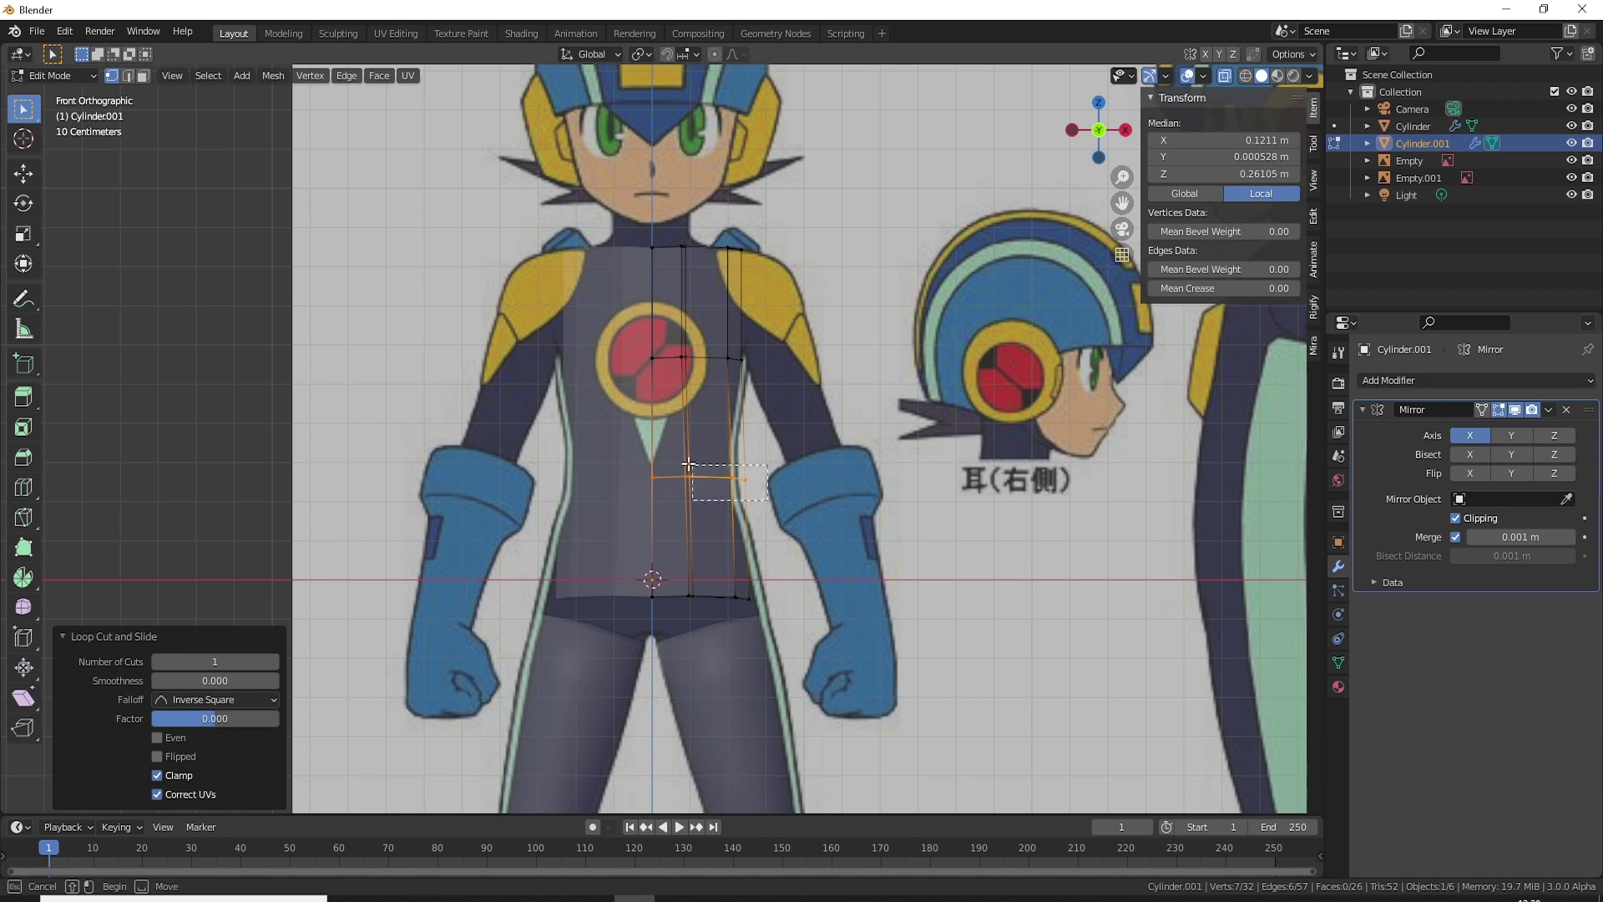
{"action": "left_click", "coordinate": [738, 510]}
{"action": "key", "text": "g"}
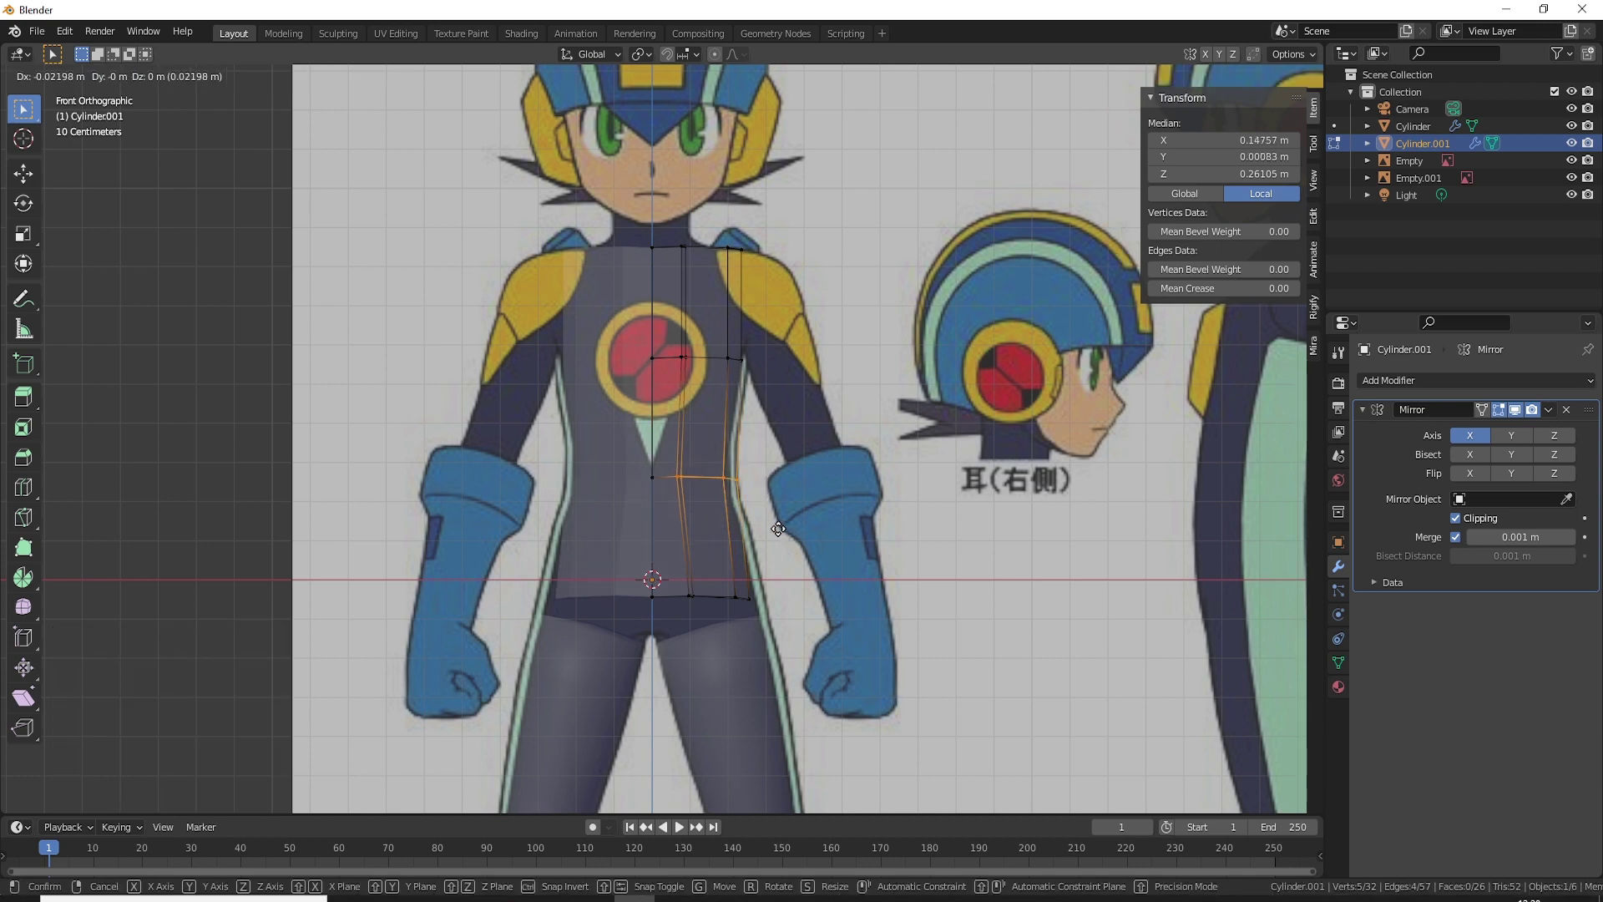
{"action": "left_click", "coordinate": [778, 528]}
{"action": "left_click", "coordinate": [735, 359]}
{"action": "key", "text": "g"}
{"action": "left_click", "coordinate": [725, 249]}
{"action": "key", "text": "g"}
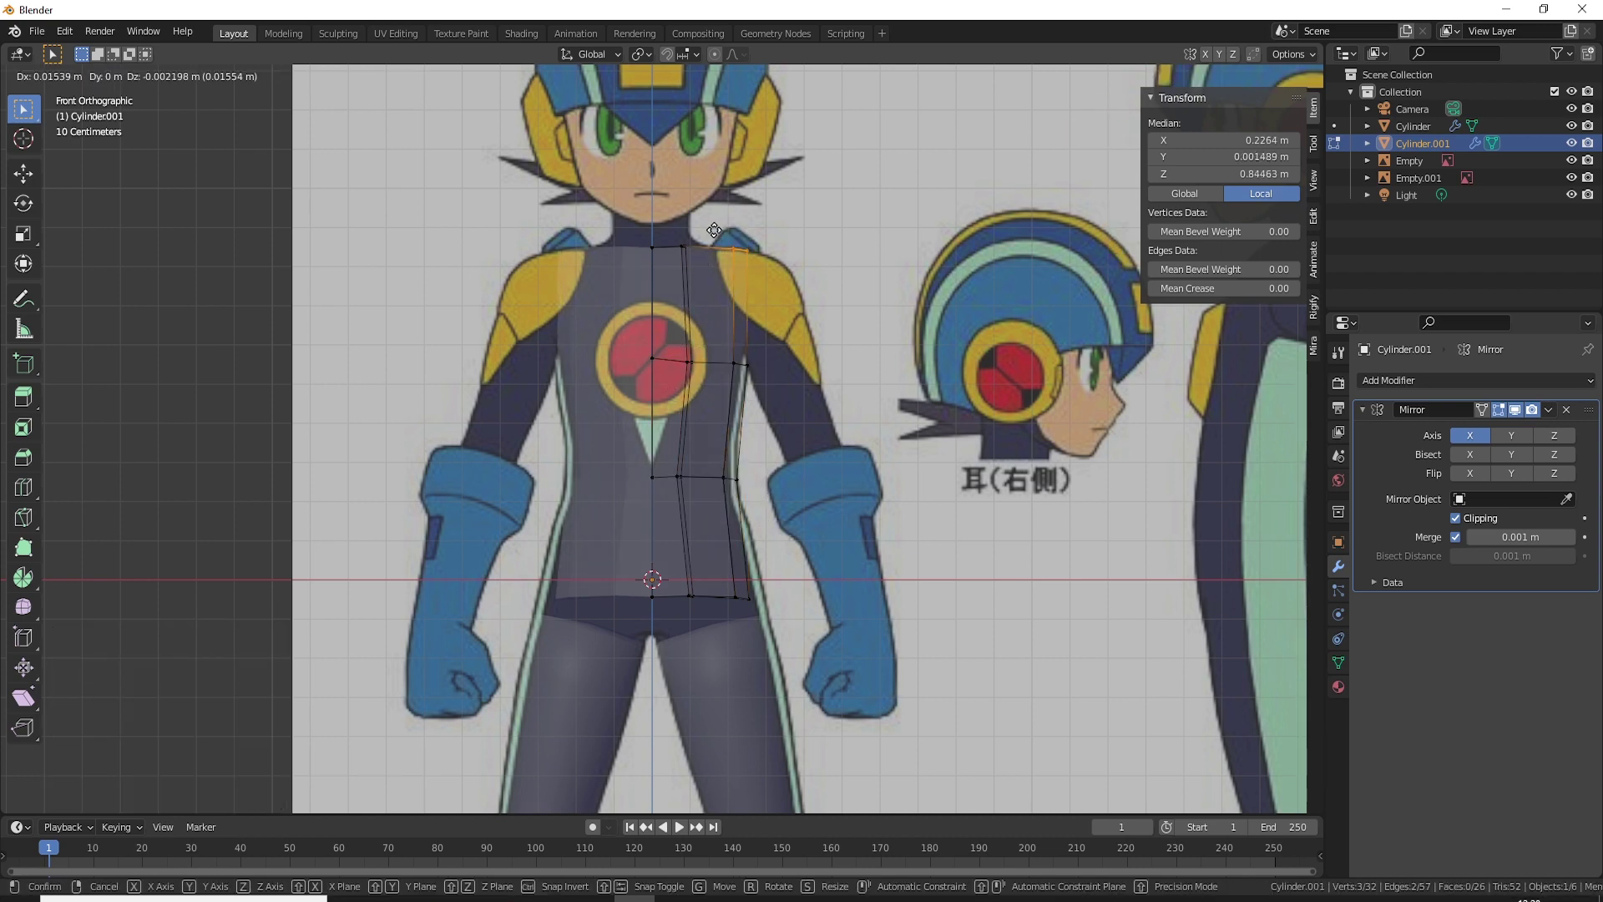
{"action": "left_click", "coordinate": [652, 248]}
{"action": "key", "text": "g"}
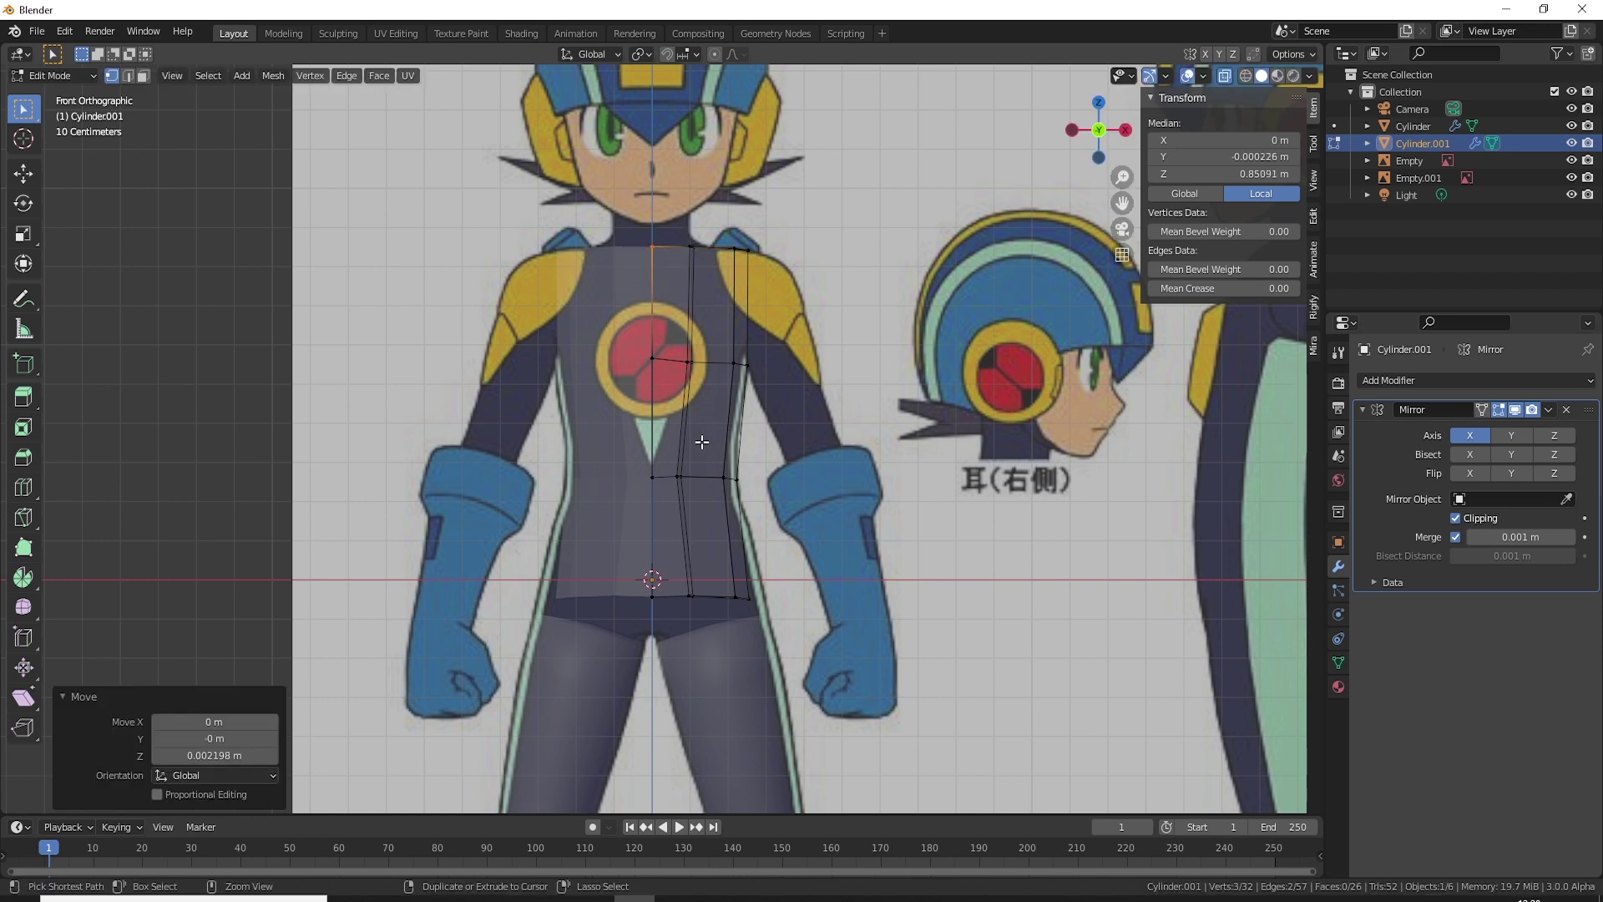
Step: Add a loop across the lower torso and move its side vertex onto the body outline
{"action": "key", "text": "ctrl+r"}
{"action": "left_click", "coordinate": [701, 442]}
{"action": "key", "text": "g"}
{"action": "left_click", "coordinate": [739, 412]}
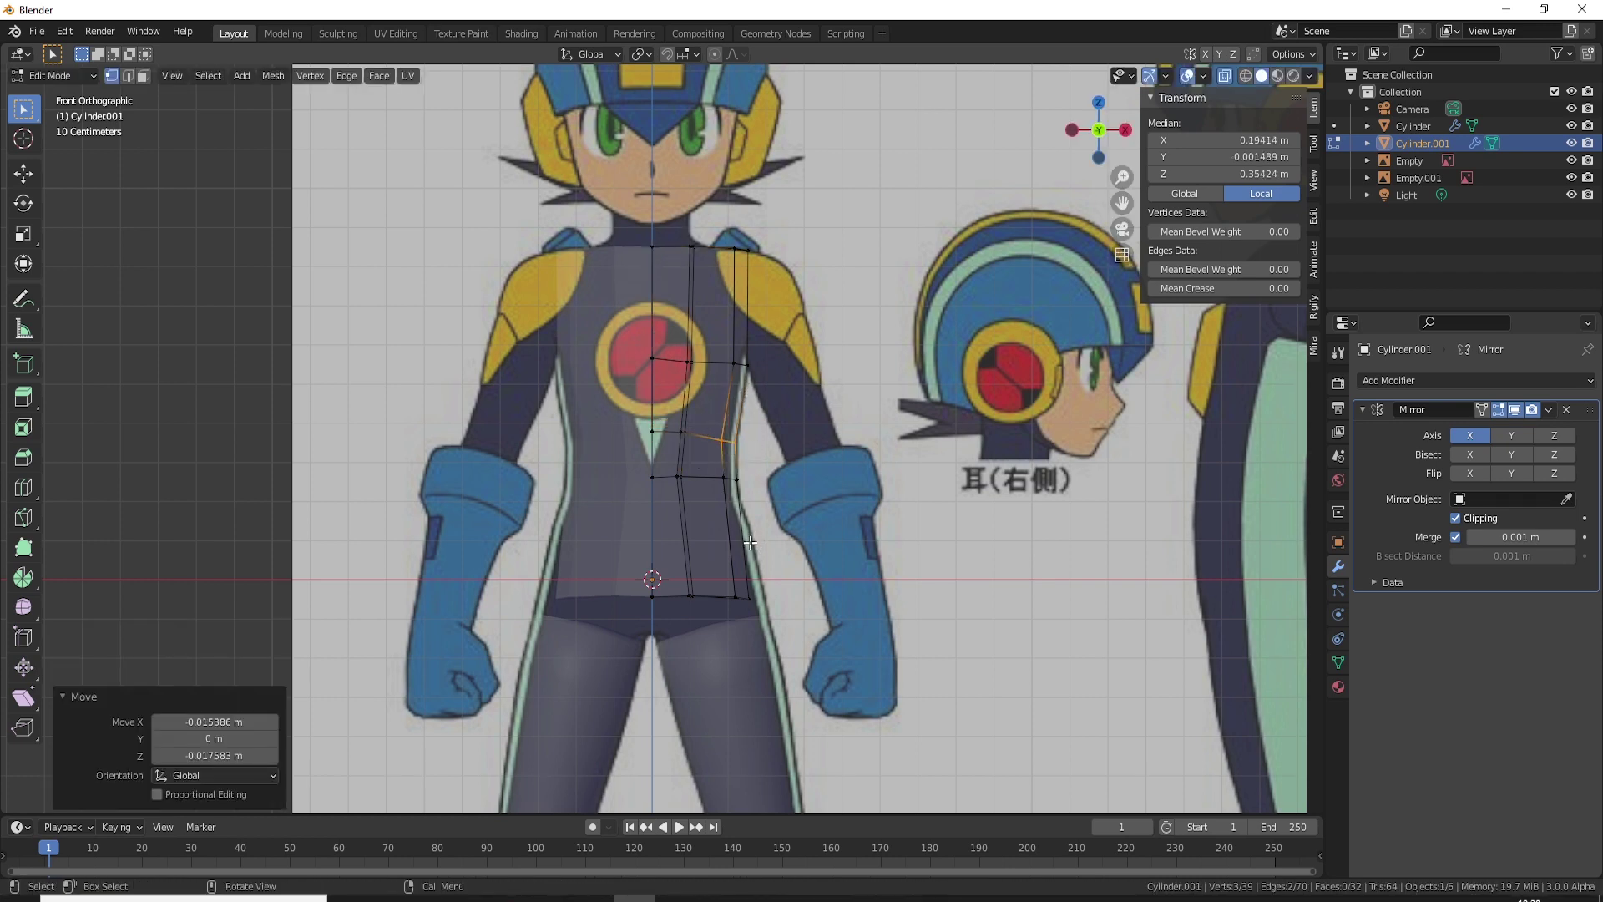
{"action": "scroll", "coordinate": [751, 576], "scroll_direction": "up", "scroll_amount": 2}
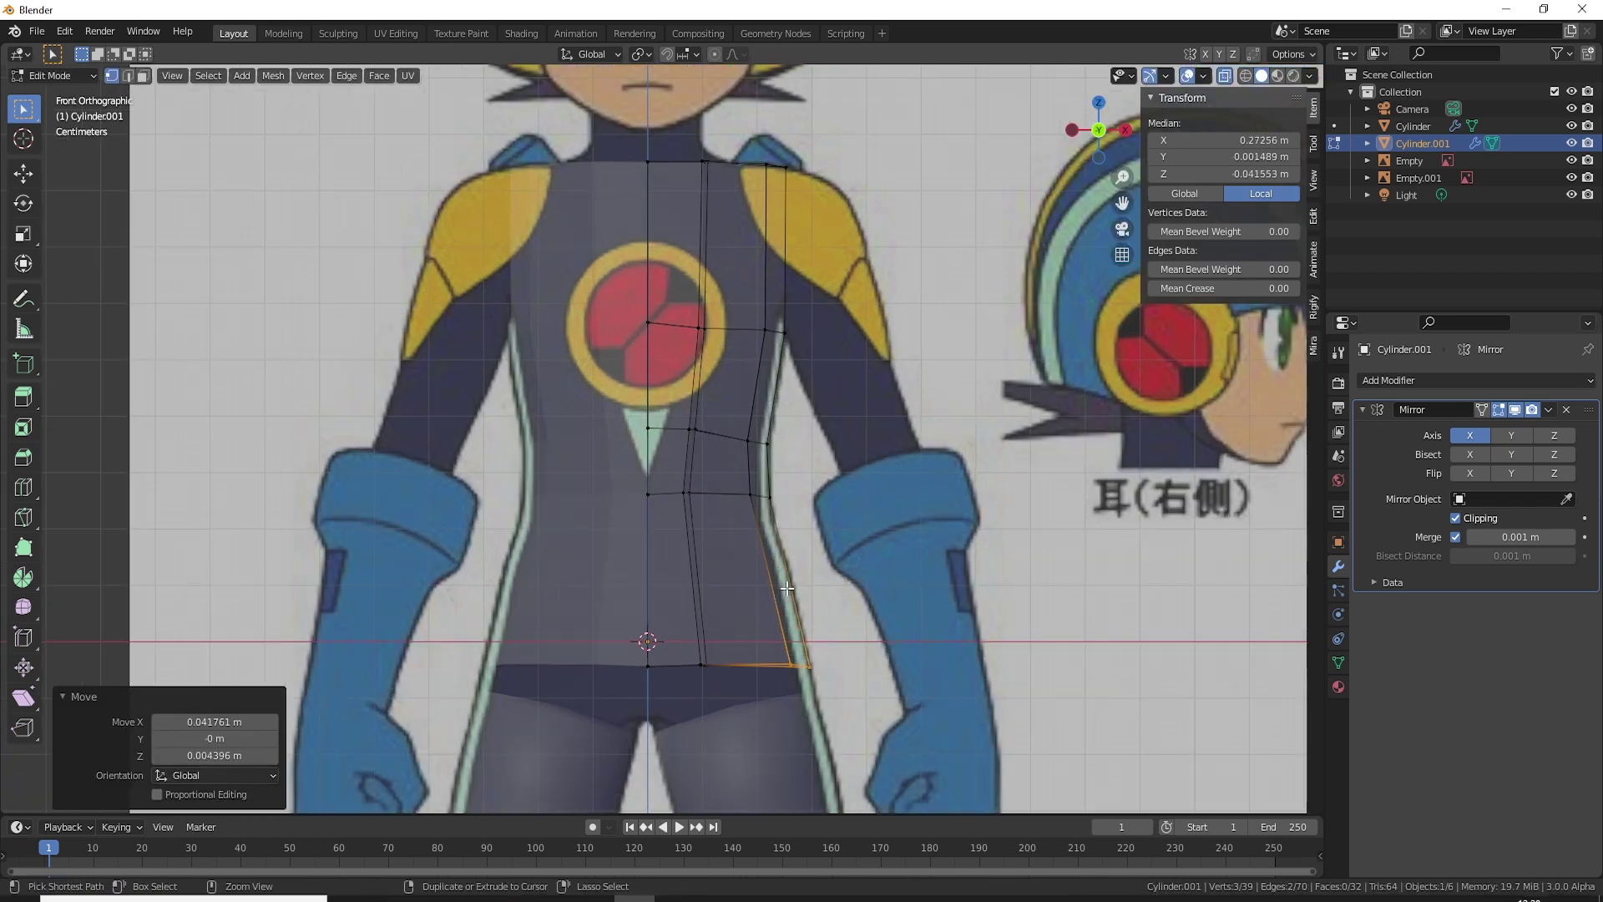
{"action": "key", "text": "ctrl+r"}
{"action": "left_click", "coordinate": [775, 546]}
Step: Add another centred loop near the bottom and push its outer vertices out to the hip outline
{"action": "key", "text": "ctrl+r"}
{"action": "left_click", "coordinate": [760, 603]}
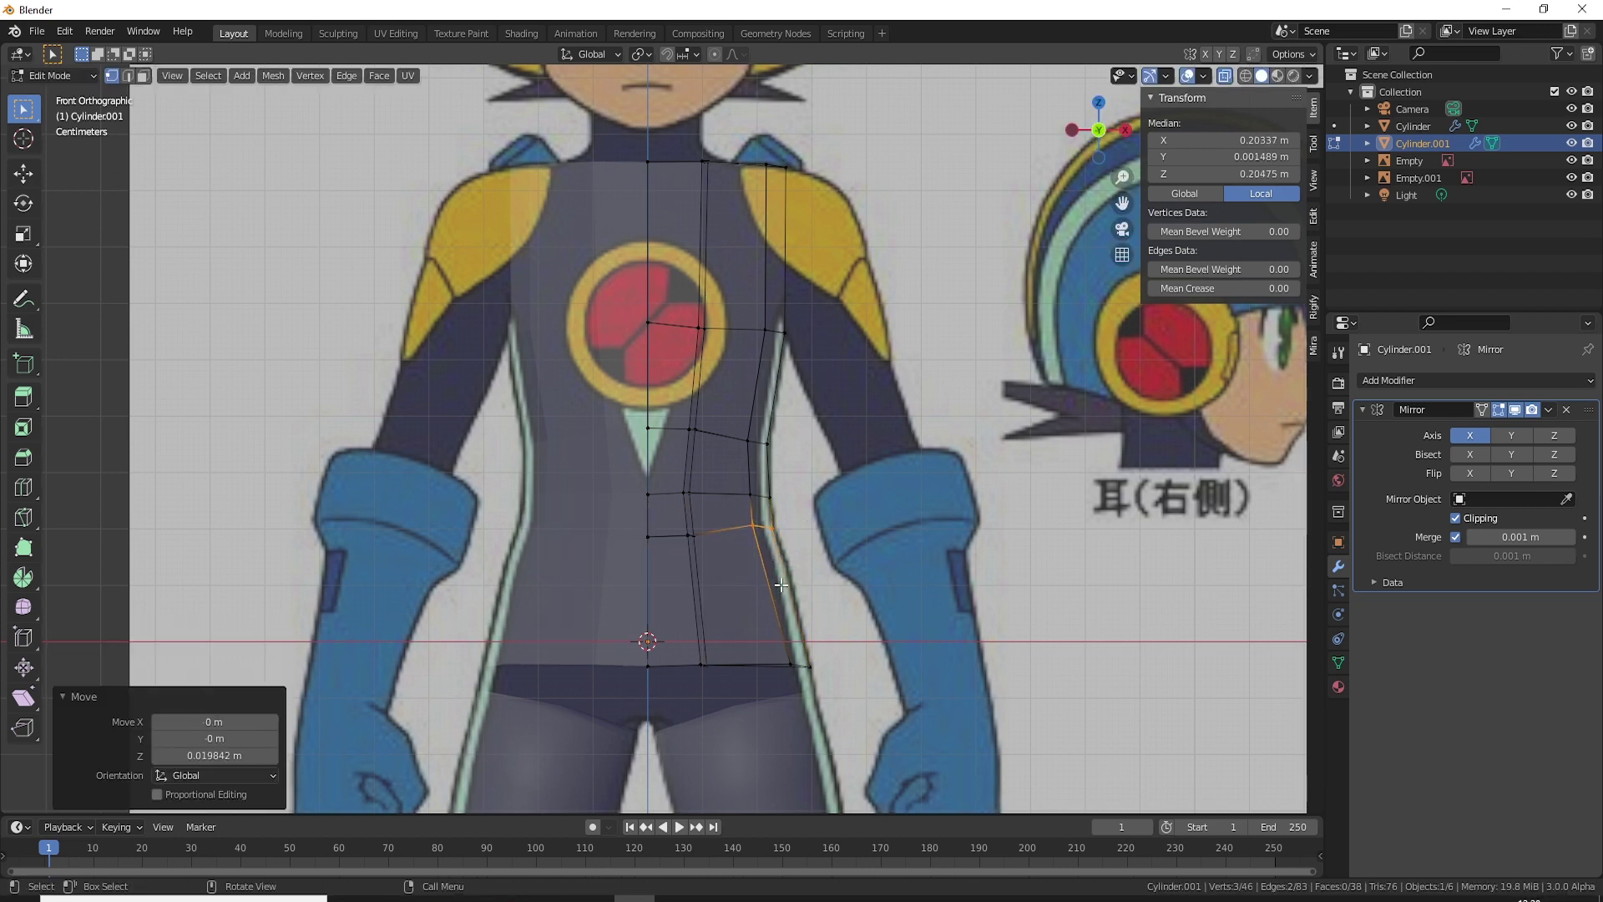
{"action": "right_click", "coordinate": [759, 603]}
{"action": "mouse_move", "coordinate": [804, 608]}
{"action": "left_mouse_down"}
{"action": "mouse_move", "coordinate": [755, 584]}
{"action": "mouse_move", "coordinate": [641, 587]}
{"action": "left_mouse_up"}
{"action": "key", "text": "g"}
{"action": "left_click", "coordinate": [734, 624]}
{"action": "key", "text": "g"}
{"action": "left_click", "coordinate": [644, 580]}
Step: Return to solid shading, add a Solidify modifier to the torso, and collapse the Mirror panel
{"action": "scroll", "coordinate": [668, 501], "scroll_direction": "down", "scroll_amount": 3}
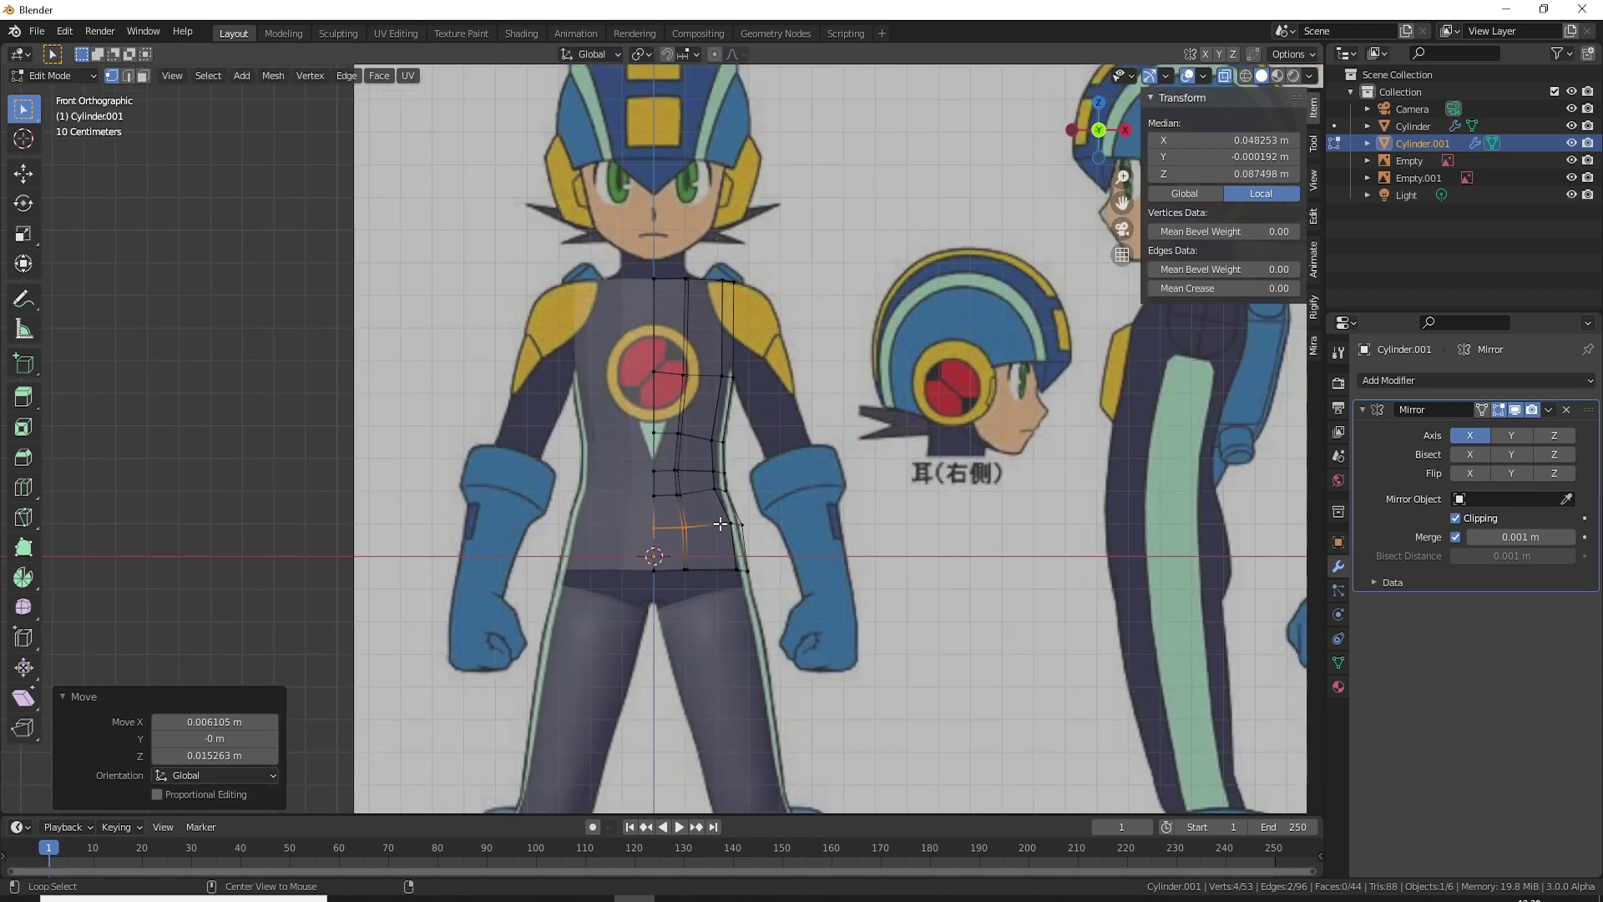
{"action": "key", "text": "alt+z"}
{"action": "left_click", "coordinate": [1496, 386]}
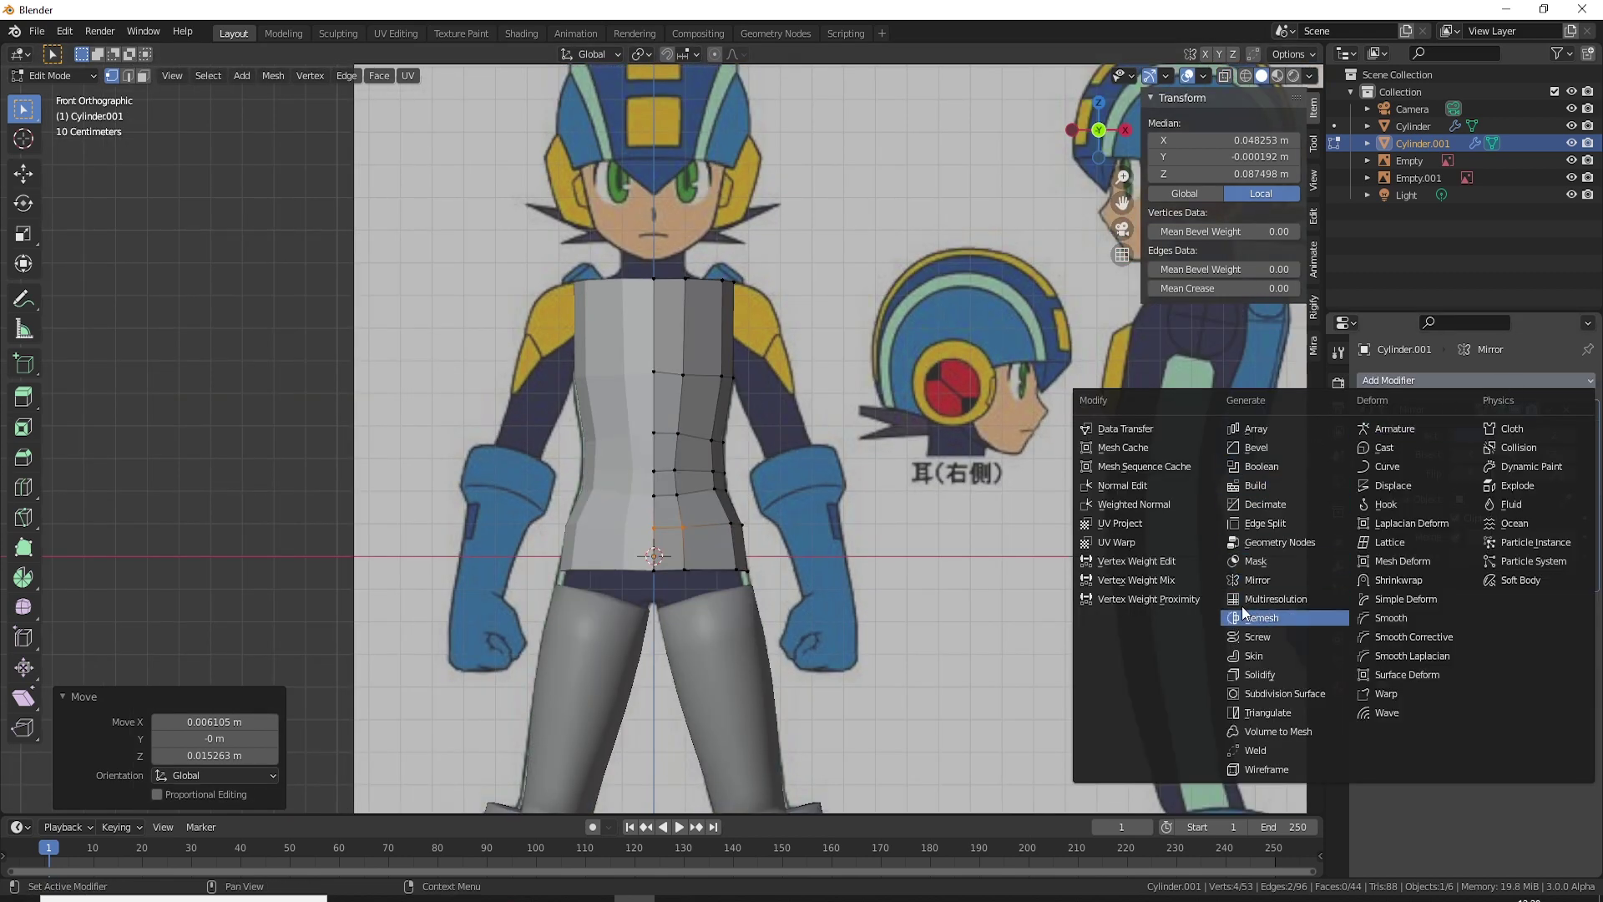
{"action": "left_click", "coordinate": [1281, 677]}
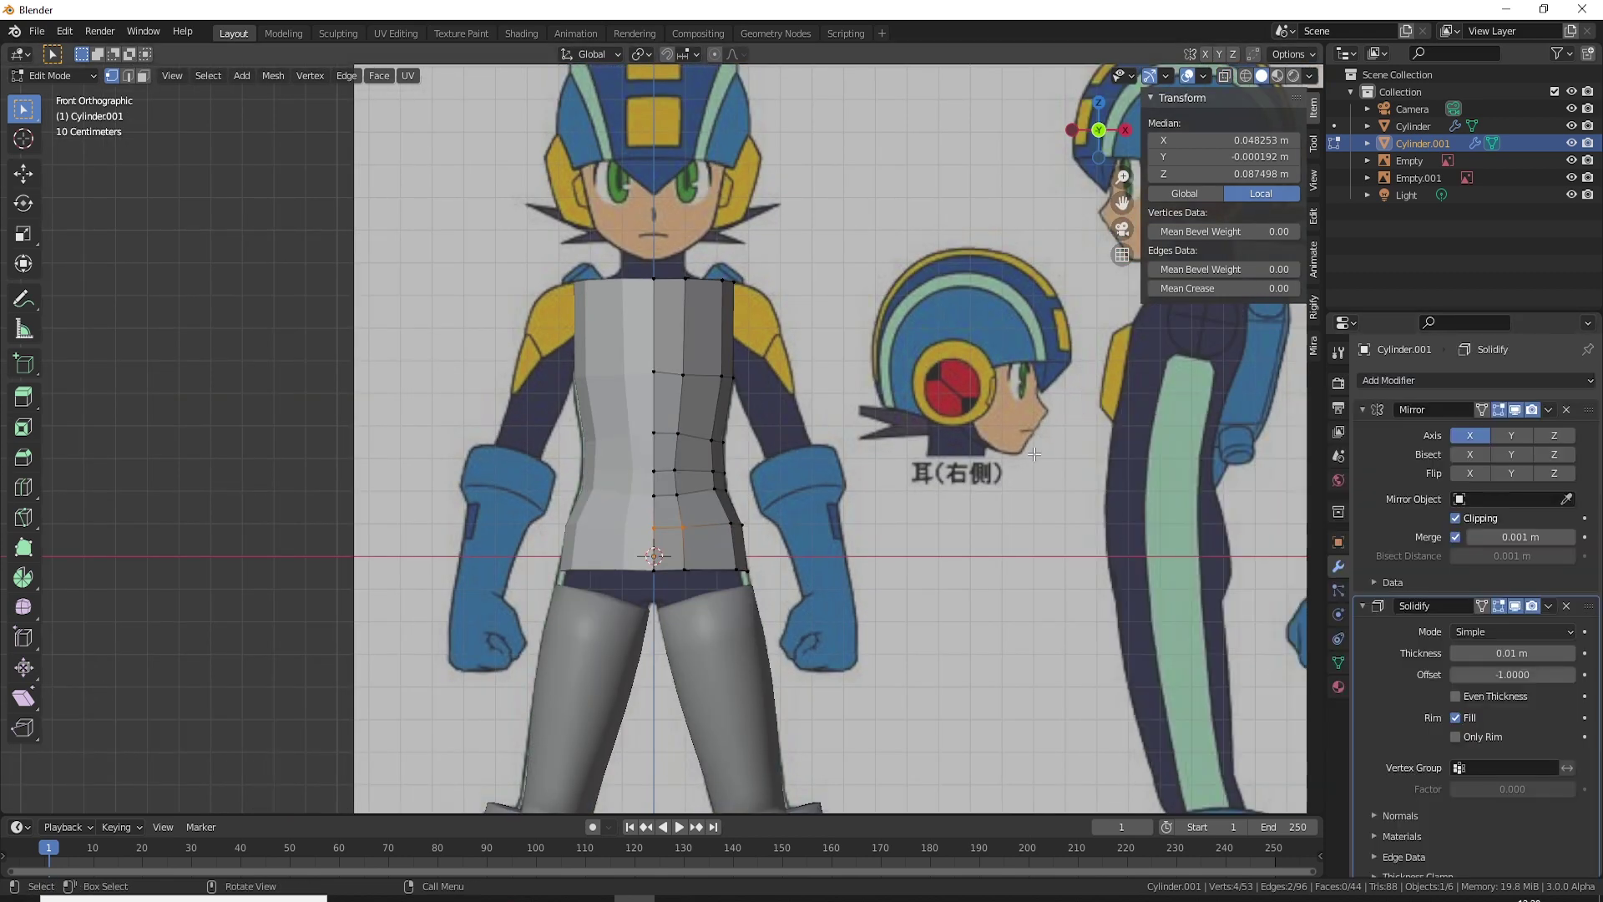
{"action": "mouse_move", "coordinate": [1085, 542]}
{"action": "middle_mouse_down"}
{"action": "mouse_move", "coordinate": [959, 516]}
{"action": "mouse_move", "coordinate": [1044, 501]}
{"action": "middle_mouse_up"}
{"action": "left_click", "coordinate": [1363, 409]}
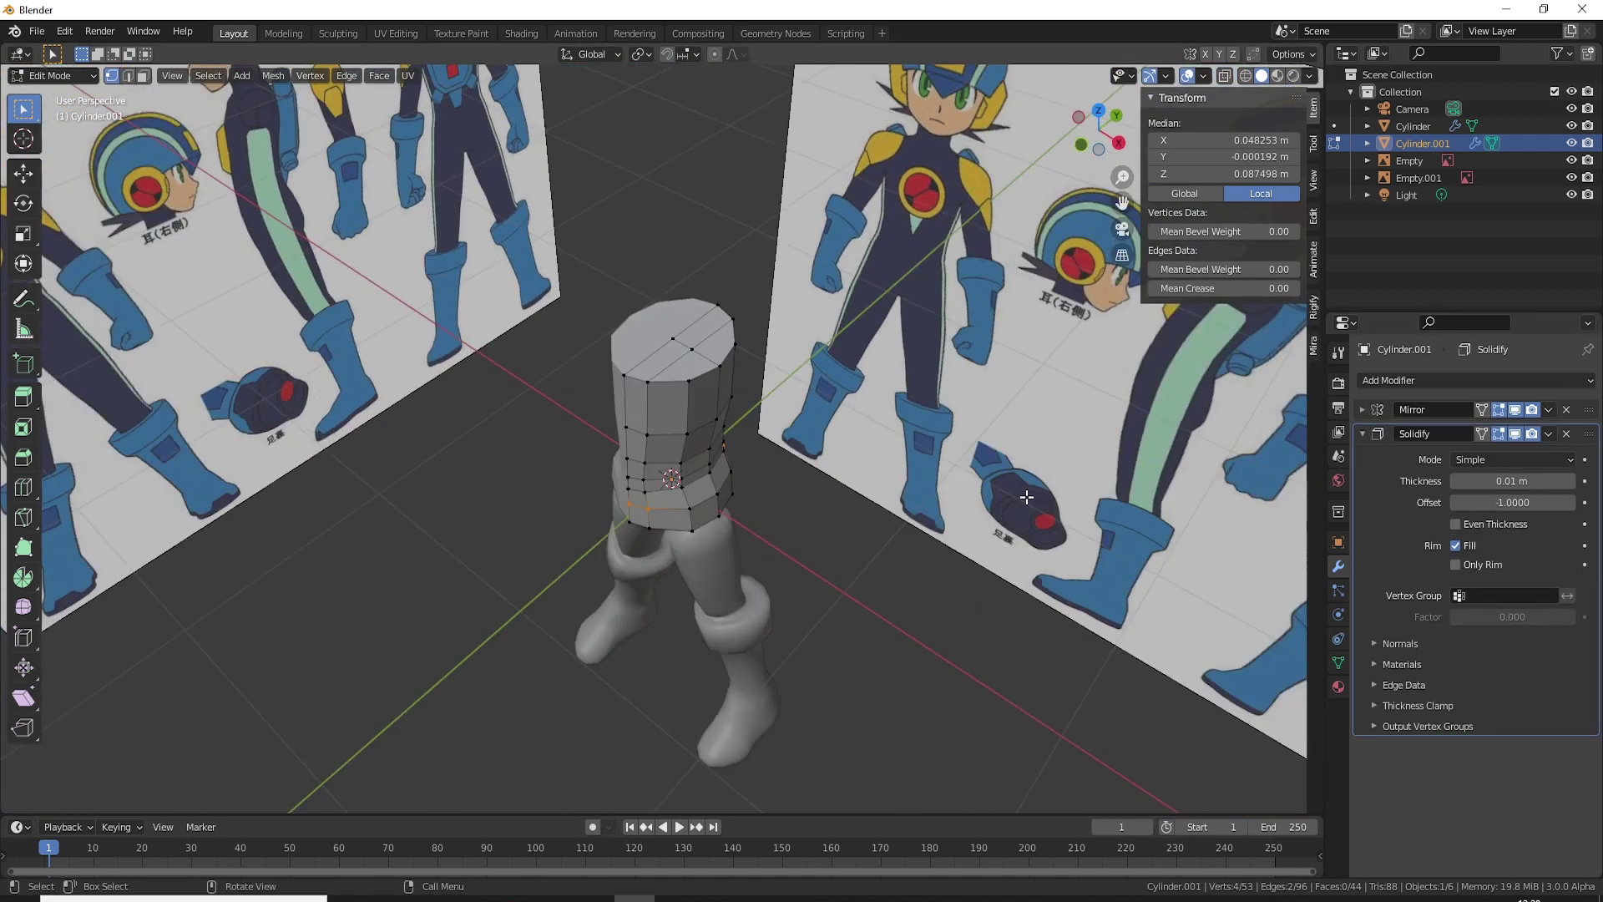
Step: Replace the Solidify modifier with a Subdivision Surface modifier (viewport level 1, render level 2)
{"action": "left_click", "coordinate": [1548, 434]}
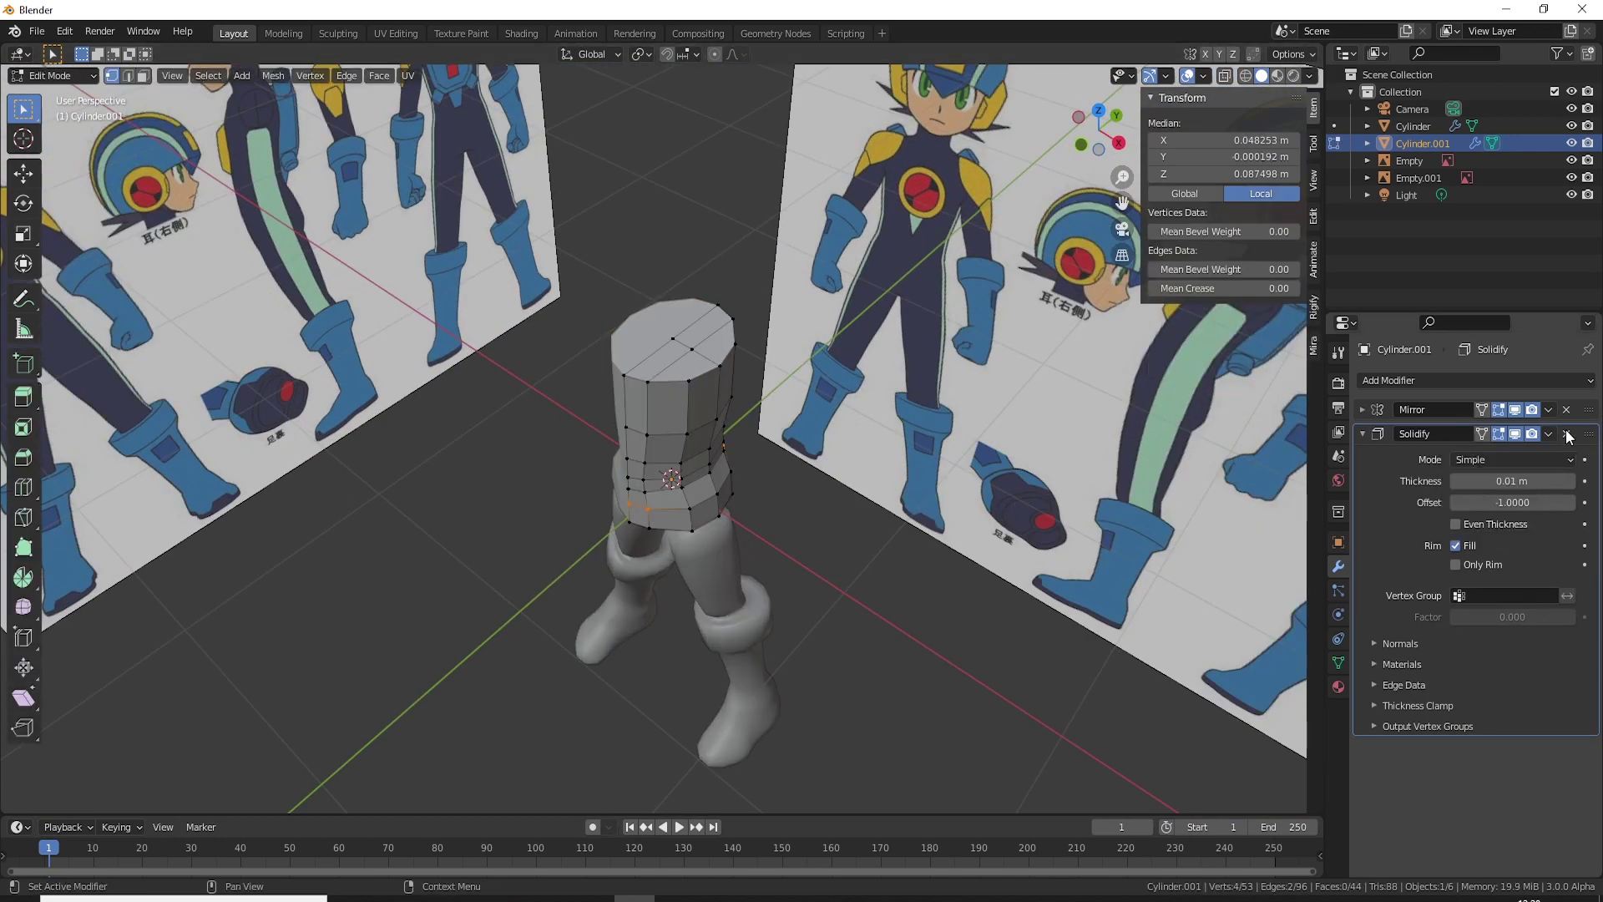
{"action": "left_click", "coordinate": [1567, 433]}
{"action": "left_click", "coordinate": [1546, 380]}
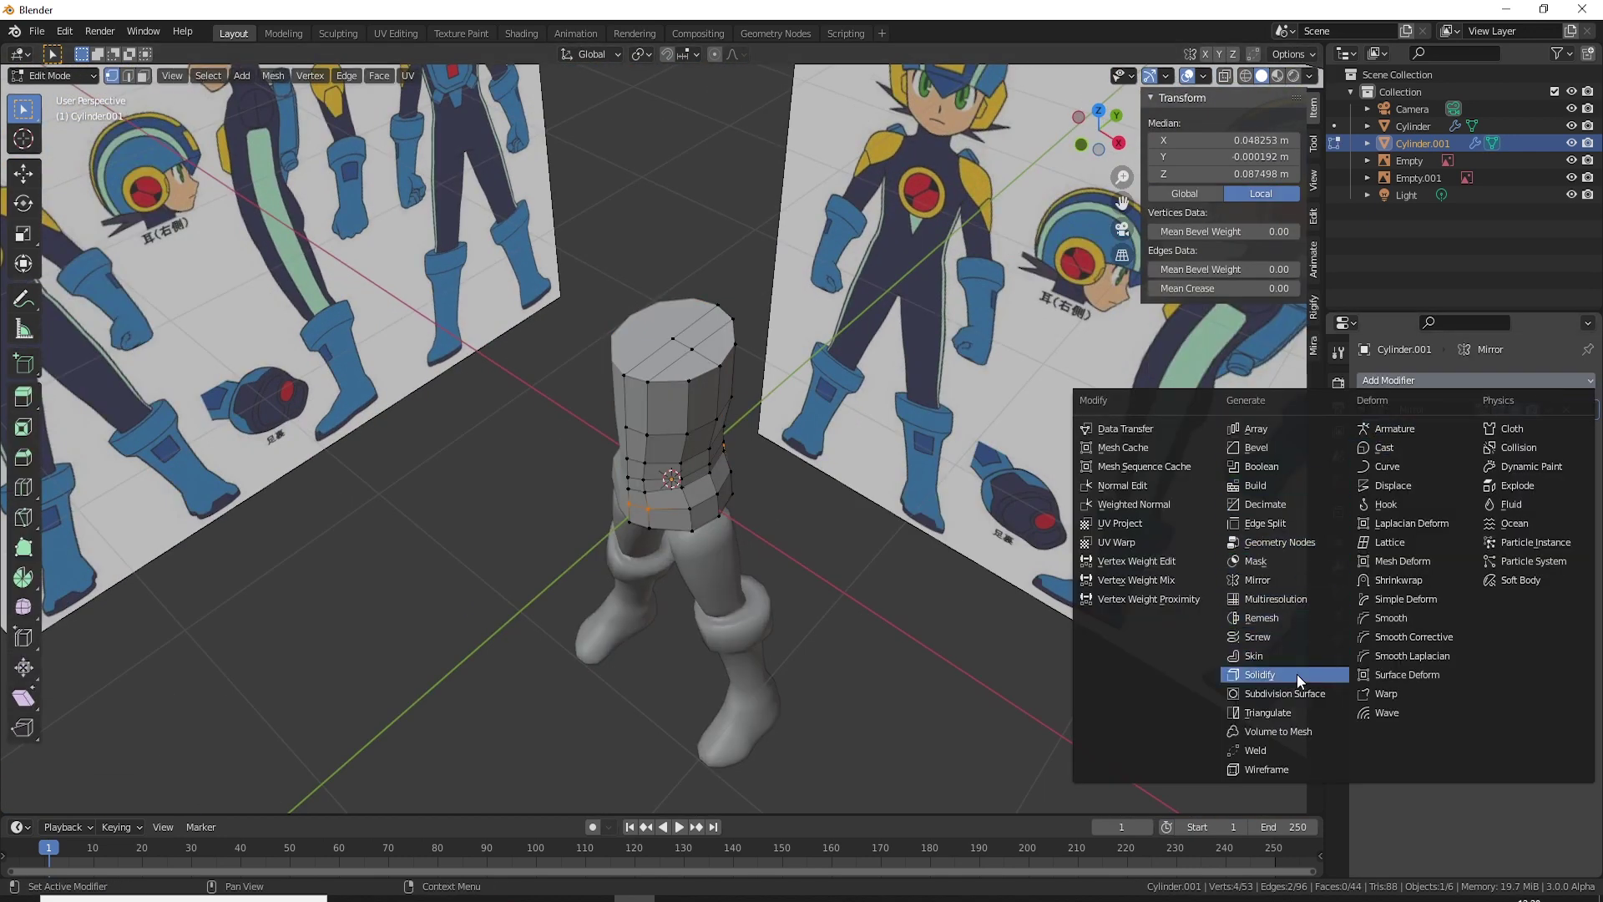
{"action": "left_click", "coordinate": [1285, 693]}
{"action": "mouse_move", "coordinate": [919, 501]}
{"action": "middle_mouse_down"}
{"action": "mouse_move", "coordinate": [787, 451]}
{"action": "mouse_move", "coordinate": [835, 518]}
{"action": "mouse_move", "coordinate": [923, 562]}
{"action": "mouse_move", "coordinate": [747, 473]}
{"action": "middle_mouse_up"}
{"action": "scroll", "coordinate": [787, 452], "scroll_direction": "up", "scroll_amount": 3}
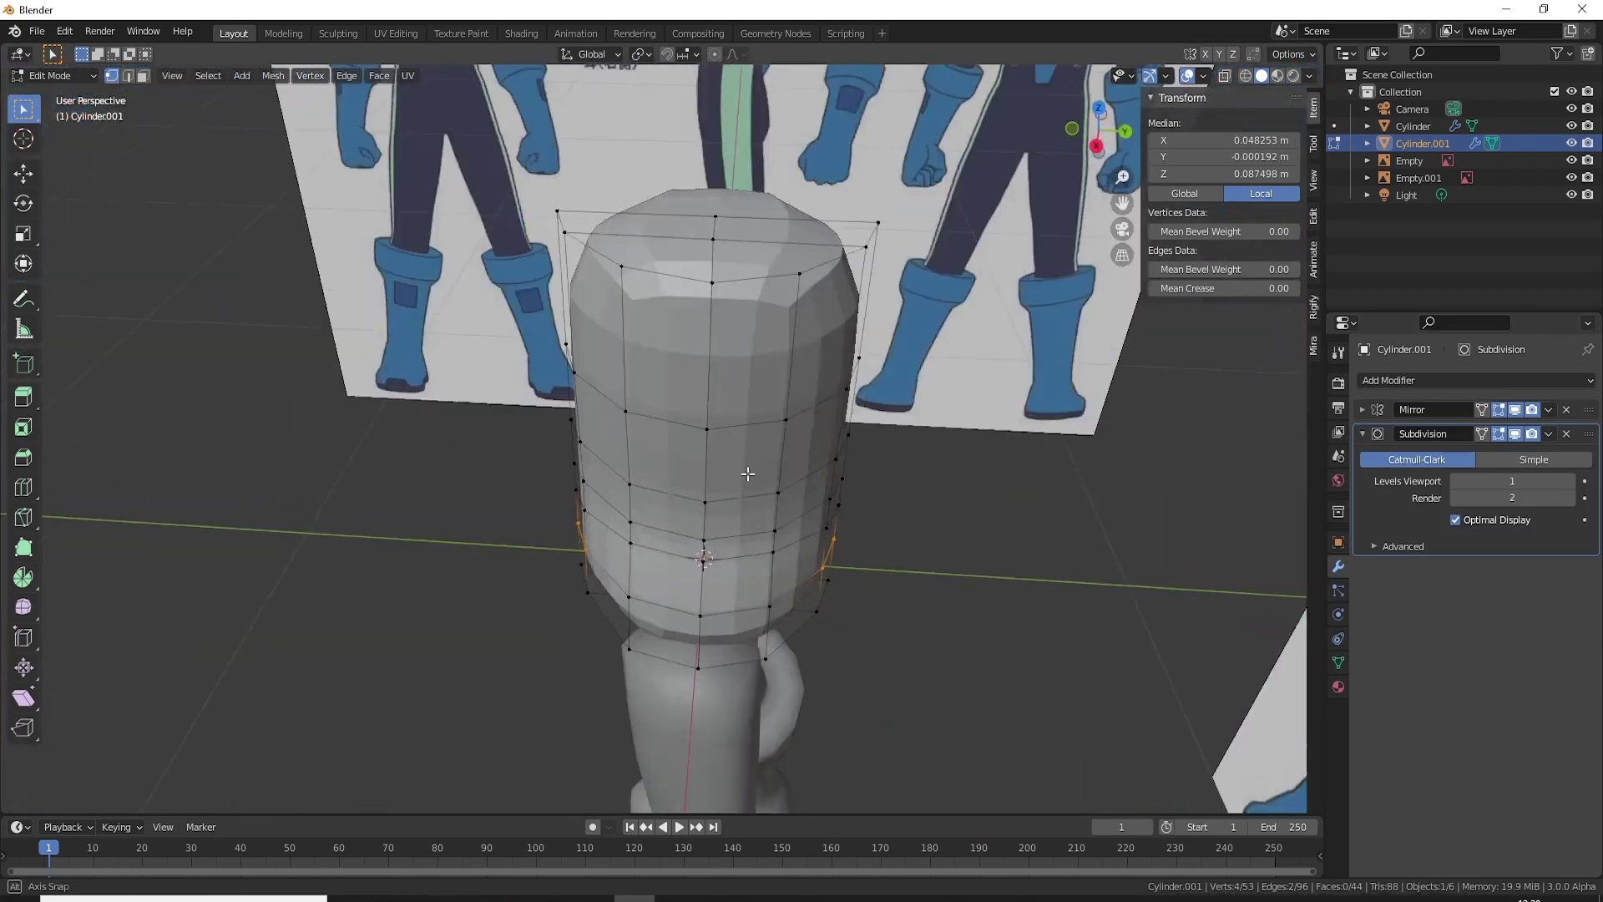
Step: In Right Ortho X-ray view, scale the whole torso to 0.645 along Y to narrow it front-to-back
{"action": "key", "text": "KP_3"}
{"action": "key", "text": "KP_5"}
{"action": "key", "text": "alt+z"}
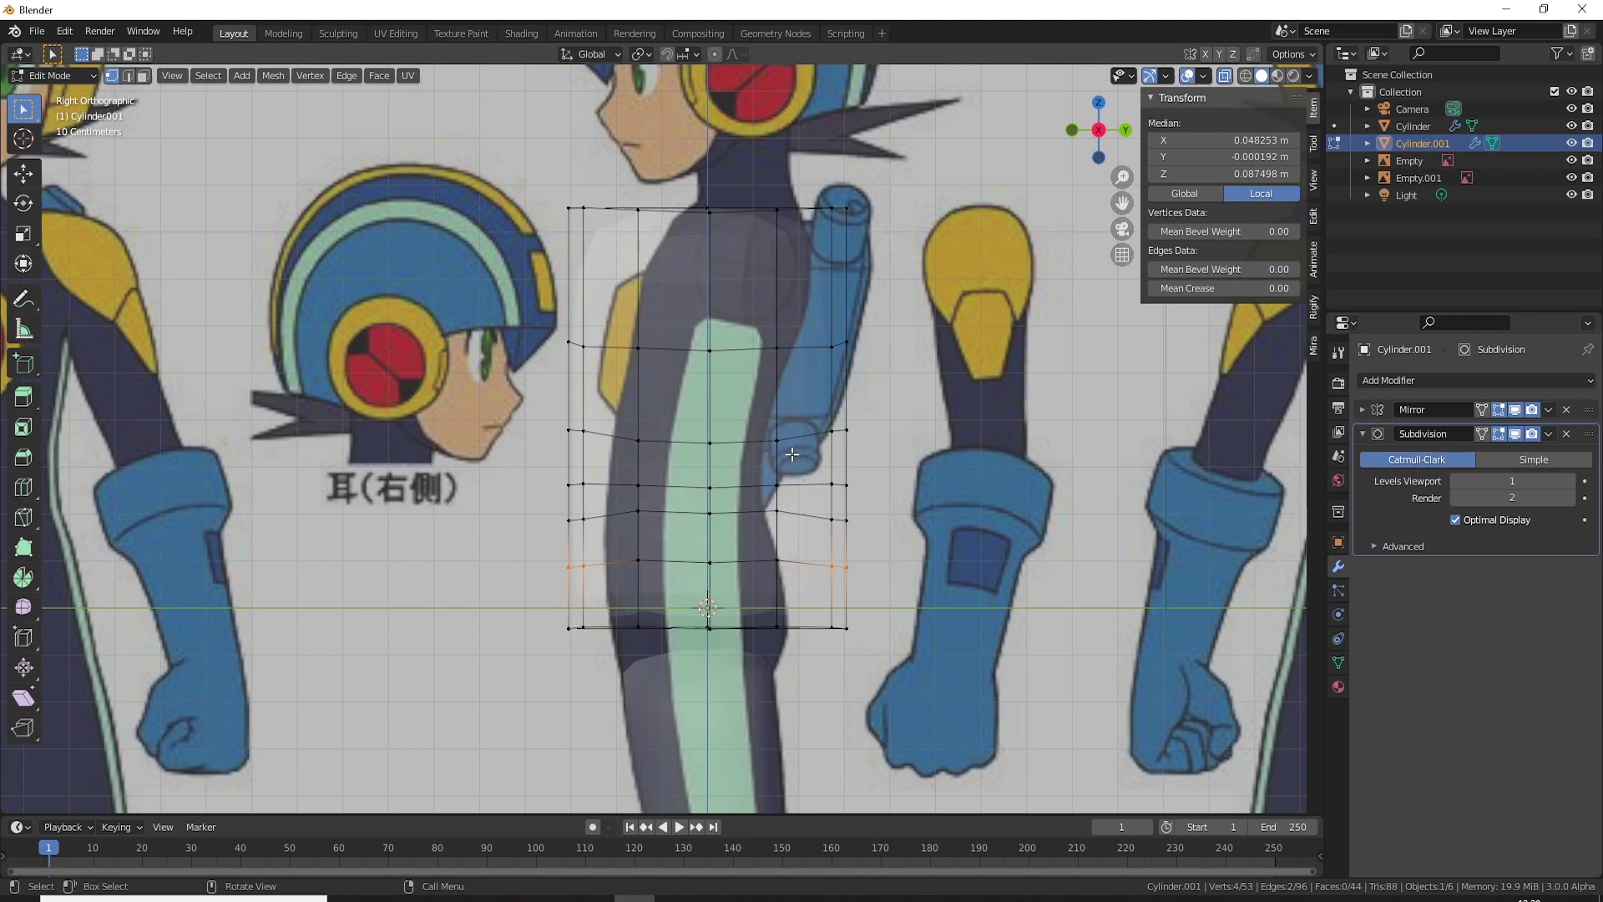
{"action": "key", "text": "alt+z"}
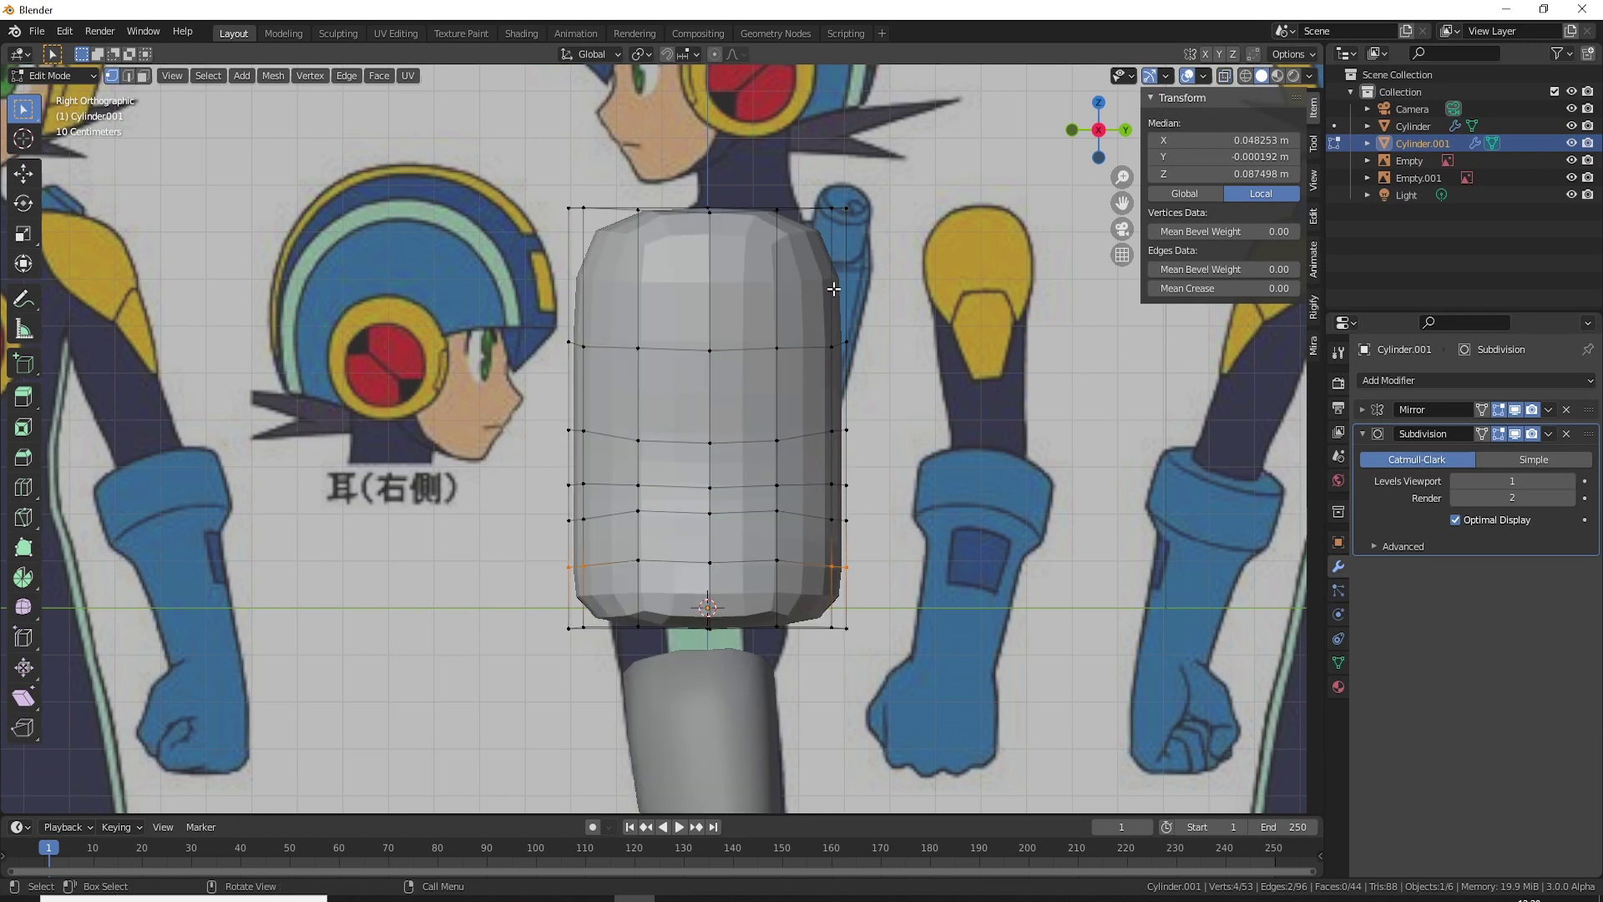
{"action": "key", "text": "alt+z"}
{"action": "left_click_drag", "start_coordinate": [894, 421], "coordinate": [764, 534]}
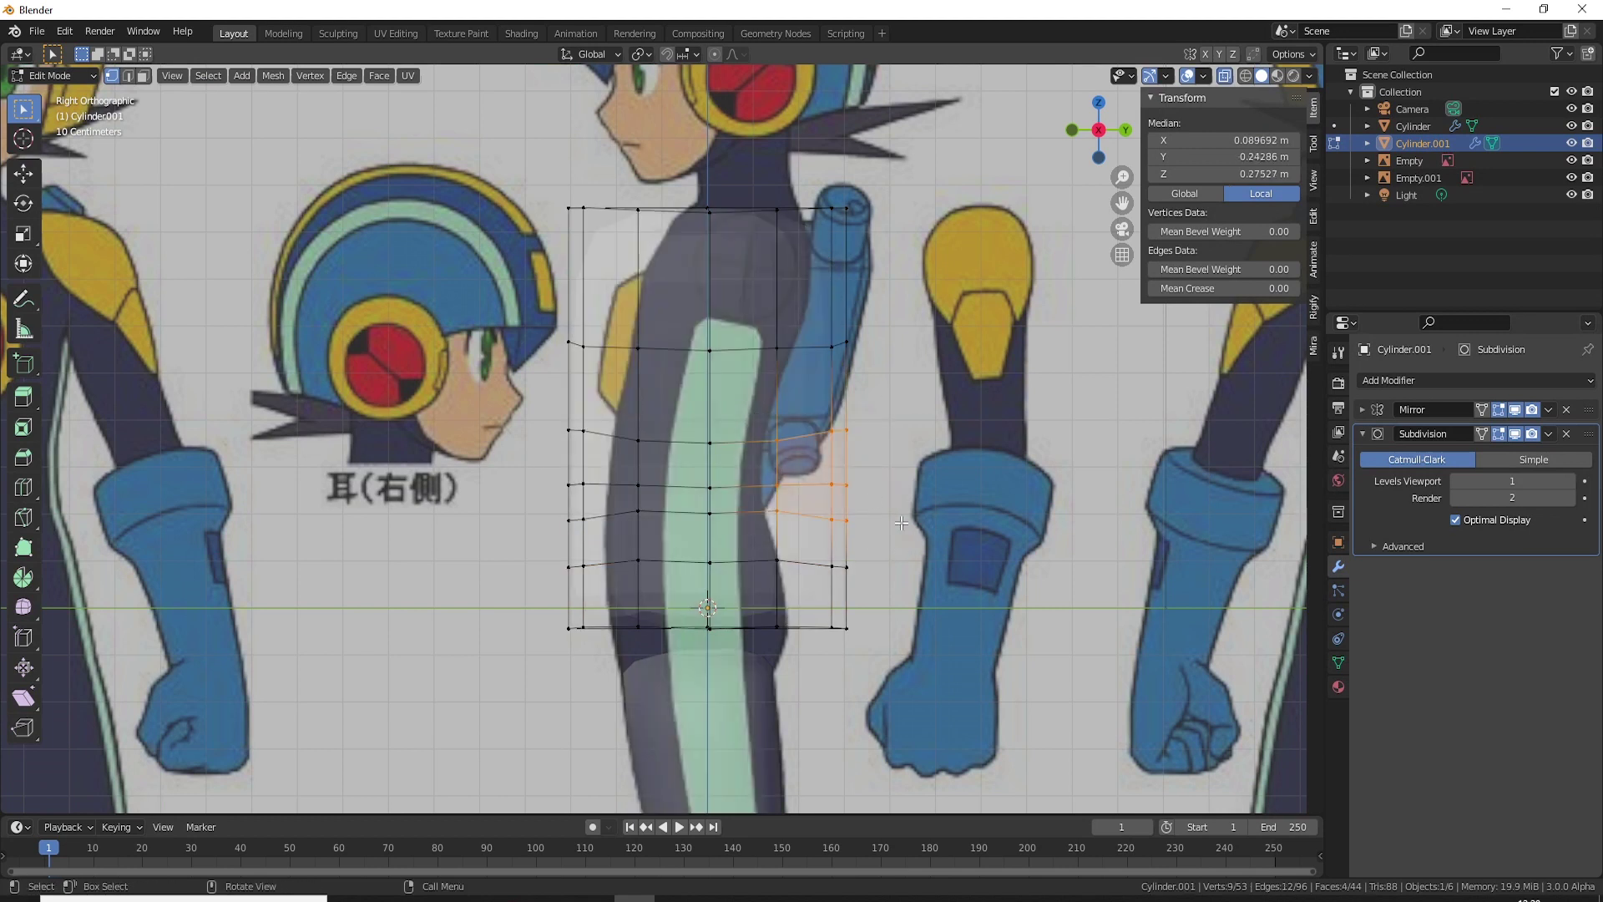
{"action": "mouse_move", "coordinate": [932, 553]}
{"action": "left_mouse_down"}
{"action": "mouse_move", "coordinate": [596, 465]}
{"action": "mouse_move", "coordinate": [534, 415]}
{"action": "left_mouse_up"}
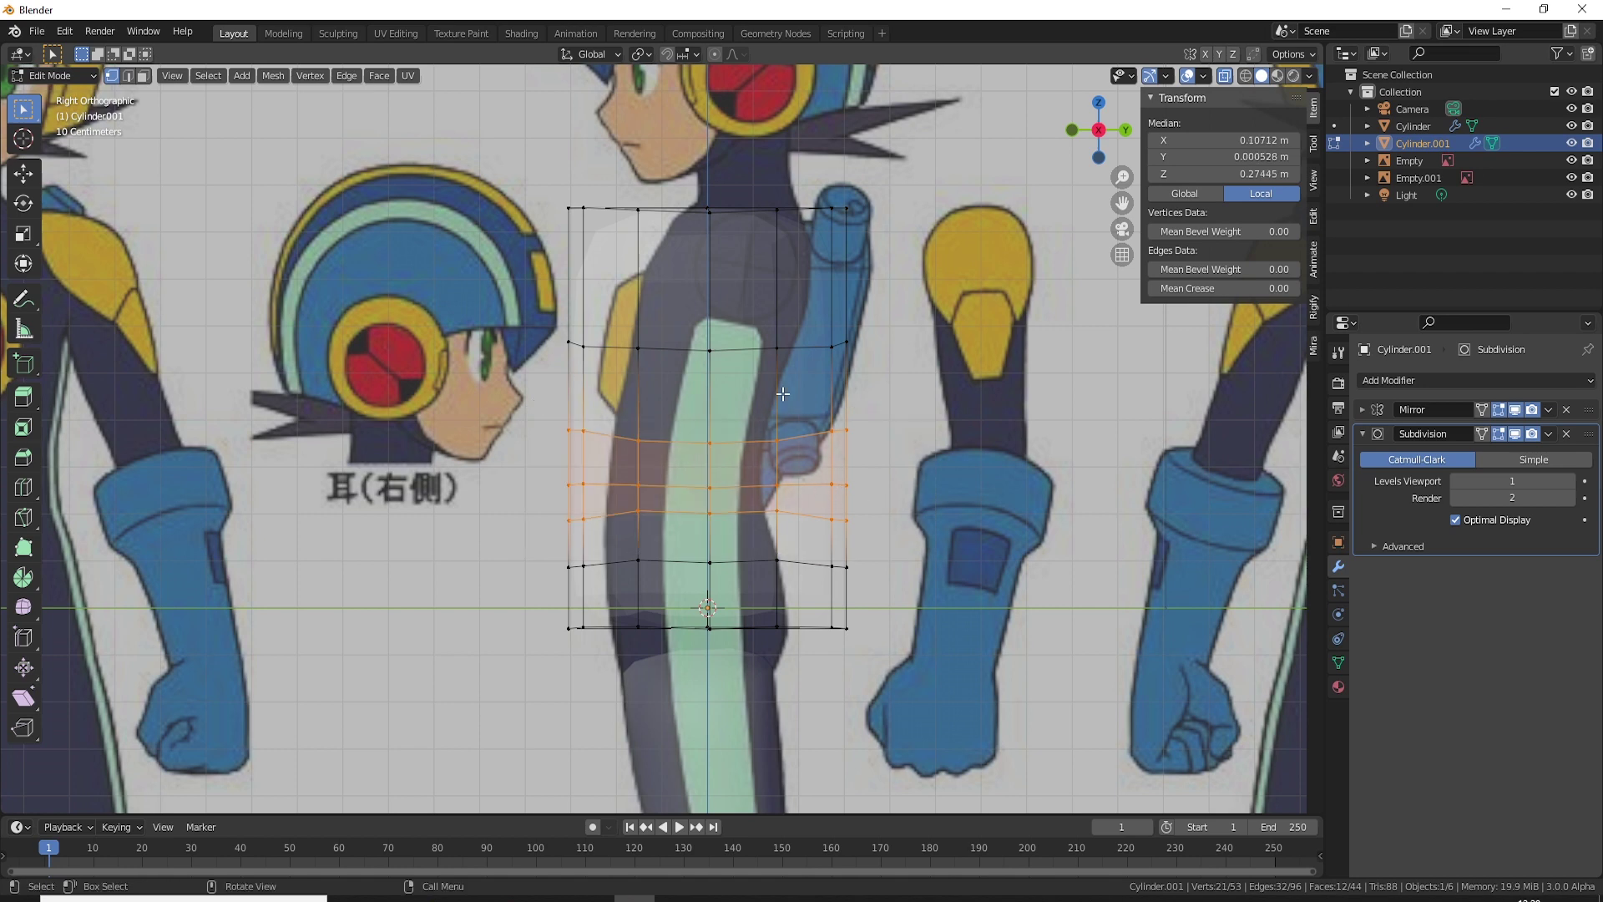
{"action": "scroll", "coordinate": [782, 393], "scroll_direction": "down", "scroll_amount": 1}
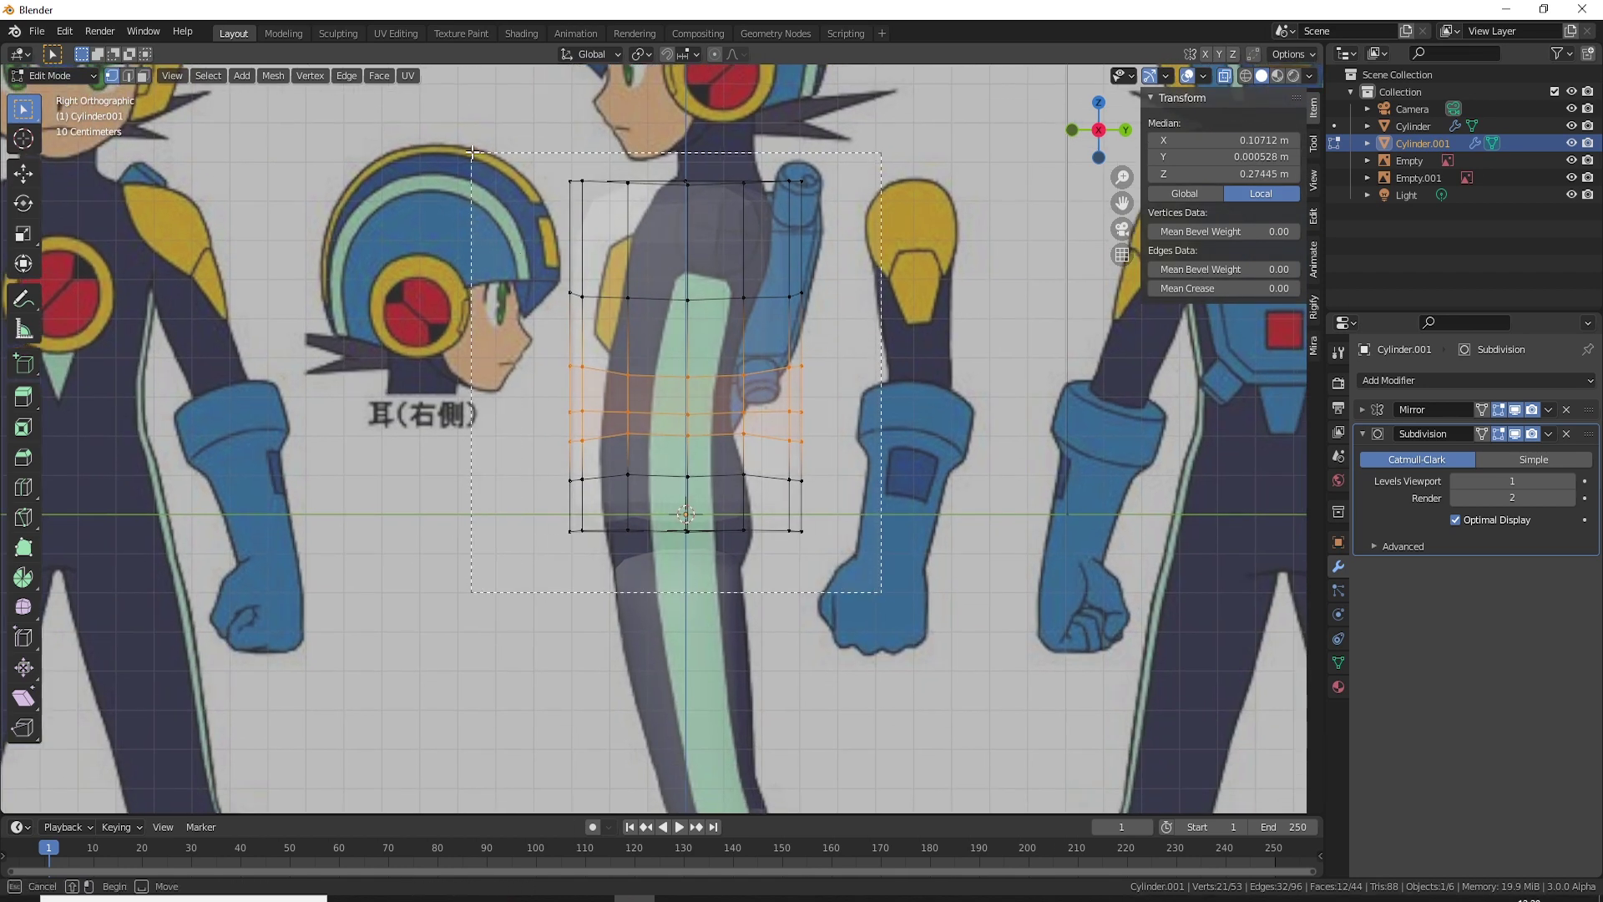
{"action": "left_click_drag", "start_coordinate": [826, 567], "coordinate": [476, 154]}
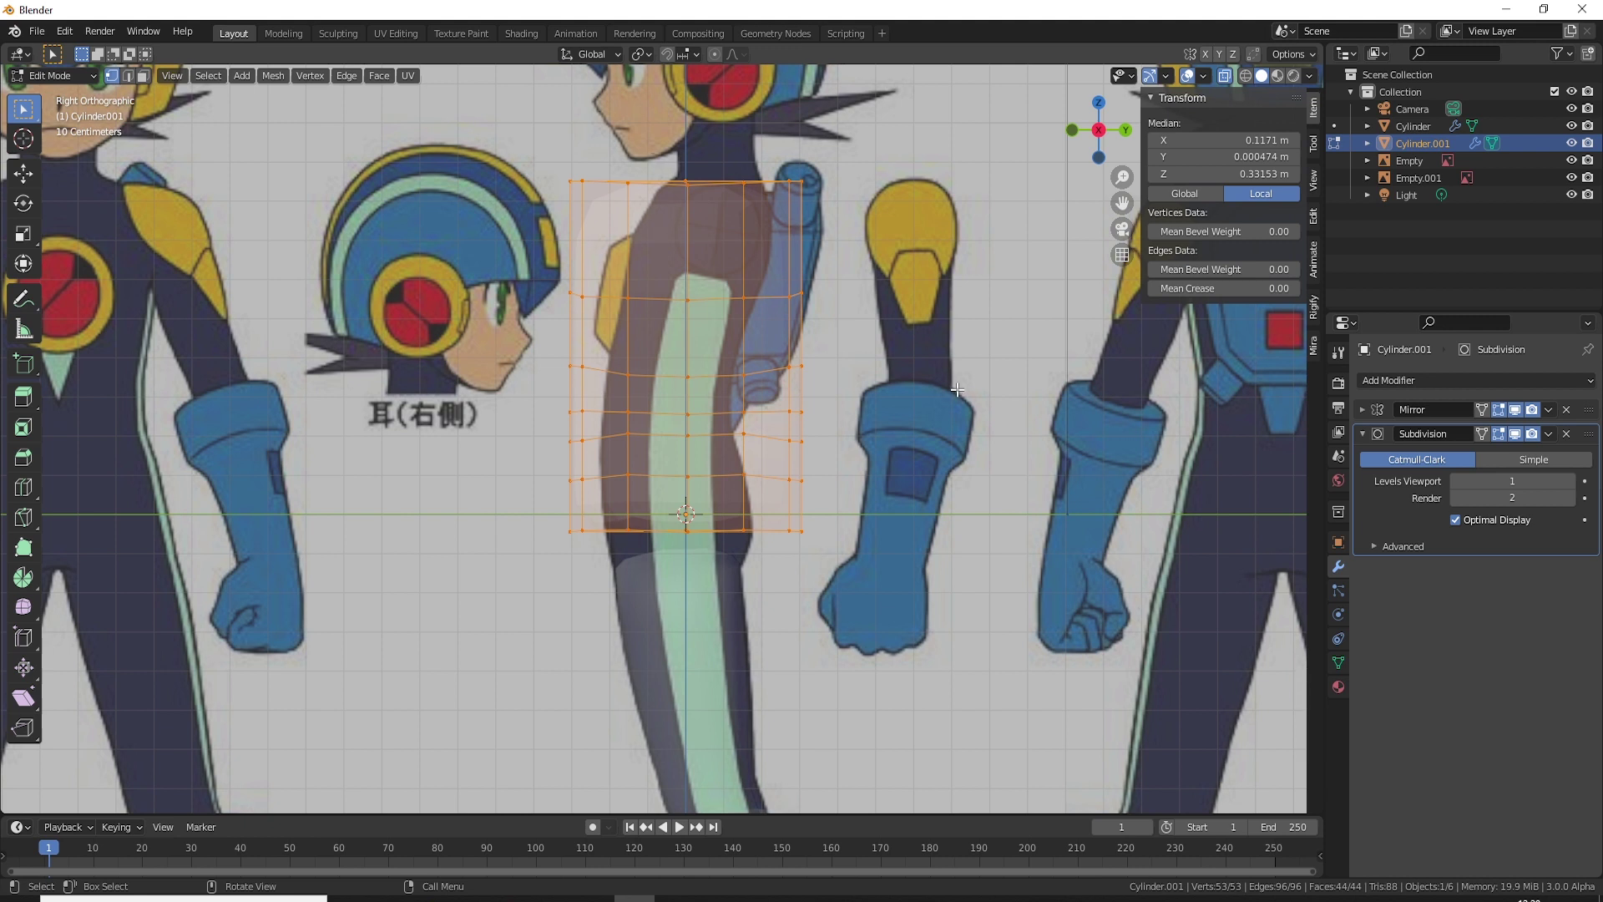
{"action": "key", "text": "s"}
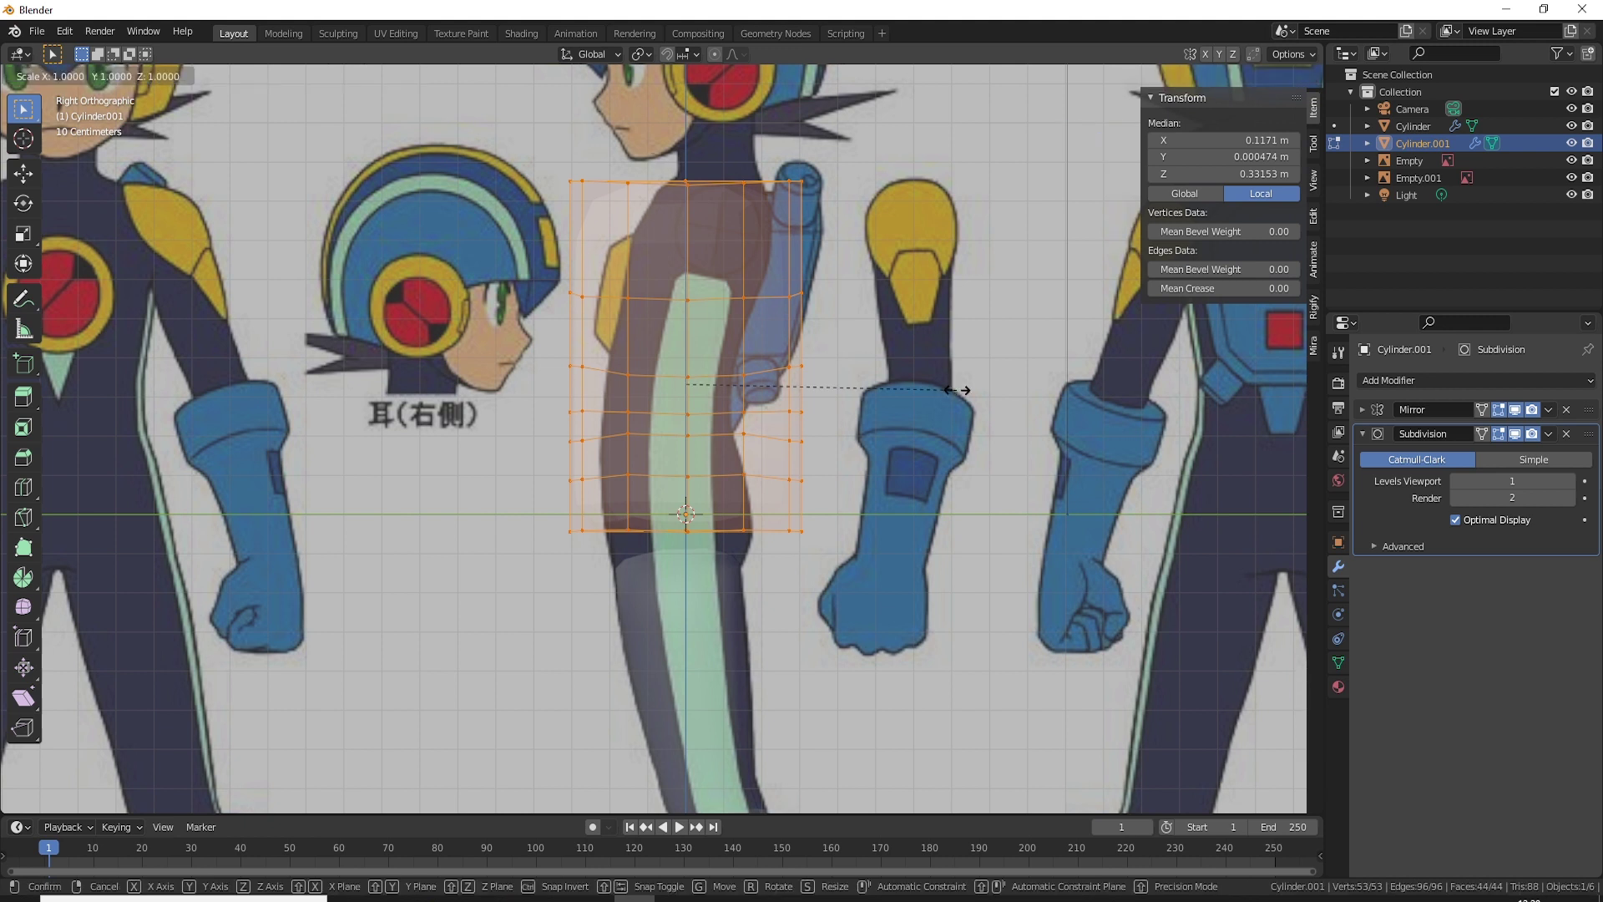
{"action": "key", "text": "y"}
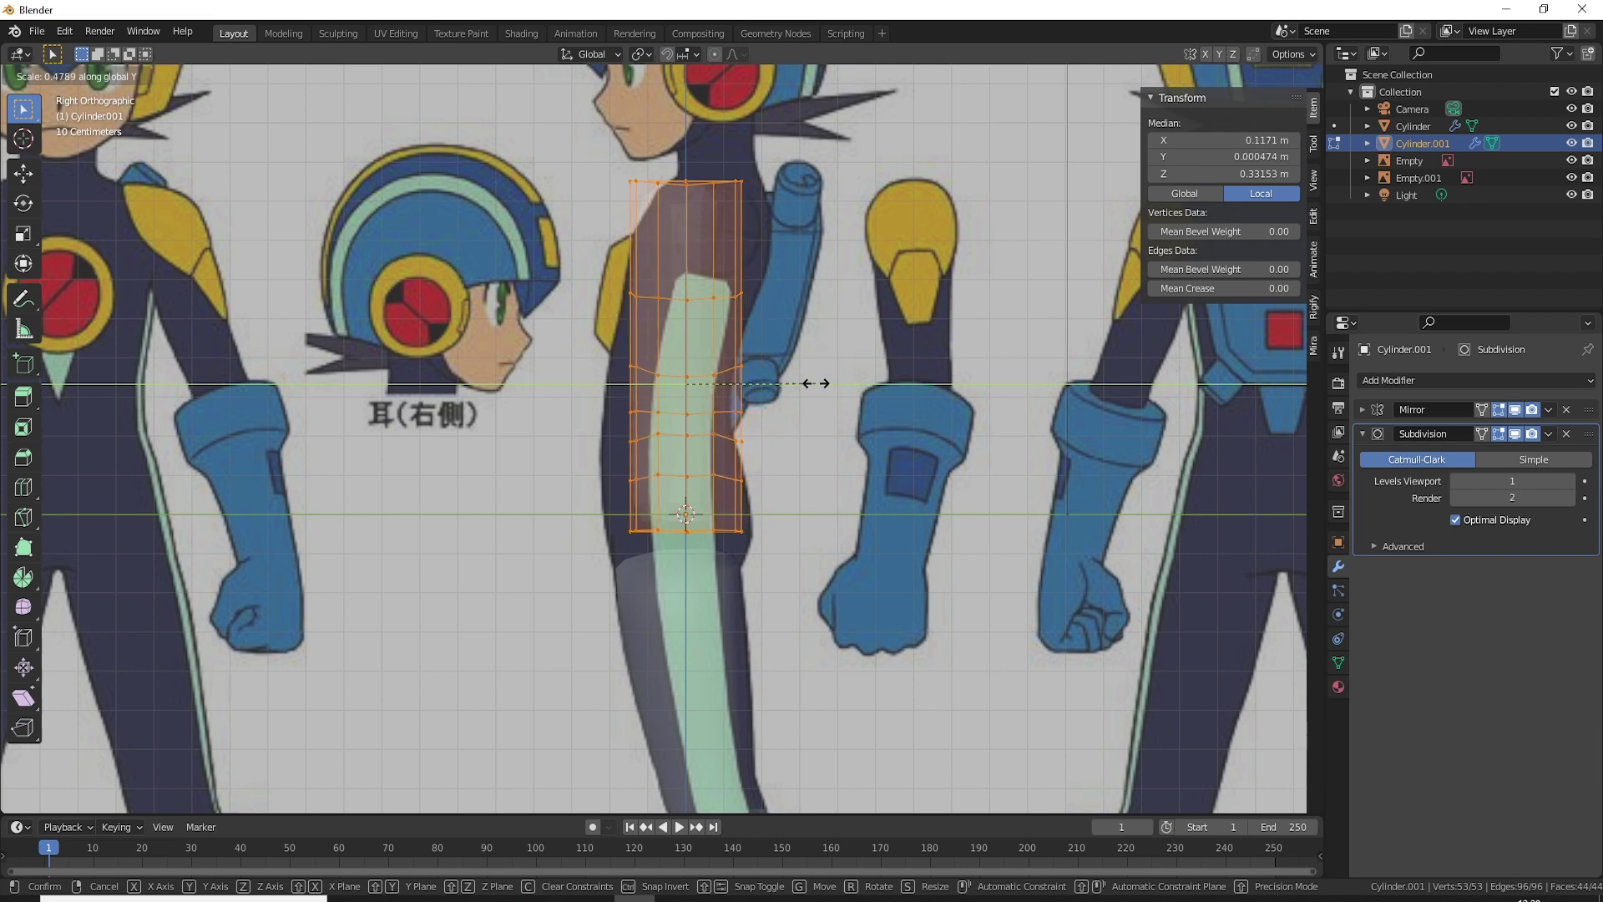
{"action": "left_click", "coordinate": [864, 382]}
Step: Pull the torso's back vertices in along Y to meet the side reference outline
{"action": "middle_click_drag", "start_coordinate": [864, 382], "coordinate": [996, 396]}
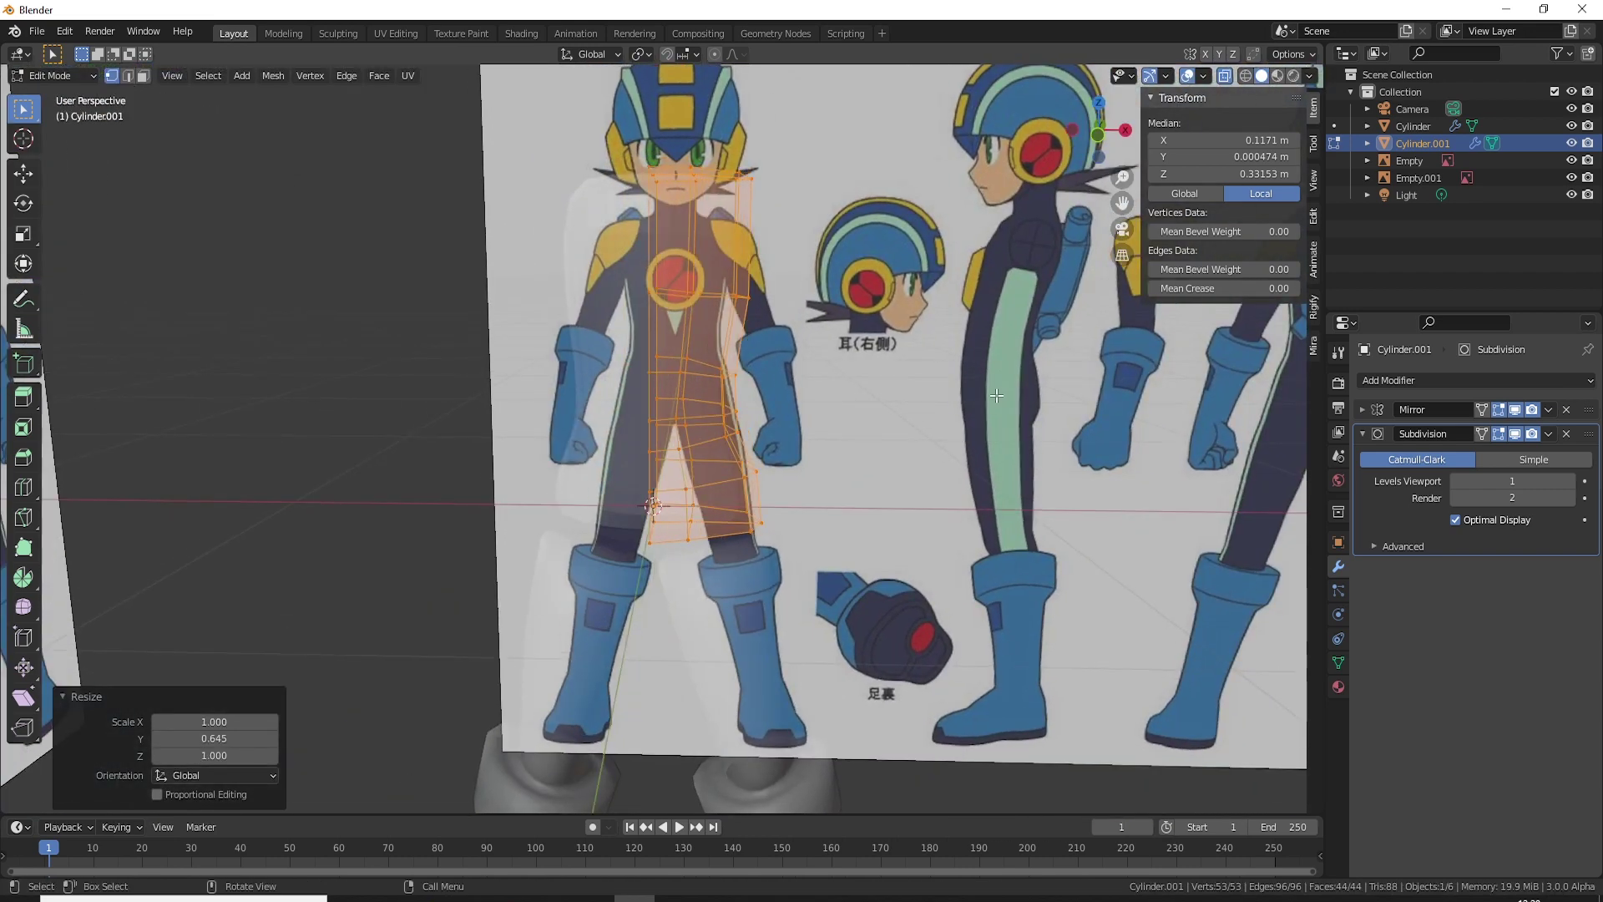
{"action": "key", "text": "KP_3"}
{"action": "scroll", "coordinate": [809, 403], "scroll_direction": "up", "scroll_amount": 1}
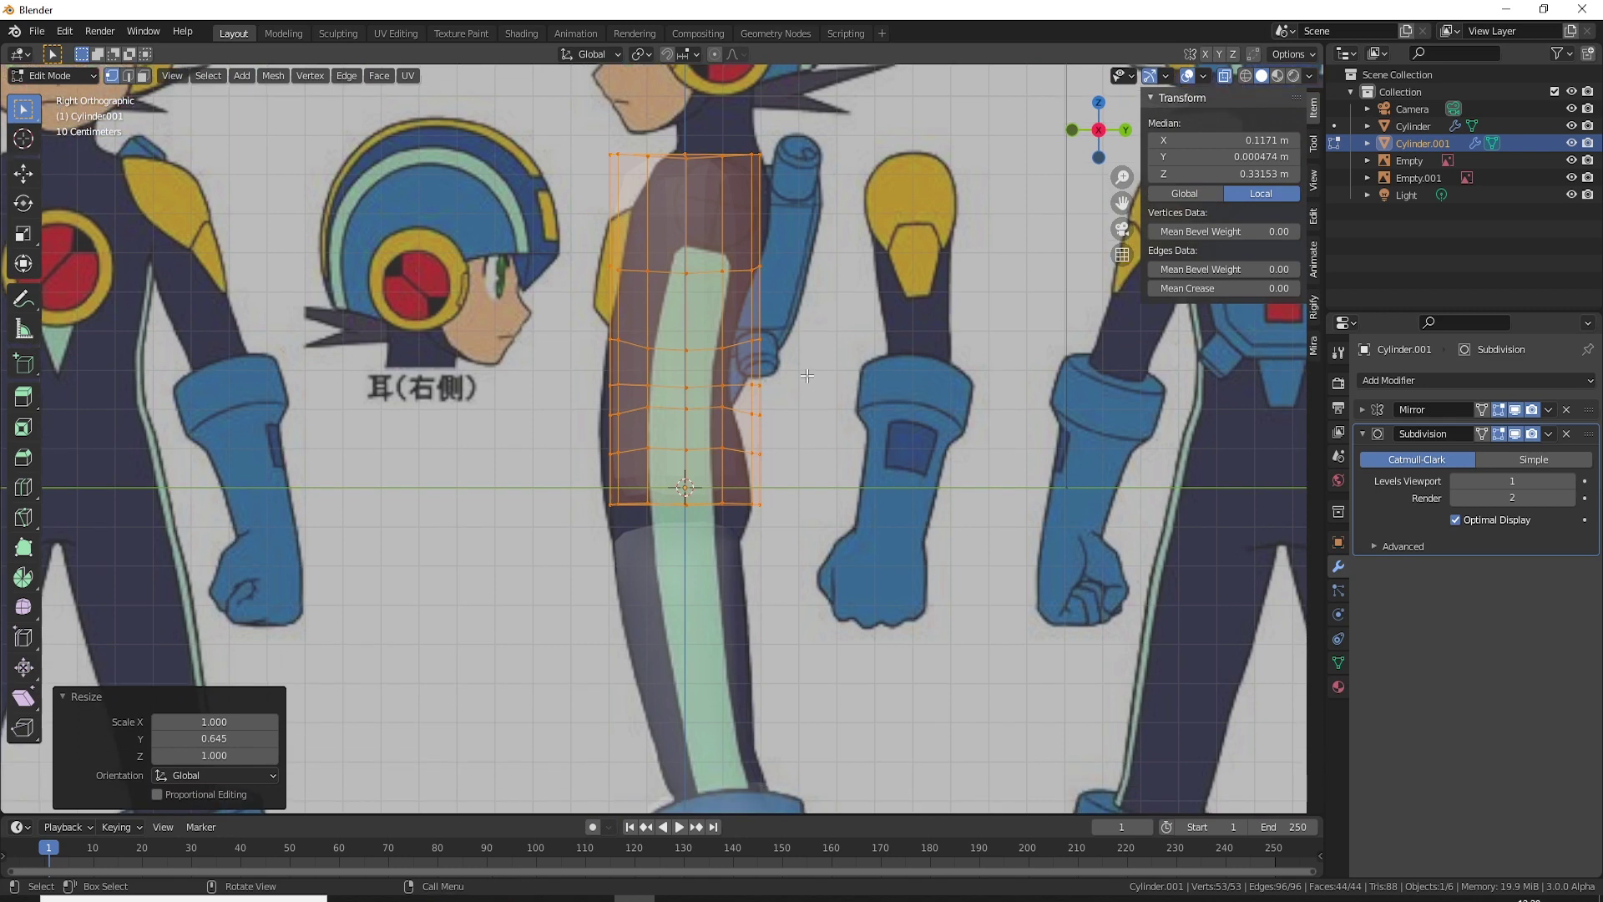
{"action": "scroll", "coordinate": [823, 430], "scroll_direction": "up", "scroll_amount": 1}
{"action": "scroll", "coordinate": [834, 455], "scroll_direction": "up", "scroll_amount": 1}
{"action": "key", "text": "b"}
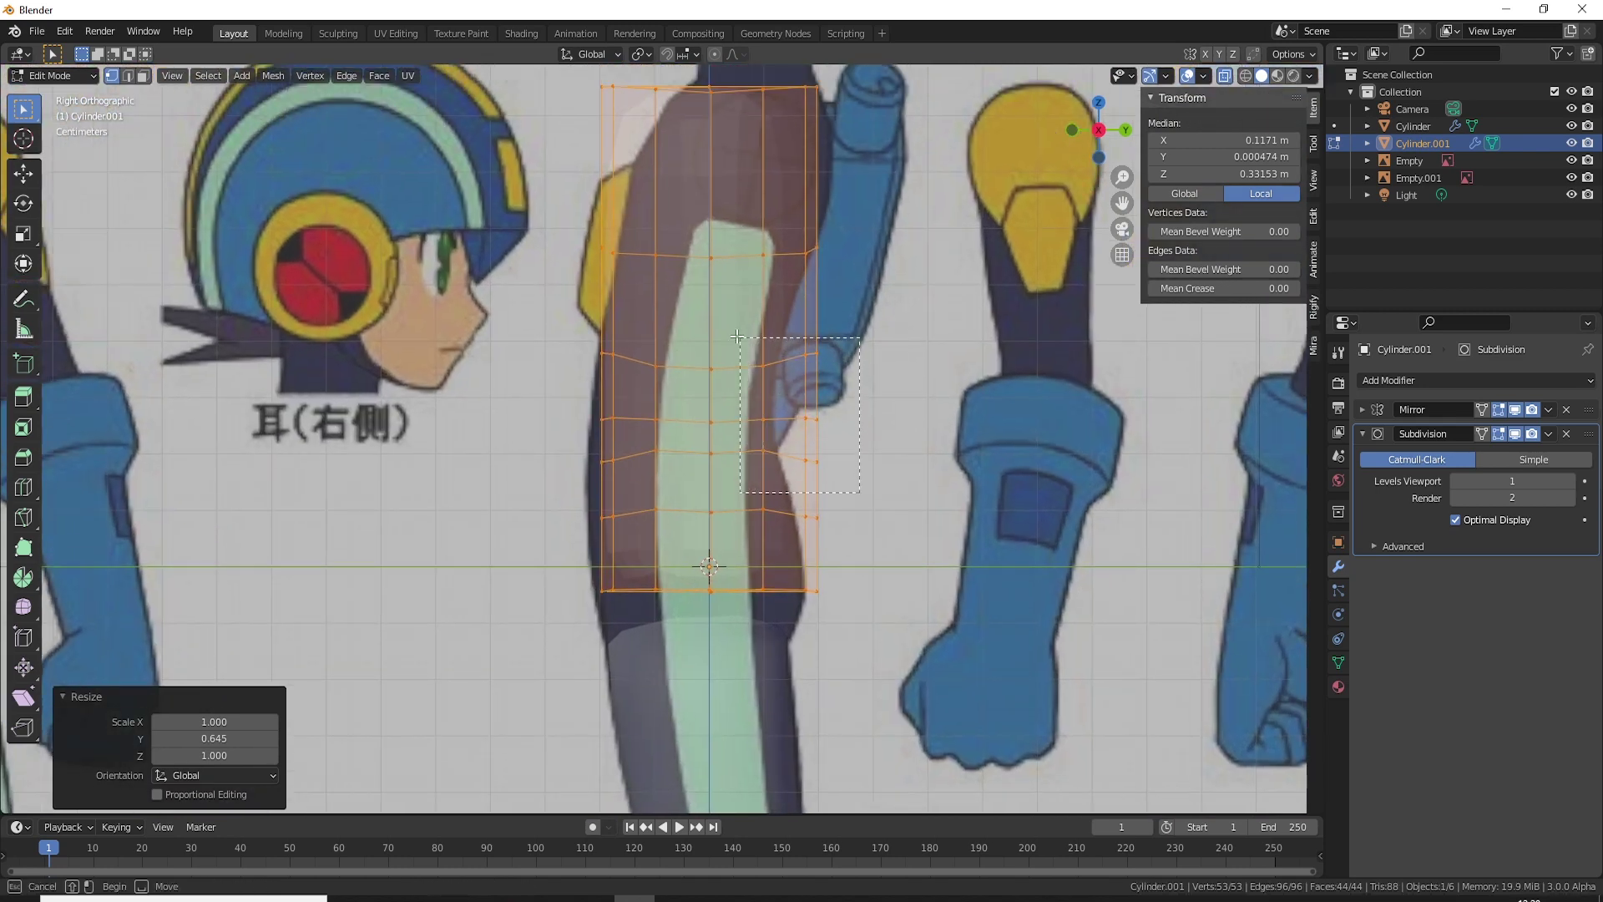
{"action": "left_click_drag", "start_coordinate": [737, 336], "coordinate": [702, 338]}
{"action": "key", "text": "g"}
{"action": "key", "text": "y"}
{"action": "left_click", "coordinate": [869, 470]}
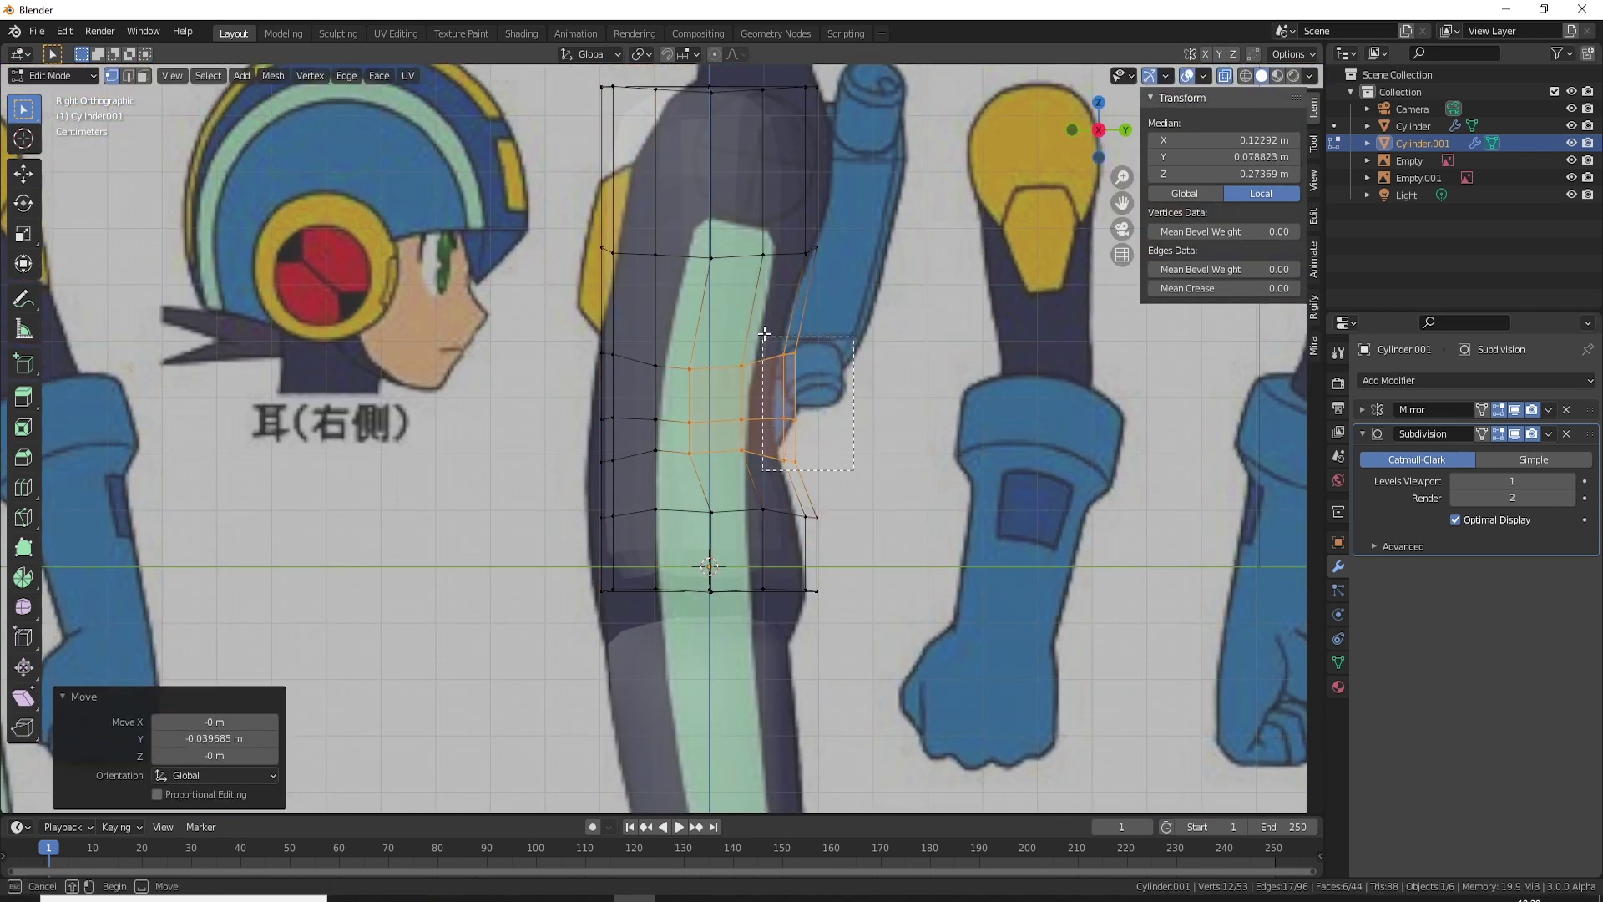
{"action": "left_click_drag", "start_coordinate": [853, 470], "coordinate": [764, 334]}
{"action": "key", "text": "g"}
{"action": "left_click", "coordinate": [819, 457]}
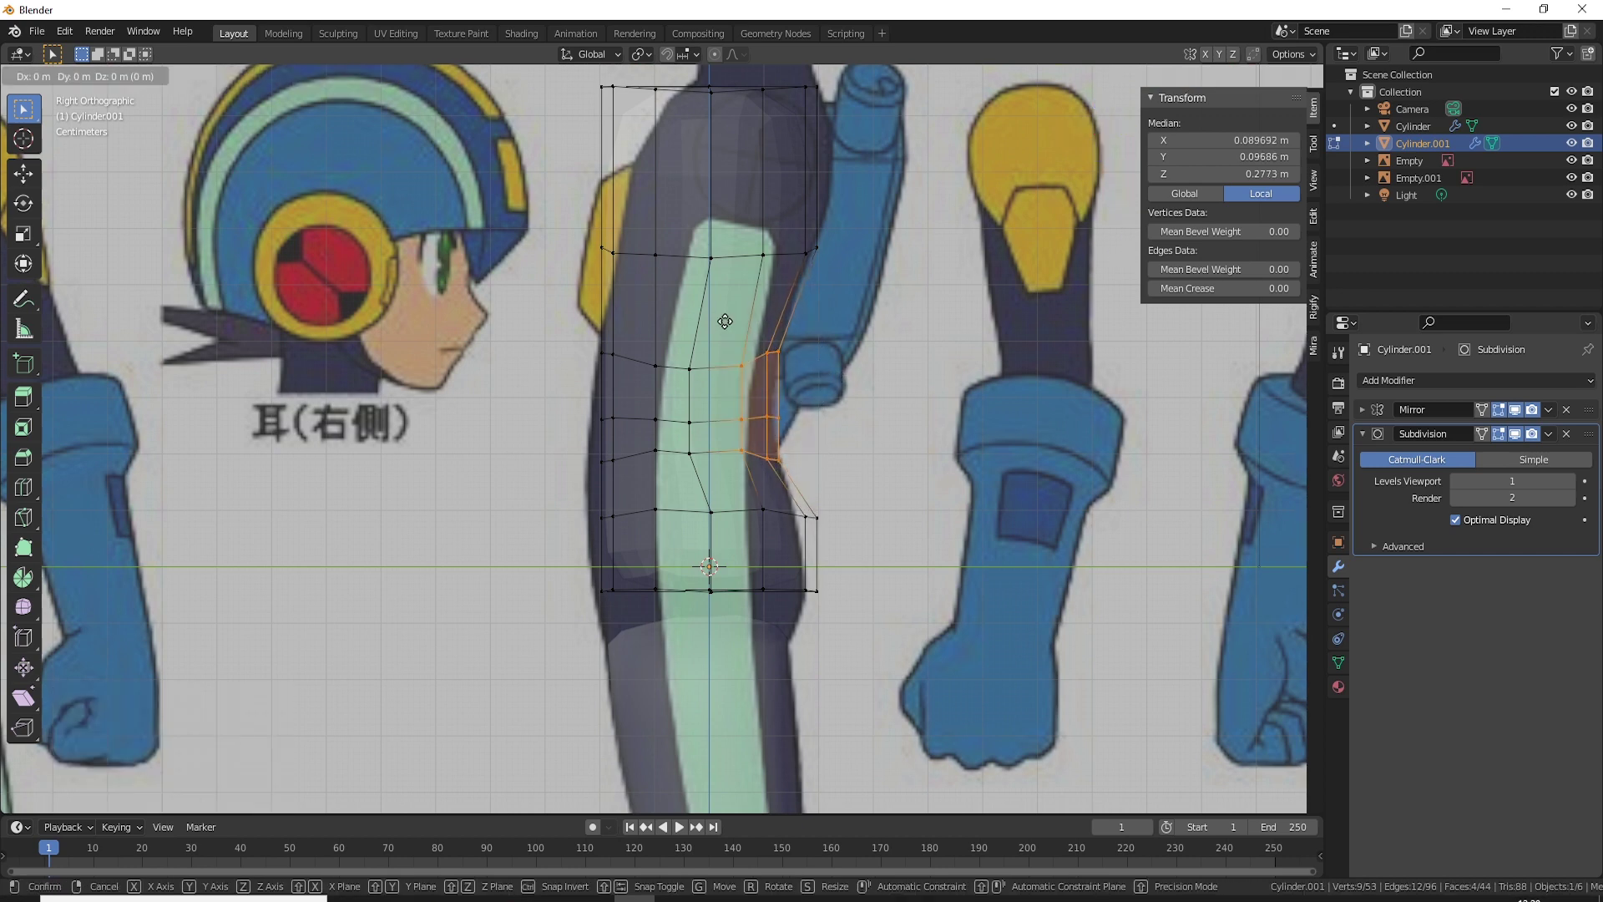
Step: Fit the torso's top row and upper chest row of vertices to the side outline
{"action": "middle_click_drag", "start_coordinate": [731, 326], "coordinate": [748, 443], "text": "shift"}
{"action": "left_click_drag", "start_coordinate": [860, 229], "coordinate": [555, 172]}
{"action": "key", "text": "g"}
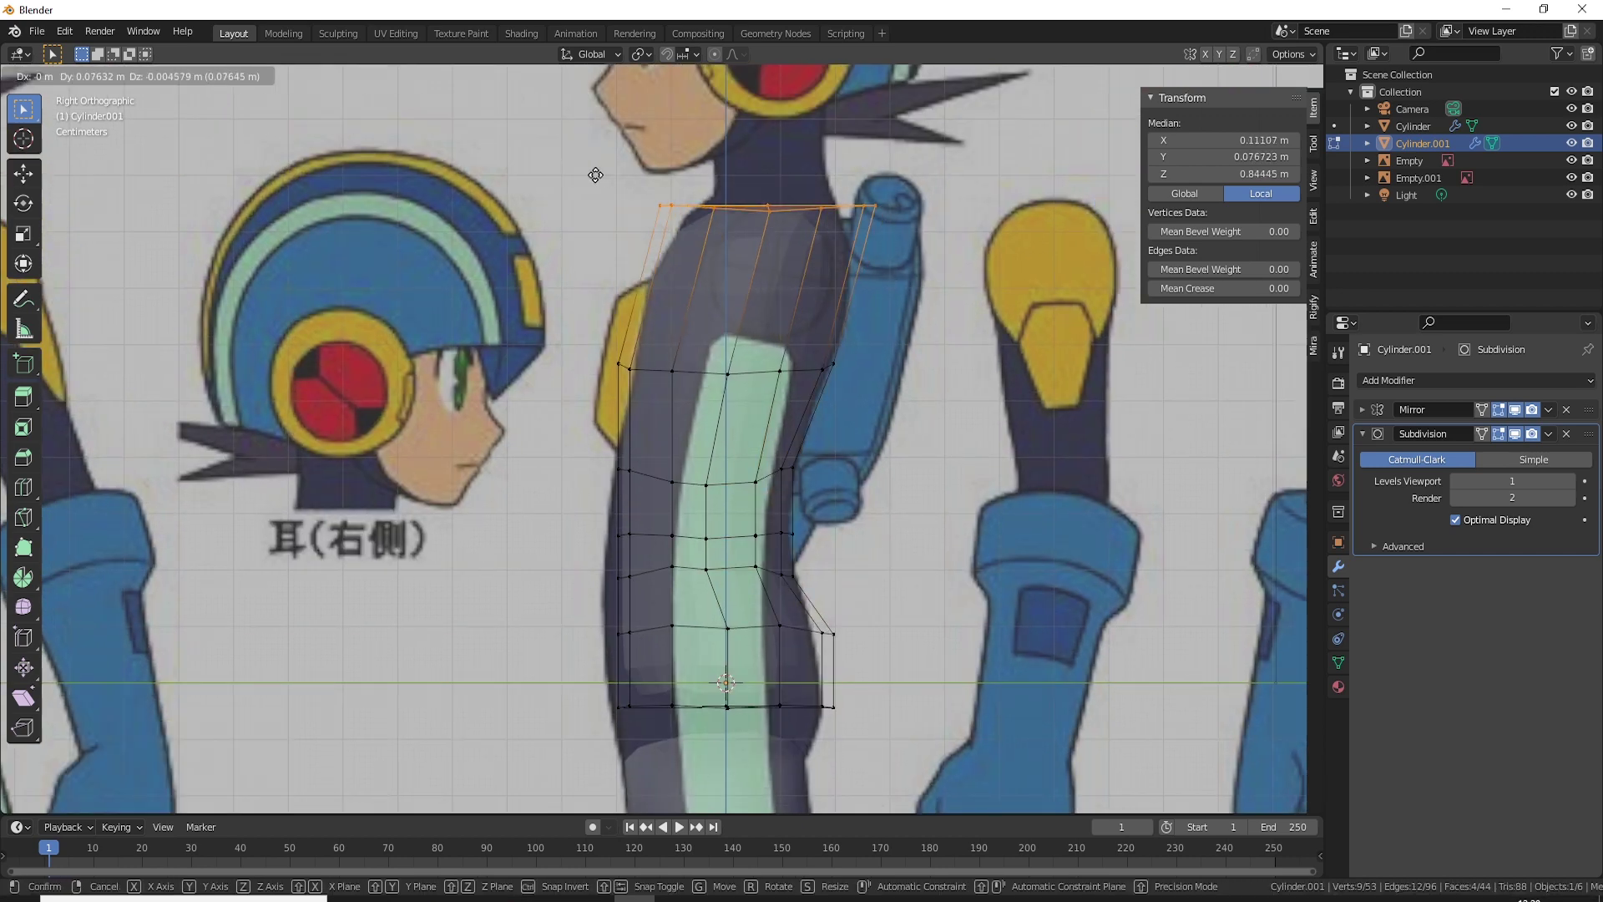
{"action": "left_click", "coordinate": [605, 185]}
{"action": "key", "text": "g"}
{"action": "key", "text": "z"}
{"action": "left_click", "coordinate": [701, 243]}
{"action": "middle_click_drag", "start_coordinate": [844, 419], "coordinate": [843, 372], "text": "shift"}
{"action": "left_click_drag", "start_coordinate": [848, 371], "coordinate": [623, 283]}
{"action": "key", "text": "g"}
{"action": "key", "text": "y"}
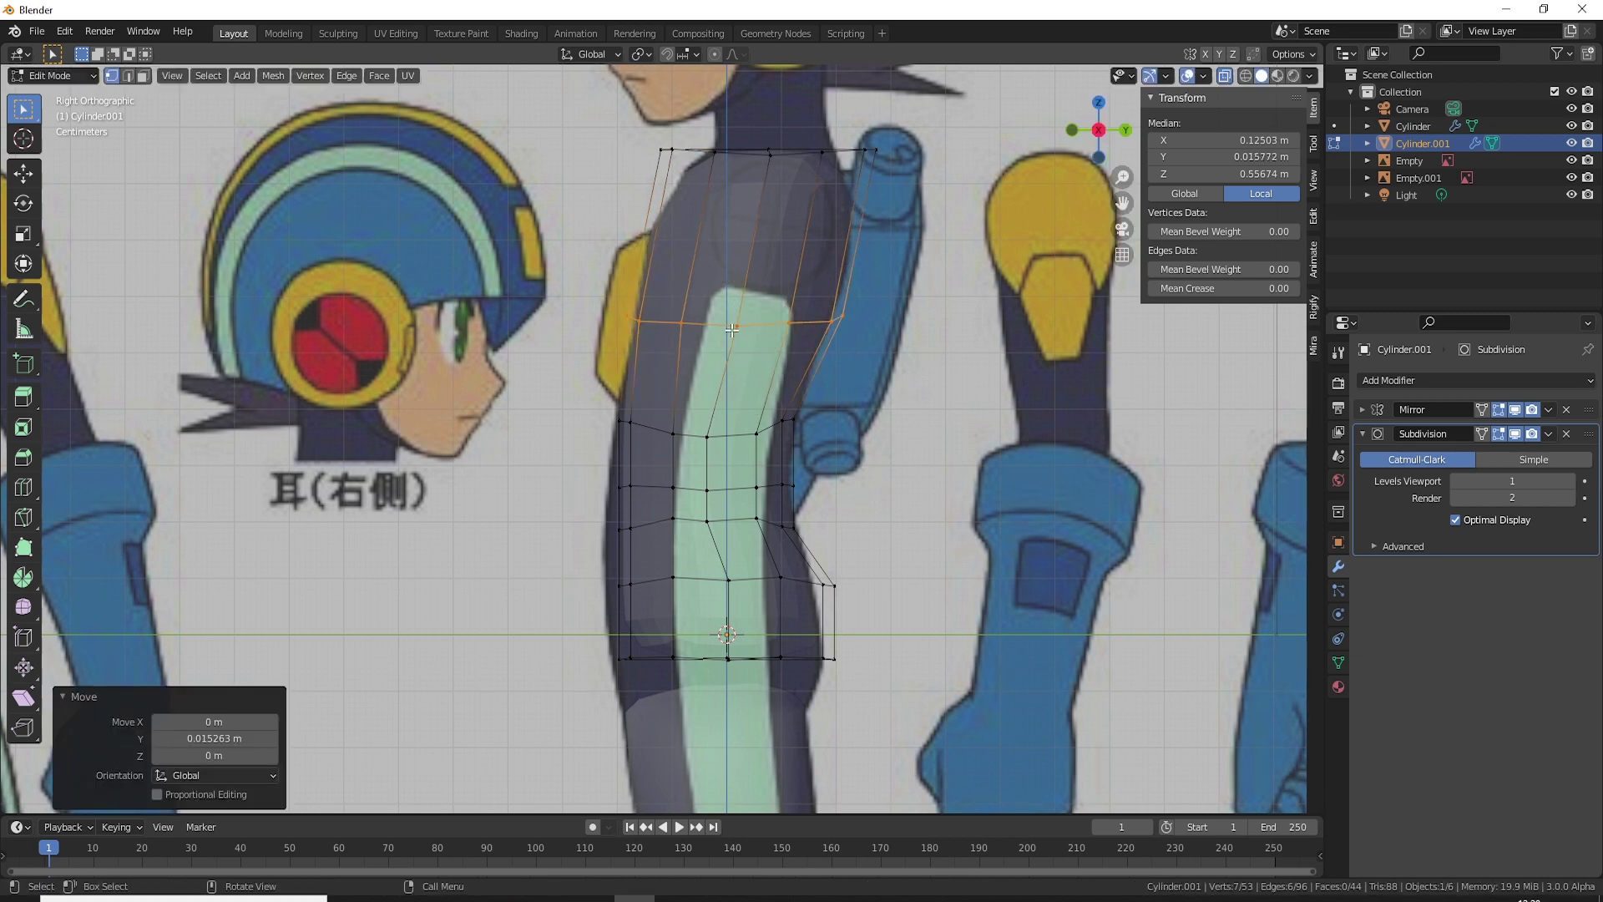
{"action": "left_click", "coordinate": [619, 283]}
Step: Move the front column of torso vertices onto the side reference's chest outline
{"action": "middle_click_drag", "start_coordinate": [879, 689], "coordinate": [874, 593], "text": "shift"}
{"action": "left_click_drag", "start_coordinate": [873, 593], "coordinate": [796, 464]}
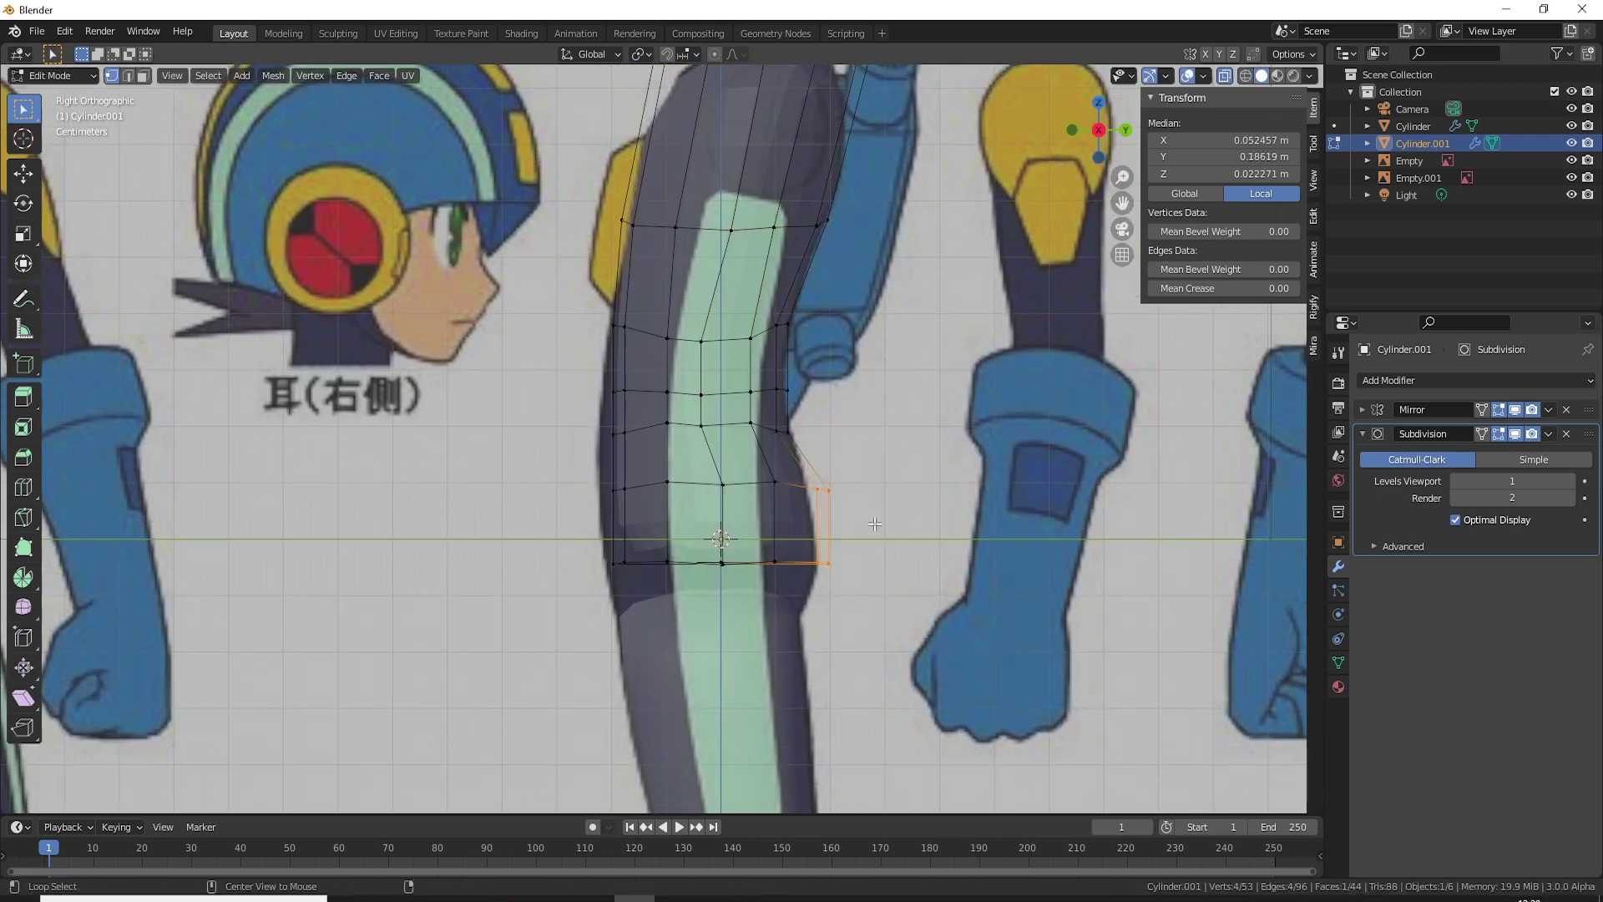
{"action": "key", "text": "alt+z"}
{"action": "key", "text": "alt+z"}
{"action": "key", "text": "alt+z"}
{"action": "left_click_drag", "start_coordinate": [602, 584], "coordinate": [657, 273]}
{"action": "key", "text": "alt+z"}
{"action": "mouse_move", "coordinate": [578, 556]}
{"action": "left_mouse_down"}
{"action": "mouse_move", "coordinate": [667, 285]}
{"action": "mouse_move", "coordinate": [660, 295]}
{"action": "left_mouse_up"}
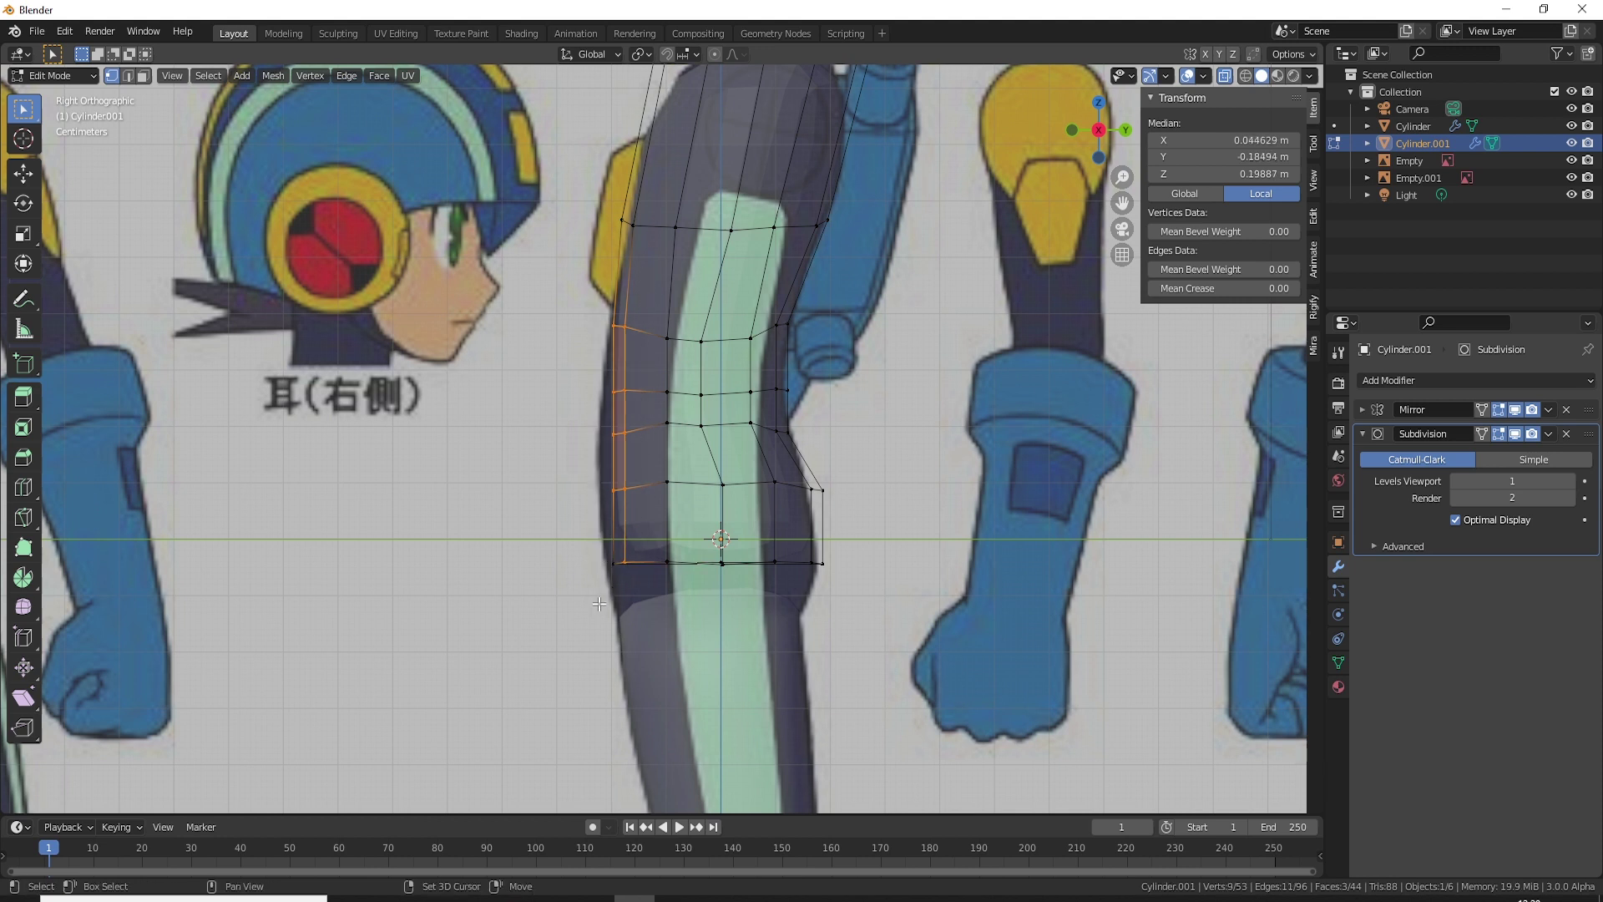
{"action": "key", "text": "g"}
{"action": "left_click", "coordinate": [640, 544]}
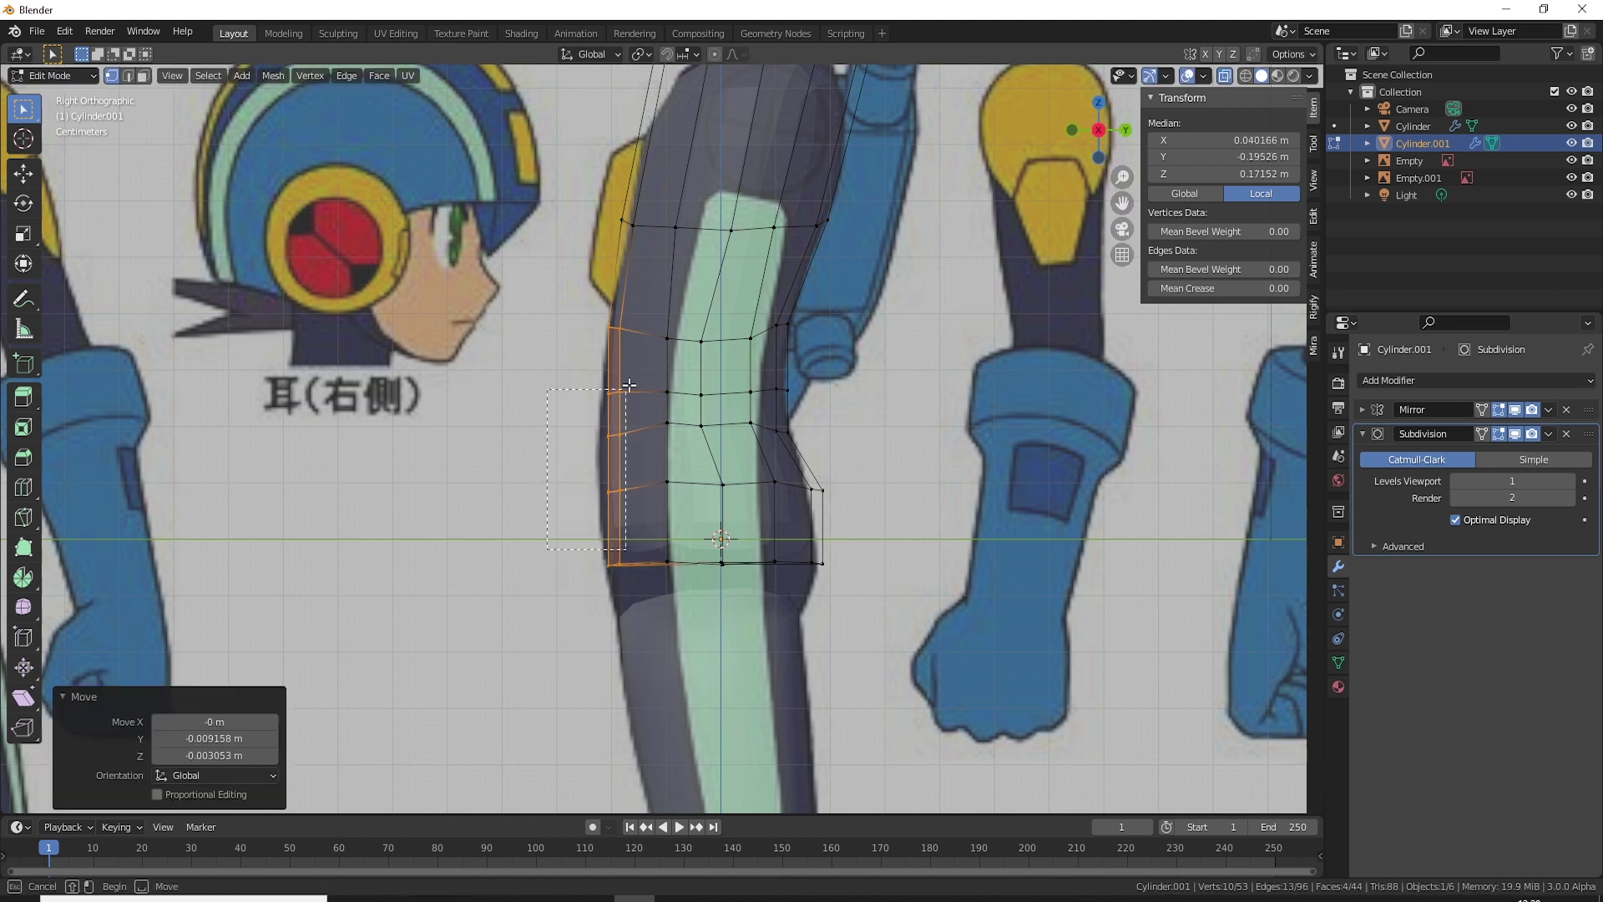
Step: Place individual front torso vertices one by one on the chest outline
{"action": "left_click_drag", "start_coordinate": [628, 385], "coordinate": [628, 384]}
{"action": "key", "text": "g"}
{"action": "left_click", "coordinate": [618, 434]}
{"action": "left_click", "coordinate": [609, 435]}
{"action": "key", "text": "g"}
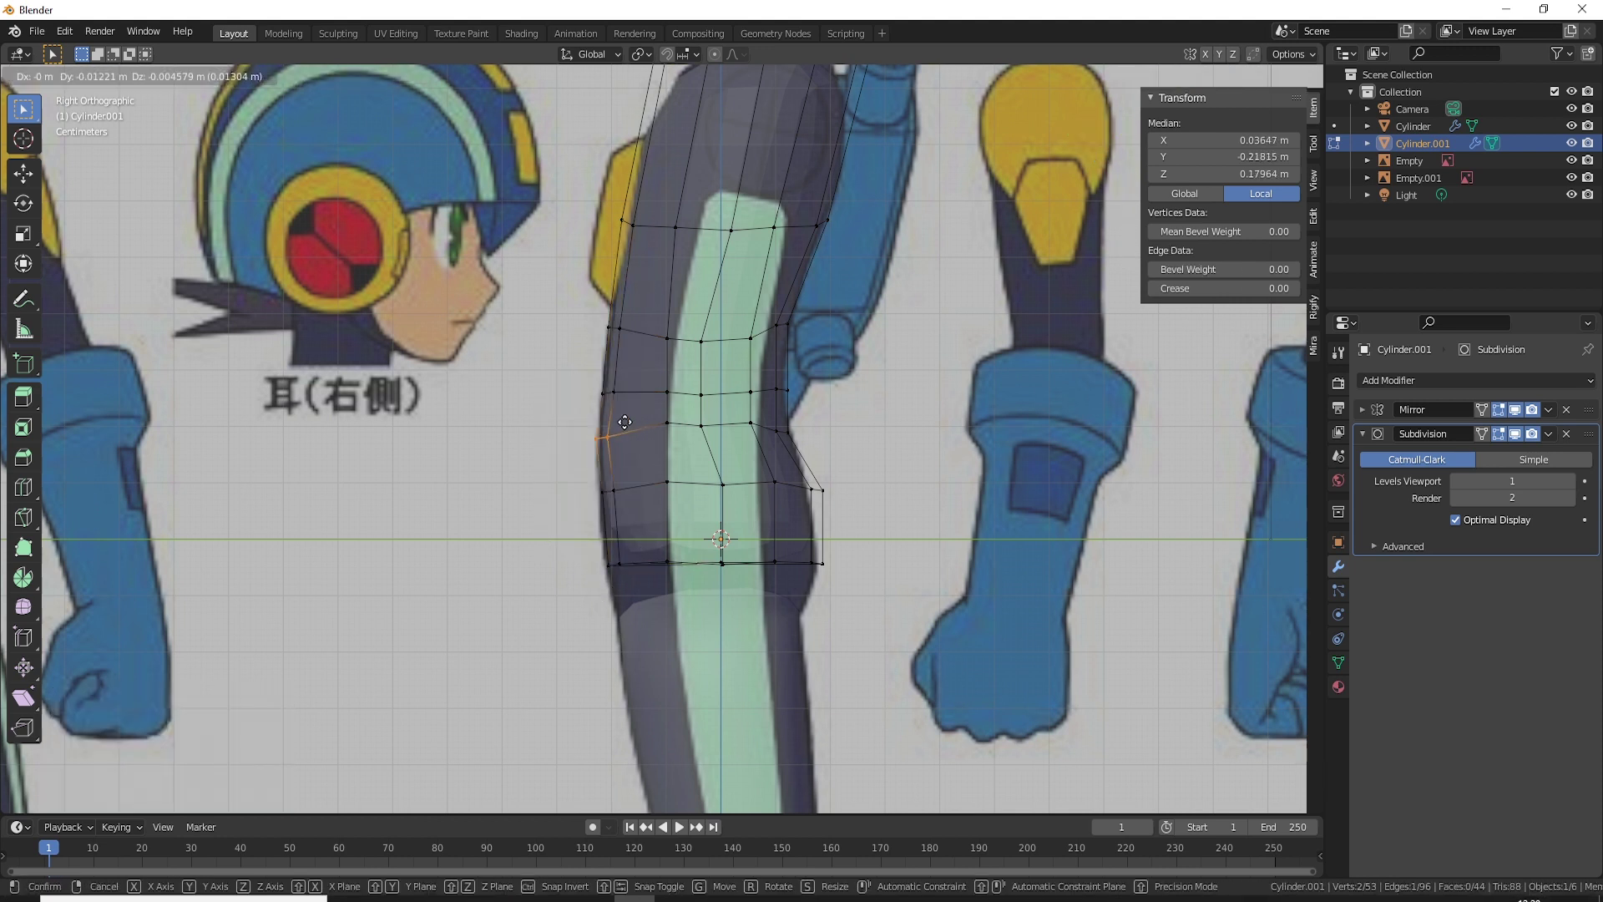
{"action": "left_click", "coordinate": [624, 422]}
{"action": "key", "text": "g"}
{"action": "key", "text": "Escape"}
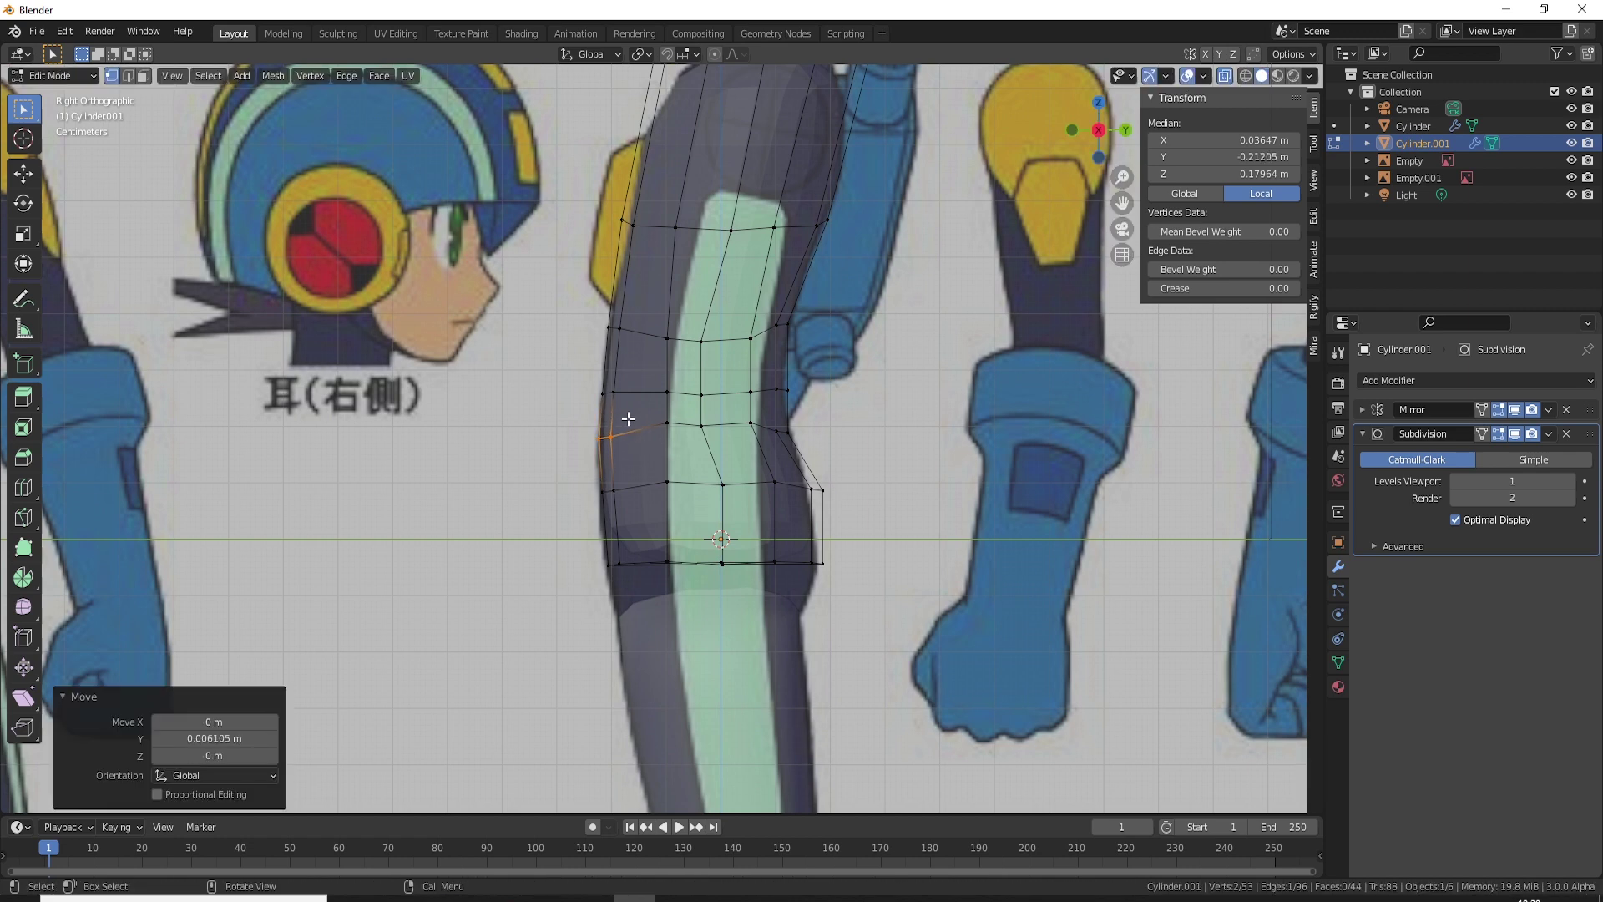
{"action": "left_click", "coordinate": [614, 392]}
{"action": "key", "text": "g"}
{"action": "left_click", "coordinate": [592, 377]}
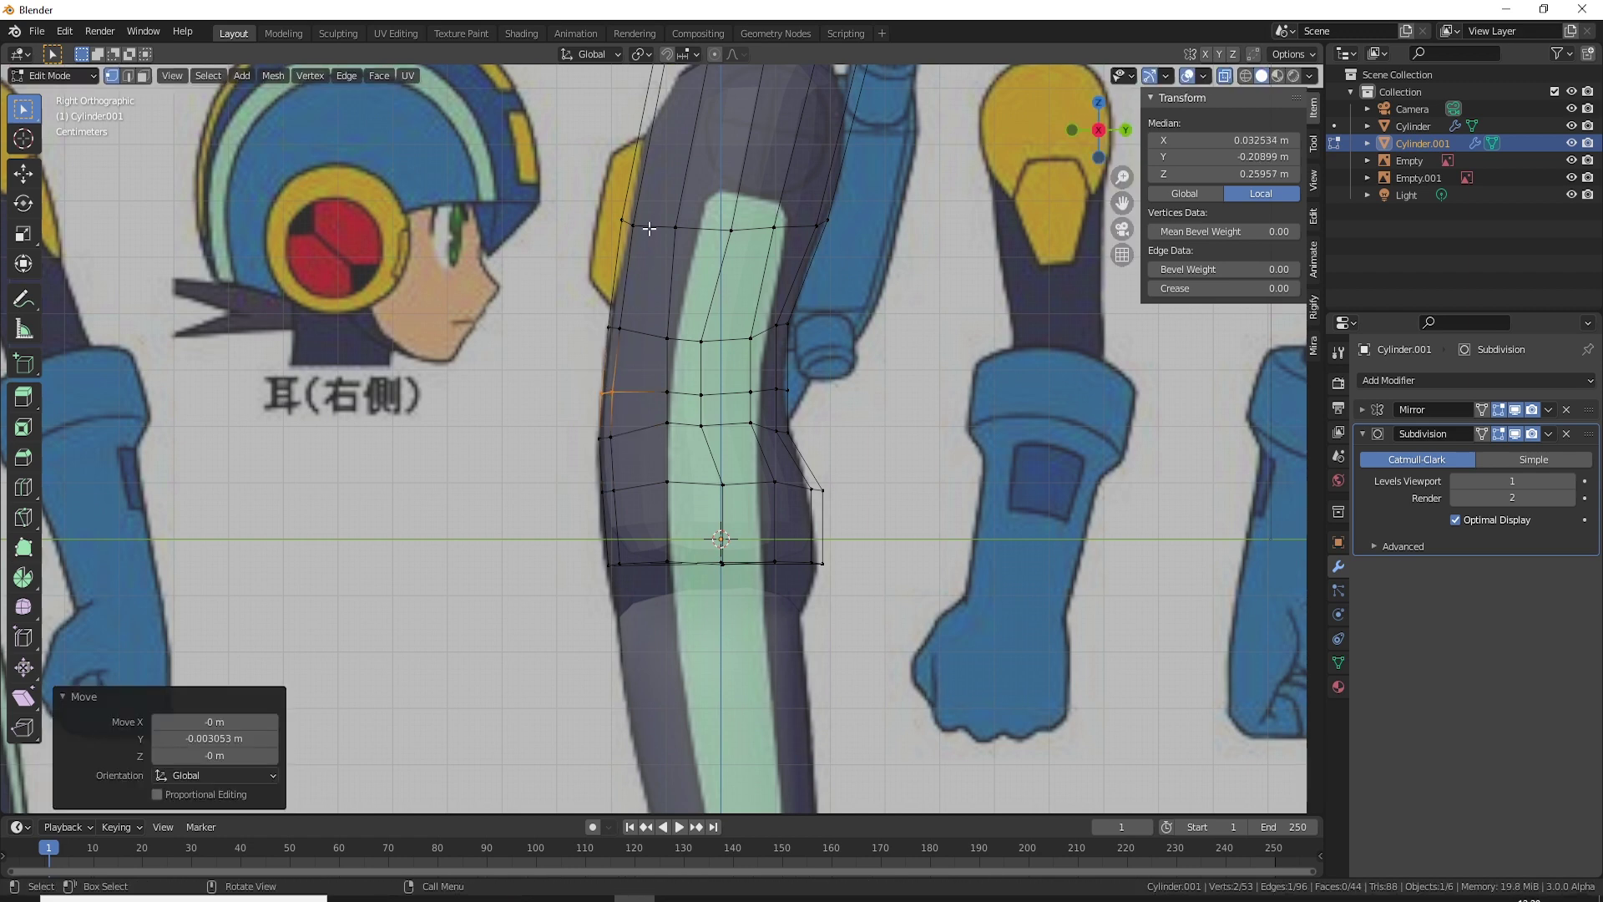
Step: Shift three middle-column torso vertices to refine the side profile
{"action": "left_click_drag", "start_coordinate": [685, 326], "coordinate": [722, 438]}
{"action": "key", "text": "g"}
{"action": "left_click", "coordinate": [691, 329]}
{"action": "key", "text": "g"}
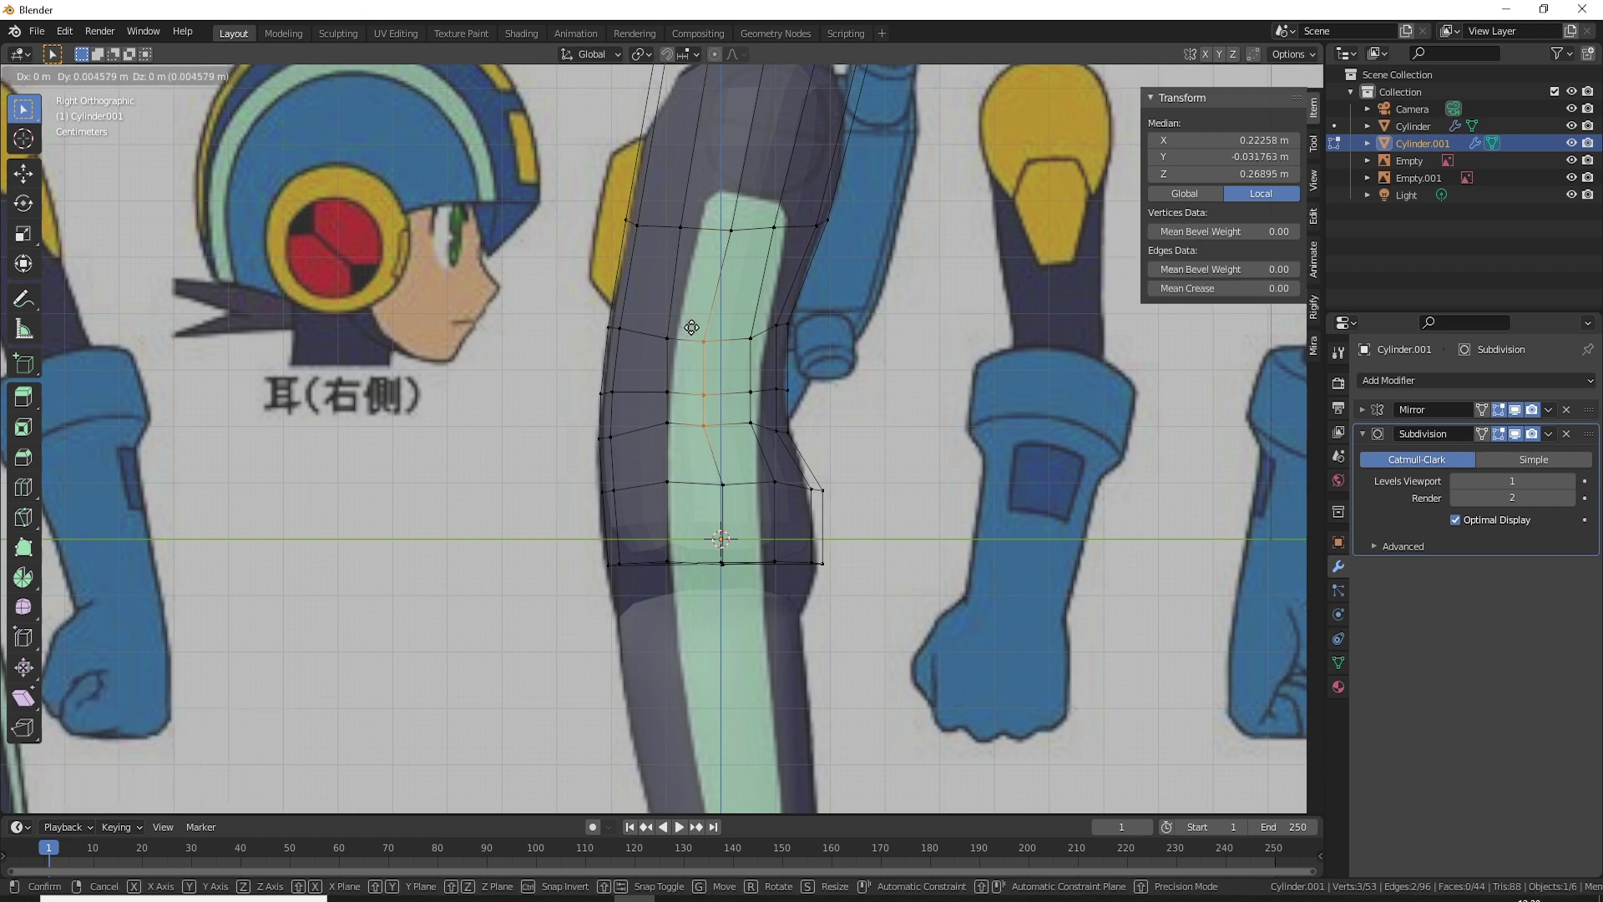
{"action": "left_click", "coordinate": [695, 332]}
{"action": "key", "text": "KP_1"}
Step: Nudge the torso's top vertices and widen the four lower side vertices out to the hips
{"action": "scroll", "coordinate": [777, 555], "scroll_direction": "down", "scroll_amount": 3}
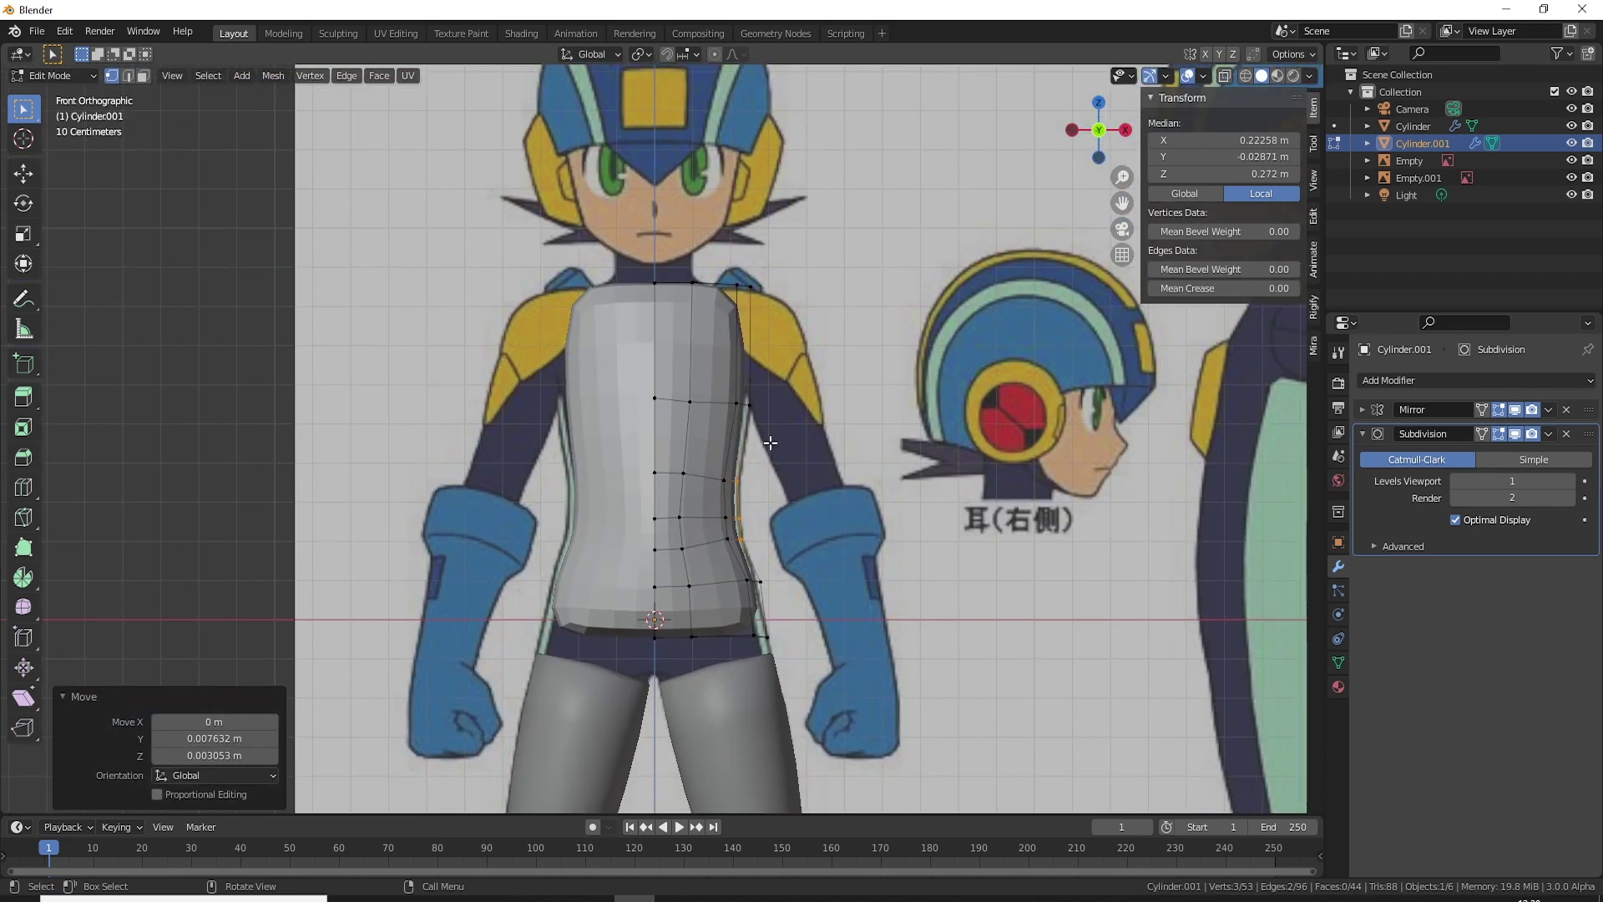
{"action": "left_click", "coordinate": [693, 284], "text": "shift"}
{"action": "key", "text": "g"}
{"action": "left_click_drag", "start_coordinate": [727, 567], "coordinate": [781, 647]}
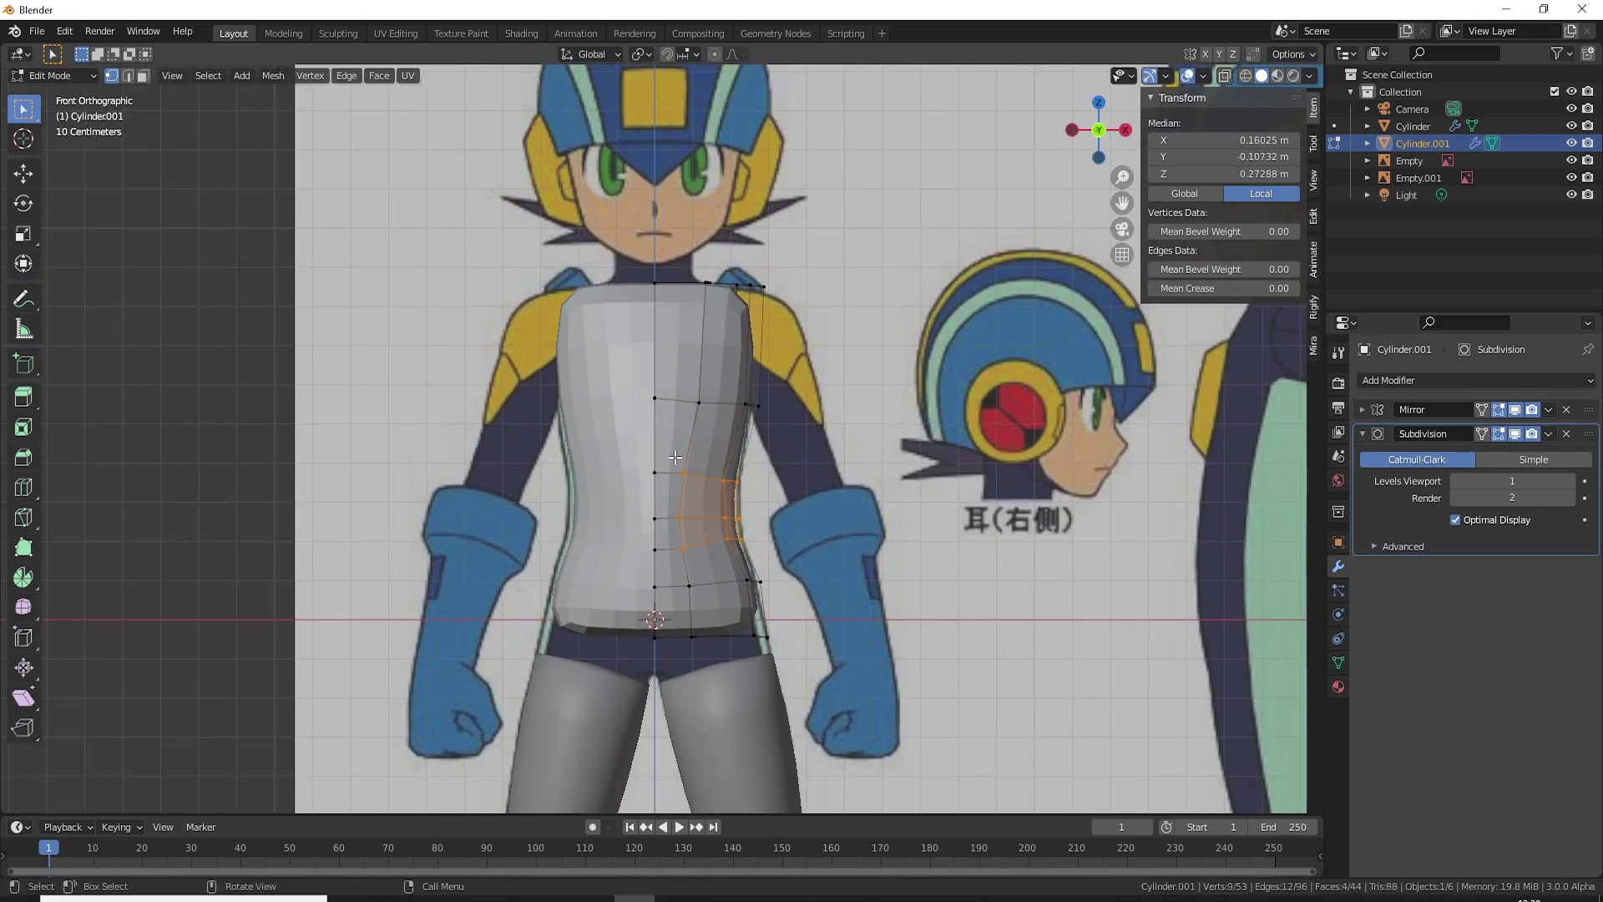
{"action": "key", "text": "g"}
{"action": "left_click", "coordinate": [734, 576]}
{"action": "key", "text": "g"}
{"action": "left_click", "coordinate": [730, 591]}
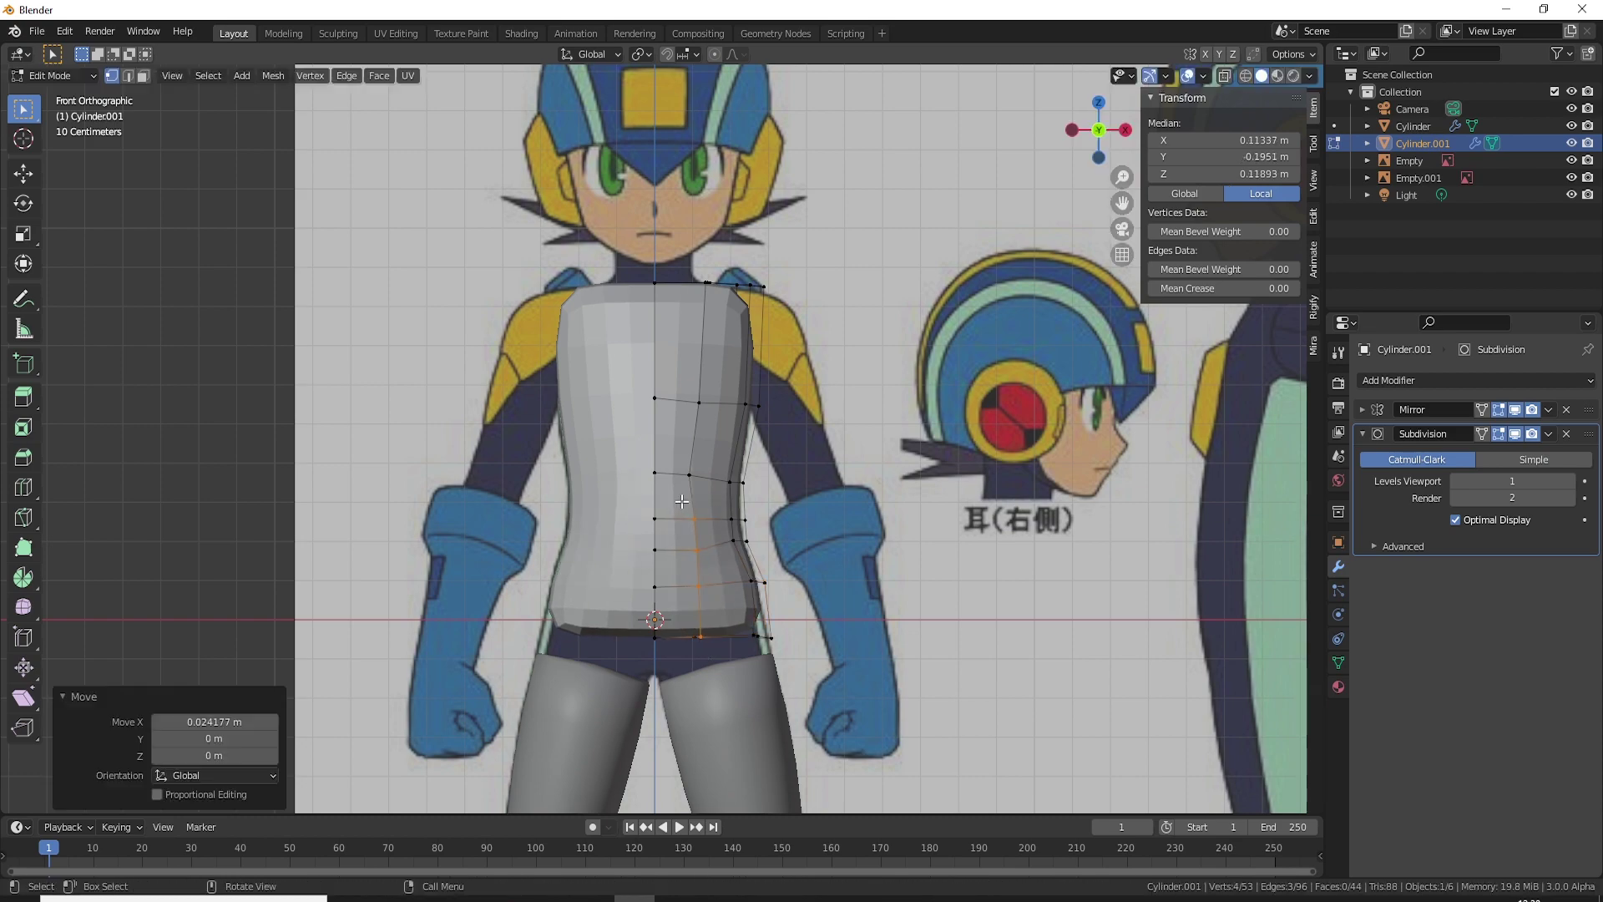
Step: Check the torso from the right side and select a vertex at its bottom edge
{"action": "left_click", "coordinate": [654, 473]}
{"action": "key", "text": "KP_3"}
{"action": "mouse_move", "coordinate": [689, 466]}
{"action": "middle_mouse_down"}
{"action": "mouse_move", "coordinate": [743, 494]}
{"action": "mouse_move", "coordinate": [962, 540]}
{"action": "mouse_move", "coordinate": [802, 560]}
{"action": "mouse_move", "coordinate": [559, 537]}
{"action": "mouse_move", "coordinate": [602, 645]}
{"action": "mouse_move", "coordinate": [705, 596]}
{"action": "mouse_move", "coordinate": [677, 575]}
{"action": "middle_mouse_up"}
{"action": "scroll", "coordinate": [705, 596], "scroll_direction": "up", "scroll_amount": 2}
{"action": "left_click", "coordinate": [706, 628]}
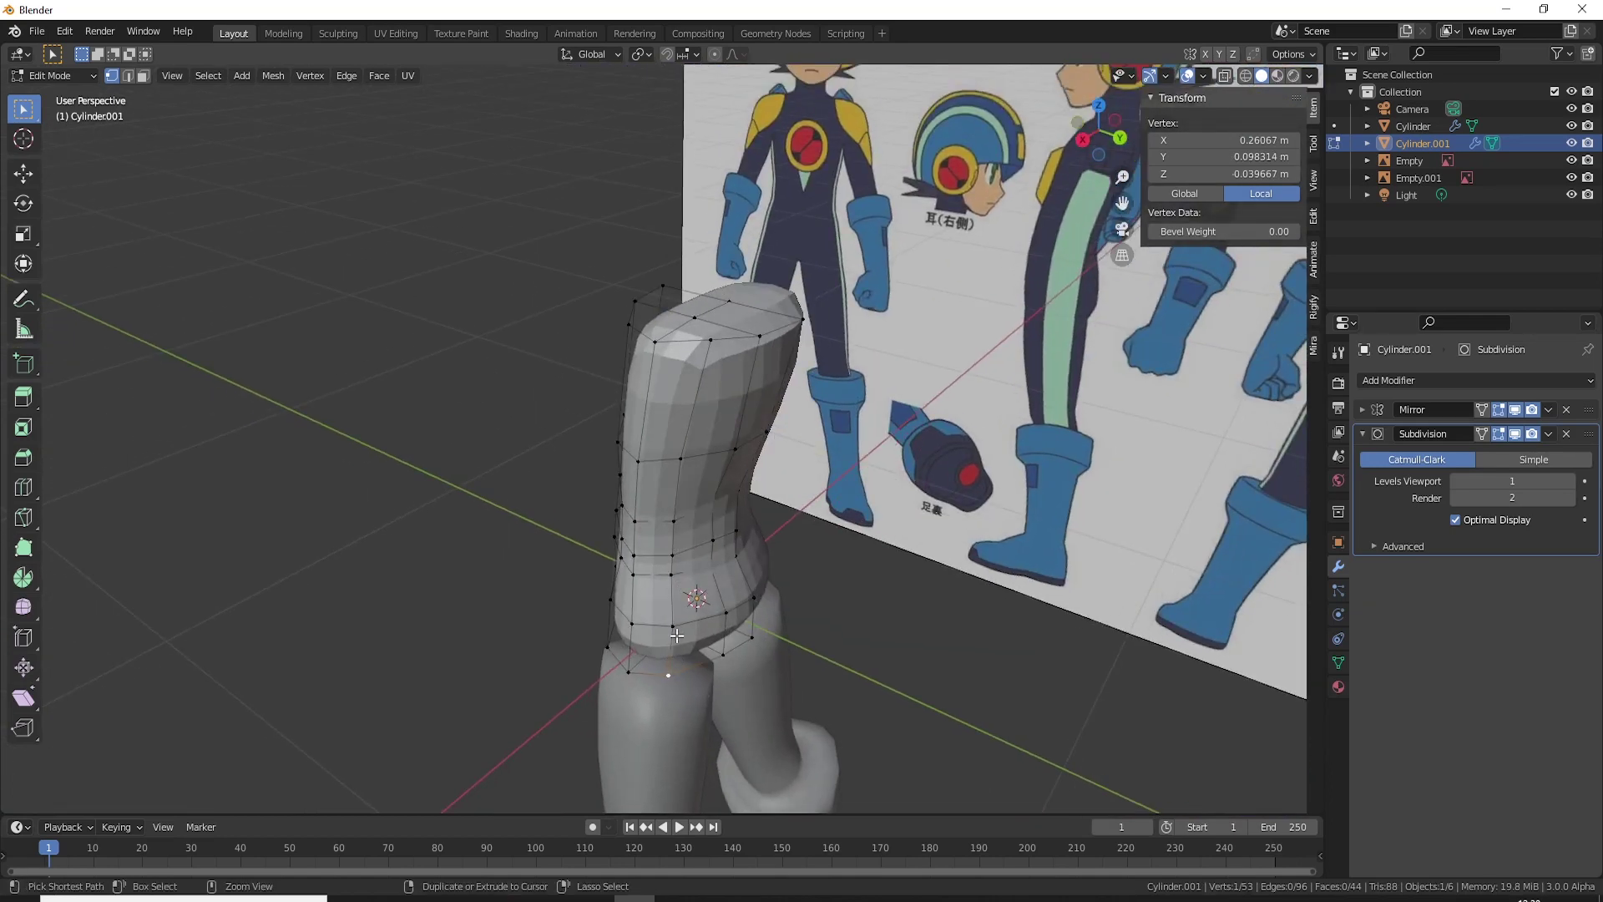
Step: Pull two paths of torso side vertices inward (−0.0147 m X, −0.0265 m Y) to hug the reference flank
{"action": "left_click", "coordinate": [713, 336], "text": "ctrl"}
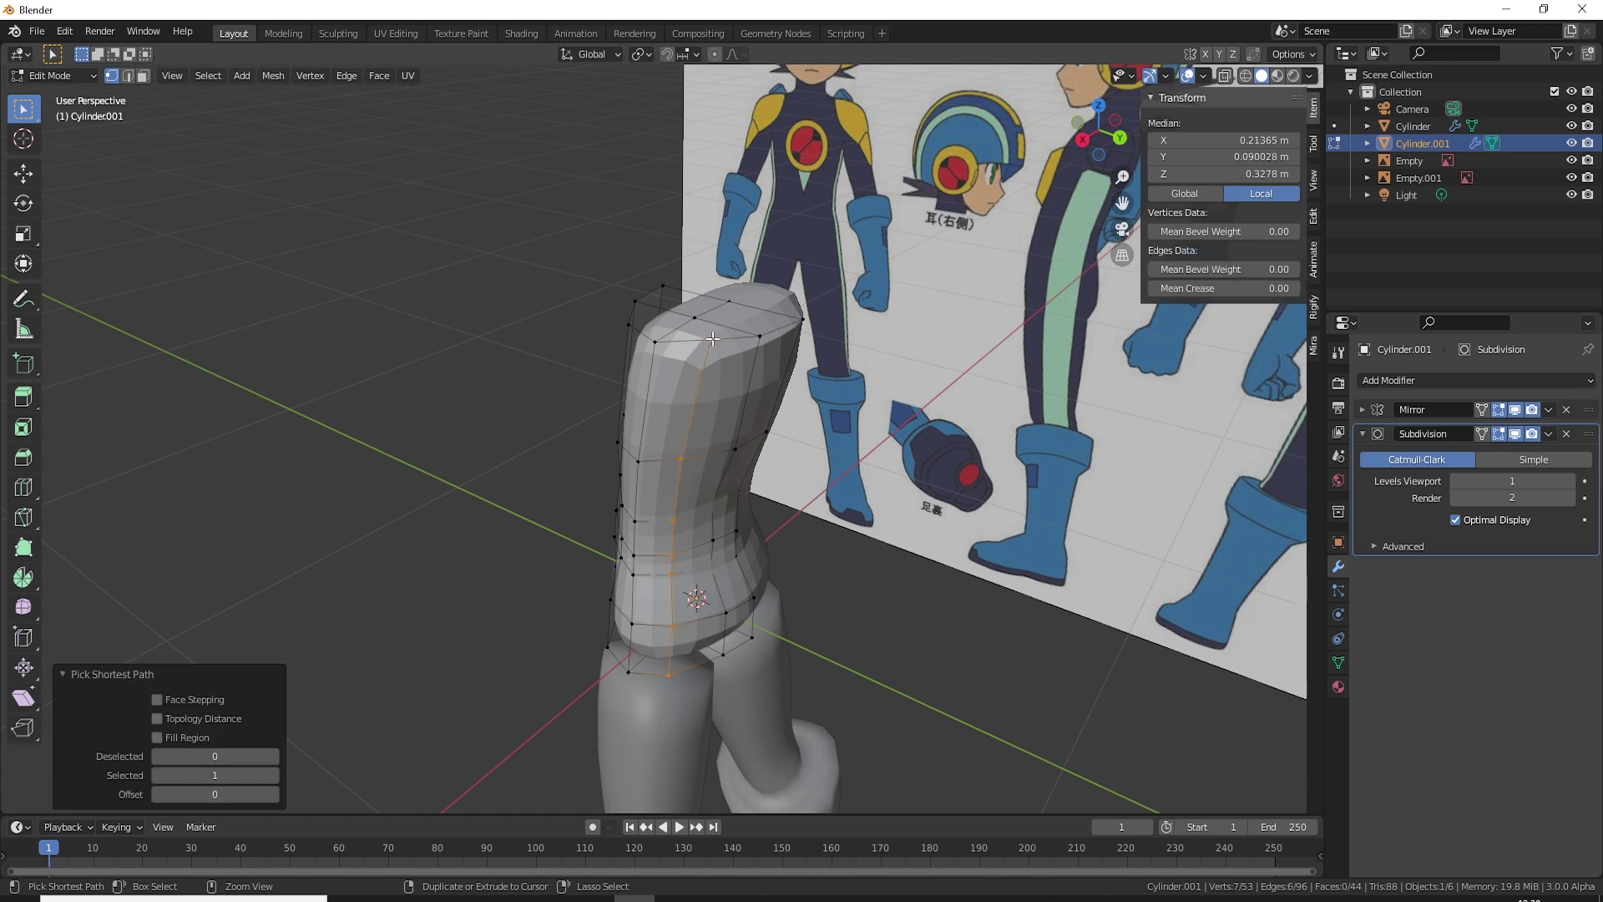
{"action": "mouse_move", "coordinate": [672, 588]}
{"action": "middle_mouse_down"}
{"action": "mouse_move", "coordinate": [712, 593]}
{"action": "mouse_move", "coordinate": [685, 576]}
{"action": "mouse_move", "coordinate": [710, 602]}
{"action": "middle_mouse_up"}
{"action": "key", "text": "g"}
{"action": "left_click", "coordinate": [719, 614]}
{"action": "key", "text": "g"}
{"action": "left_click", "coordinate": [618, 517]}
{"action": "mouse_move", "coordinate": [618, 517]}
{"action": "middle_mouse_down"}
{"action": "mouse_move", "coordinate": [664, 505]}
{"action": "mouse_move", "coordinate": [689, 438]}
{"action": "mouse_move", "coordinate": [755, 491]}
{"action": "mouse_move", "coordinate": [745, 469]}
{"action": "mouse_move", "coordinate": [780, 458]}
{"action": "mouse_move", "coordinate": [706, 538]}
{"action": "mouse_move", "coordinate": [790, 591]}
{"action": "mouse_move", "coordinate": [873, 584]}
{"action": "mouse_move", "coordinate": [771, 462]}
{"action": "middle_mouse_up"}
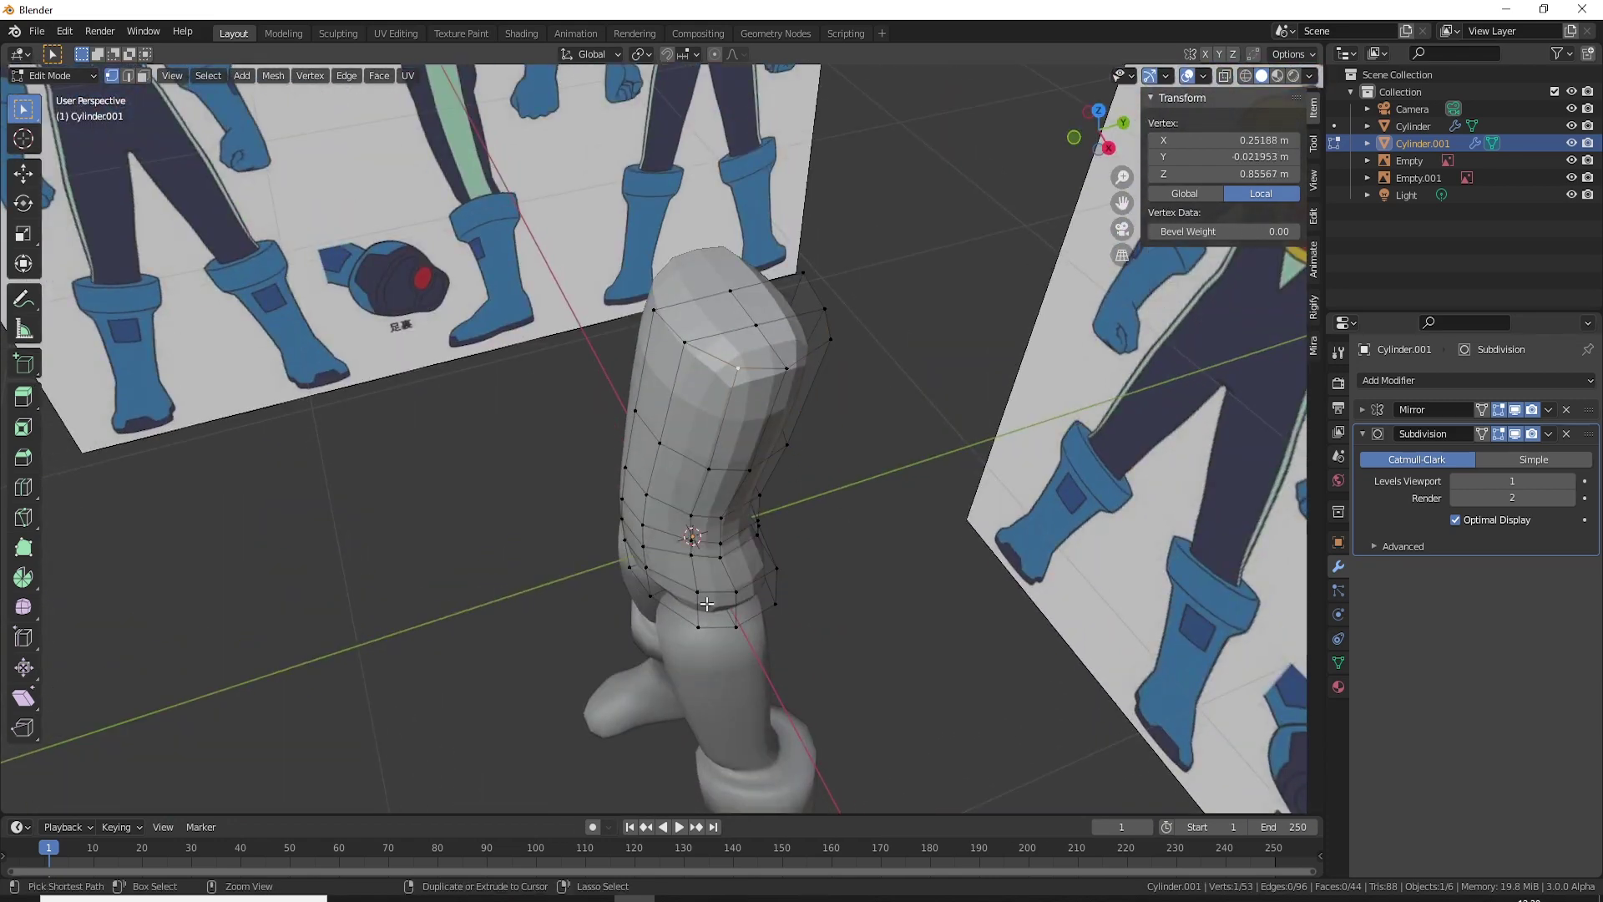
{"action": "left_click", "coordinate": [701, 626], "text": "ctrl"}
{"action": "mouse_move", "coordinate": [702, 626]}
{"action": "middle_mouse_down"}
{"action": "mouse_move", "coordinate": [781, 588]}
{"action": "mouse_move", "coordinate": [767, 535]}
{"action": "middle_mouse_up"}
{"action": "key", "text": "g"}
{"action": "left_click", "coordinate": [785, 592]}
Step: Compare the torso with the front reference in X-ray, then deselect it and return to Object Mode
{"action": "key", "text": "KP_1"}
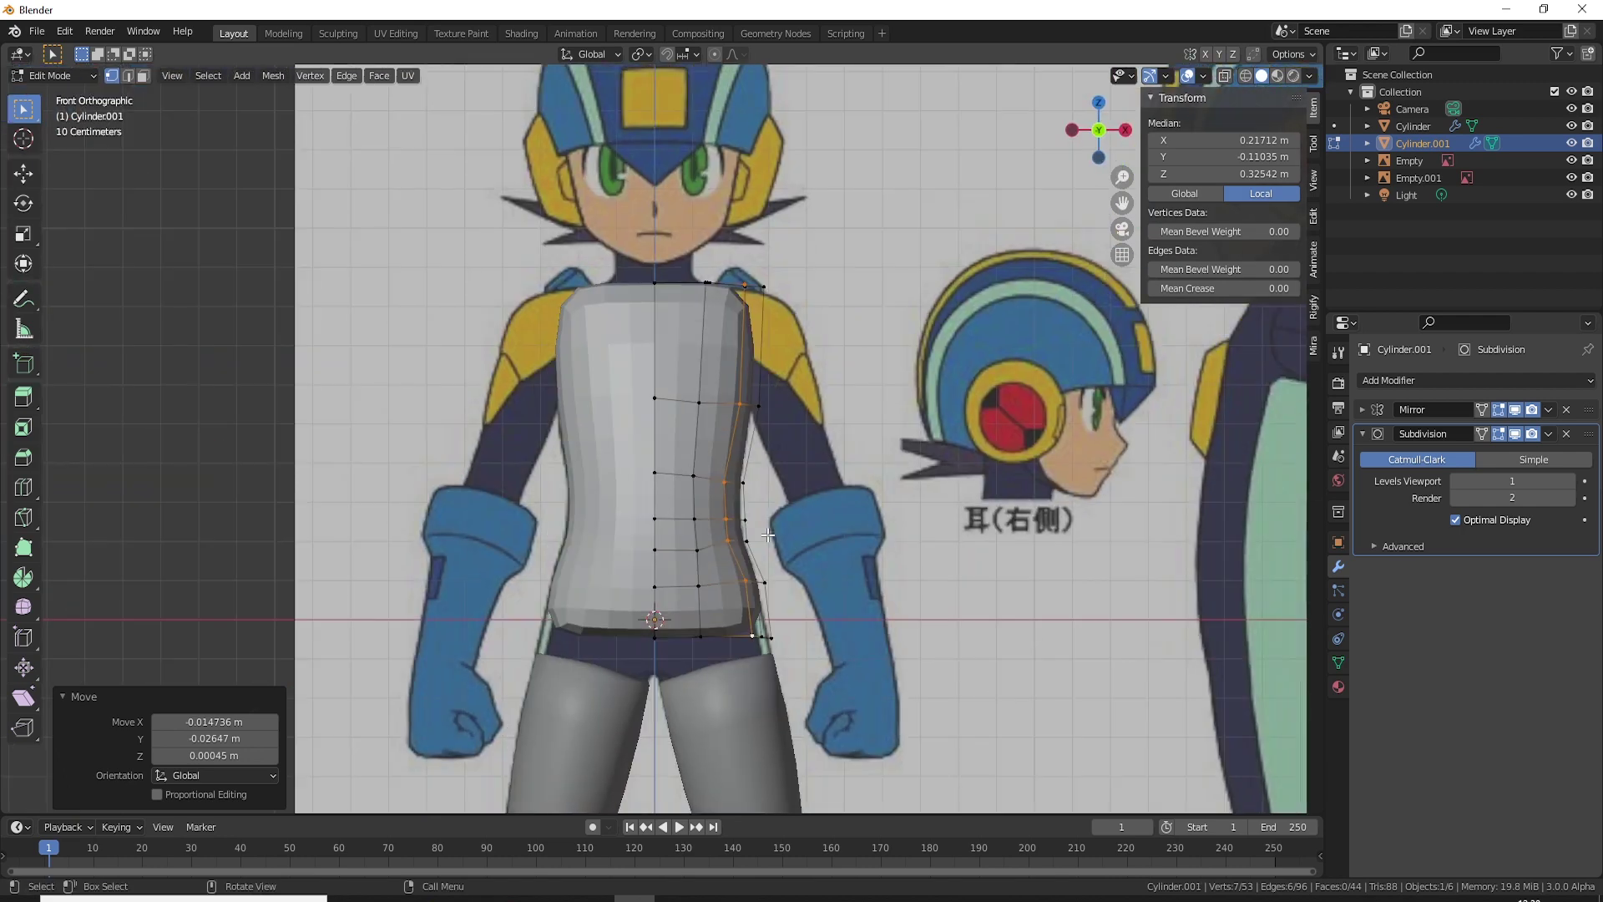
{"action": "key", "text": "alt+z"}
{"action": "key", "text": "alt+z"}
{"action": "key", "text": "alt+z"}
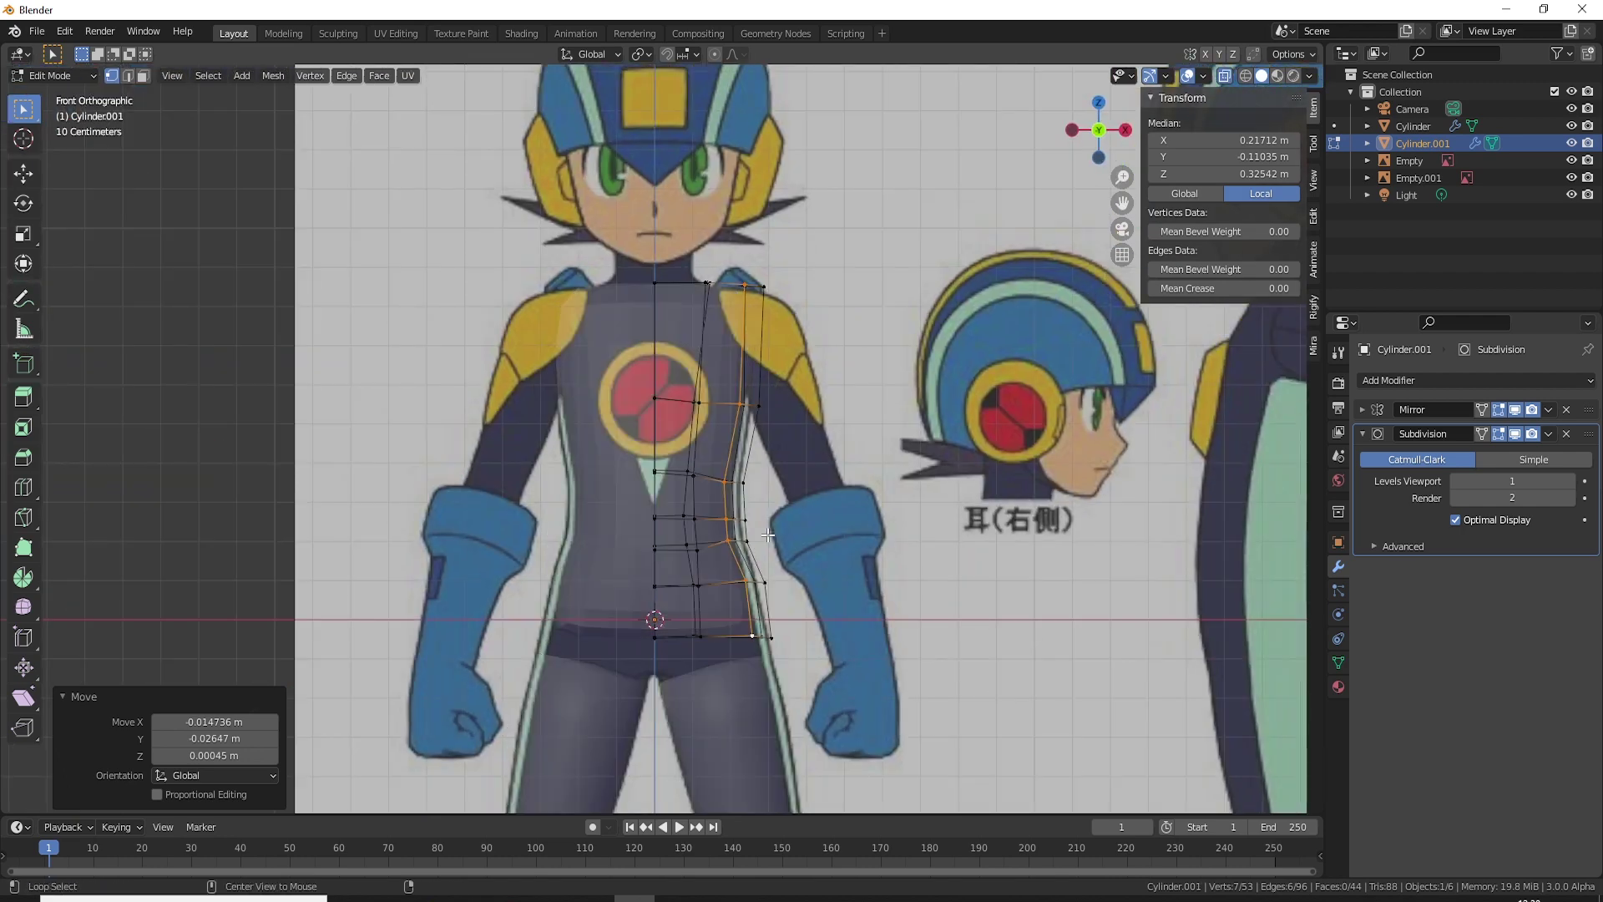
{"action": "key", "text": "alt+z"}
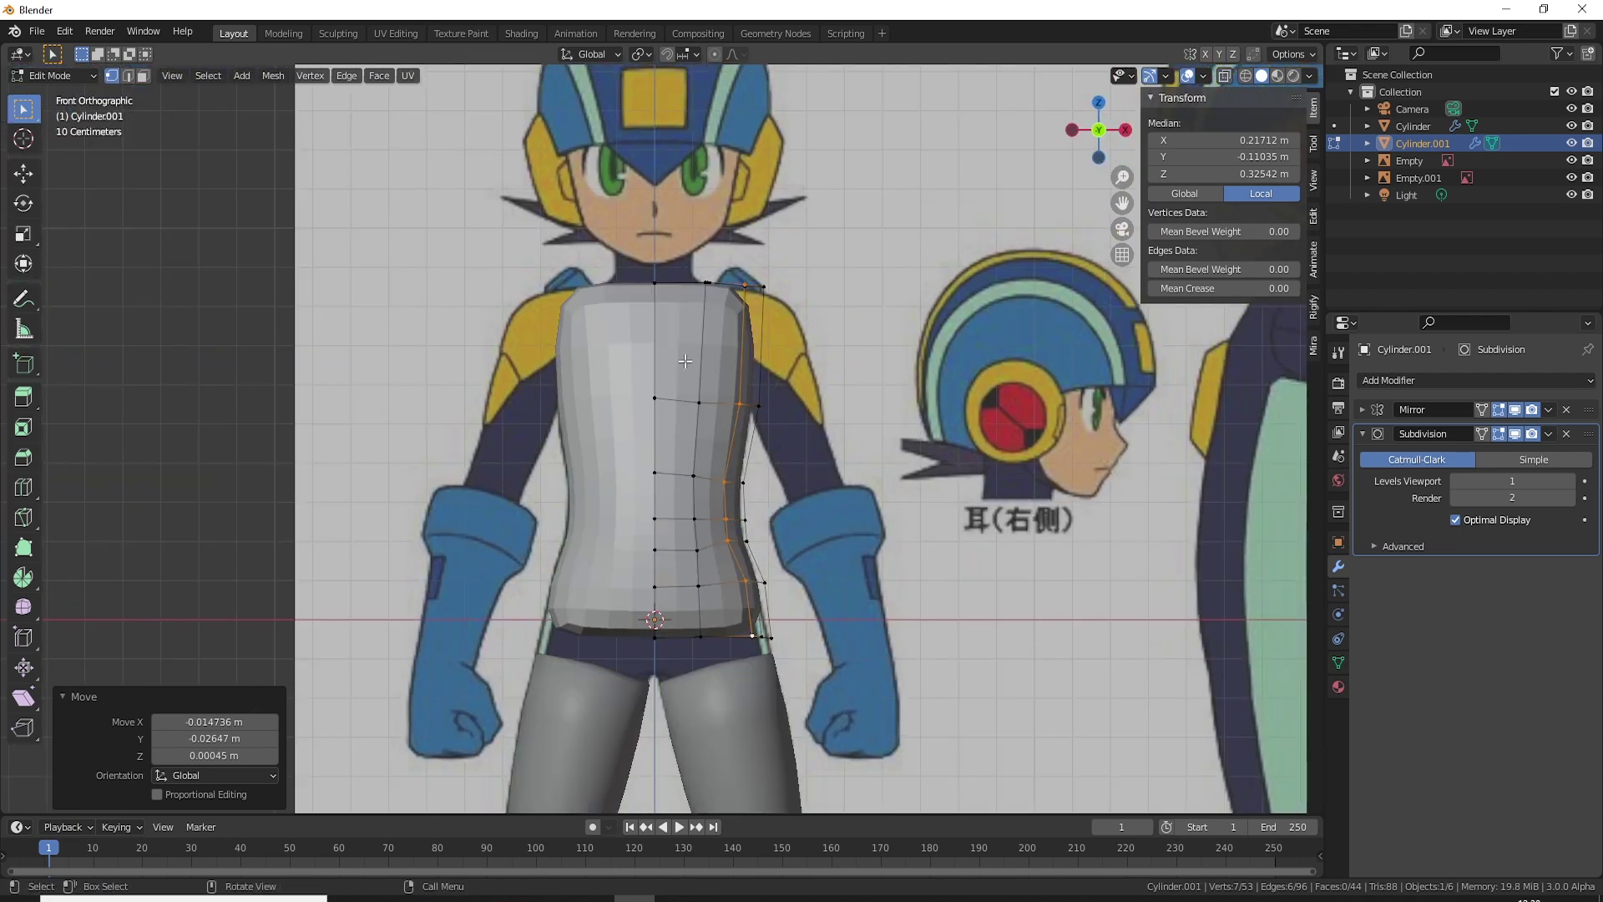
{"action": "key", "text": "a"}
{"action": "left_click", "coordinate": [407, 75]}
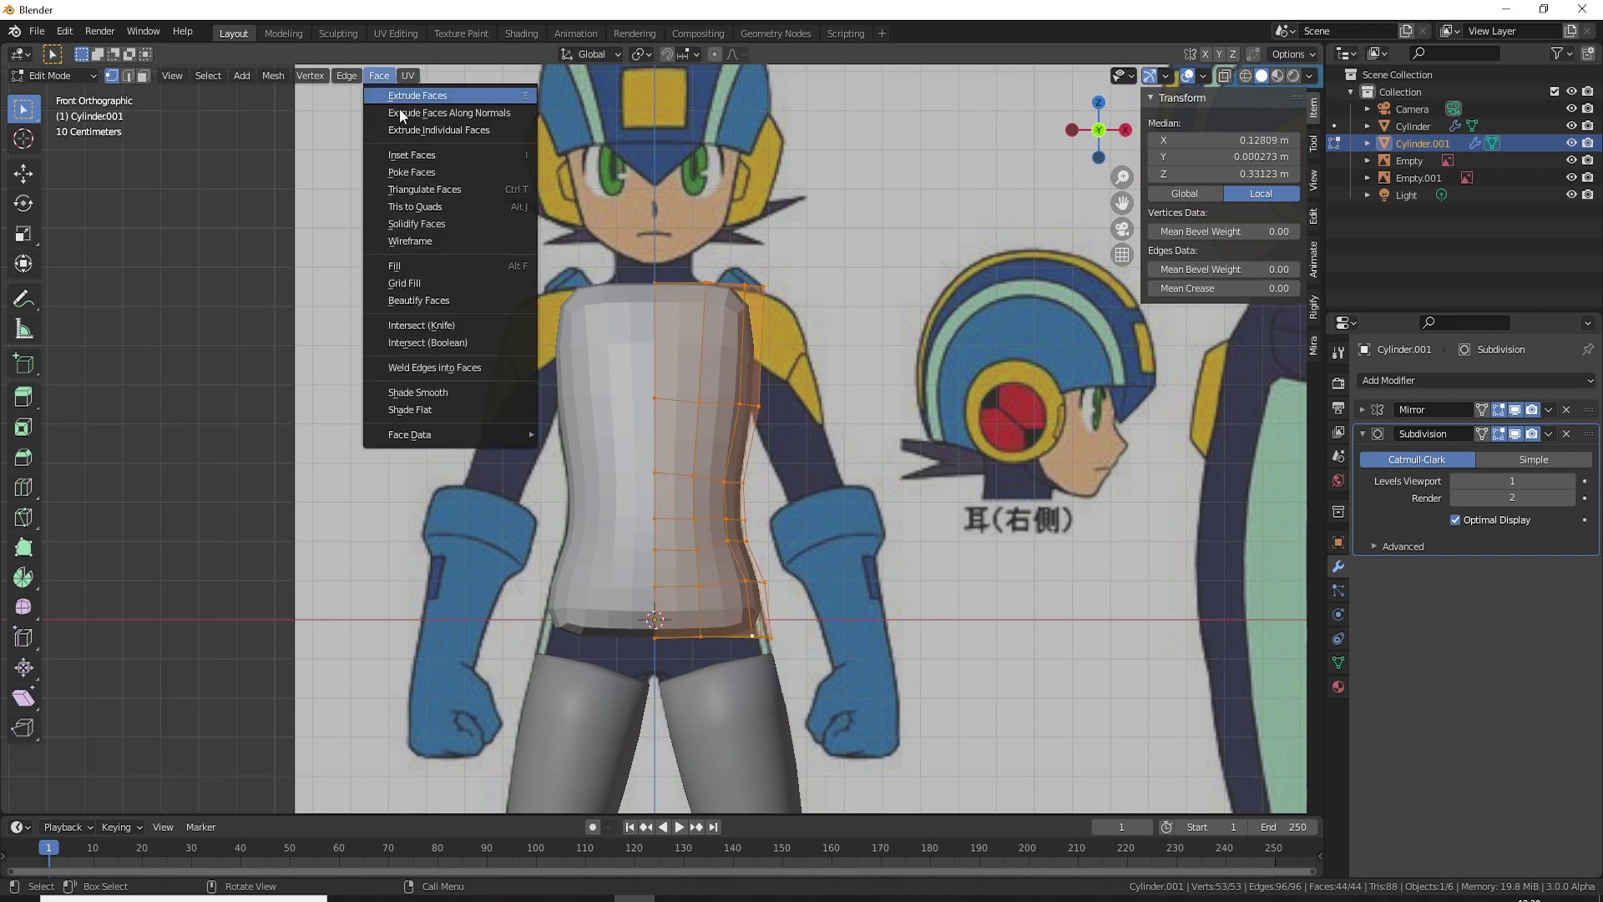
{"action": "mouse_move", "coordinate": [511, 399]}
{"action": "middle_mouse_down"}
{"action": "mouse_move", "coordinate": [820, 449]}
{"action": "mouse_move", "coordinate": [668, 479]}
{"action": "mouse_move", "coordinate": [679, 510]}
{"action": "mouse_move", "coordinate": [674, 468]}
{"action": "mouse_move", "coordinate": [488, 454]}
{"action": "mouse_move", "coordinate": [773, 467]}
{"action": "mouse_move", "coordinate": [955, 449]}
{"action": "mouse_move", "coordinate": [577, 442]}
{"action": "mouse_move", "coordinate": [813, 449]}
{"action": "mouse_move", "coordinate": [634, 495]}
{"action": "mouse_move", "coordinate": [699, 494]}
{"action": "mouse_move", "coordinate": [644, 498]}
{"action": "mouse_move", "coordinate": [696, 474]}
{"action": "middle_mouse_up"}
{"action": "key", "text": "alt+a"}
{"action": "key", "text": "Tab"}
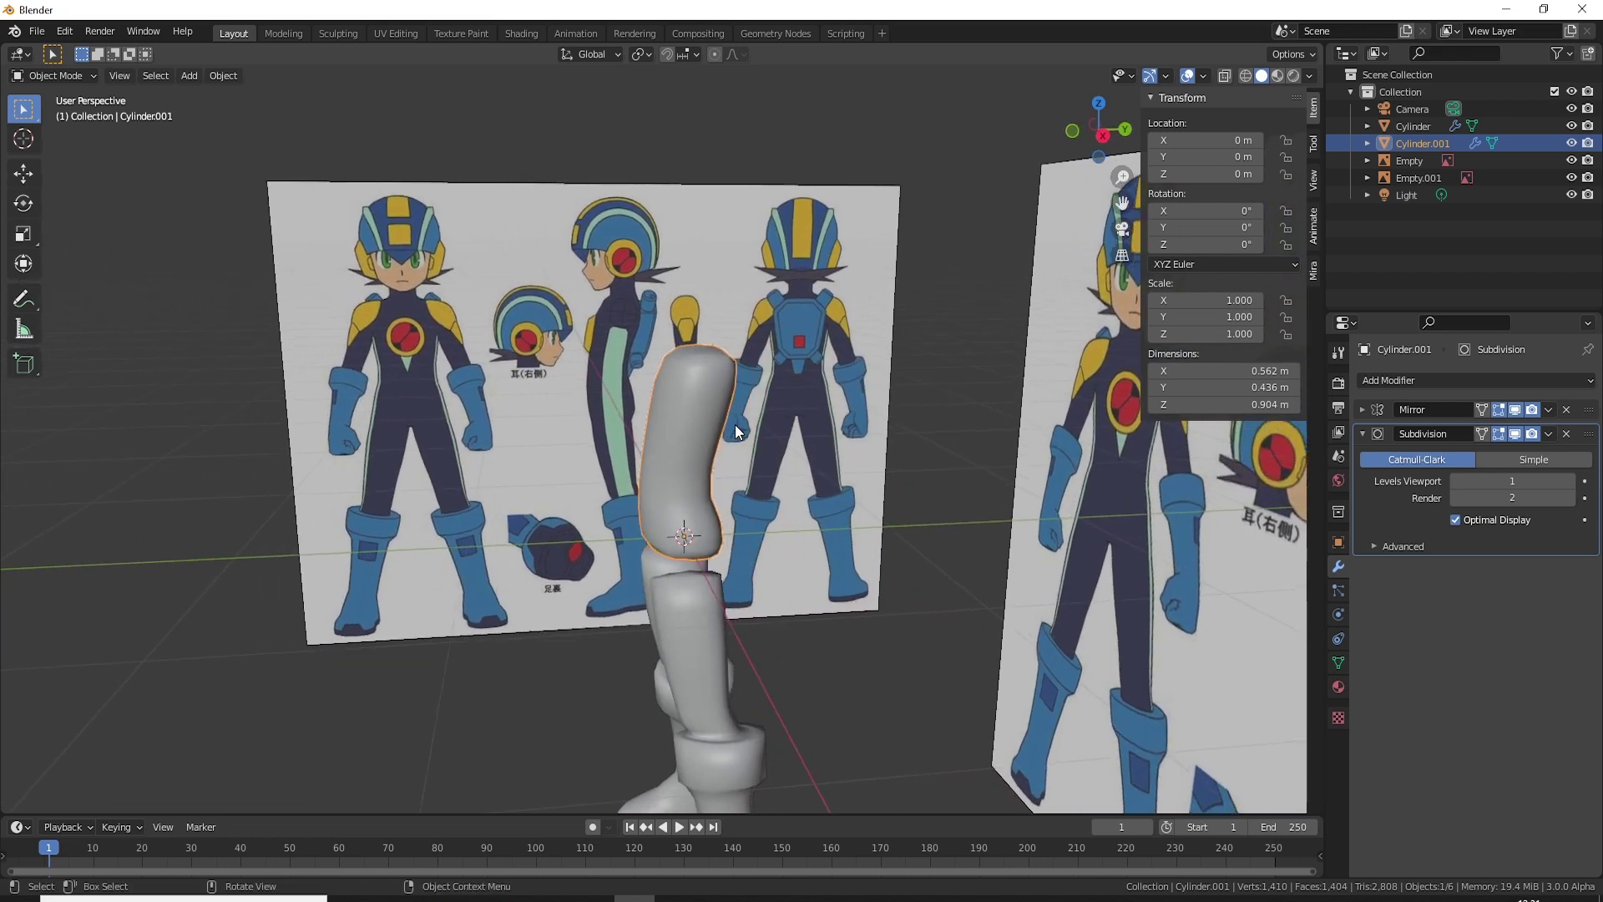
Step: Select the legs Cylinder together with the torso and join Cylinder.001 into it with Ctrl+J
{"action": "mouse_move", "coordinate": [735, 424]}
{"action": "middle_mouse_down"}
{"action": "mouse_move", "coordinate": [889, 428]}
{"action": "mouse_move", "coordinate": [665, 438]}
{"action": "mouse_move", "coordinate": [715, 439]}
{"action": "mouse_move", "coordinate": [721, 524]}
{"action": "mouse_move", "coordinate": [823, 521]}
{"action": "mouse_move", "coordinate": [766, 399]}
{"action": "middle_mouse_up"}
{"action": "key", "text": "Tab"}
{"action": "key", "text": "Tab"}
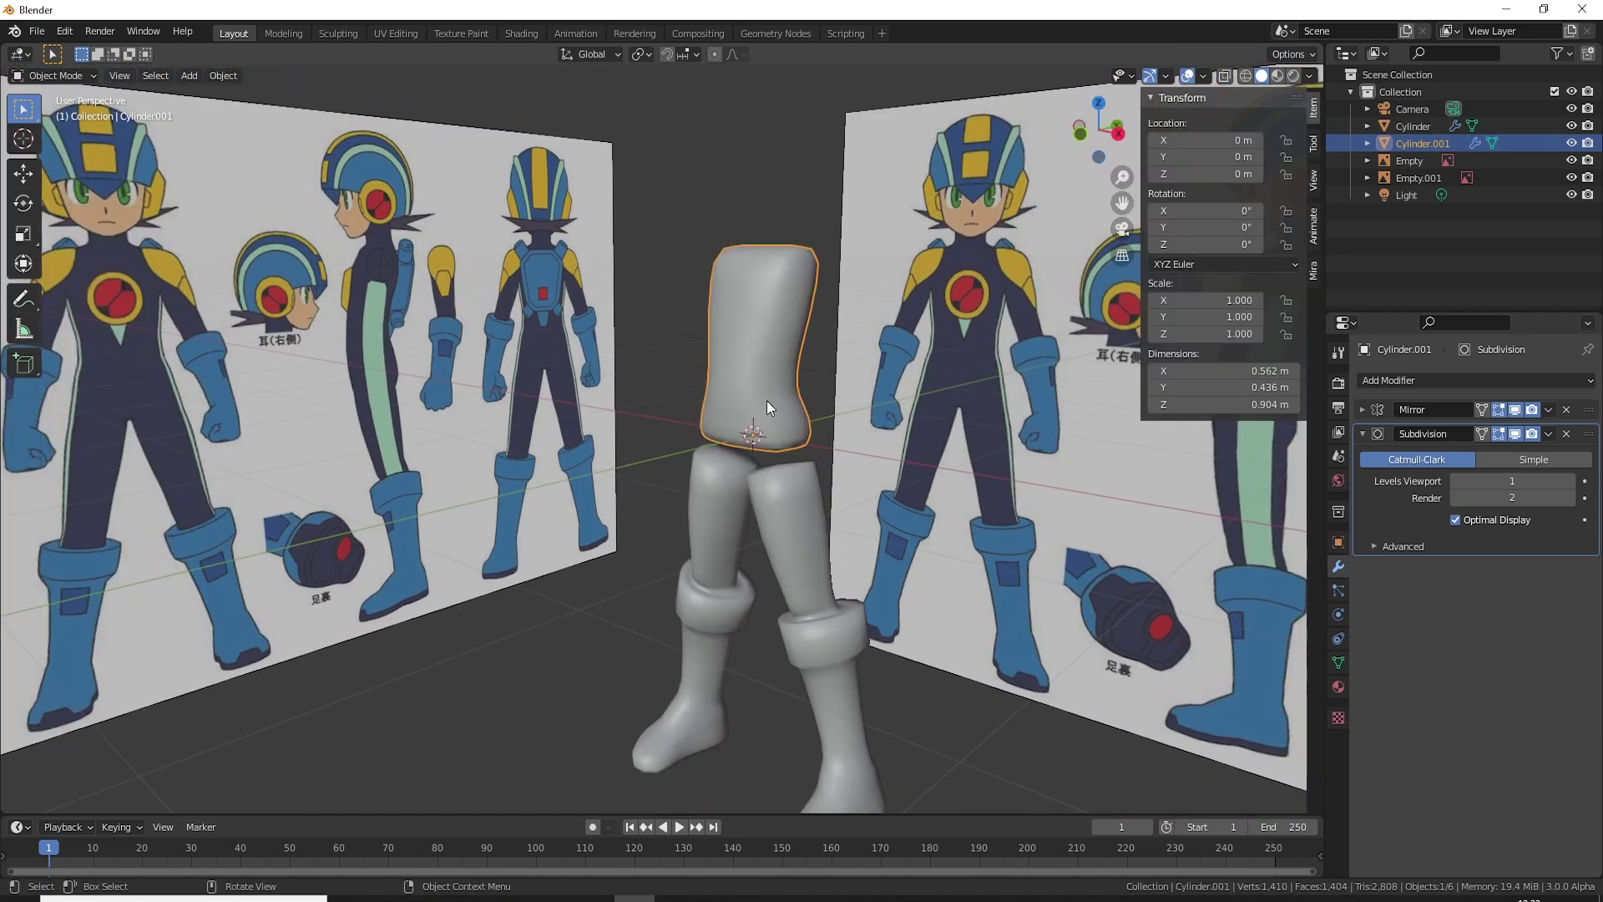
{"action": "left_click", "coordinate": [785, 498], "text": "shift"}
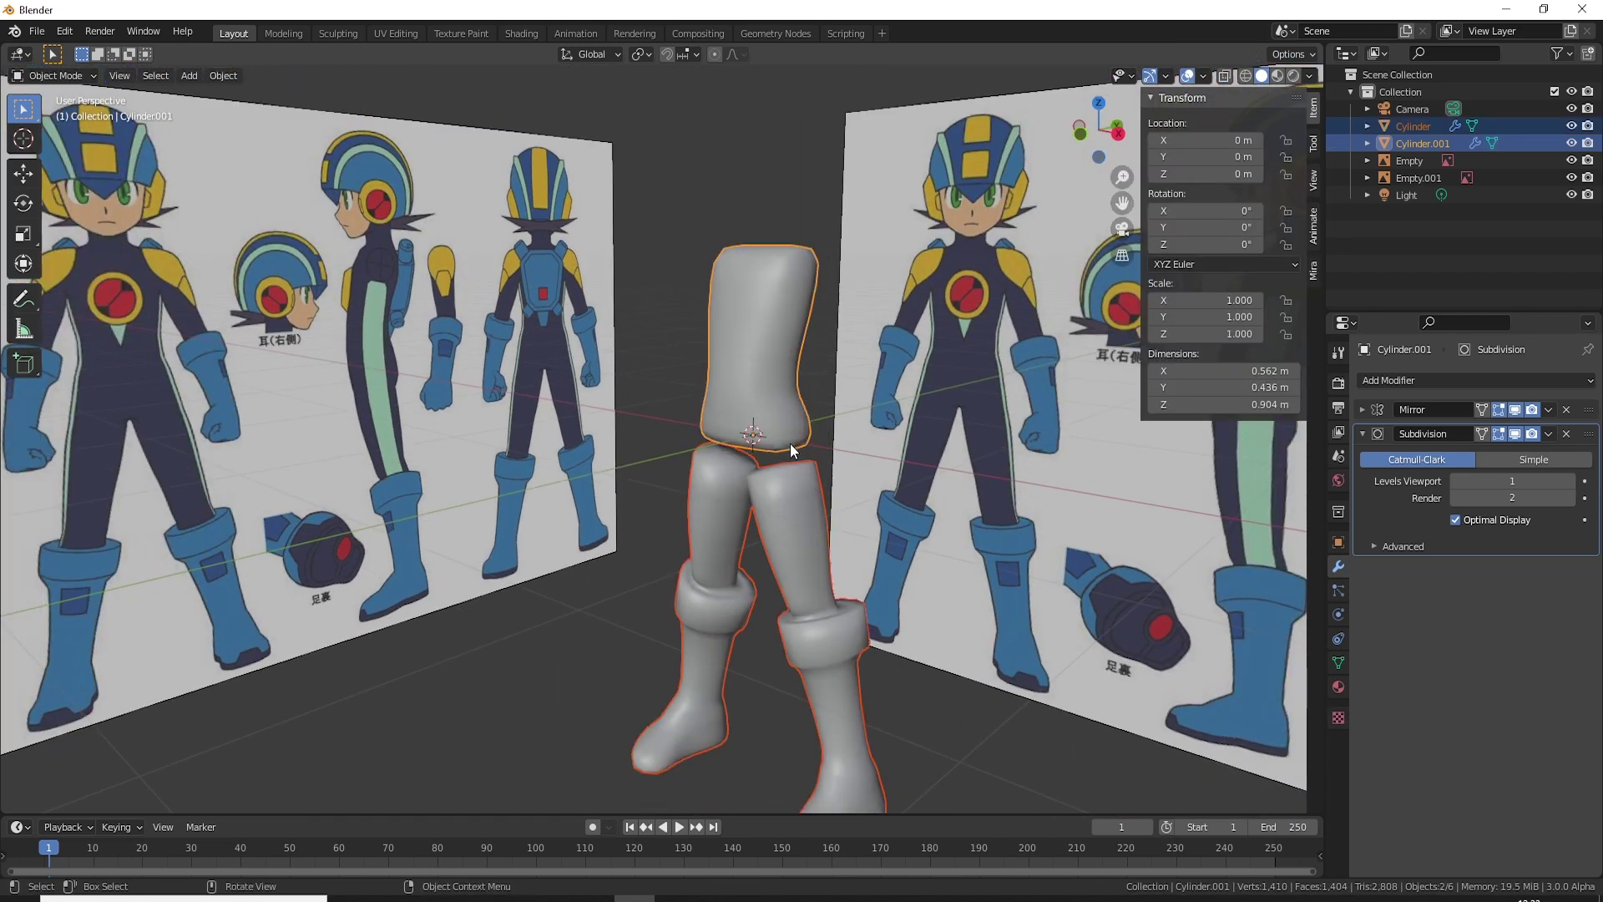
{"action": "left_click", "coordinate": [753, 407]}
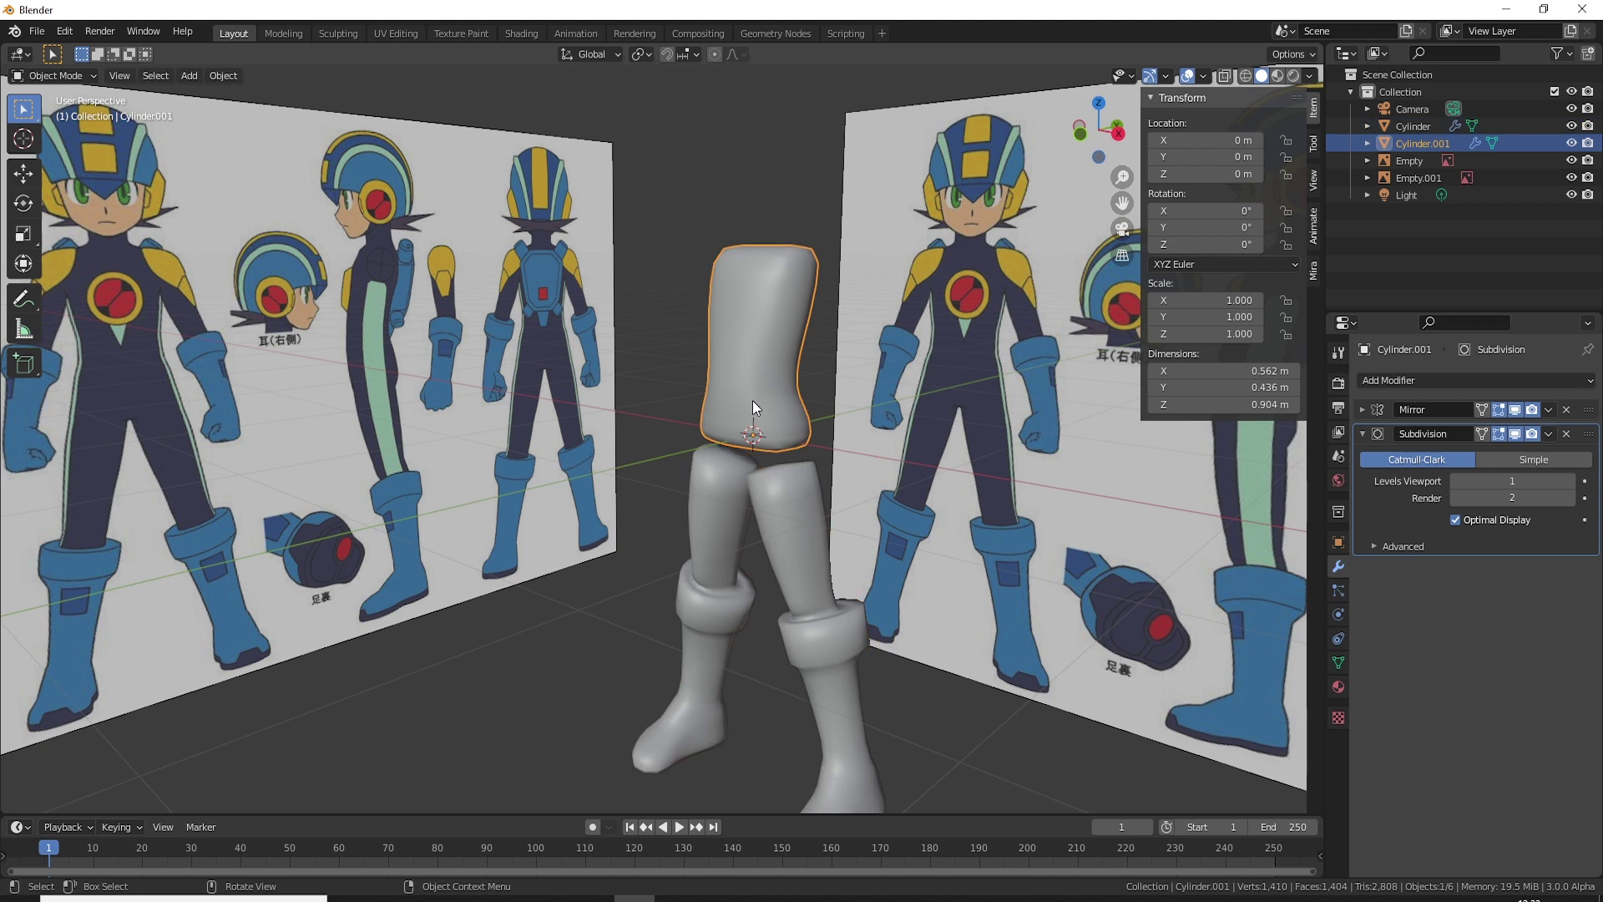
{"action": "left_click", "coordinate": [791, 494], "text": "shift"}
{"action": "key", "text": "ctrl+j"}
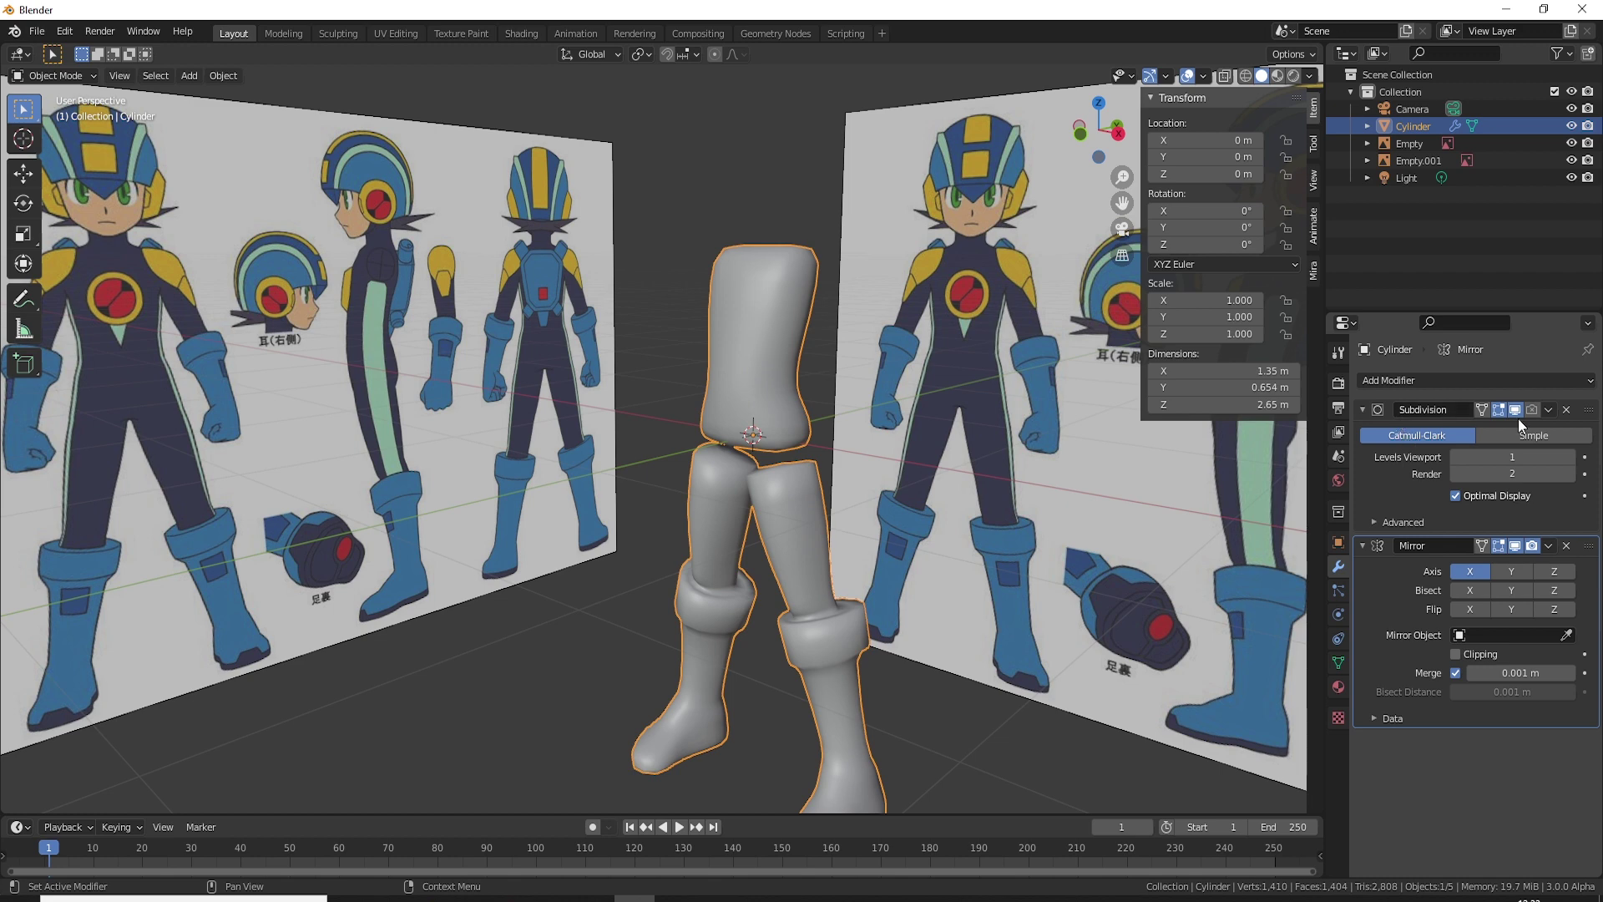
Step: Move the lower-leg piece up under the thigh, leaving the torso piece in place
{"action": "key", "text": "Tab"}
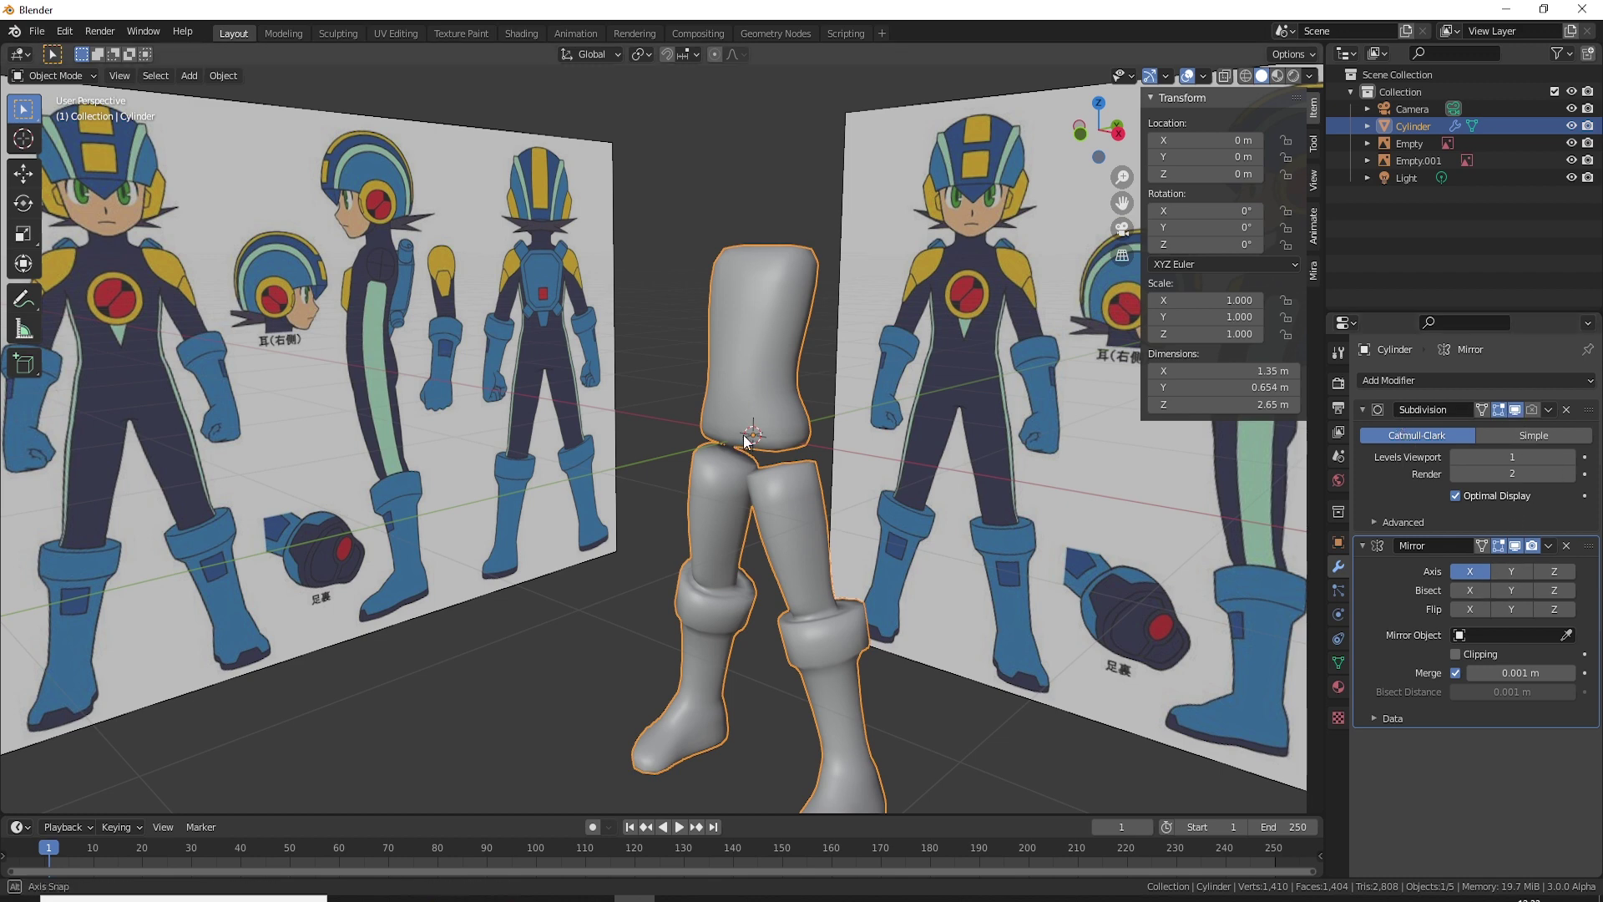
{"action": "middle_click_drag", "start_coordinate": [718, 501], "coordinate": [753, 501]}
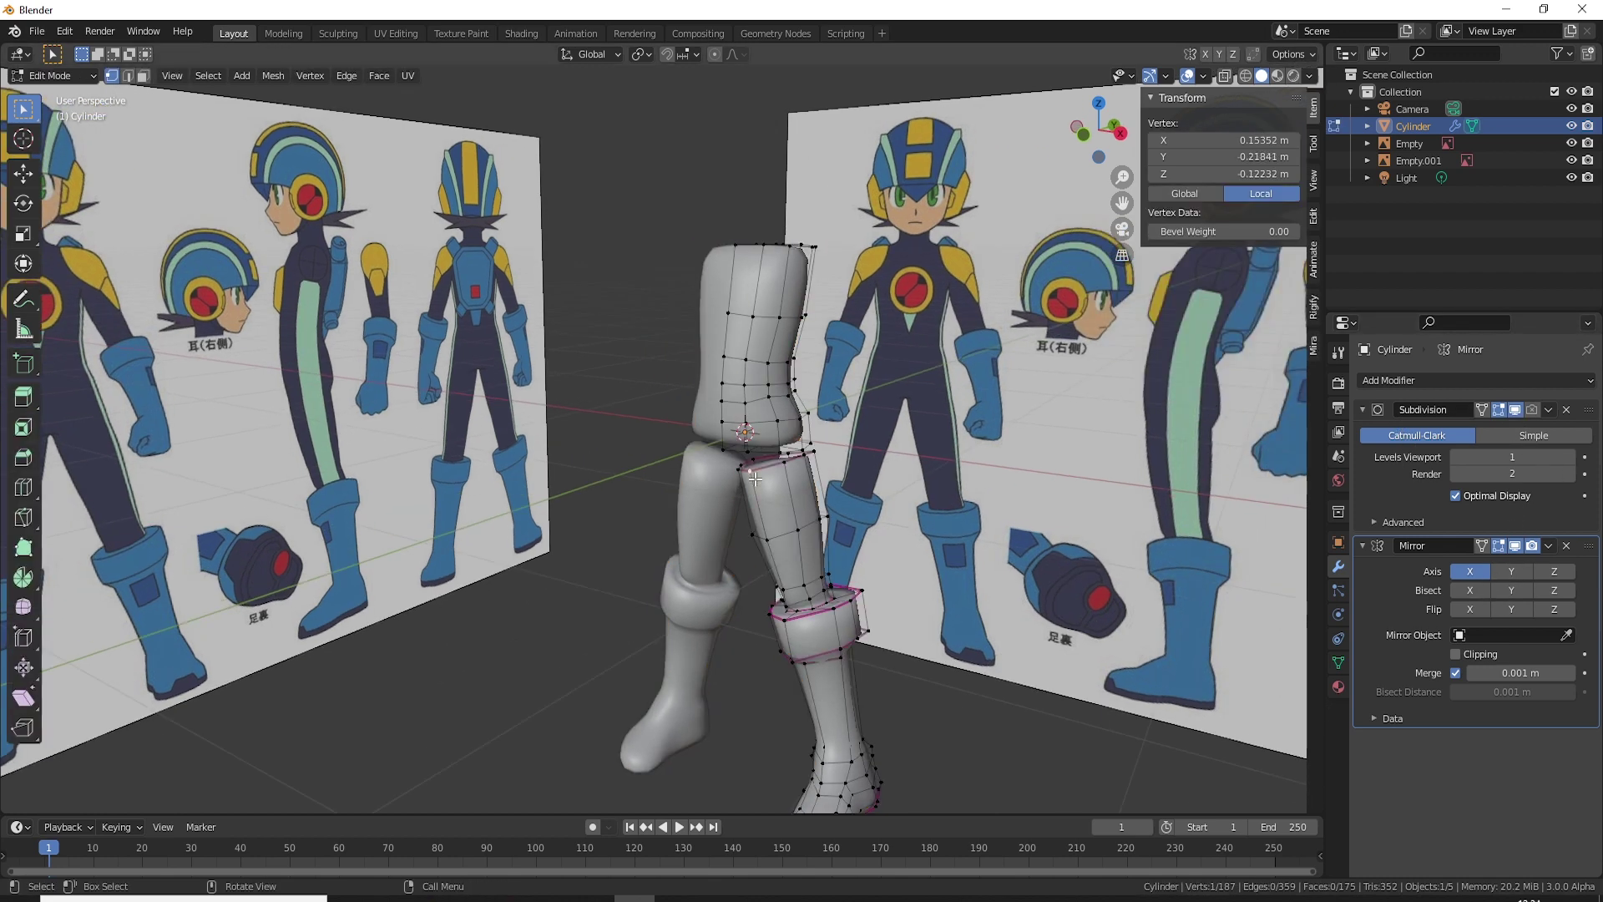
{"action": "key", "text": "l"}
{"action": "key", "text": "g"}
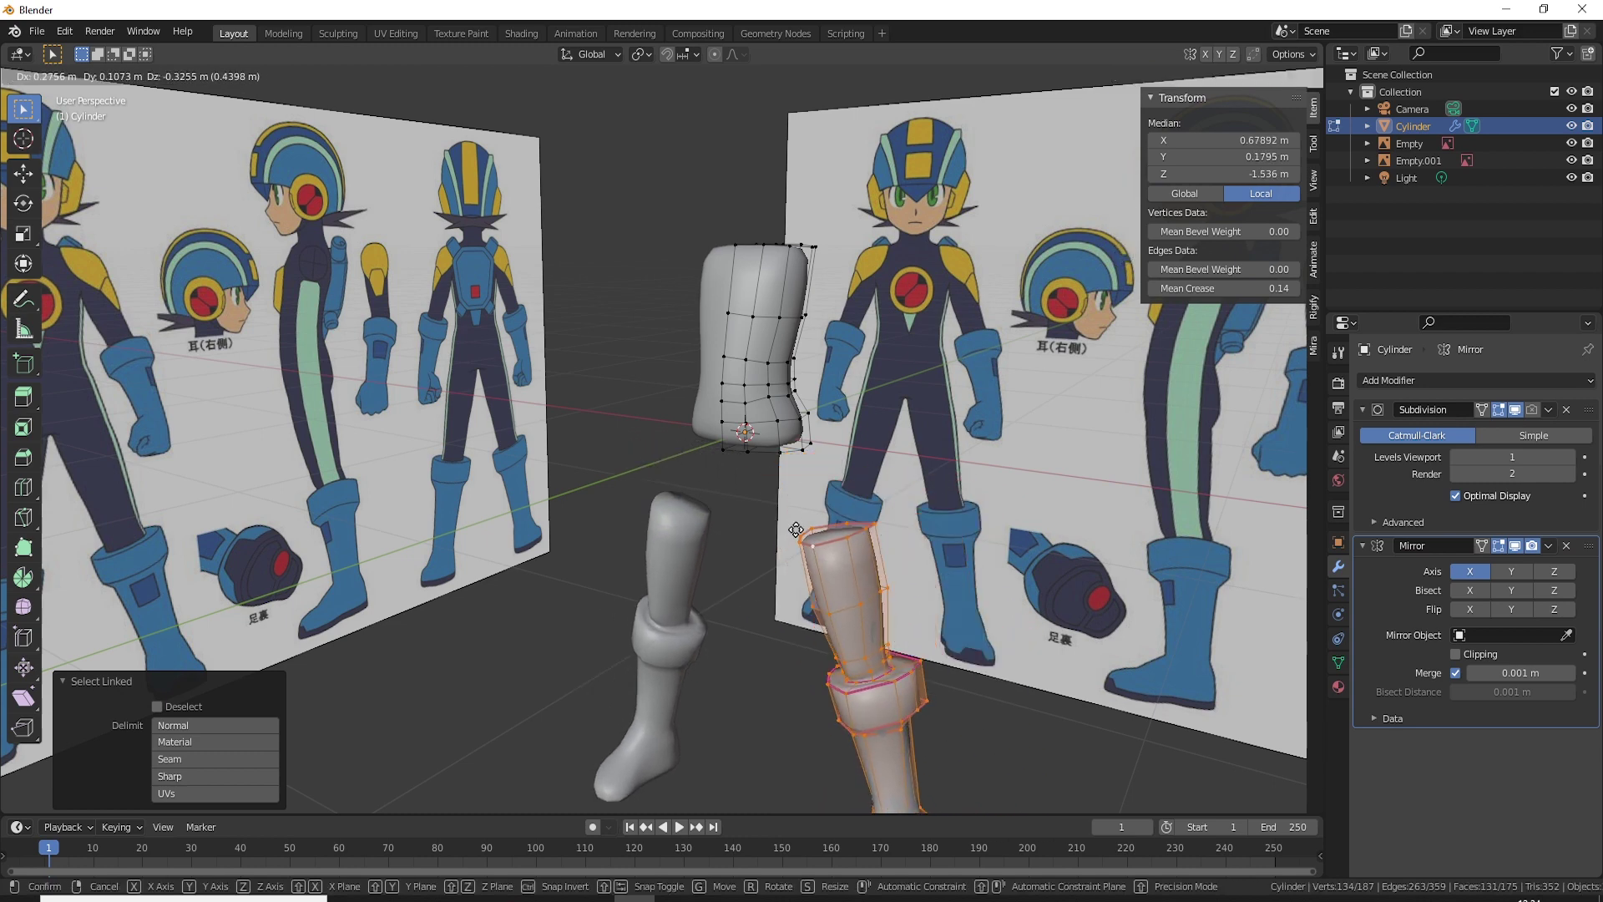
{"action": "left_click", "coordinate": [778, 427]}
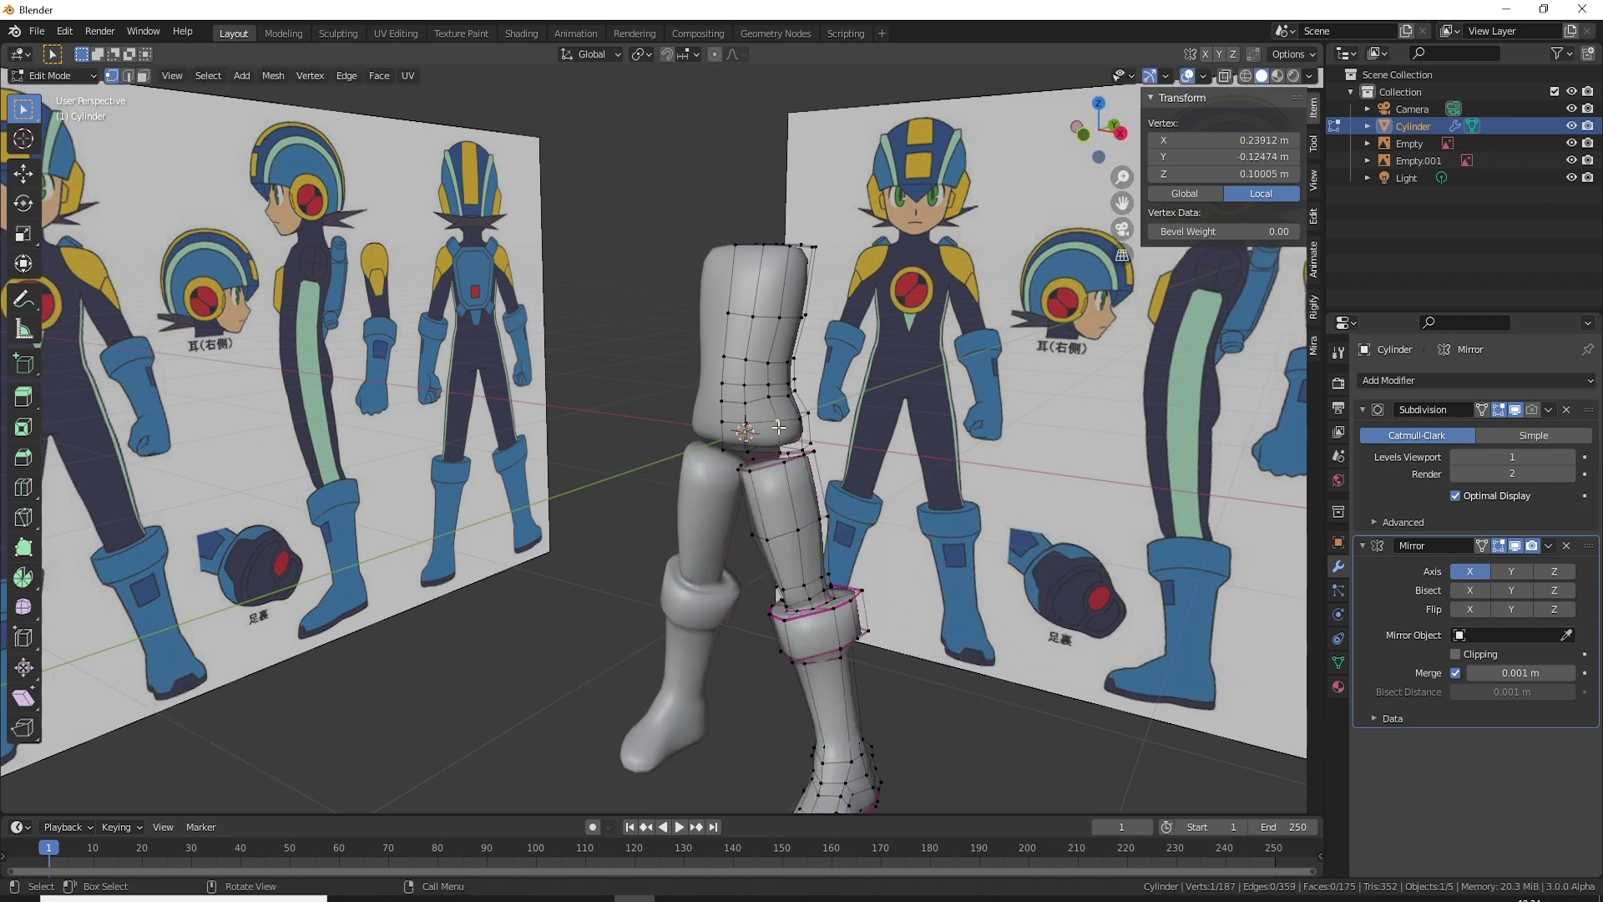
{"action": "key", "text": "l"}
{"action": "key", "text": "g"}
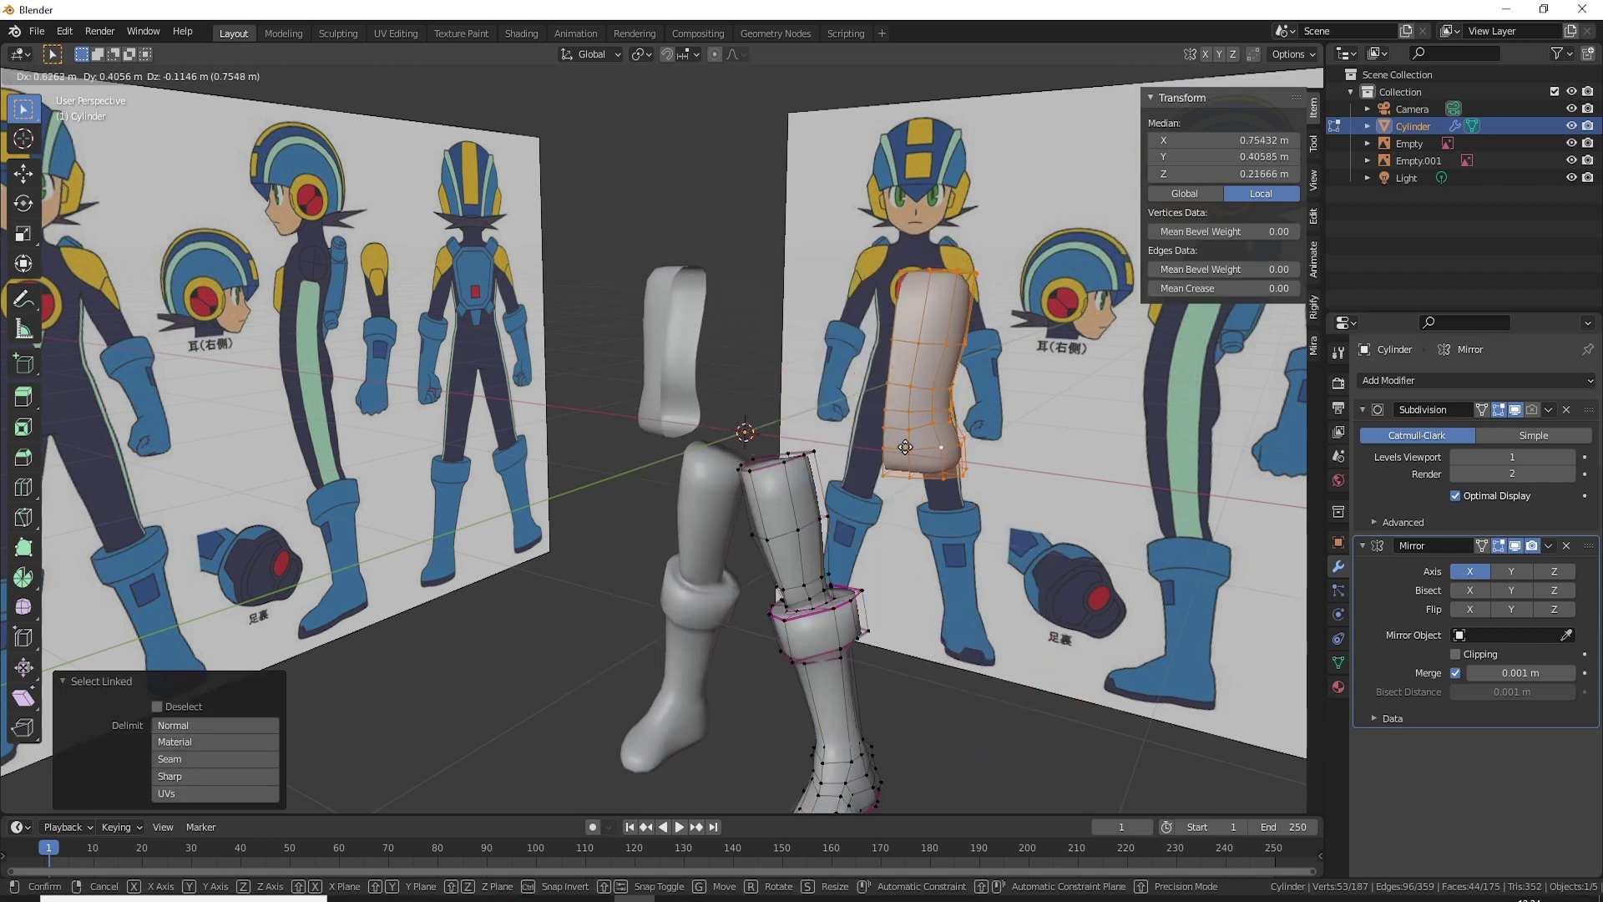
{"action": "key", "text": "Escape"}
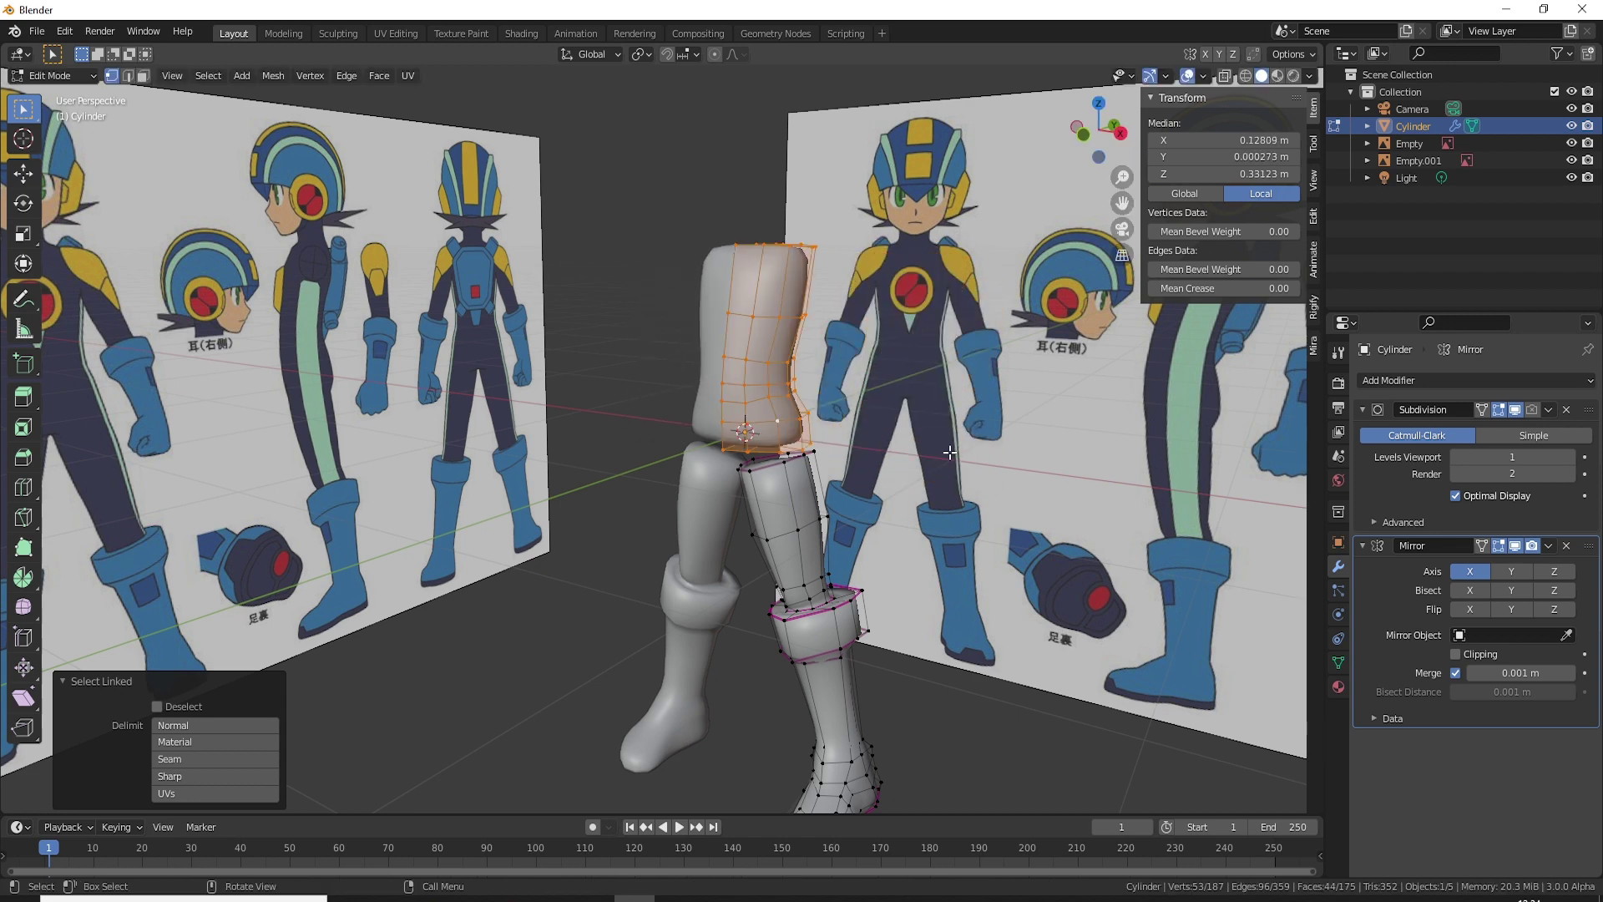
Step: Enable Clipping in the Mirror modifier and inspect the hip join
{"action": "left_click", "coordinate": [1471, 653]}
{"action": "key", "text": "g"}
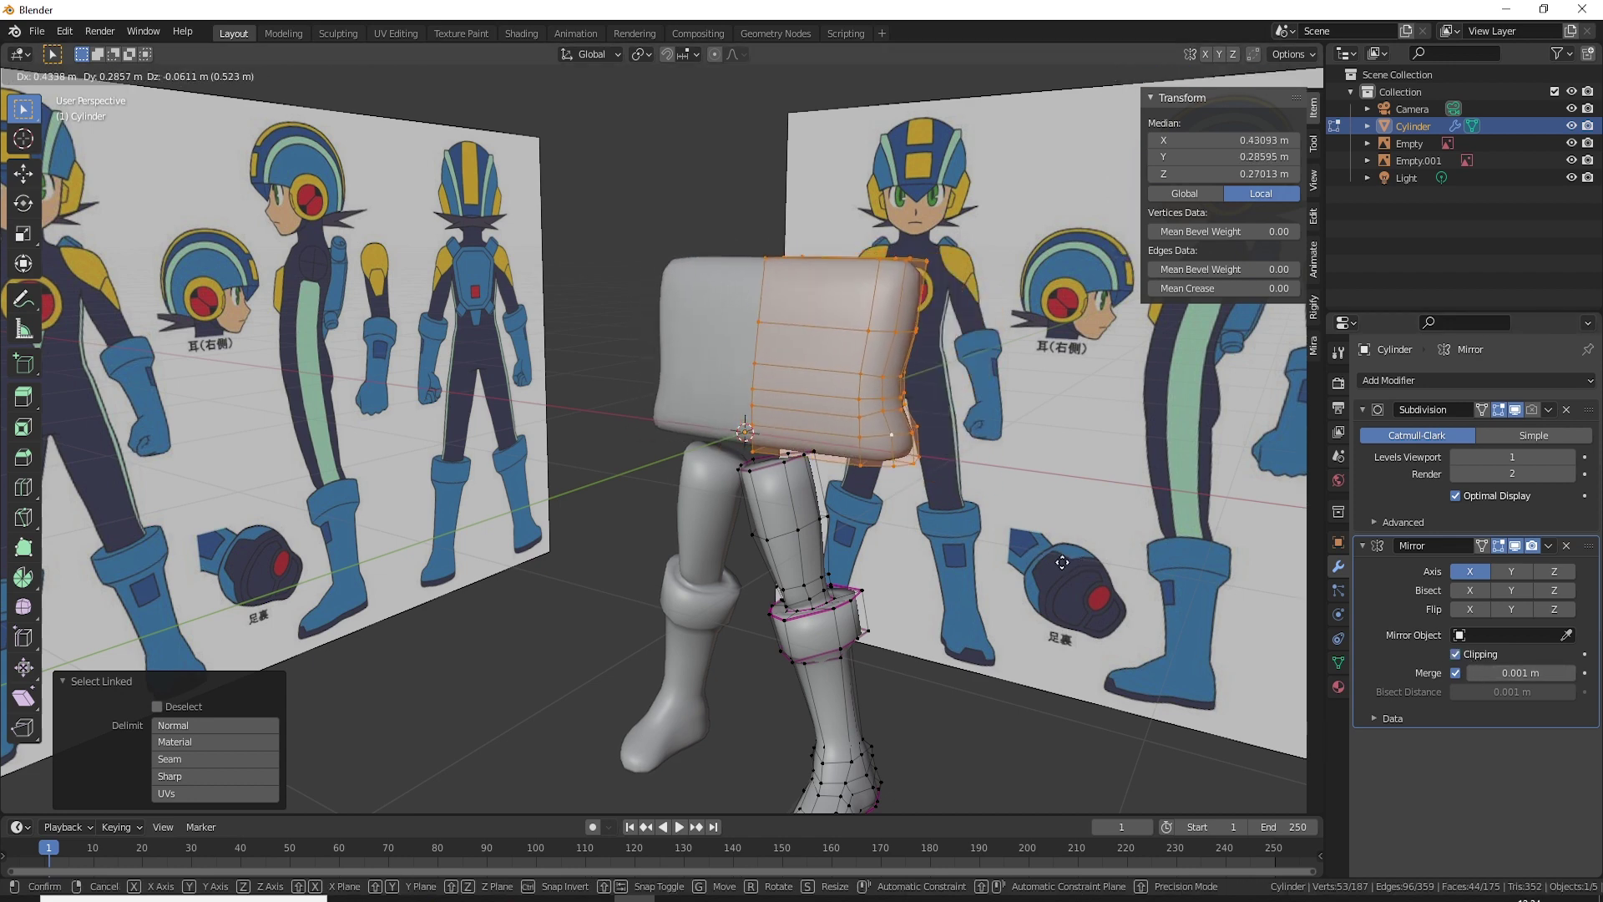
{"action": "key", "text": "Escape"}
{"action": "mouse_move", "coordinate": [718, 468]}
{"action": "middle_mouse_down"}
{"action": "mouse_move", "coordinate": [809, 478]}
{"action": "mouse_move", "coordinate": [808, 451]}
{"action": "middle_mouse_up"}
{"action": "scroll", "coordinate": [808, 424], "scroll_direction": "up", "scroll_amount": 2}
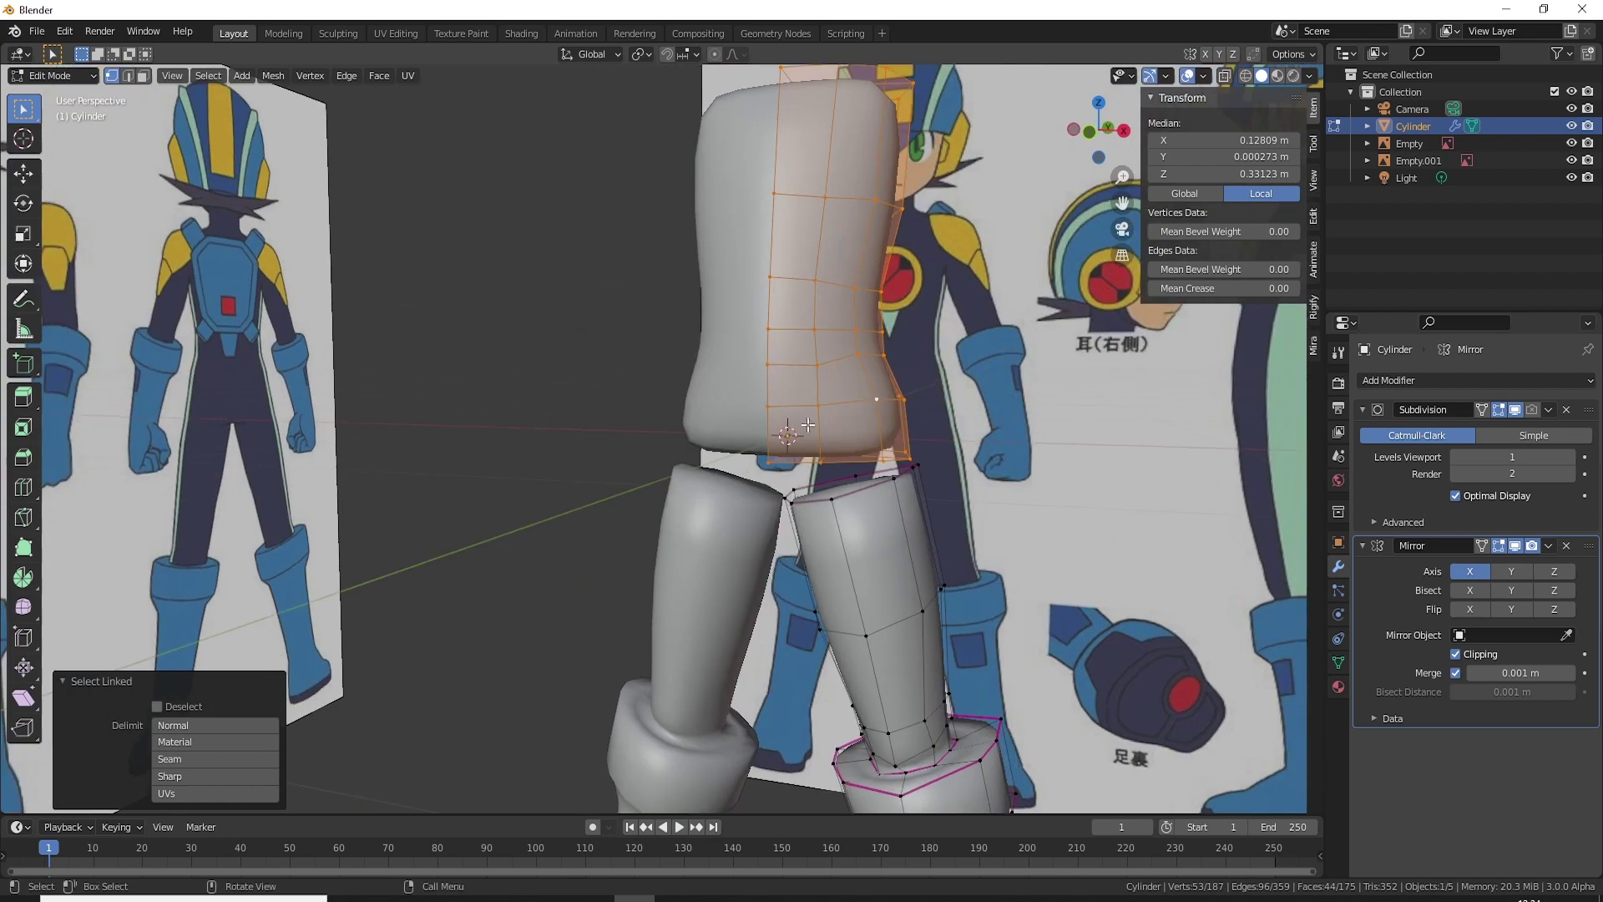
{"action": "left_click", "coordinate": [832, 501]}
{"action": "mouse_move", "coordinate": [833, 507]}
{"action": "middle_mouse_down"}
{"action": "mouse_move", "coordinate": [899, 451]}
{"action": "mouse_move", "coordinate": [858, 458]}
{"action": "middle_mouse_up"}
Step: Review the joined body from the front in X-ray against the reference
{"action": "key", "text": "Tab"}
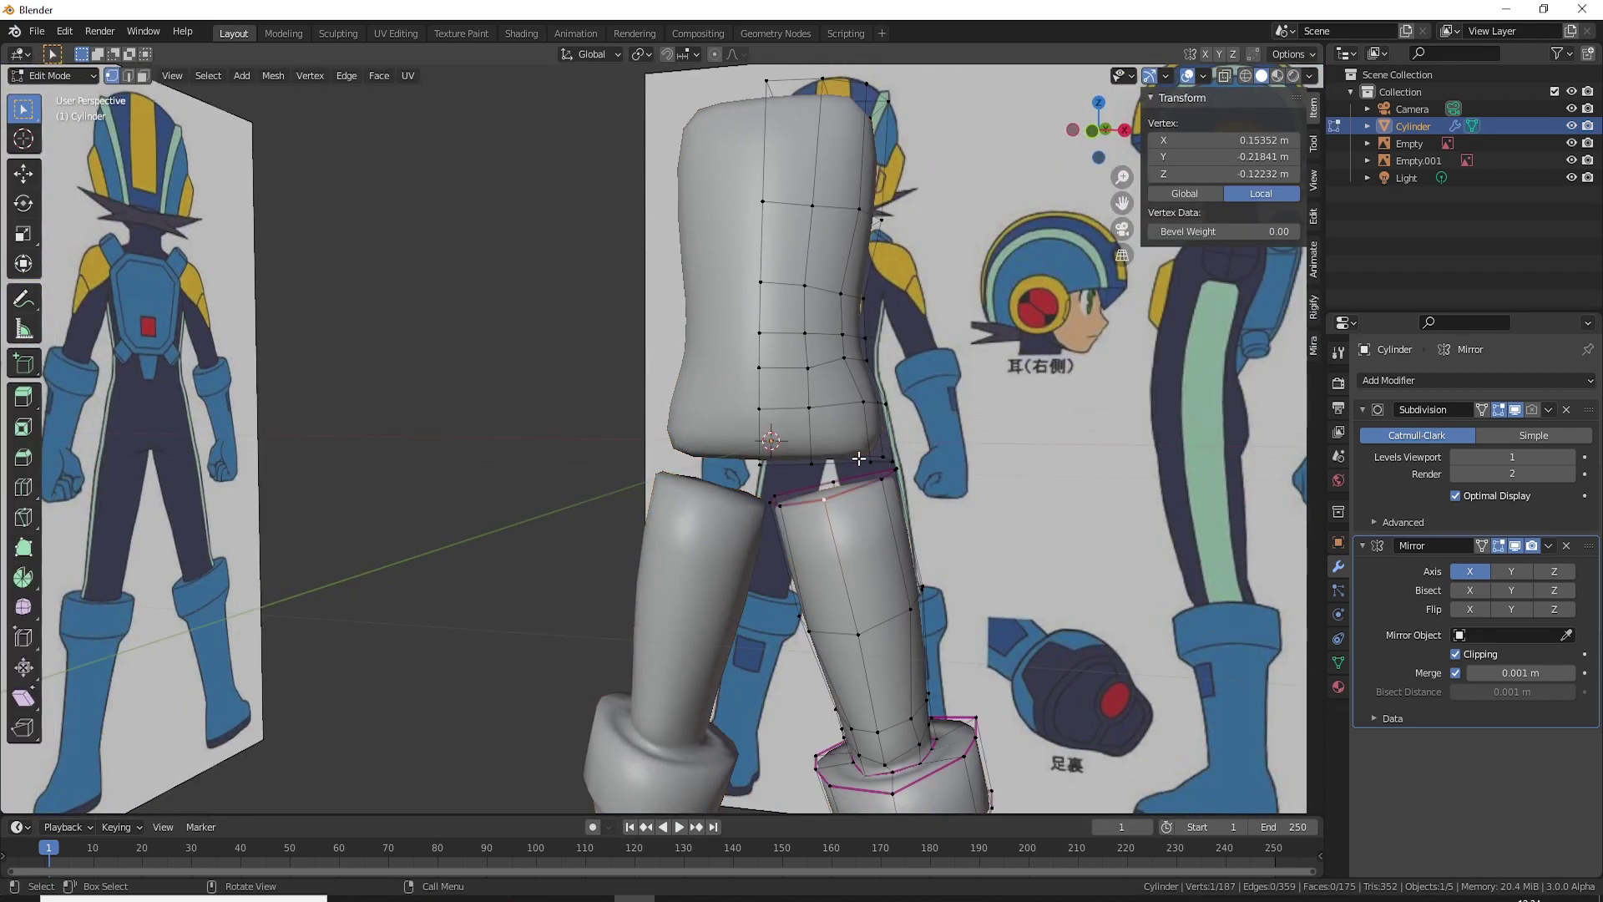
{"action": "key", "text": "Tab"}
{"action": "key", "text": "Tab"}
{"action": "key", "text": "Tab"}
{"action": "middle_click_drag", "start_coordinate": [804, 492], "coordinate": [789, 499]}
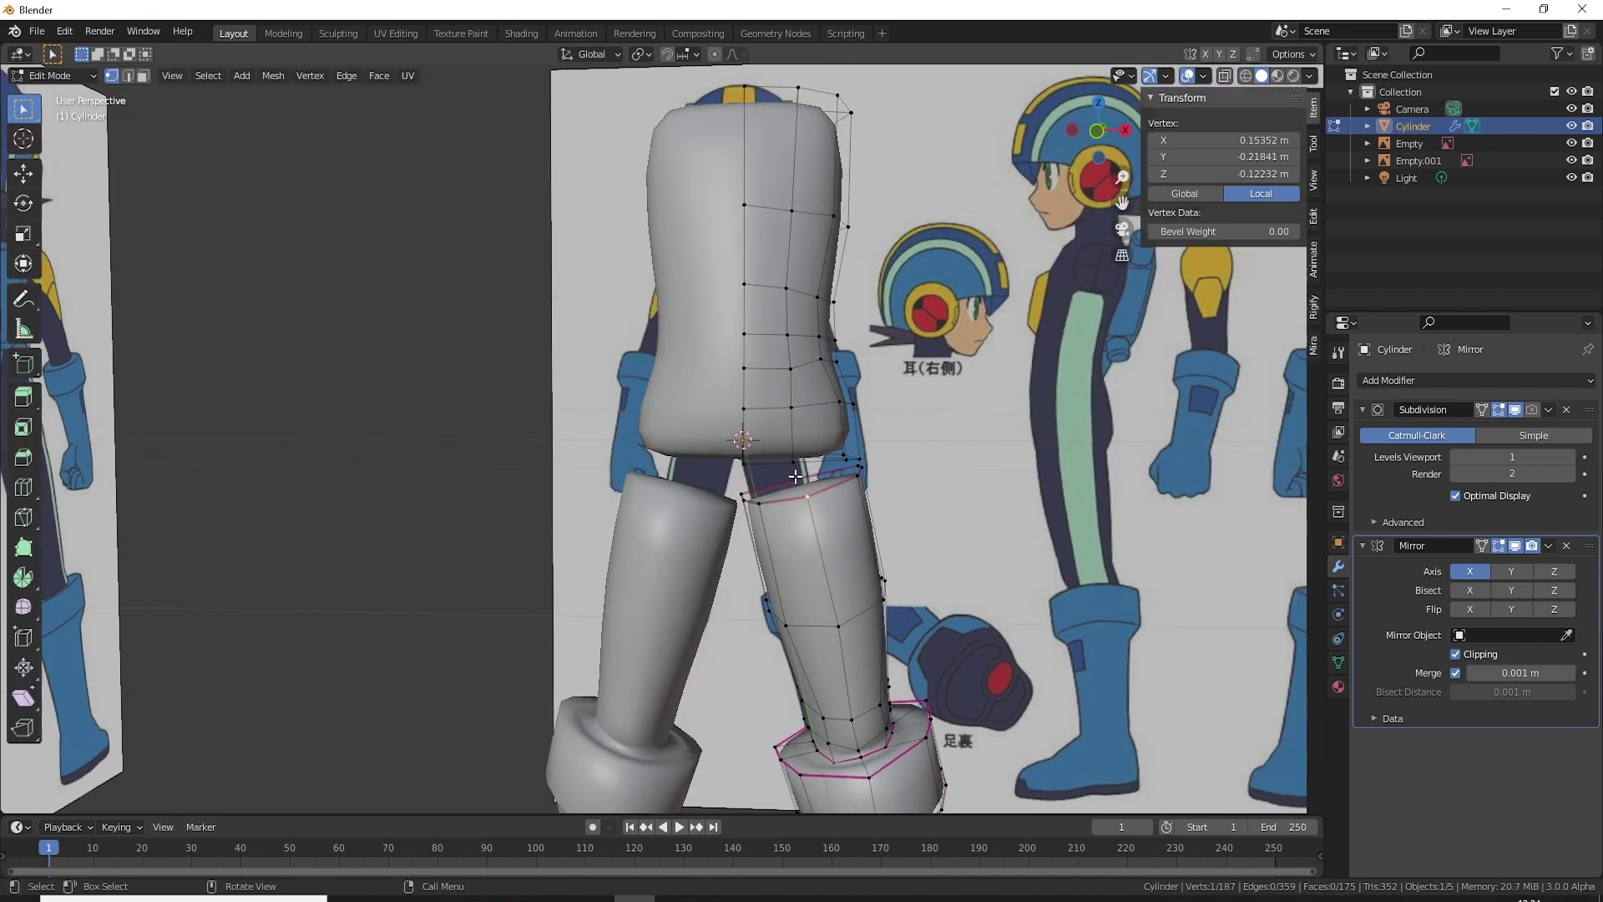
{"action": "key", "text": "KP_1"}
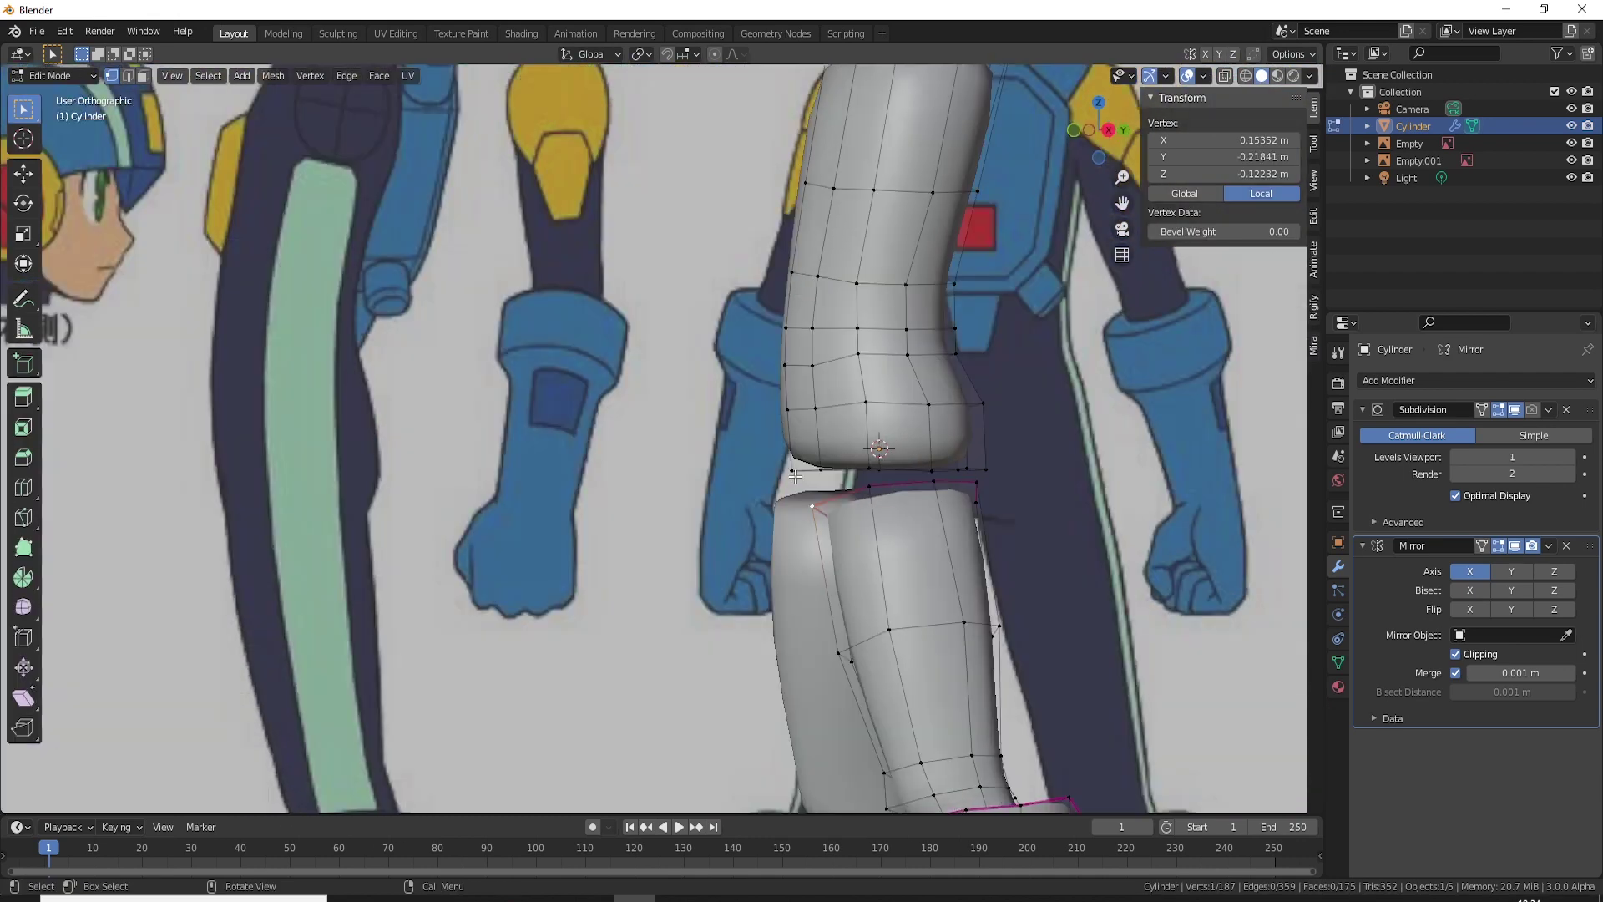
{"action": "scroll", "coordinate": [819, 555], "scroll_direction": "up", "scroll_amount": 3}
{"action": "key", "text": "alt+z"}
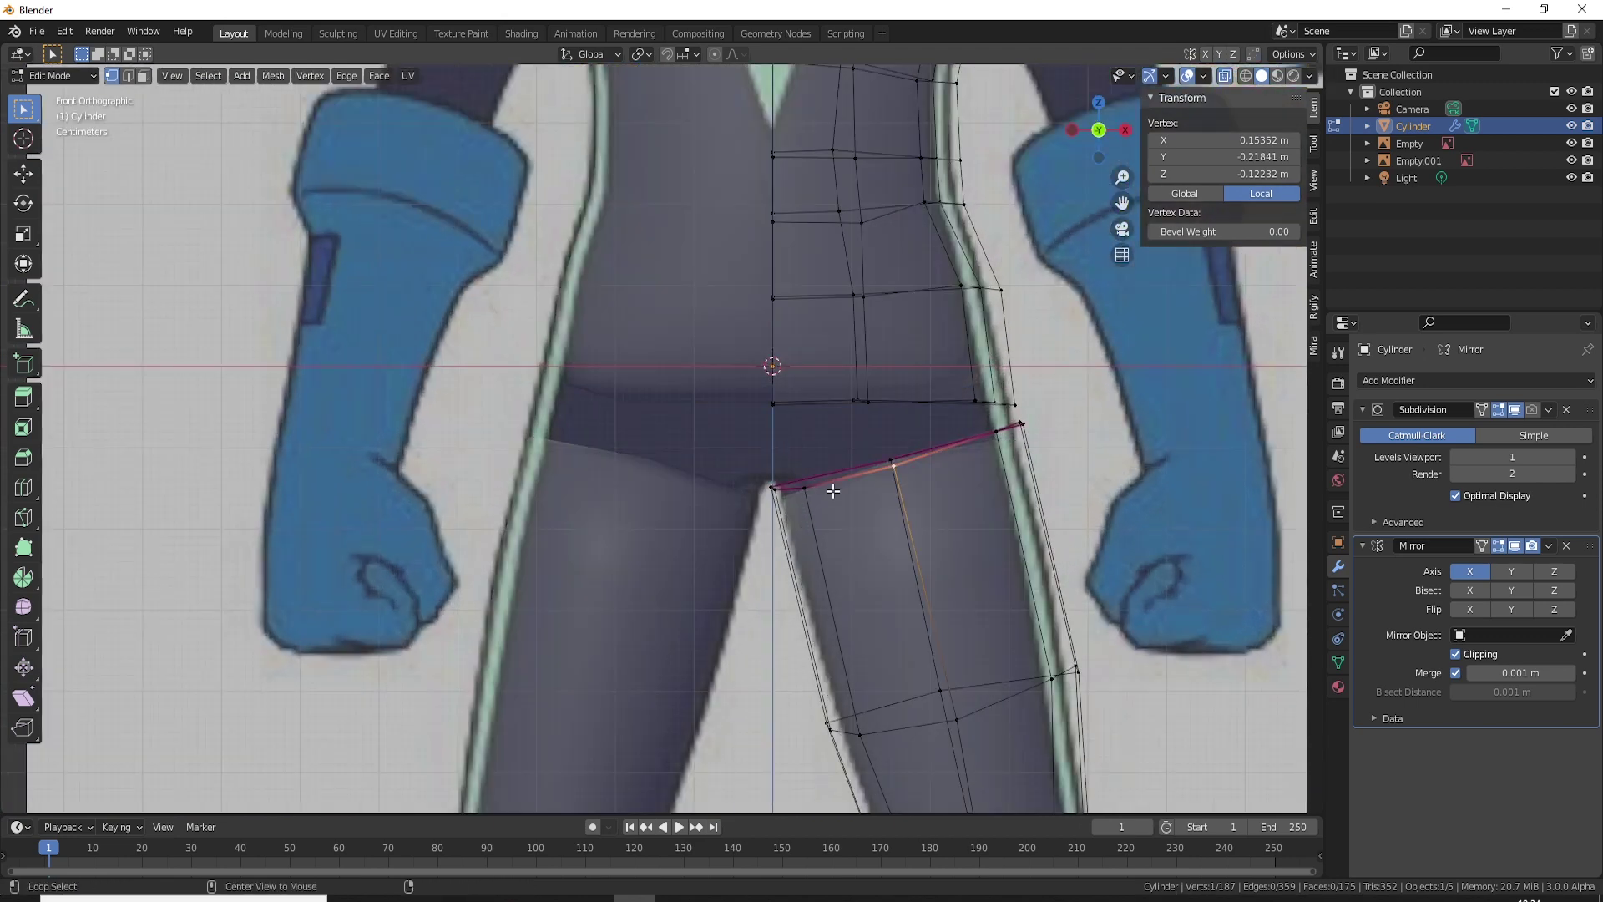
{"action": "middle_click_drag", "start_coordinate": [831, 409], "coordinate": [822, 407]}
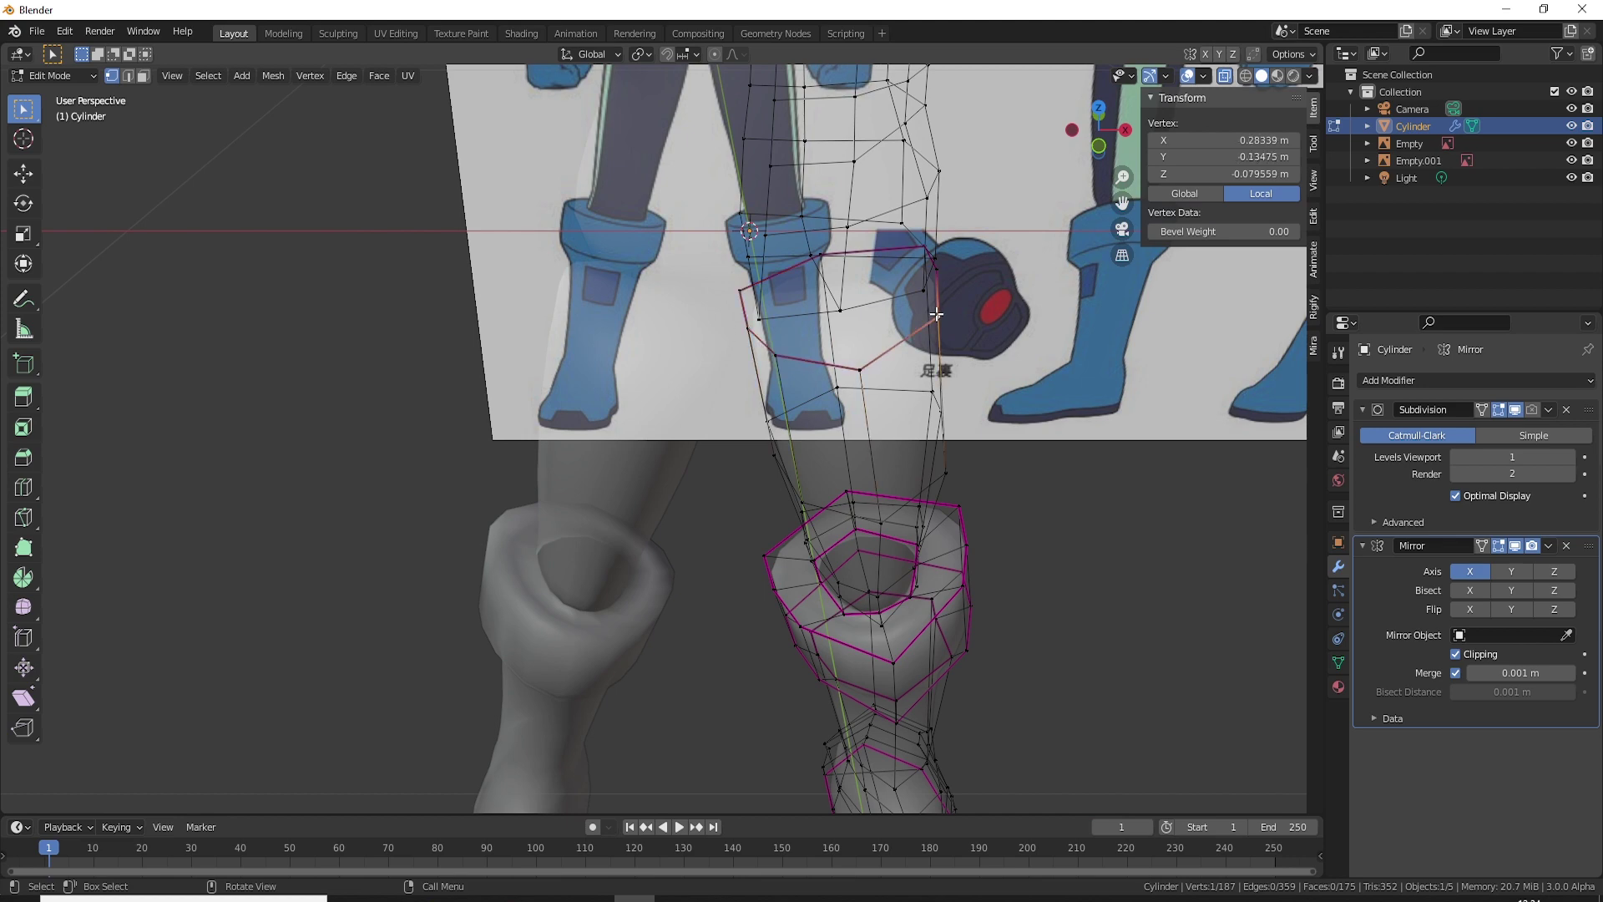
Step: Cut a new edge loop running down the torso near its centre line
{"action": "middle_click_drag", "start_coordinate": [936, 275], "coordinate": [648, 447]}
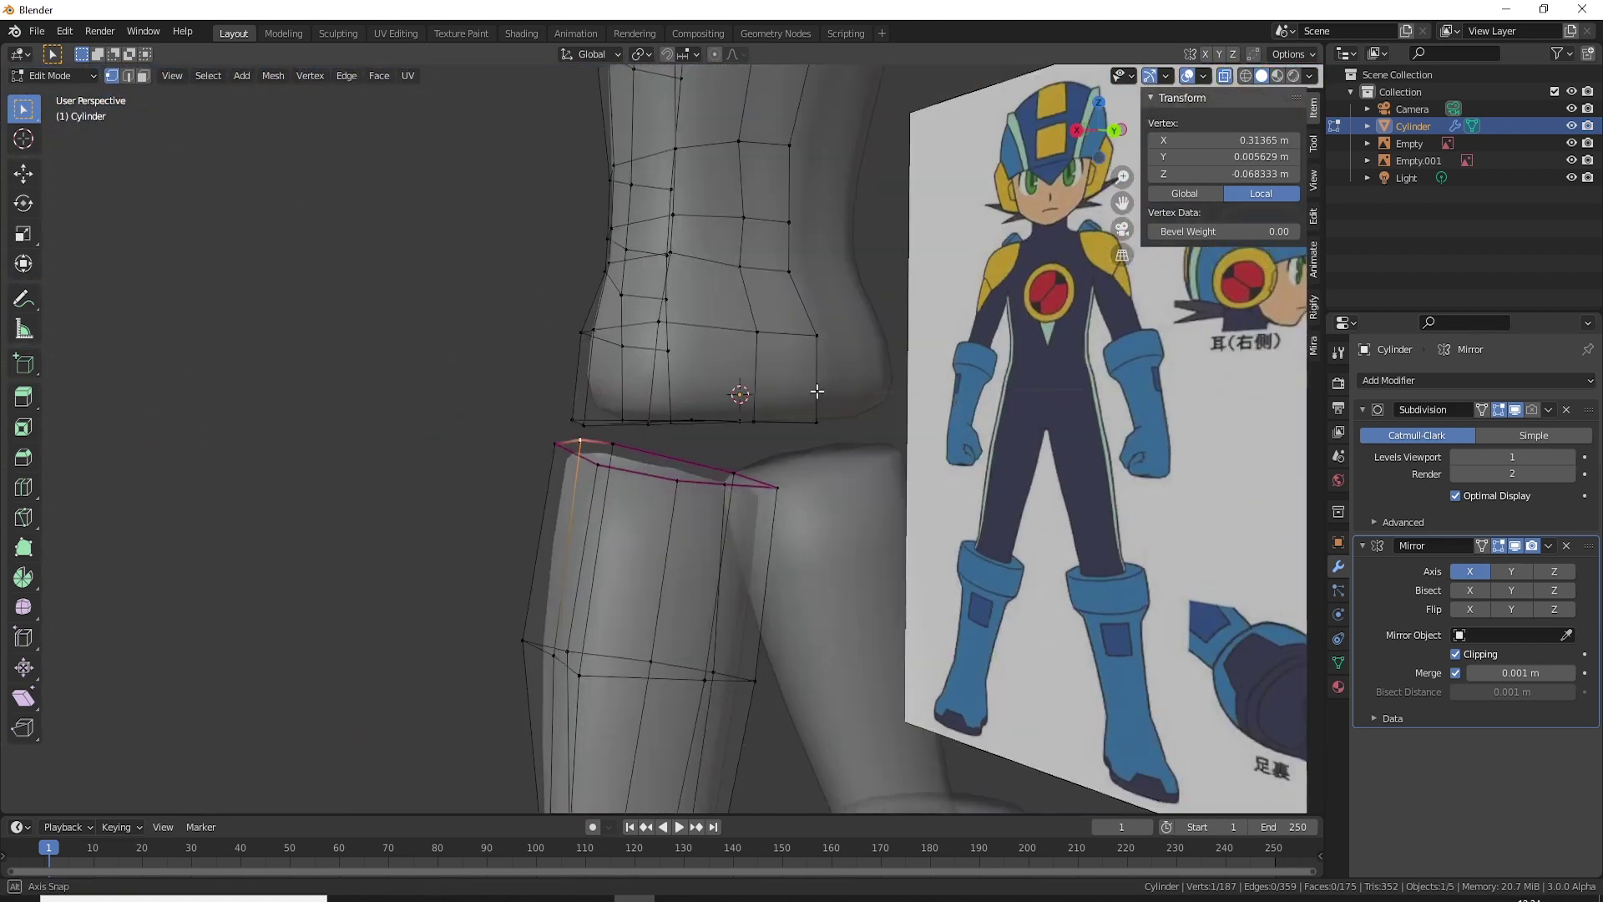
{"action": "middle_click_drag", "start_coordinate": [694, 464], "coordinate": [840, 547]}
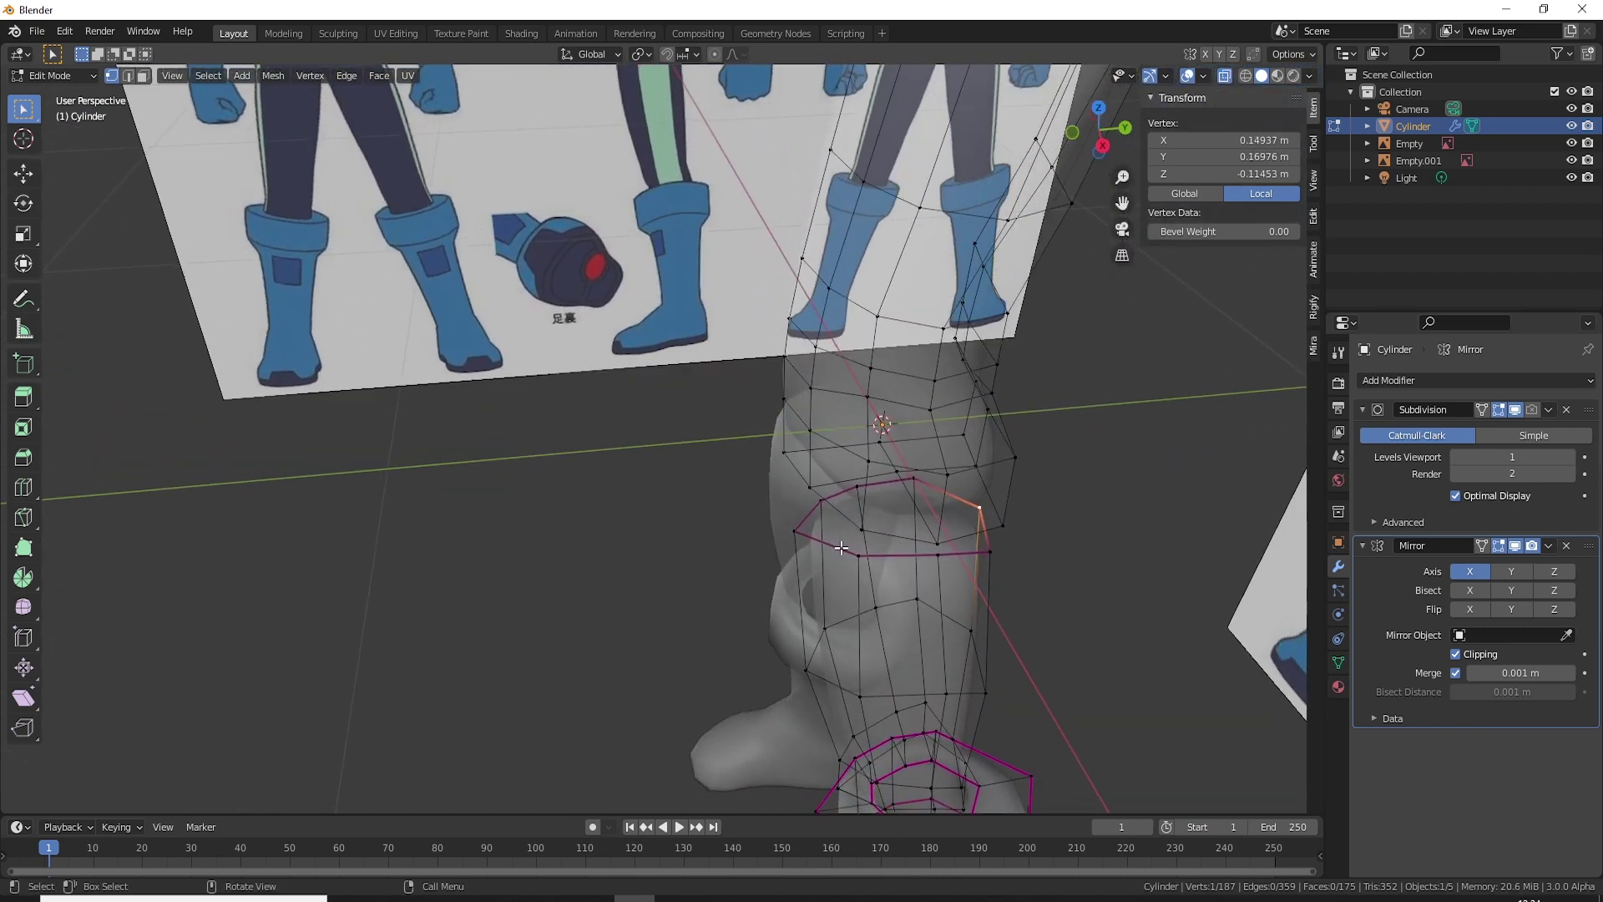
{"action": "mouse_move", "coordinate": [844, 552]}
{"action": "middle_mouse_down"}
{"action": "mouse_move", "coordinate": [913, 445]}
{"action": "mouse_move", "coordinate": [959, 486]}
{"action": "middle_mouse_up"}
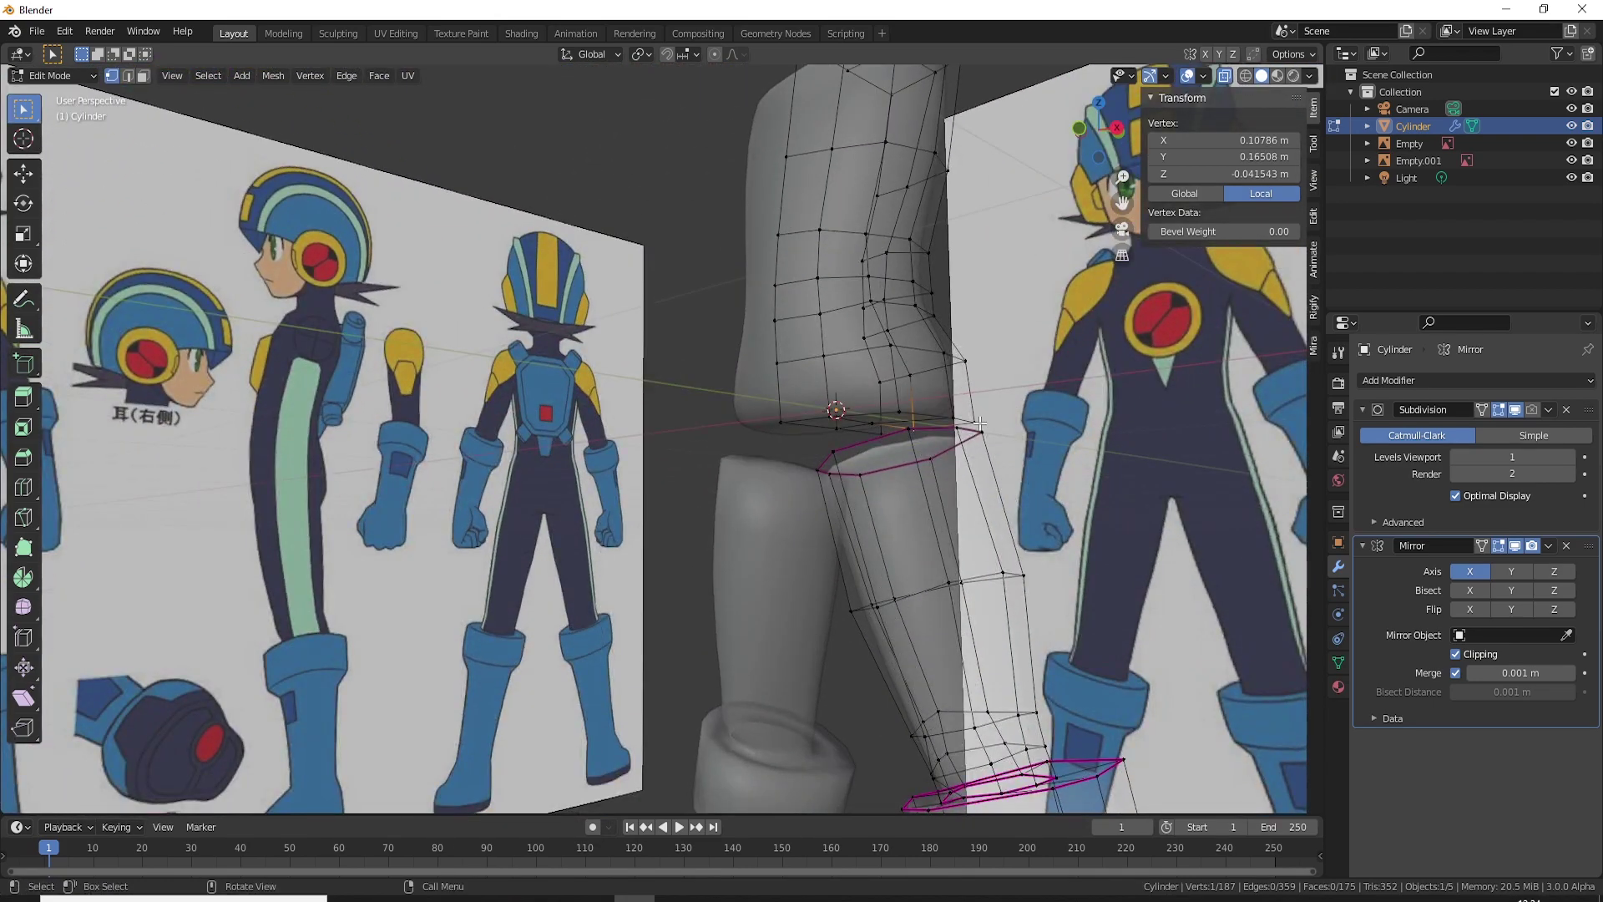
{"action": "middle_click_drag", "start_coordinate": [835, 409], "coordinate": [866, 442]}
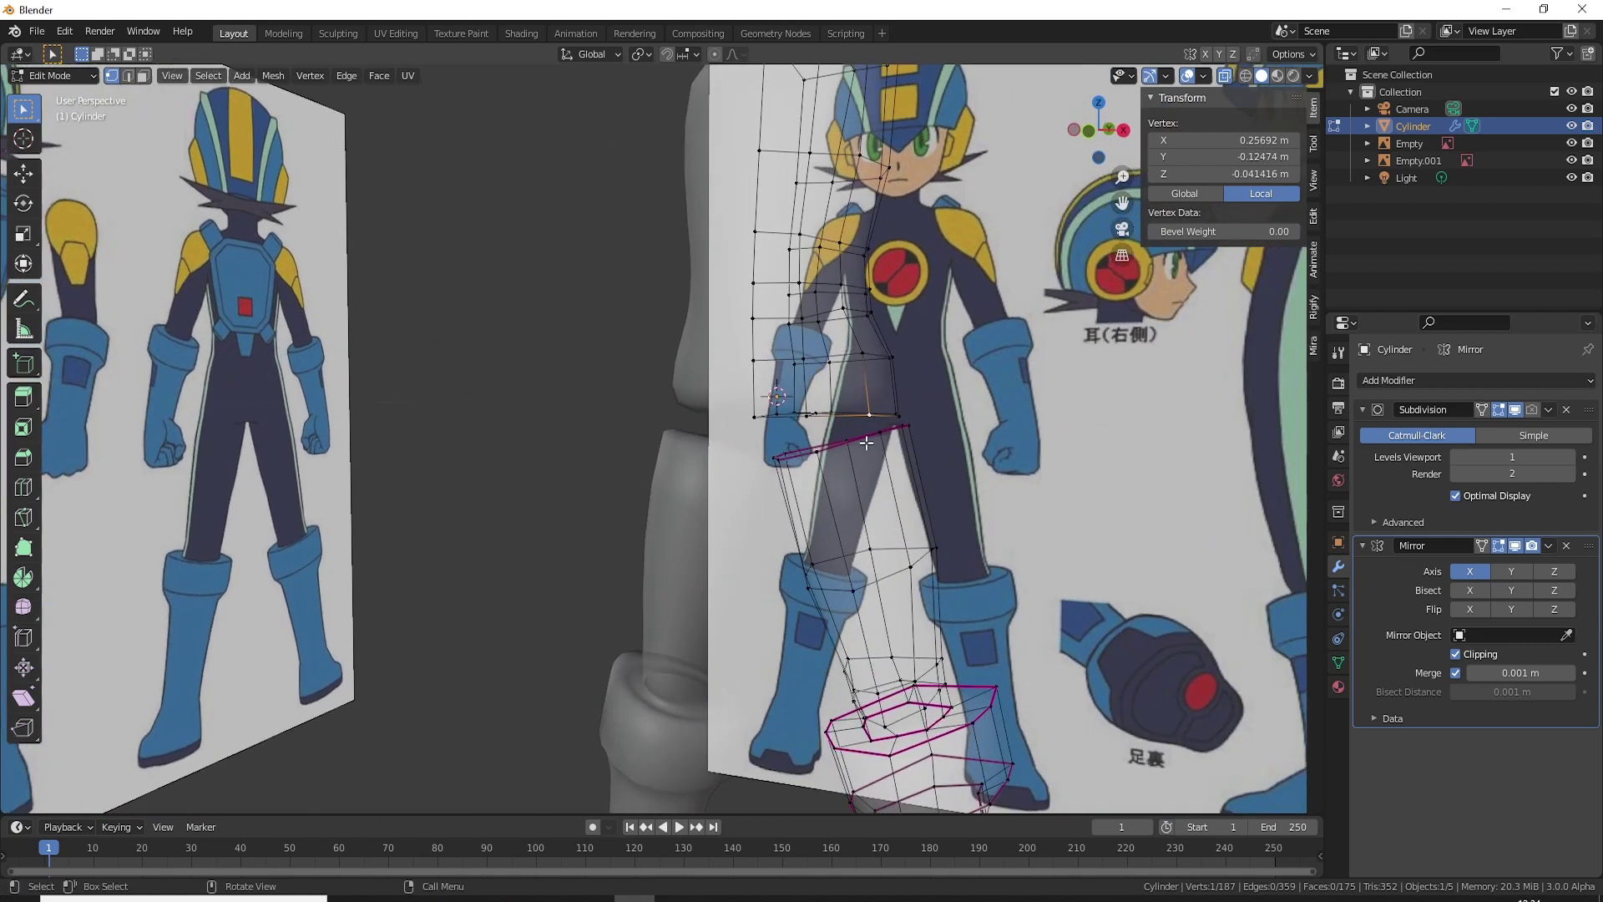
{"action": "key", "text": "ctrl+r"}
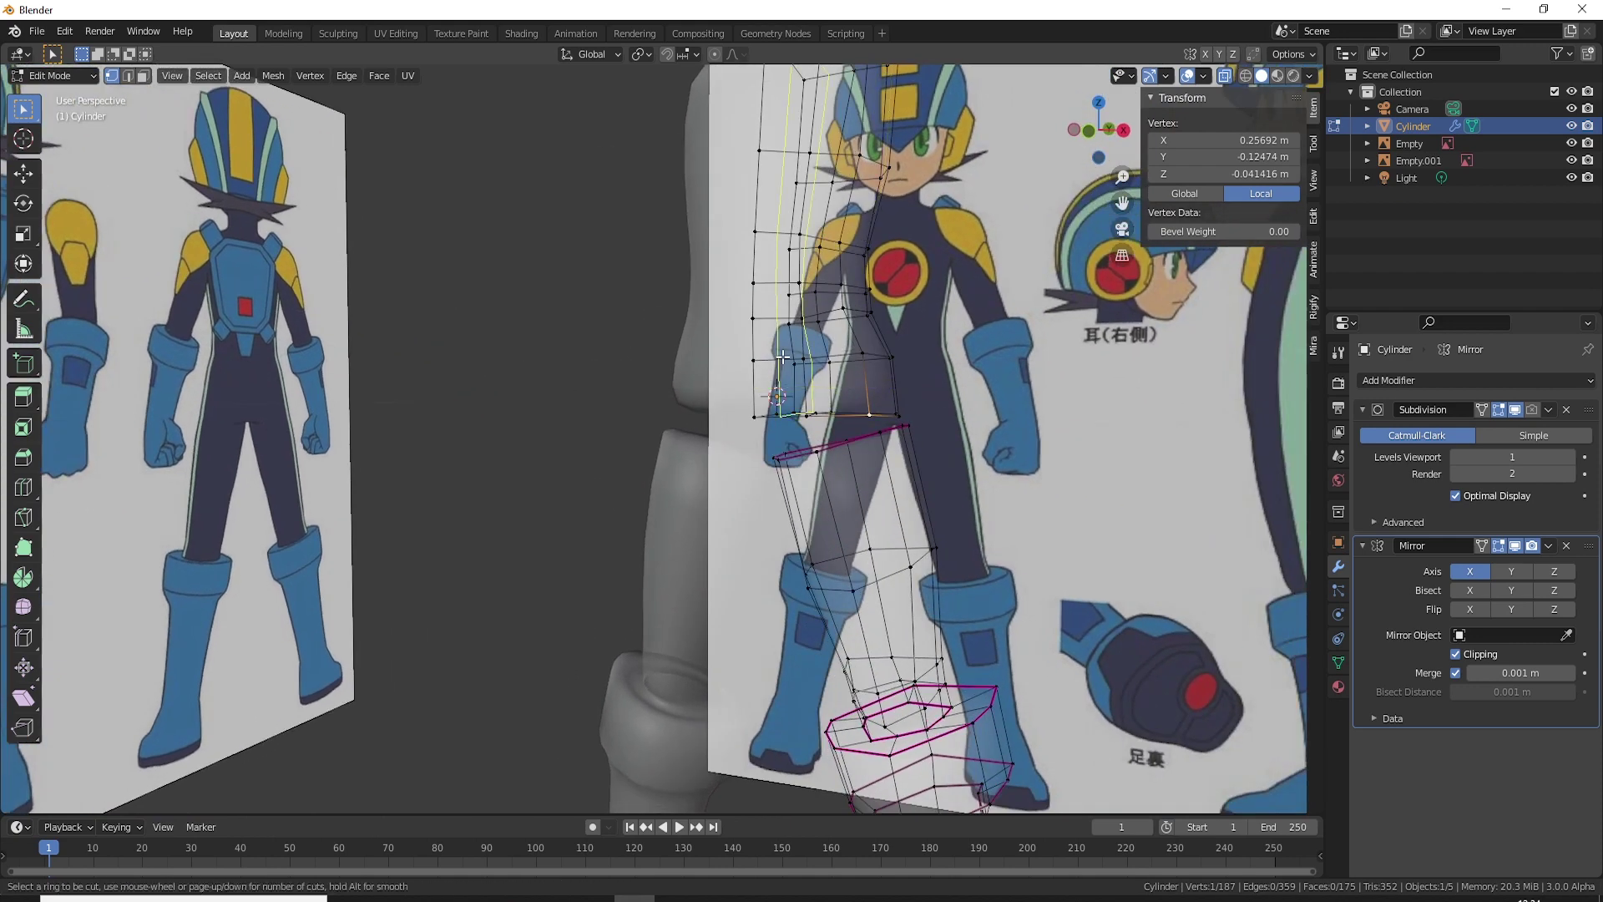
{"action": "left_click", "coordinate": [782, 357]}
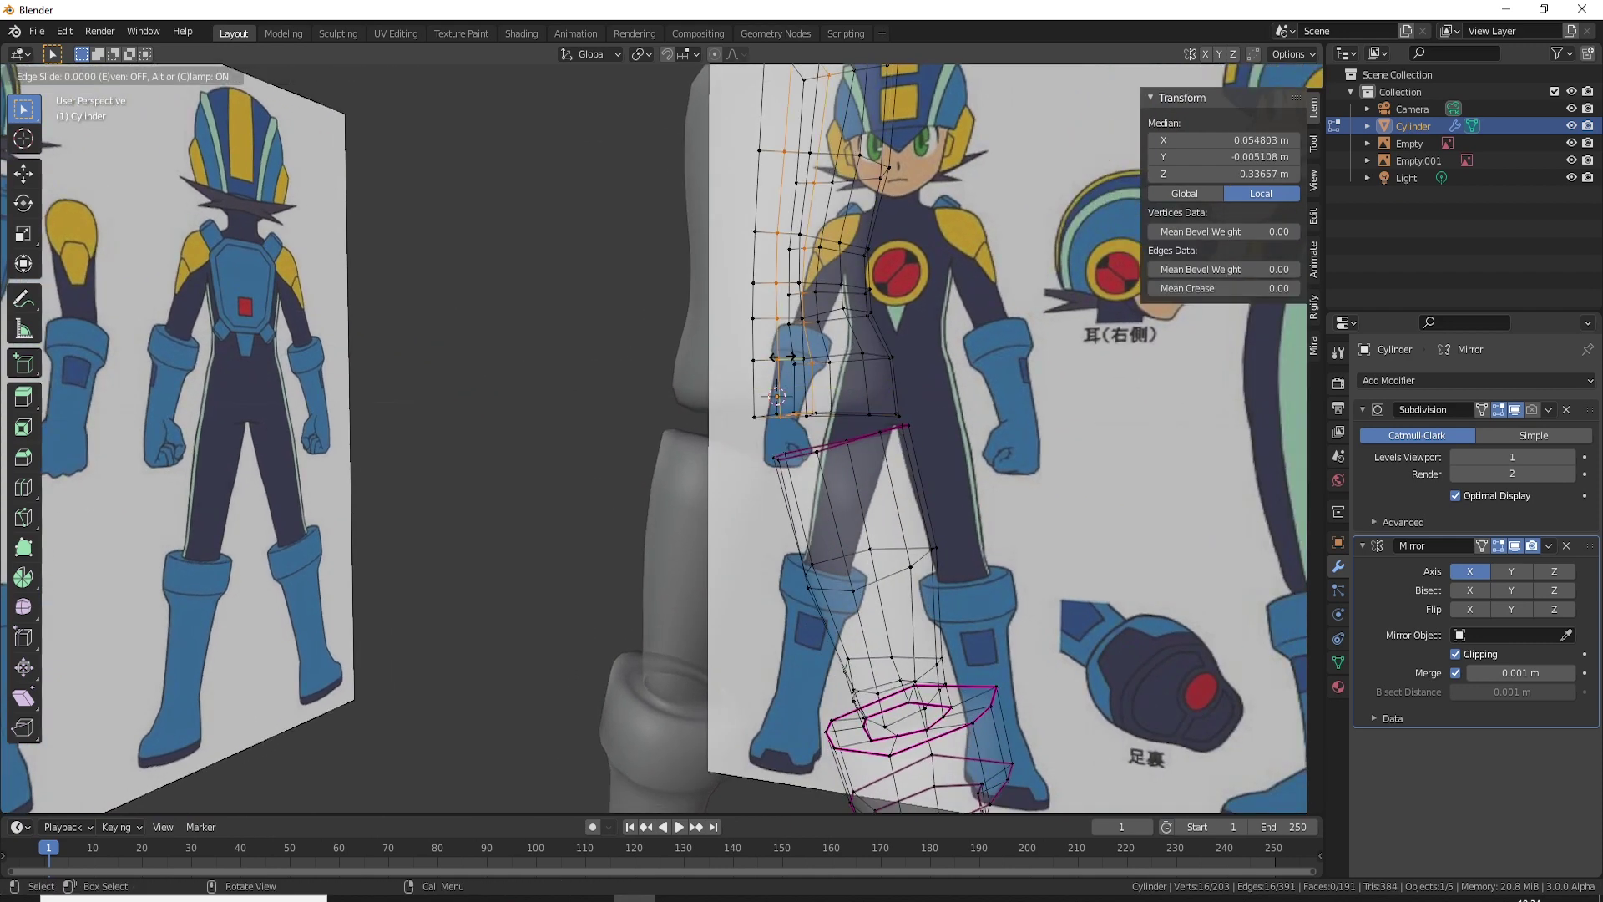
{"action": "left_click", "coordinate": [772, 359]}
Step: In front view, shift the new edge loop to follow the reference
{"action": "middle_click_drag", "start_coordinate": [771, 358], "coordinate": [802, 378]}
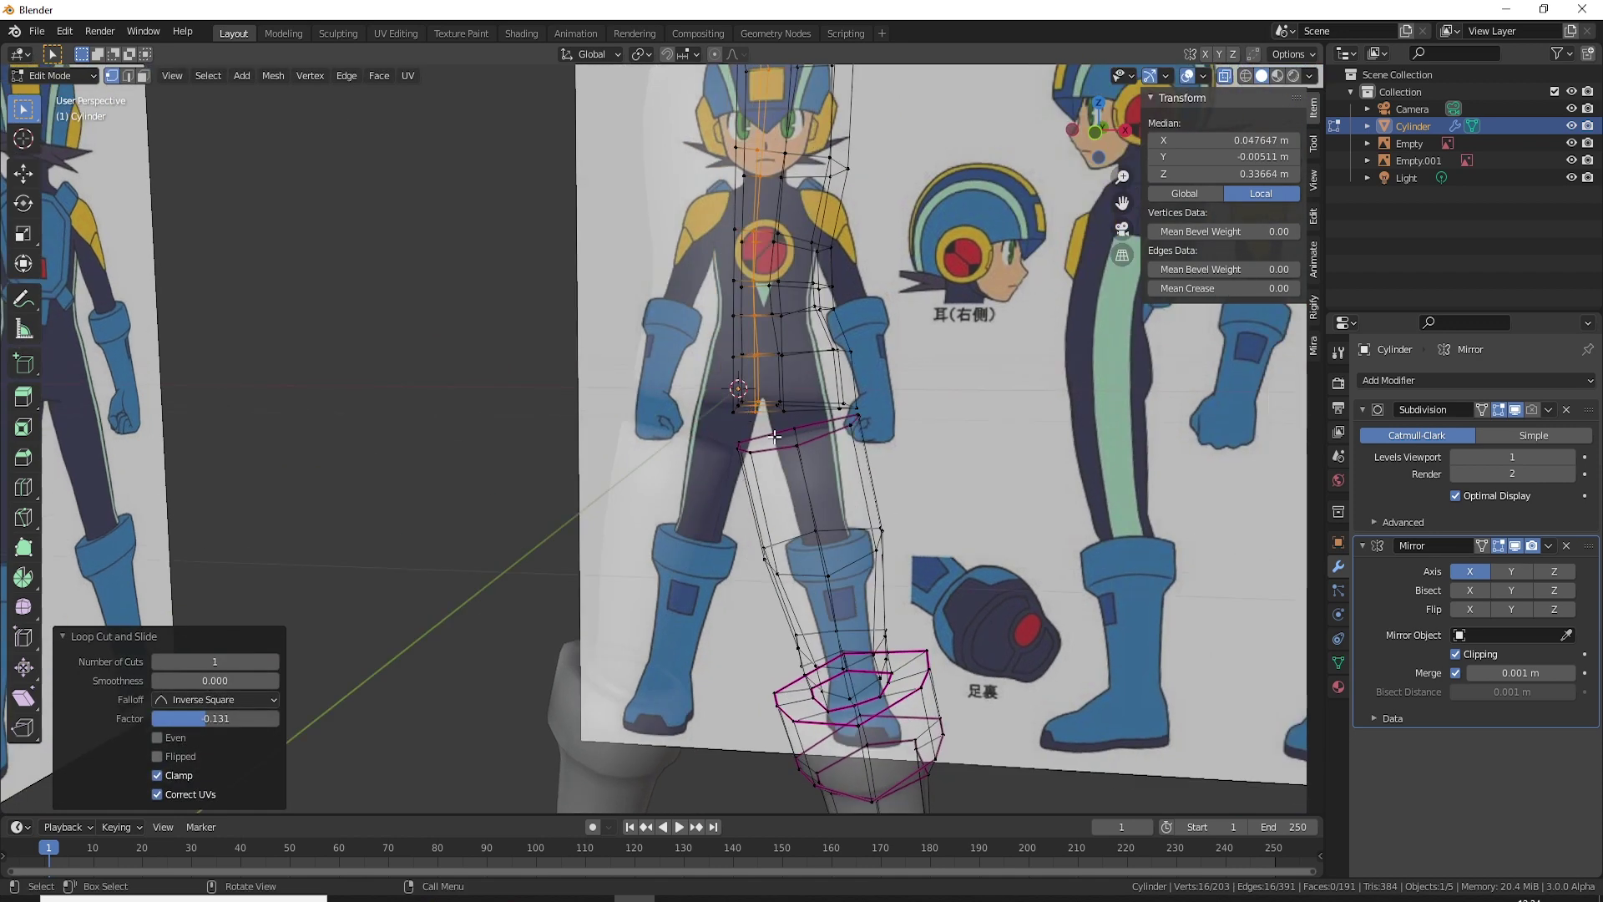
{"action": "key", "text": "KP_1"}
{"action": "scroll", "coordinate": [766, 453], "scroll_direction": "up", "scroll_amount": 3}
{"action": "scroll", "coordinate": [766, 454], "scroll_direction": "up", "scroll_amount": 2}
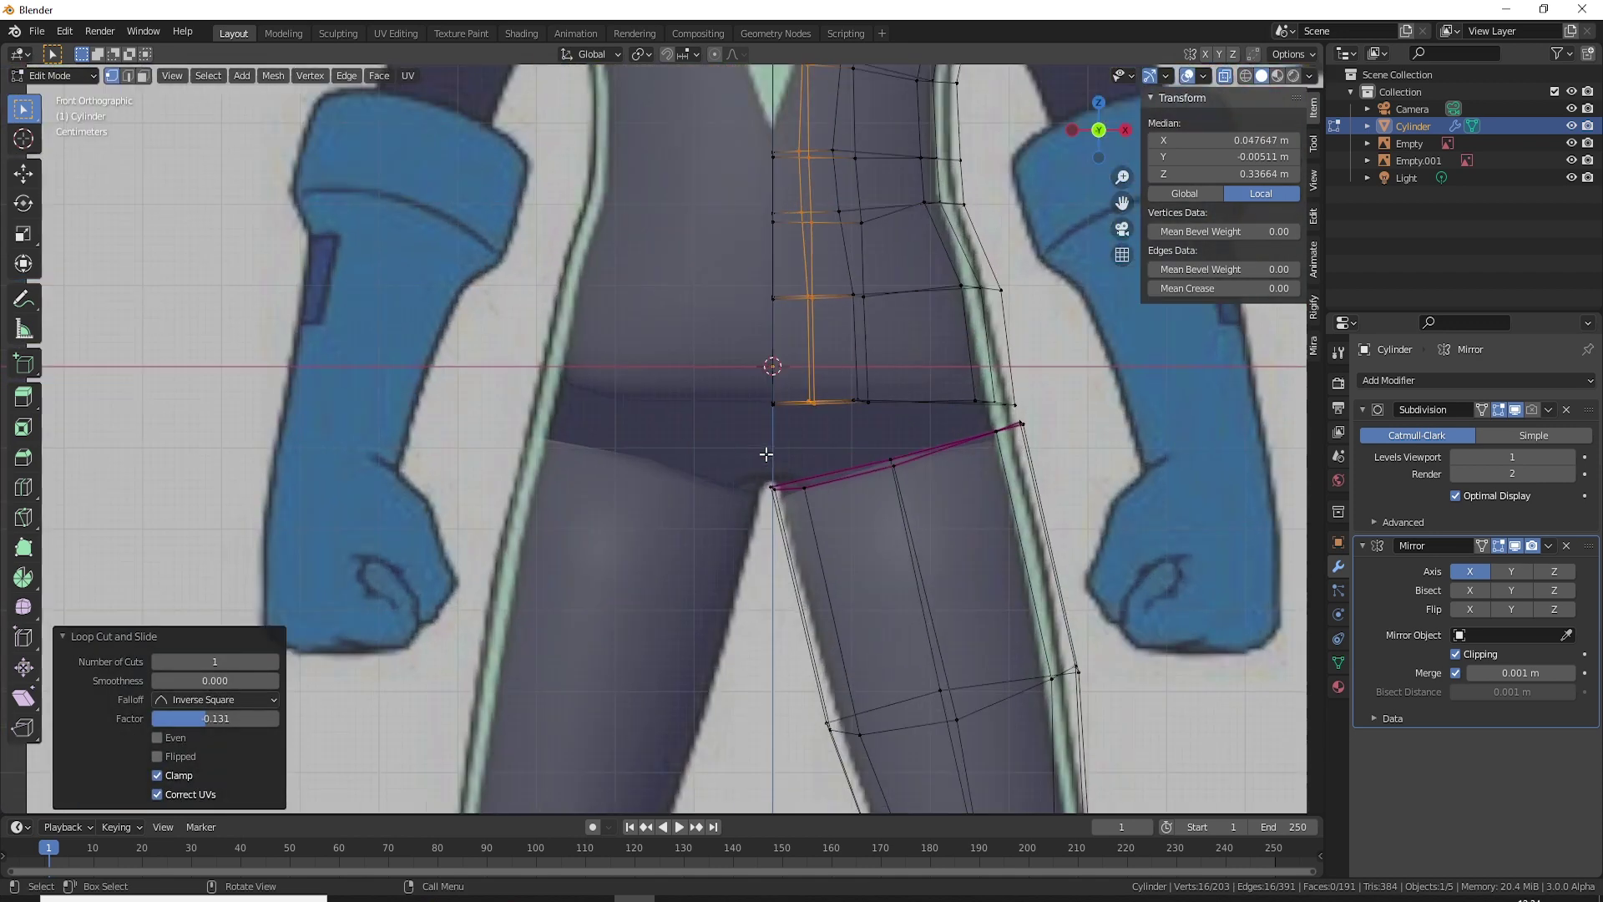
{"action": "key", "text": "g"}
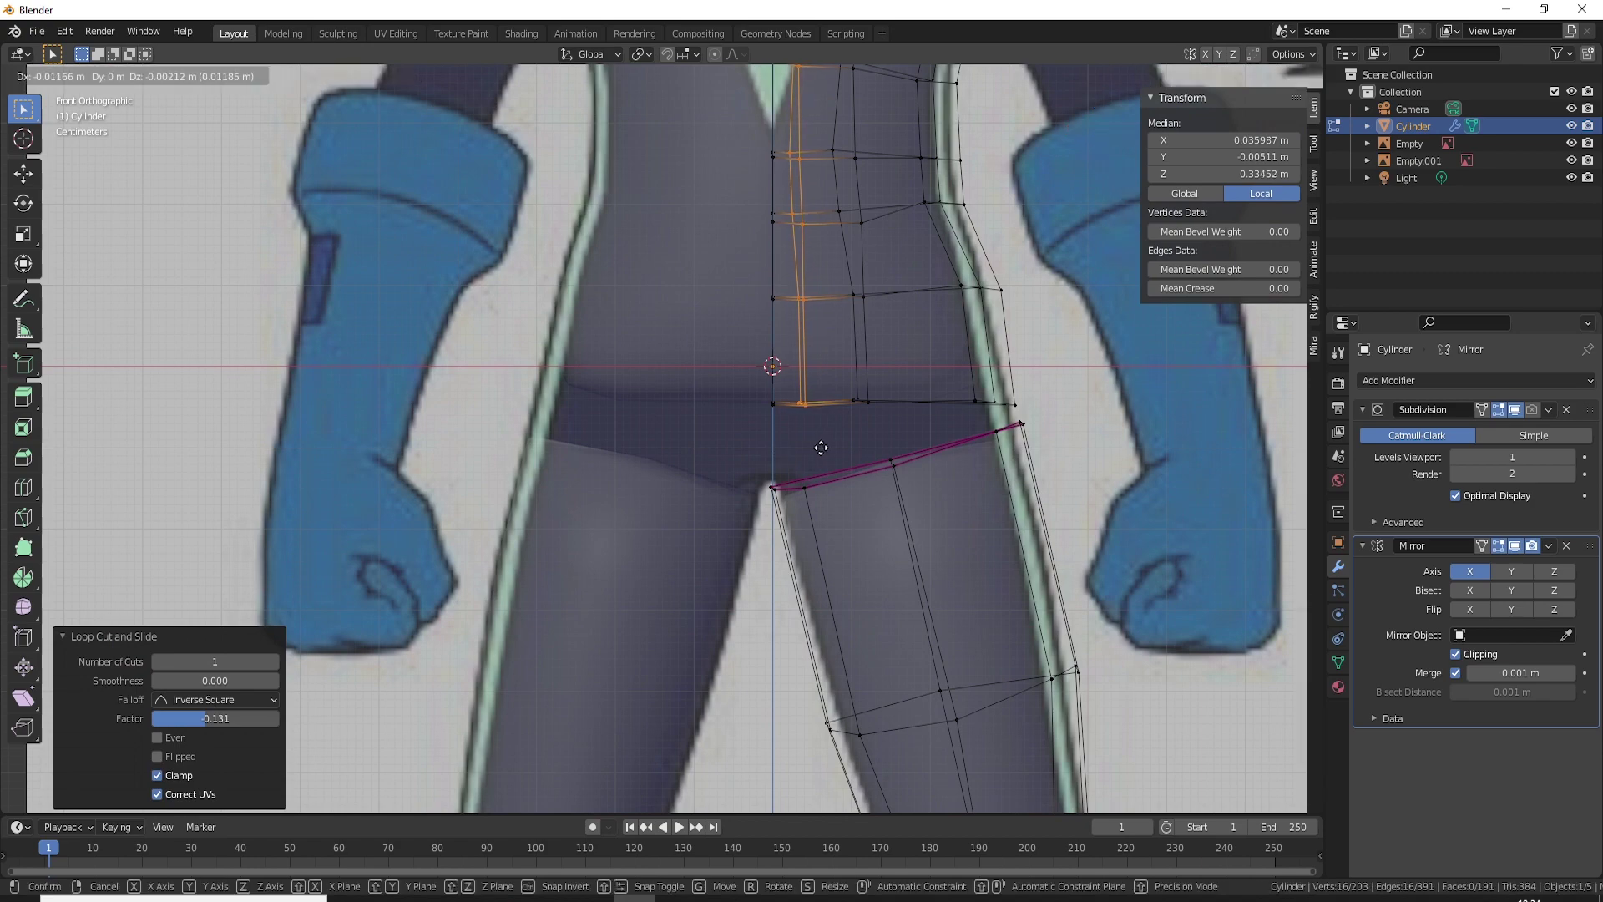
{"action": "left_click", "coordinate": [822, 448]}
{"action": "middle_click_drag", "start_coordinate": [822, 448], "coordinate": [796, 445]}
Step: Select vertices around the torso's bottom rim
{"action": "left_click", "coordinate": [757, 556]}
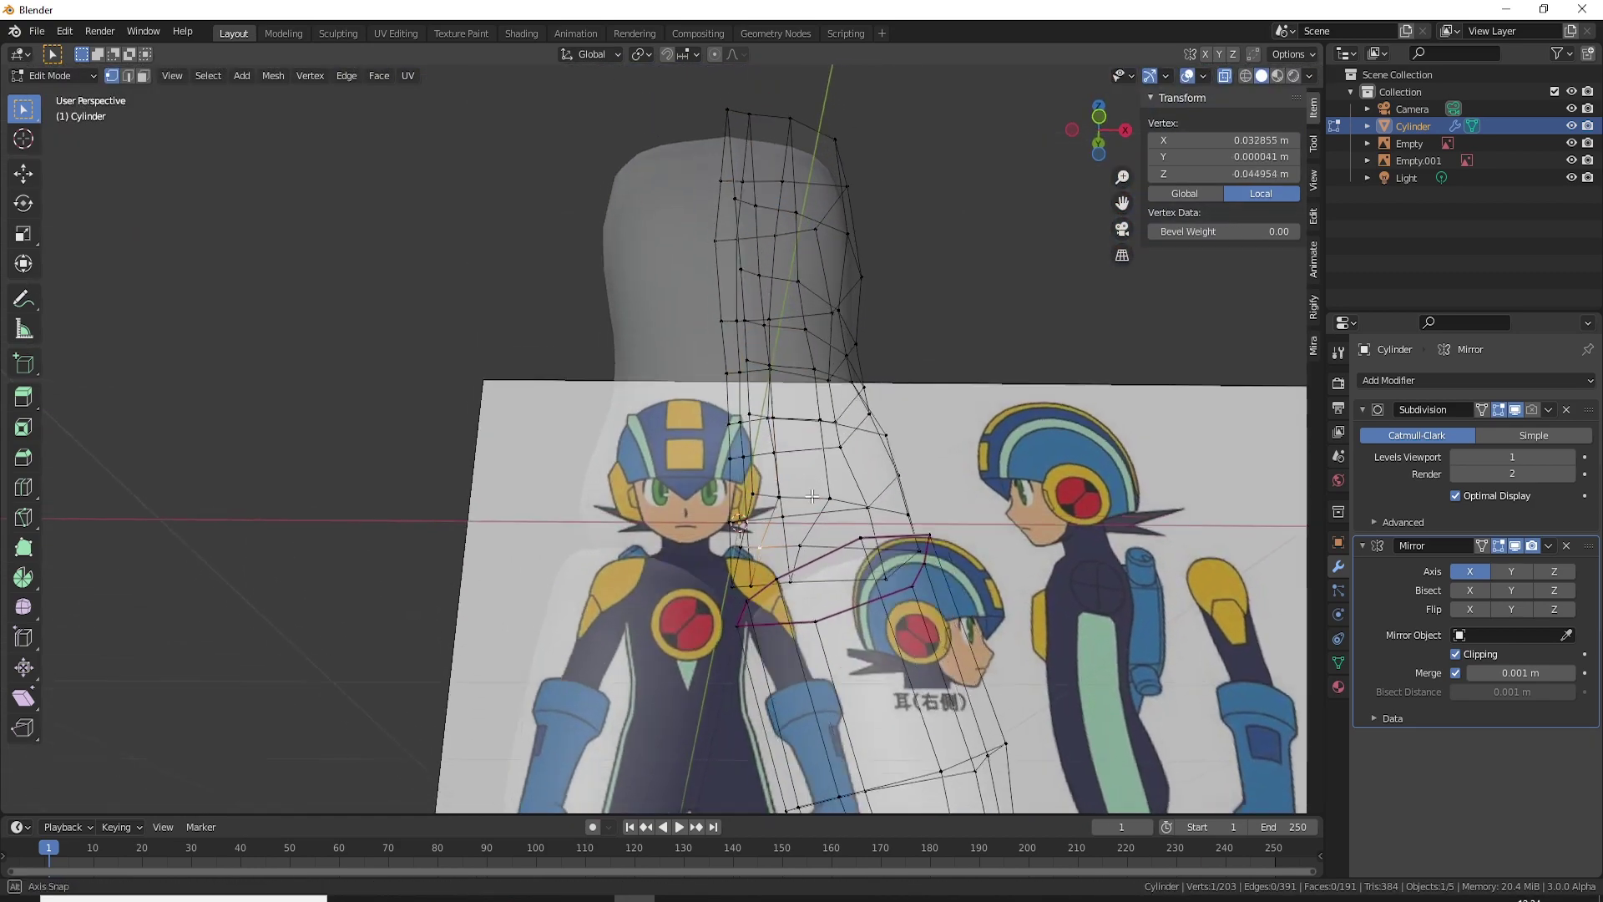
{"action": "middle_click_drag", "start_coordinate": [757, 556], "coordinate": [858, 383]}
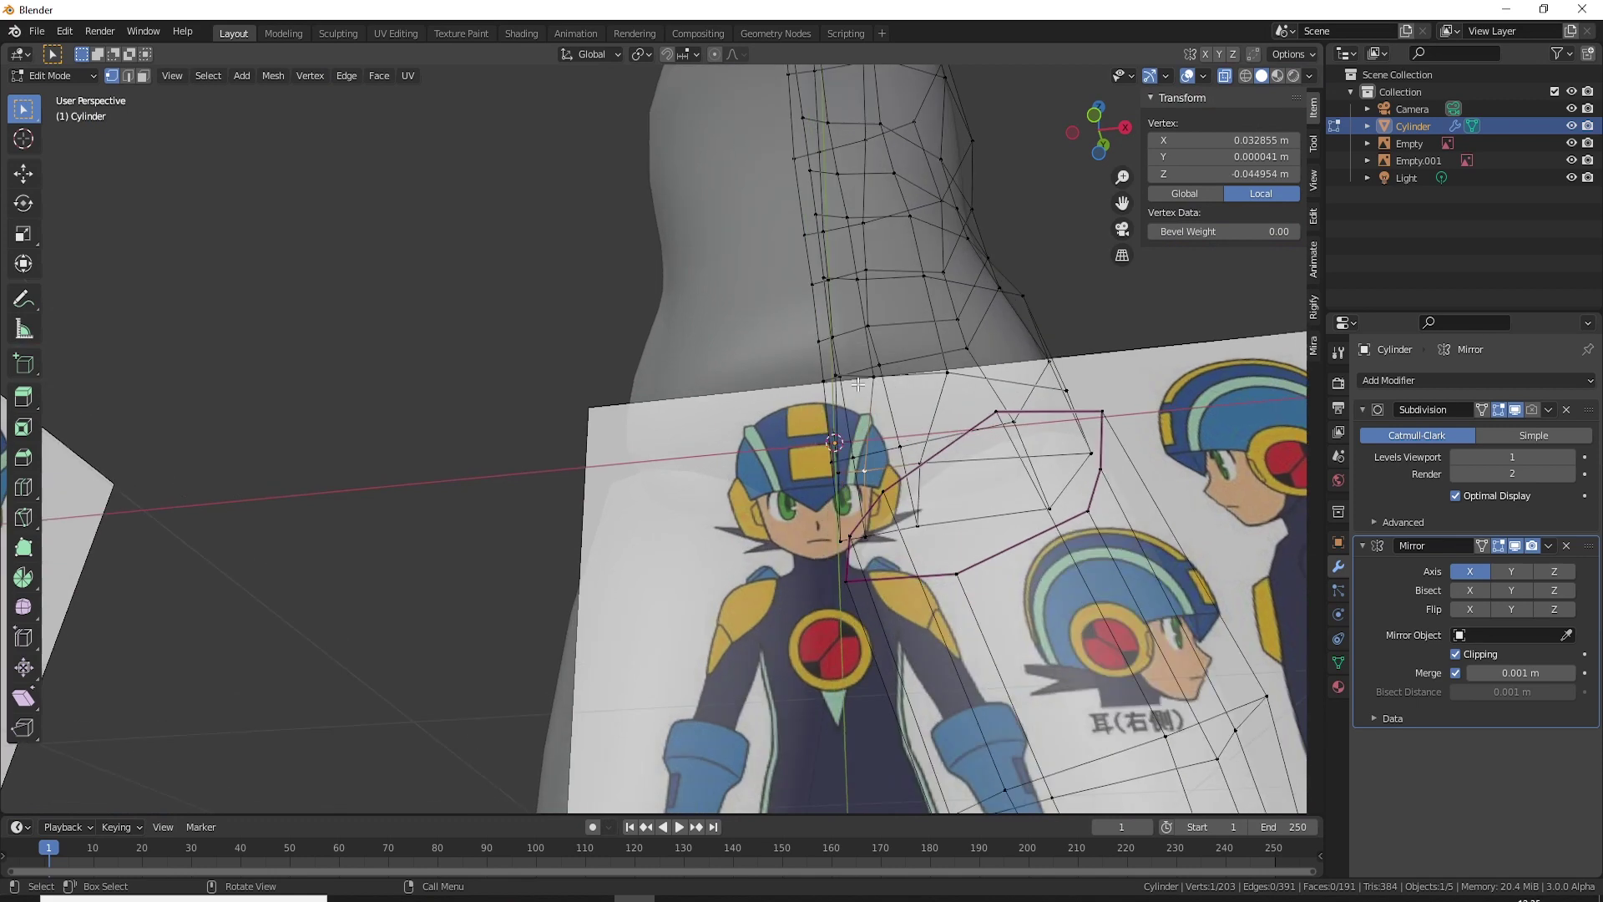
{"action": "left_click", "coordinate": [865, 528], "text": "shift"}
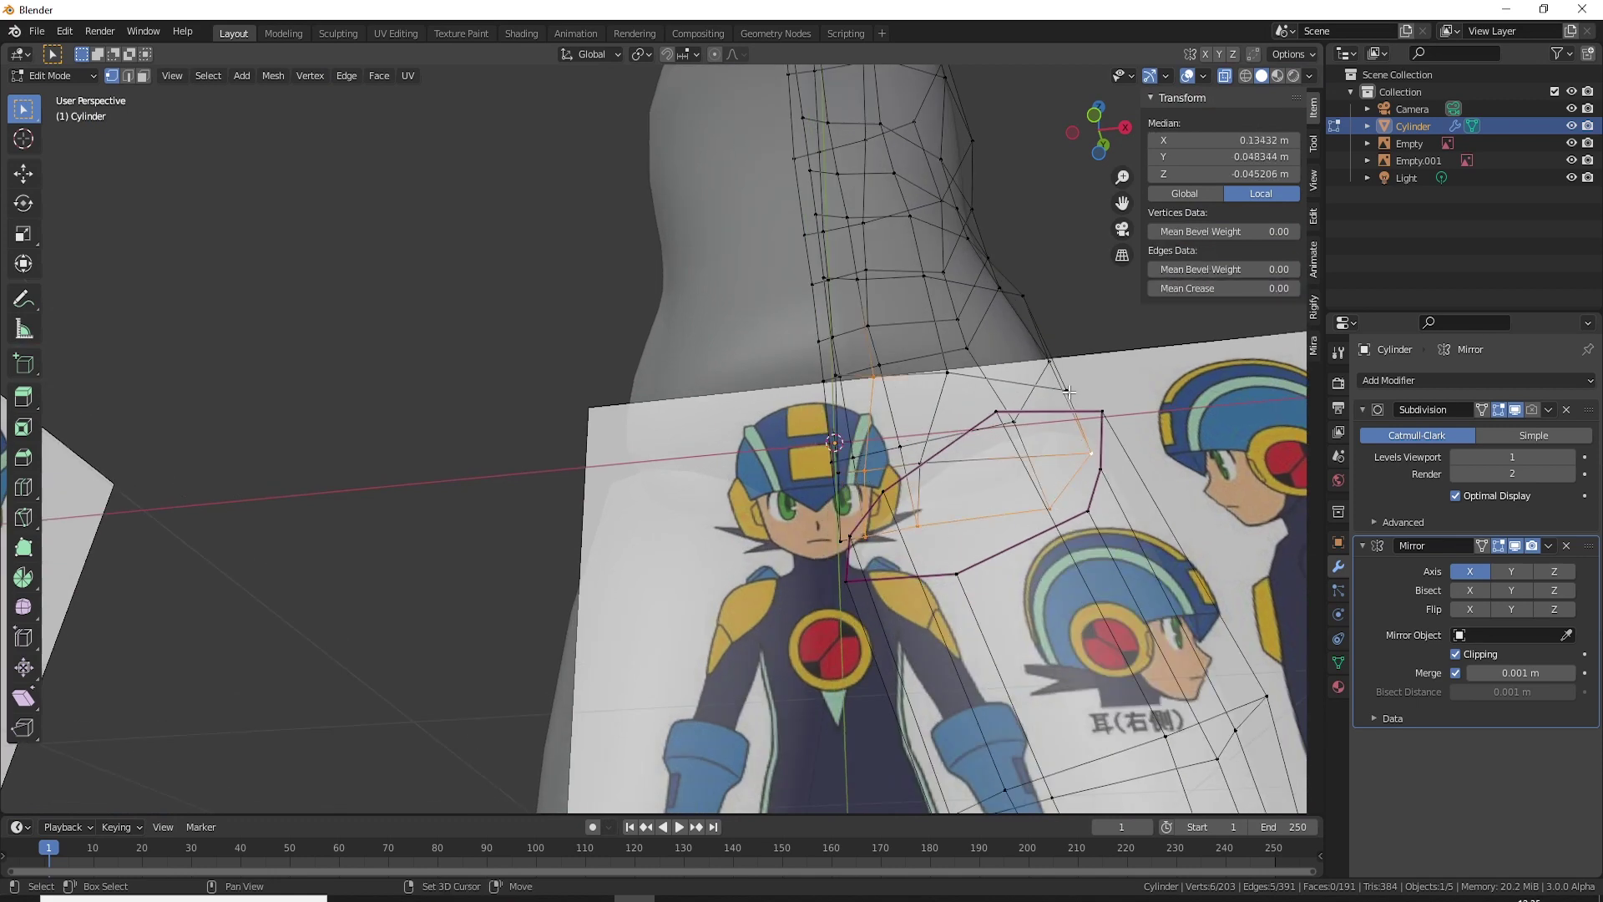
{"action": "left_click", "coordinate": [940, 372], "text": "shift"}
{"action": "mouse_move", "coordinate": [940, 372]}
{"action": "middle_mouse_down"}
{"action": "mouse_move", "coordinate": [749, 476]}
{"action": "mouse_move", "coordinate": [797, 409]}
{"action": "mouse_move", "coordinate": [716, 351]}
{"action": "middle_mouse_up"}
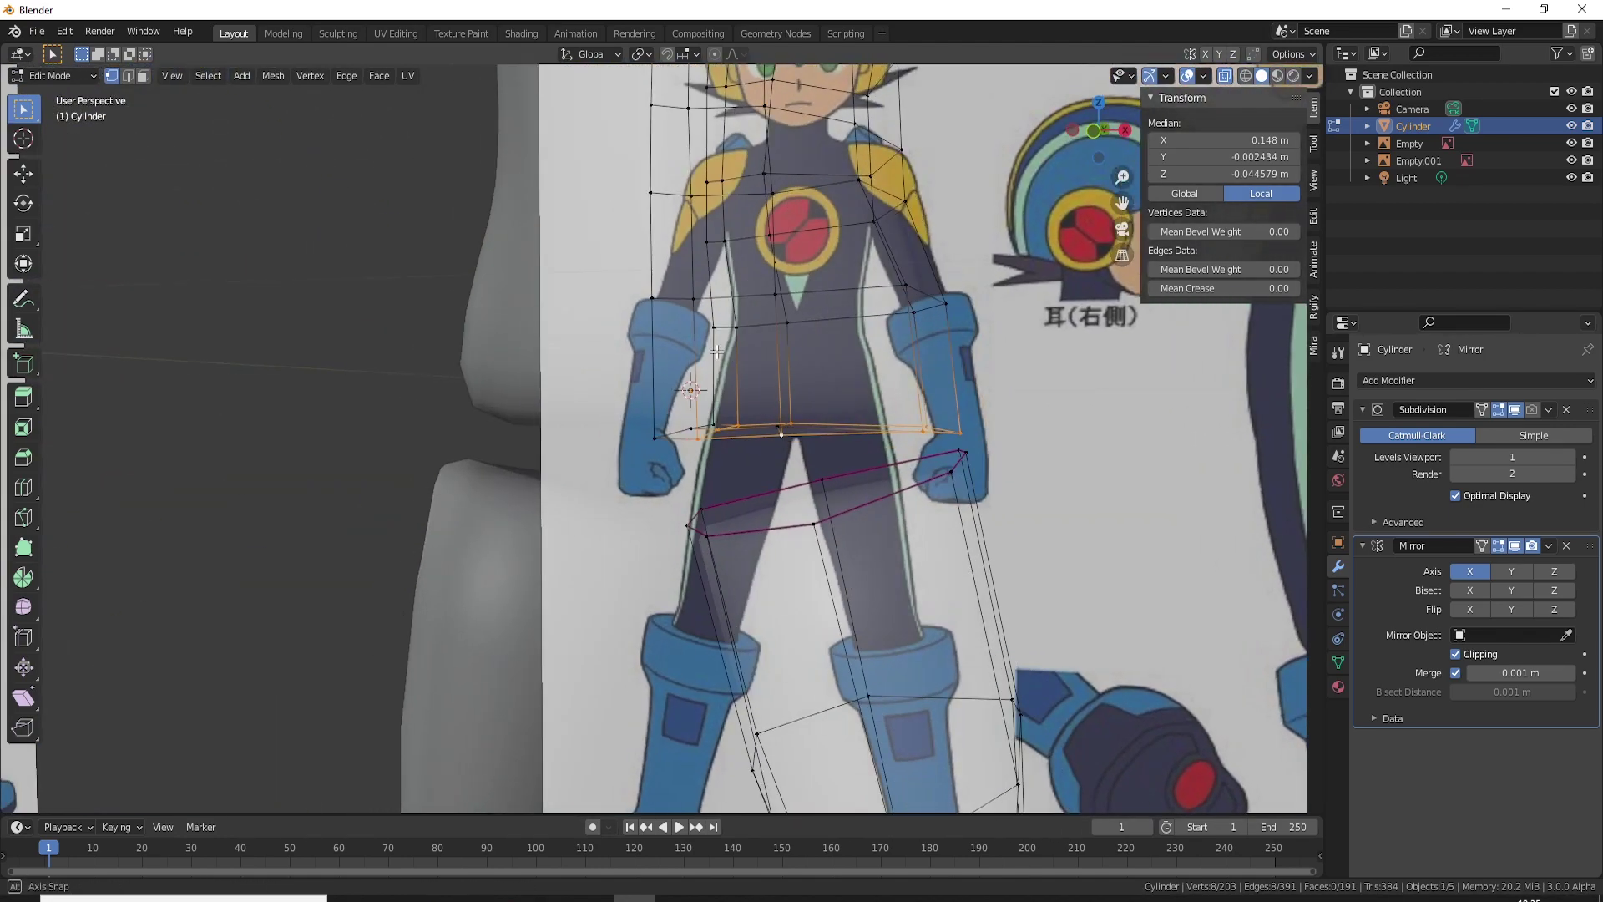
{"action": "middle_click_drag", "start_coordinate": [794, 471], "coordinate": [790, 398]}
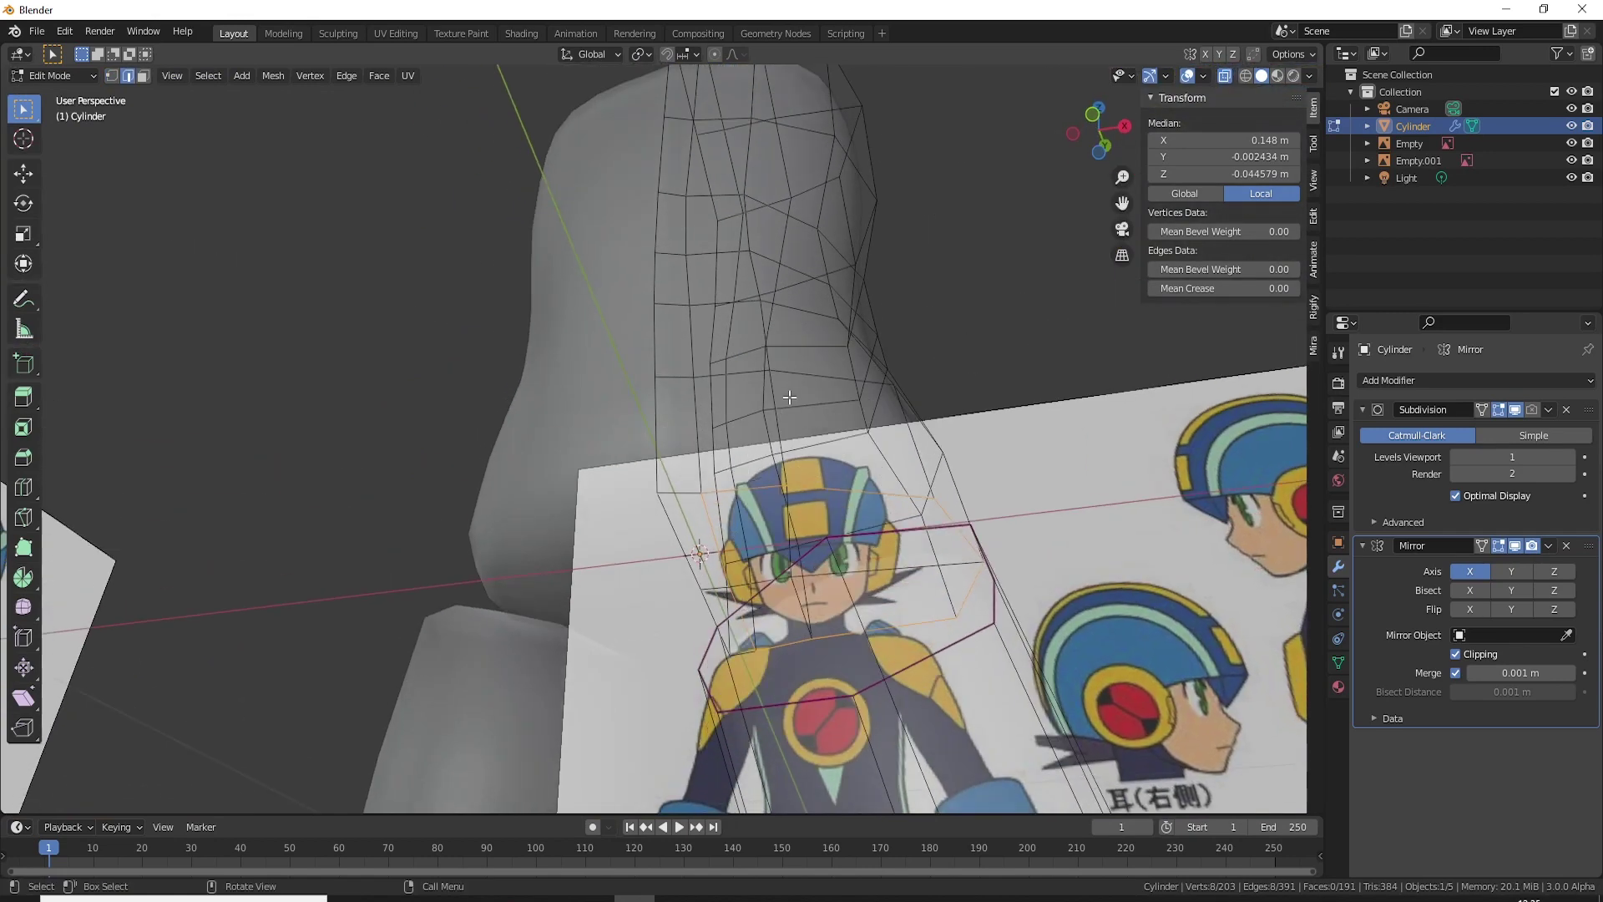
{"action": "middle_click", "coordinate": [810, 481], "text": "alt"}
{"action": "middle_click_drag", "start_coordinate": [810, 481], "coordinate": [822, 511]}
Step: Select the torso's bottom faces and hide the Subdivision modifier in the viewport
{"action": "left_click", "coordinate": [761, 516]}
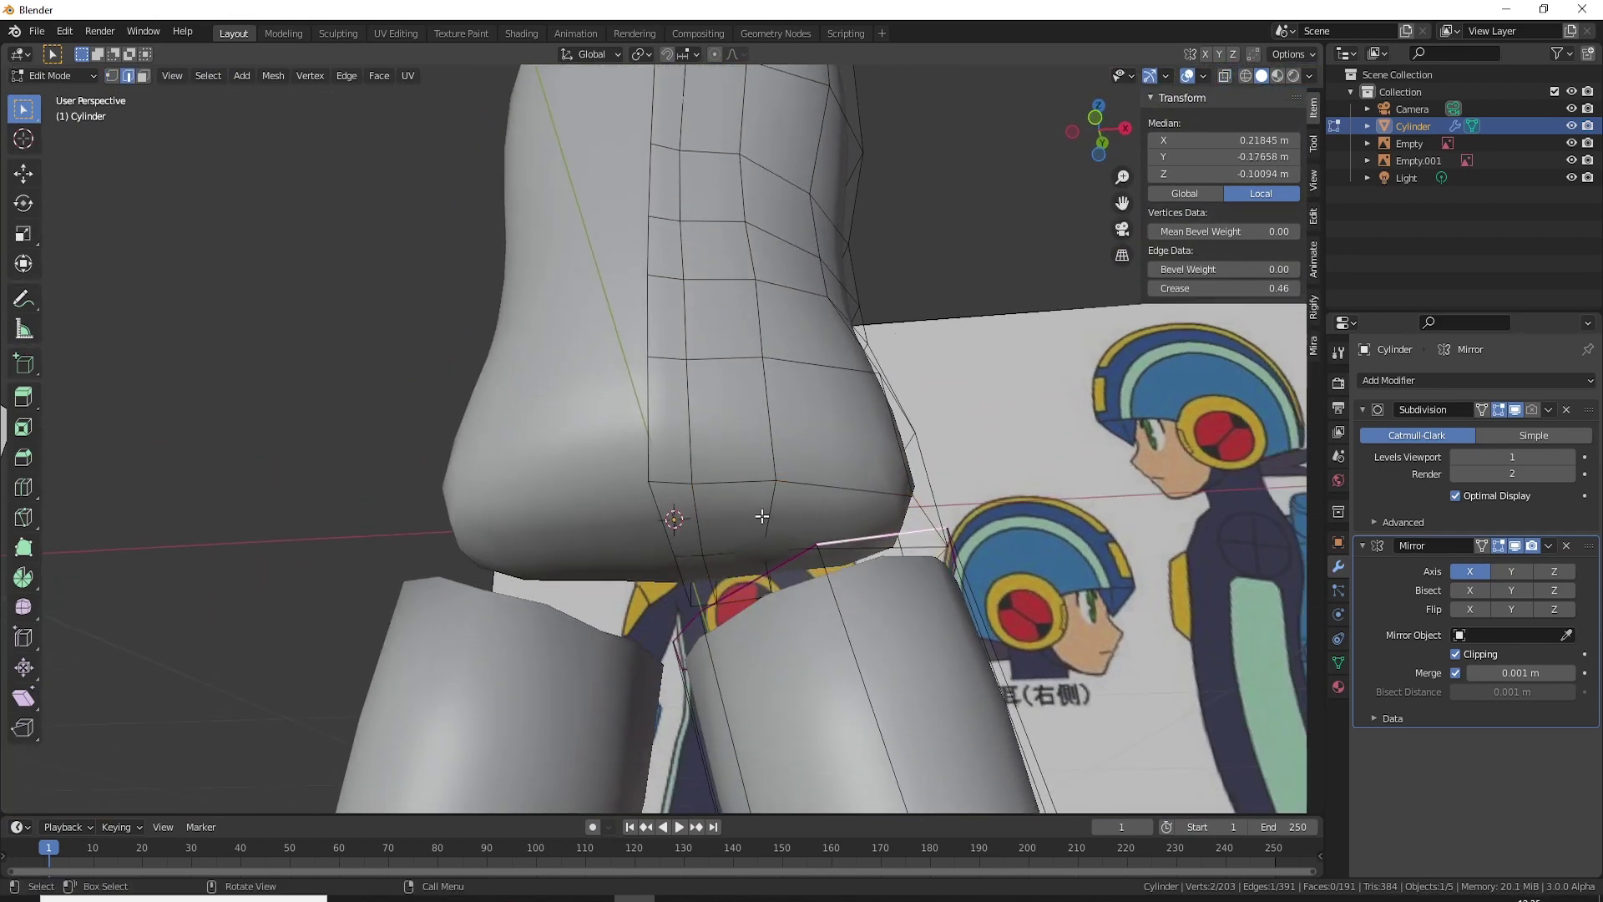
{"action": "key", "text": "3"}
{"action": "left_click", "coordinate": [822, 516]}
{"action": "mouse_move", "coordinate": [744, 517]}
{"action": "middle_mouse_down"}
{"action": "mouse_move", "coordinate": [735, 528]}
{"action": "mouse_move", "coordinate": [836, 499]}
{"action": "middle_mouse_up"}
{"action": "left_click", "coordinate": [738, 527], "text": "shift"}
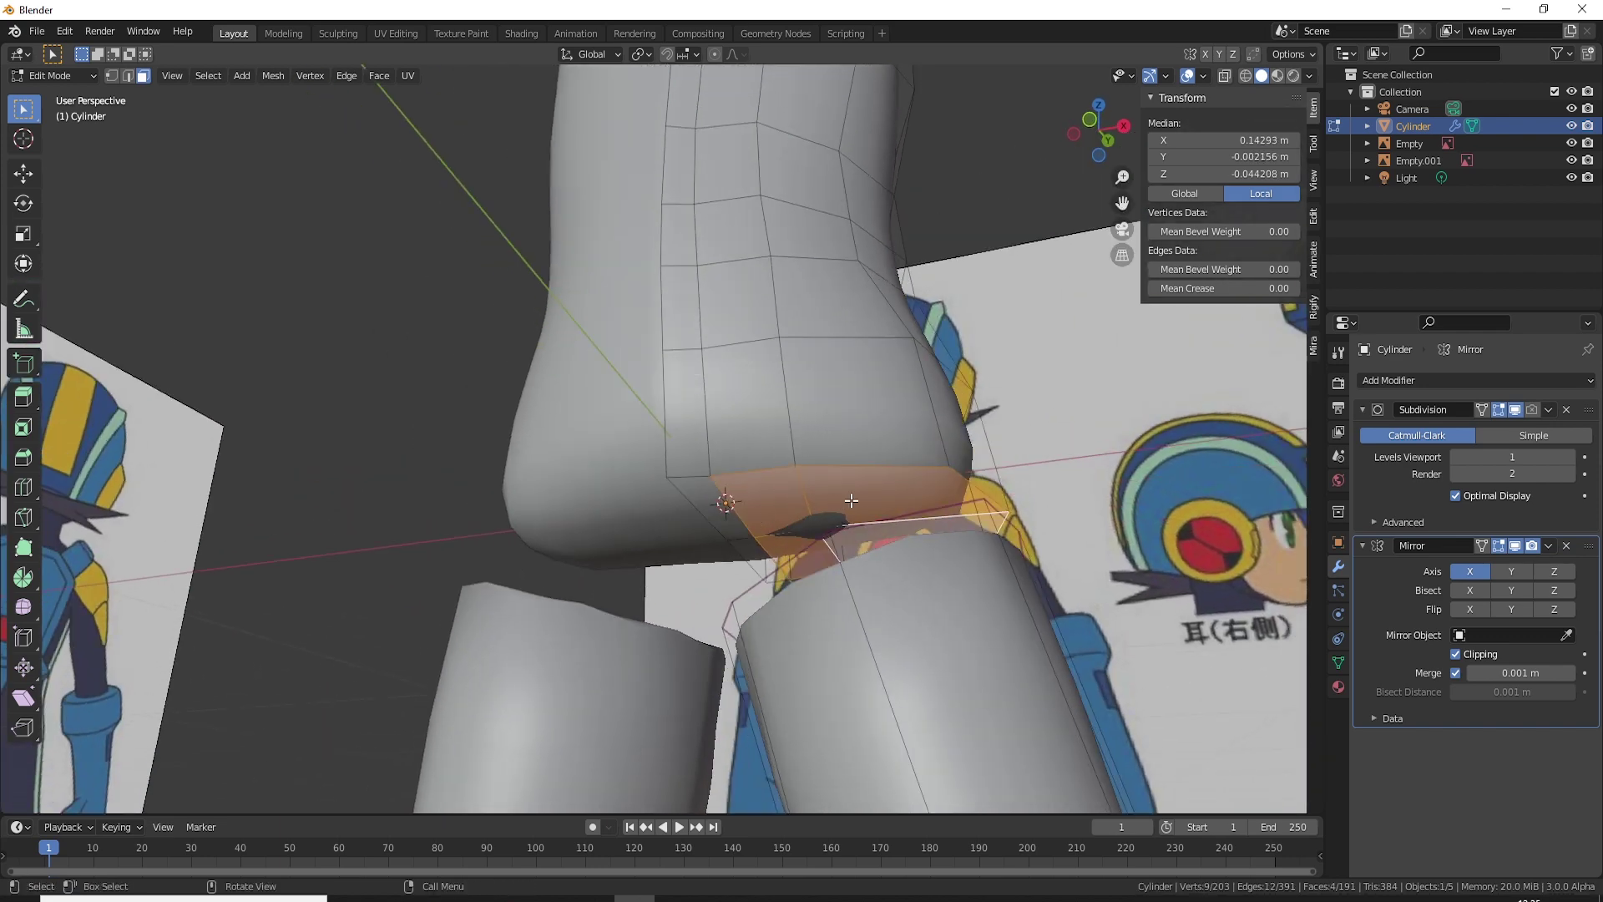
{"action": "left_click", "coordinate": [1514, 409]}
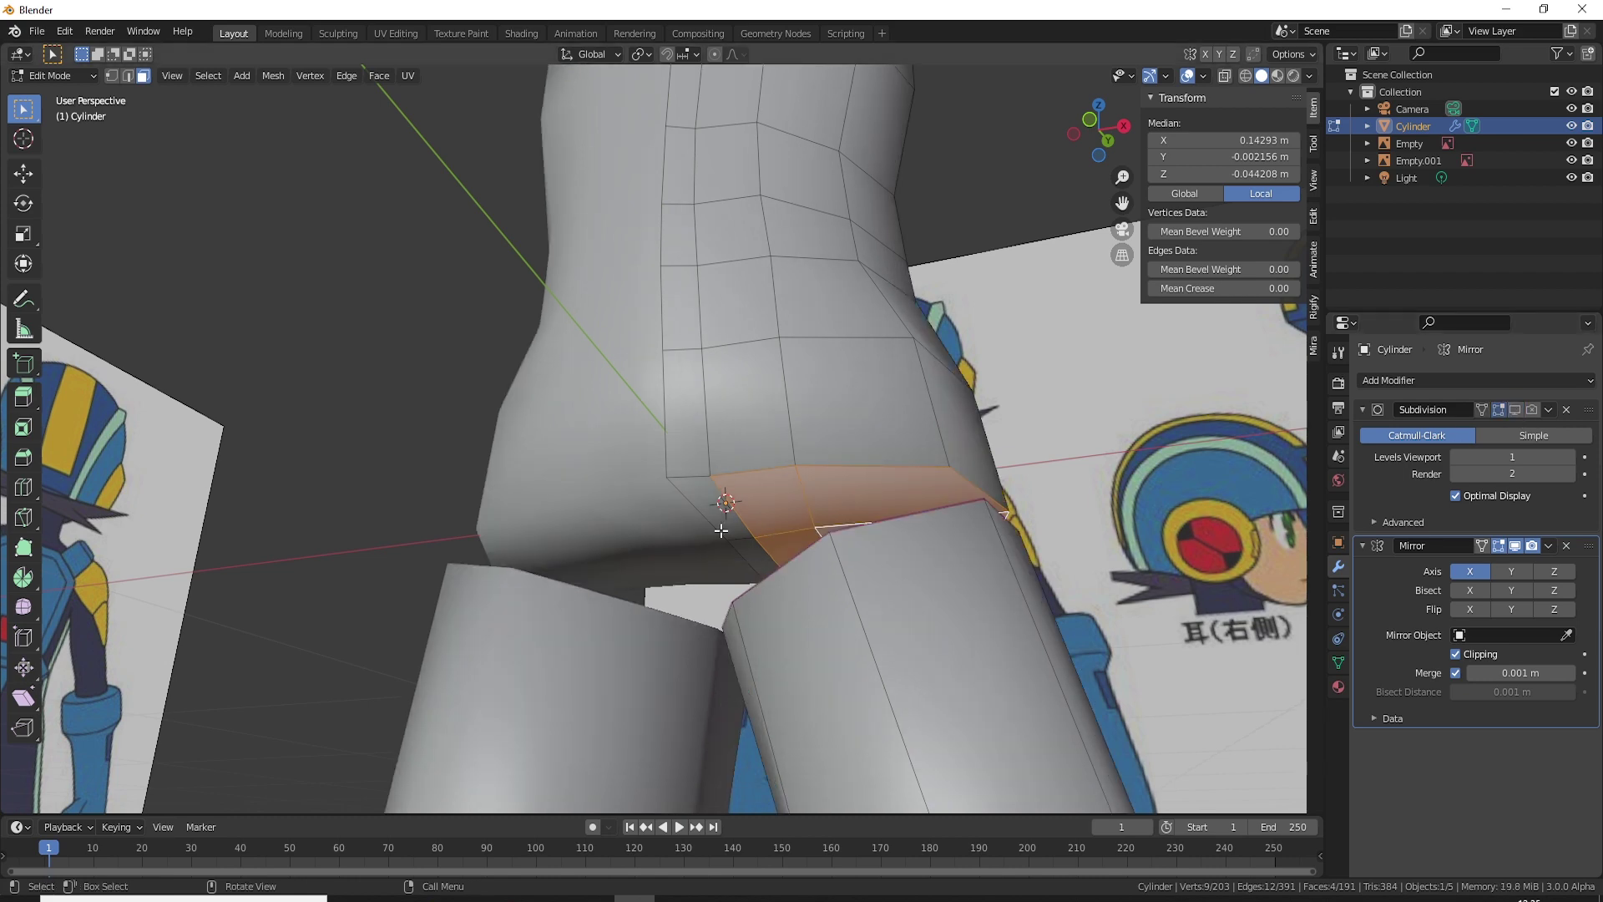
{"action": "middle_click_drag", "start_coordinate": [735, 534], "coordinate": [772, 544]}
Step: Delete the torso's bottom faces and the thigh's top cap face
{"action": "key", "text": "x"}
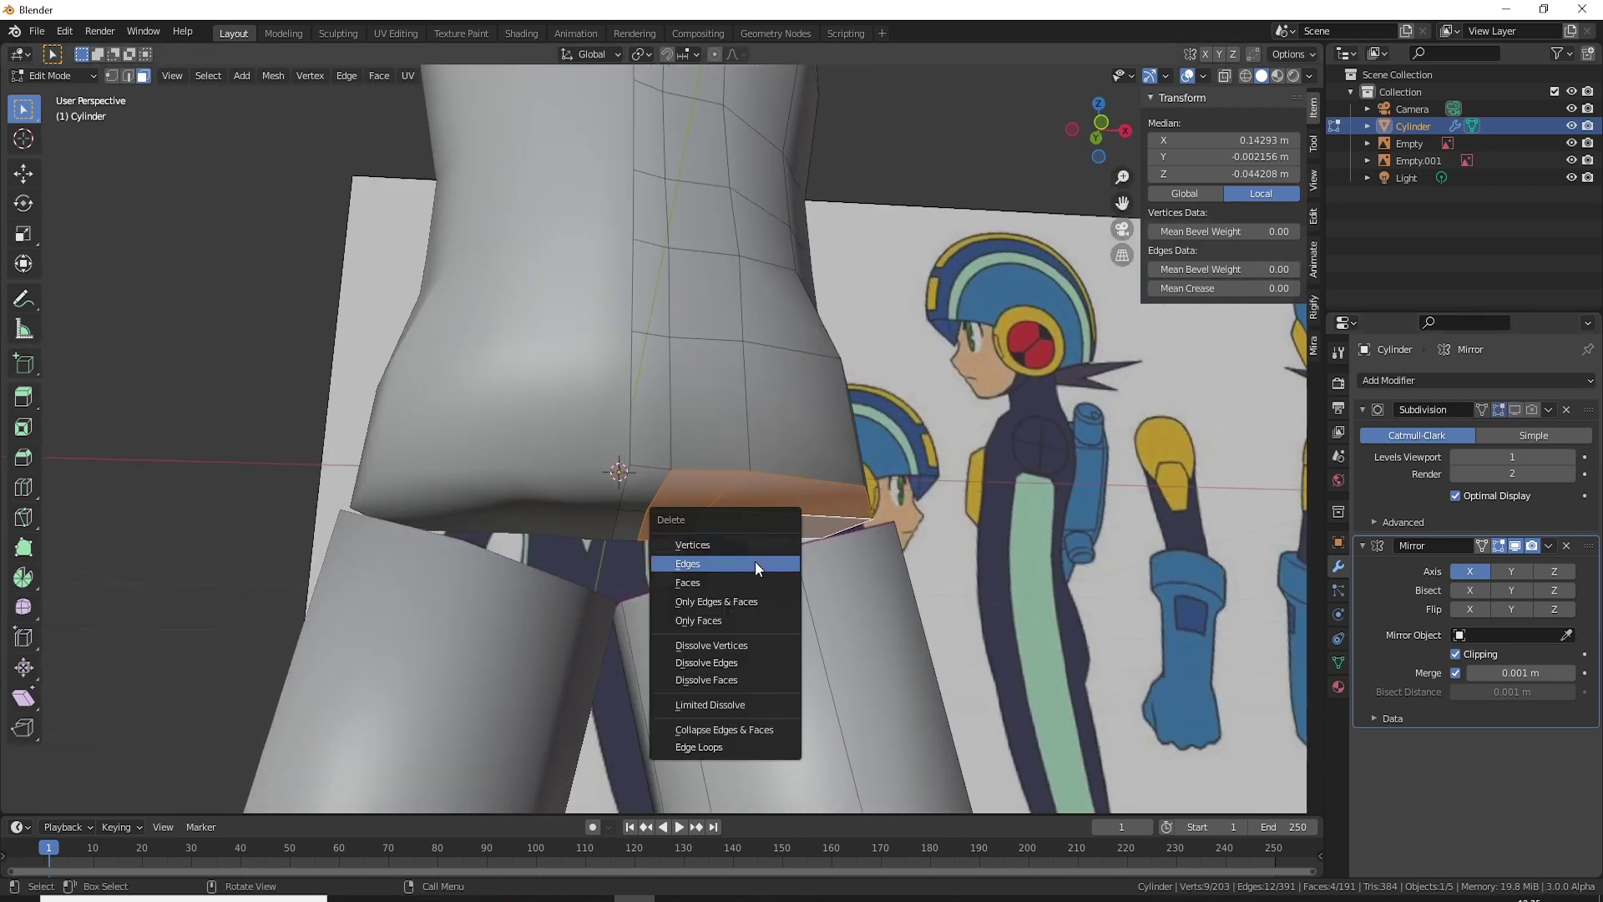
{"action": "left_click", "coordinate": [734, 585]}
{"action": "mouse_move", "coordinate": [744, 538]}
{"action": "middle_mouse_down"}
{"action": "mouse_move", "coordinate": [781, 452]}
{"action": "mouse_move", "coordinate": [756, 476]}
{"action": "mouse_move", "coordinate": [772, 476]}
{"action": "middle_mouse_up"}
{"action": "left_click", "coordinate": [781, 452]}
{"action": "key", "text": "x"}
{"action": "left_click", "coordinate": [781, 451]}
Step: In front view, select the thigh's crotch vertices
{"action": "key", "text": "KP_1"}
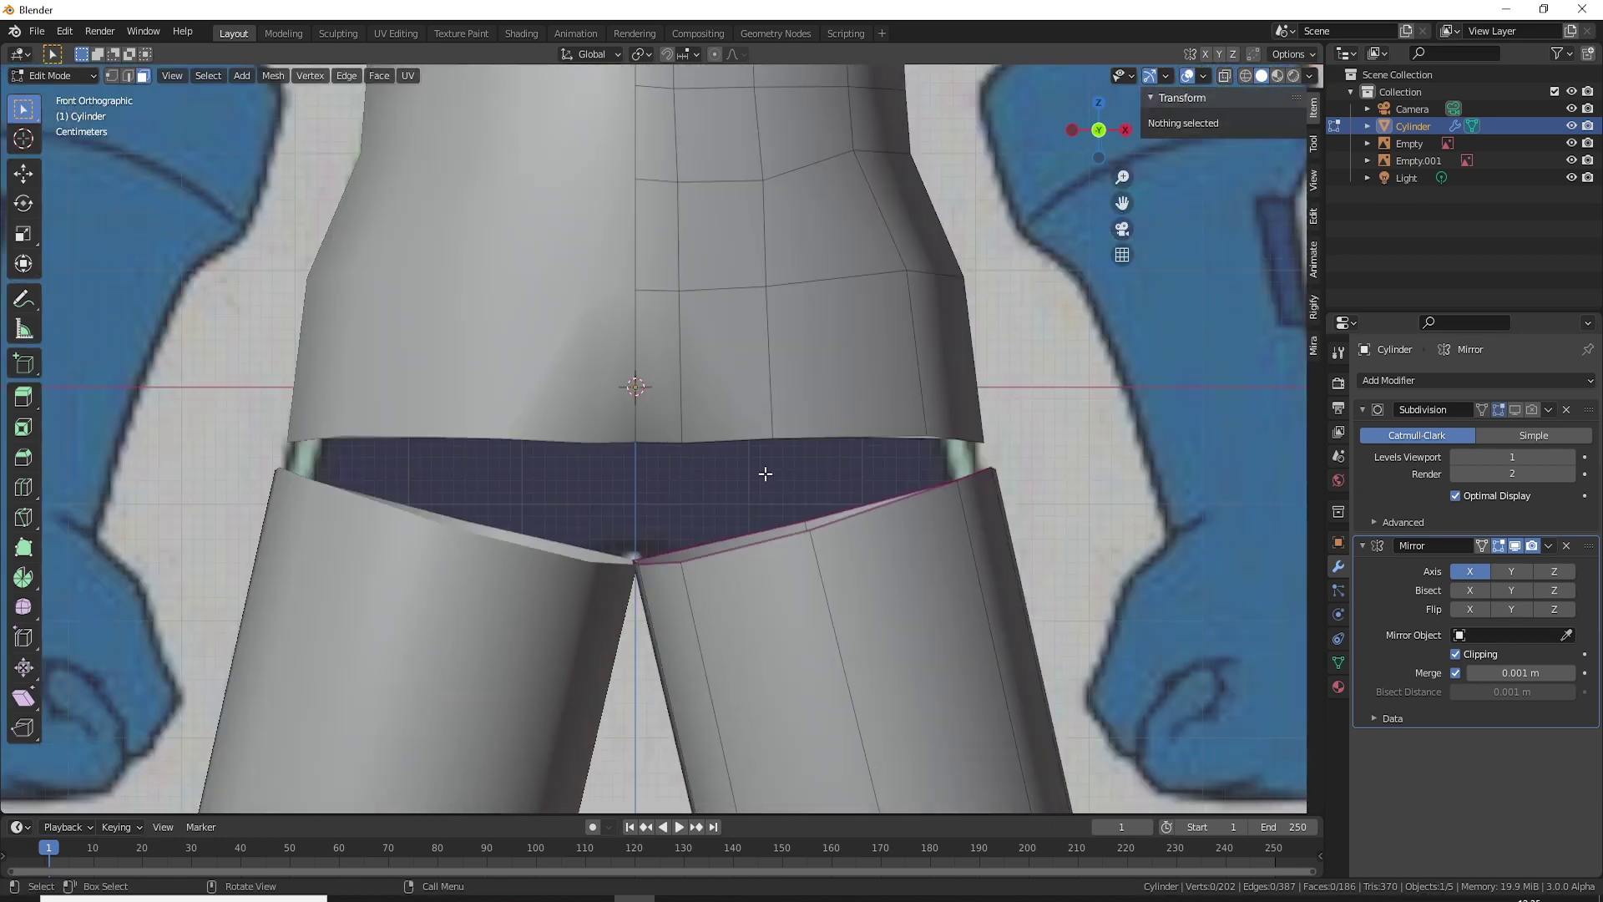
{"action": "left_click", "coordinate": [650, 572]}
{"action": "left_click", "coordinate": [638, 550]}
Step: Move the crotch vertex and the thigh's inner top-corner vertex off the centre line
{"action": "key", "text": "g"}
{"action": "right_click", "coordinate": [669, 592]}
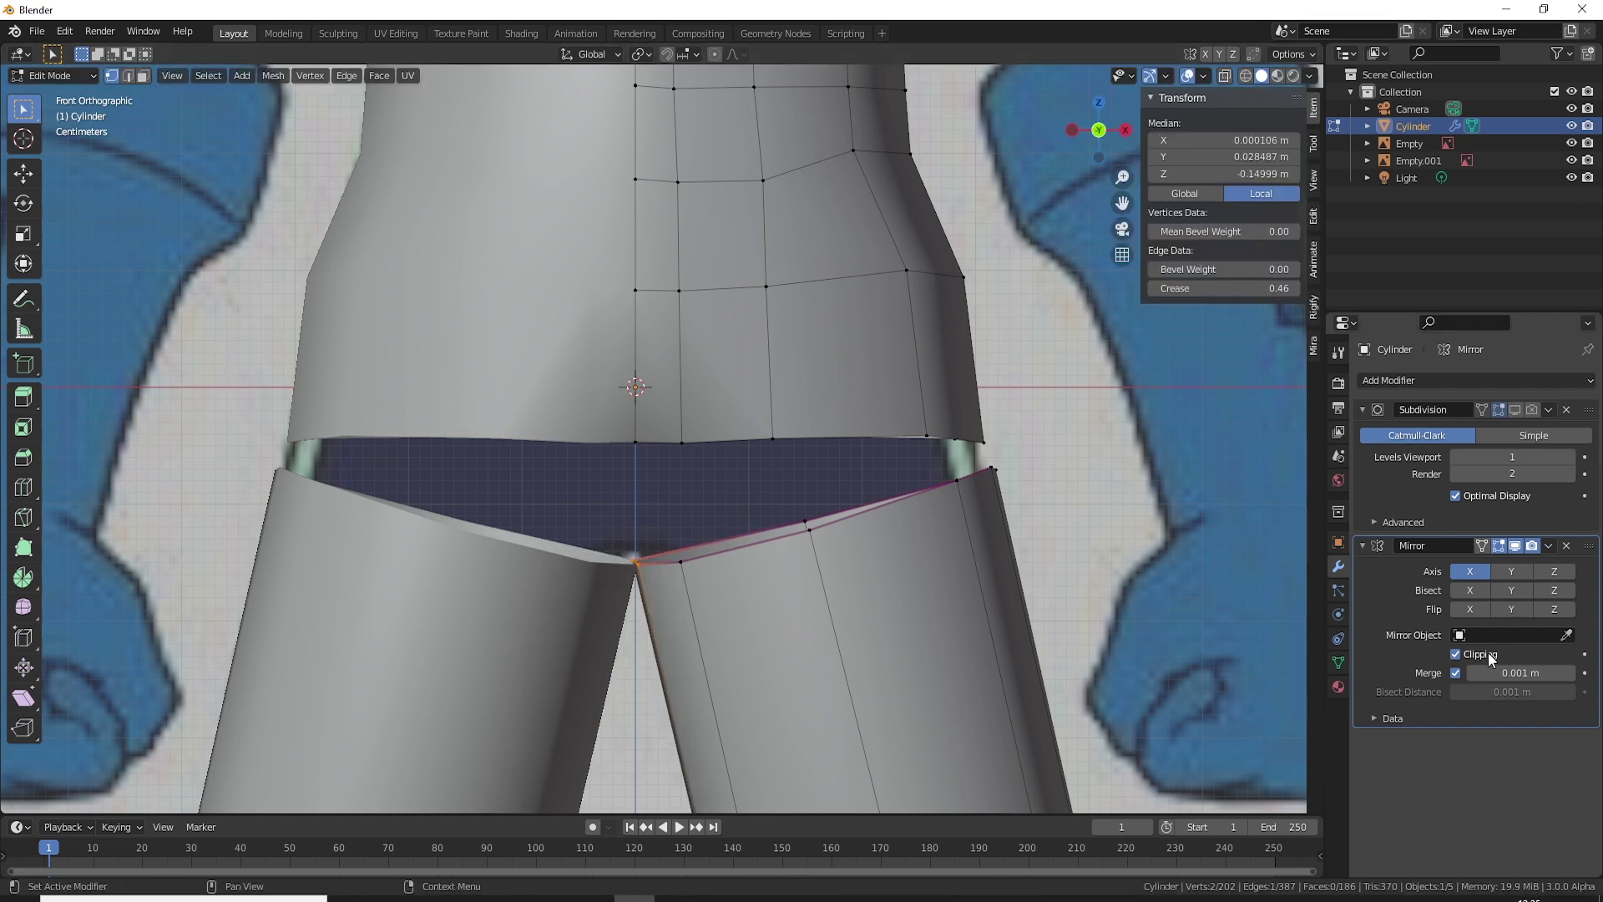
{"action": "key", "text": "g"}
{"action": "left_click", "coordinate": [707, 550]}
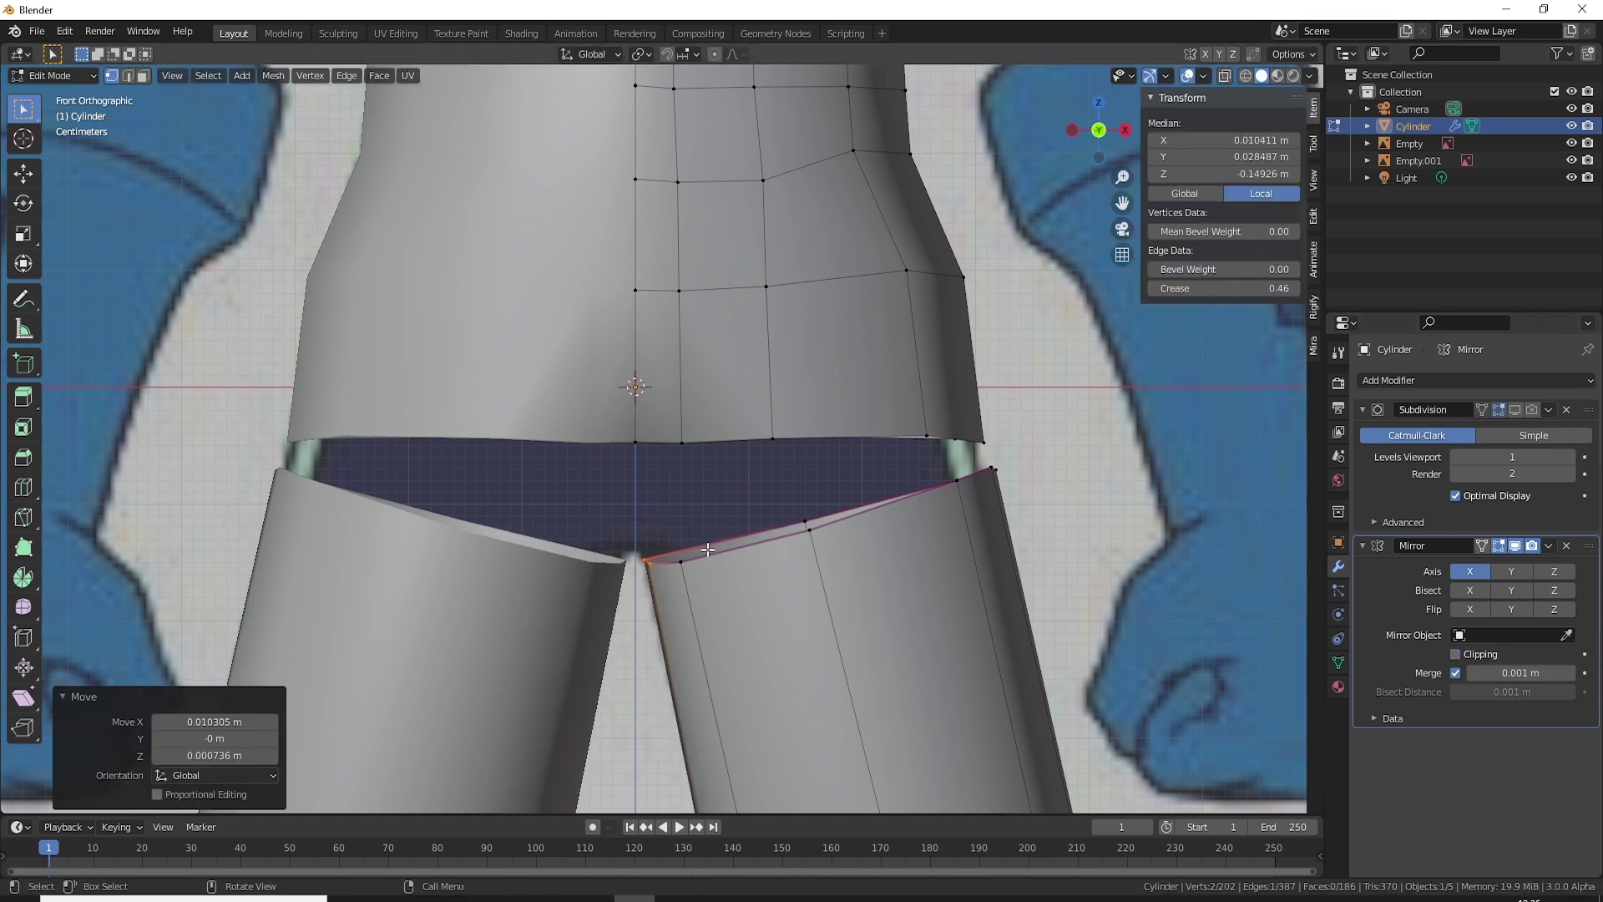
{"action": "key", "text": "g"}
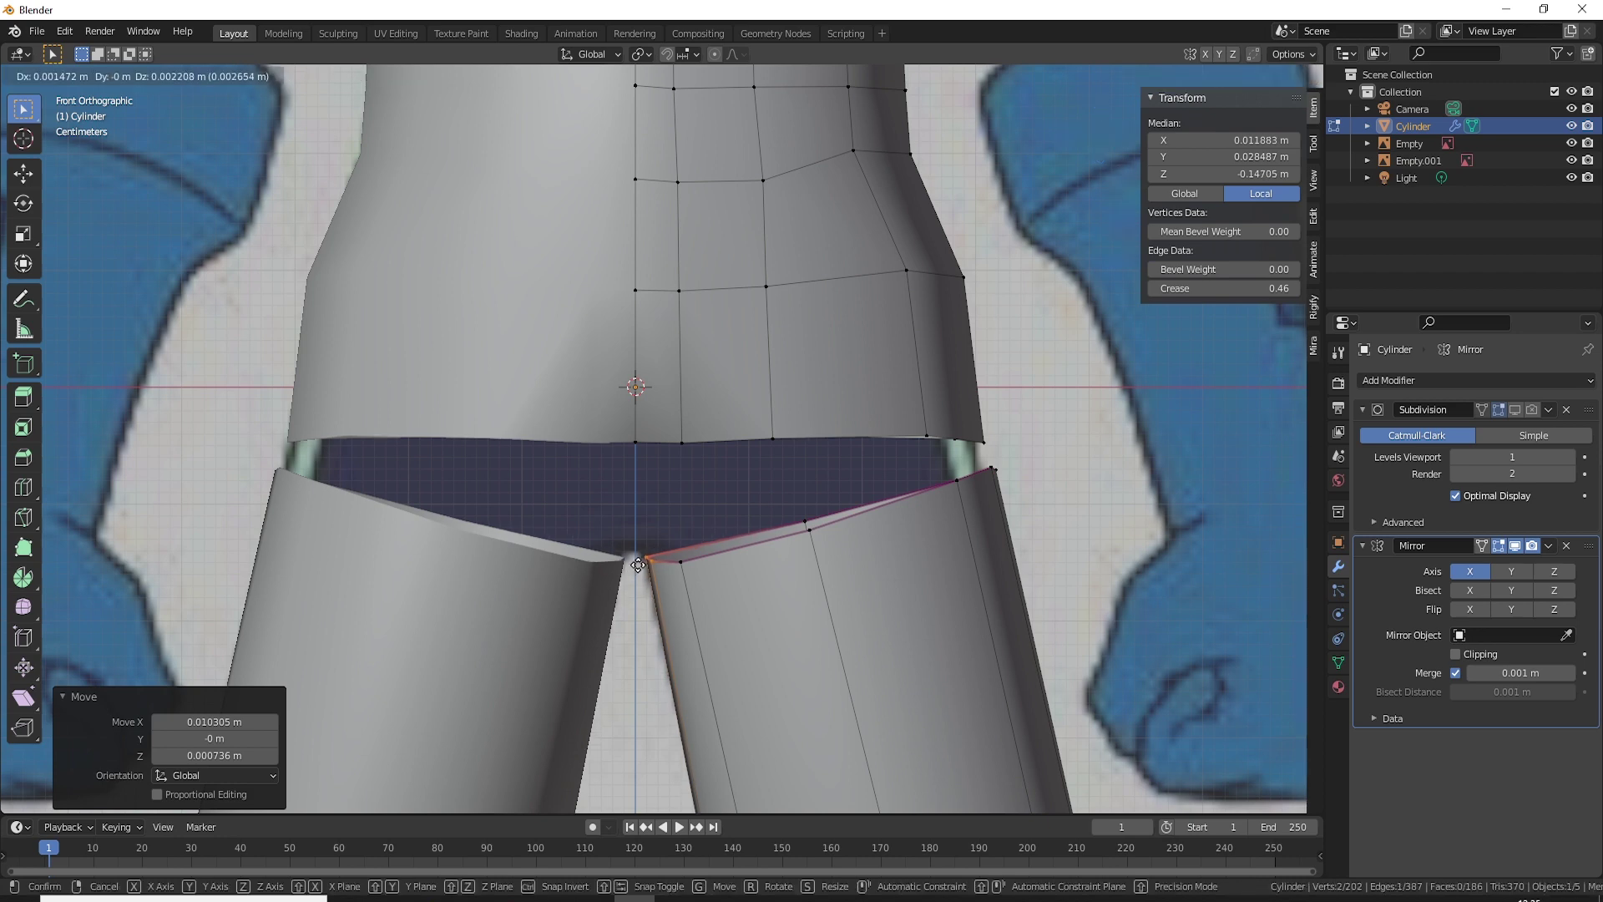
{"action": "right_click", "coordinate": [638, 564]}
{"action": "left_click", "coordinate": [678, 557]}
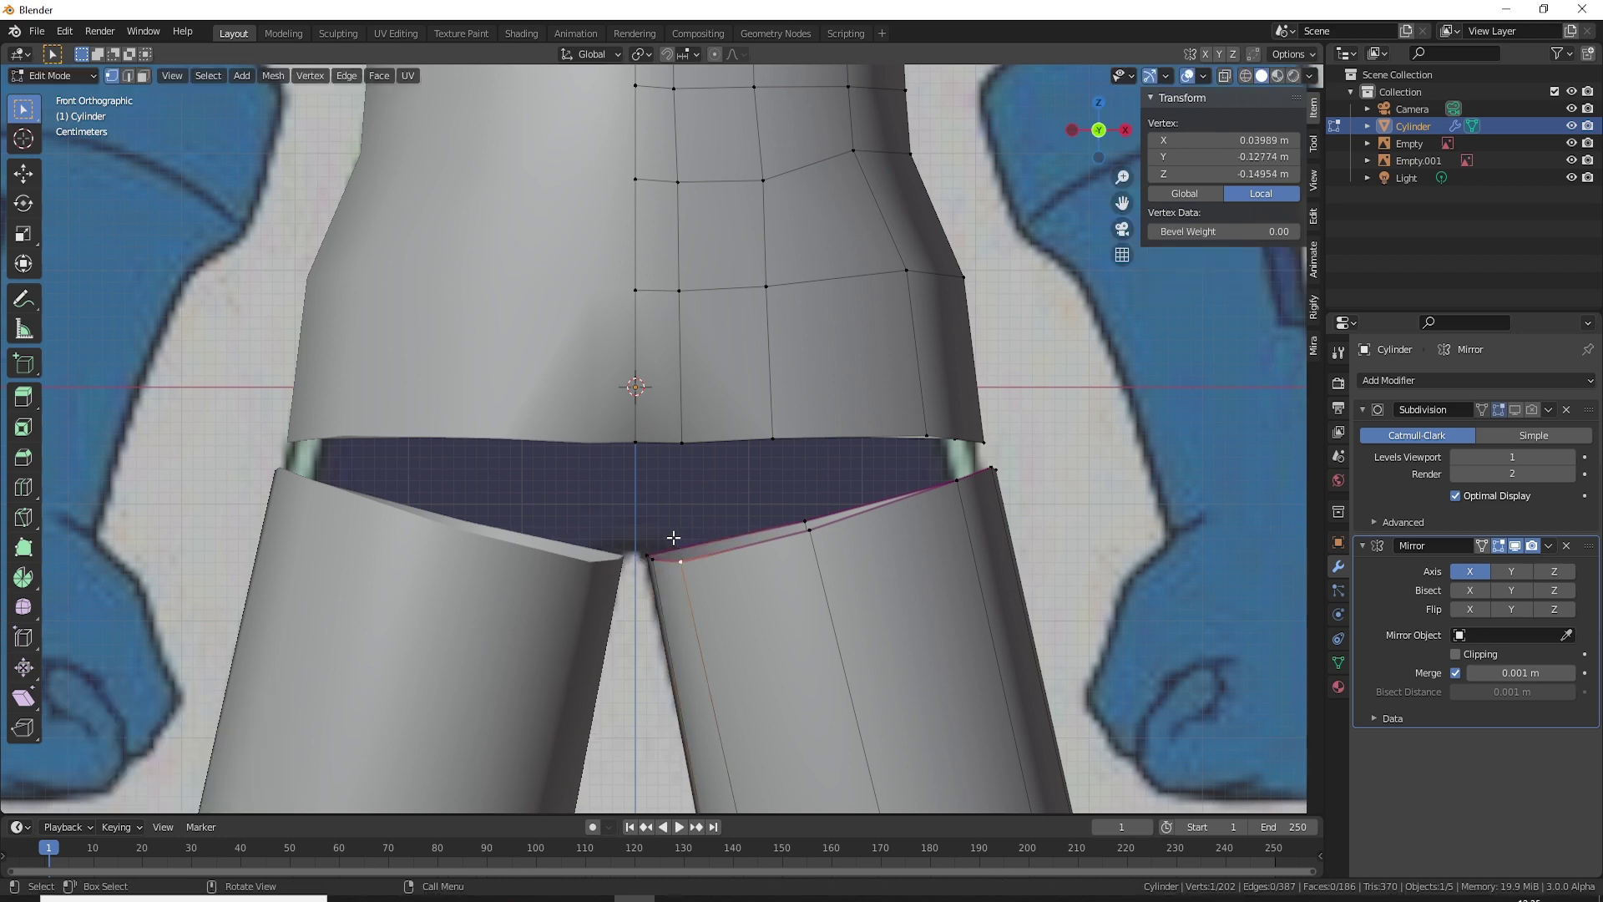
{"action": "key", "text": "g"}
{"action": "left_click", "coordinate": [703, 575]}
Step: Shift another thigh top-rim vertex outward to match the reference
{"action": "mouse_move", "coordinate": [704, 575]}
{"action": "middle_mouse_down"}
{"action": "mouse_move", "coordinate": [630, 442]}
{"action": "mouse_move", "coordinate": [738, 610]}
{"action": "mouse_move", "coordinate": [741, 481]}
{"action": "middle_mouse_up"}
{"action": "left_click", "coordinate": [630, 443]}
{"action": "key", "text": "g"}
{"action": "left_click", "coordinate": [698, 542]}
{"action": "key", "text": "g"}
{"action": "left_click", "coordinate": [706, 555]}
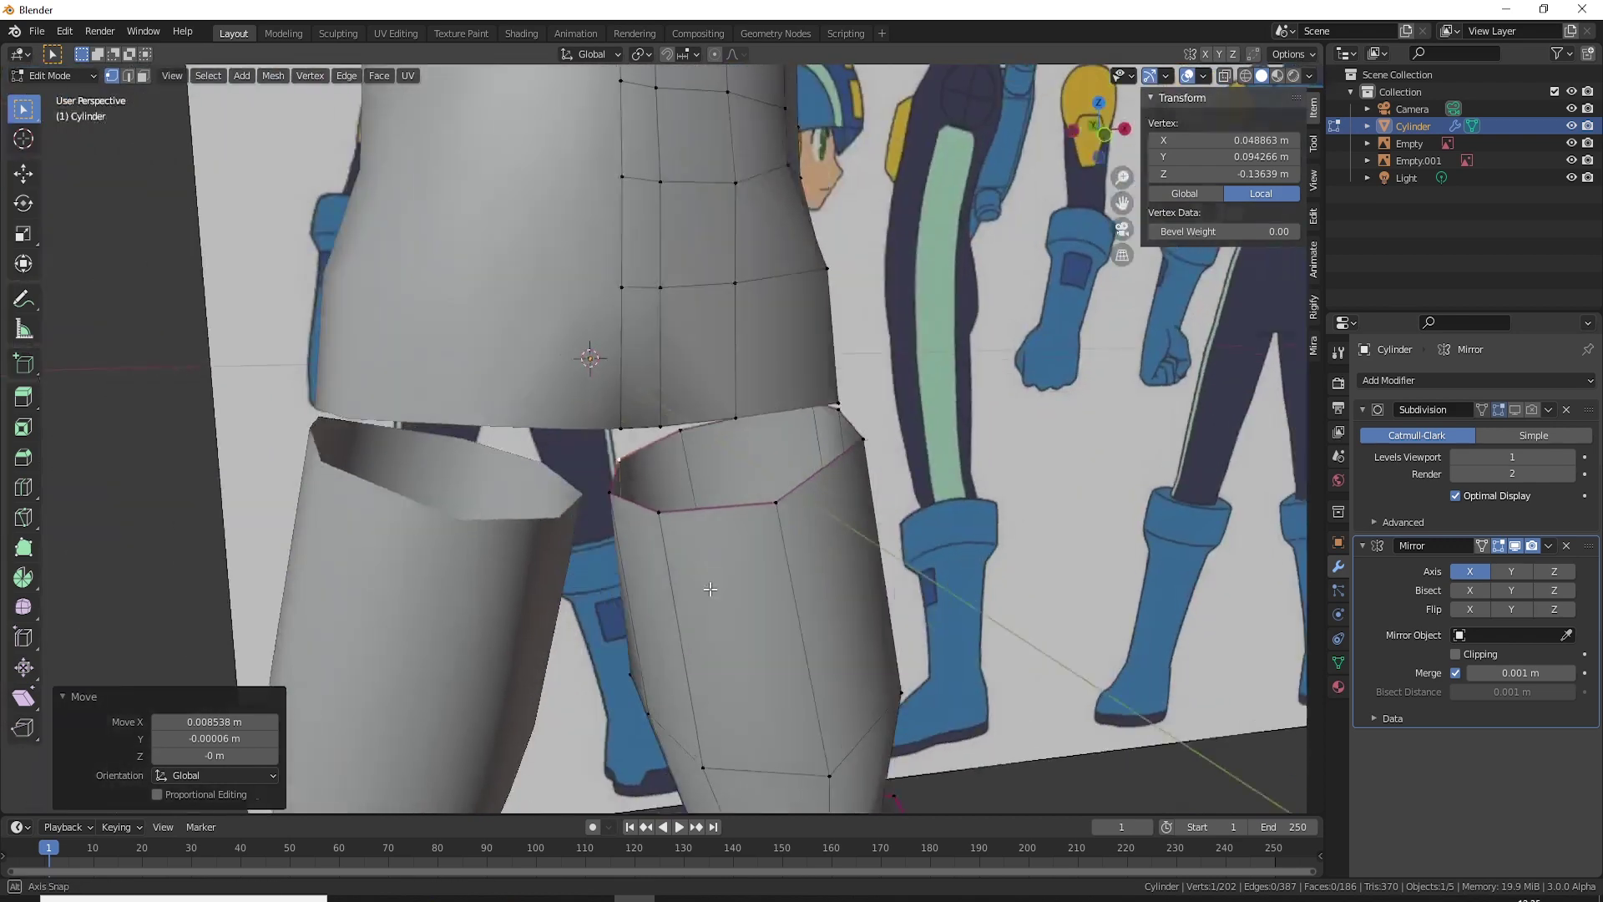
{"action": "key", "text": "2"}
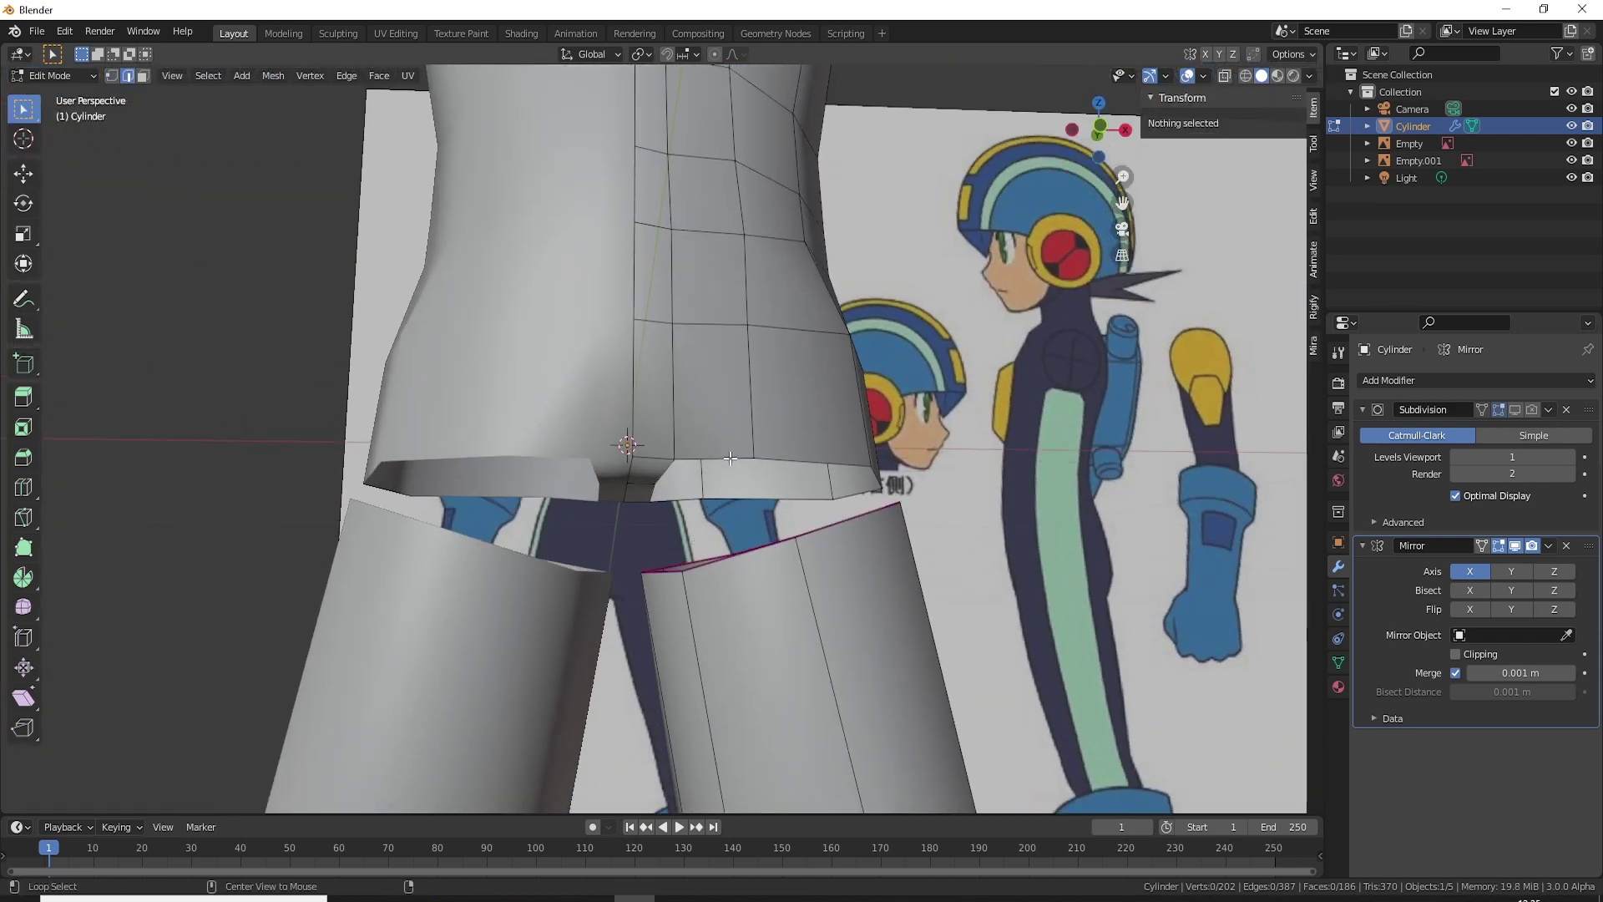
{"action": "left_click", "coordinate": [730, 458], "text": "alt"}
{"action": "middle_click_drag", "start_coordinate": [730, 458], "coordinate": [752, 503]}
{"action": "left_click", "coordinate": [752, 484], "text": "alt+shift"}
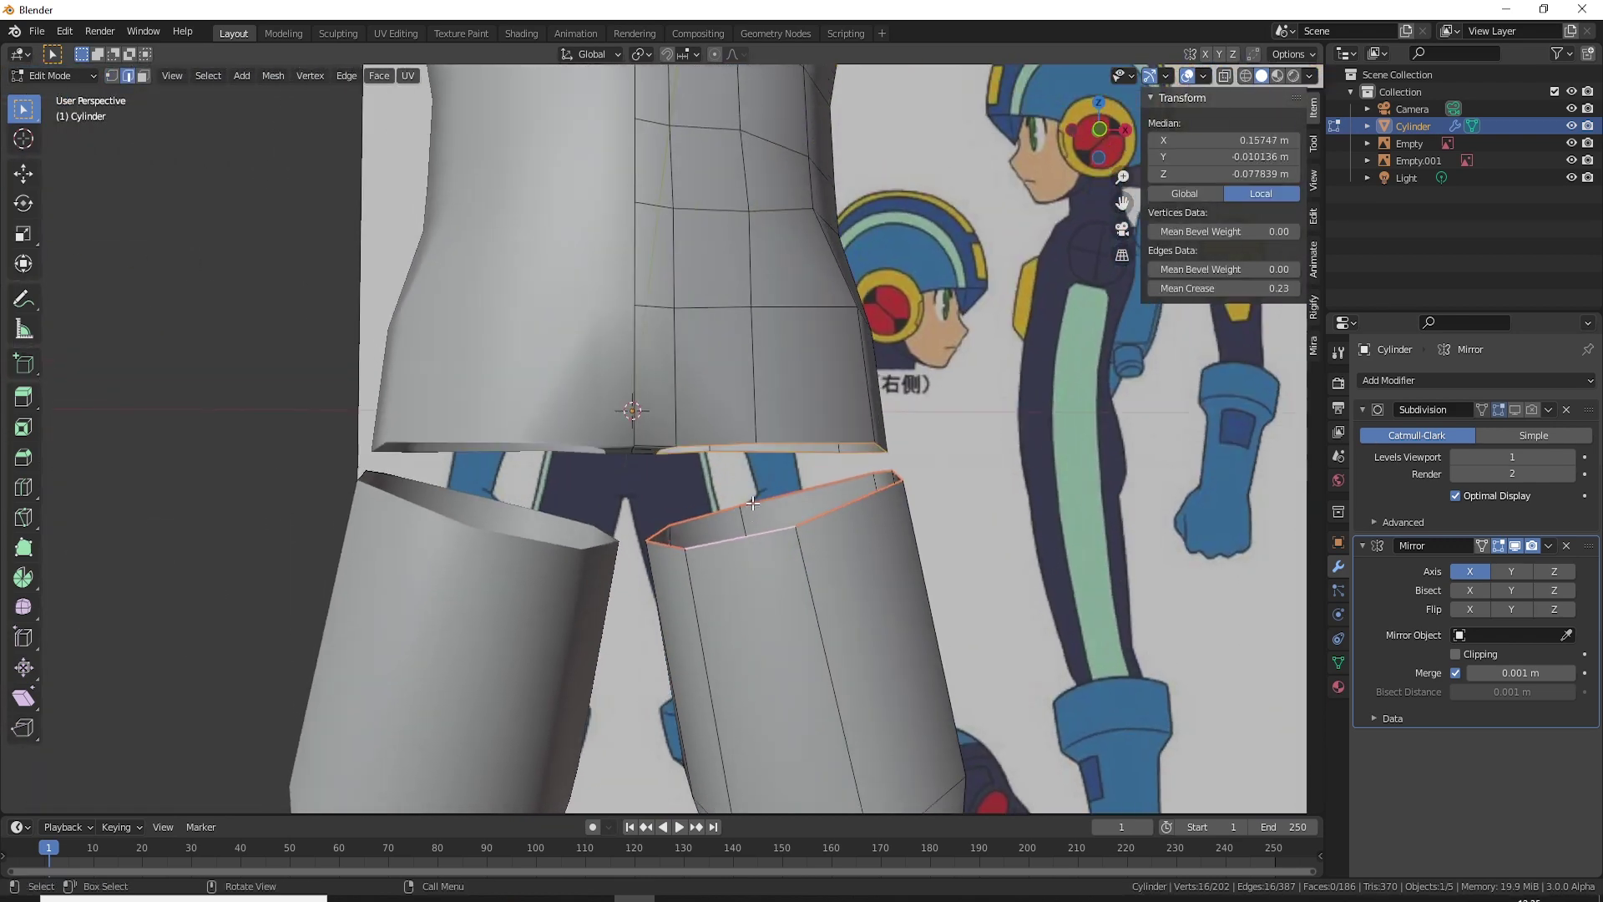
{"action": "right_click", "coordinate": [723, 374]}
{"action": "mouse_move", "coordinate": [701, 323]}
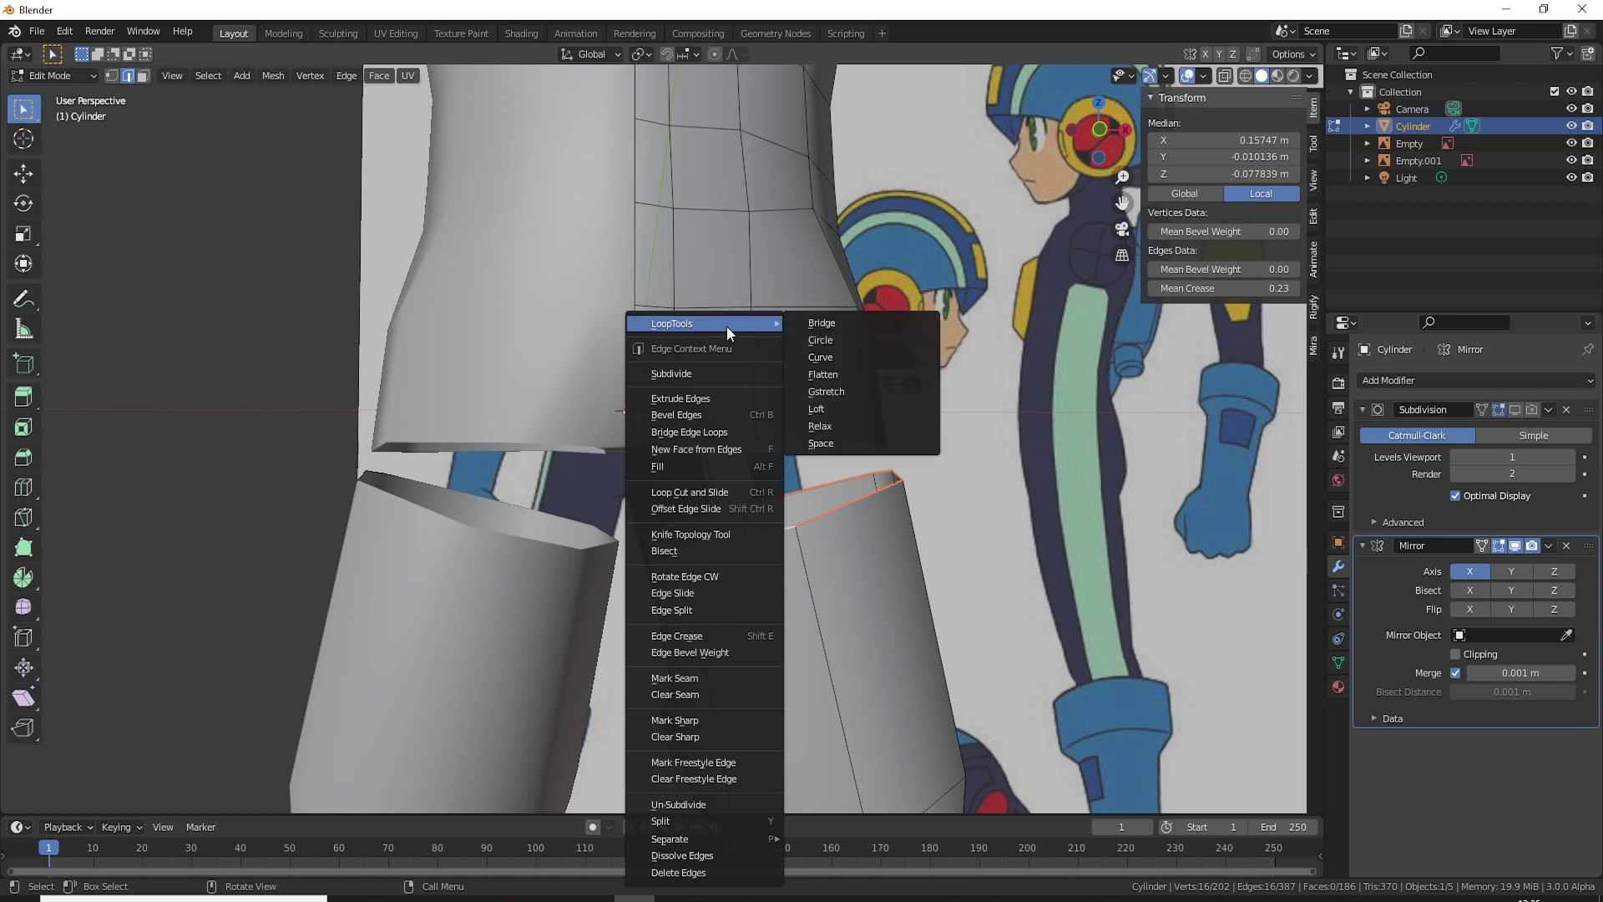
{"action": "left_click", "coordinate": [64, 31]}
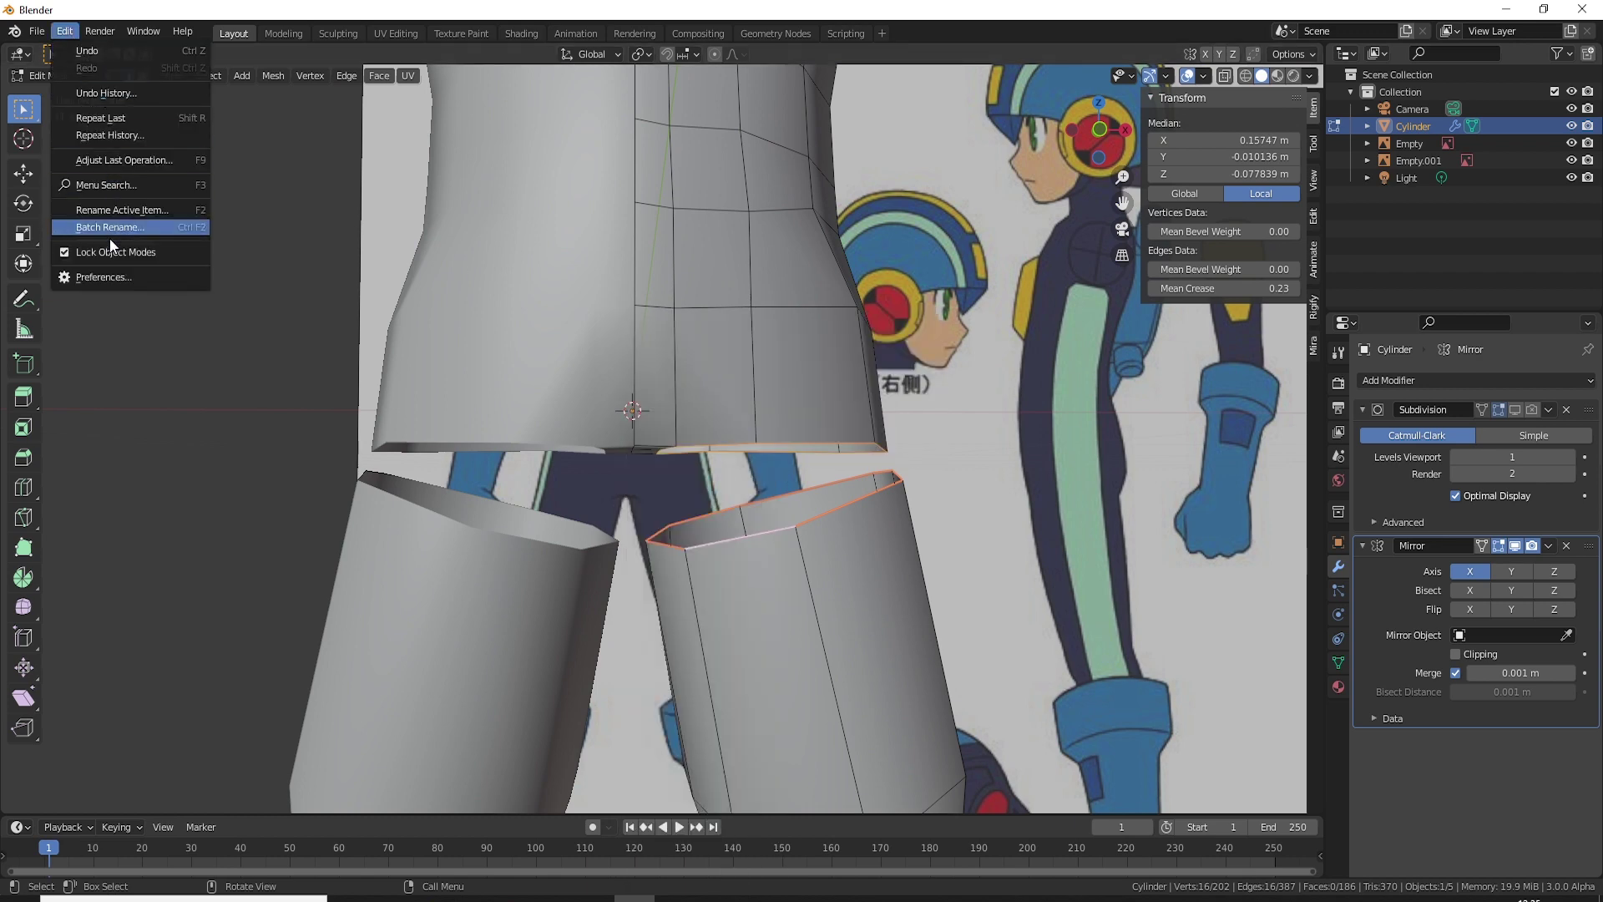
{"action": "left_click", "coordinate": [116, 277]}
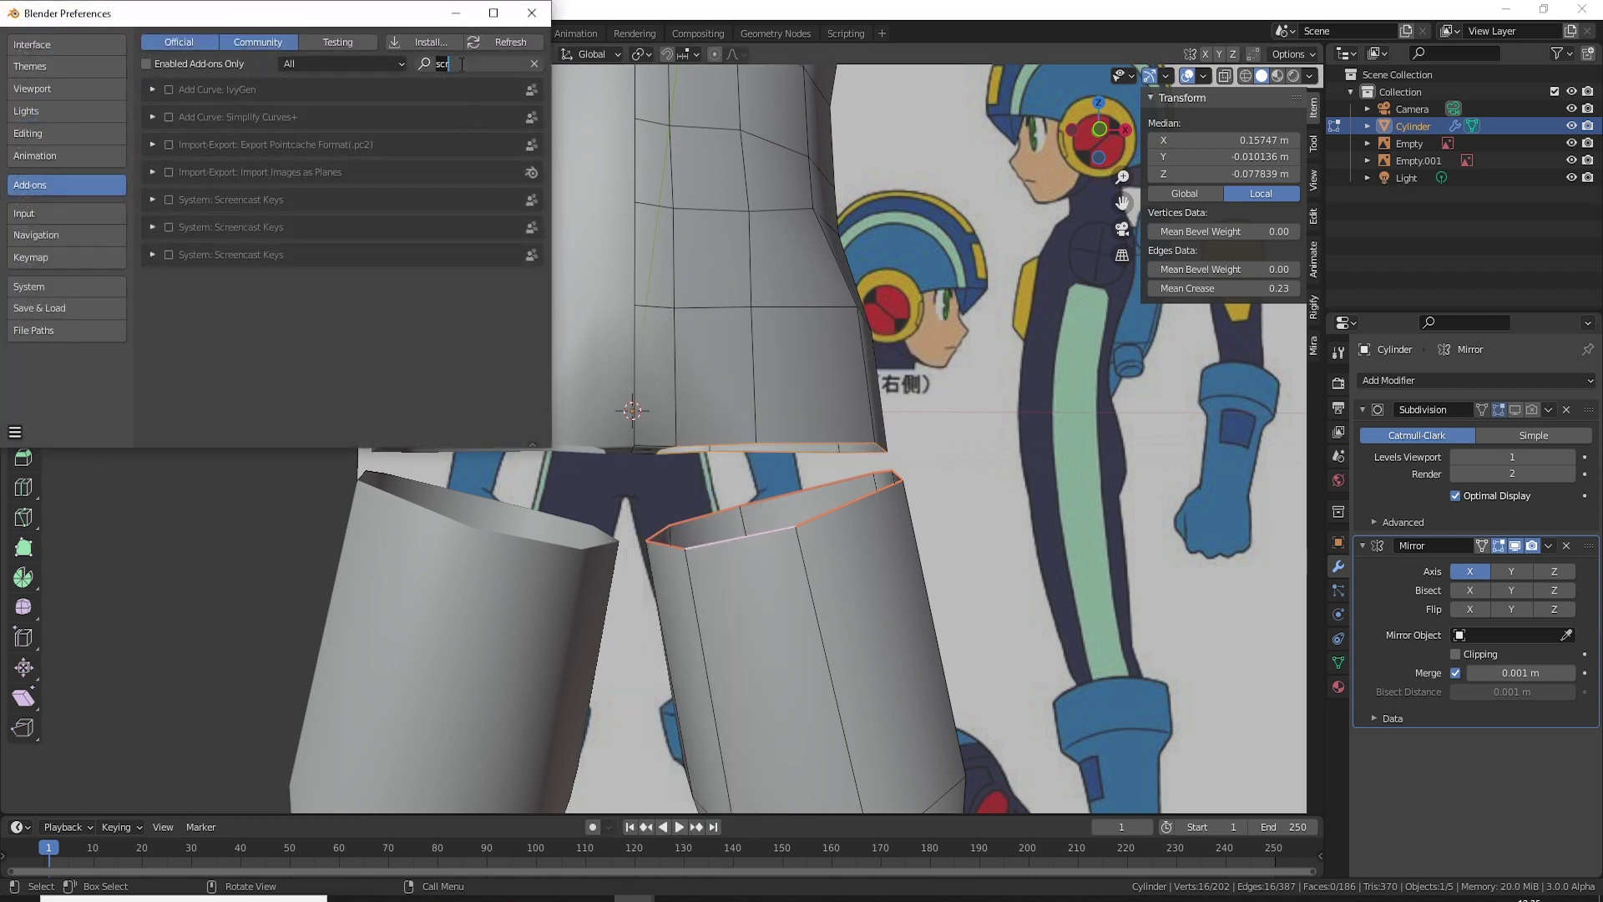
{"action": "type", "text": "loop"}
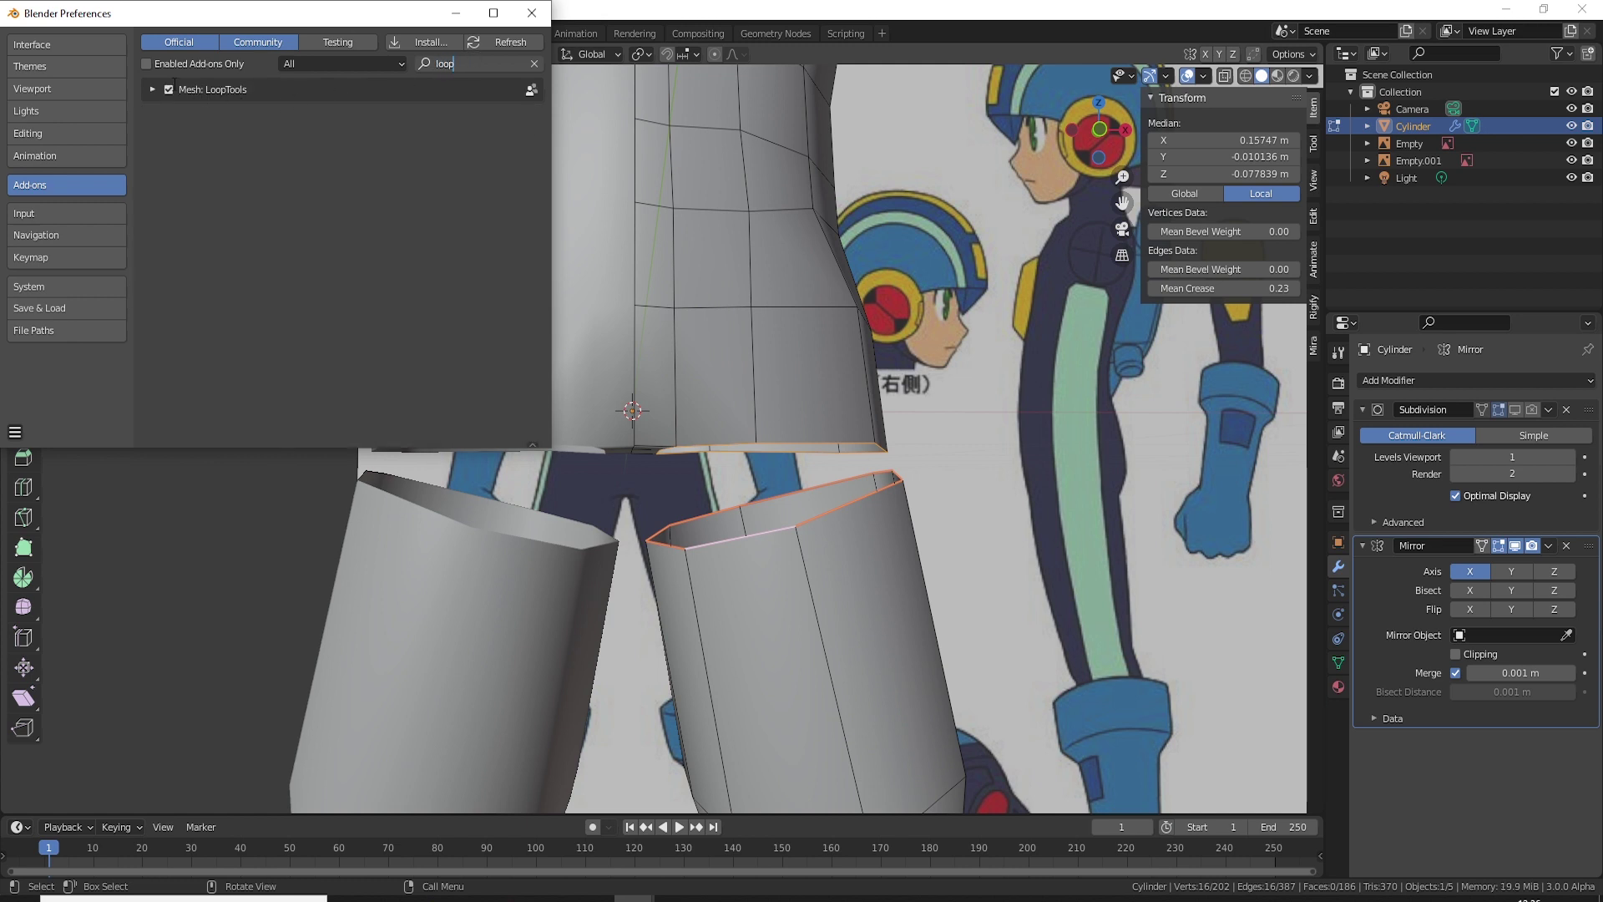
{"action": "left_click", "coordinate": [532, 13]}
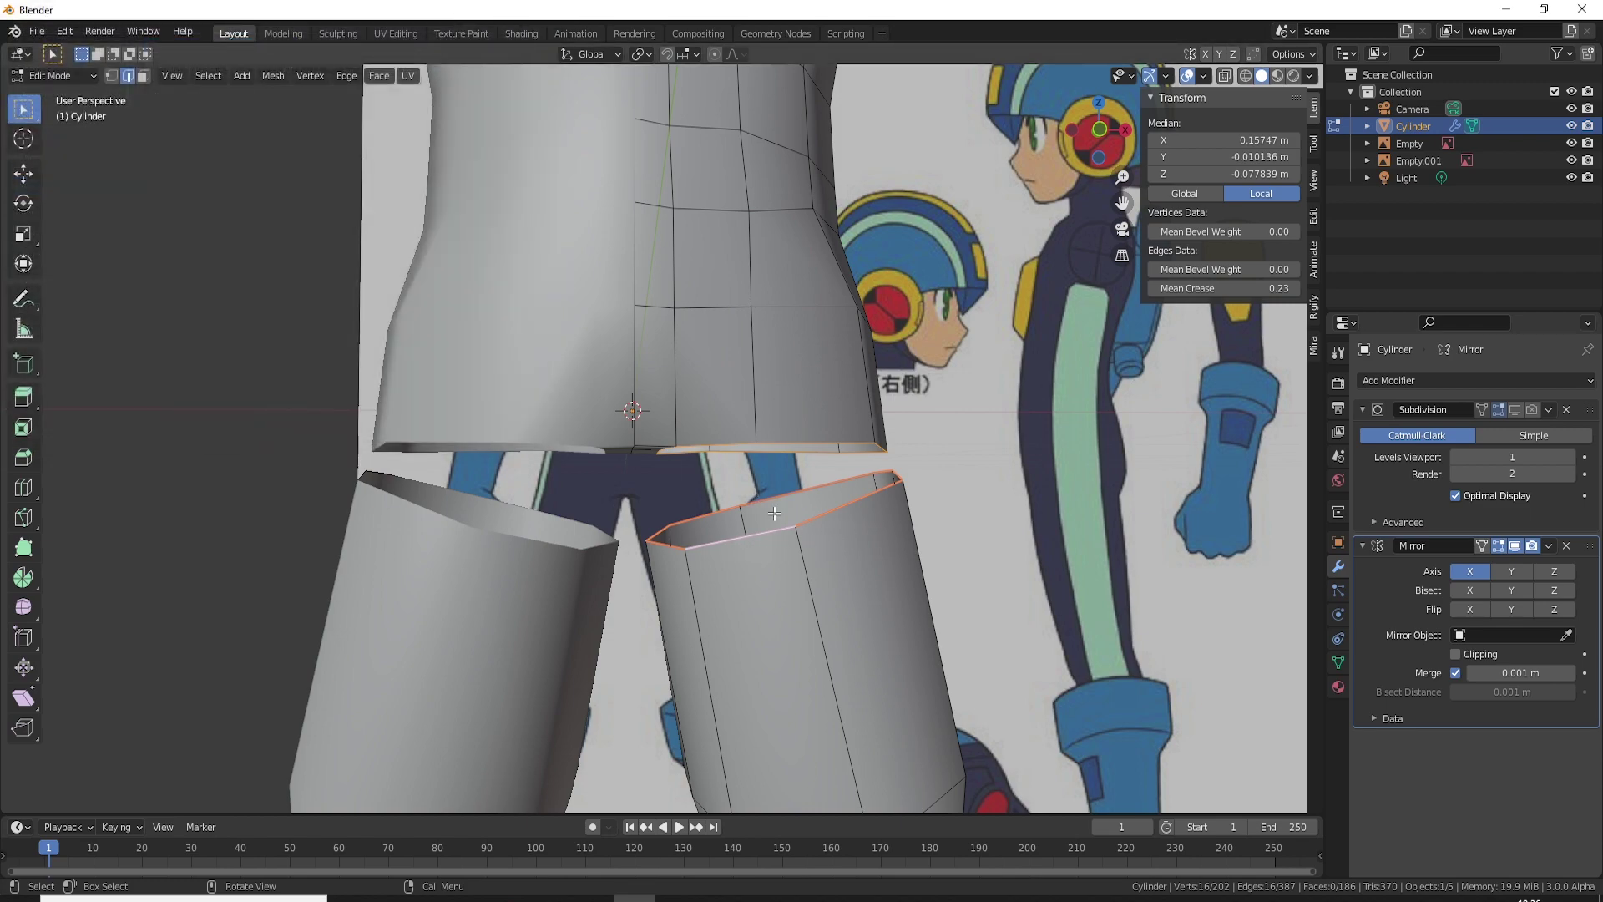
Step: Try a LoopTools Bridge between the thigh and torso loops, then undo it
{"action": "mouse_move", "coordinate": [774, 514]}
{"action": "middle_mouse_down"}
{"action": "mouse_move", "coordinate": [788, 465]}
{"action": "mouse_move", "coordinate": [783, 484]}
{"action": "mouse_move", "coordinate": [929, 412]}
{"action": "middle_mouse_up"}
{"action": "right_click", "coordinate": [929, 412]}
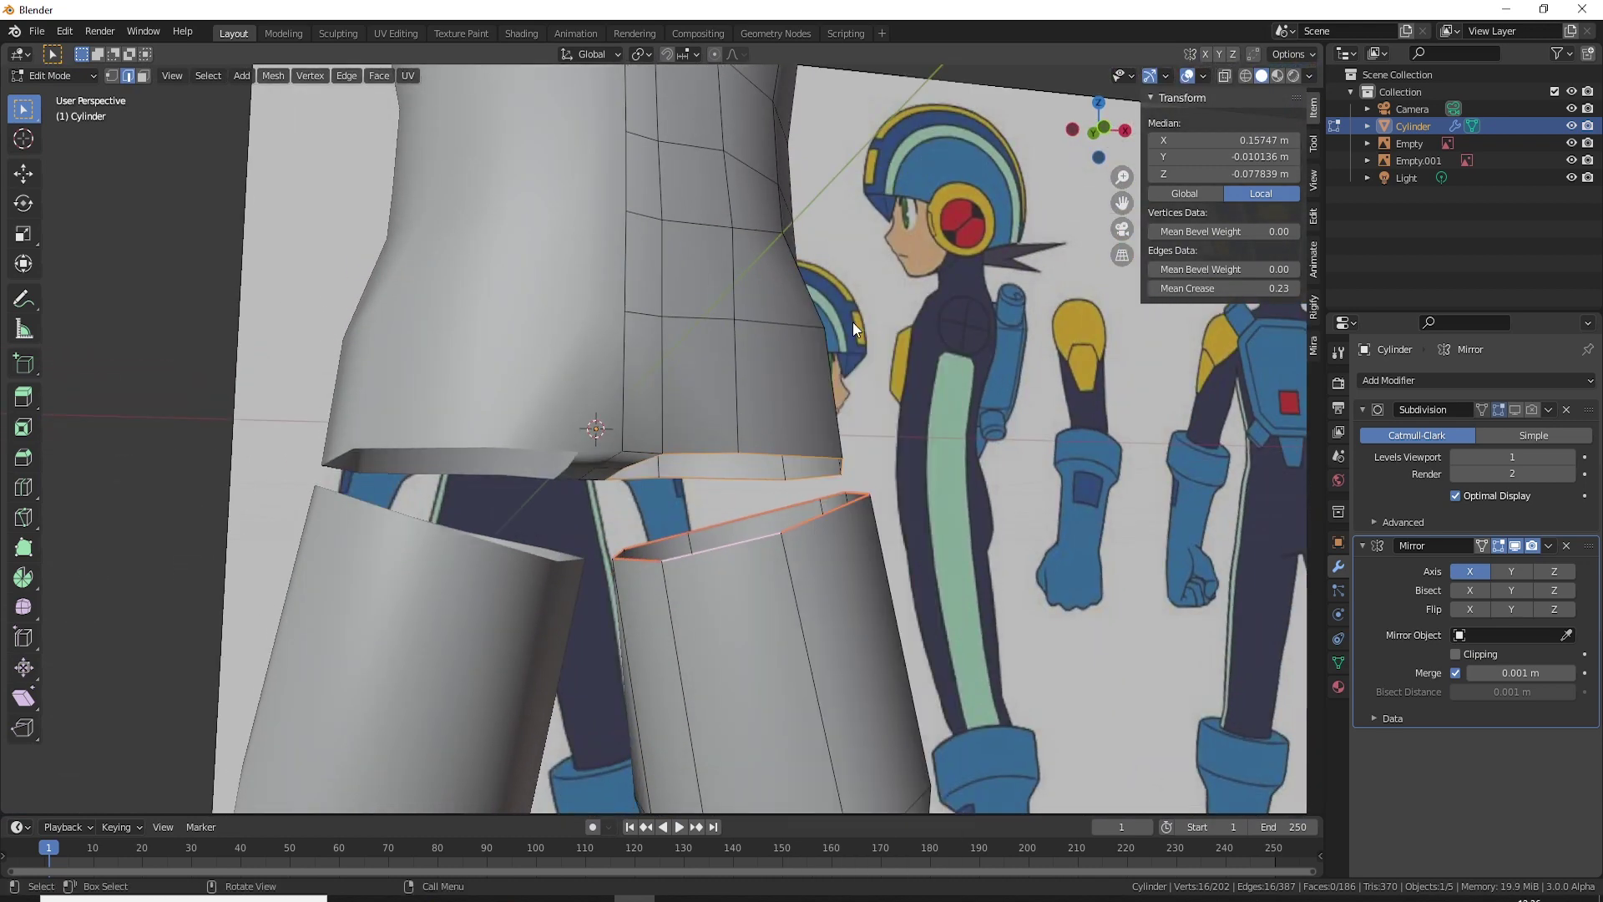
{"action": "right_click", "coordinate": [854, 322]}
{"action": "mouse_move", "coordinate": [802, 298]}
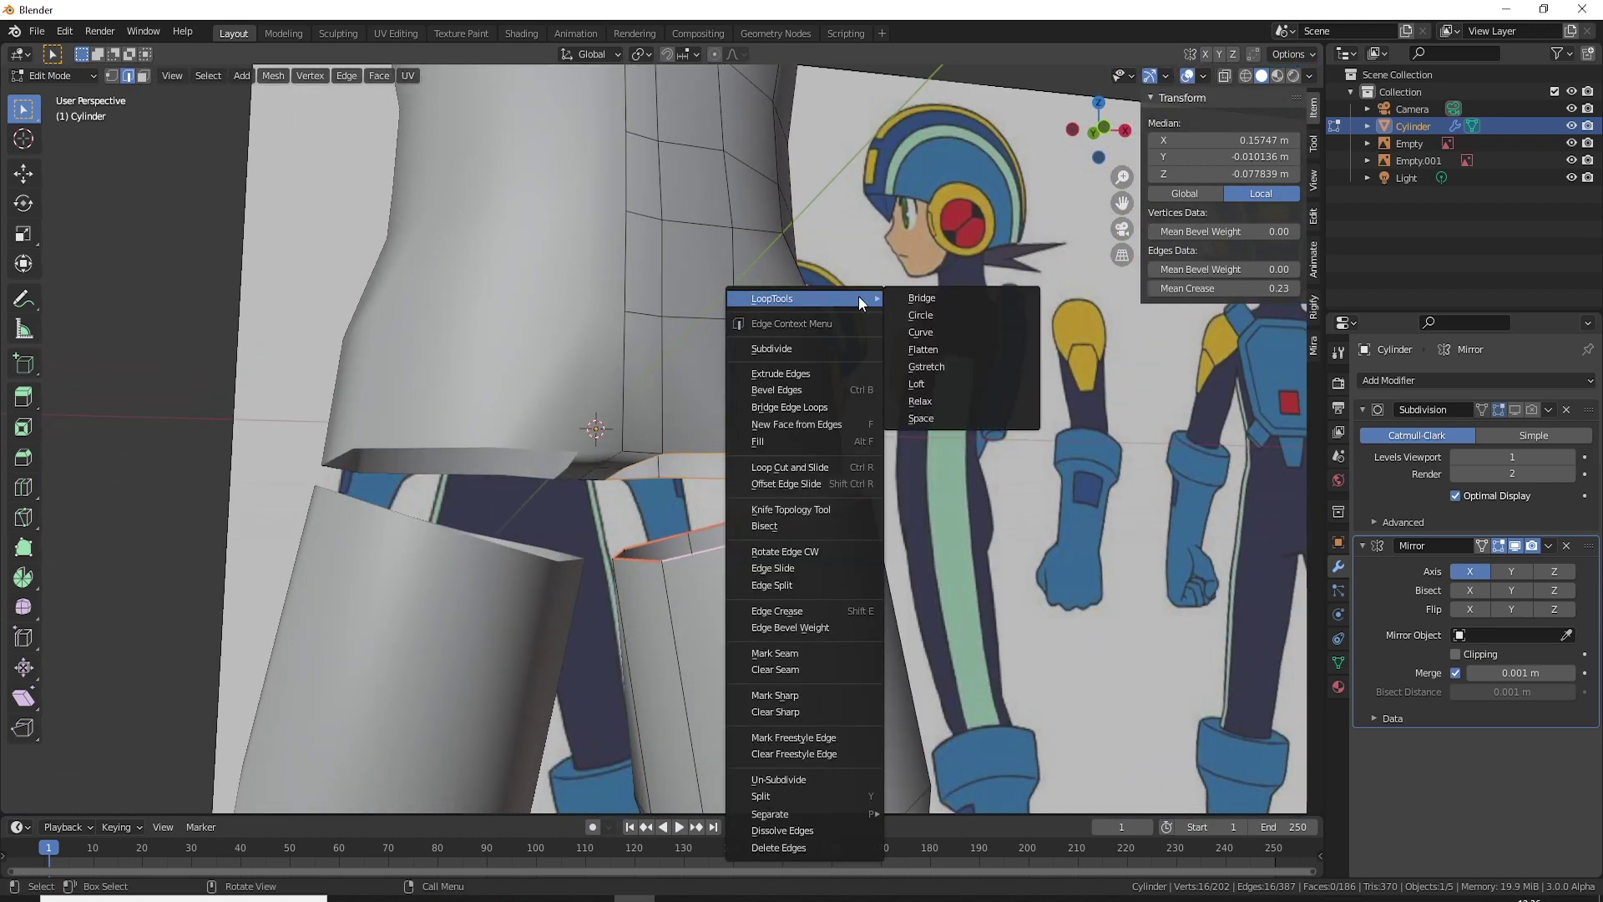
{"action": "left_click", "coordinate": [942, 300]}
{"action": "middle_click_drag", "start_coordinate": [717, 653], "coordinate": [831, 566]}
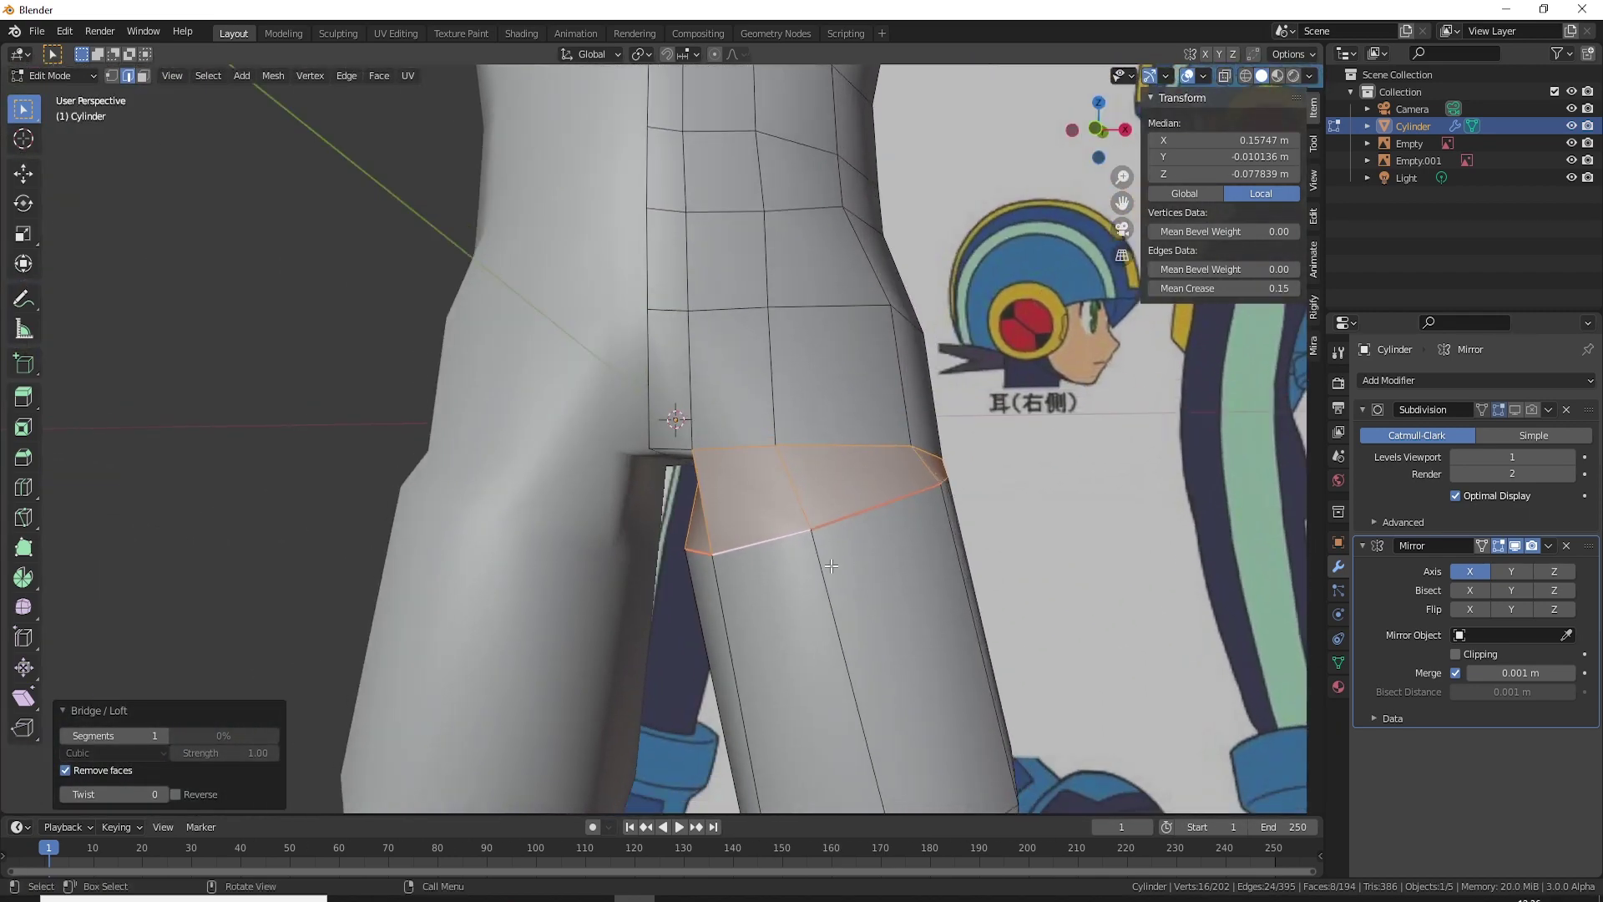
{"action": "key", "text": "ctrl+z"}
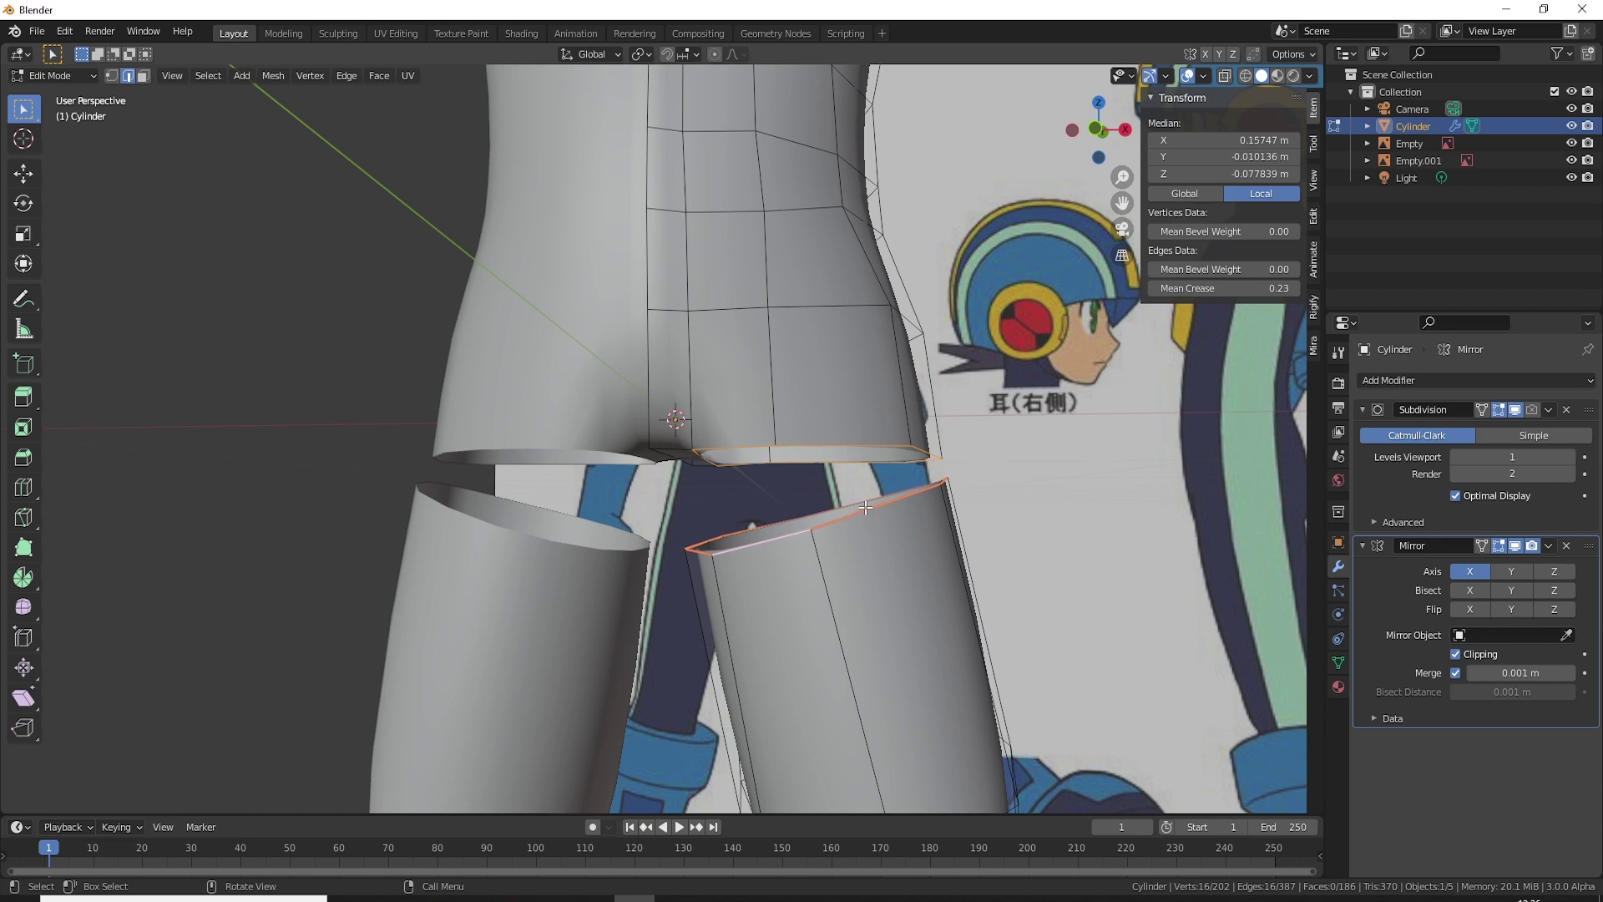
Step: Try filling a face on a thigh rim edge, then undo back to both loops selected
{"action": "left_click", "coordinate": [865, 506]}
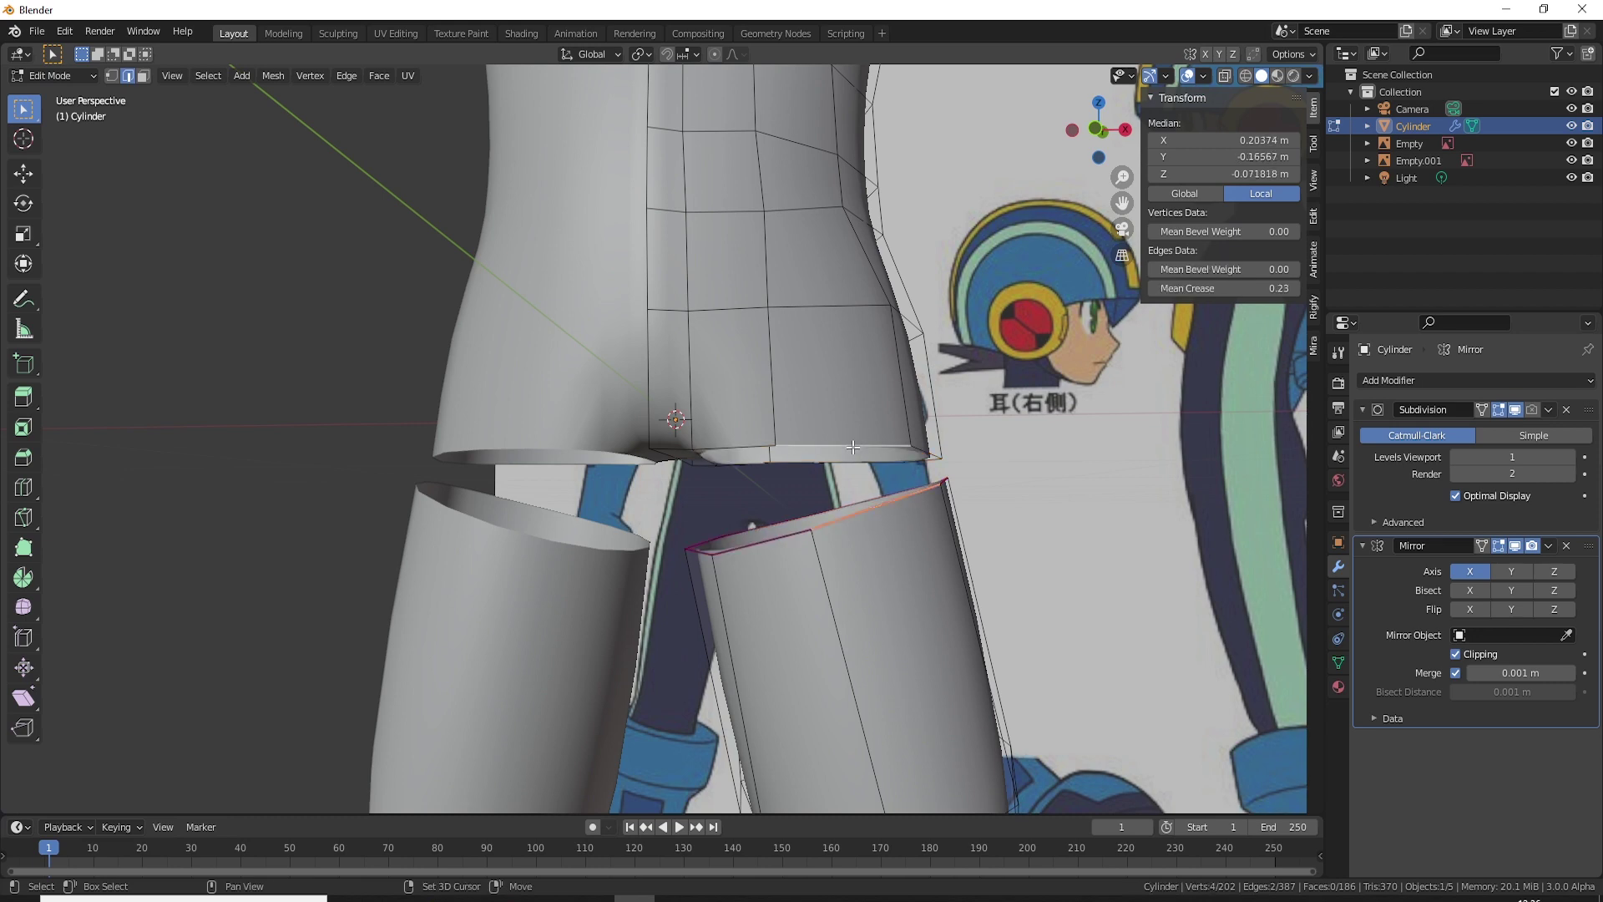
{"action": "middle_click_drag", "start_coordinate": [852, 447], "coordinate": [797, 475]}
{"action": "key", "text": "f"}
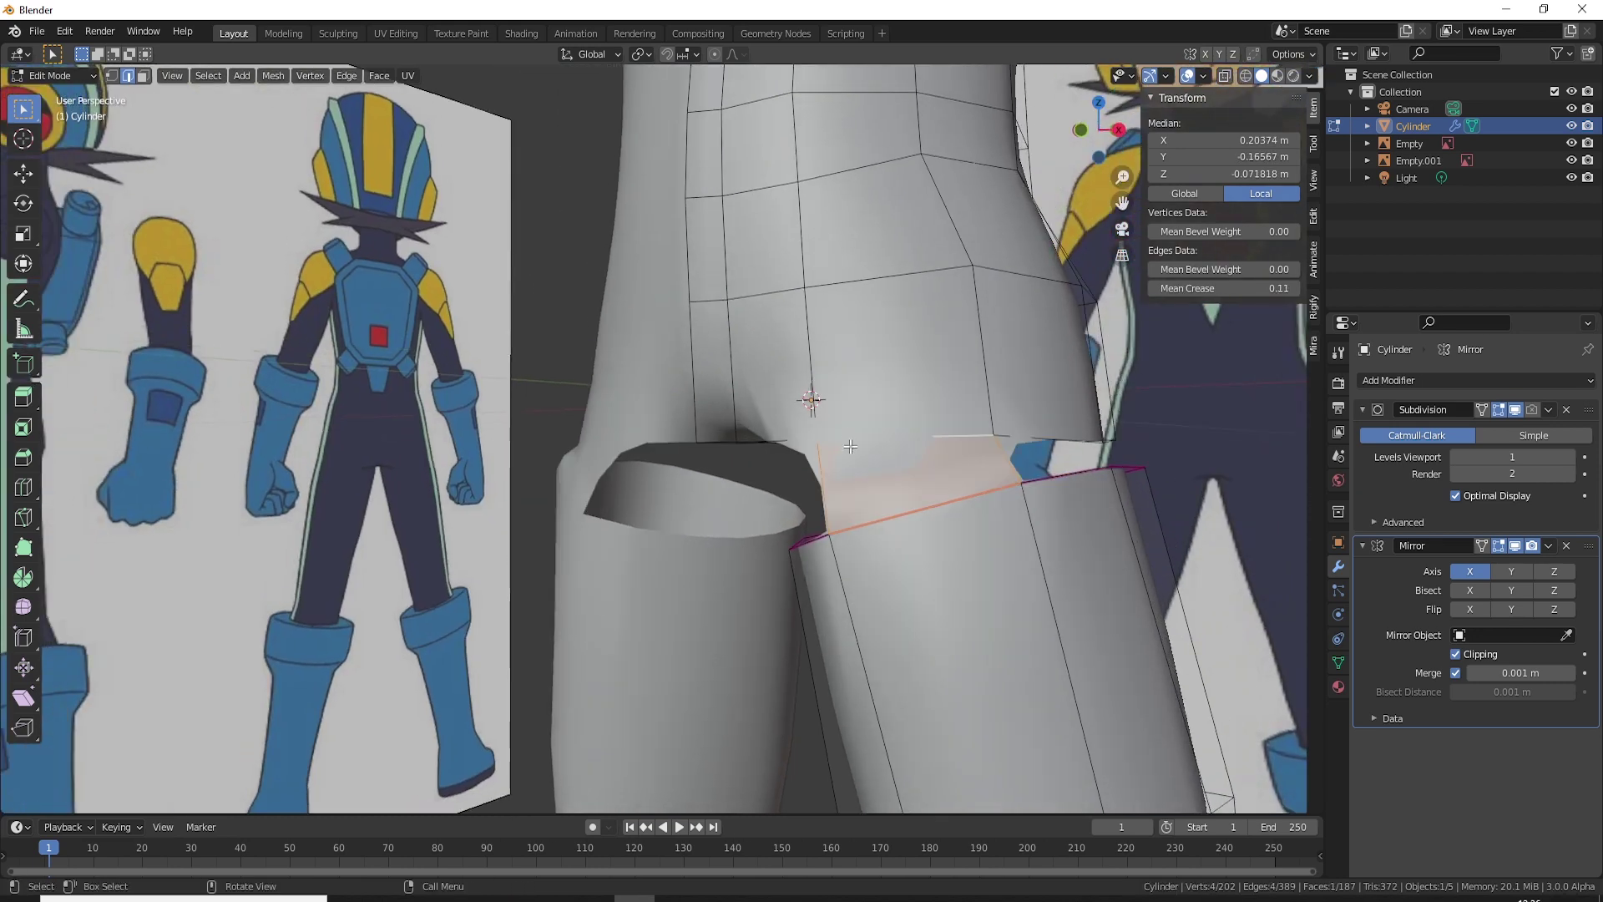
{"action": "key", "text": "ctrl+z"}
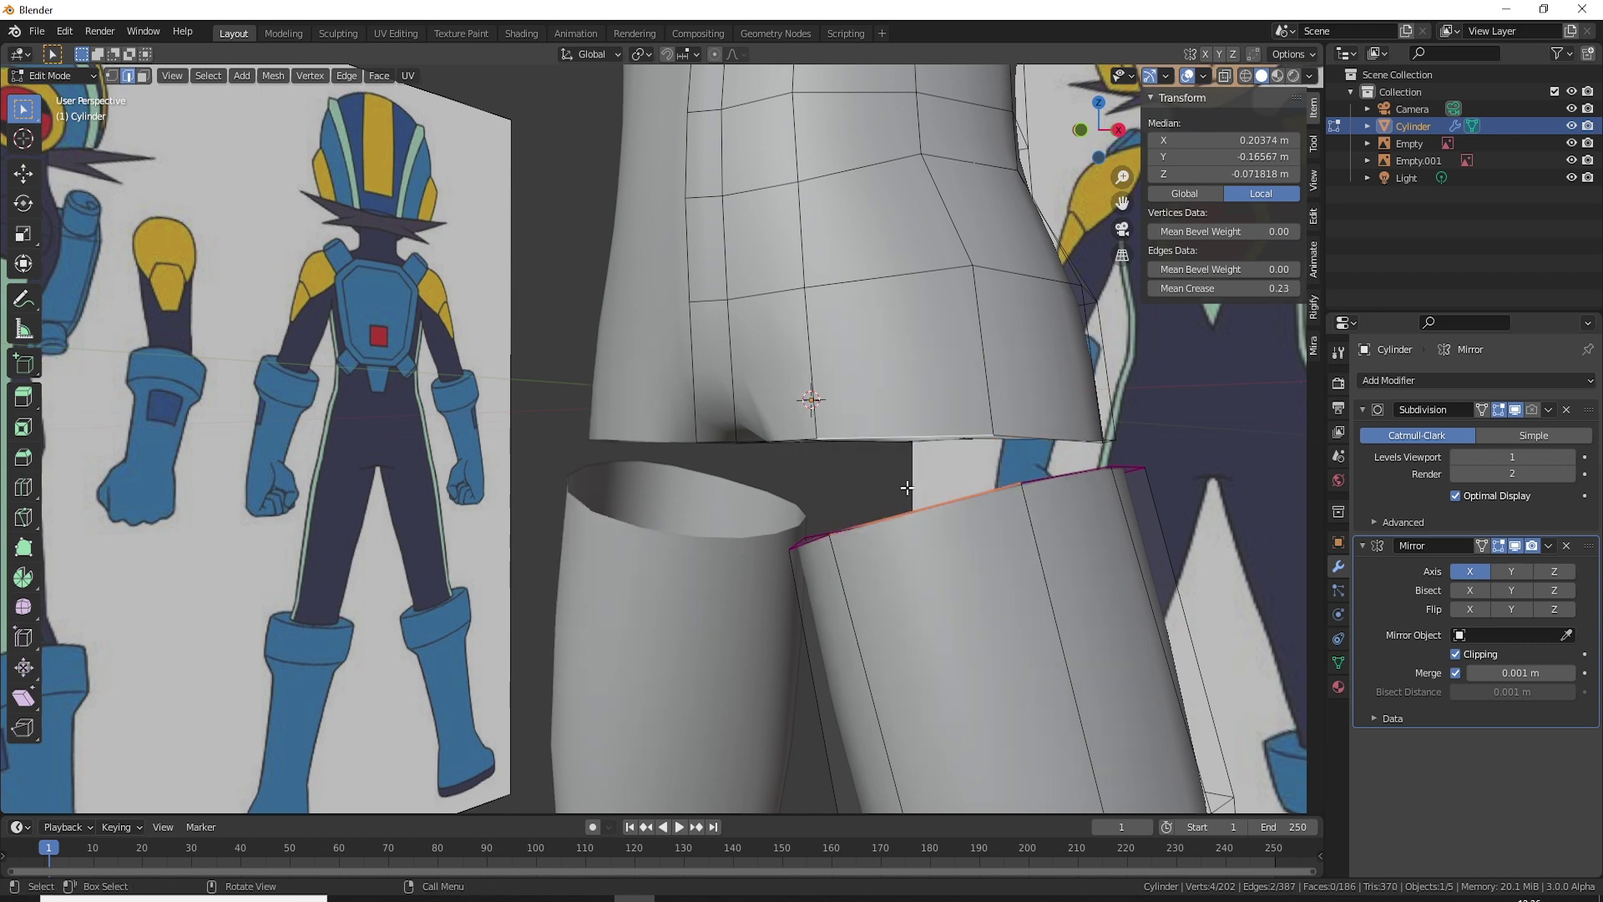
{"action": "key", "text": "ctrl+z"}
Step: Bridge the thigh top loop to the torso bottom loop with LoopTools and inspect it
{"action": "right_click", "coordinate": [906, 483]}
{"action": "mouse_move", "coordinate": [859, 323]}
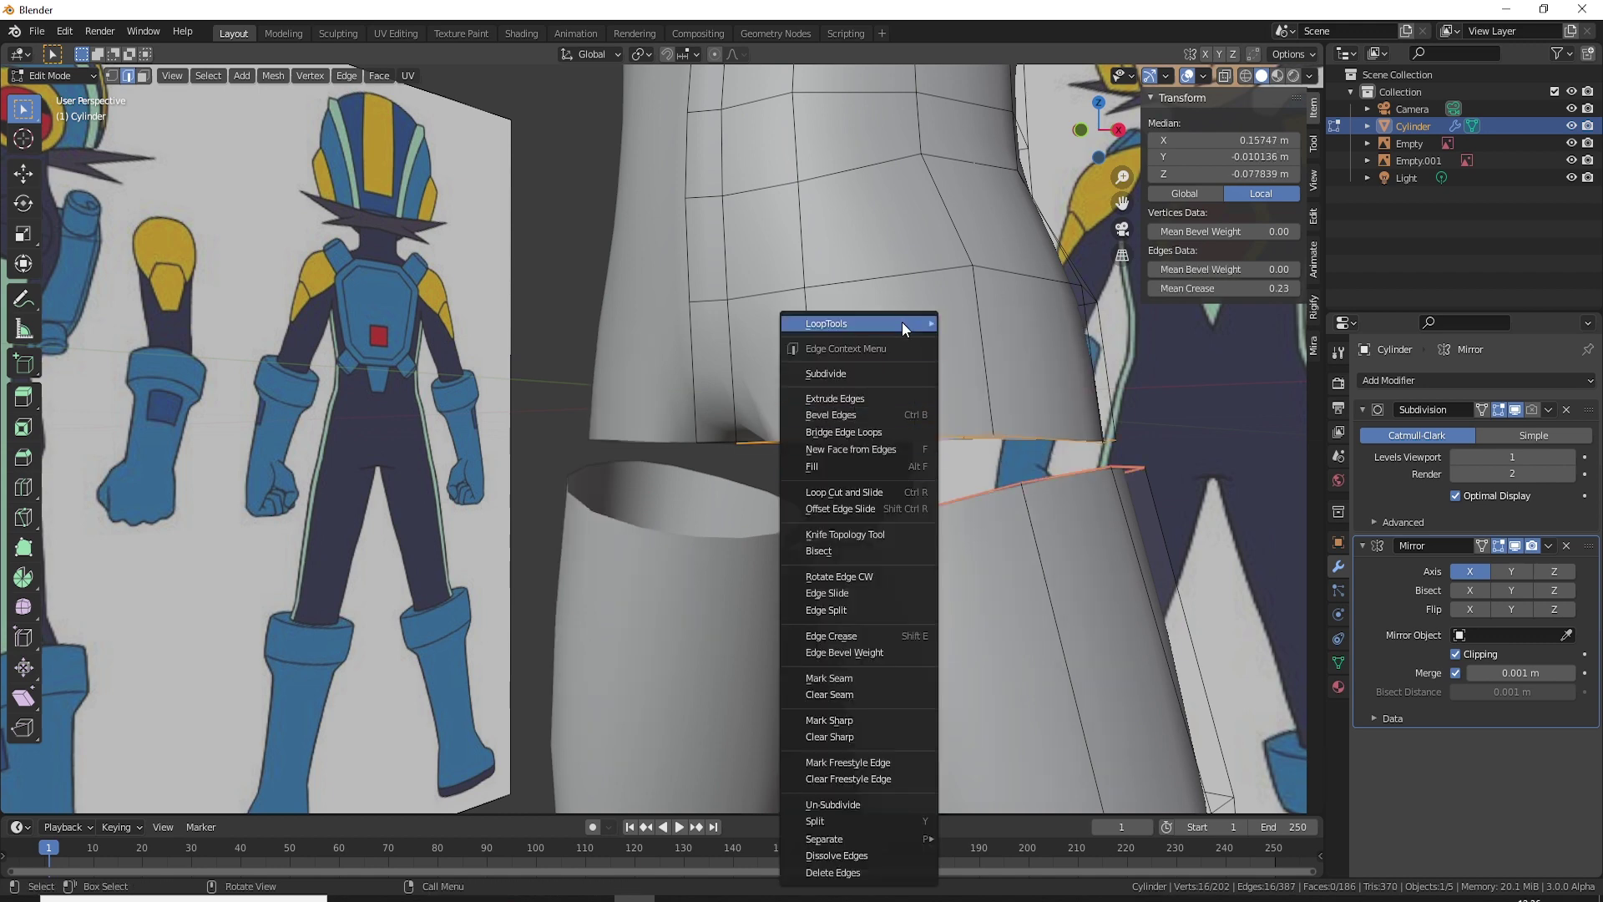
{"action": "left_click", "coordinate": [968, 324]}
{"action": "middle_click_drag", "start_coordinate": [893, 472], "coordinate": [980, 463]}
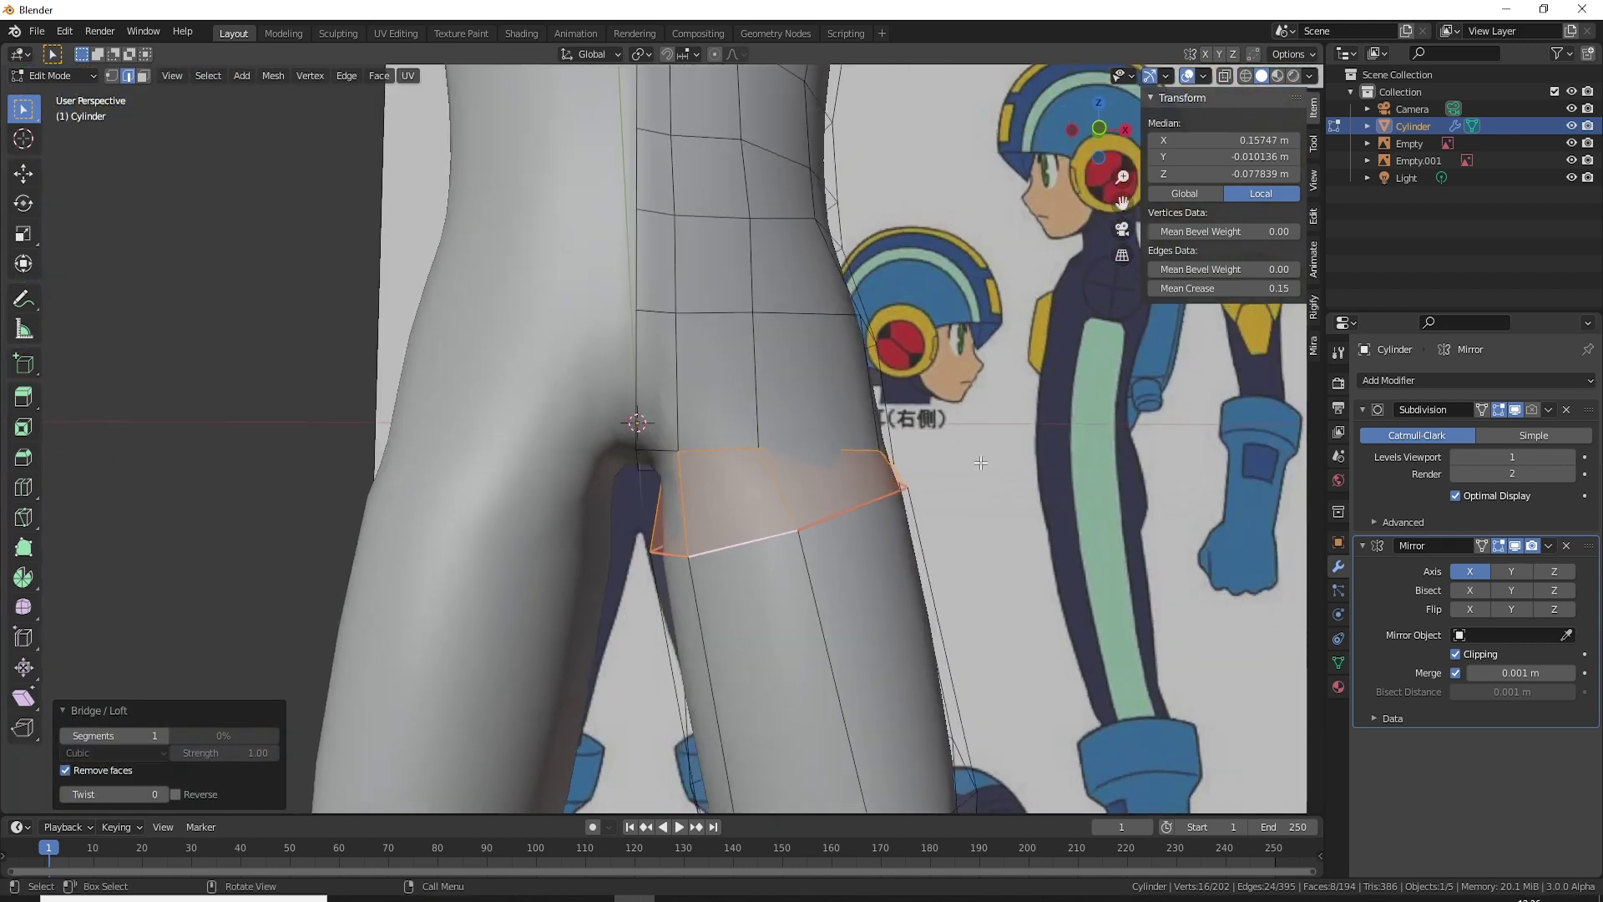
{"action": "mouse_move", "coordinate": [815, 532]}
{"action": "middle_mouse_down"}
{"action": "mouse_move", "coordinate": [955, 383]}
{"action": "mouse_move", "coordinate": [877, 401]}
{"action": "mouse_move", "coordinate": [710, 542]}
{"action": "mouse_move", "coordinate": [619, 562]}
{"action": "mouse_move", "coordinate": [576, 526]}
{"action": "mouse_move", "coordinate": [667, 509]}
{"action": "mouse_move", "coordinate": [777, 537]}
{"action": "mouse_move", "coordinate": [835, 526]}
{"action": "middle_mouse_up"}
{"action": "scroll", "coordinate": [835, 526], "scroll_direction": "up", "scroll_amount": 2}
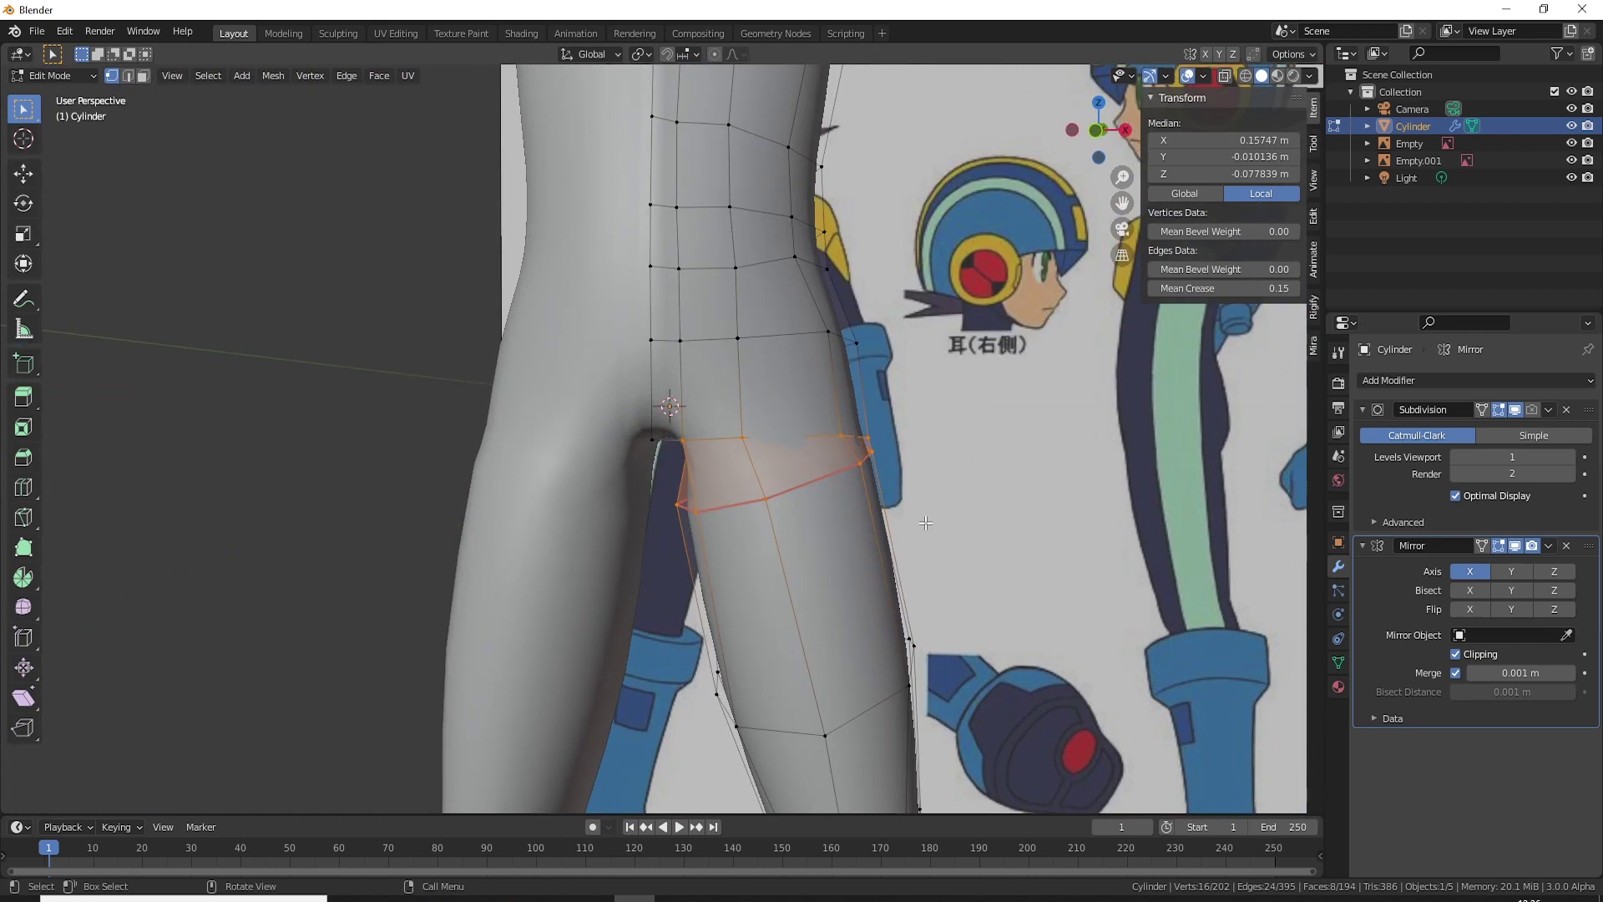
Step: Move the outer hip join vertices in X-ray to match the front reference outline
{"action": "scroll", "coordinate": [926, 523], "scroll_direction": "up", "scroll_amount": 3}
{"action": "left_click", "coordinate": [882, 443]}
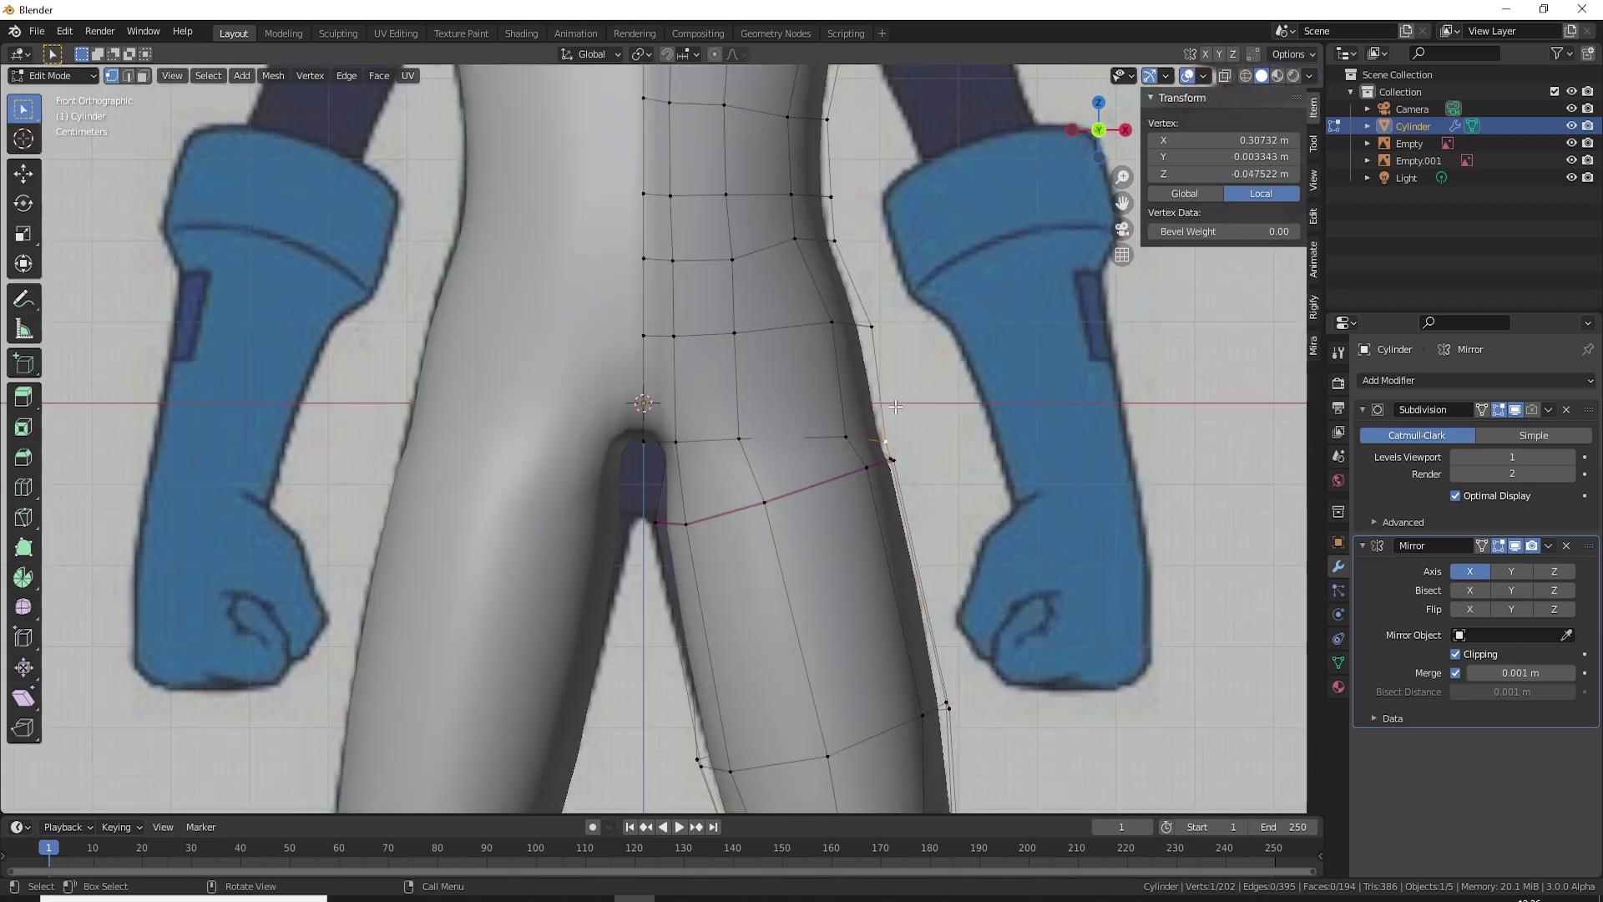
{"action": "left_click_drag", "start_coordinate": [879, 419], "coordinate": [832, 457], "text": "shift"}
{"action": "key", "text": "alt+z"}
{"action": "key", "text": "g"}
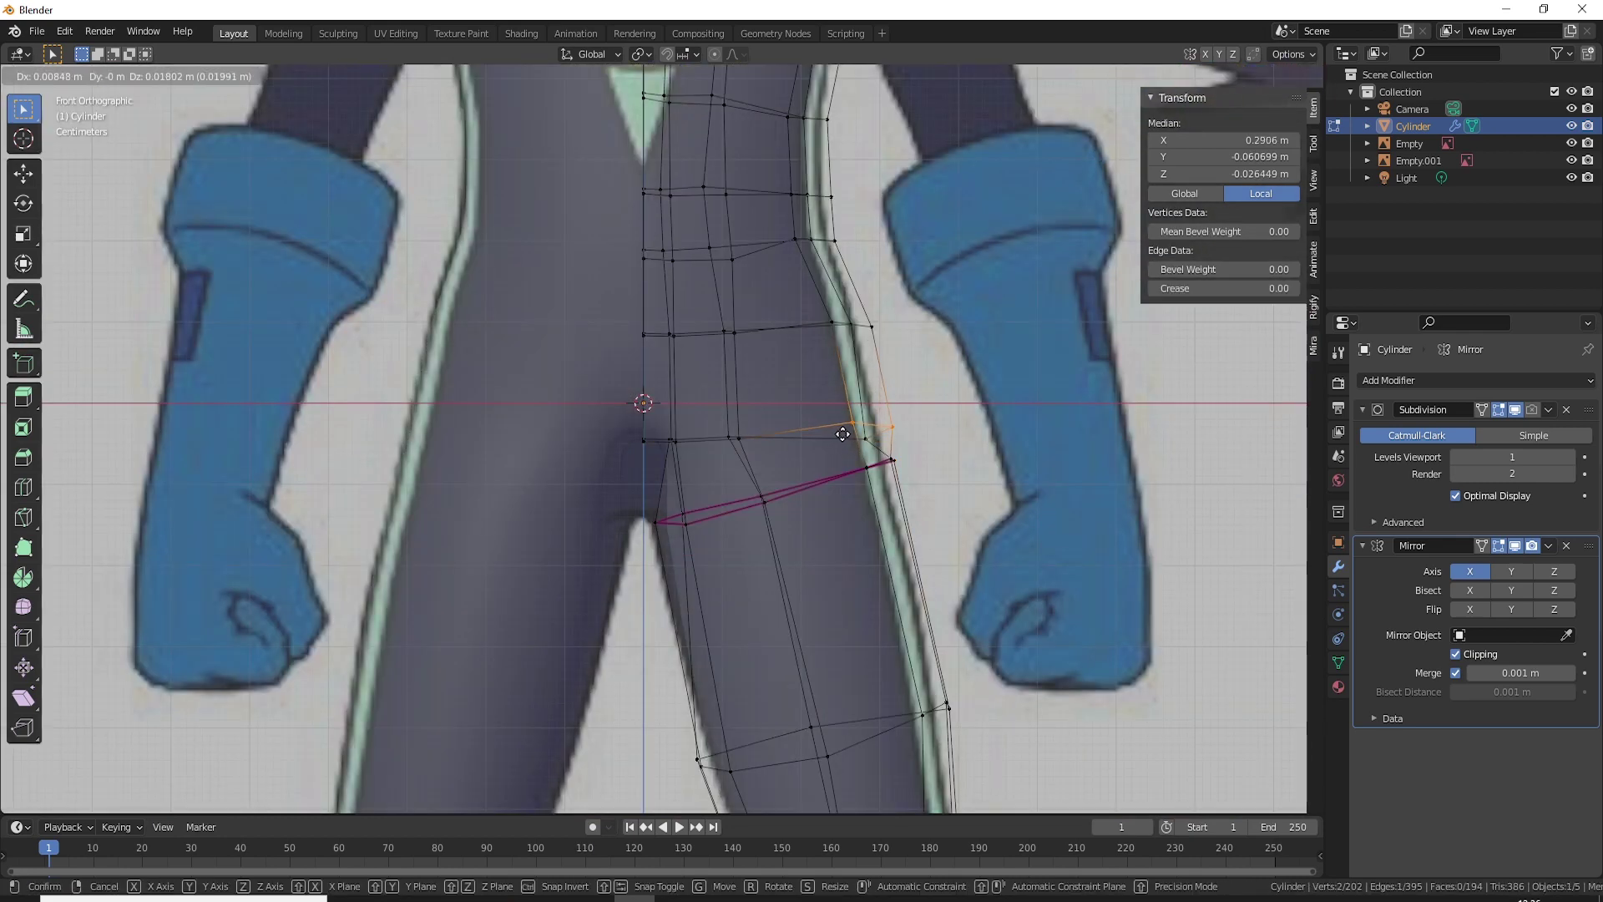
{"action": "left_click", "coordinate": [842, 435]}
{"action": "key", "text": "g"}
{"action": "left_click", "coordinate": [881, 422]}
{"action": "key", "text": "g"}
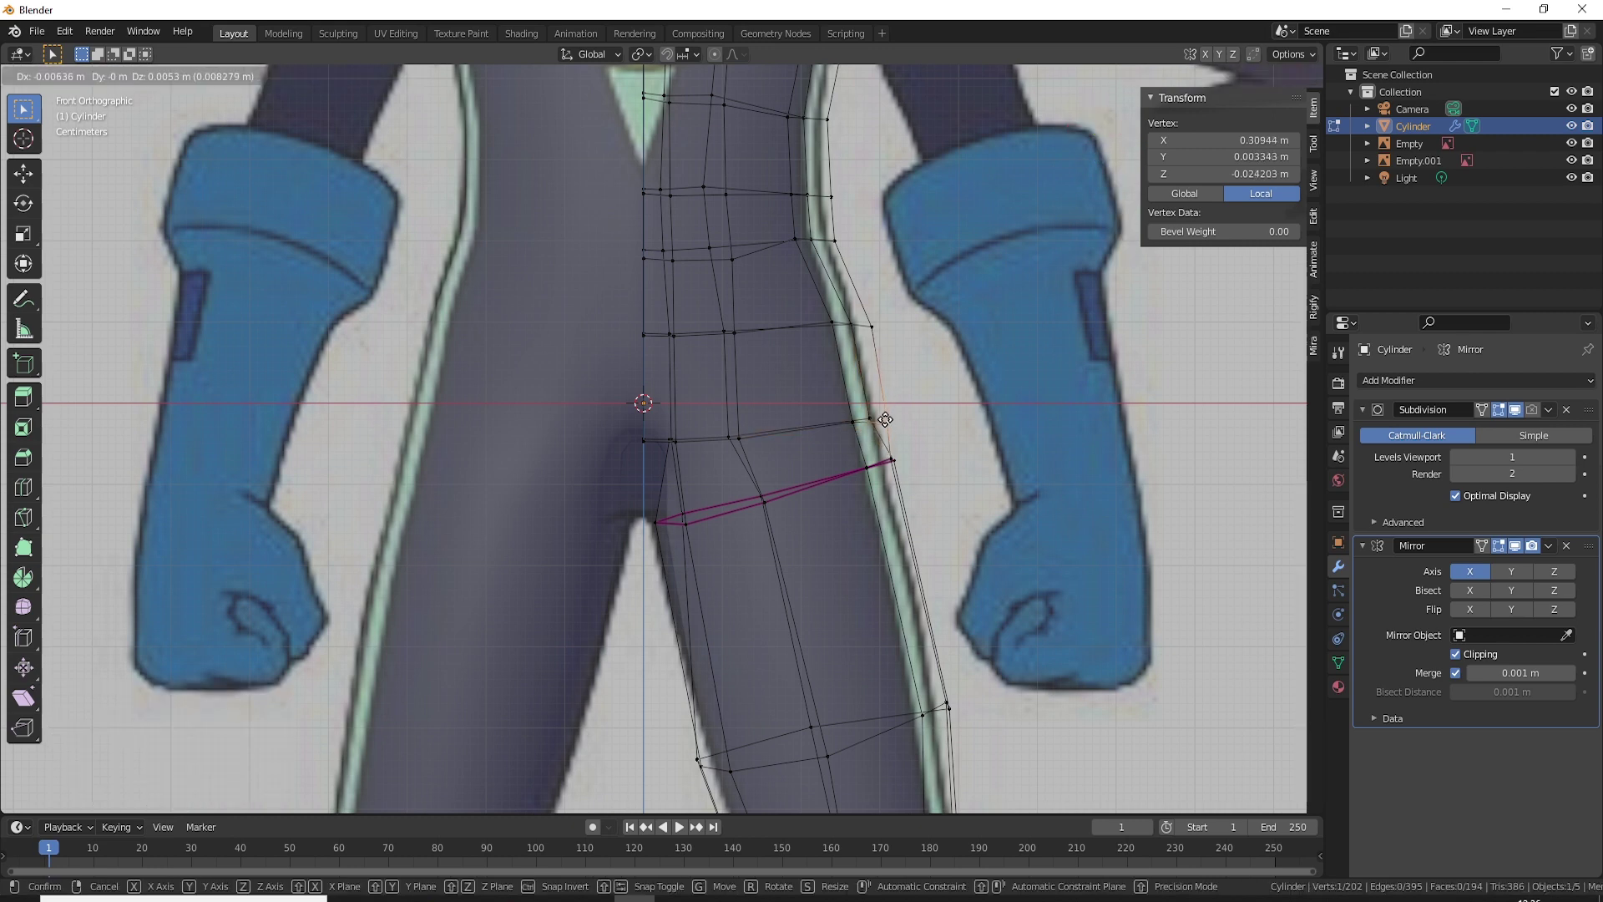
{"action": "left_click", "coordinate": [883, 420]}
{"action": "key", "text": "alt+z"}
Step: Shift the crotch vertices down and left, then place a single crotch vertex
{"action": "middle_click_drag", "start_coordinate": [649, 437], "coordinate": [663, 423], "text": "shift"}
{"action": "mouse_move", "coordinate": [615, 472]}
{"action": "left_mouse_down"}
{"action": "mouse_move", "coordinate": [838, 370]}
{"action": "mouse_move", "coordinate": [756, 404]}
{"action": "left_mouse_up"}
{"action": "key", "text": "g"}
{"action": "left_click", "coordinate": [676, 504]}
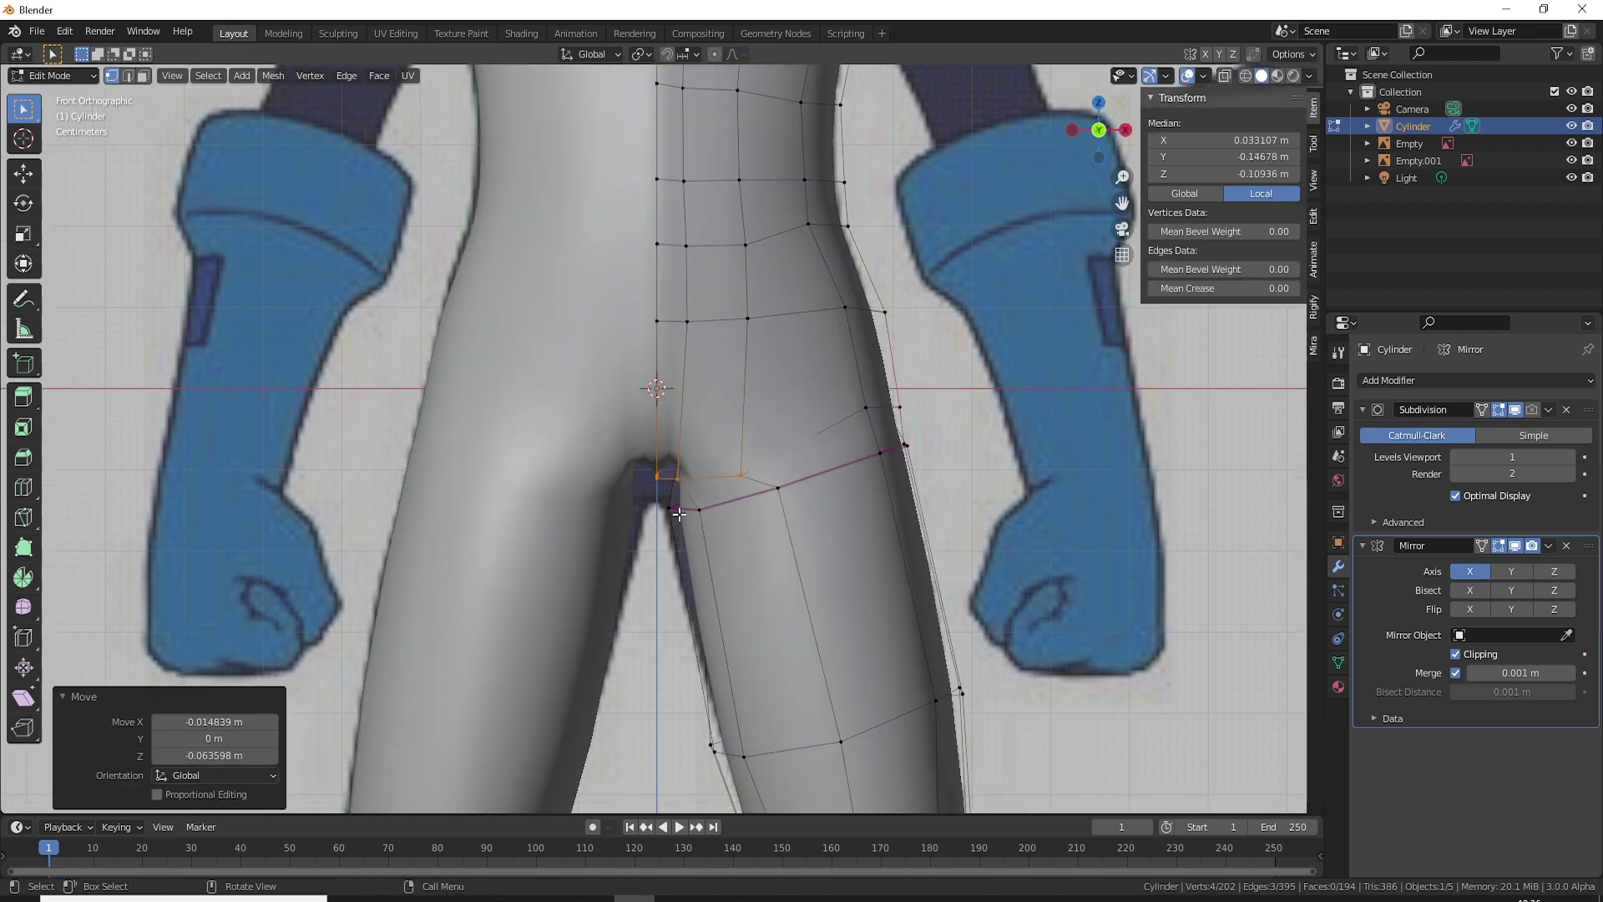
{"action": "key", "text": "alt+z"}
{"action": "left_click", "coordinate": [681, 426]}
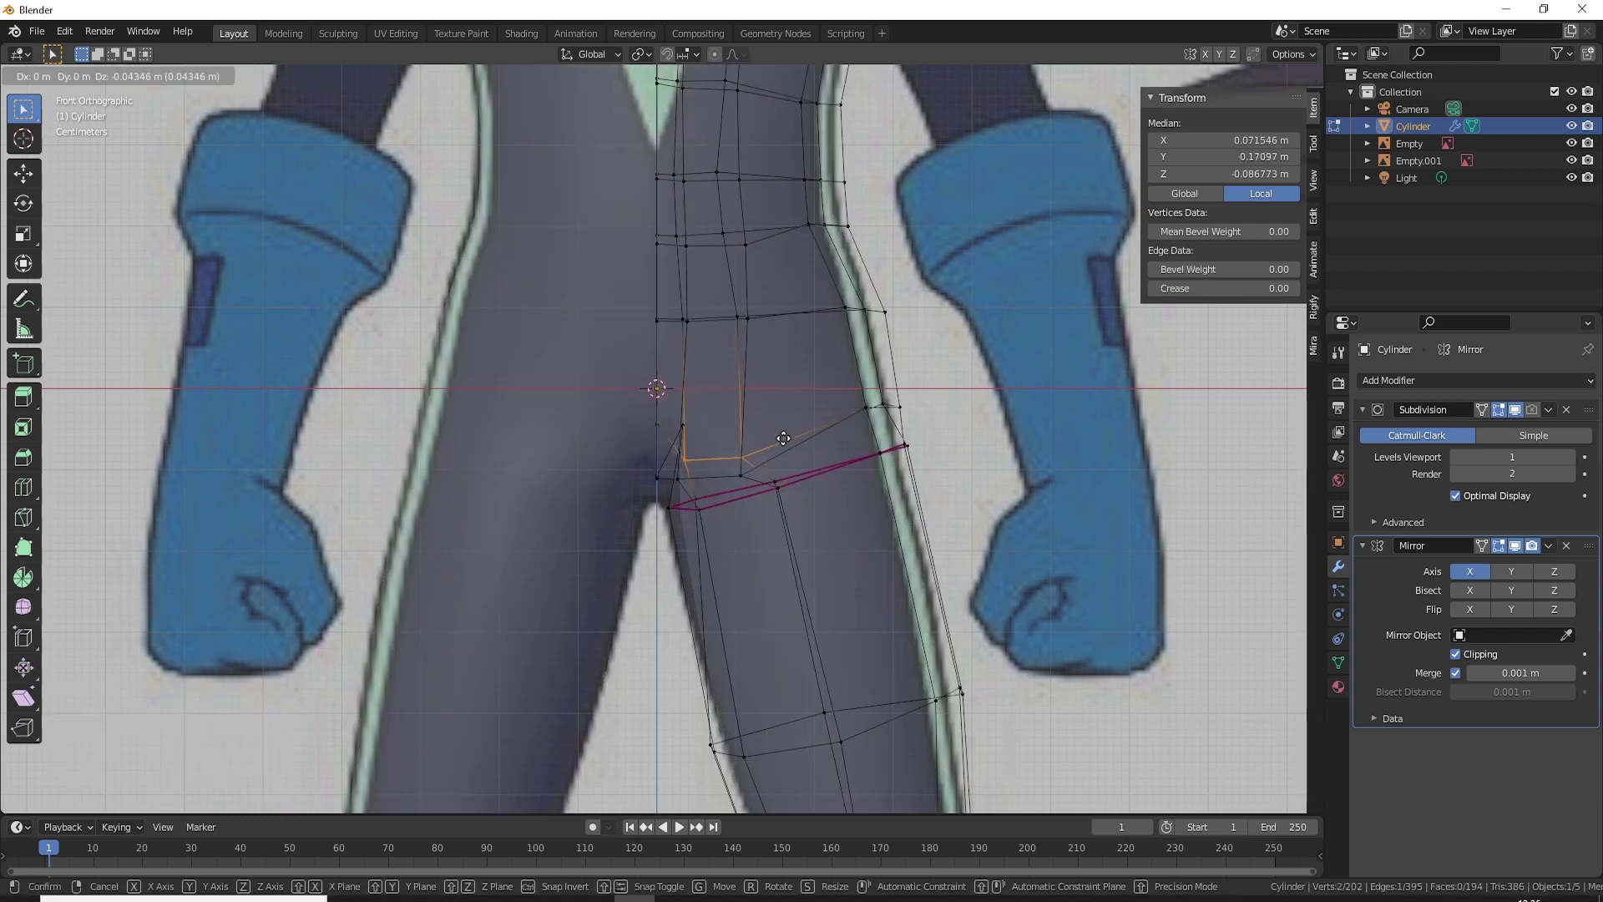
{"action": "key", "text": "g"}
{"action": "left_click", "coordinate": [674, 485]}
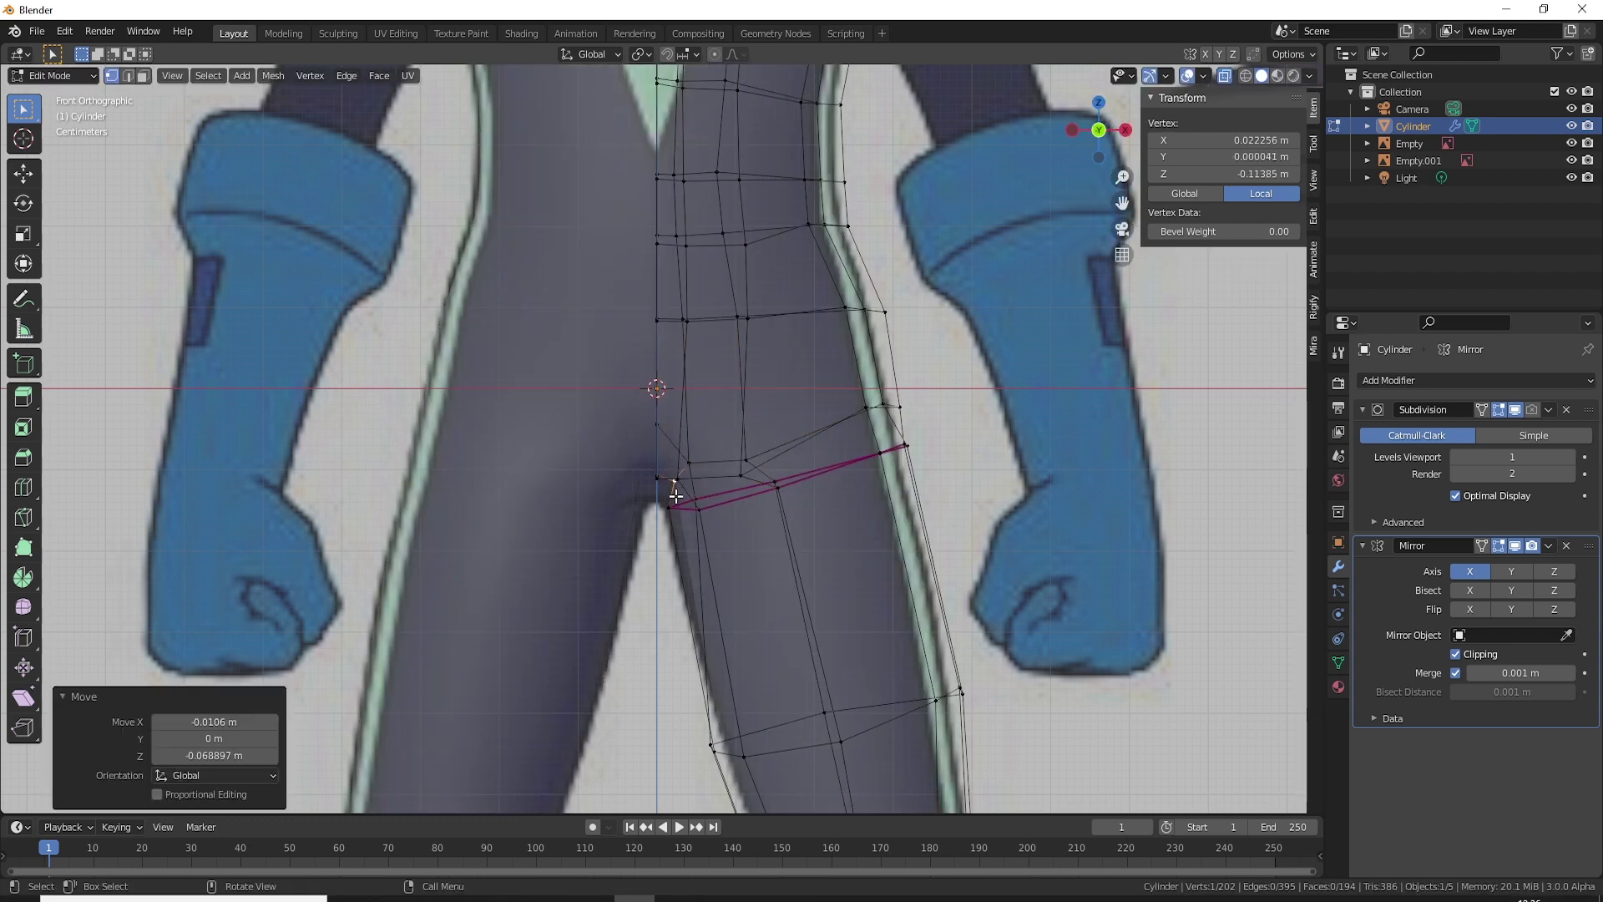
{"action": "key", "text": "alt+z"}
Step: Lower two crotch vertices and a single vertex along Z to follow the reference
{"action": "scroll", "coordinate": [680, 476], "scroll_direction": "up", "scroll_amount": 3}
{"action": "left_click_drag", "start_coordinate": [663, 472], "coordinate": [692, 414]}
{"action": "key", "text": "g"}
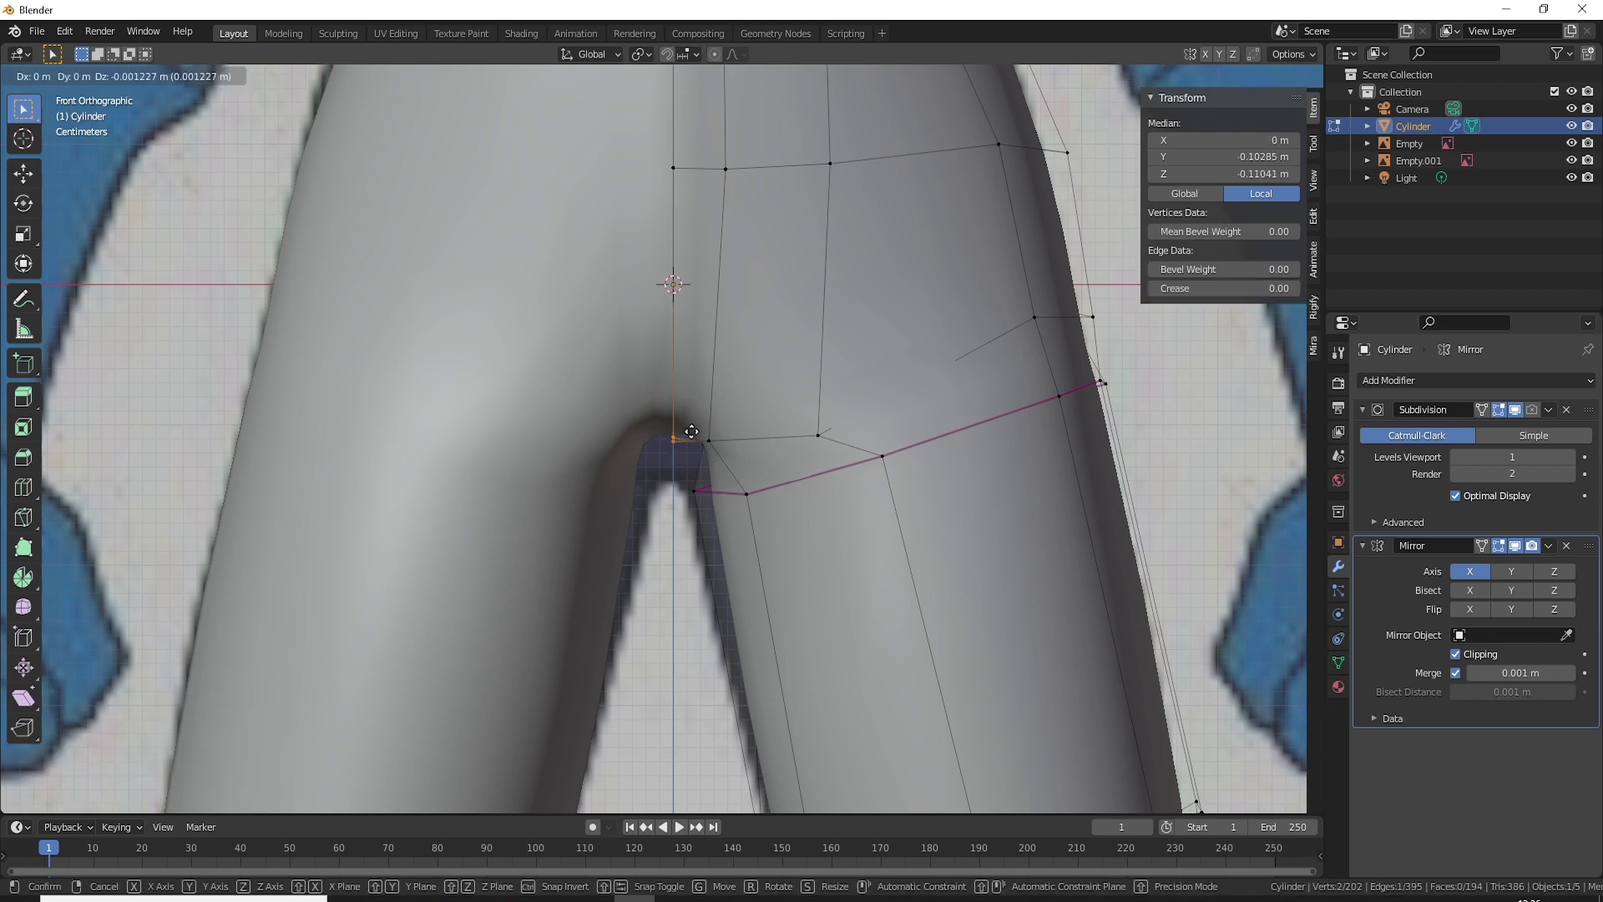
{"action": "left_click", "coordinate": [688, 467]}
{"action": "left_click", "coordinate": [693, 480]}
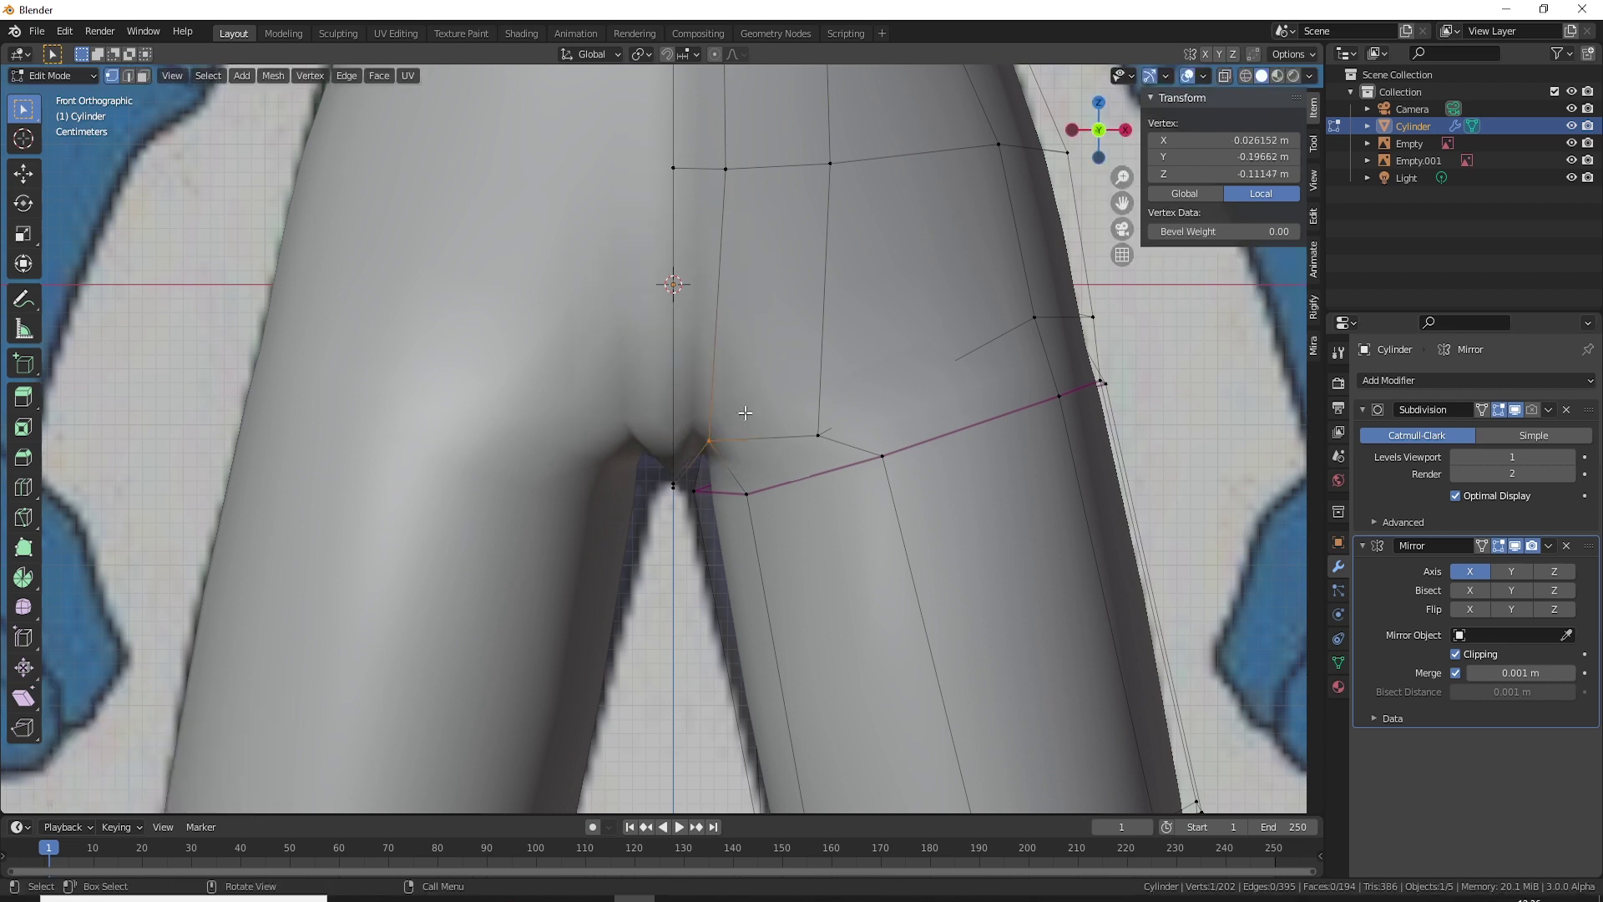
{"action": "key", "text": "alt+z"}
{"action": "left_click", "coordinate": [733, 422], "text": "shift"}
{"action": "key", "text": "g"}
{"action": "left_click", "coordinate": [735, 458]}
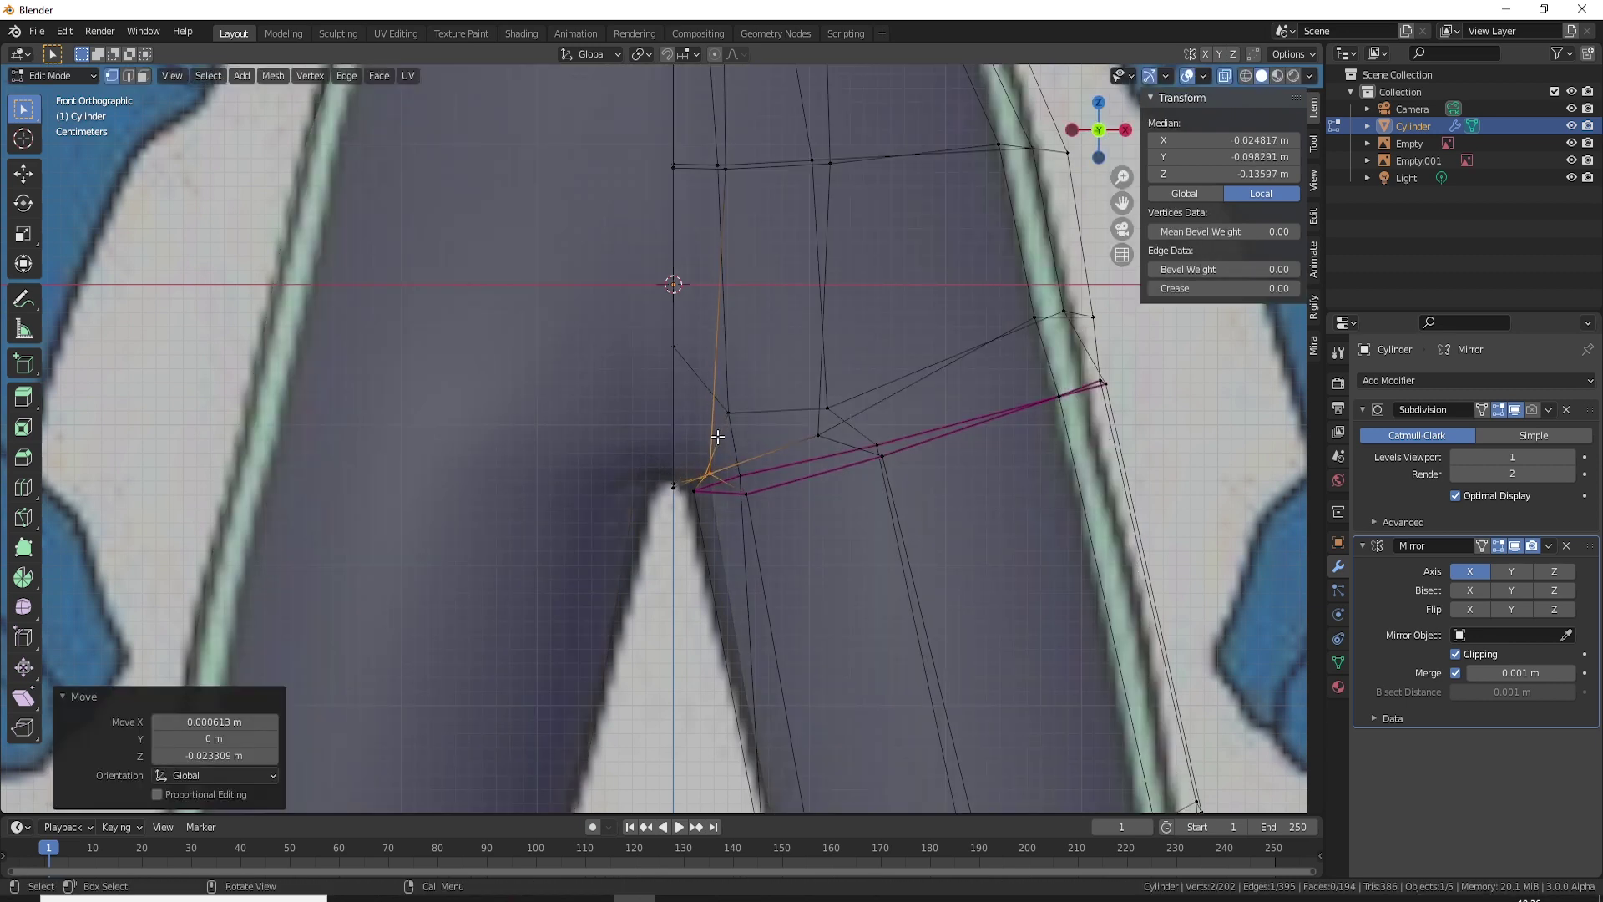
{"action": "key", "text": "g"}
{"action": "key", "text": "z"}
{"action": "left_click", "coordinate": [772, 443]}
Step: Raise a hip-join vertex, lower two leg-edge vertices, and nudge a nearby vertex down-left
{"action": "left_click_drag", "start_coordinate": [818, 377], "coordinate": [865, 444]}
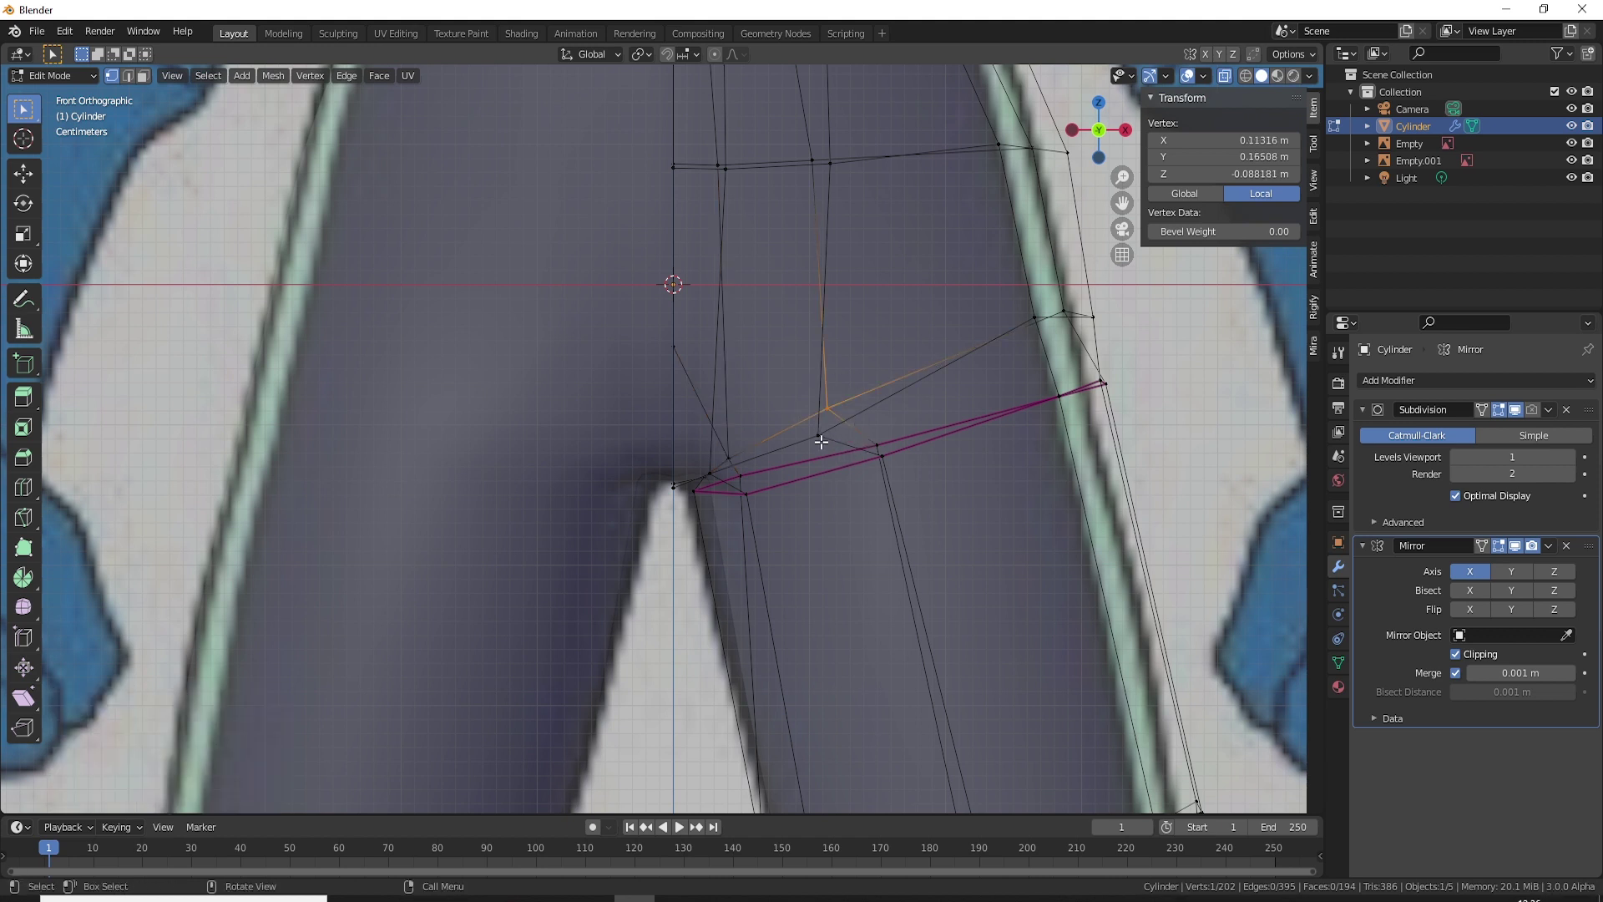
{"action": "key", "text": "g"}
{"action": "left_click", "coordinate": [822, 435]}
{"action": "middle_click_drag", "start_coordinate": [730, 502], "coordinate": [746, 440], "text": "shift"}
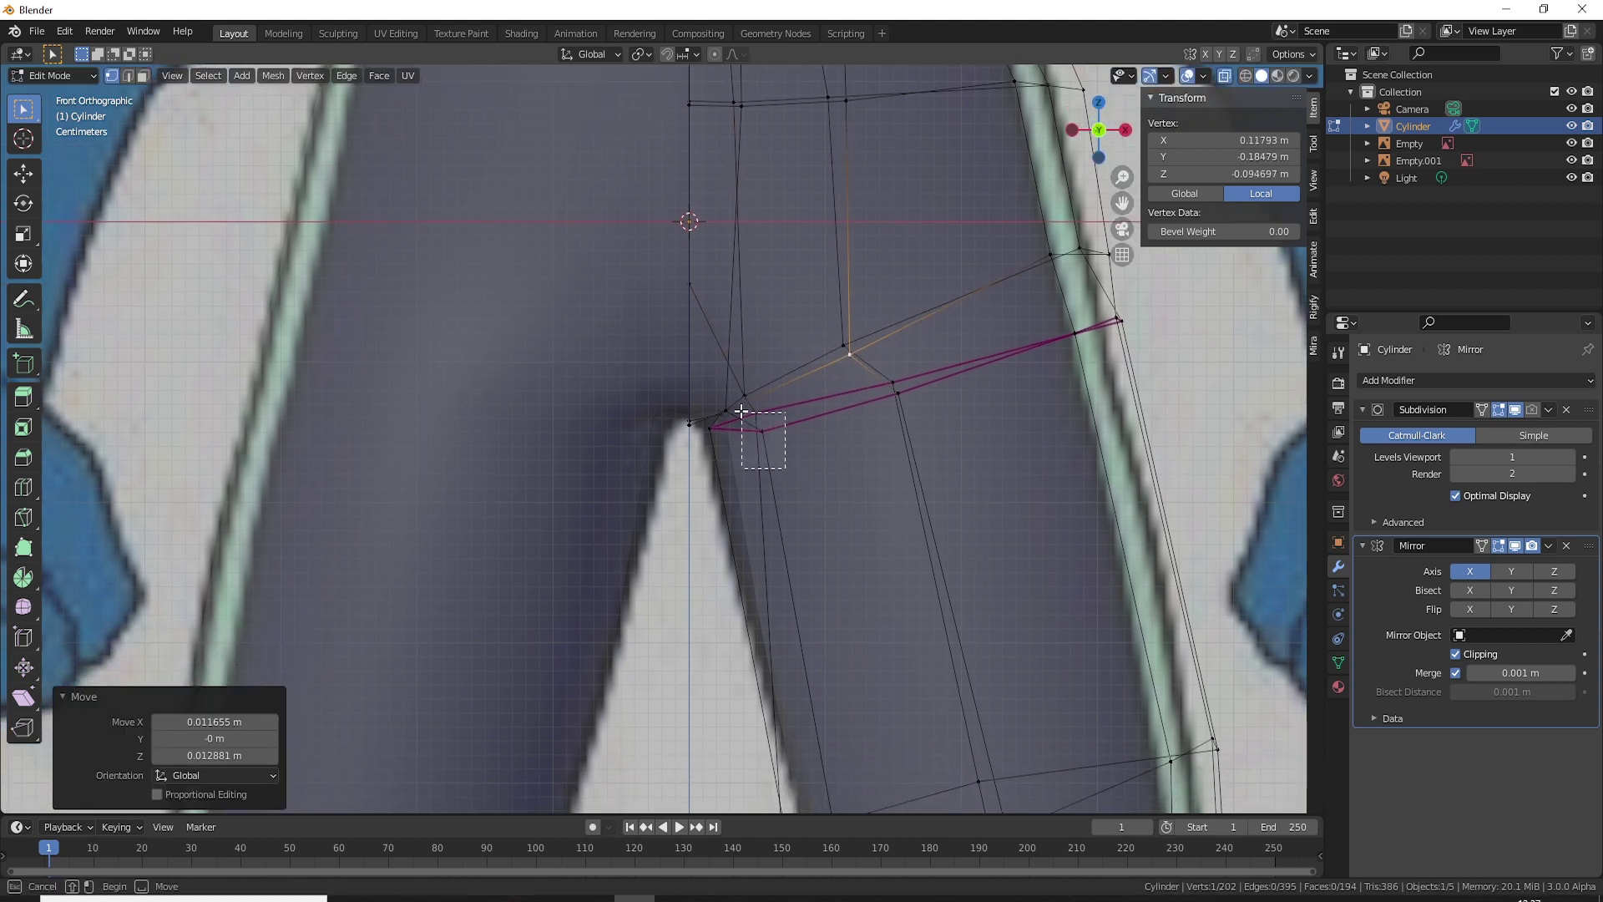
{"action": "mouse_move", "coordinate": [741, 410]}
{"action": "left_mouse_down"}
{"action": "mouse_move", "coordinate": [701, 447]}
{"action": "mouse_move", "coordinate": [748, 463]}
{"action": "left_mouse_up"}
{"action": "key", "text": "g"}
{"action": "left_click", "coordinate": [785, 487]}
{"action": "key", "text": "g"}
{"action": "left_click", "coordinate": [759, 518]}
{"action": "left_click", "coordinate": [722, 419]}
{"action": "key", "text": "g"}
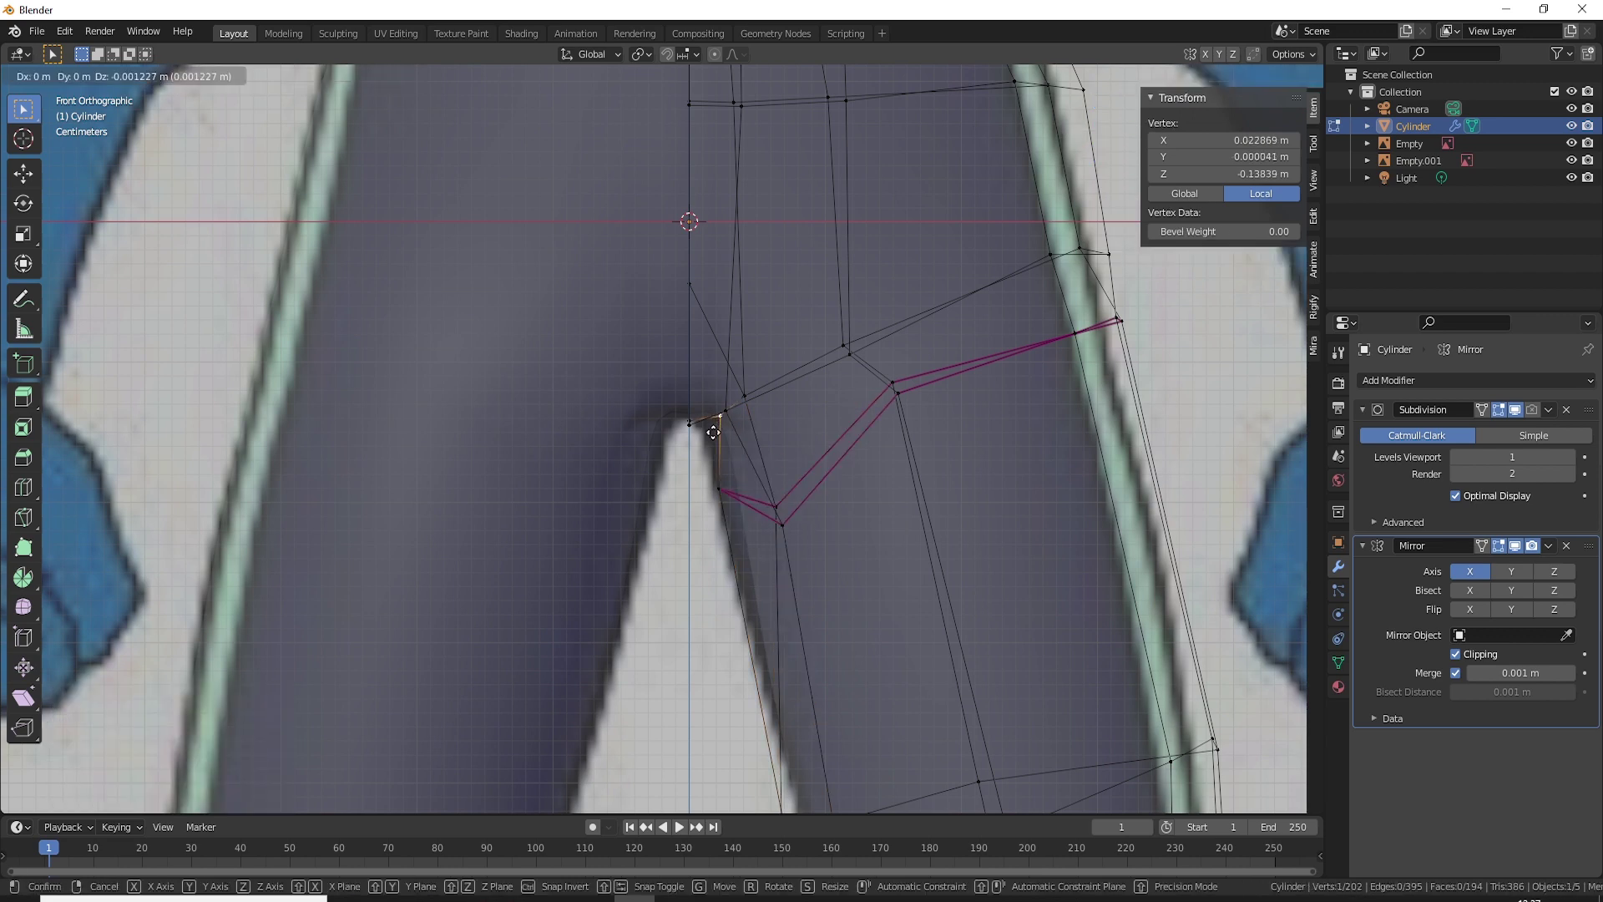
{"action": "key", "text": "alt+z"}
Step: Reposition the centre-seam crotch pair and the lower inner-thigh vertices
{"action": "left_click_drag", "start_coordinate": [678, 414], "coordinate": [701, 436]}
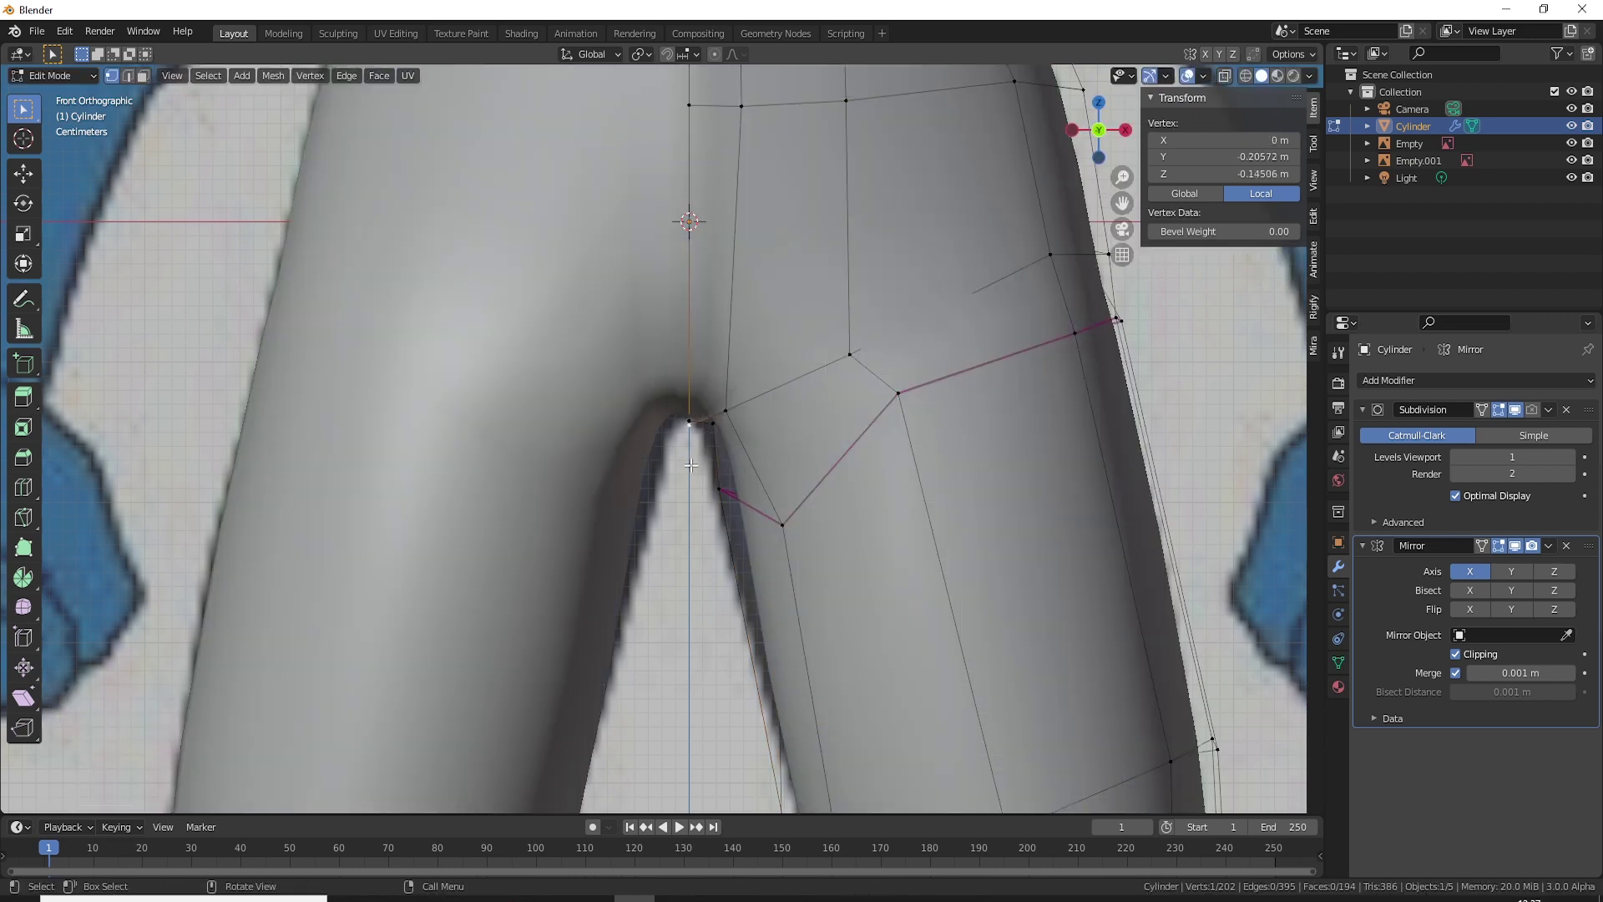
{"action": "key", "text": "g"}
{"action": "left_click", "coordinate": [694, 411]}
{"action": "left_click", "coordinate": [719, 488]}
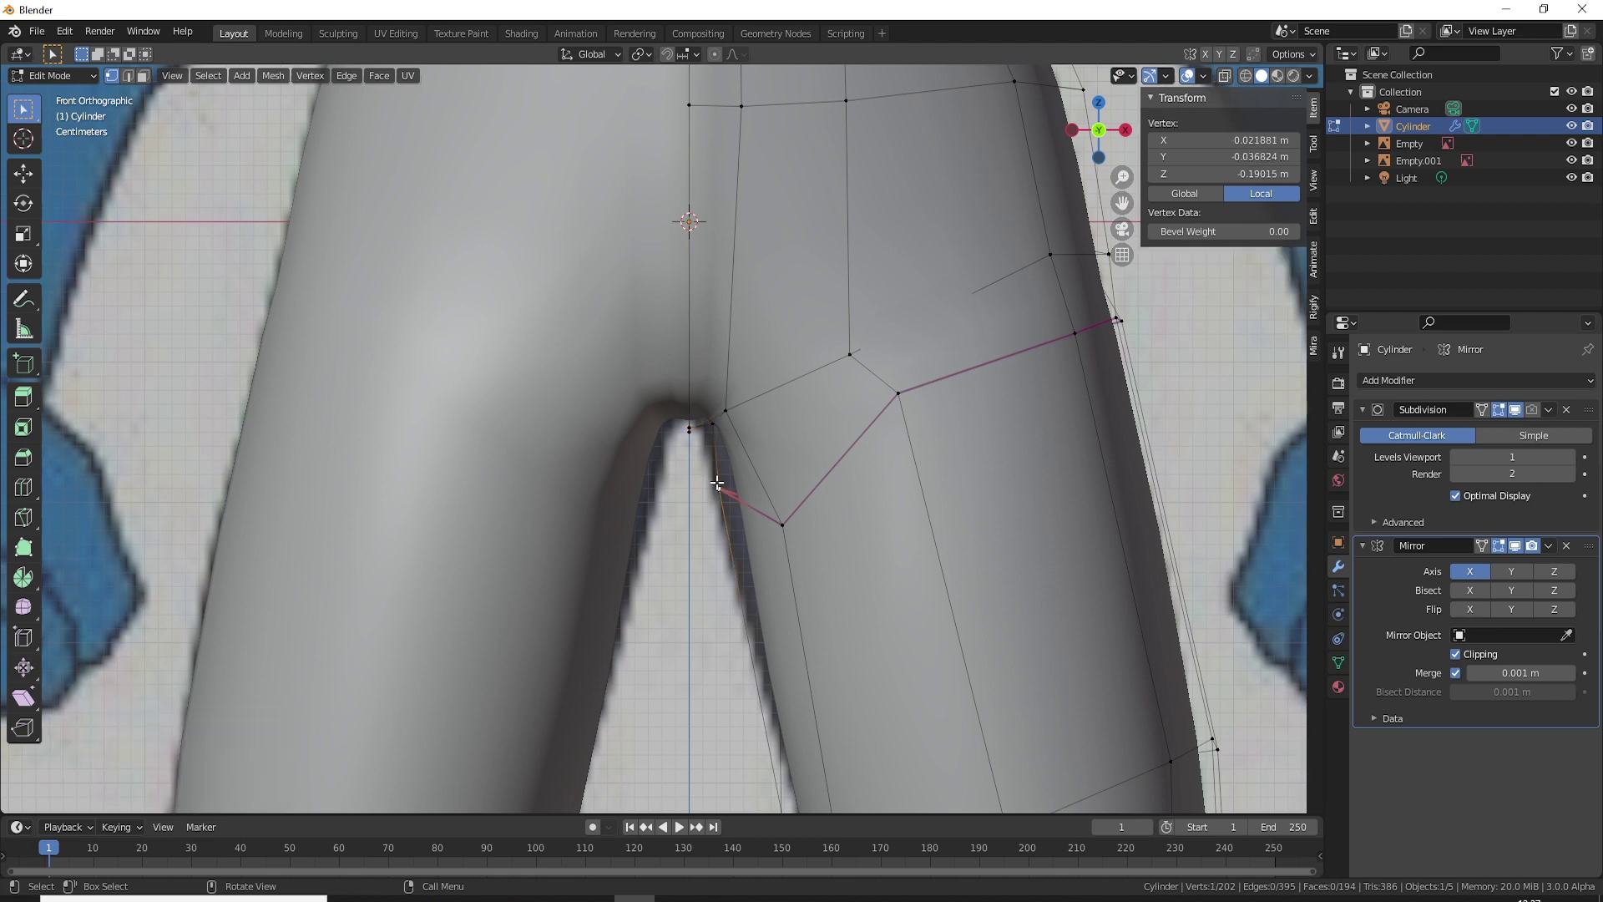
{"action": "key", "text": "g"}
{"action": "left_click", "coordinate": [730, 519]}
{"action": "left_click_drag", "start_coordinate": [760, 504], "coordinate": [761, 504]}
{"action": "key", "text": "g"}
{"action": "left_click", "coordinate": [751, 458]}
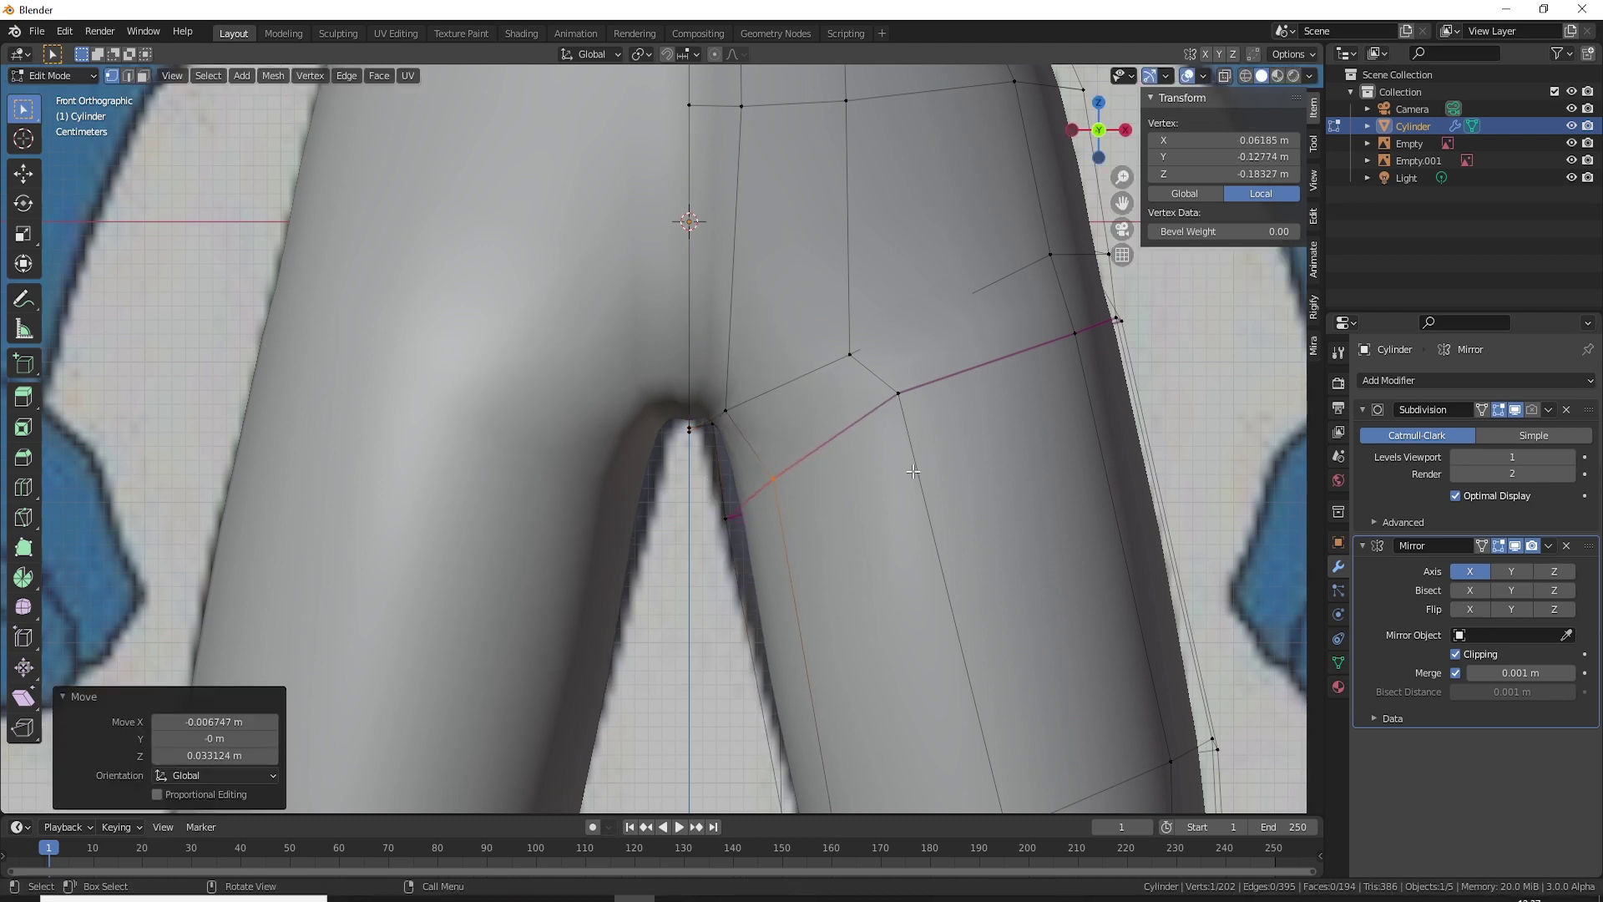
{"action": "left_click", "coordinate": [898, 392]}
{"action": "key", "text": "g"}
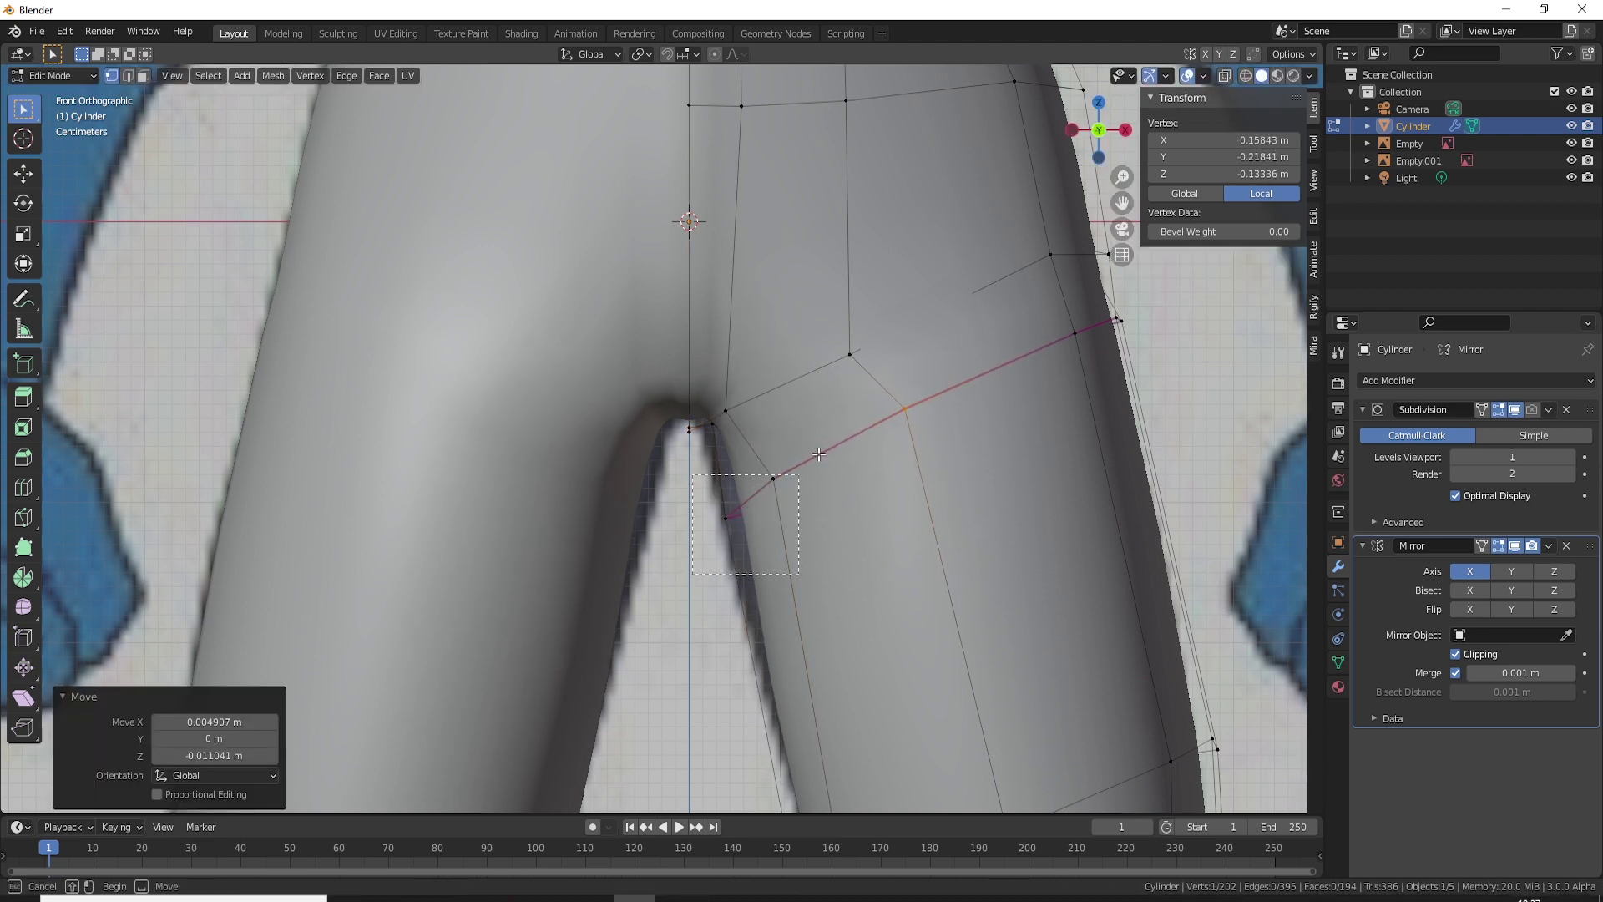
{"action": "left_click", "coordinate": [726, 519], "text": "shift"}
Step: Move three inner-thigh vertices together, then reposition a hip loop vertex against the reference
{"action": "key", "text": "alt+z"}
{"action": "left_click", "coordinate": [773, 479], "text": "shift"}
{"action": "key", "text": "g"}
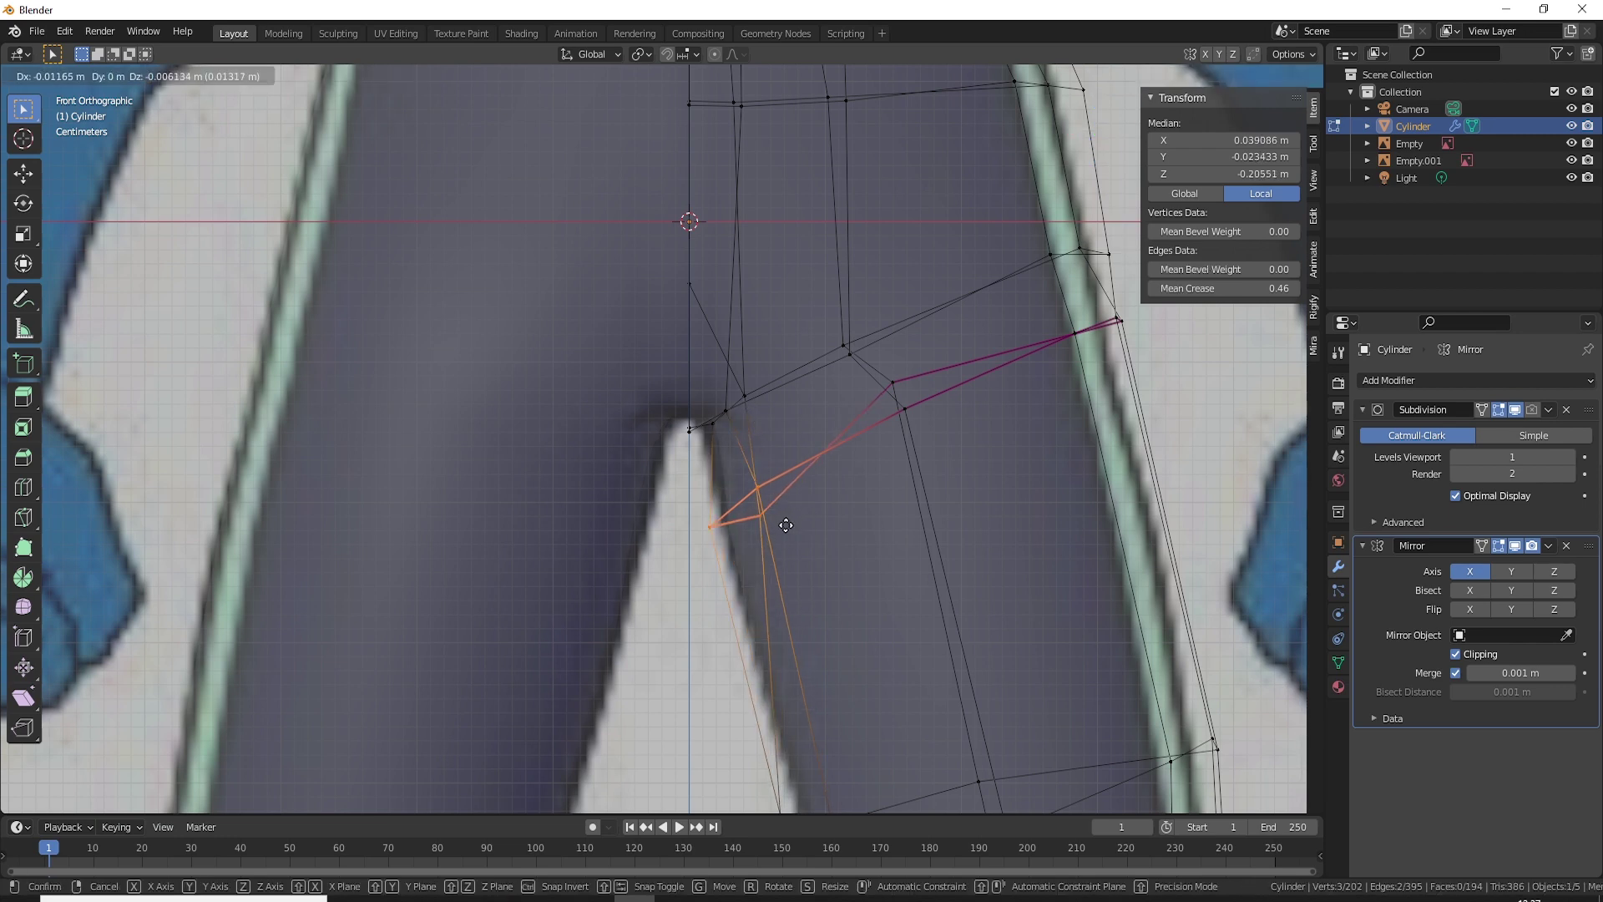
{"action": "left_click", "coordinate": [788, 524]}
{"action": "key", "text": "alt+z"}
{"action": "key", "text": "alt+z"}
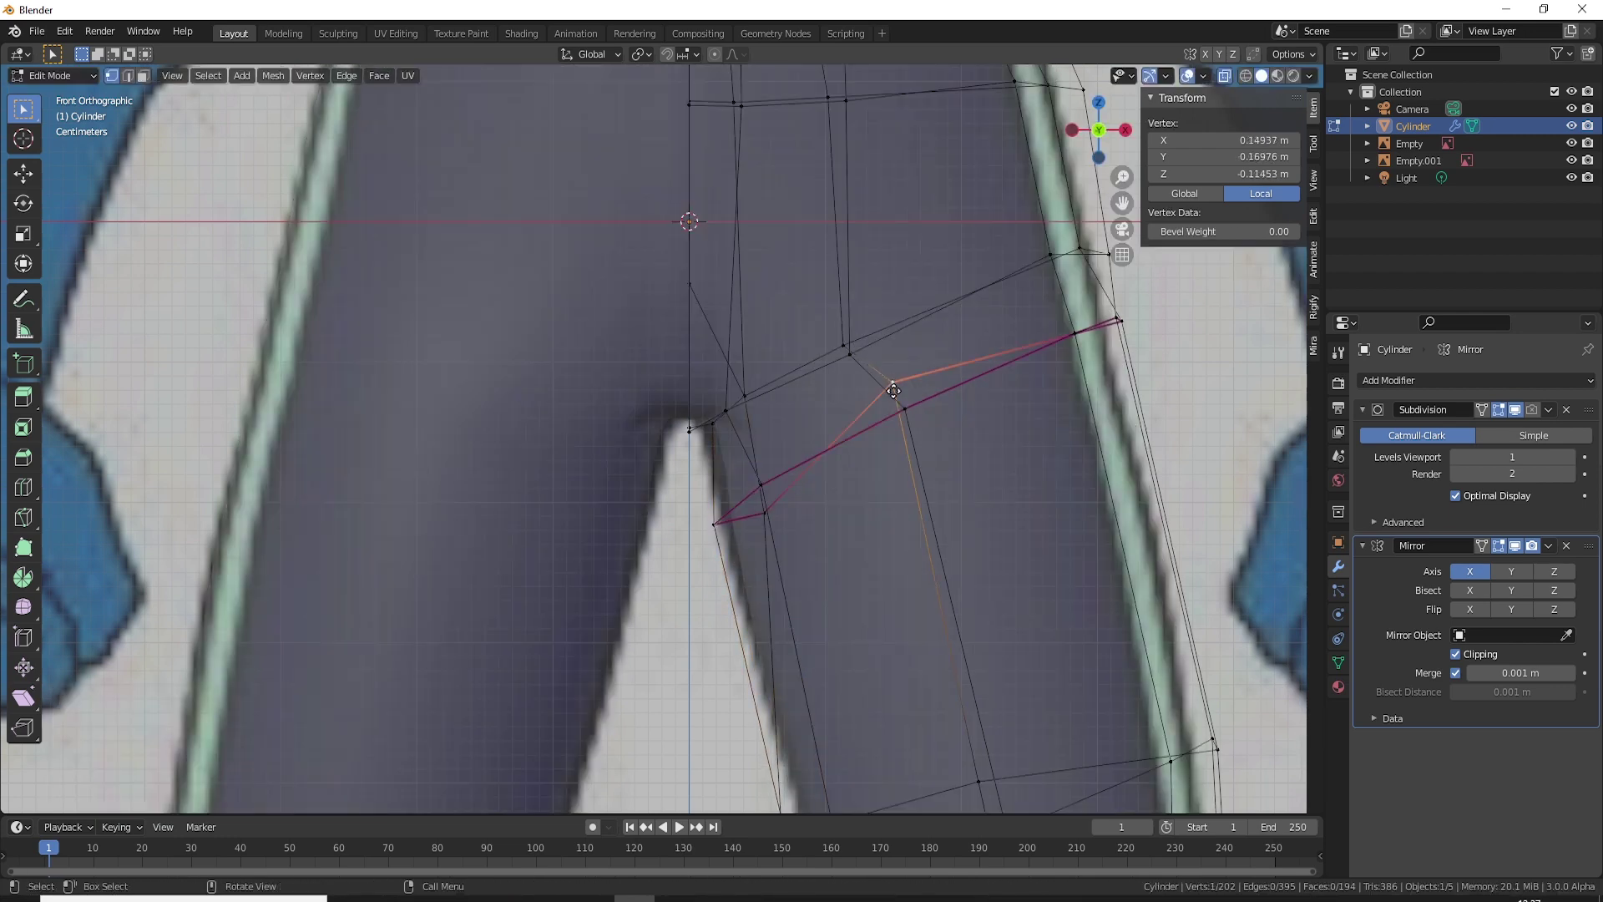
{"action": "left_click", "coordinate": [773, 517]}
{"action": "key", "text": "g"}
Step: Nudge the outer hip vertices into place to follow the front reference
{"action": "key", "text": "alt+z"}
{"action": "scroll", "coordinate": [995, 373], "scroll_direction": "down", "scroll_amount": 2}
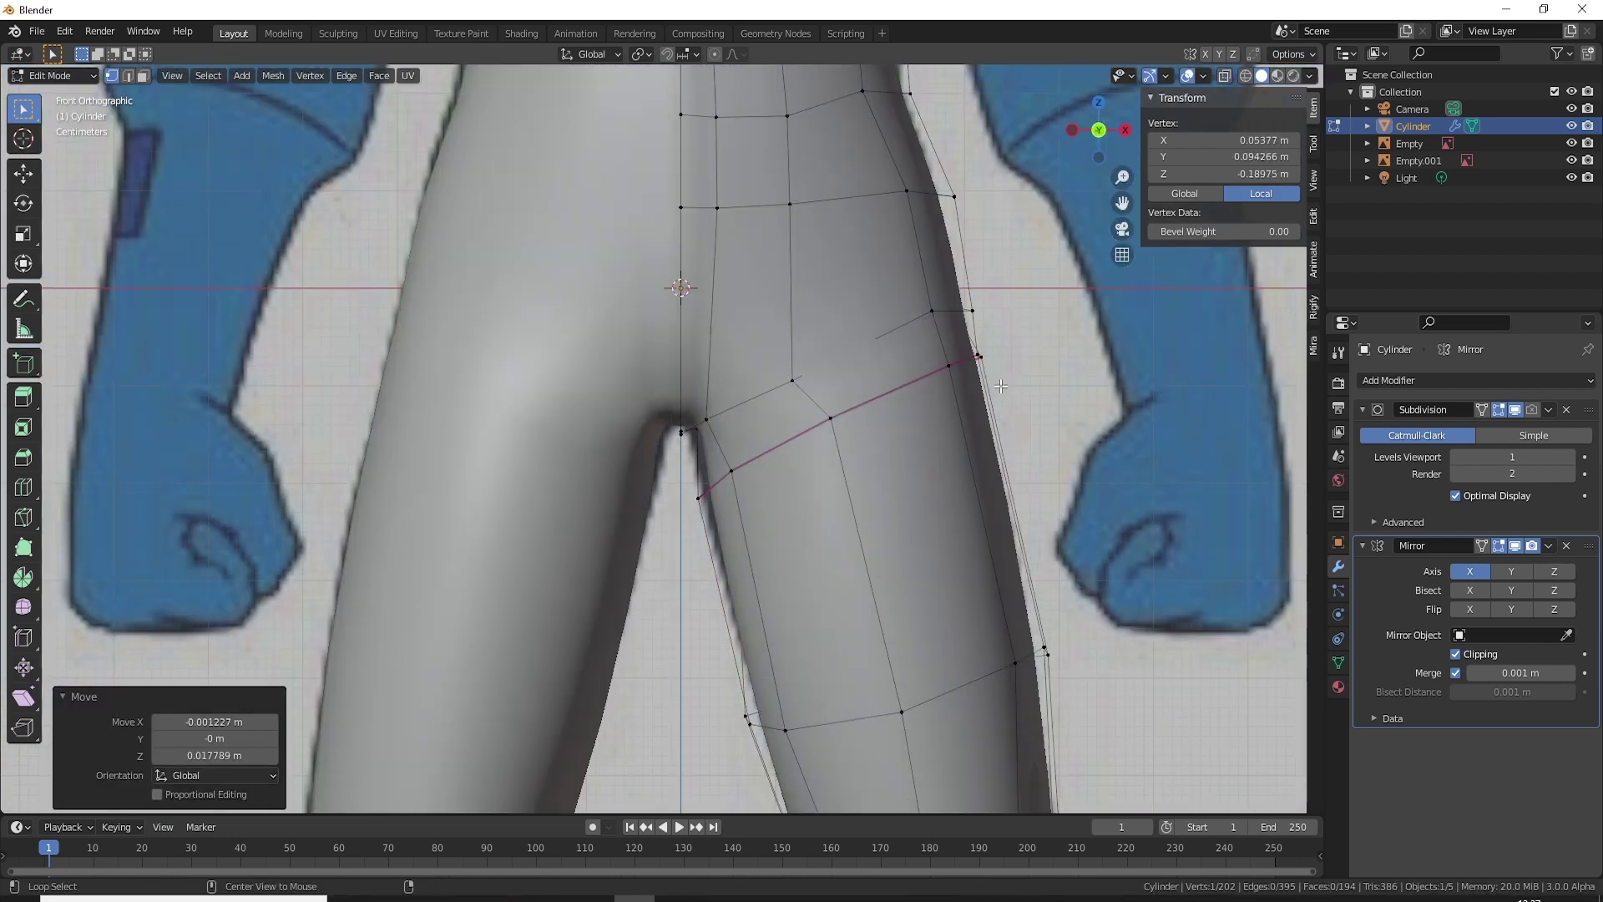
{"action": "key", "text": "alt+z"}
{"action": "key", "text": "g"}
{"action": "left_click", "coordinate": [993, 359]}
{"action": "key", "text": "alt+z"}
{"action": "scroll", "coordinate": [980, 331], "scroll_direction": "down", "scroll_amount": 1}
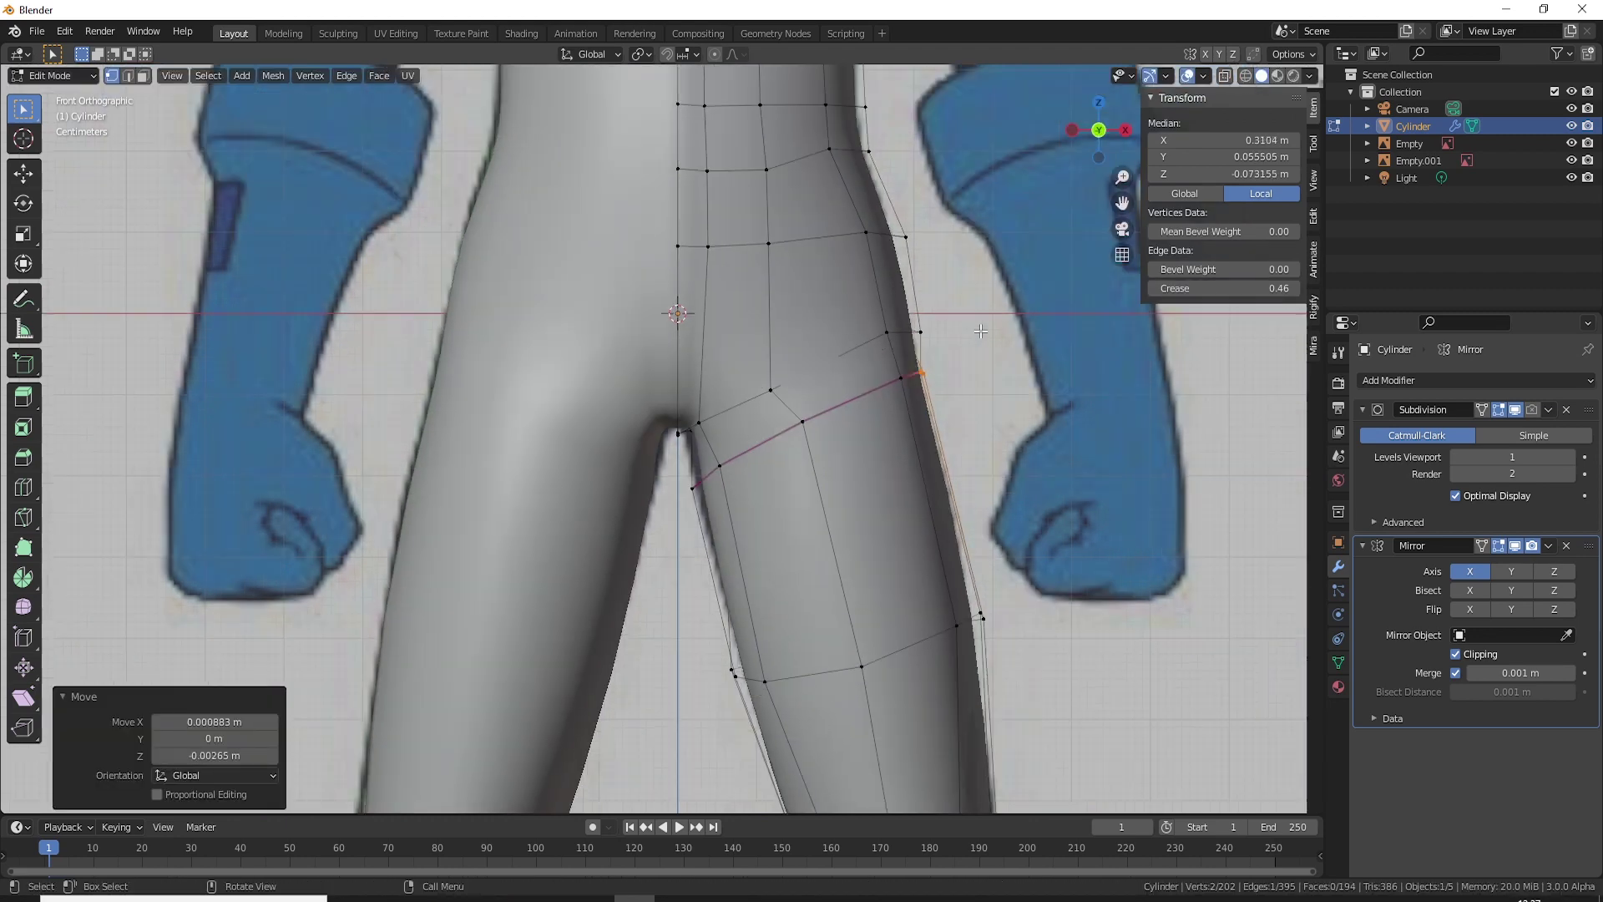
{"action": "scroll", "coordinate": [980, 332], "scroll_direction": "down", "scroll_amount": 1}
{"action": "left_click", "coordinate": [869, 392]}
{"action": "key", "text": "g"}
{"action": "left_click", "coordinate": [894, 569]}
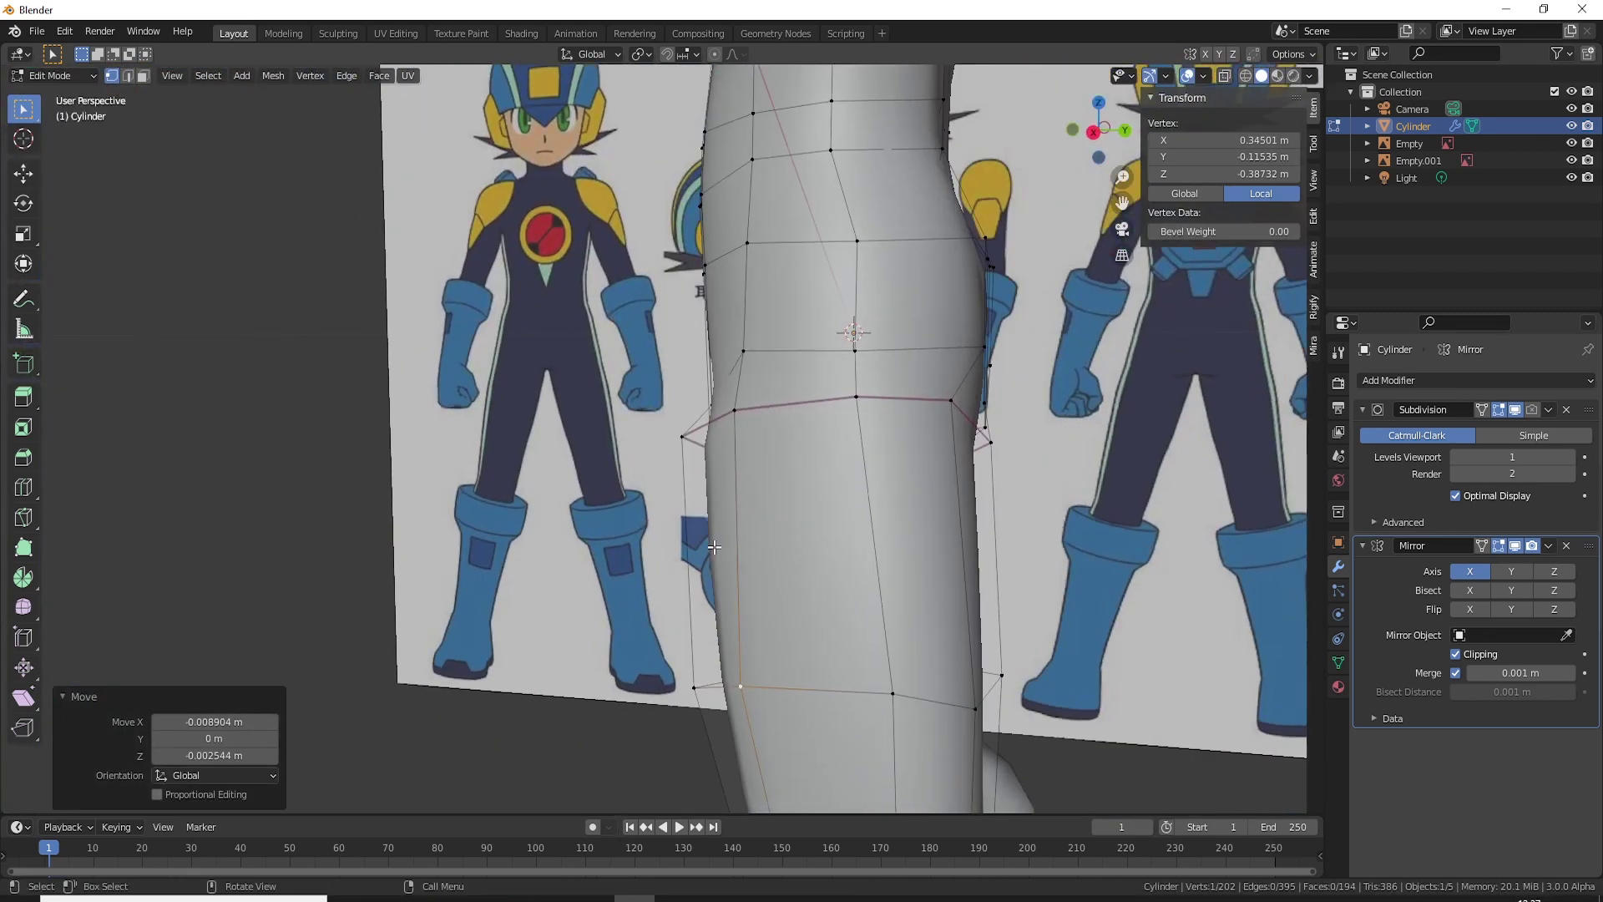
Step: Lower the centre-seam crotch vertex in back view
{"action": "middle_click_drag", "start_coordinate": [897, 594], "coordinate": [726, 393]}
{"action": "left_click", "coordinate": [723, 353]}
{"action": "key", "text": "ctrl+KP_1"}
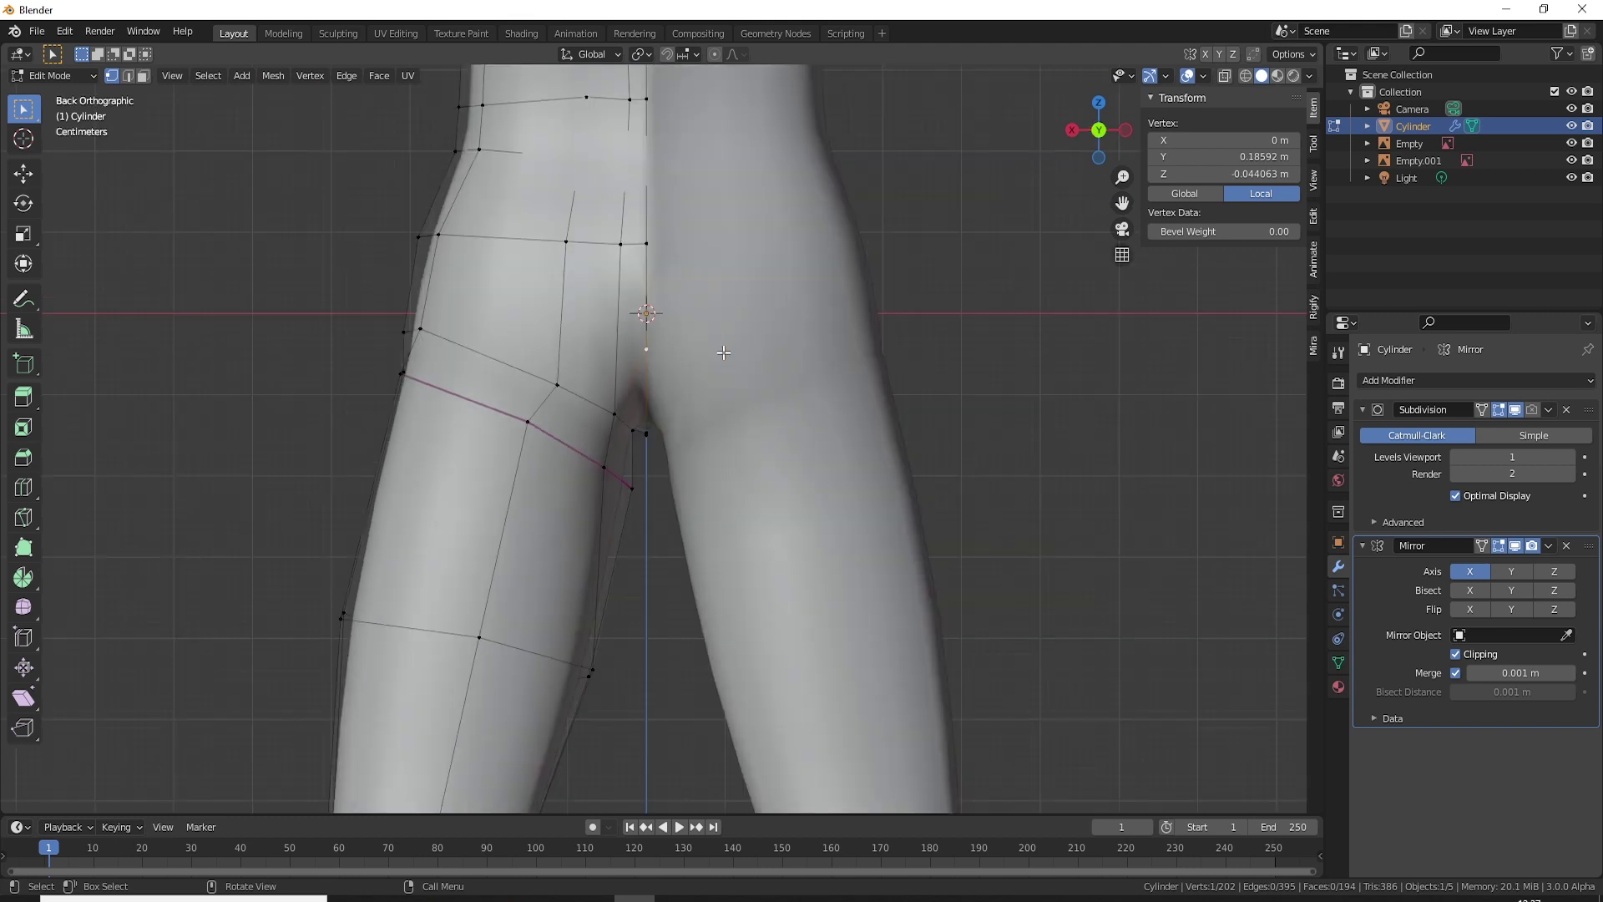
{"action": "key", "text": "g"}
{"action": "left_click", "coordinate": [688, 424]}
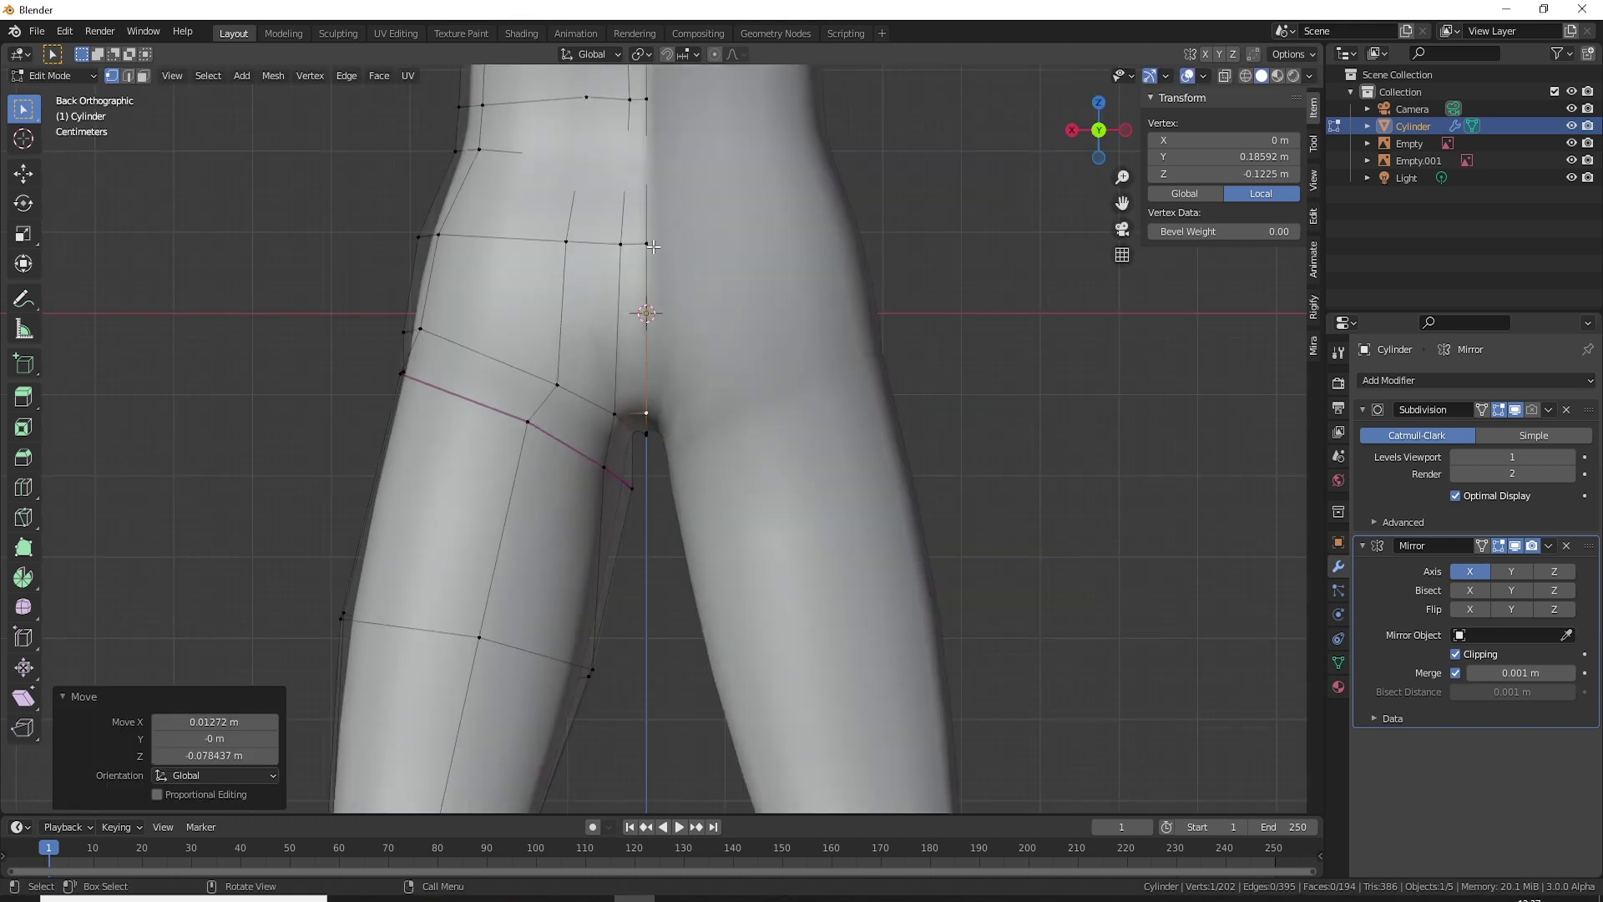
Step: In right view, lower the hip loop and the back hip vertex to the side reference
{"action": "key", "text": "KP_3"}
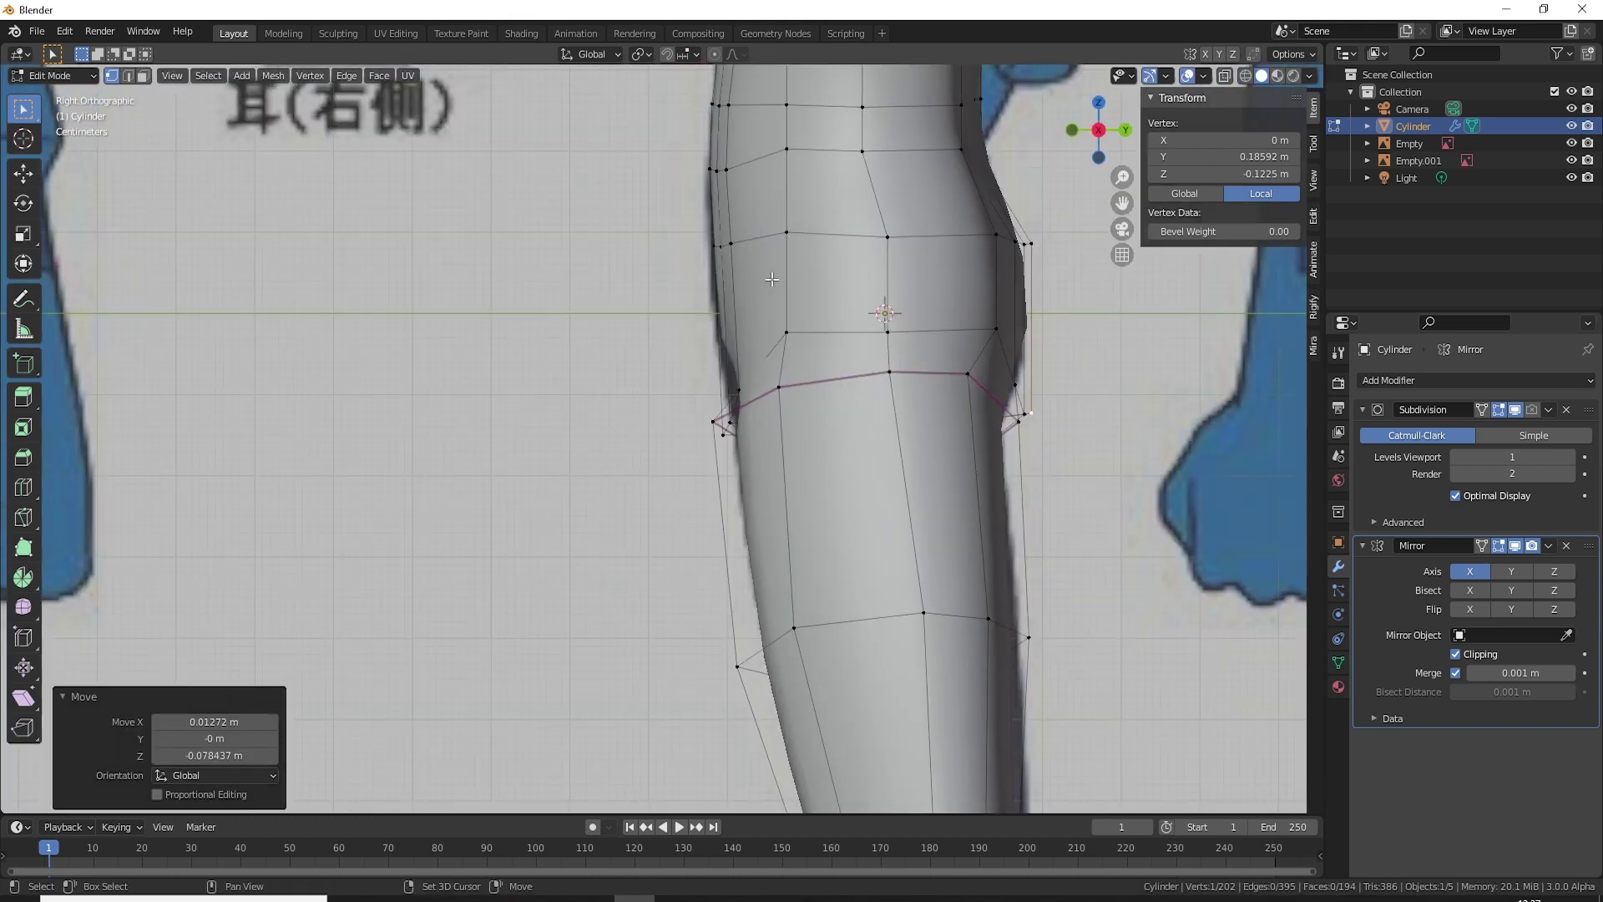
{"action": "middle_click", "coordinate": [738, 427], "text": "alt"}
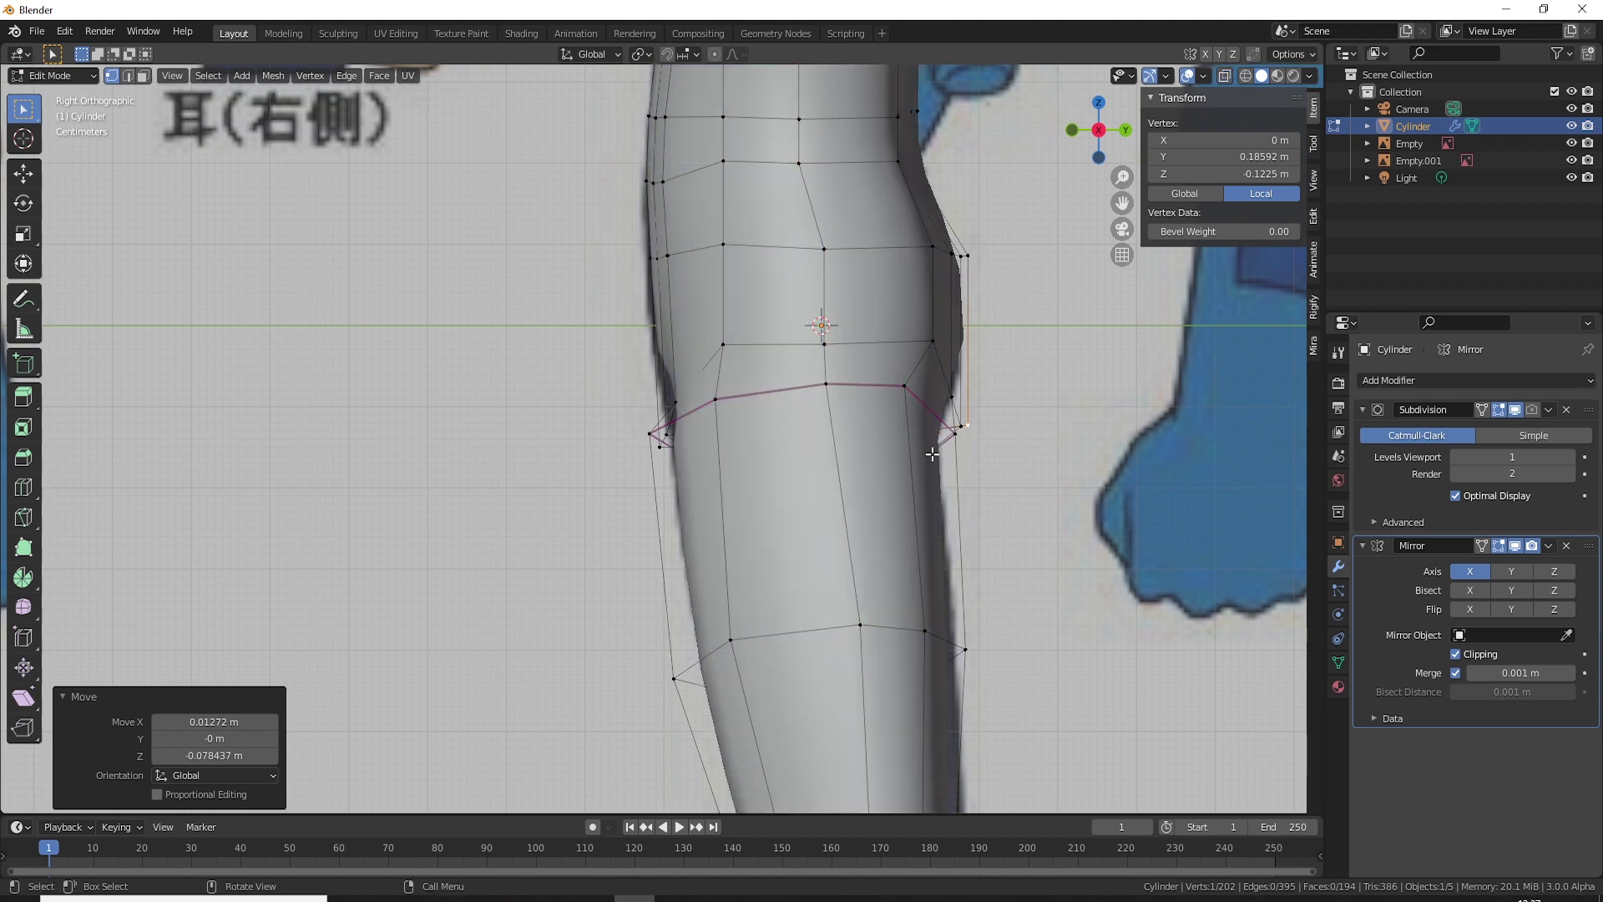
{"action": "left_click", "coordinate": [905, 388], "text": "shift"}
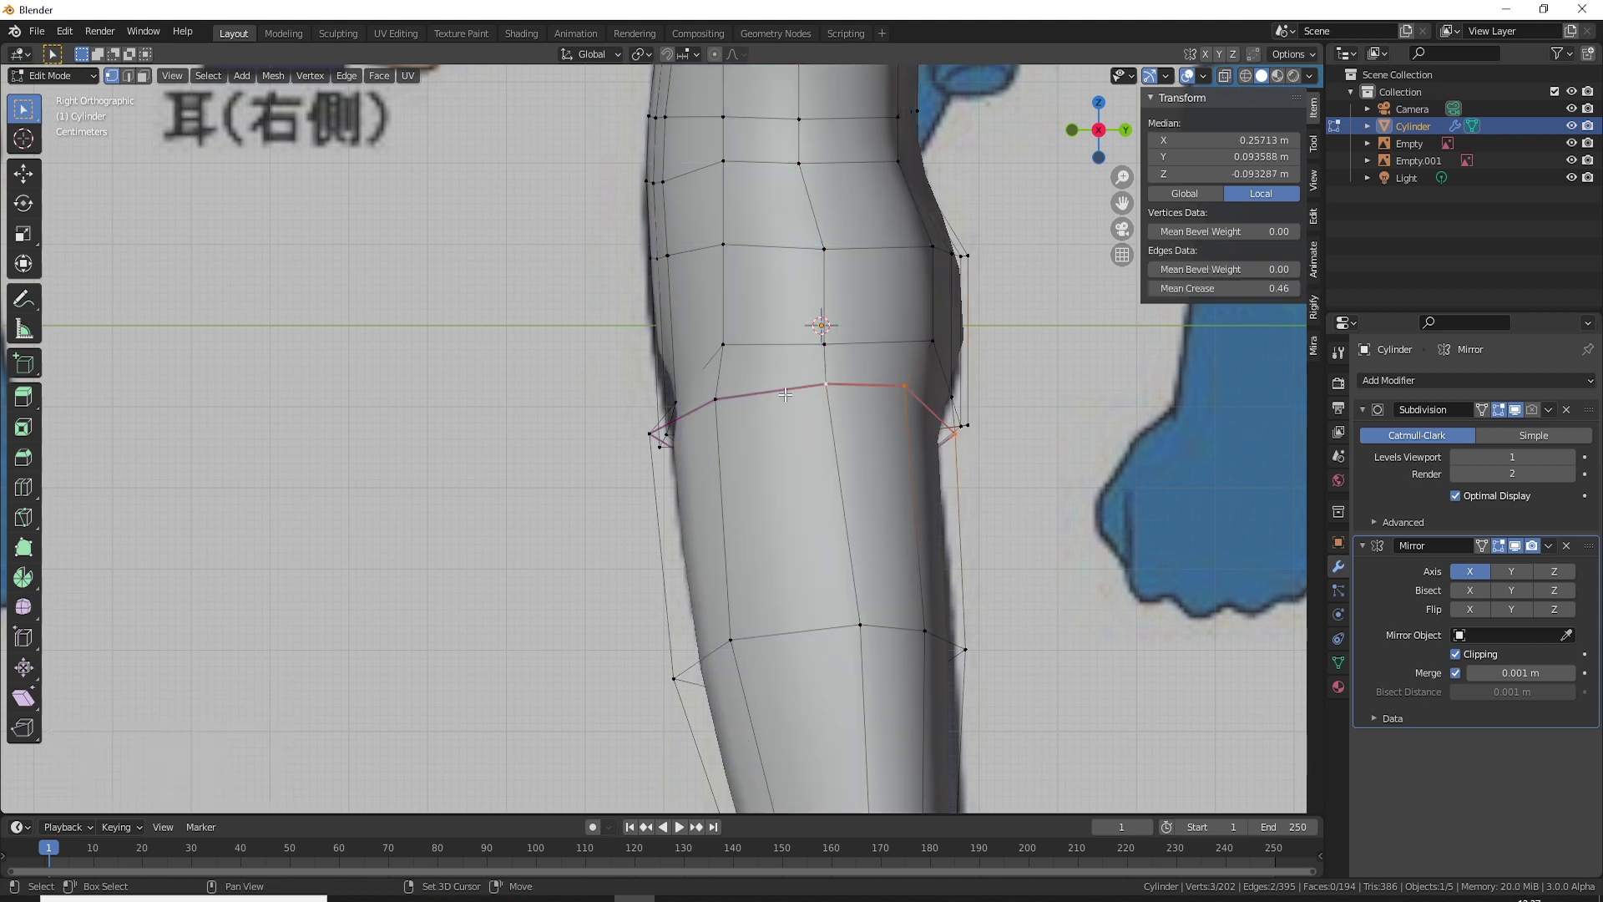
{"action": "key", "text": "alt+z"}
{"action": "key", "text": "g"}
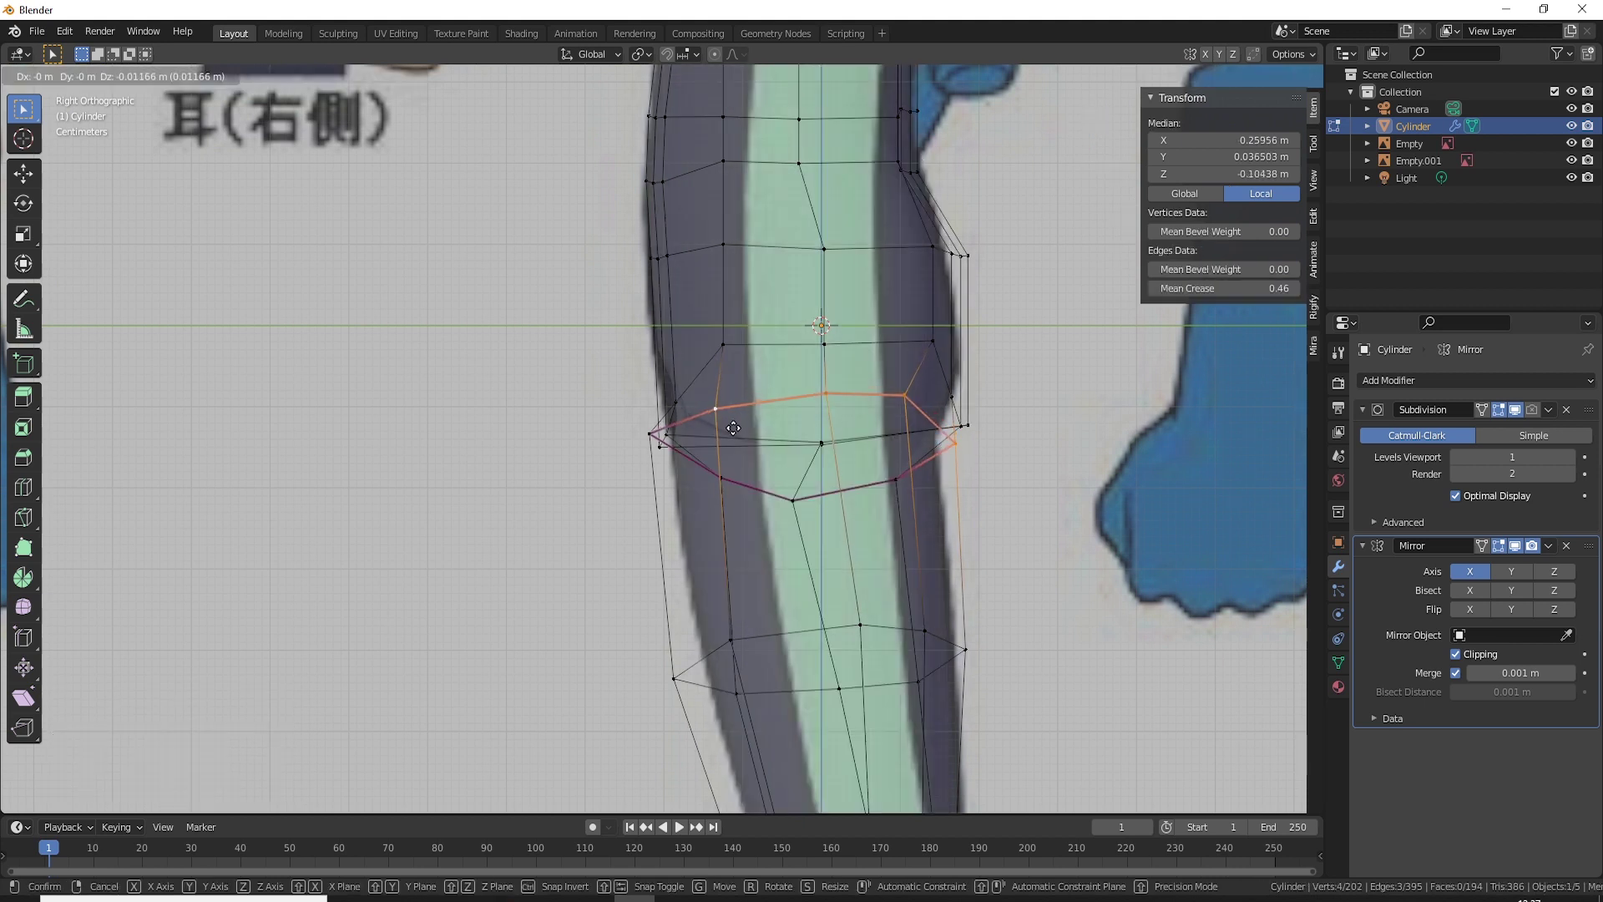
{"action": "left_click", "coordinate": [734, 435]}
{"action": "left_click", "coordinate": [954, 454]}
{"action": "key", "text": "g"}
{"action": "left_click", "coordinate": [949, 443]}
{"action": "key", "text": "alt+z"}
{"action": "key", "text": "g"}
{"action": "left_click", "coordinate": [975, 487]}
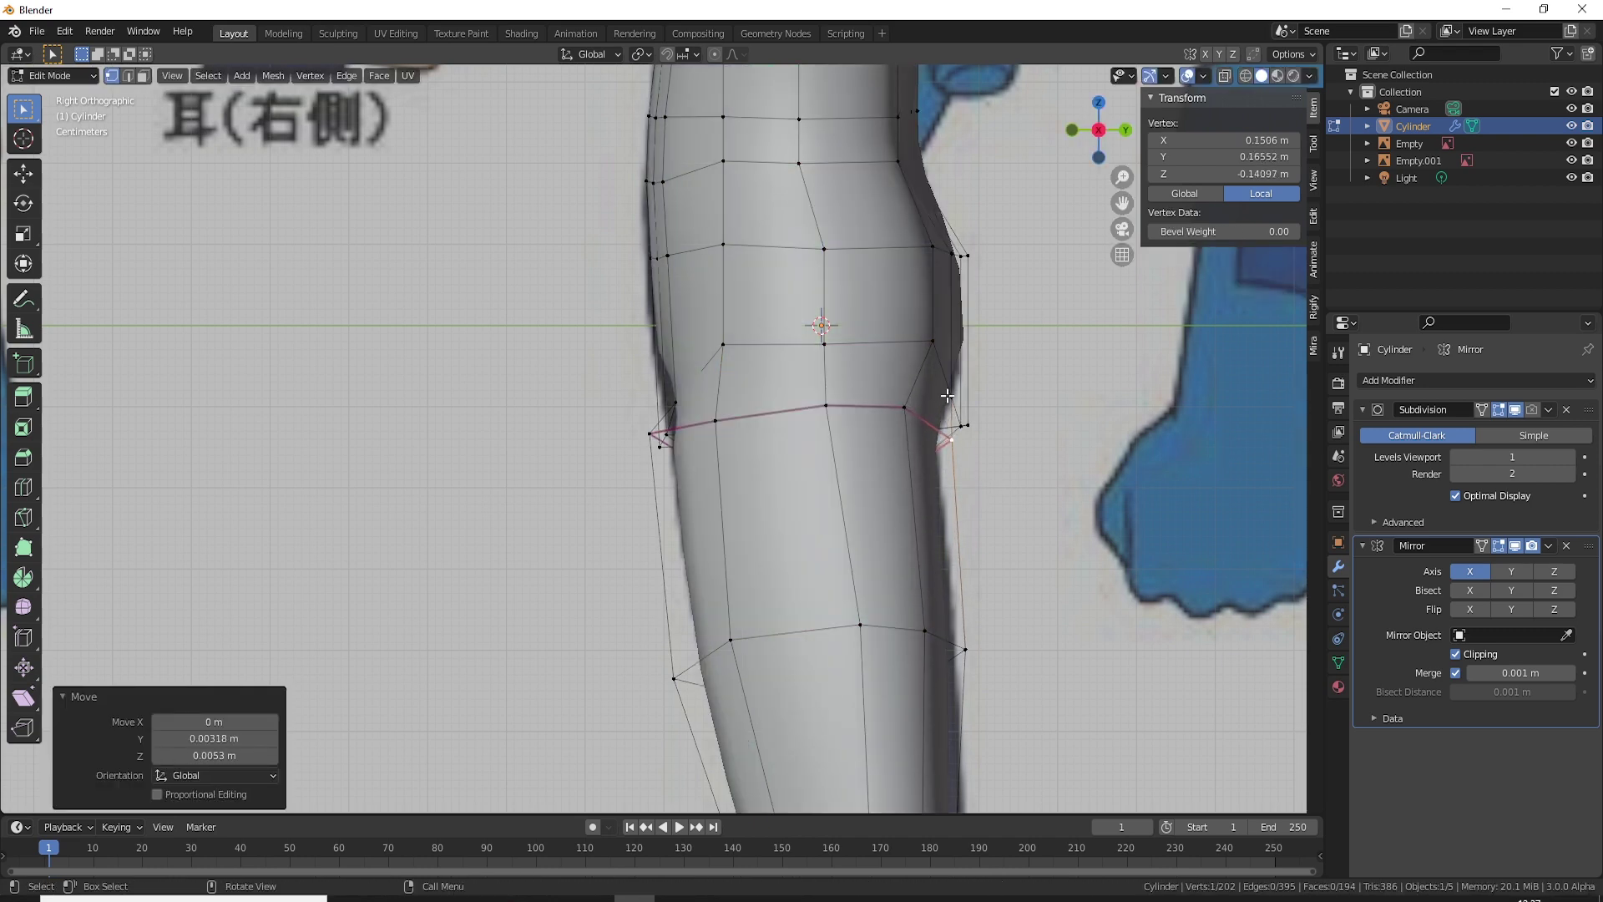
Step: Lower the back-side and centre hip vertices together
{"action": "left_click", "coordinate": [933, 340]}
{"action": "key", "text": "g"}
{"action": "left_click", "coordinate": [923, 375]}
{"action": "left_click_drag", "start_coordinate": [824, 343], "coordinate": [826, 361]}
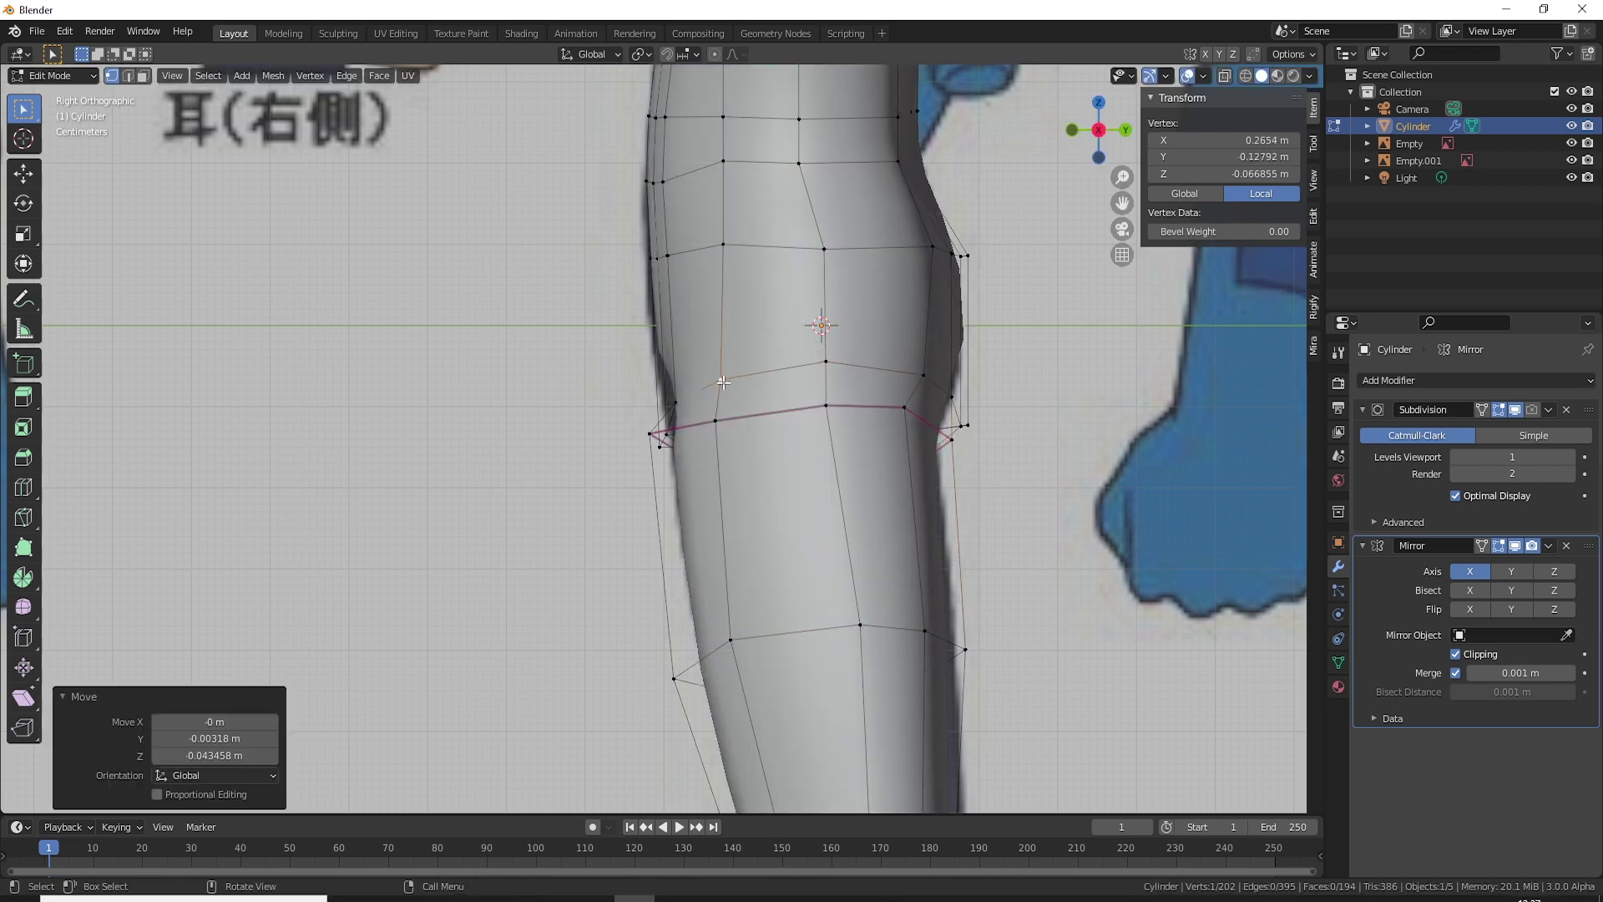
{"action": "key", "text": "alt+z"}
Step: Adjust the front-side hip vertices to match the side reference
{"action": "left_click", "coordinate": [675, 403]}
{"action": "key", "text": "g"}
{"action": "left_click", "coordinate": [671, 429]}
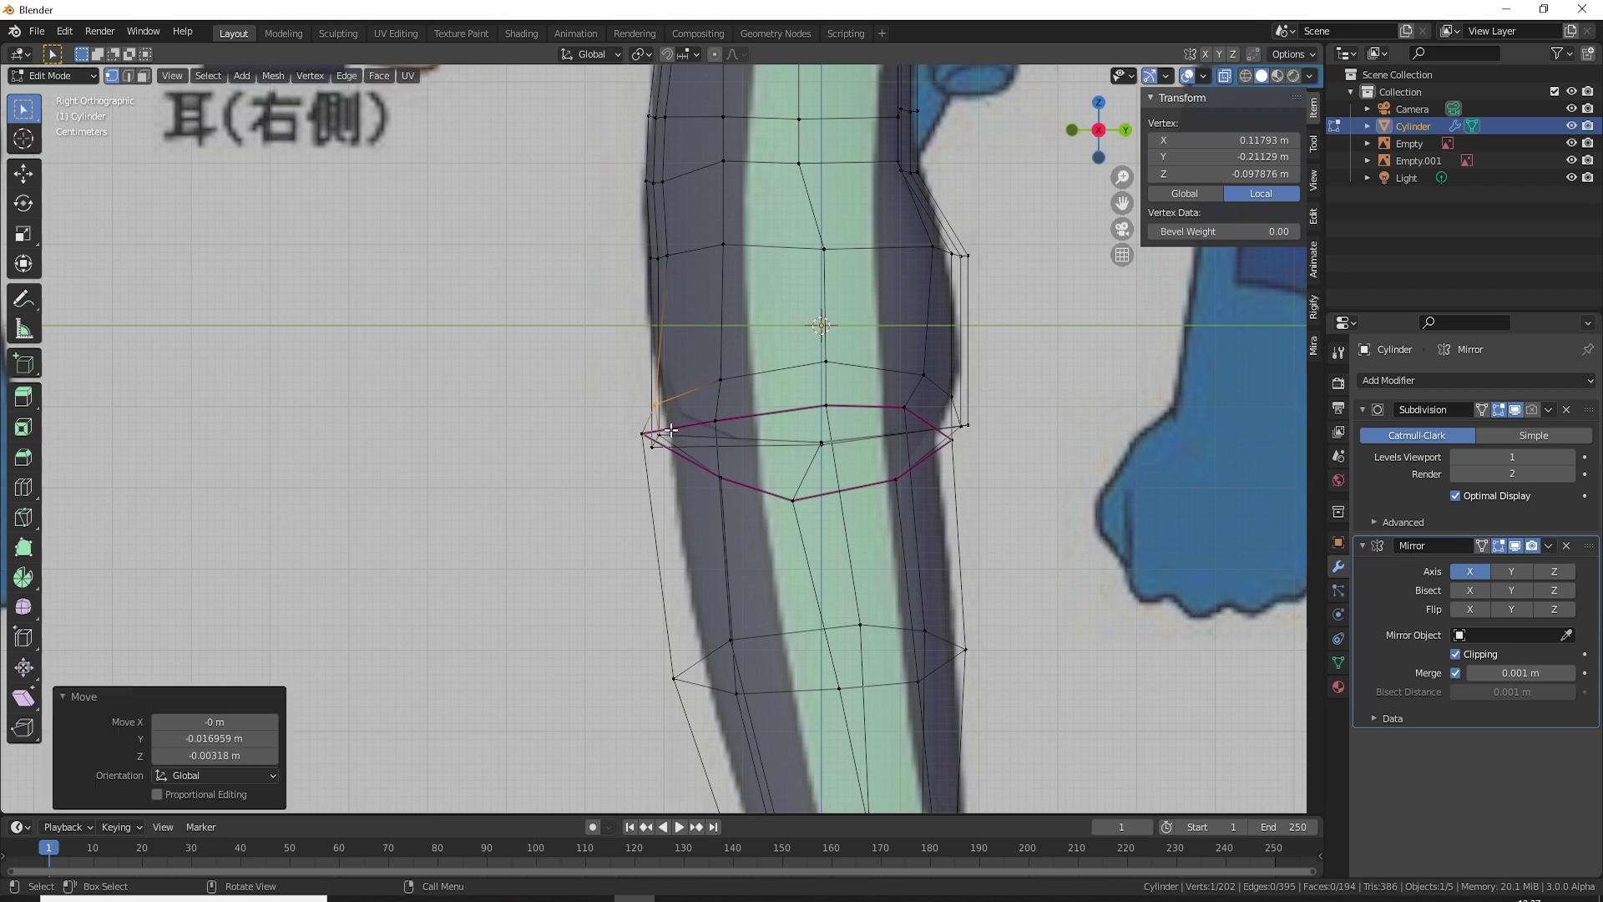
{"action": "left_click", "coordinate": [651, 447]}
{"action": "key", "text": "g"}
{"action": "key", "text": "y"}
{"action": "left_click", "coordinate": [662, 395]}
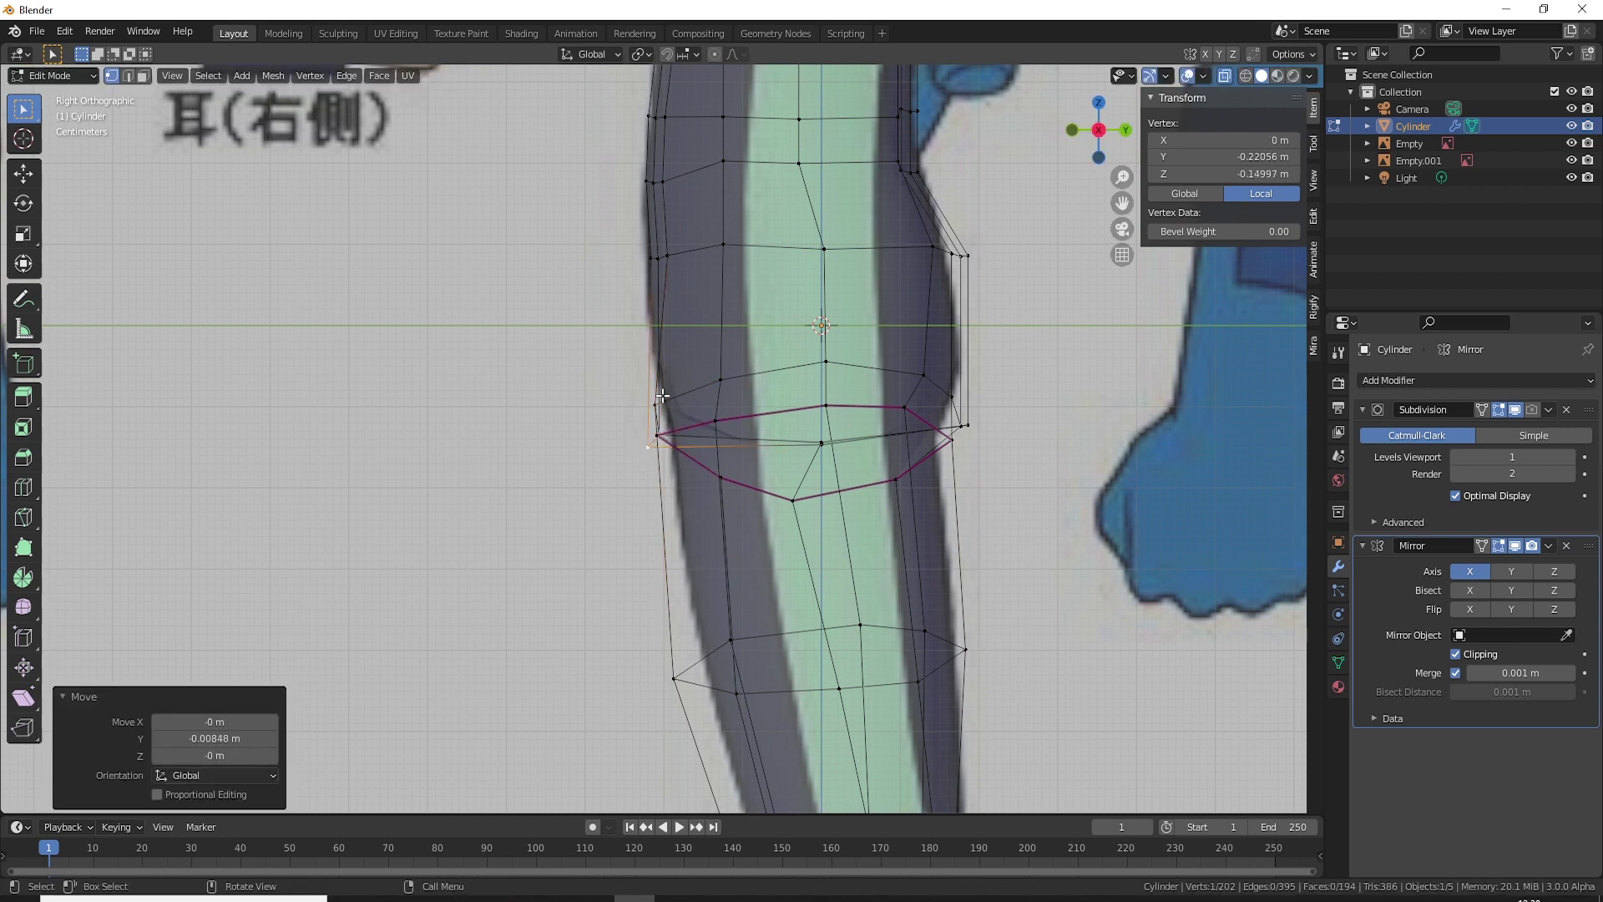
{"action": "left_click", "coordinate": [648, 266]}
{"action": "key", "text": "g"}
{"action": "left_click", "coordinate": [655, 406]}
{"action": "key", "text": "g"}
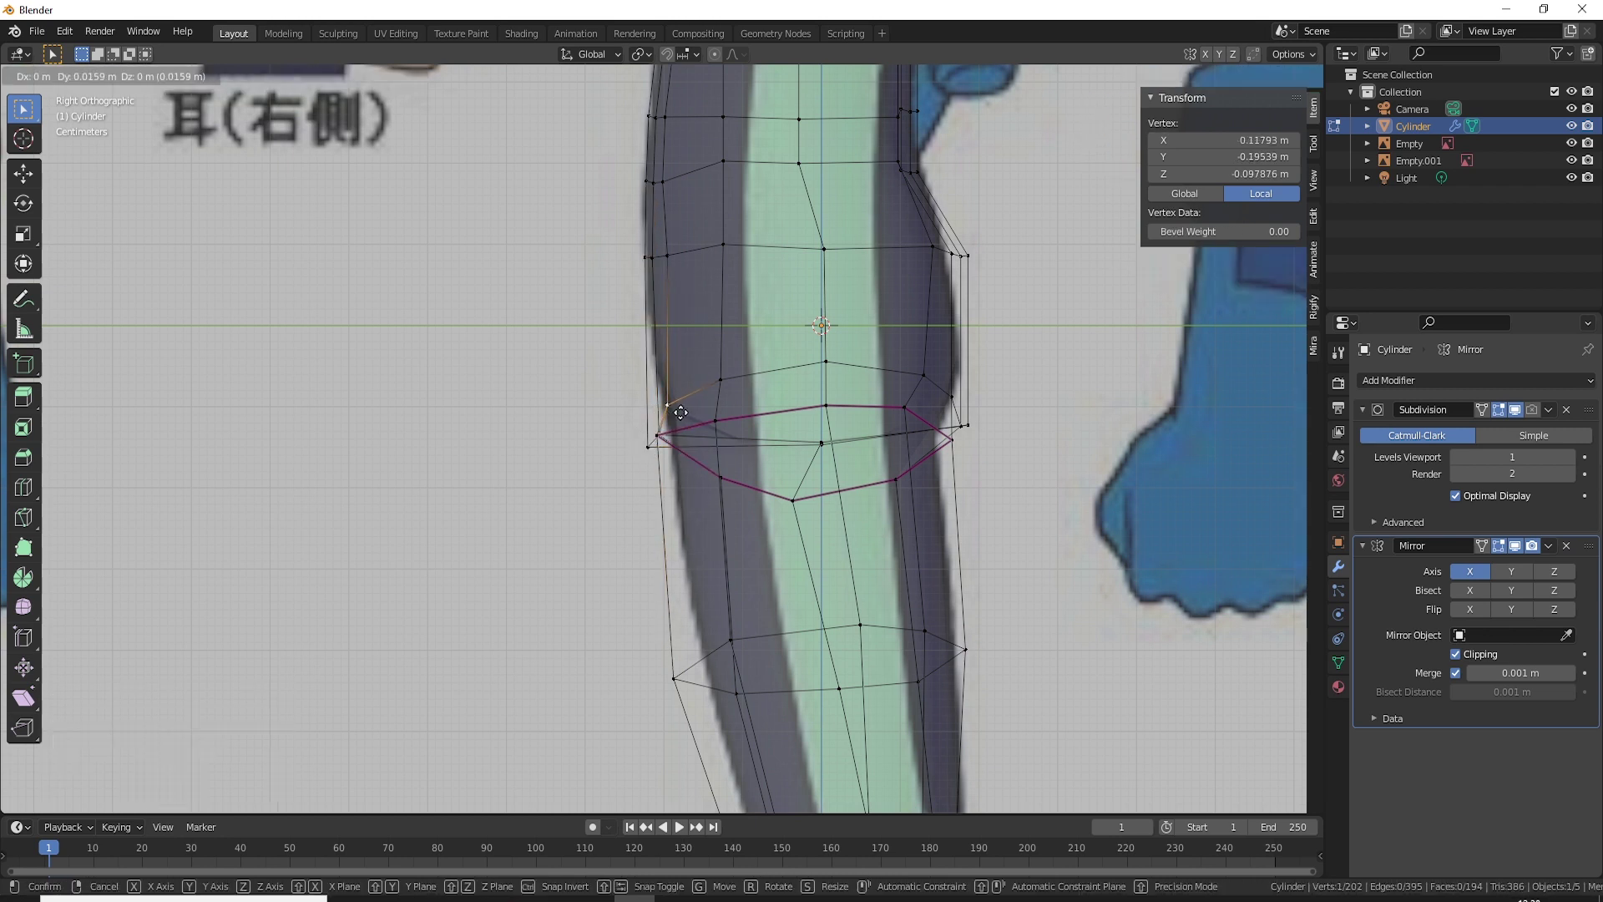
{"action": "left_click", "coordinate": [670, 370]}
Step: In top view, rotate a shortest path of hip-loop vertices by -4.44°
{"action": "mouse_move", "coordinate": [661, 150]}
{"action": "middle_mouse_down"}
{"action": "mouse_move", "coordinate": [760, 77]}
{"action": "mouse_move", "coordinate": [784, 251]}
{"action": "middle_mouse_up"}
{"action": "key", "text": "KP_7"}
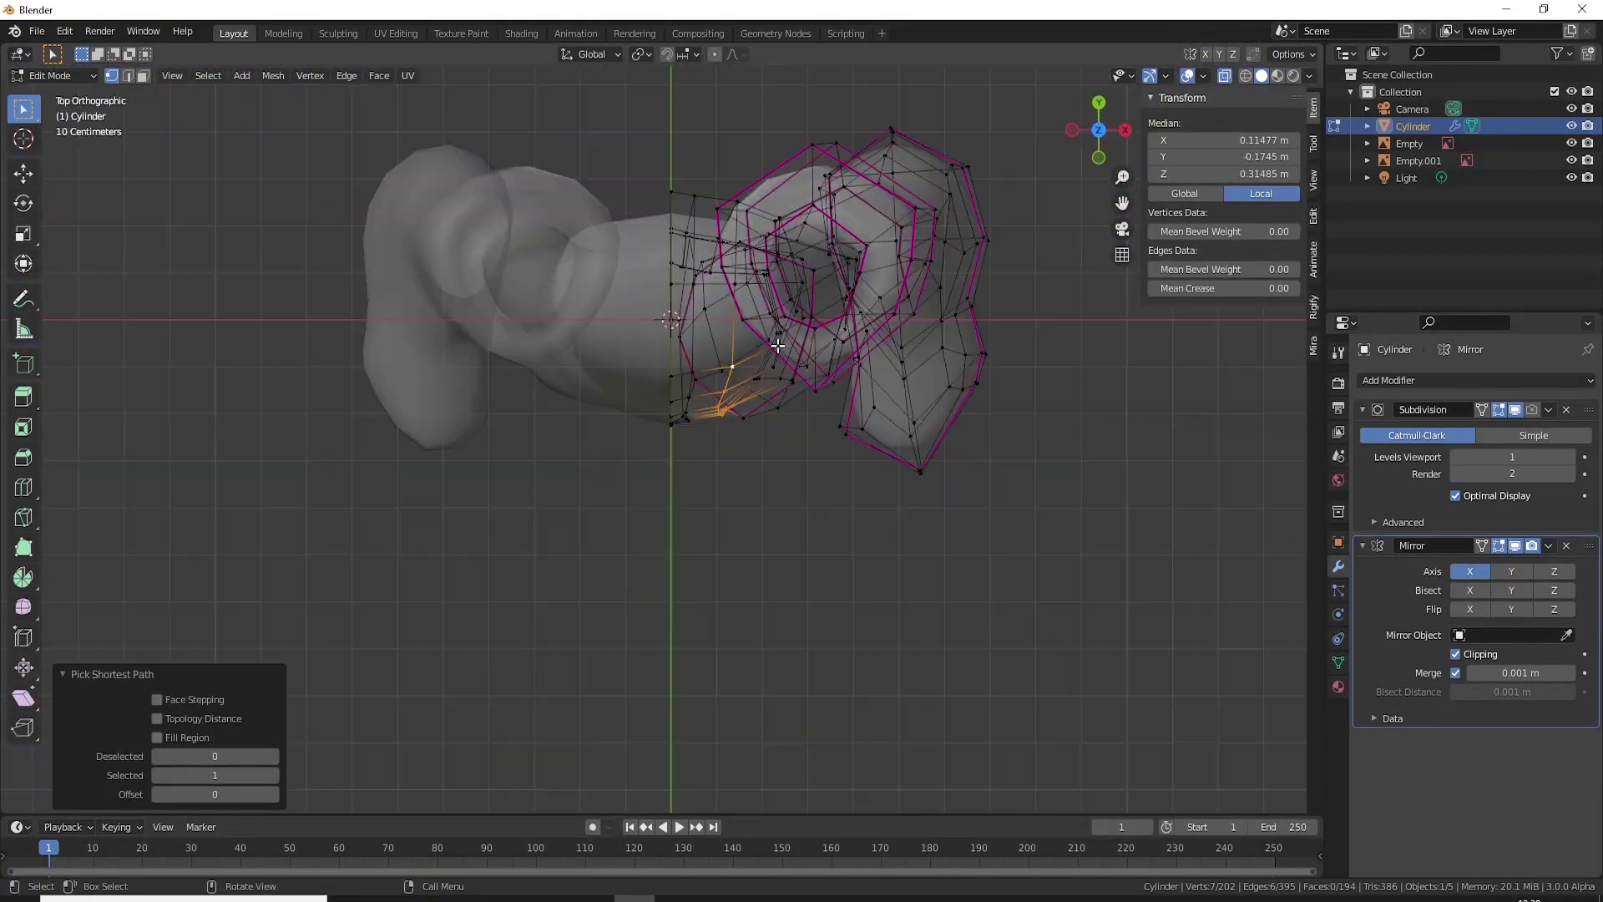
{"action": "left_click", "coordinate": [735, 367], "text": "ctrl"}
{"action": "key", "text": "g"}
{"action": "key", "text": "r"}
{"action": "left_click", "coordinate": [789, 411]}
Step: Check the rotated hip in side view and begin an edge loop cut above the seam
{"action": "middle_click_drag", "start_coordinate": [789, 410], "coordinate": [631, 289]}
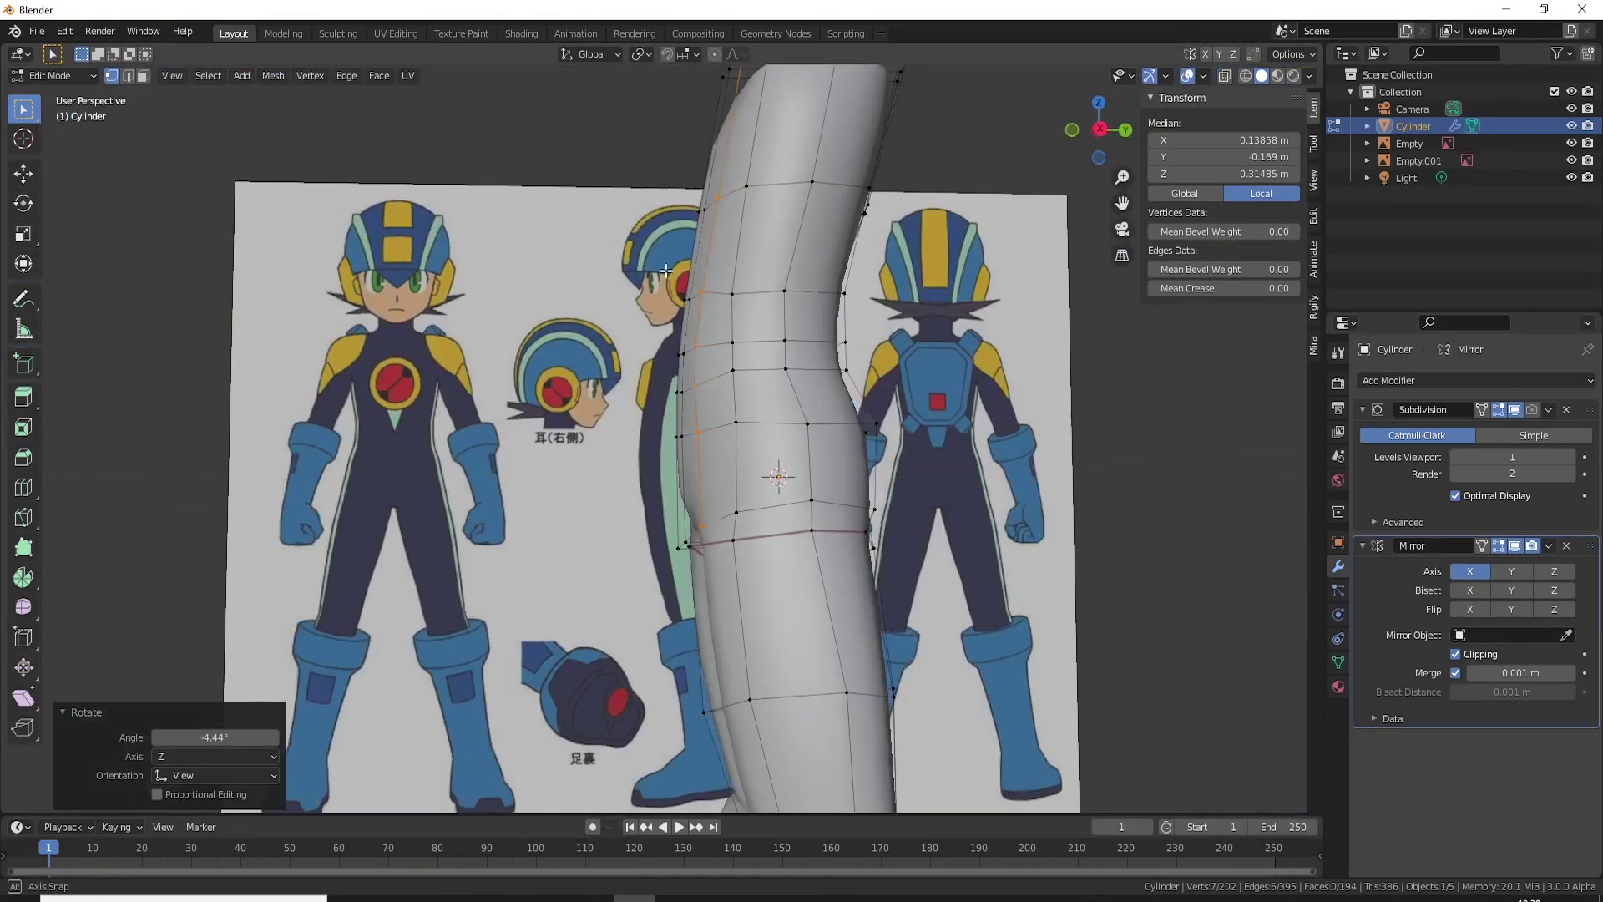
{"action": "key", "text": "KP_3"}
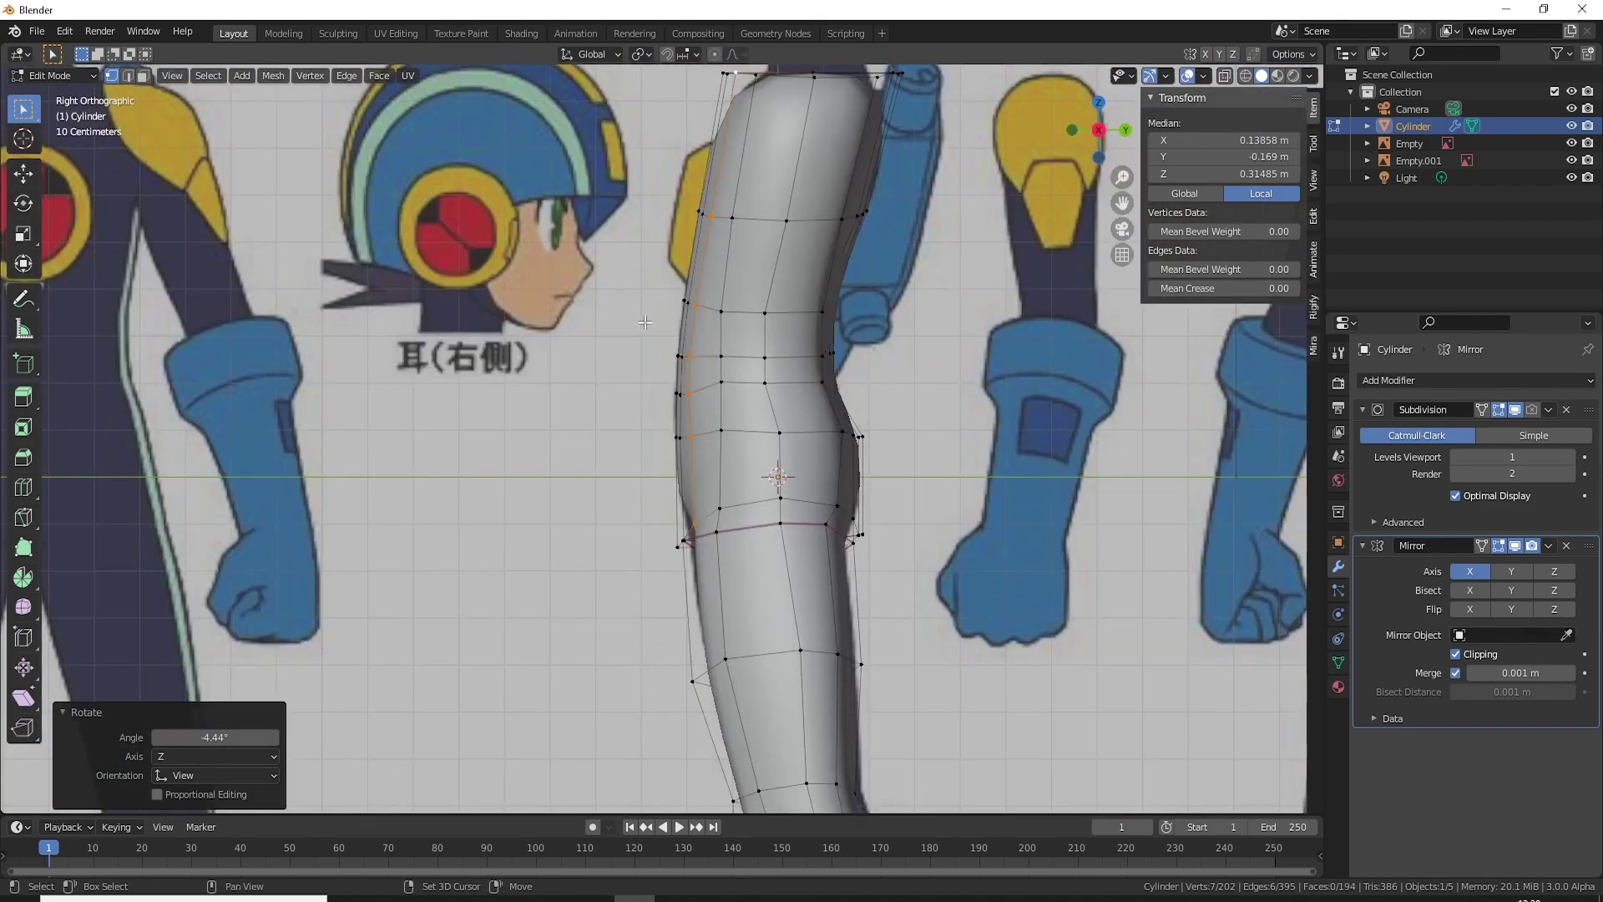
{"action": "middle_click_drag", "start_coordinate": [794, 460], "coordinate": [712, 394], "text": "shift"}
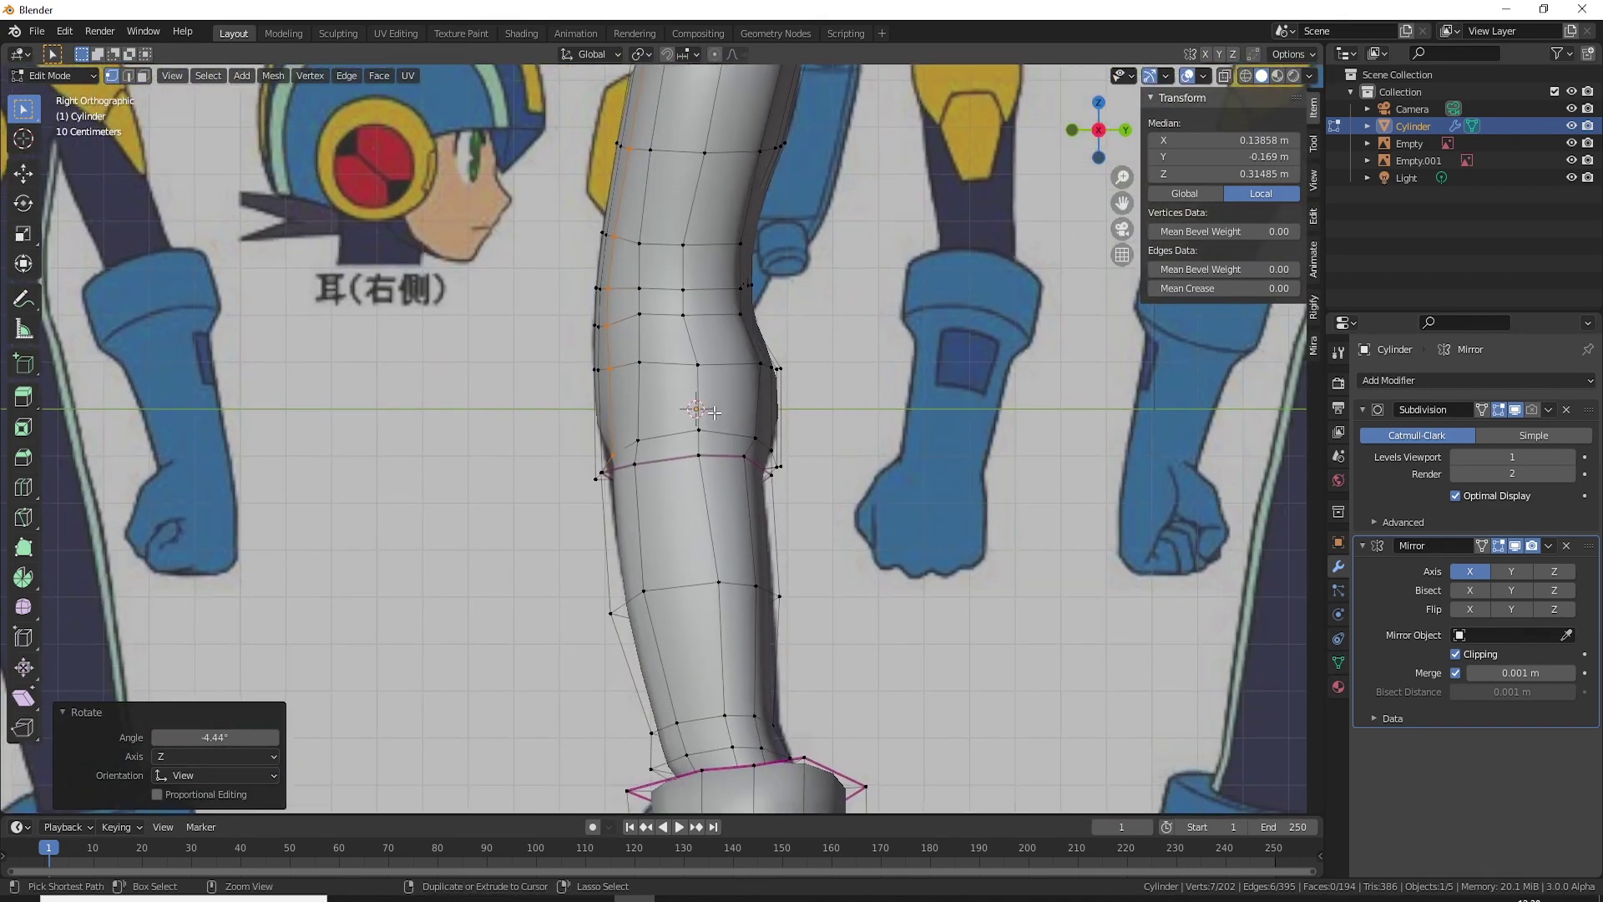
{"action": "key", "text": "ctrl+r"}
Step: Add a centred edge loop around the hip and select its buttock vertices
{"action": "left_click", "coordinate": [763, 435]}
{"action": "right_click", "coordinate": [763, 436]}
{"action": "middle_click_drag", "start_coordinate": [783, 433], "coordinate": [779, 434]}
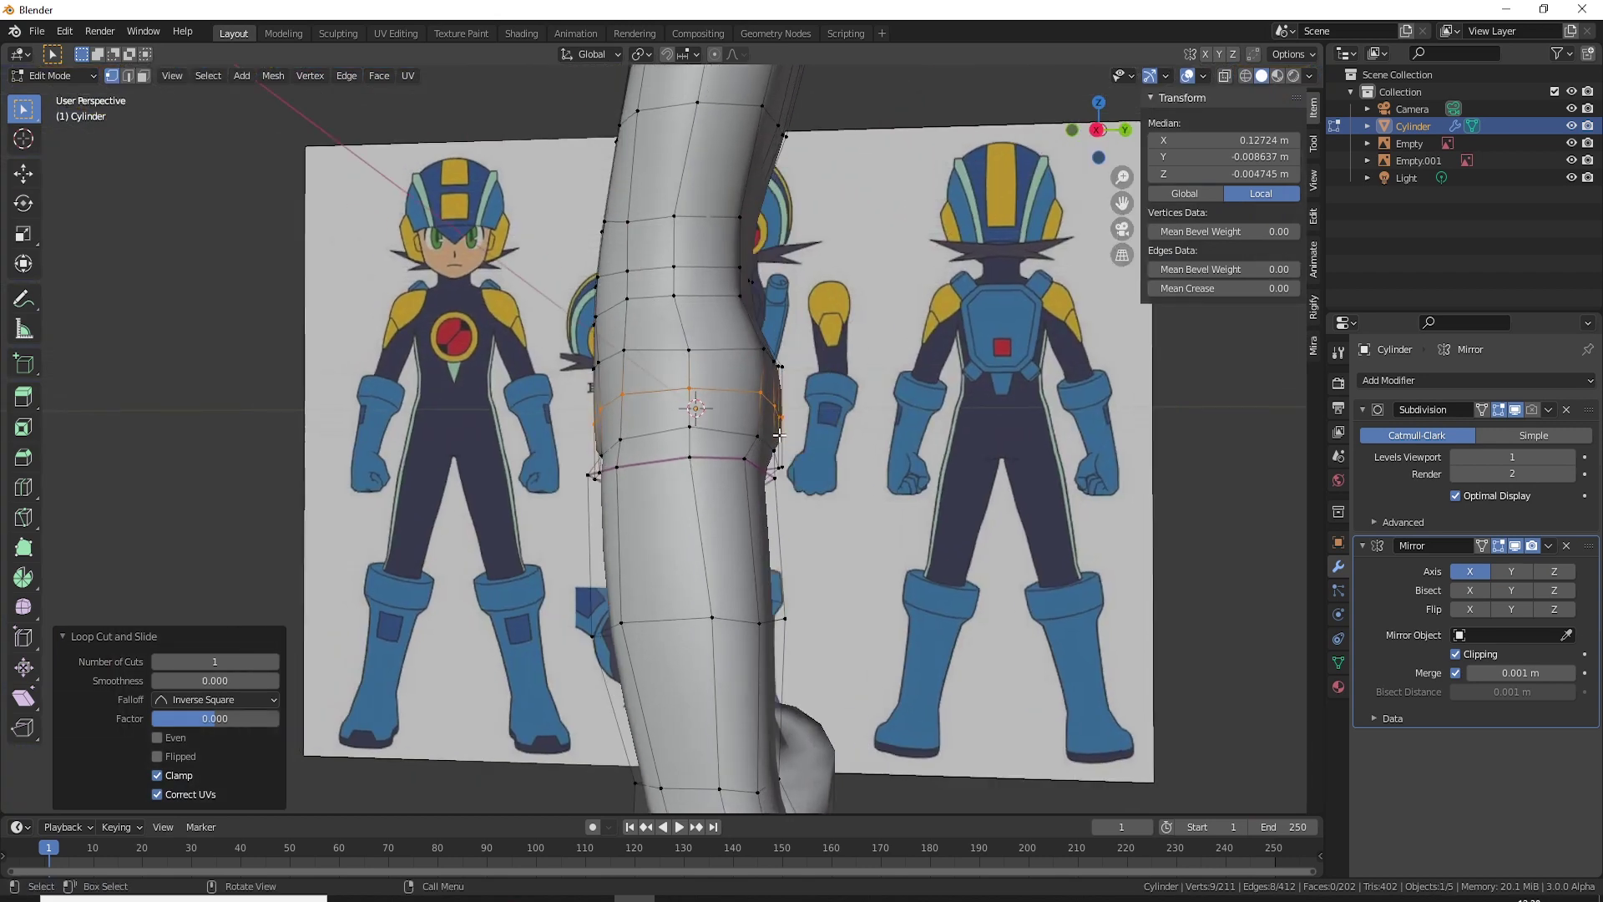
{"action": "left_click_drag", "start_coordinate": [808, 439], "coordinate": [758, 388]}
Step: In the side view, push the upper buttock vertices outward toward the thigh's back
{"action": "key", "text": "KP_3"}
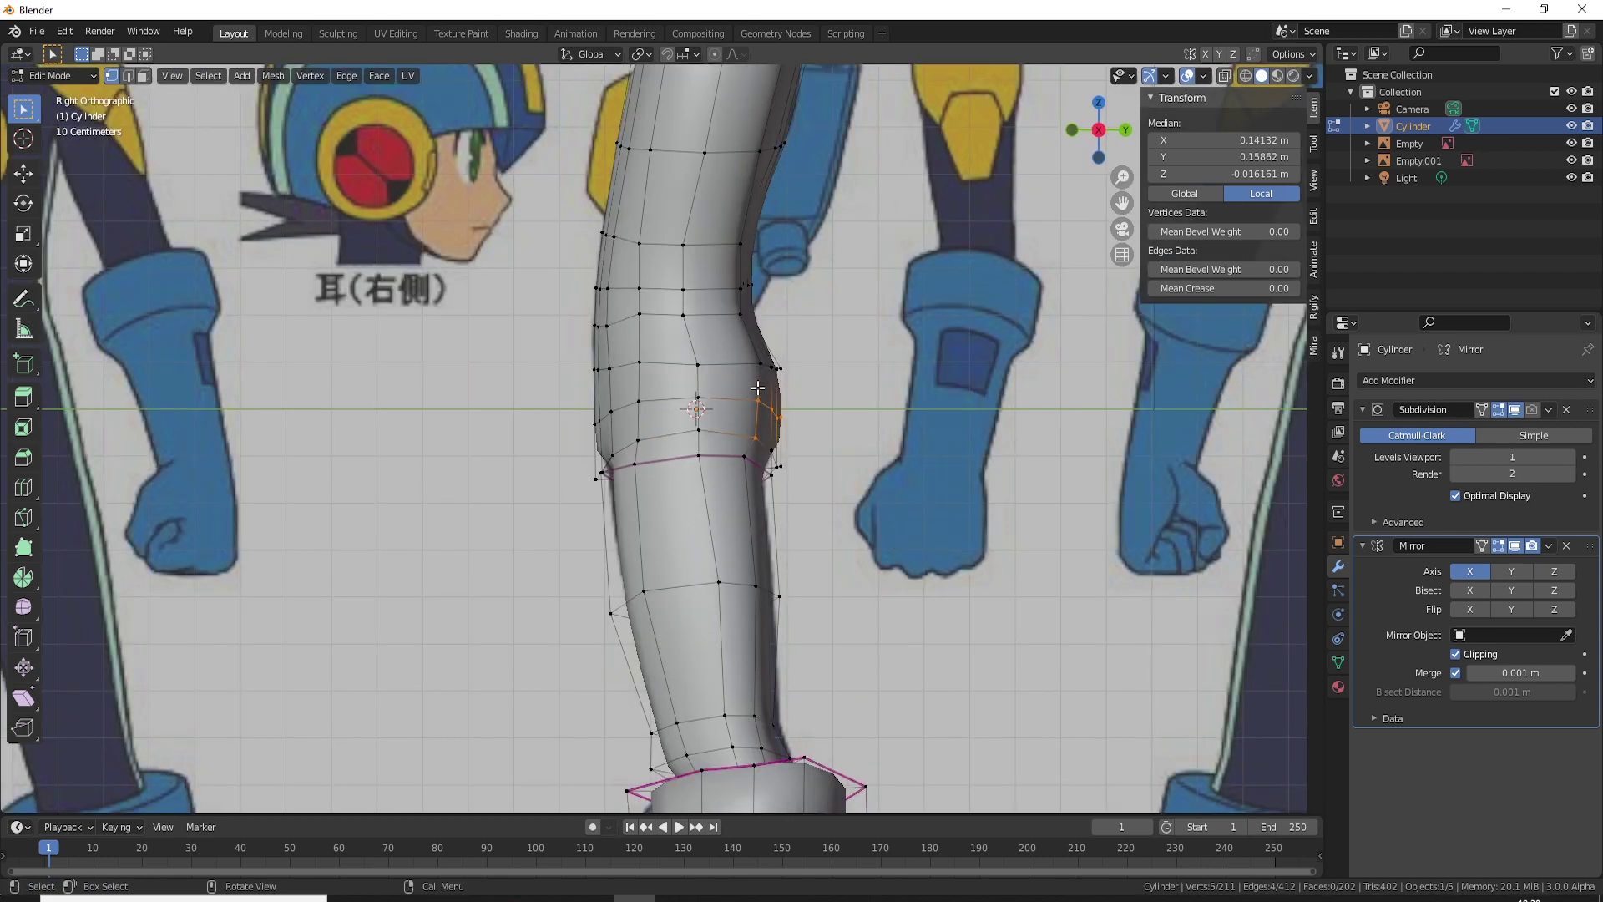
{"action": "scroll", "coordinate": [765, 390], "scroll_direction": "up", "scroll_amount": 3}
{"action": "left_click", "coordinate": [823, 436], "text": "shift"}
{"action": "key", "text": "g"}
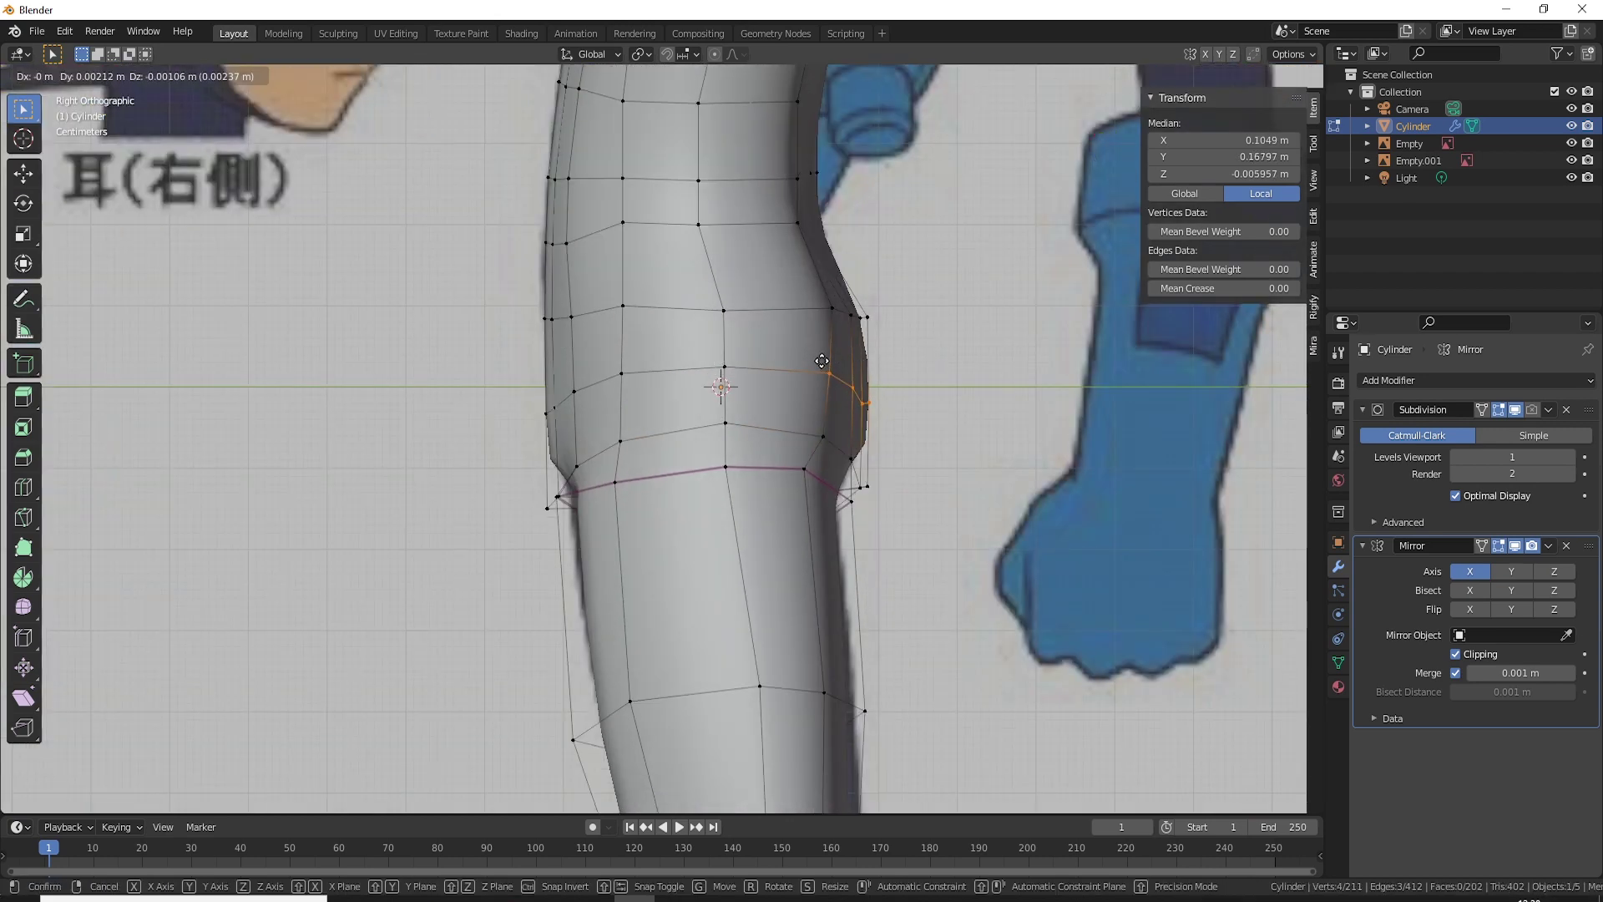
{"action": "left_click", "coordinate": [845, 387]}
Step: Move individual back-outline vertices onto the side reference's contour
{"action": "left_click", "coordinate": [865, 488]}
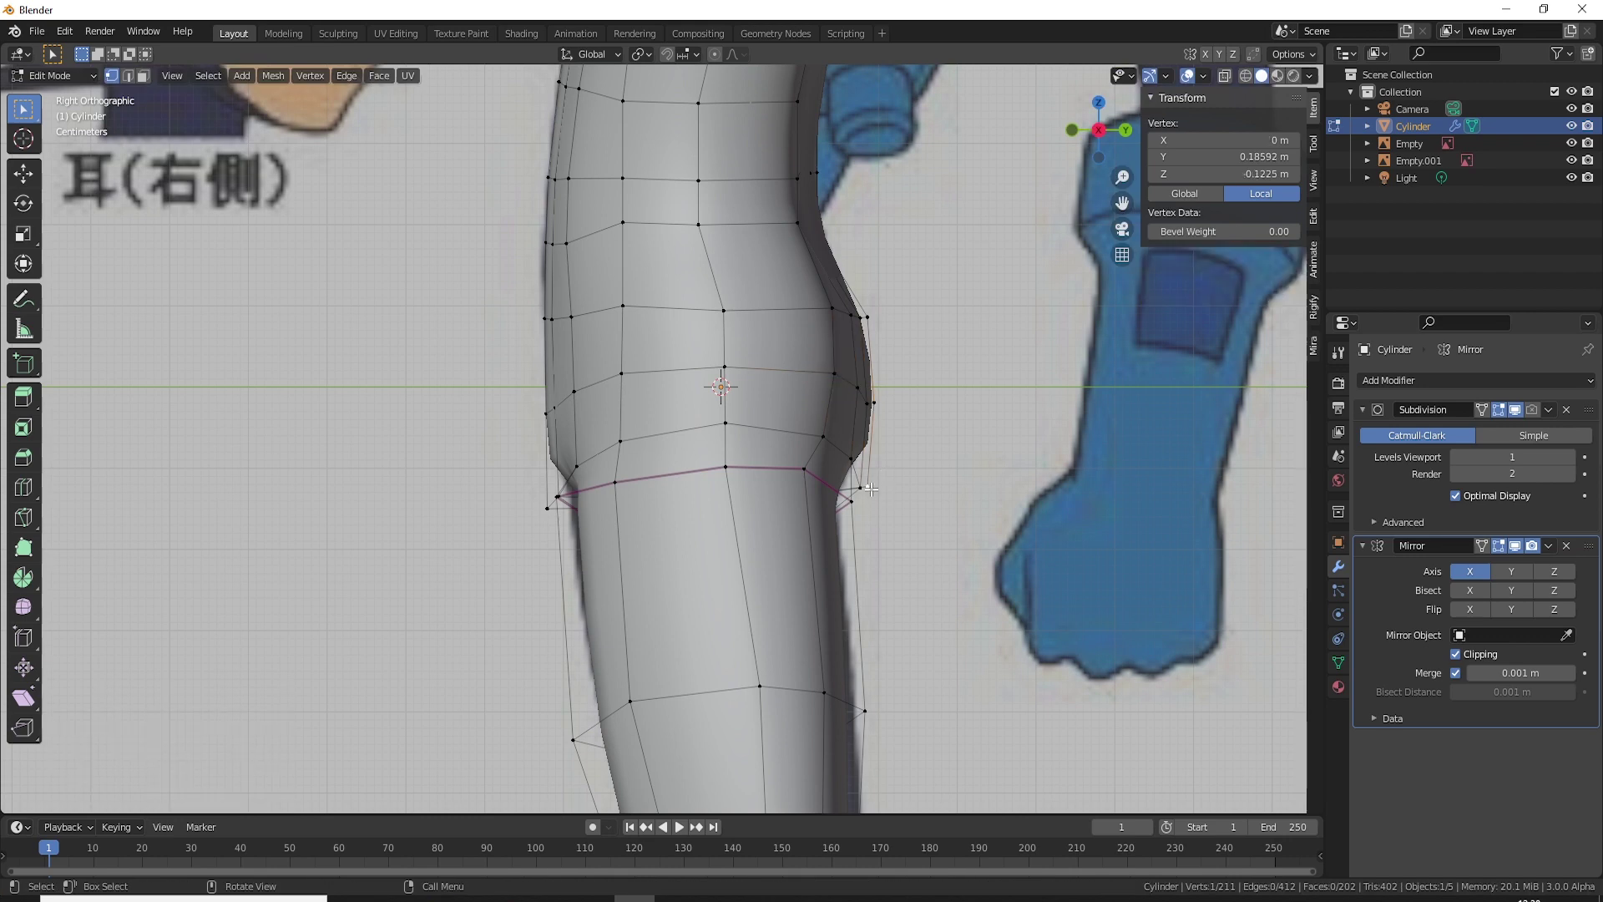
{"action": "key", "text": "g"}
{"action": "left_click", "coordinate": [862, 486]}
{"action": "key", "text": "g"}
{"action": "left_click", "coordinate": [853, 461]}
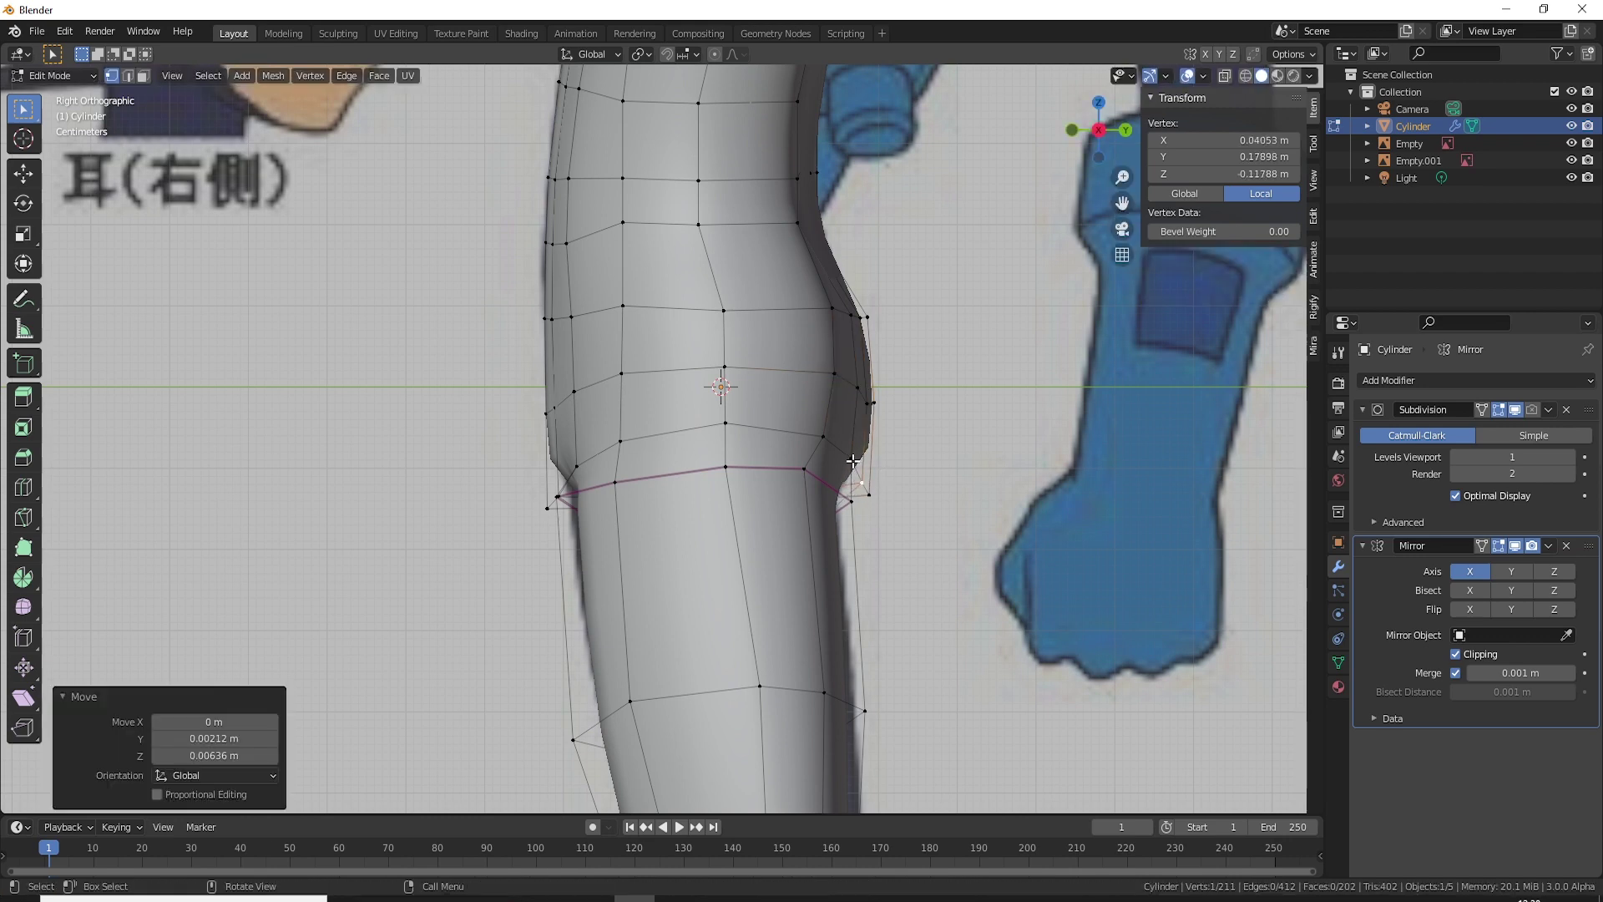
{"action": "key", "text": "g"}
{"action": "left_click", "coordinate": [826, 439]}
{"action": "key", "text": "g"}
{"action": "left_click", "coordinate": [825, 445]}
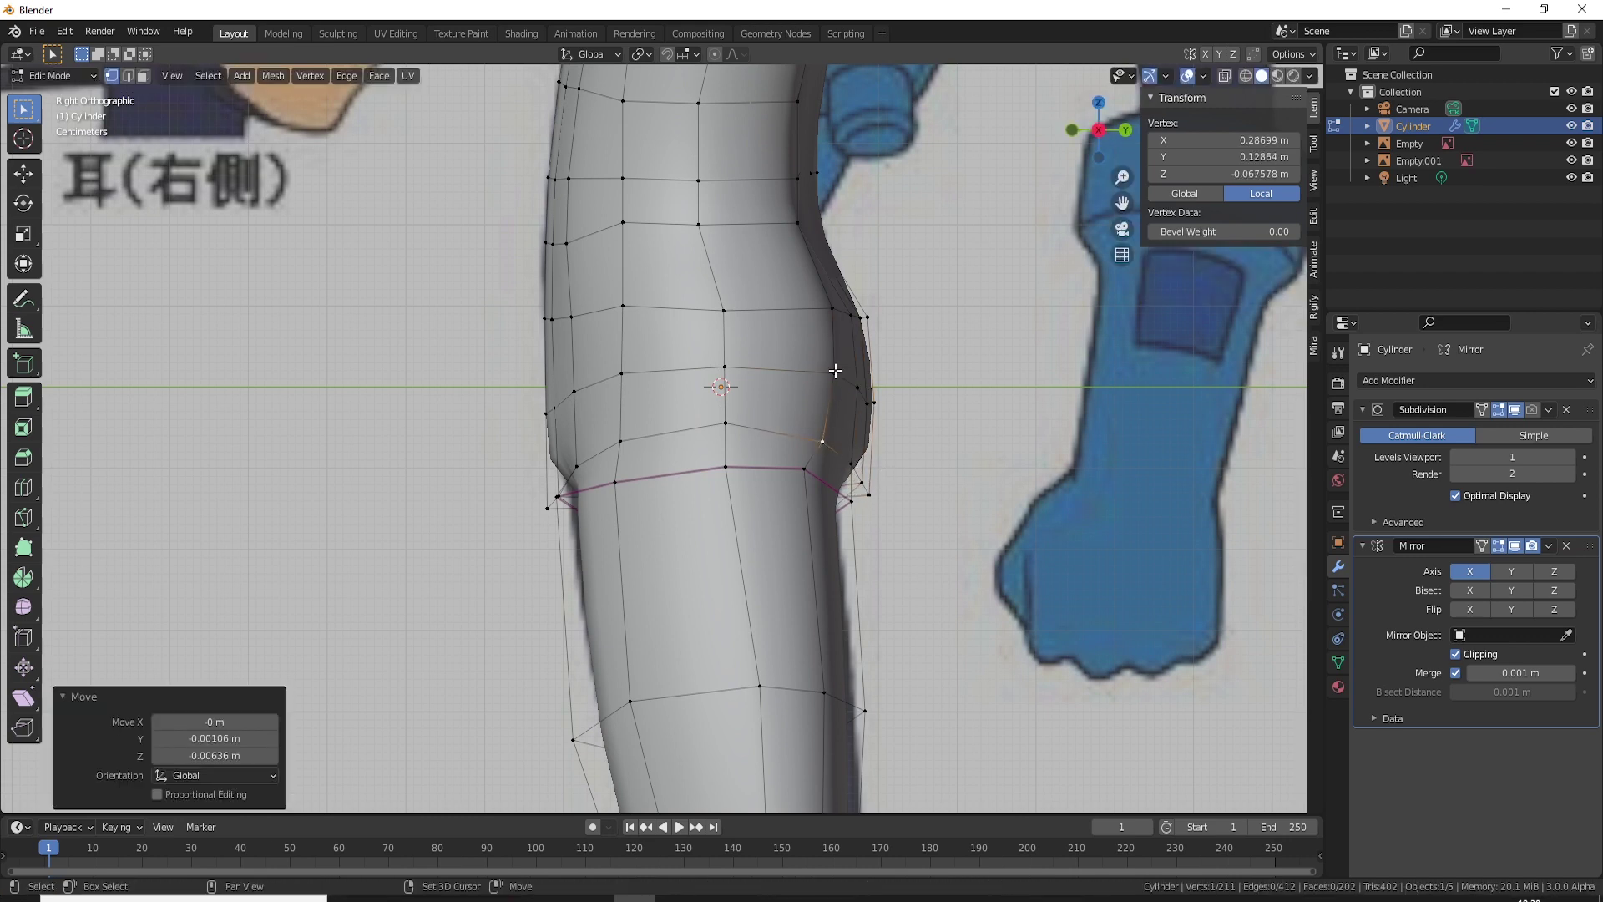
Step: Shift the three-vertex back edge chain outward to match the reference
{"action": "left_click", "coordinate": [831, 308], "text": "ctrl"}
{"action": "key", "text": "g"}
{"action": "left_click", "coordinate": [873, 317]}
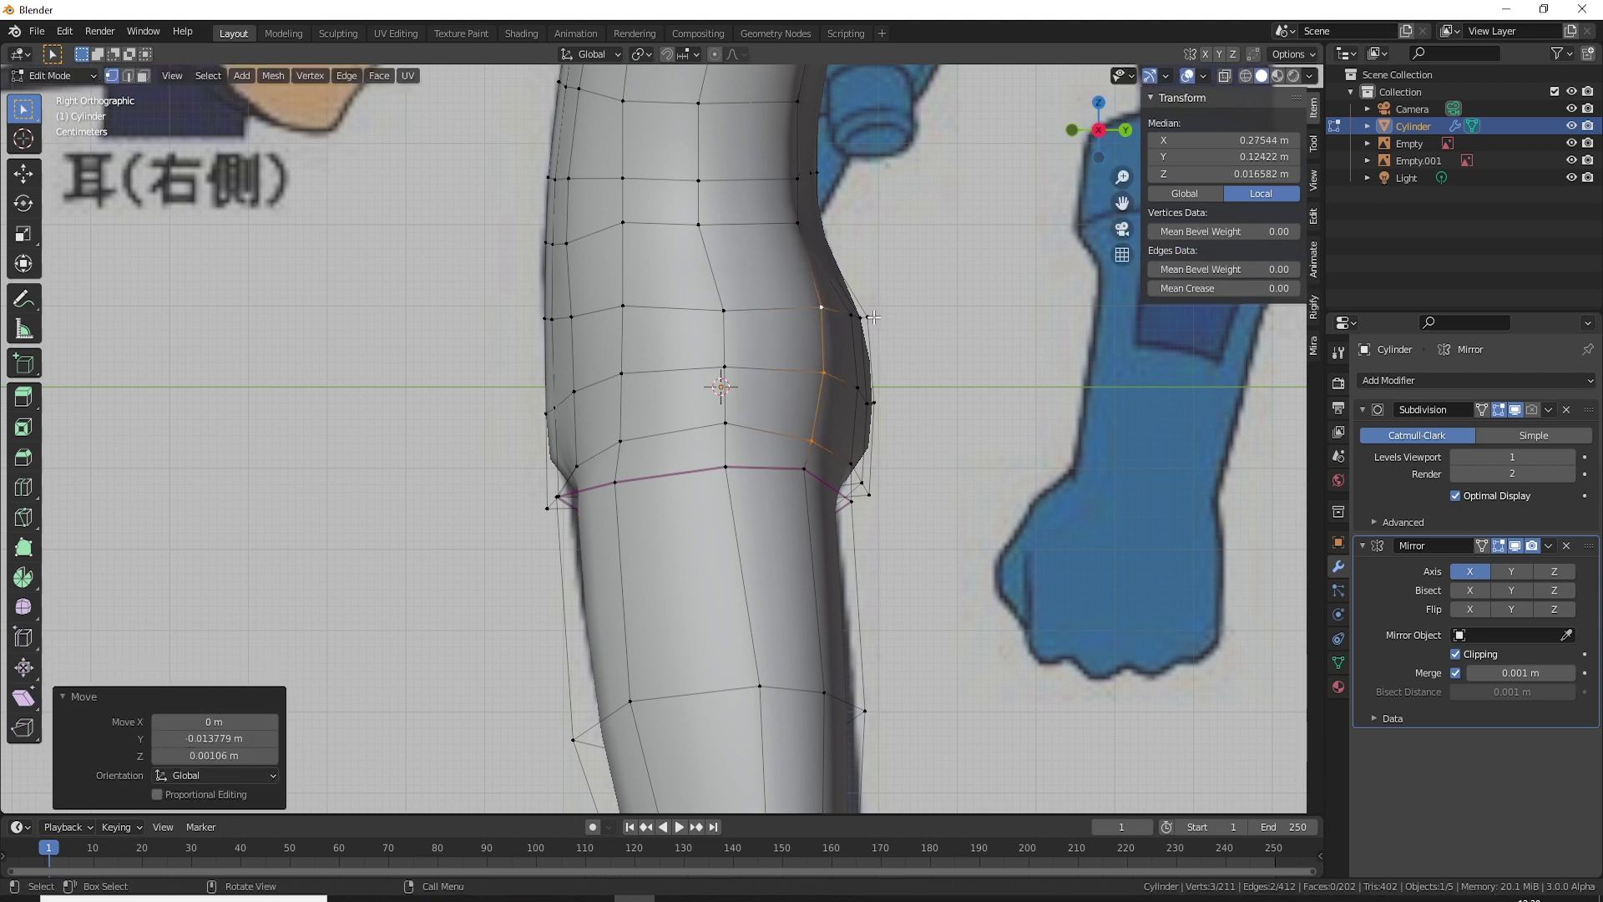
{"action": "left_click", "coordinate": [850, 316]}
Step: Slightly shift the outer vertex path along the thigh's back edge
{"action": "left_click", "coordinate": [850, 464], "text": "ctrl"}
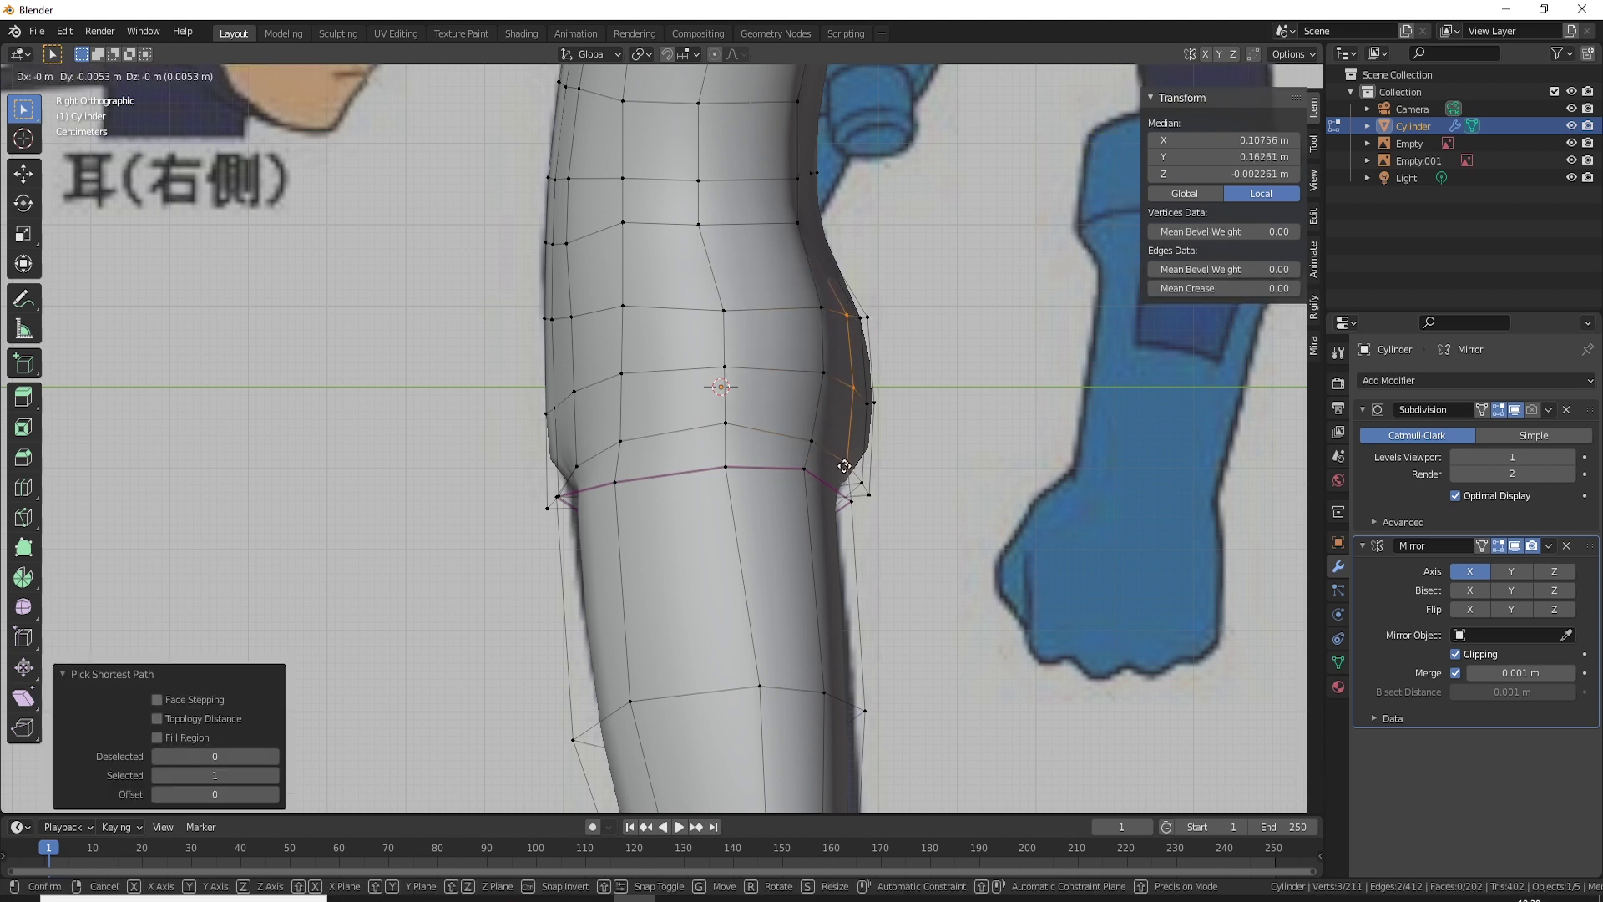
{"action": "key", "text": "g"}
{"action": "left_click", "coordinate": [859, 388]}
{"action": "left_click", "coordinate": [862, 481], "text": "ctrl"}
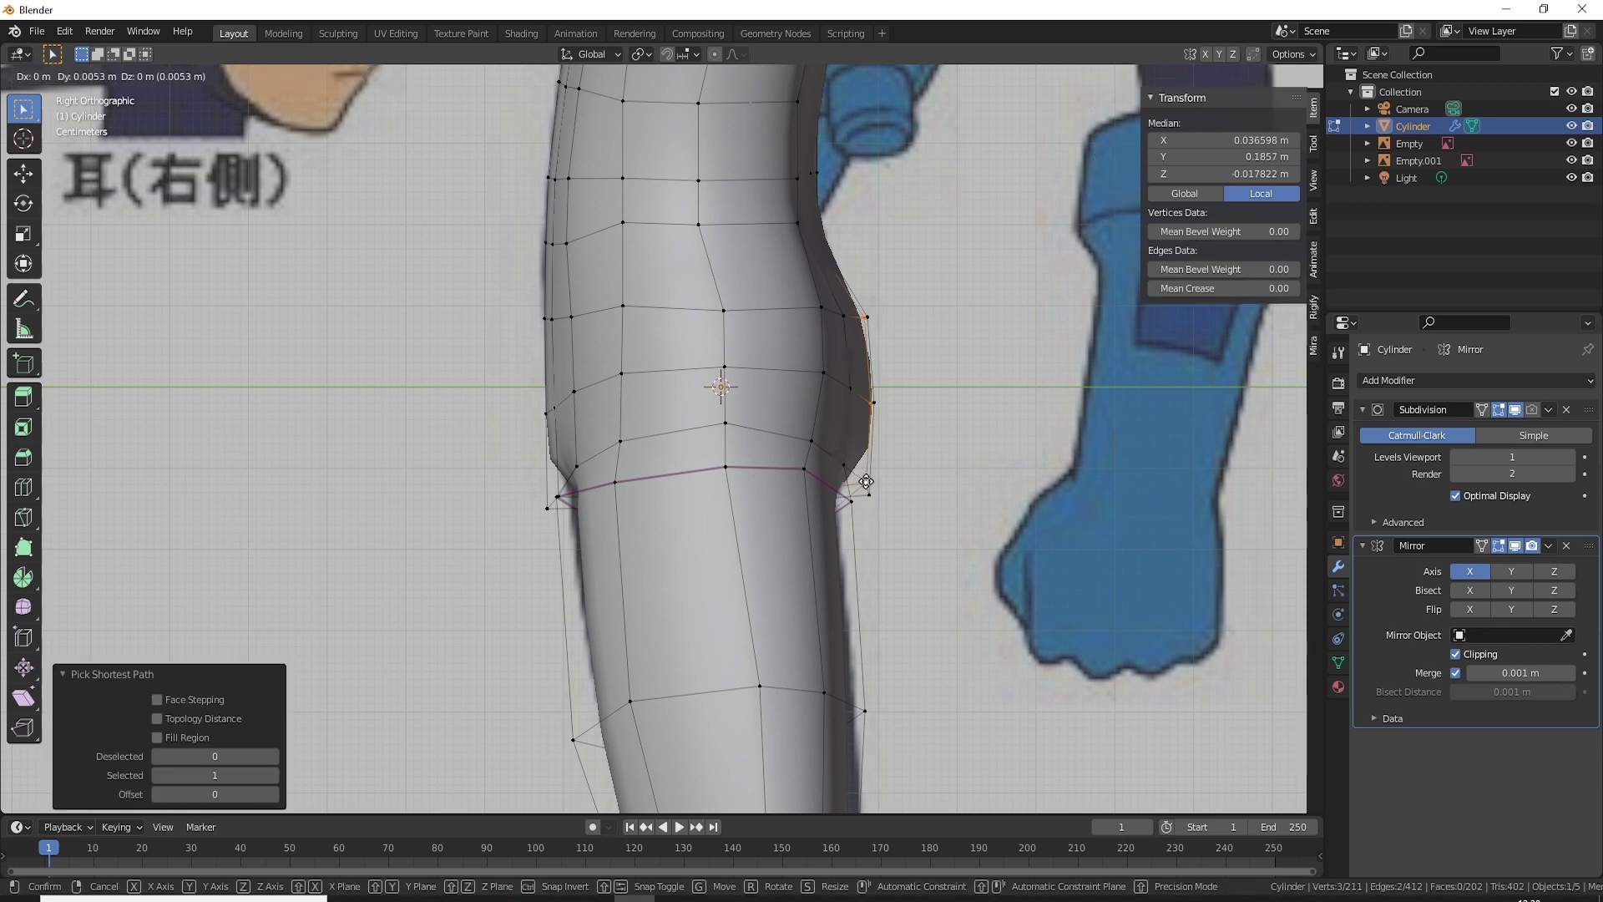
{"action": "key", "text": "g"}
{"action": "middle_click_drag", "start_coordinate": [864, 482], "coordinate": [743, 479]}
Step: Move the neighbouring buttock vertex column left and down
{"action": "left_click", "coordinate": [637, 398]}
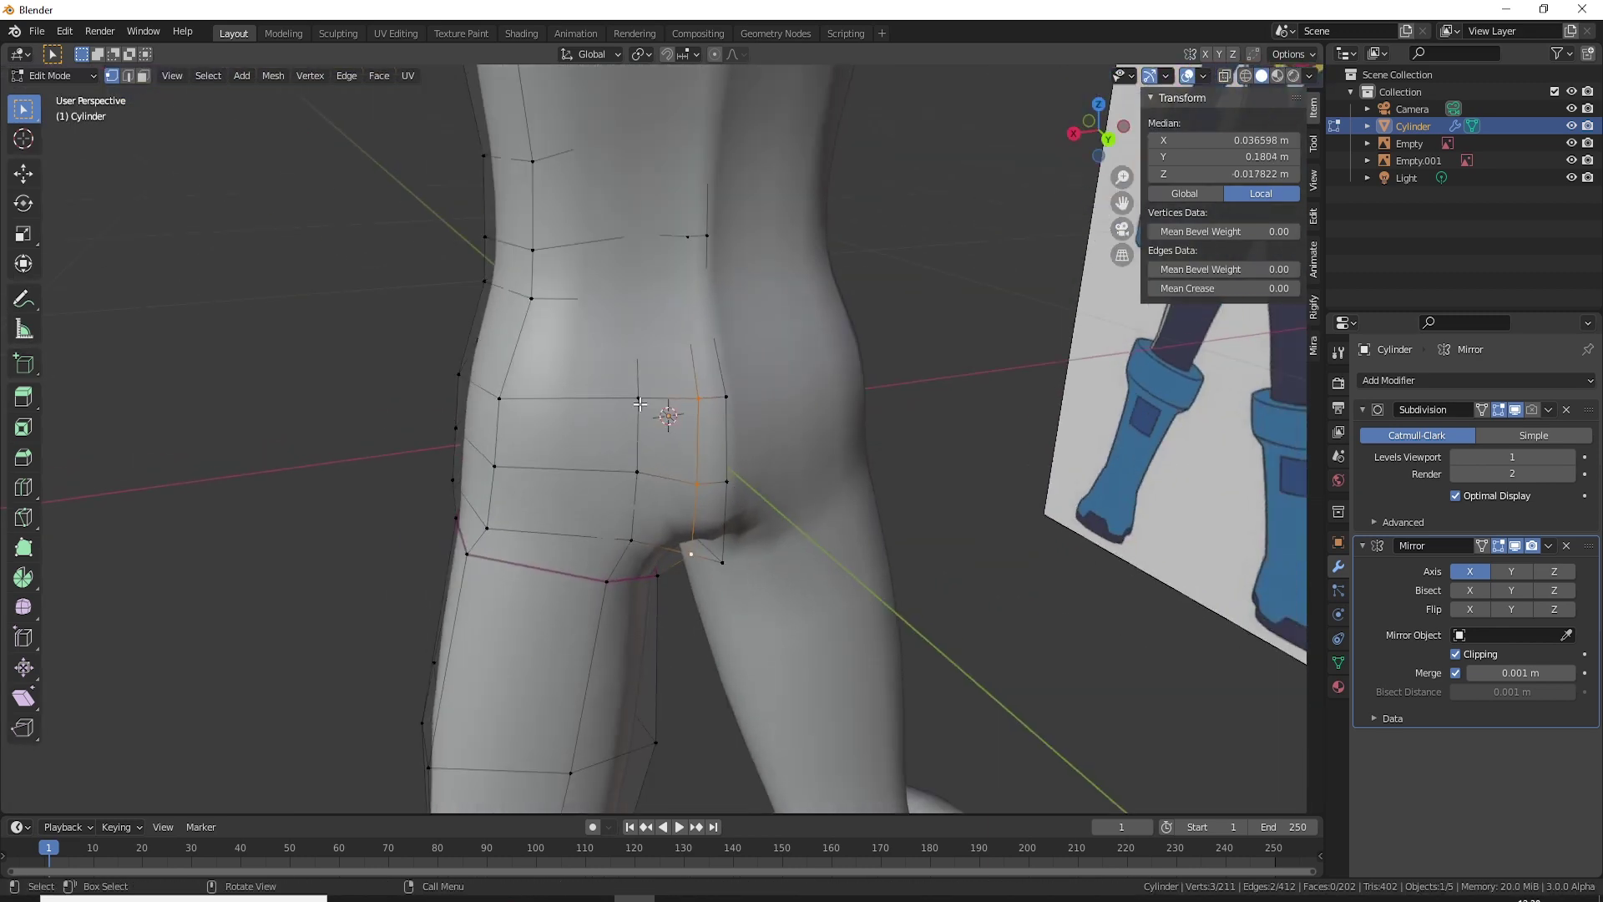
{"action": "left_click", "coordinate": [630, 540], "text": "ctrl"}
{"action": "middle_click_drag", "start_coordinate": [630, 540], "coordinate": [657, 492]}
{"action": "key", "text": "g"}
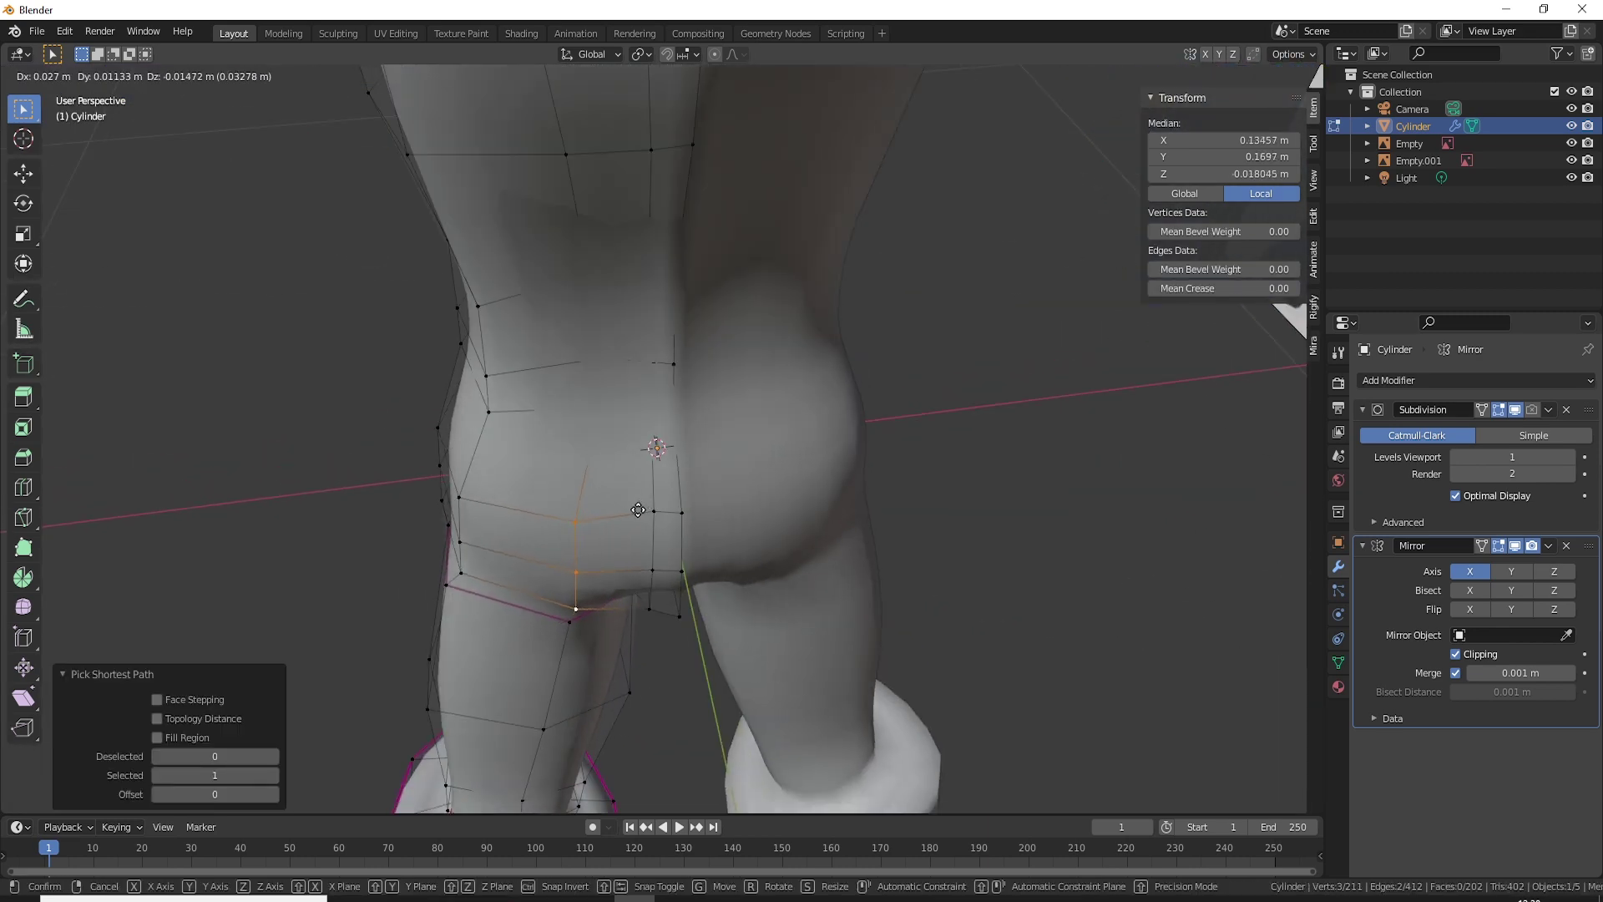
{"action": "left_click", "coordinate": [651, 544]}
Step: Pull the centre seam vertex column onto the centre line
{"action": "left_click", "coordinate": [682, 570]}
{"action": "left_click", "coordinate": [680, 615], "text": "ctrl"}
{"action": "mouse_move", "coordinate": [680, 616]}
{"action": "middle_mouse_down"}
{"action": "mouse_move", "coordinate": [726, 539]}
{"action": "mouse_move", "coordinate": [769, 394]}
{"action": "middle_mouse_up"}
{"action": "key", "text": "g"}
{"action": "left_click", "coordinate": [725, 580]}
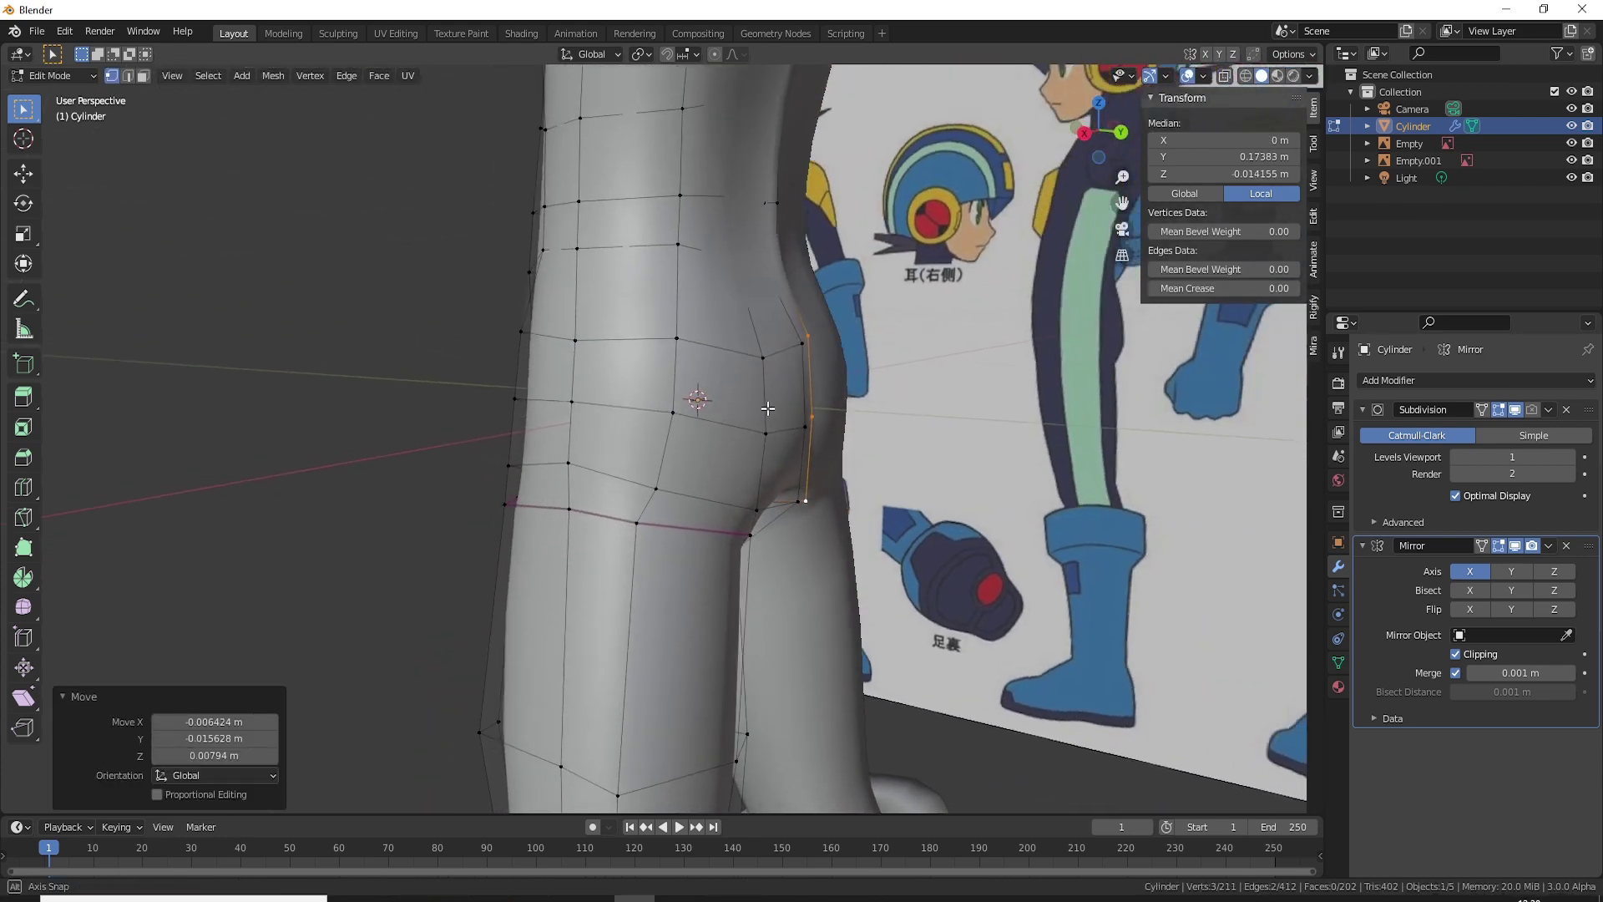
Step: Raise a hip vertex slightly and reposition two vertices on the back
{"action": "left_click", "coordinate": [770, 394]}
{"action": "key", "text": "g"}
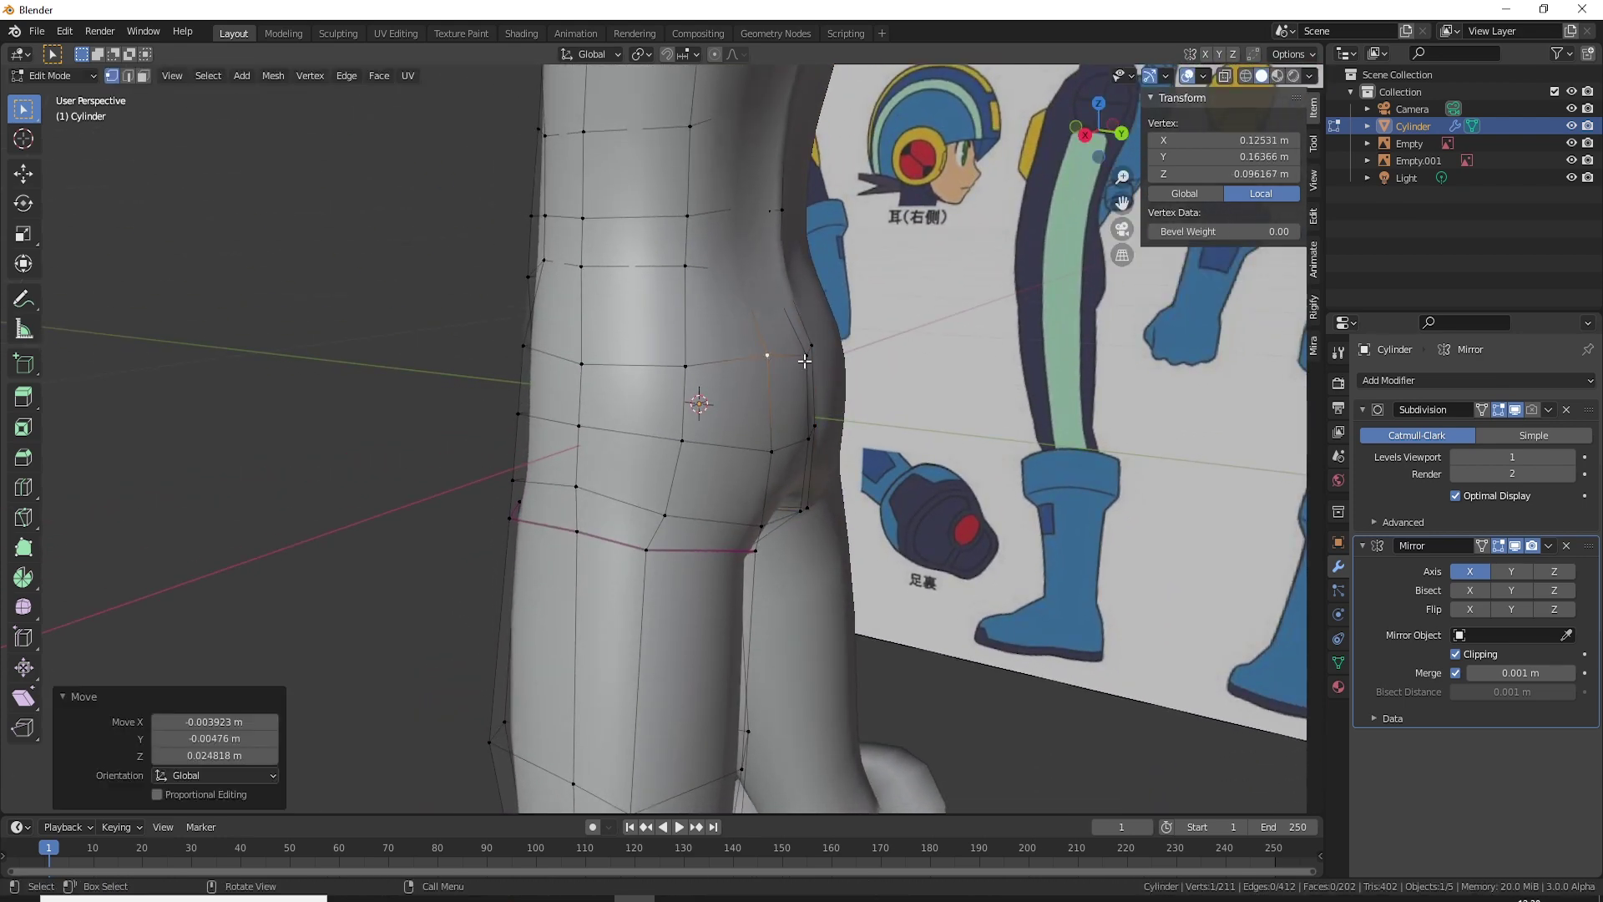
{"action": "mouse_move", "coordinate": [804, 361]}
{"action": "middle_mouse_down"}
{"action": "mouse_move", "coordinate": [721, 284]}
{"action": "mouse_move", "coordinate": [762, 542]}
{"action": "middle_mouse_up"}
{"action": "left_click", "coordinate": [695, 212]}
{"action": "left_click", "coordinate": [692, 288], "text": "ctrl"}
{"action": "key", "text": "g"}
{"action": "left_click", "coordinate": [760, 535]}
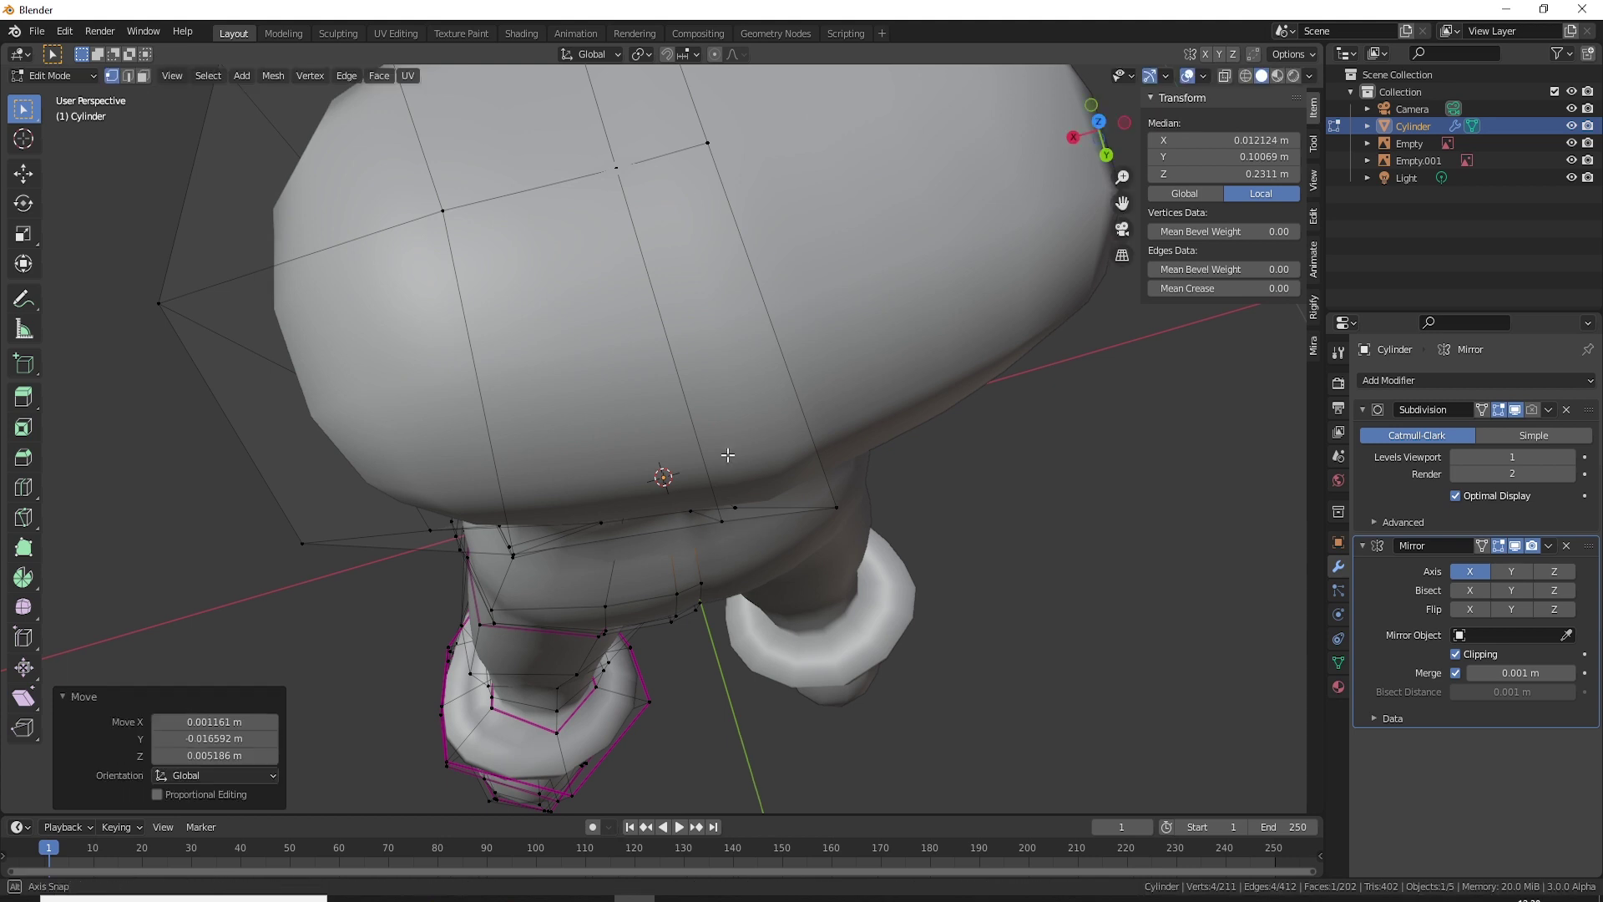
Step: Move the vertex path running up the lower back into shape
{"action": "middle_click_drag", "start_coordinate": [723, 454], "coordinate": [653, 310]}
{"action": "left_click", "coordinate": [615, 343]}
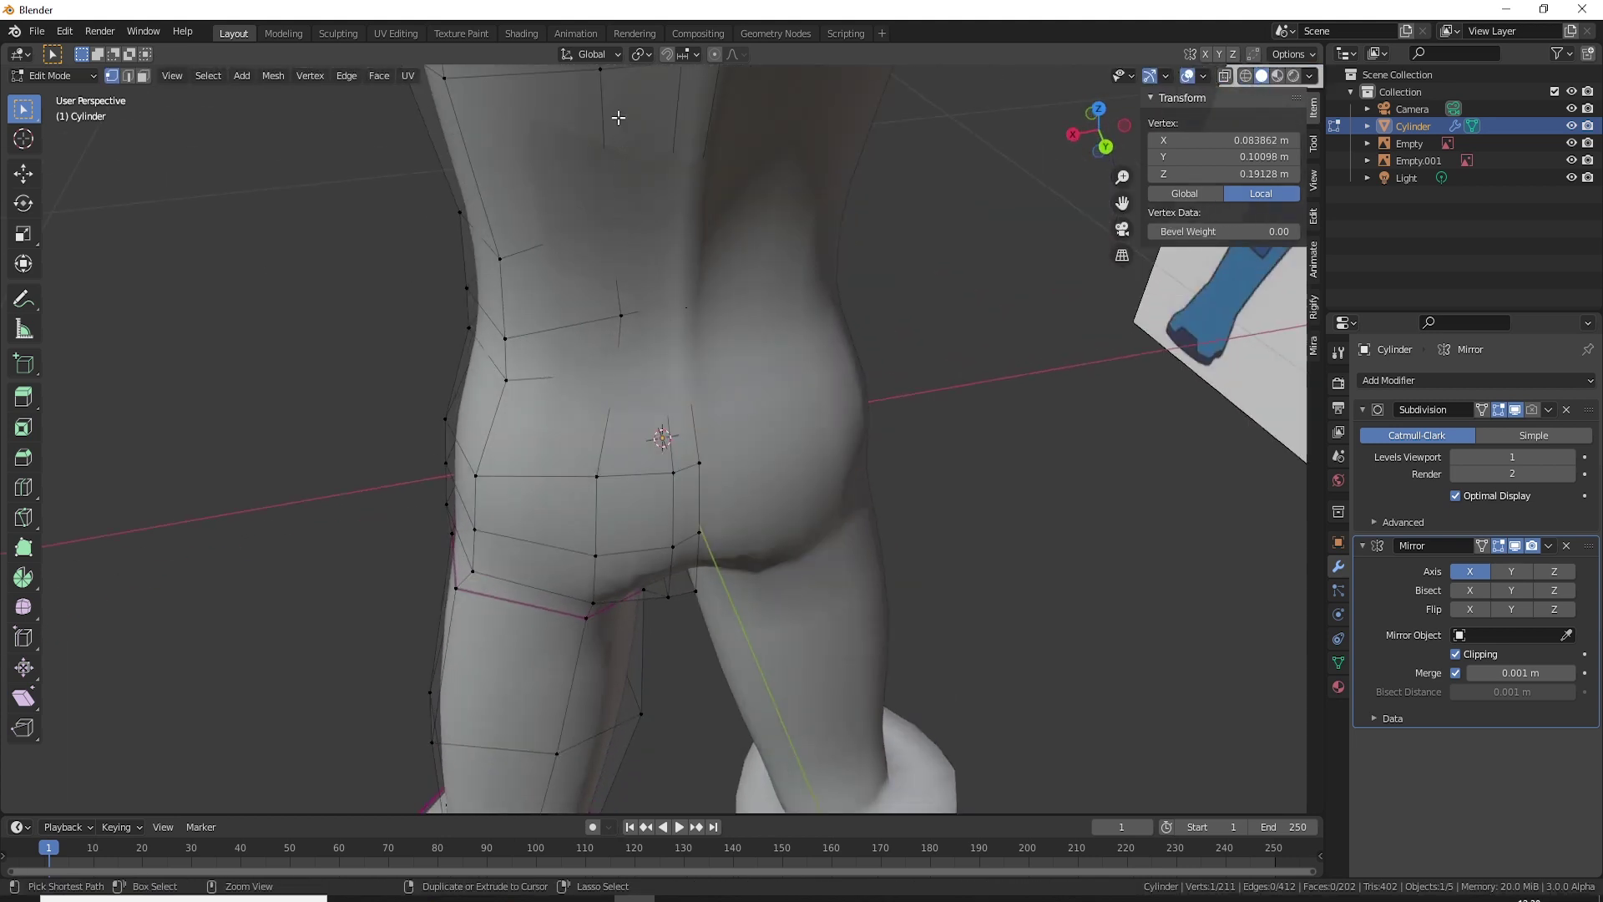
{"action": "left_click", "coordinate": [601, 72], "text": "ctrl"}
{"action": "middle_click_drag", "start_coordinate": [600, 75], "coordinate": [663, 371]}
{"action": "key", "text": "g"}
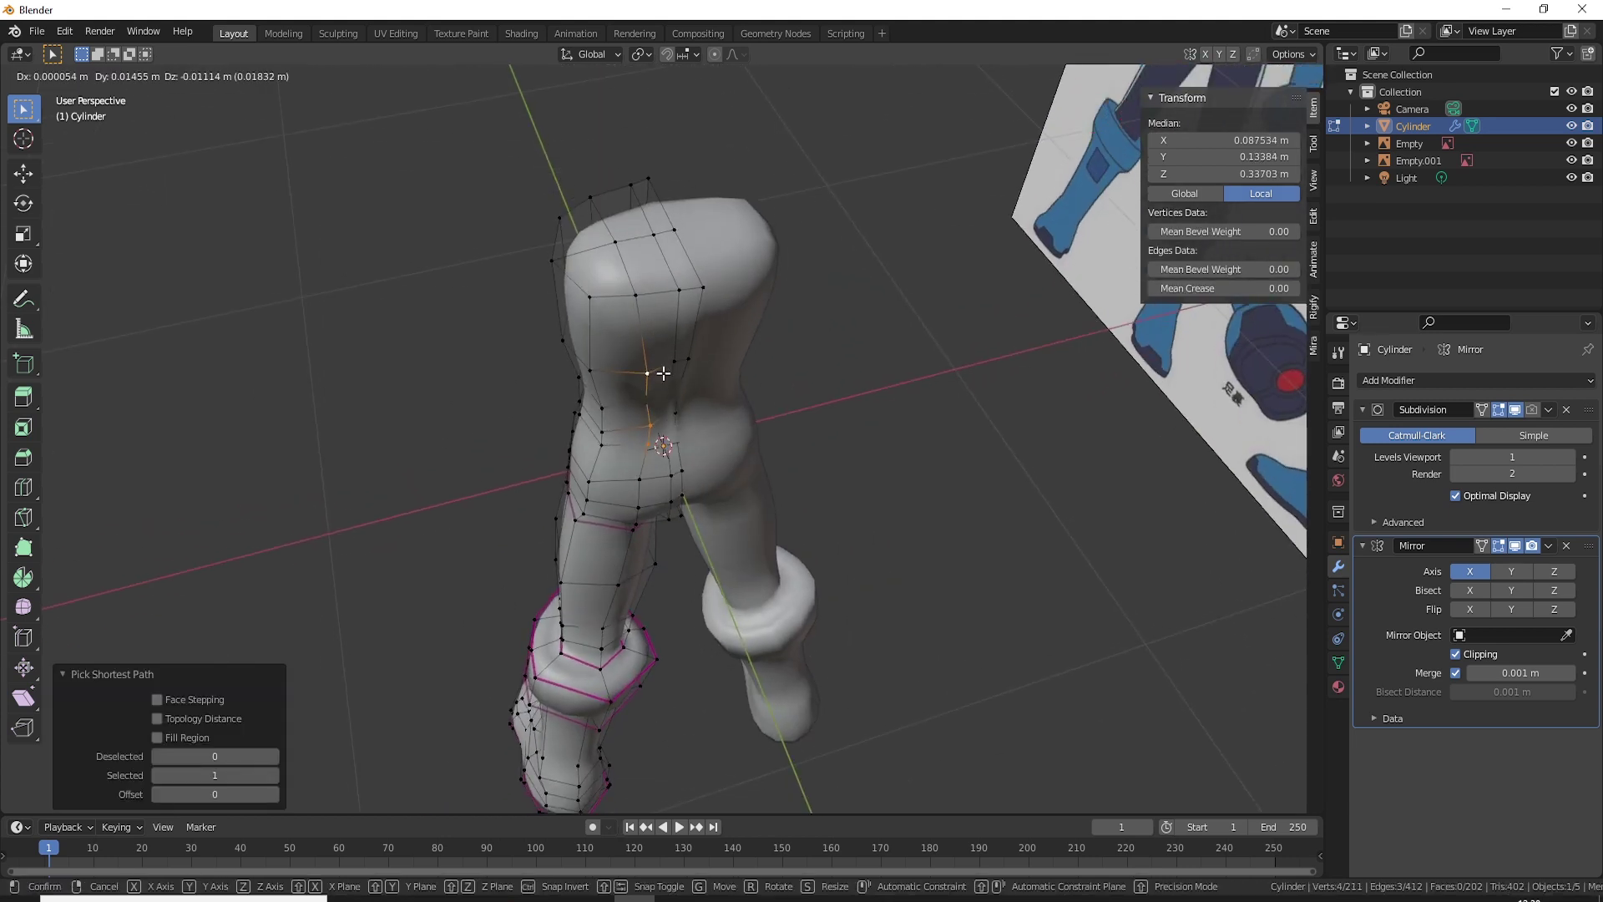
{"action": "left_click", "coordinate": [663, 373]}
Step: Adjust the lower back vertices above the legs to round the buttock
{"action": "middle_click_drag", "start_coordinate": [623, 411], "coordinate": [652, 253]}
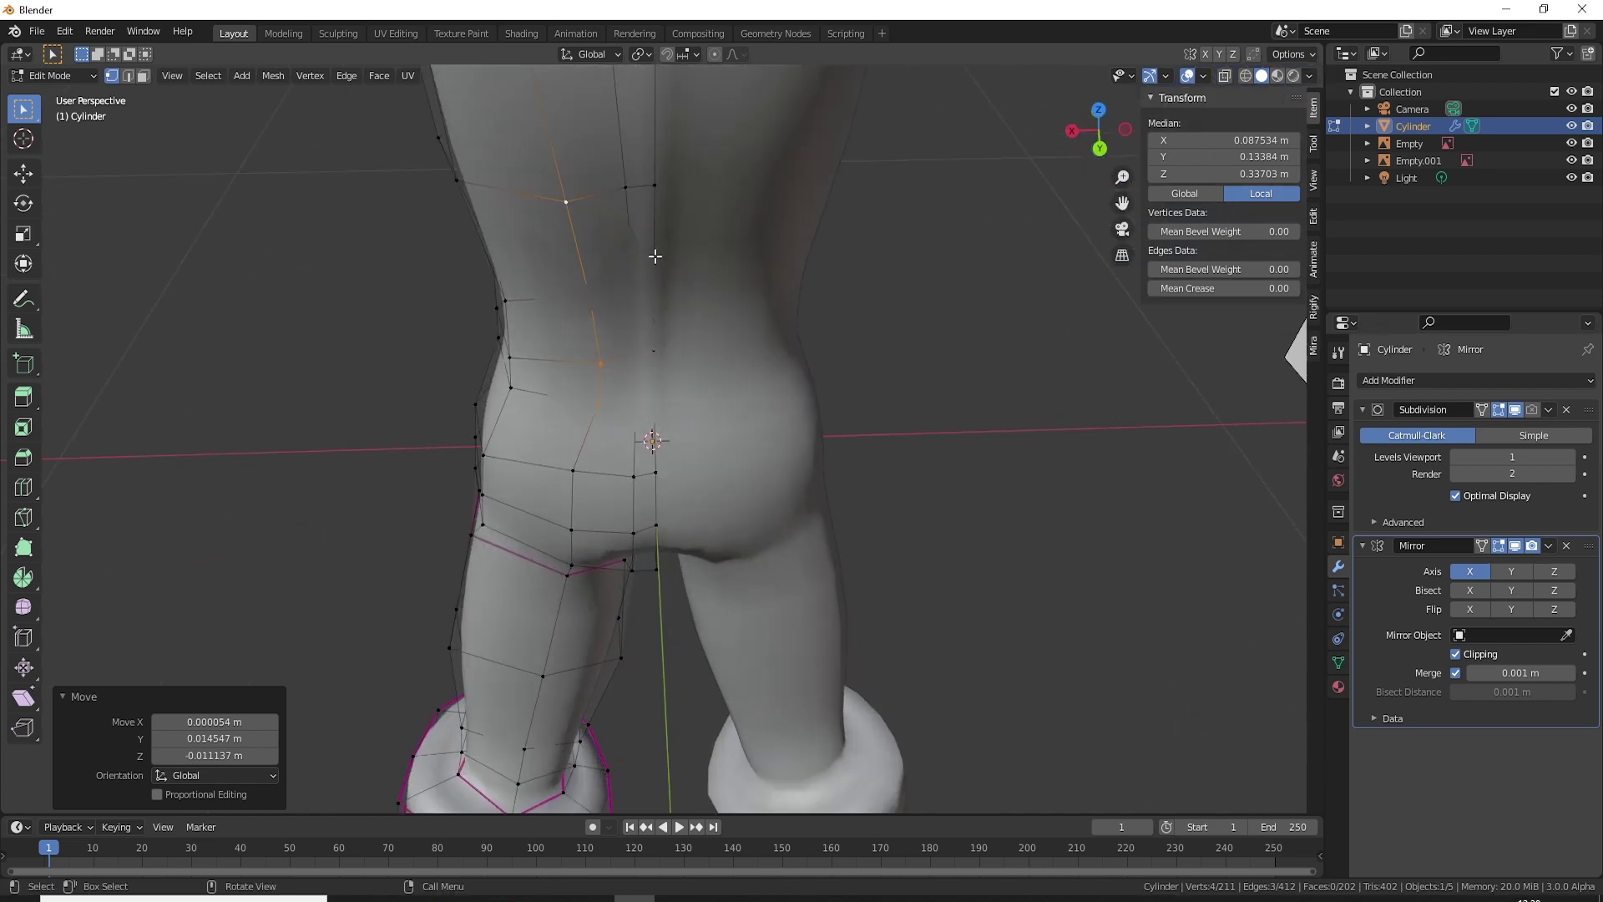
{"action": "left_click", "coordinate": [626, 199]}
{"action": "left_click", "coordinate": [632, 340], "text": "ctrl"}
{"action": "mouse_move", "coordinate": [657, 347]}
{"action": "middle_mouse_down"}
{"action": "mouse_move", "coordinate": [702, 384]}
{"action": "mouse_move", "coordinate": [714, 501]}
{"action": "mouse_move", "coordinate": [662, 484]}
{"action": "middle_mouse_up"}
{"action": "key", "text": "g"}
{"action": "left_click", "coordinate": [664, 364]}
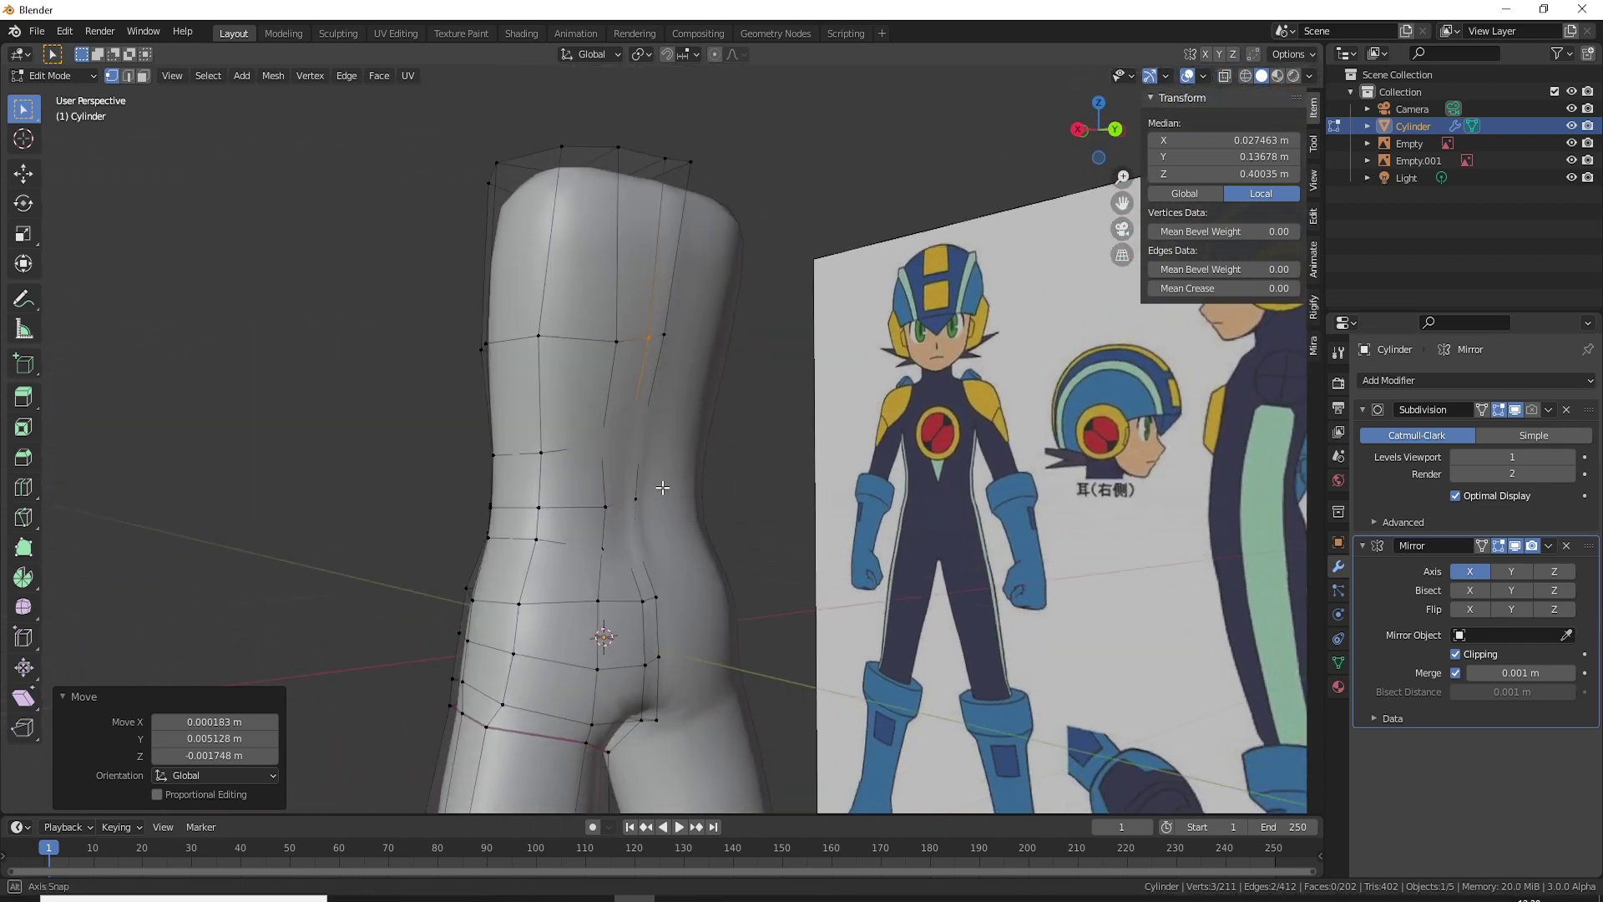
Step: Move the three-vertex path from the waist up the back
{"action": "left_click", "coordinate": [609, 512]}
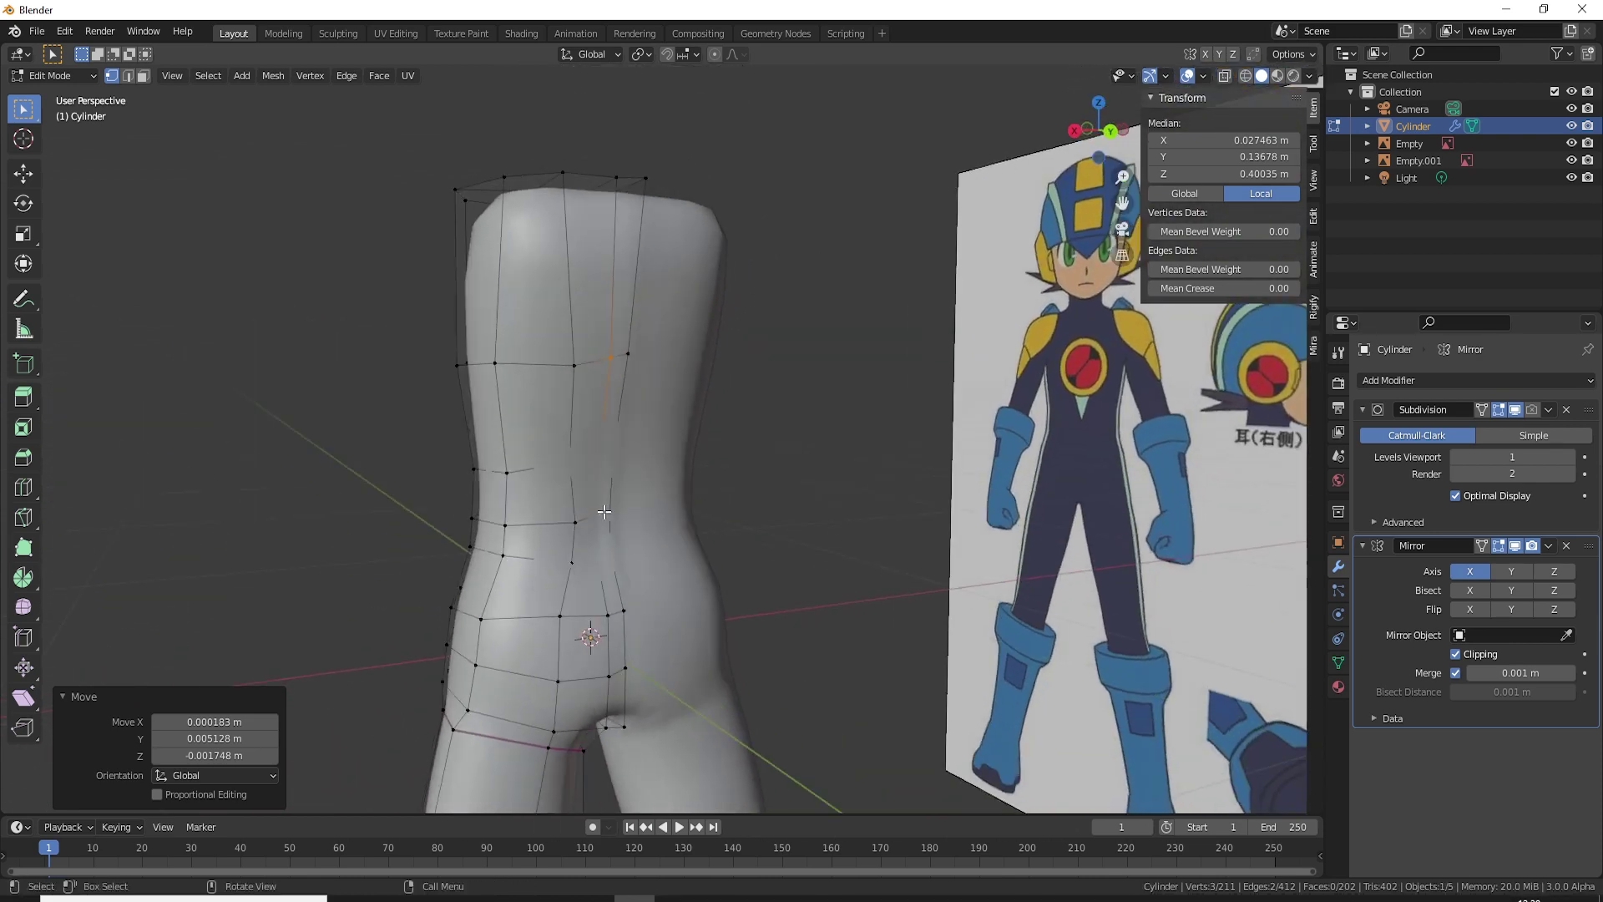
{"action": "left_click", "coordinate": [633, 357], "text": "ctrl"}
{"action": "middle_click_drag", "start_coordinate": [632, 357], "coordinate": [691, 517]}
{"action": "key", "text": "g"}
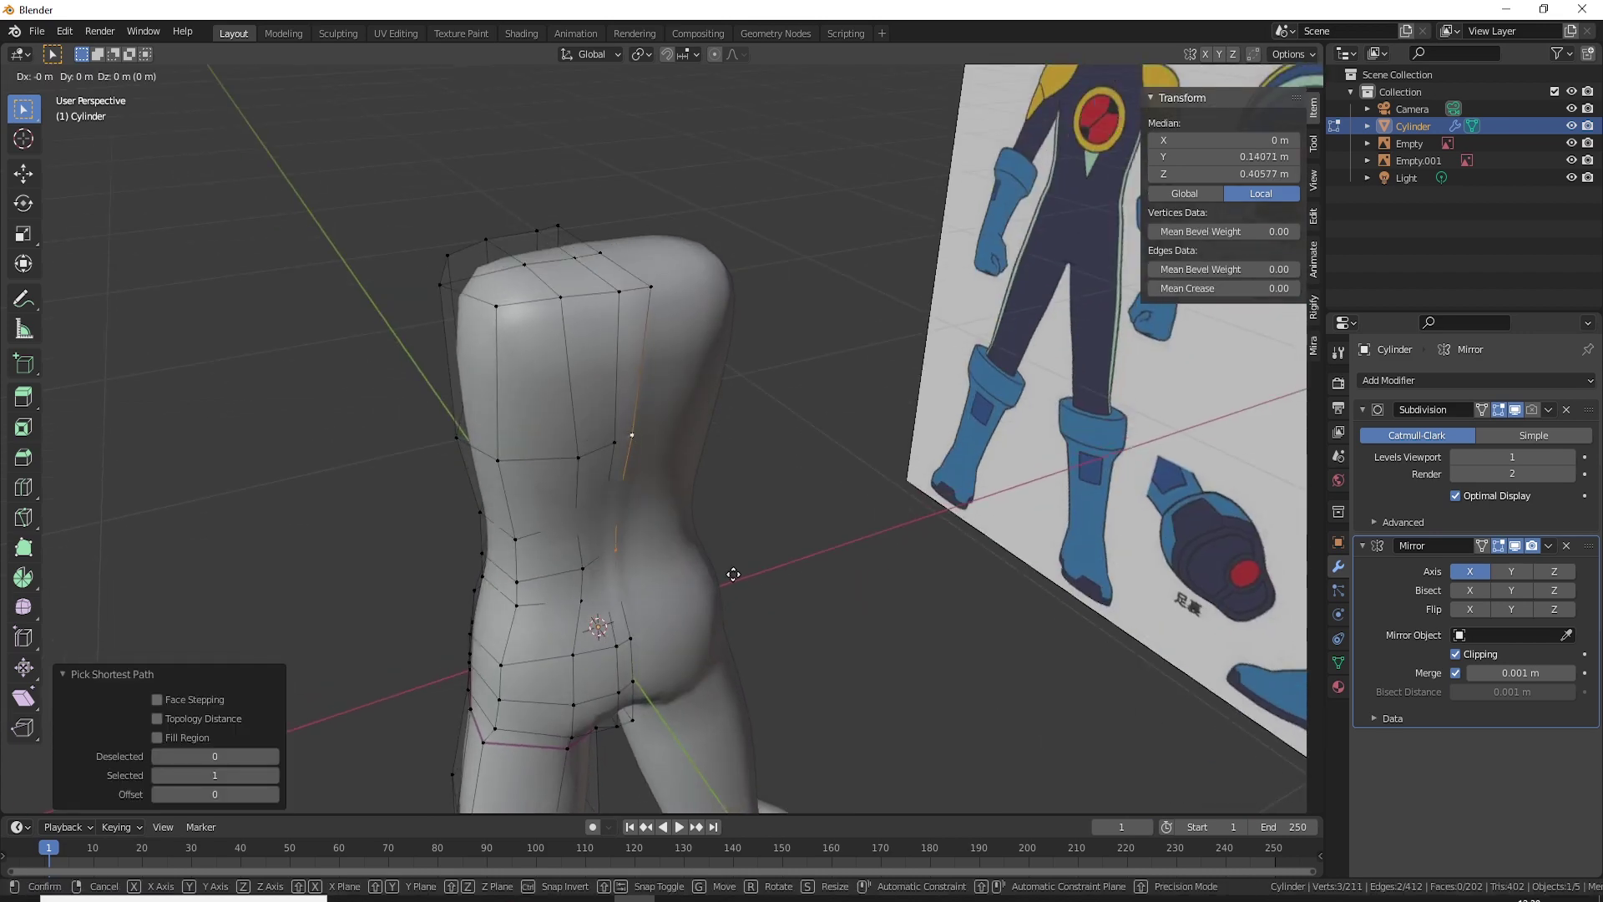
{"action": "left_click", "coordinate": [733, 574]}
Step: Round the hip curve by moving a three-vertex hip path, redoing an undone attempt
{"action": "mouse_move", "coordinate": [733, 575]}
{"action": "middle_mouse_down"}
{"action": "mouse_move", "coordinate": [653, 508]}
{"action": "mouse_move", "coordinate": [834, 495]}
{"action": "mouse_move", "coordinate": [751, 382]}
{"action": "middle_mouse_up"}
{"action": "scroll", "coordinate": [654, 508], "scroll_direction": "down", "scroll_amount": 3}
{"action": "scroll", "coordinate": [751, 383], "scroll_direction": "up", "scroll_amount": 4}
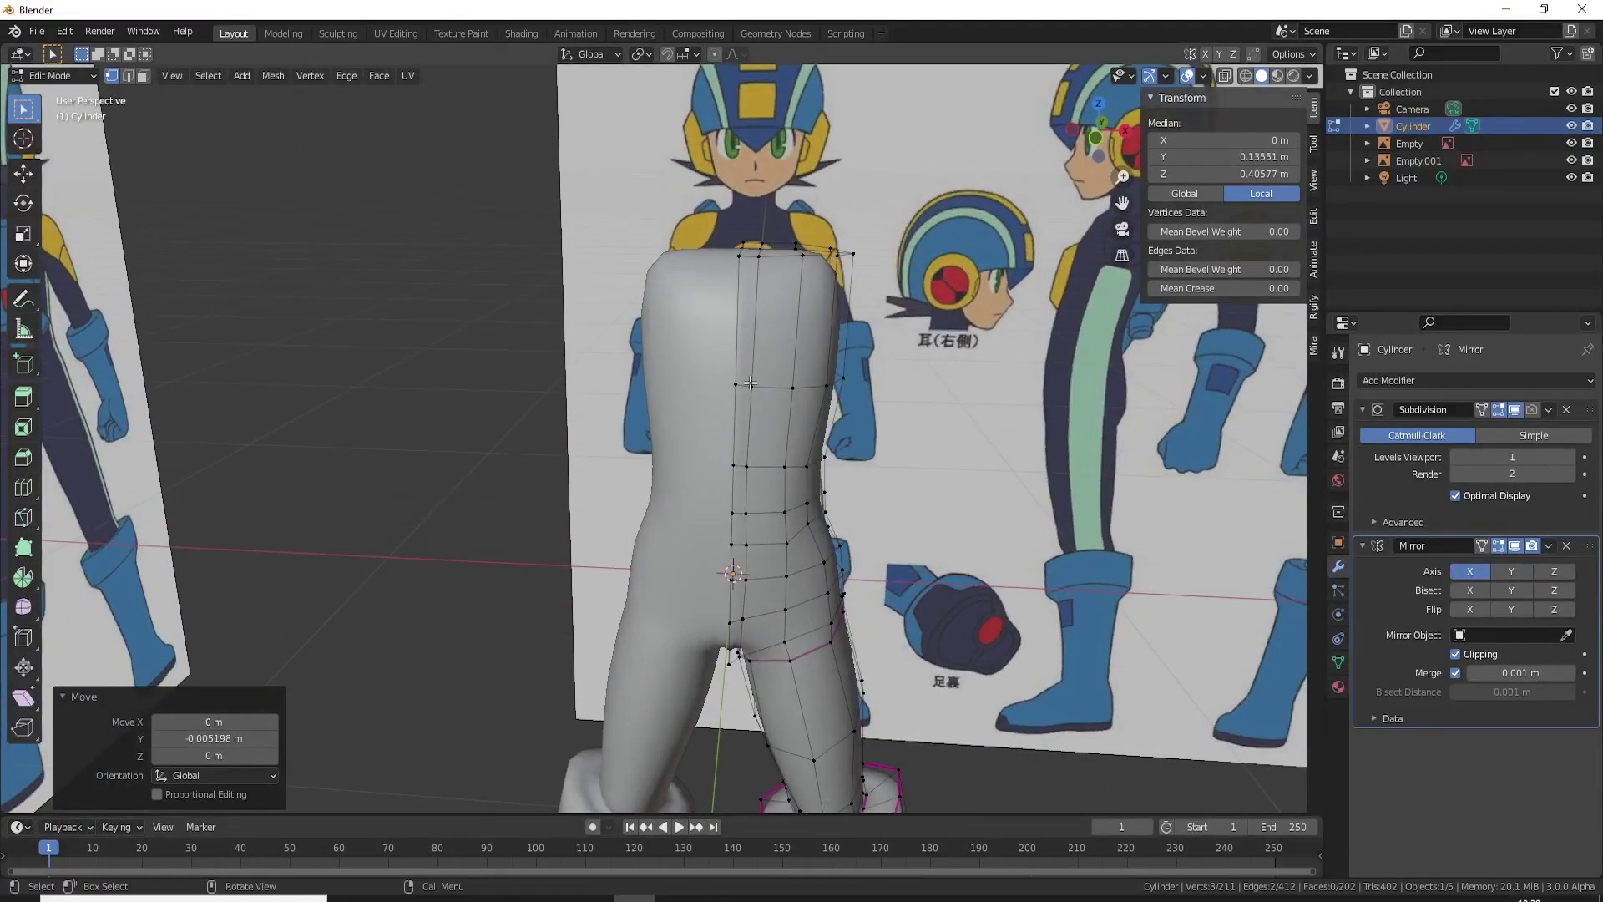
{"action": "left_click", "coordinate": [729, 622], "text": "ctrl"}
{"action": "middle_click_drag", "start_coordinate": [730, 622], "coordinate": [762, 561]}
{"action": "key", "text": "g"}
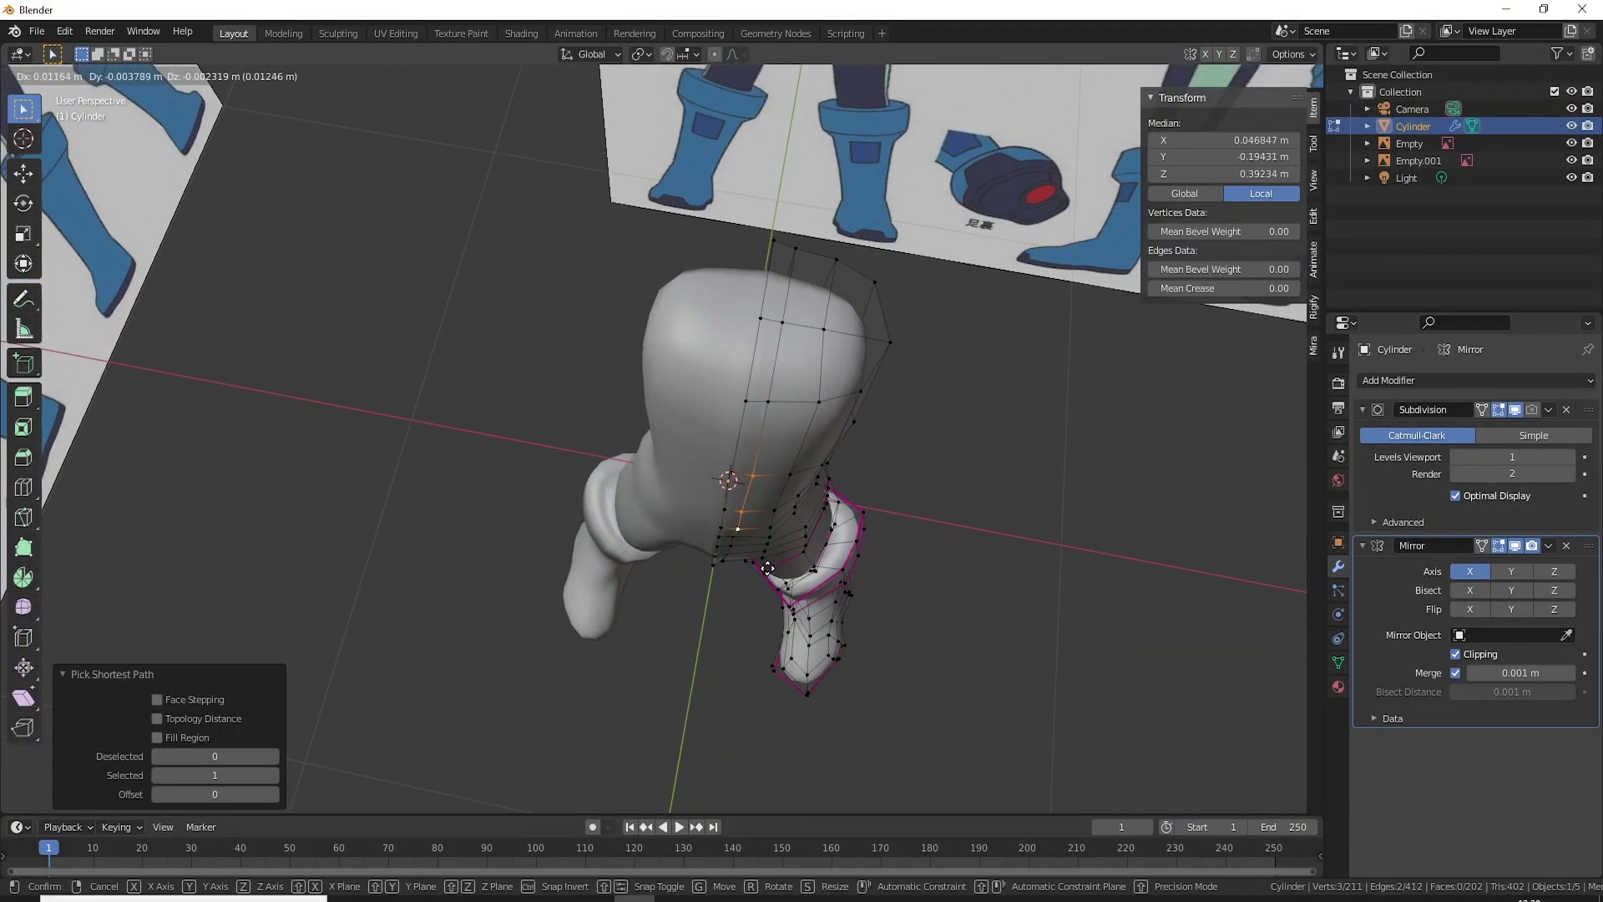
{"action": "left_click", "coordinate": [761, 566]}
{"action": "key", "text": "ctrl+z"}
{"action": "key", "text": "ctrl+z"}
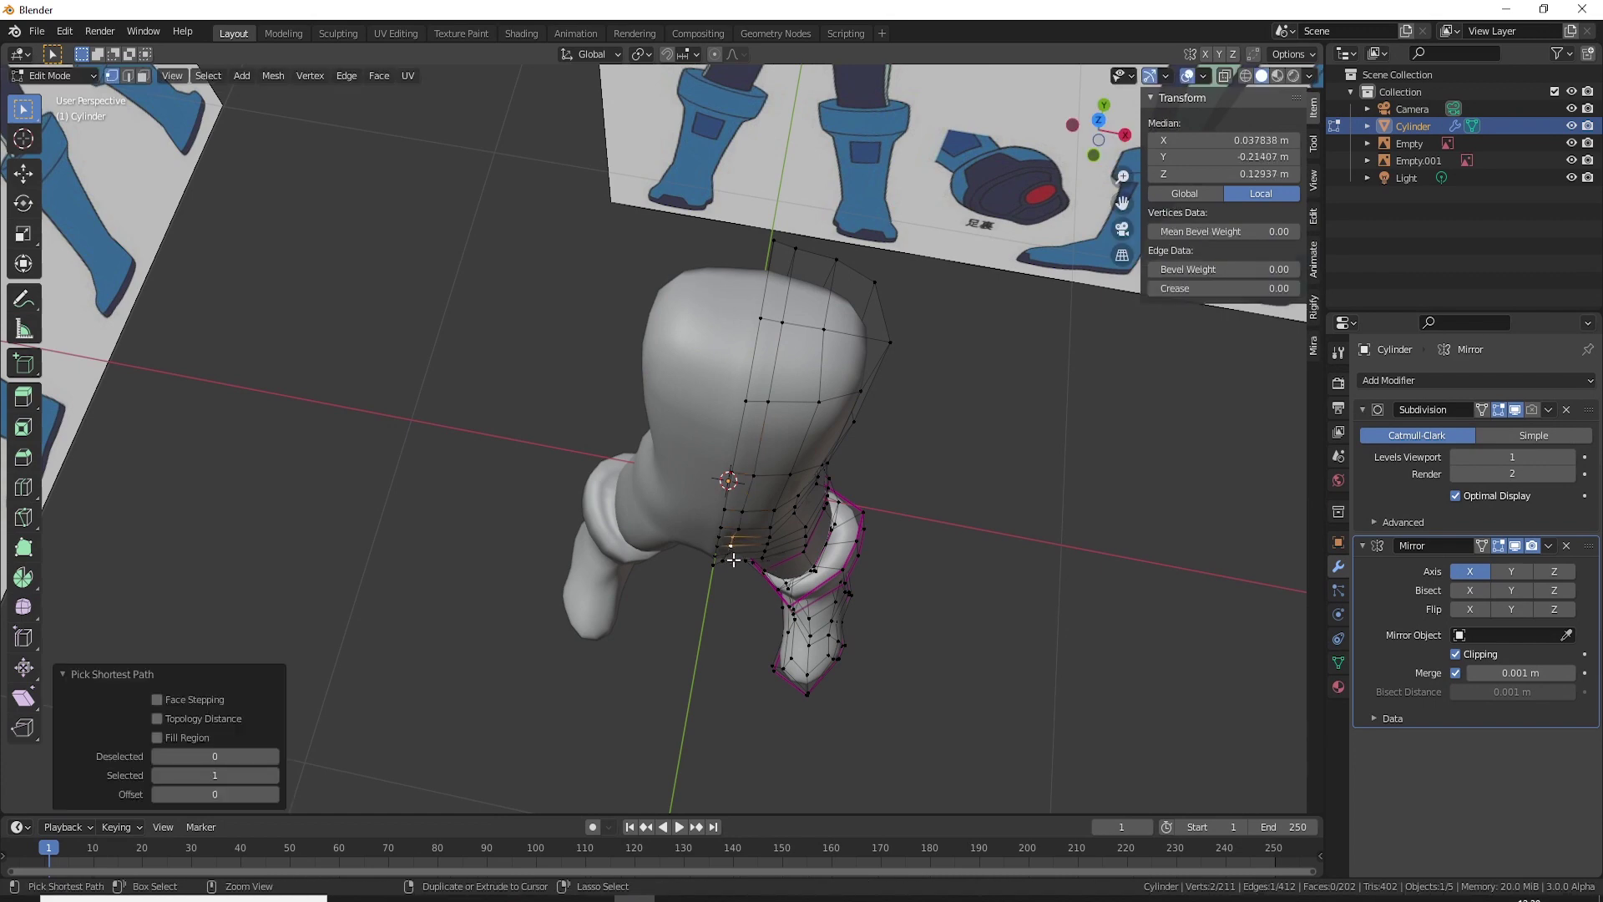
{"action": "middle_click_drag", "start_coordinate": [733, 561], "coordinate": [746, 569]}
{"action": "left_click", "coordinate": [735, 589], "text": "ctrl"}
{"action": "key", "text": "g"}
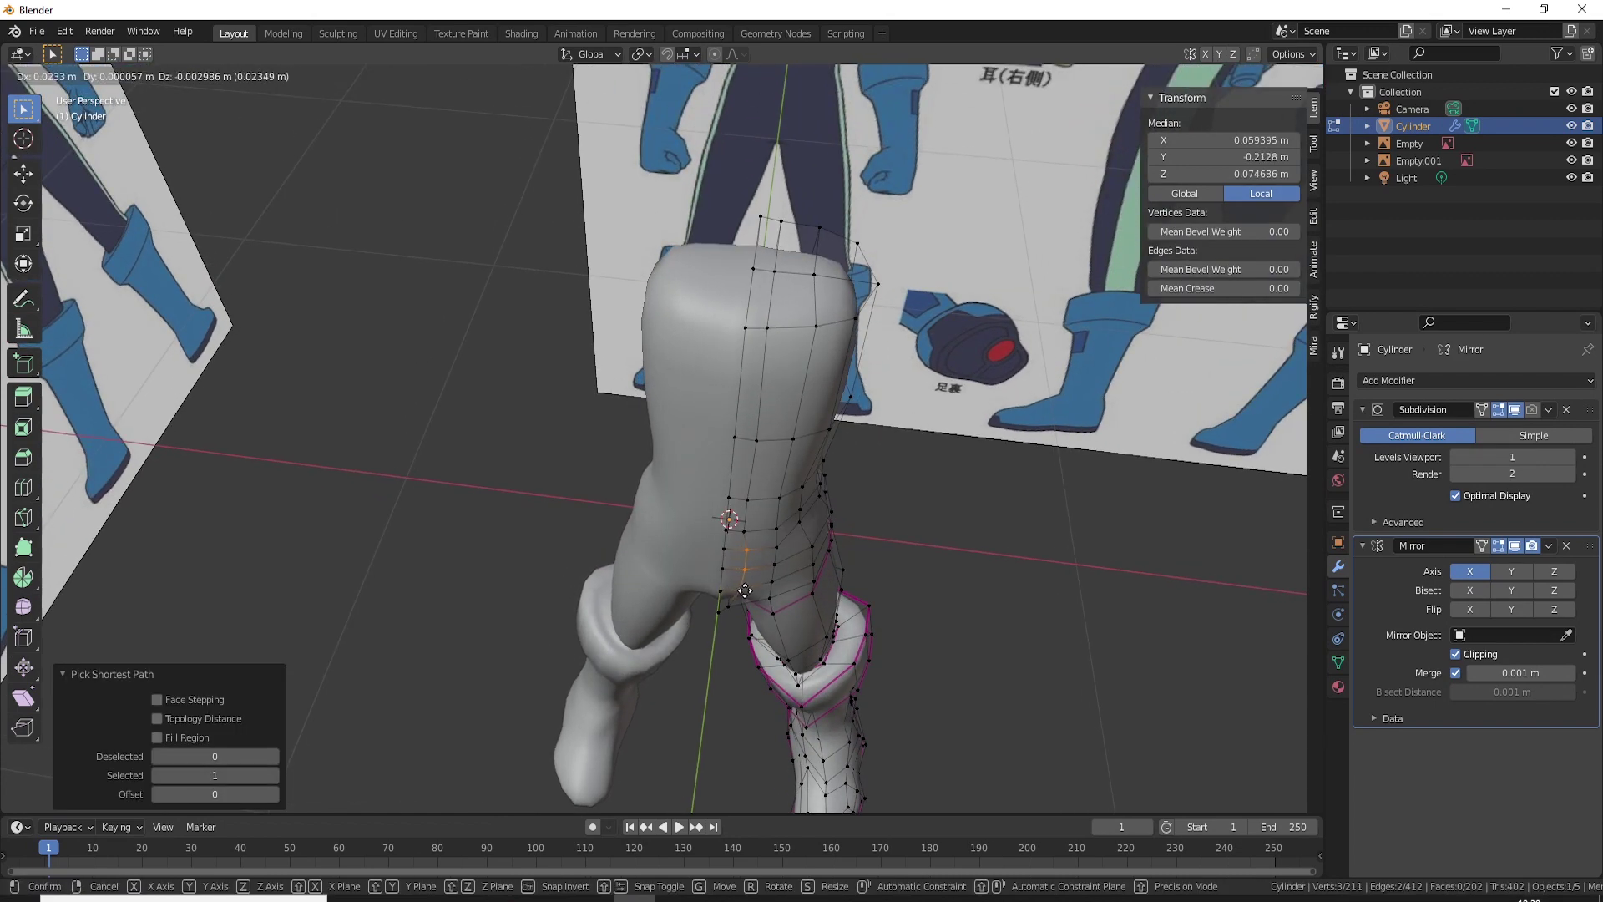
{"action": "left_click", "coordinate": [745, 590]}
Step: Nudge the single vertex near the crotch into place
{"action": "left_click", "coordinate": [754, 497]}
{"action": "key", "text": "g"}
{"action": "key", "text": "g"}
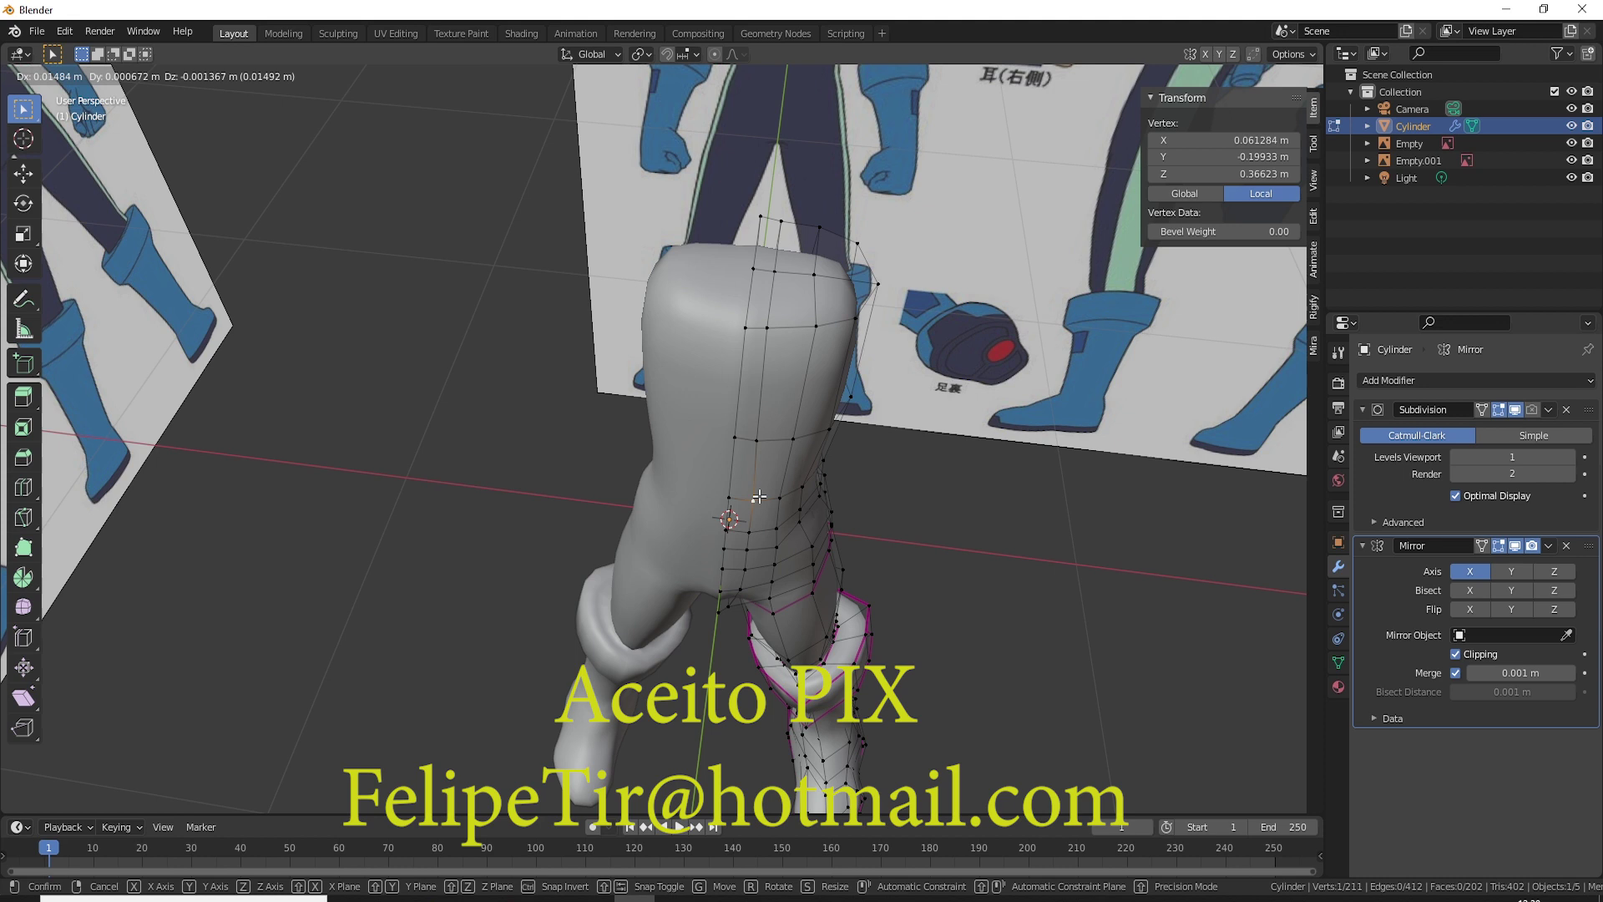
{"action": "left_click", "coordinate": [758, 496]}
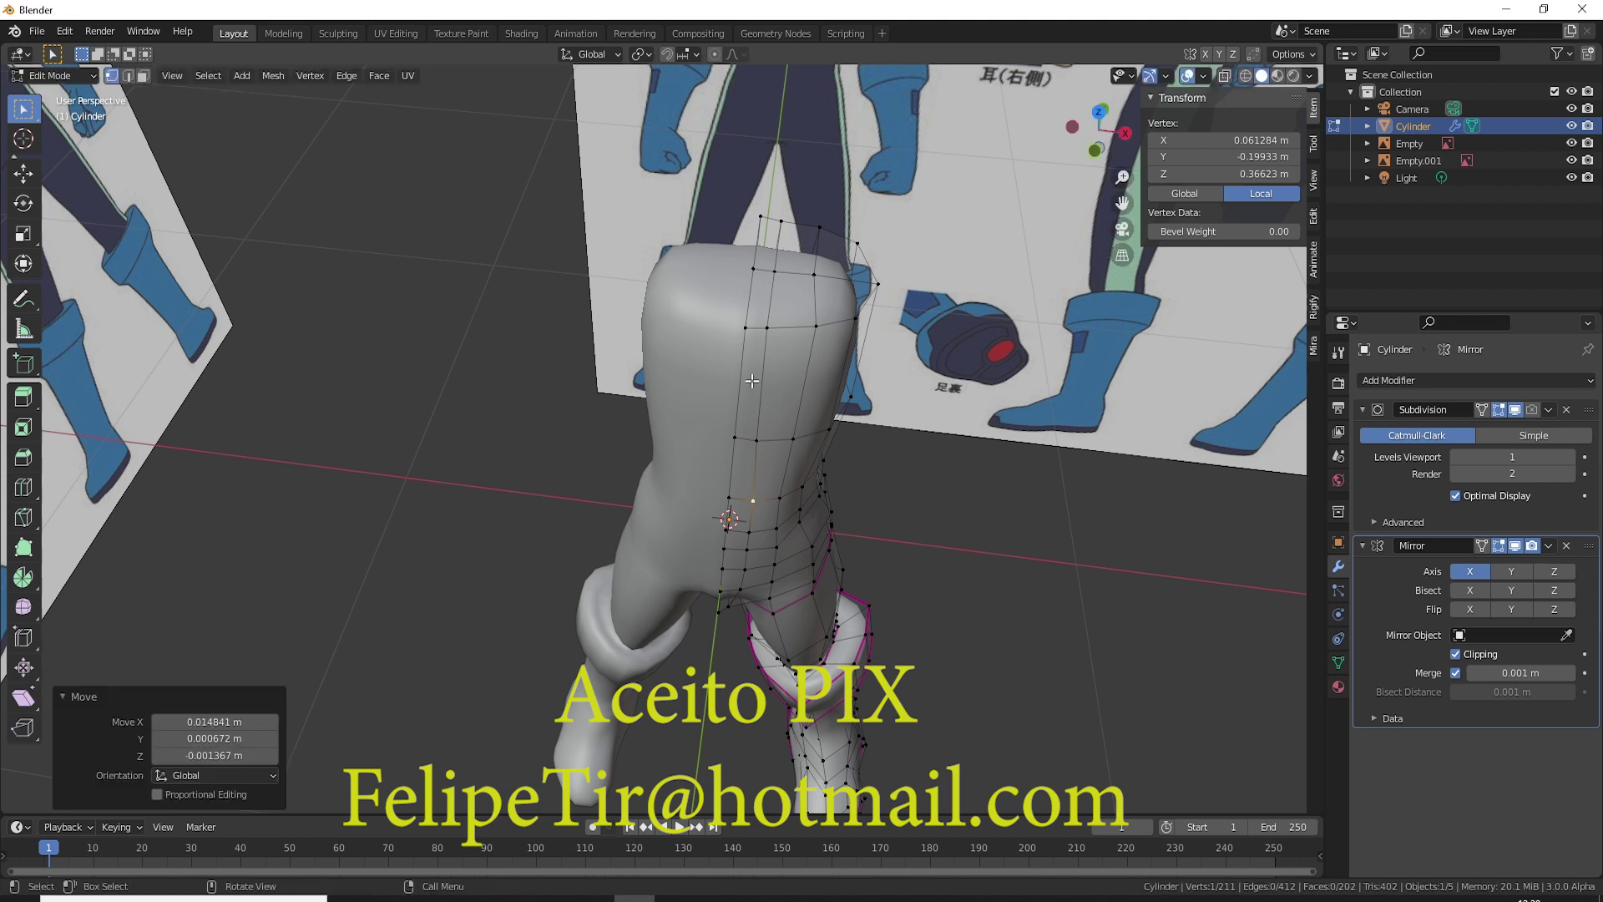
Step: Shift two front torso vertices about 0.015 m along X and check against the references
{"action": "left_click", "coordinate": [767, 327]}
{"action": "left_click", "coordinate": [764, 440], "text": "ctrl"}
{"action": "key", "text": "g"}
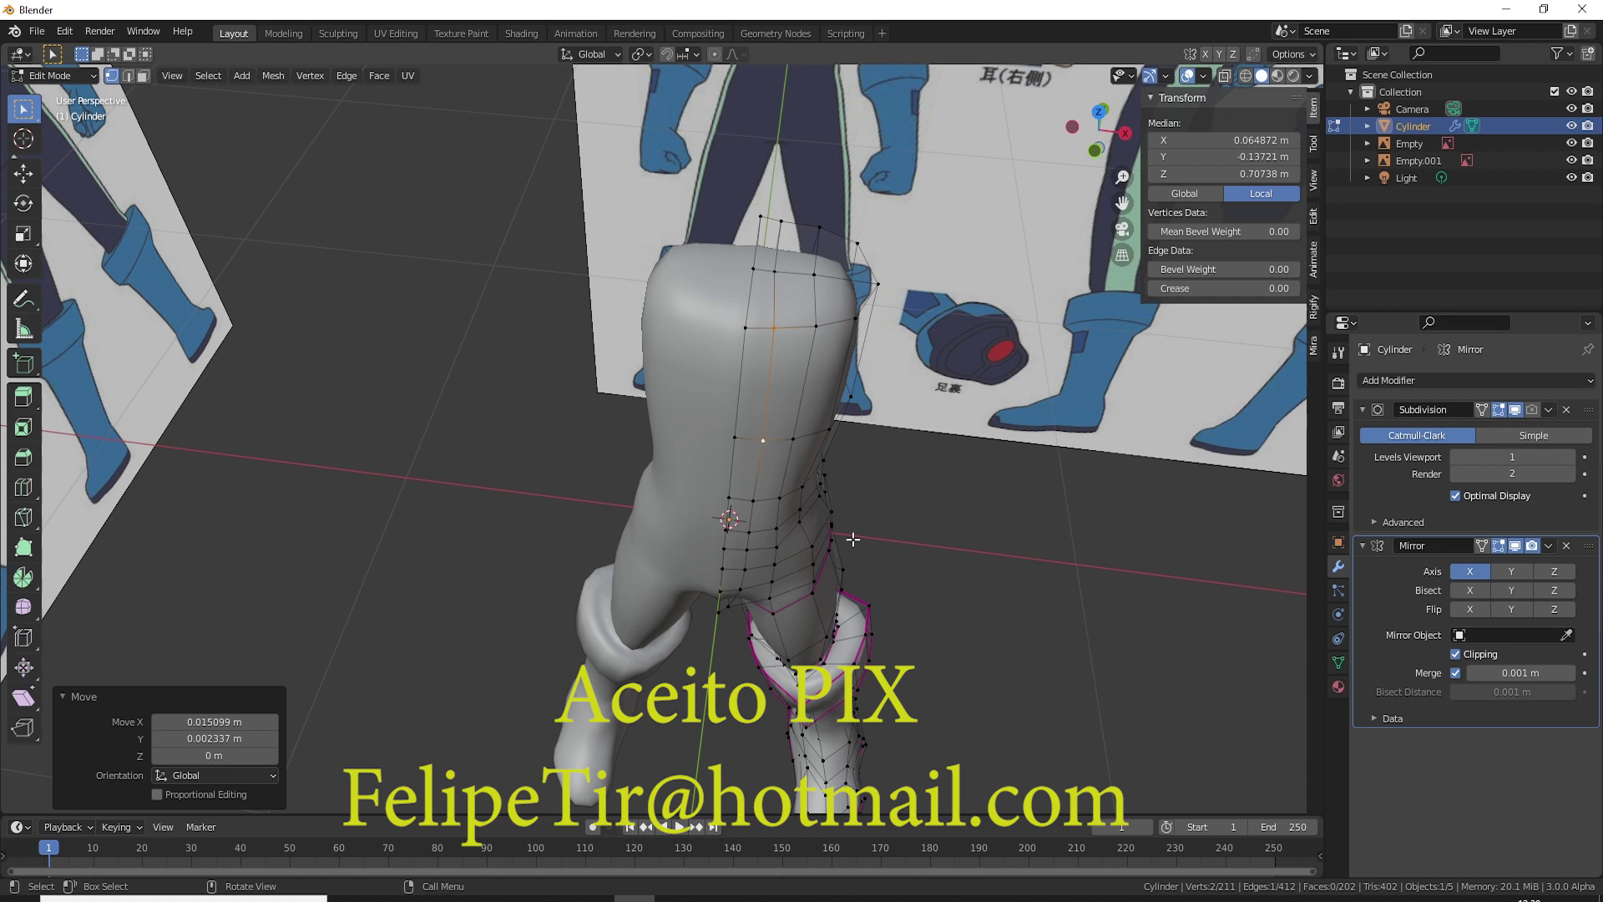
{"action": "middle_click_drag", "start_coordinate": [764, 440], "coordinate": [837, 583]}
{"action": "scroll", "coordinate": [794, 475], "scroll_direction": "up", "scroll_amount": 3}
{"action": "scroll", "coordinate": [793, 475], "scroll_direction": "down", "scroll_amount": 3}
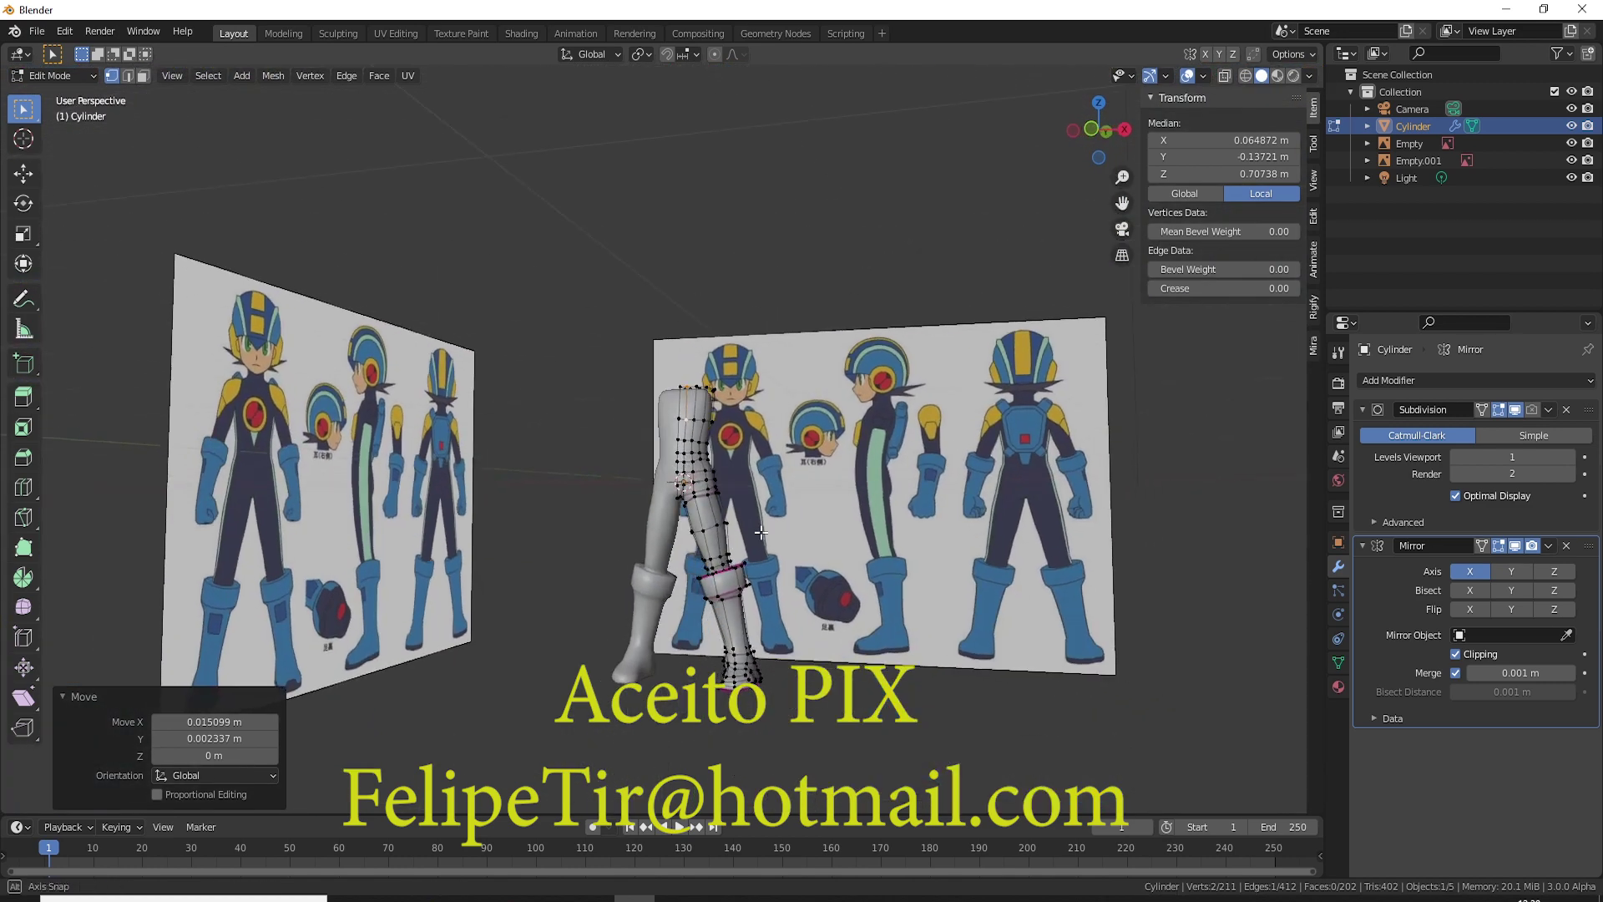
{"action": "scroll", "coordinate": [776, 501], "scroll_direction": "down", "scroll_amount": 2}
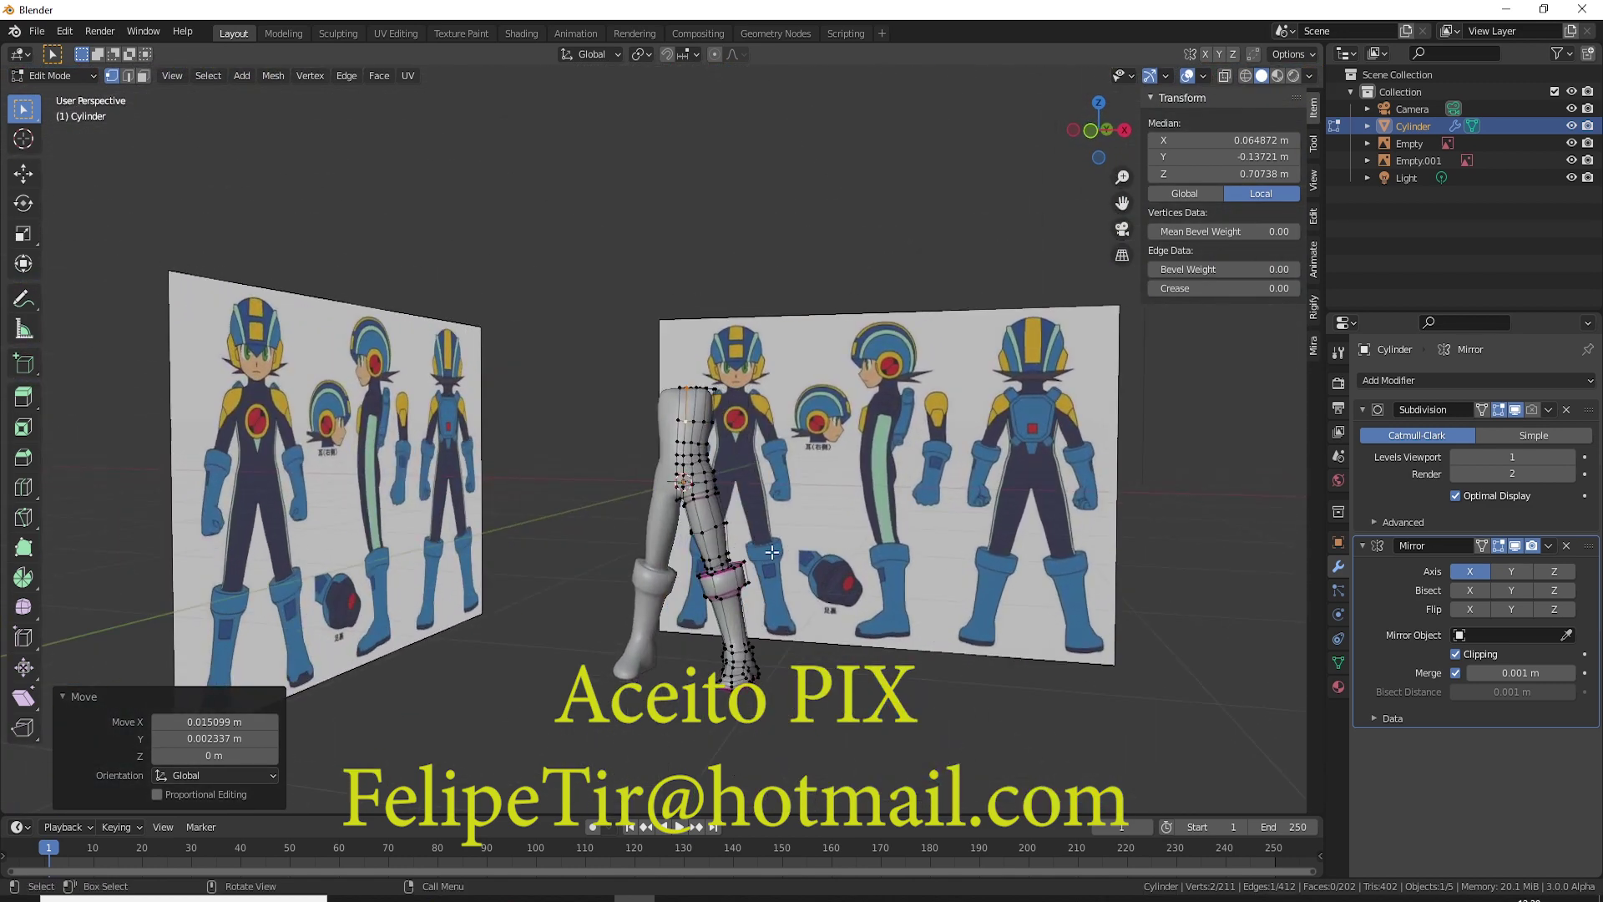